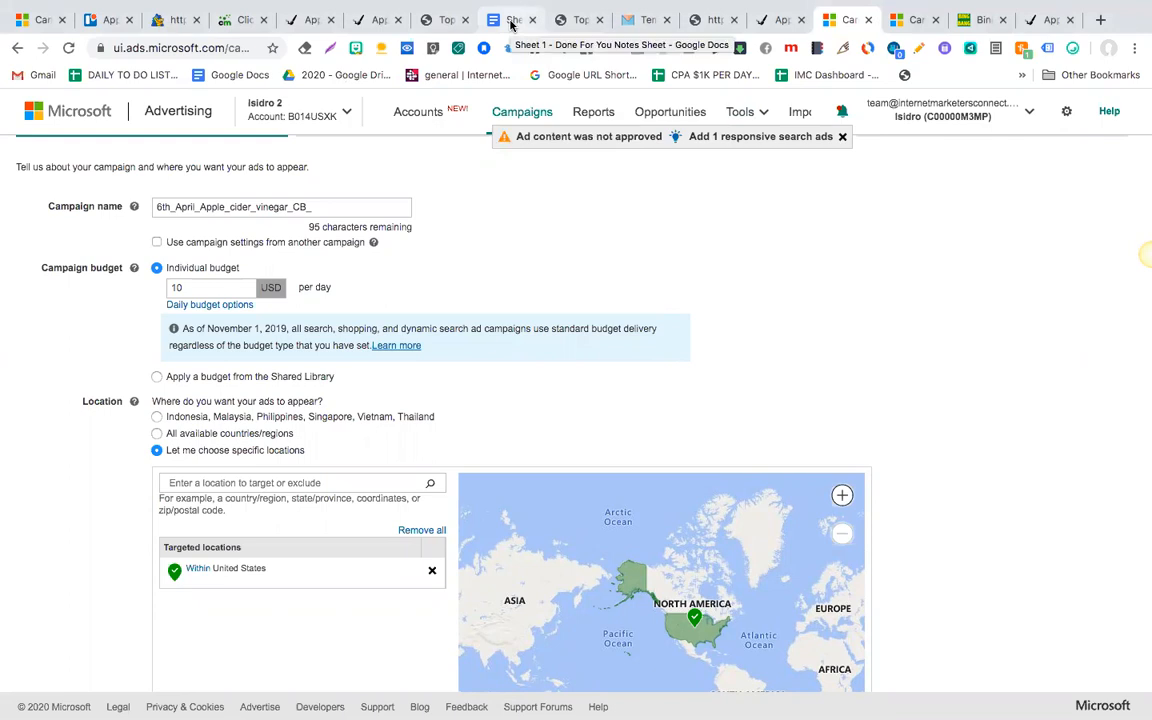
Switch to the Google Docs notes sheet and remove the blank line directly above the "Bing Final URL" heading.
click(511, 22)
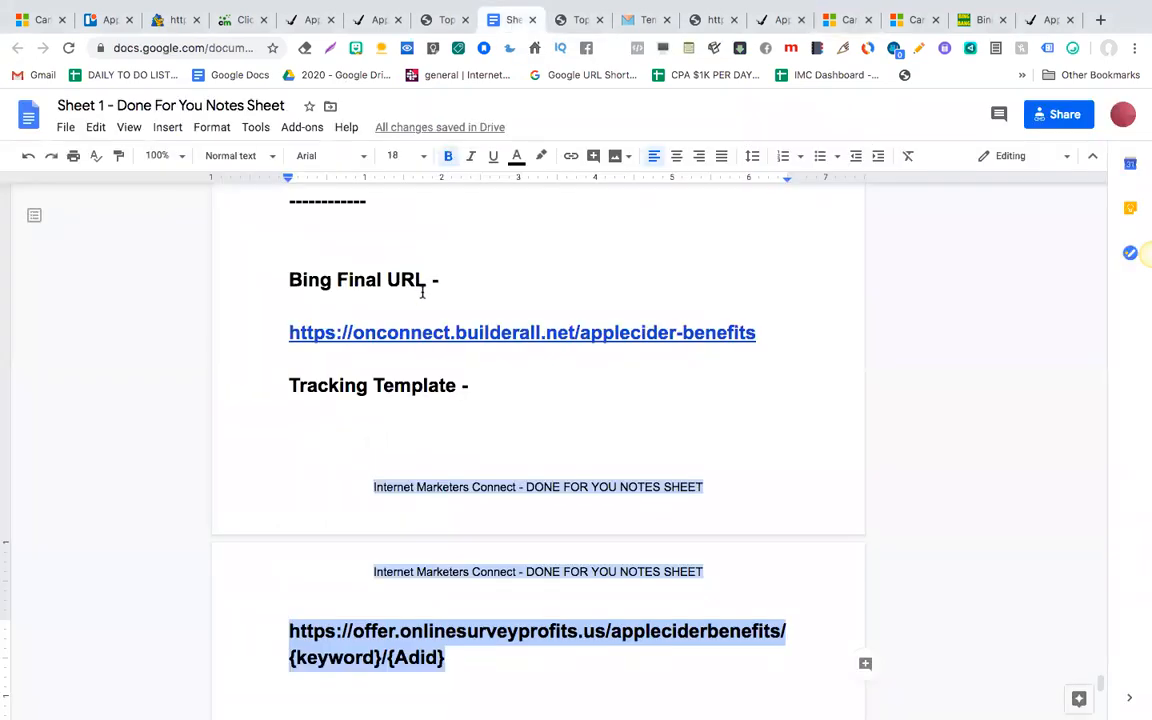
click(290, 272)
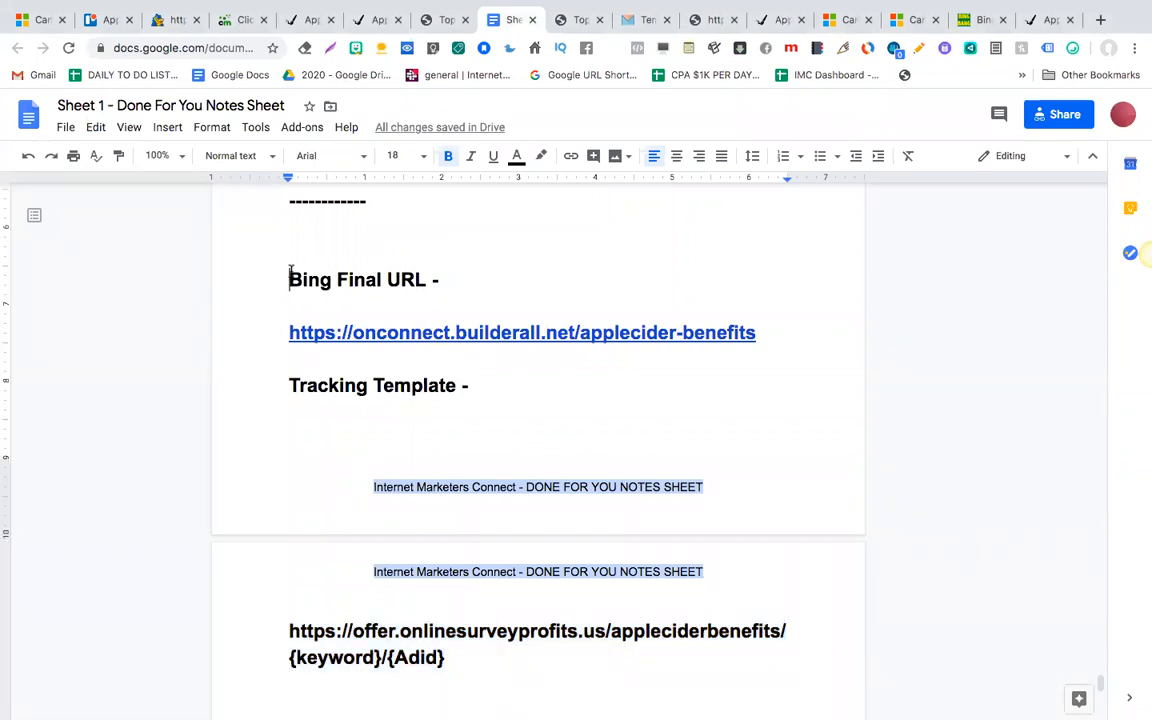
key(BackSpace)
Review the landing page and thank-you page links under Bing Campaign 1, and view the Apple Cider landing page.
scroll(370, 368, up, 5)
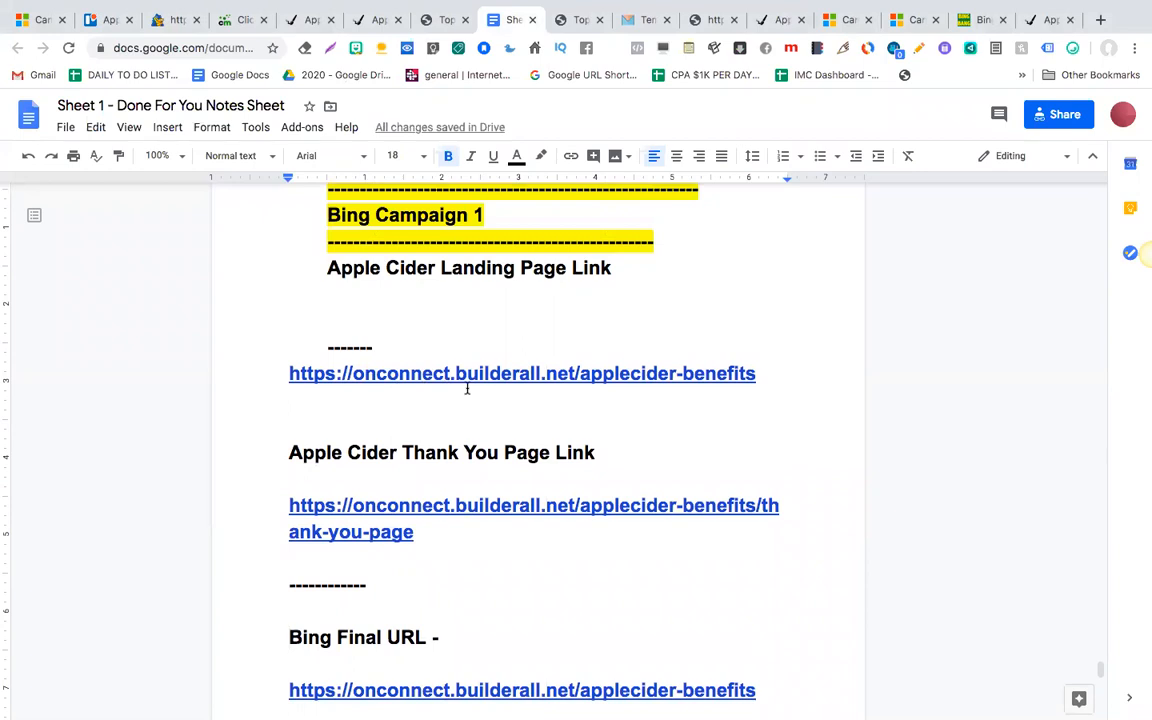
click(484, 373)
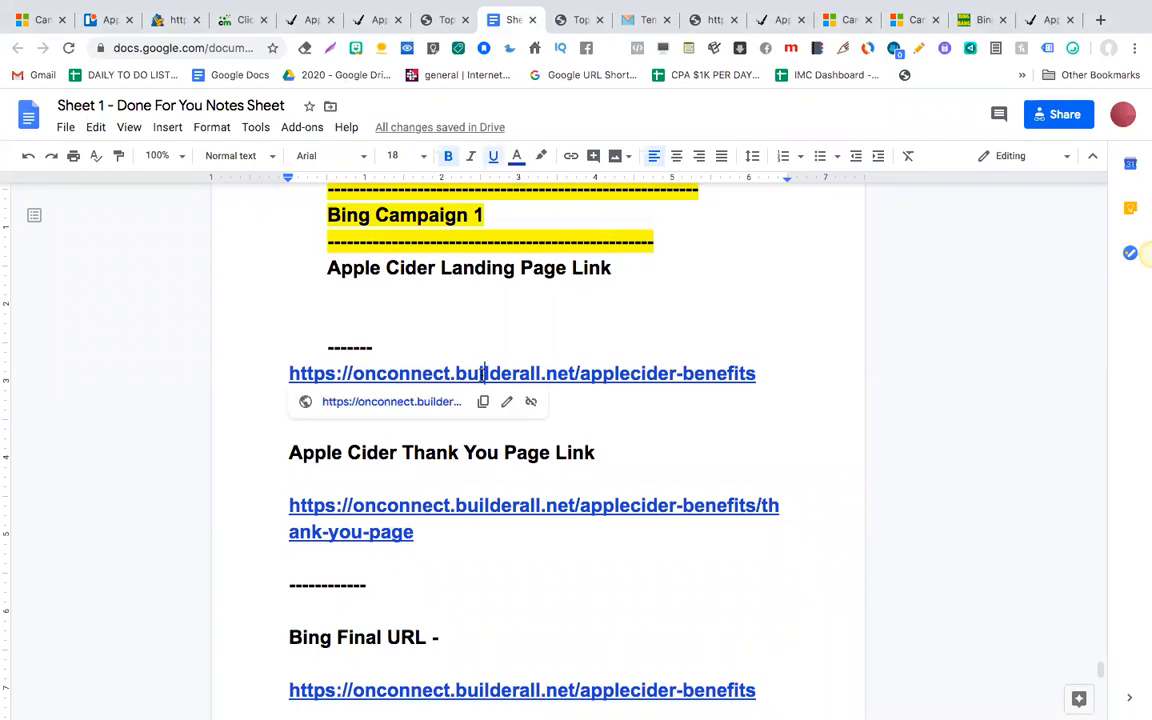
click(462, 506)
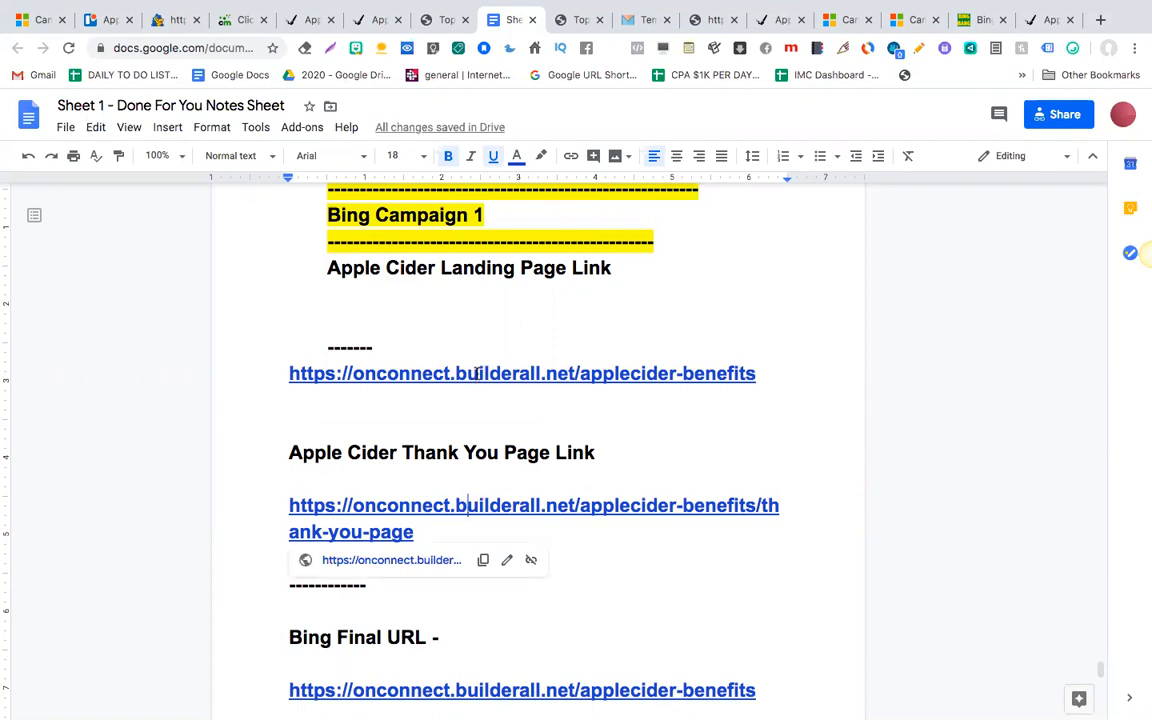
click(762, 28)
scroll(571, 270, up, 2)
scroll(566, 555, down, 2)
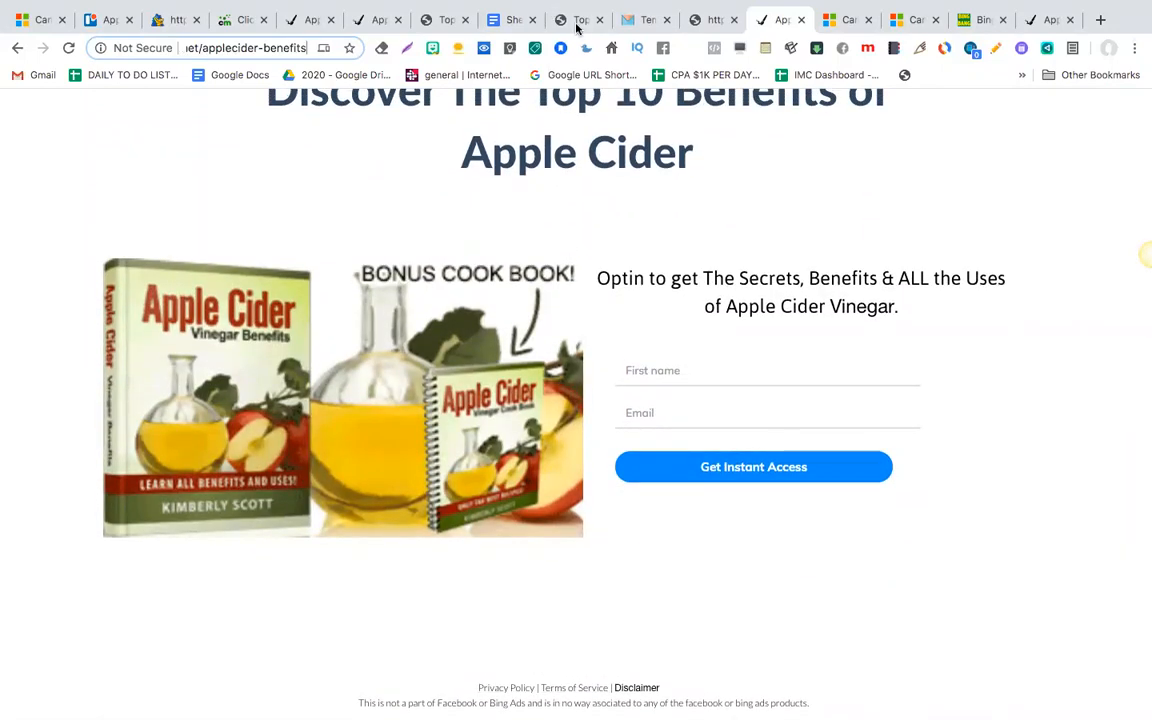
Open the thank-you page from its link in the notes sheet and follow its Apple Cider access link to the offer page.
click(508, 20)
scroll(502, 446, down, 3)
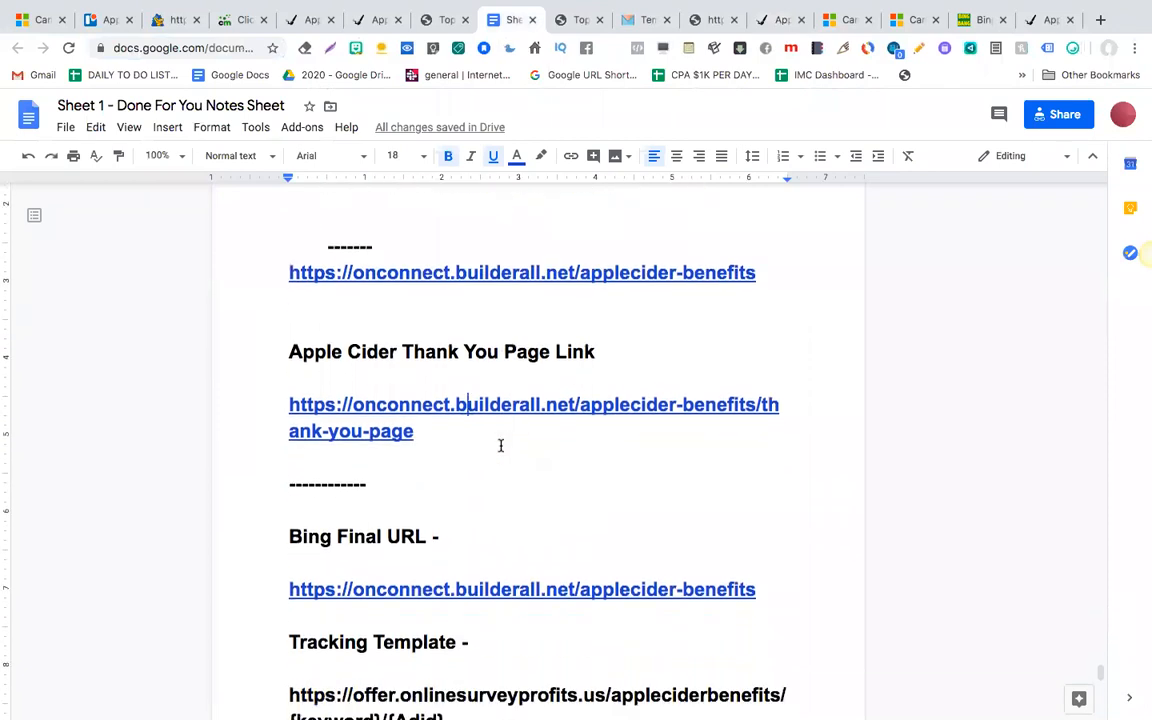
click(490, 404)
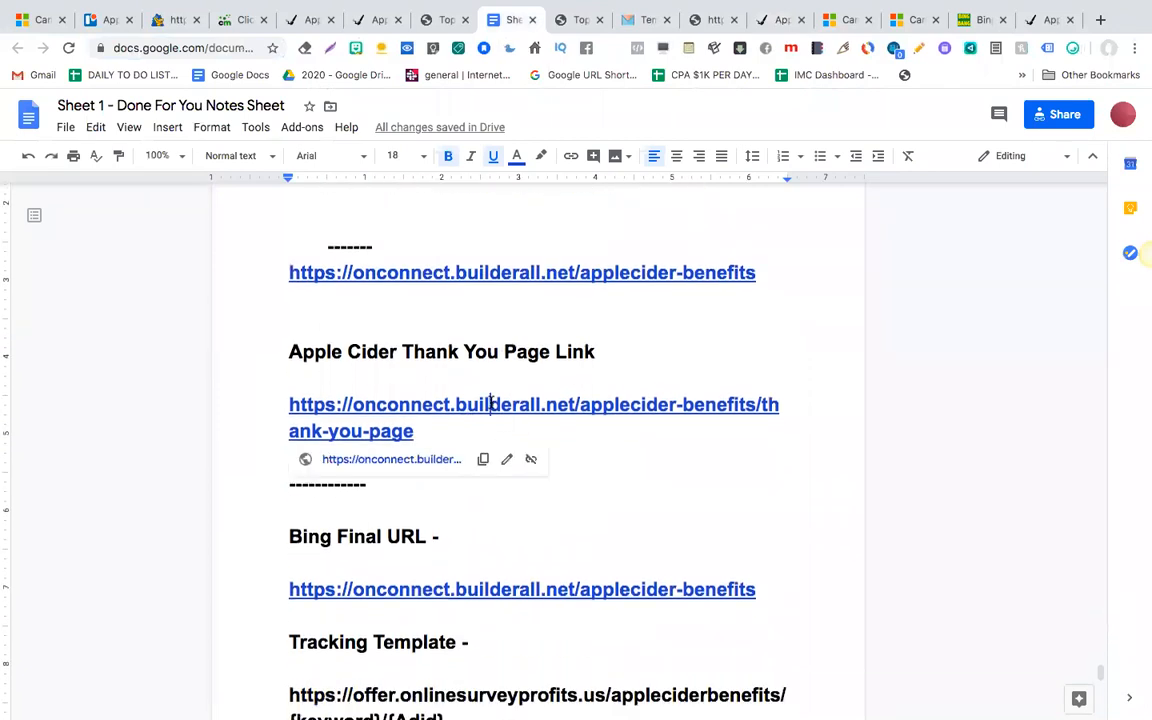
click(392, 459)
click(545, 19)
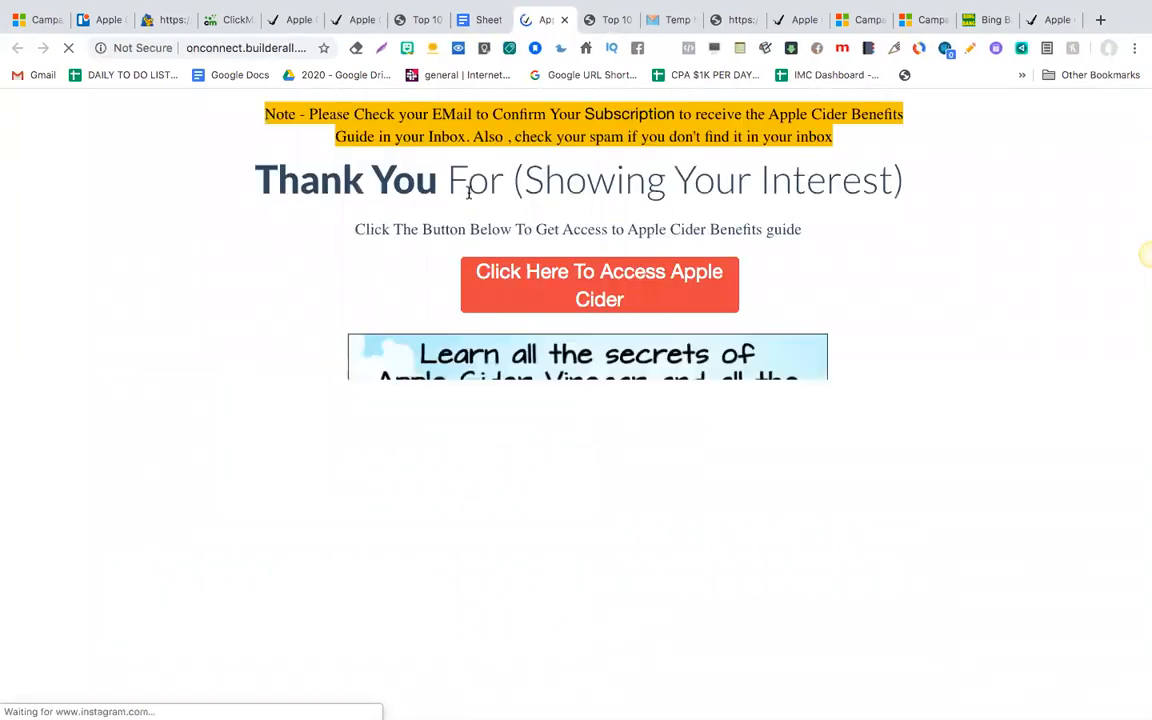
scroll(548, 169, down, 2)
click(548, 169)
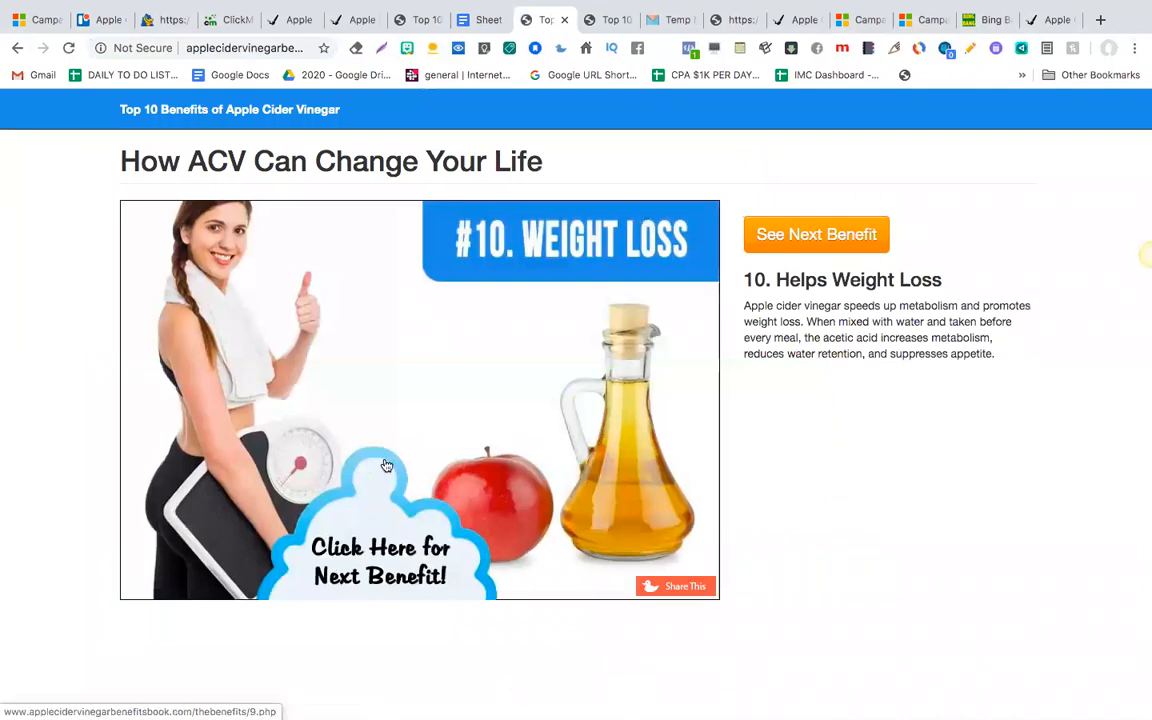
Copy the offer page's URL and paste it below the Apple Cider thank-you page link in the notes sheet.
click(260, 40)
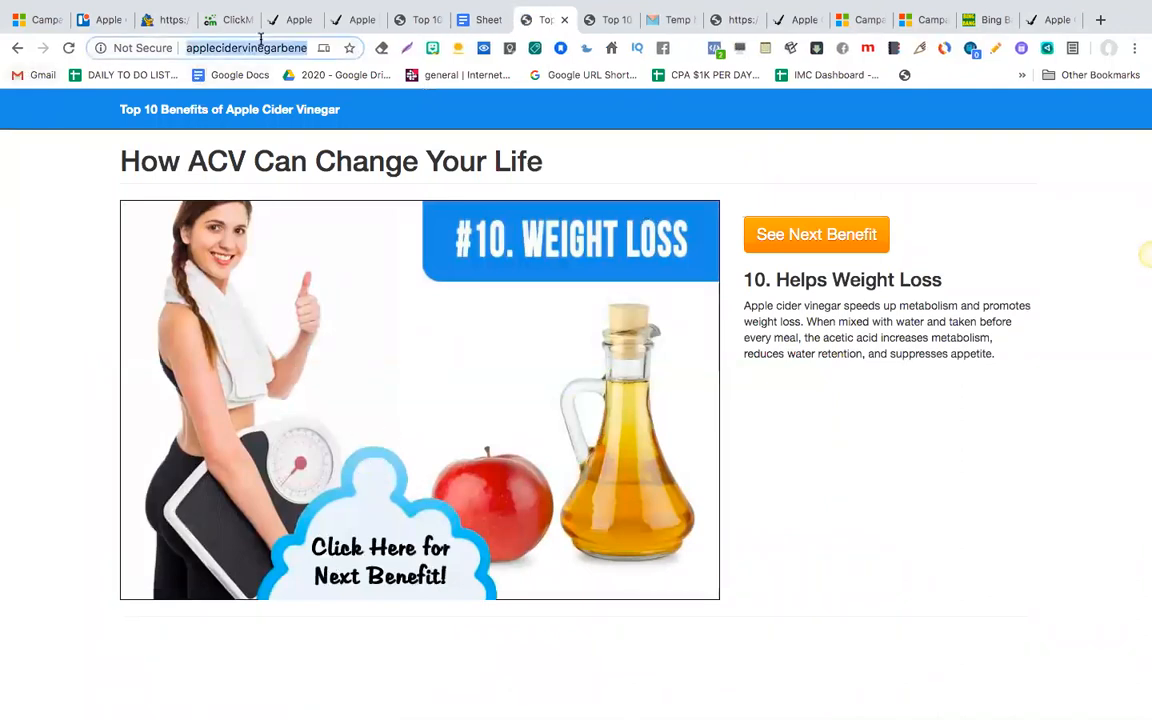
click(483, 20)
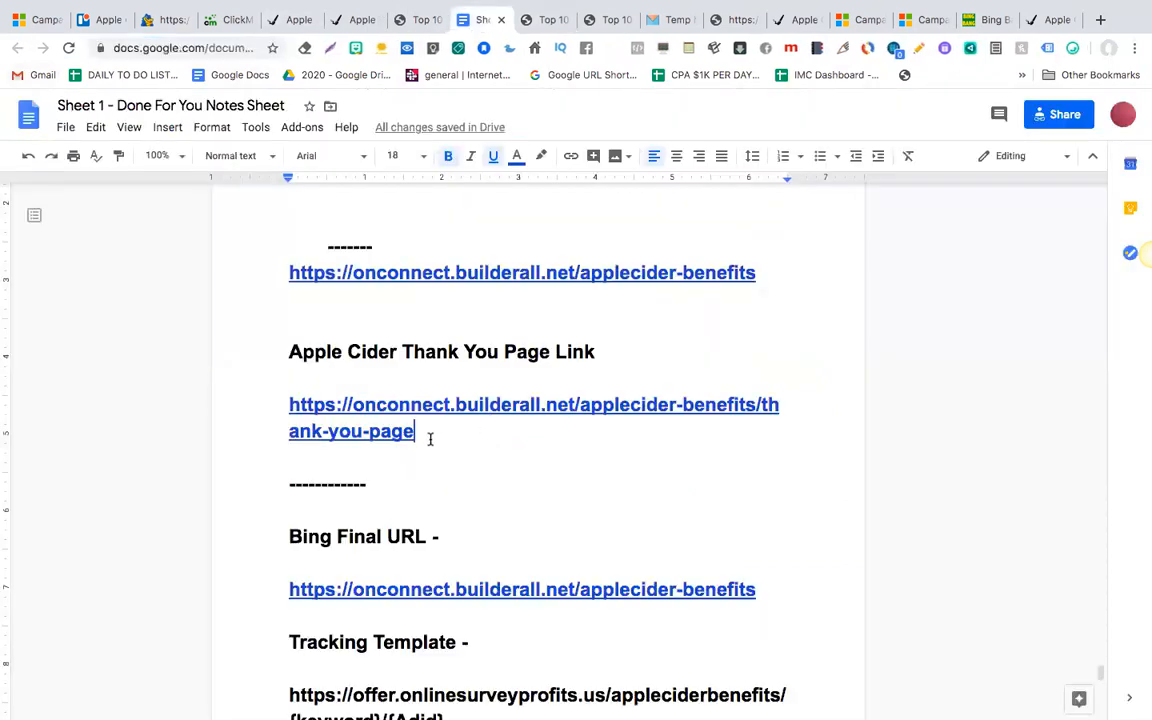
key(Return)
key(Return)
key(super+v)
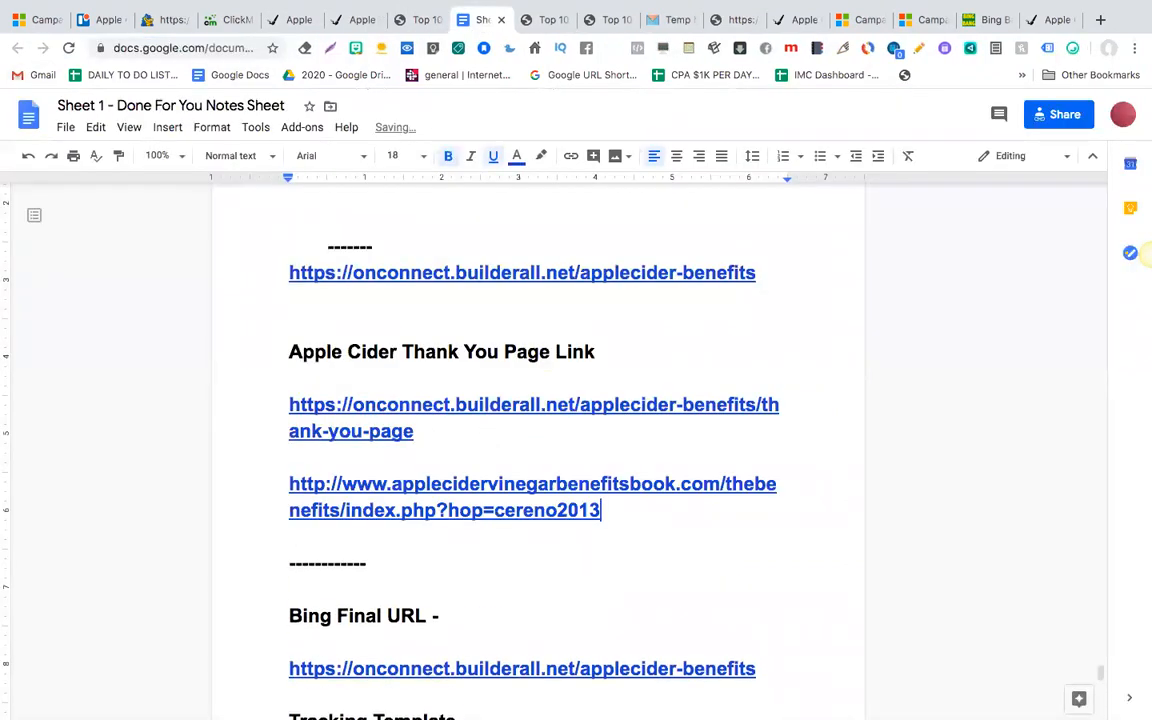
Start a new line after the tracking template URL that ends in {keyword}/{Adid} in the notes sheet.
scroll(594, 525, down, 5)
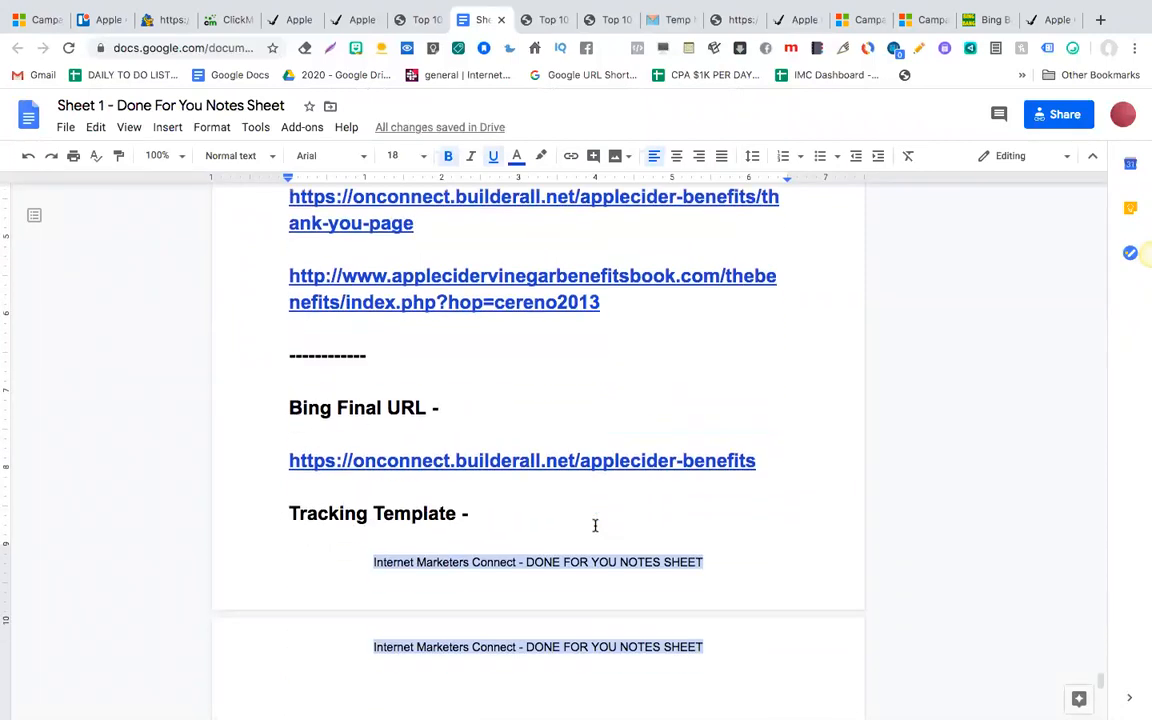
scroll(456, 413, down, 2)
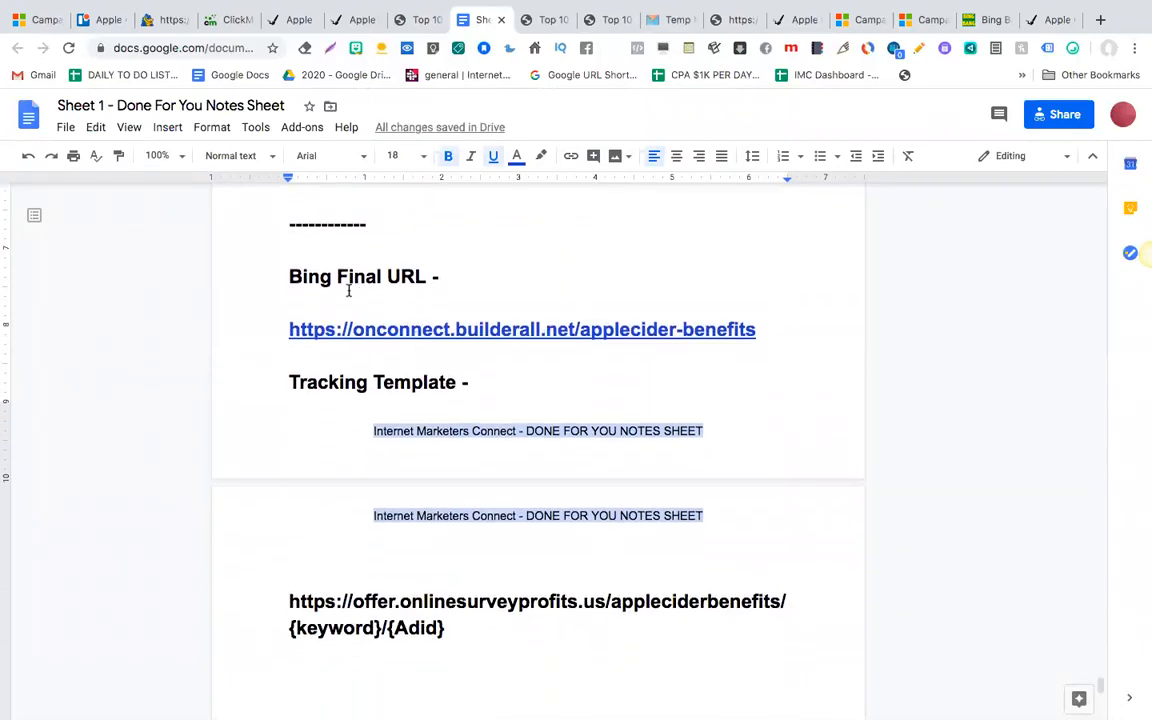
click(495, 330)
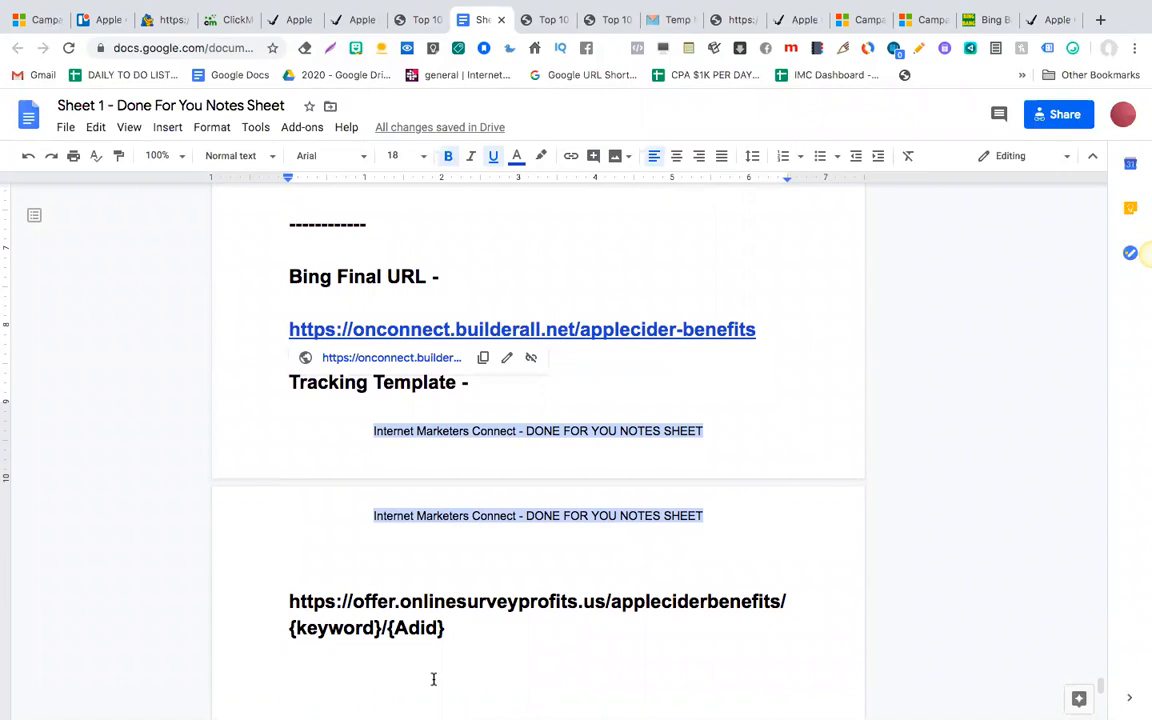
click(449, 627)
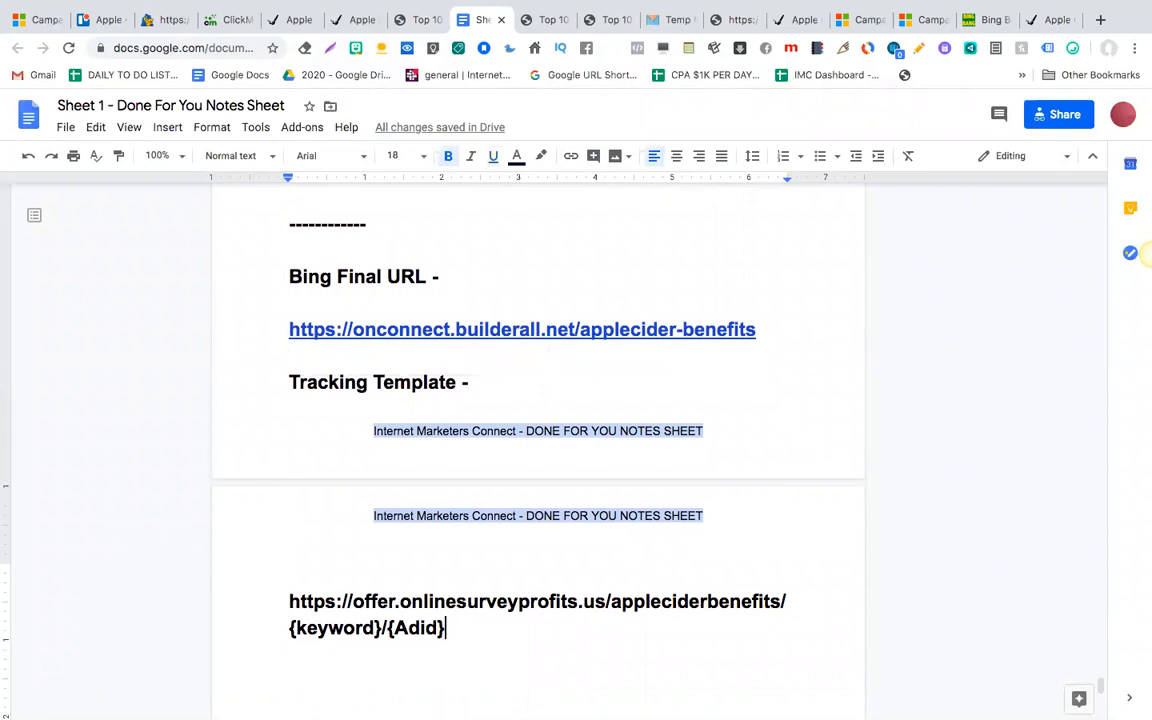
key(Return)
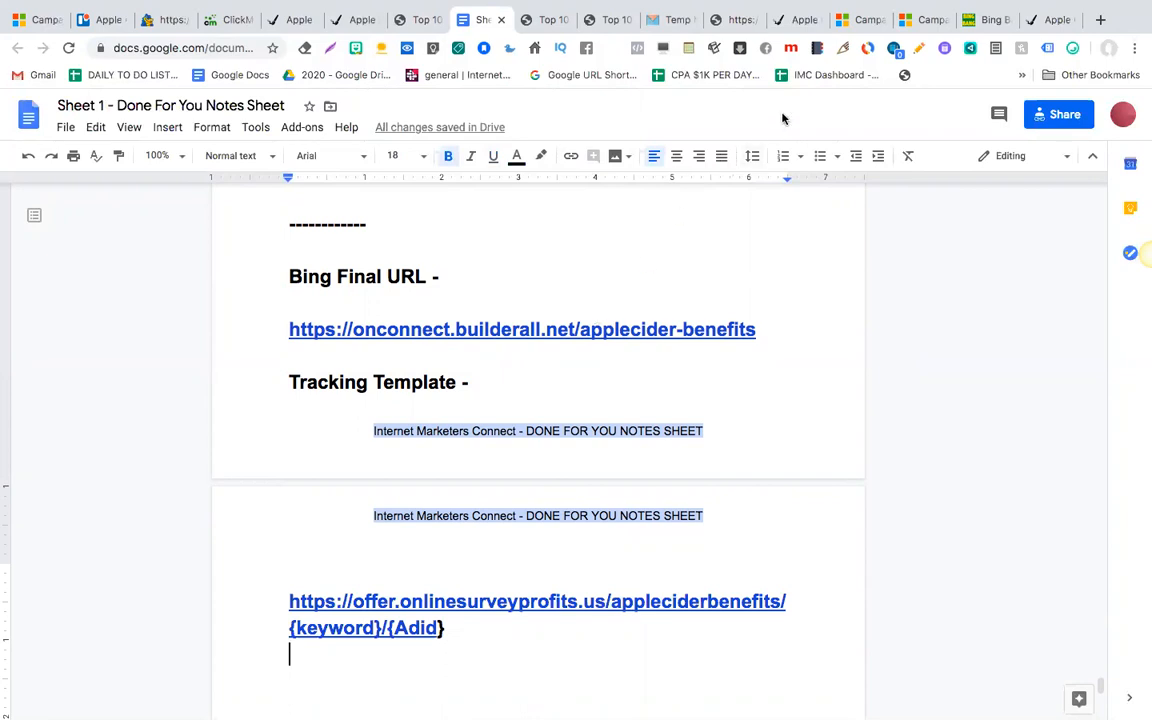
Switch to Microsoft Advertising and create a new campaign with the goal "Visits to my website".
click(862, 21)
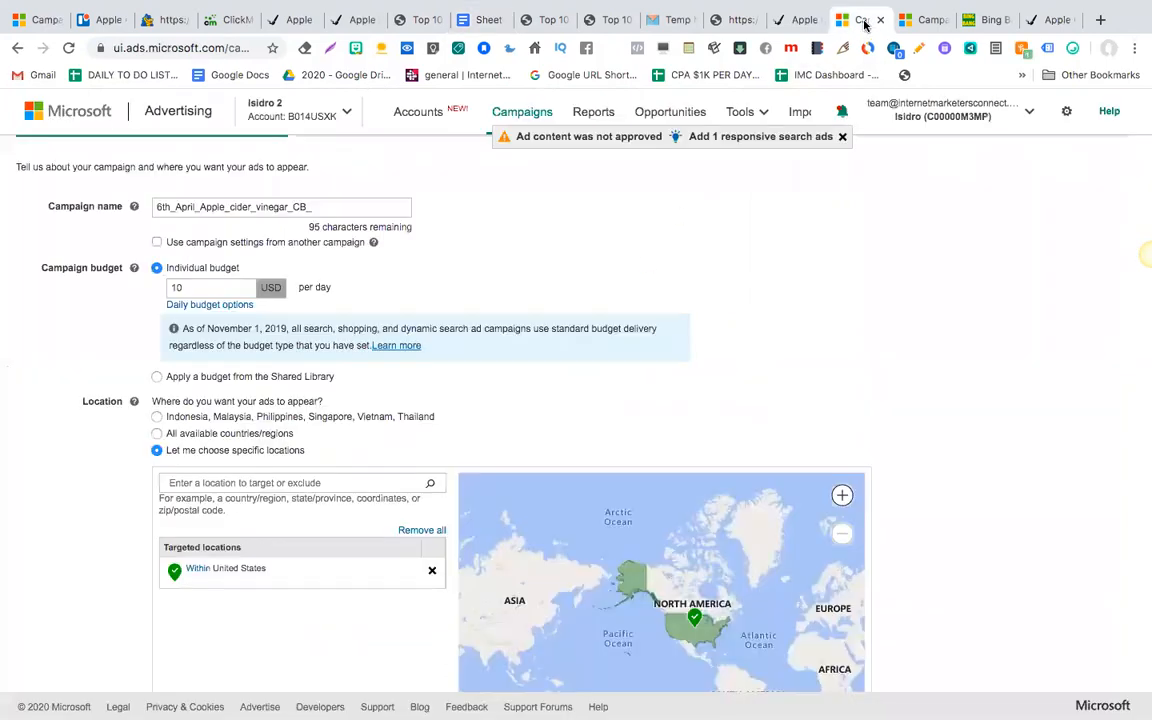
click(921, 21)
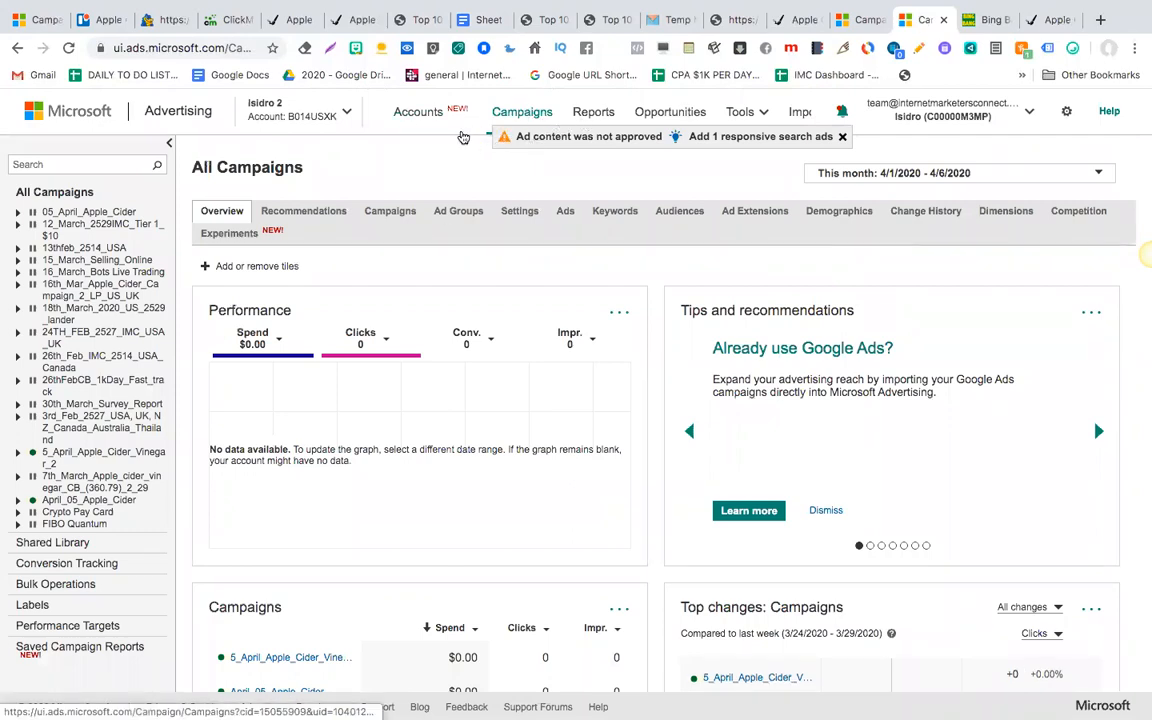
click(390, 213)
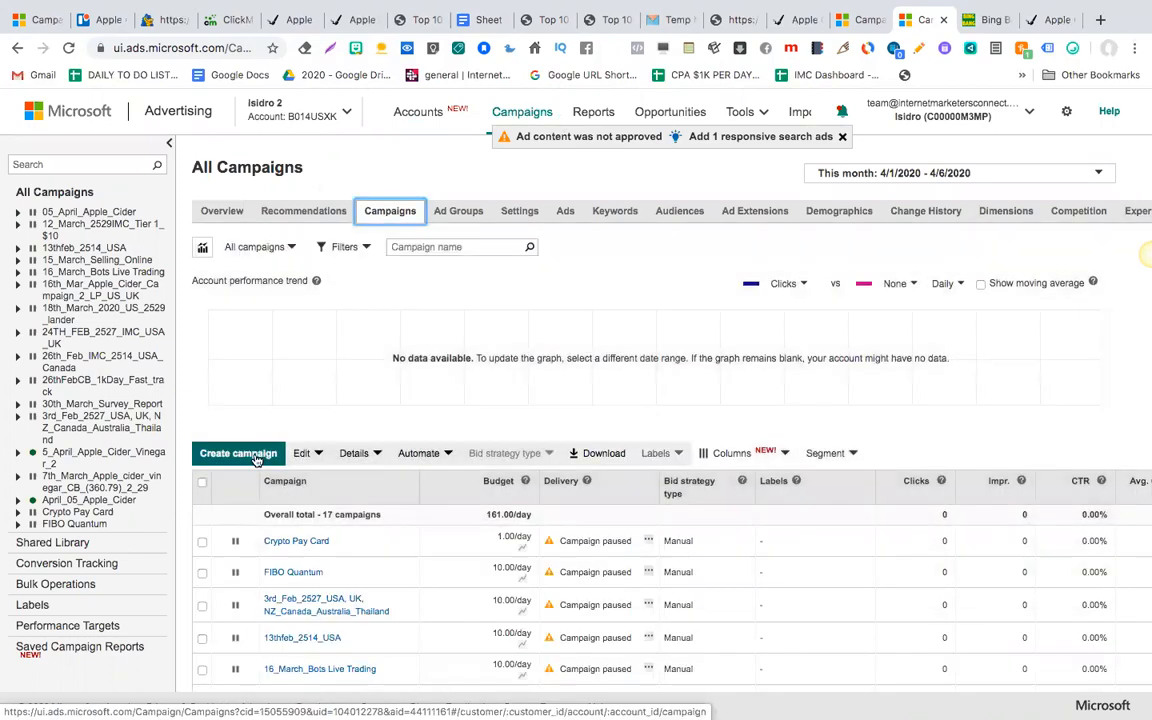
click(238, 453)
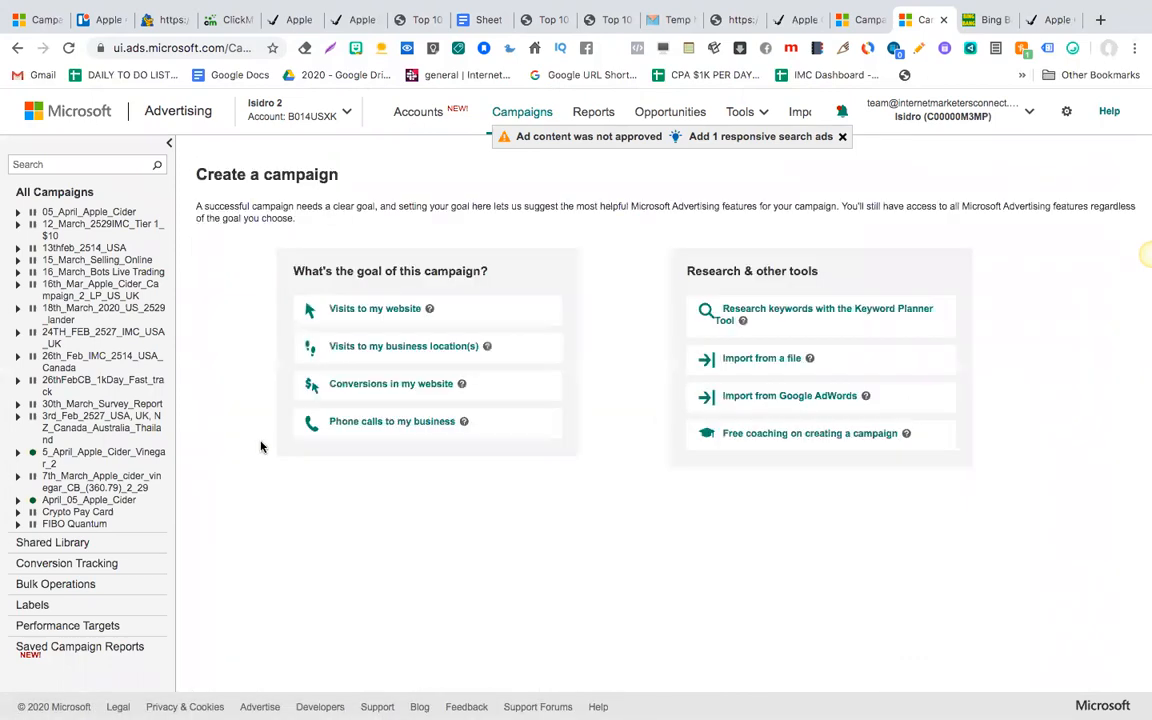
click(388, 310)
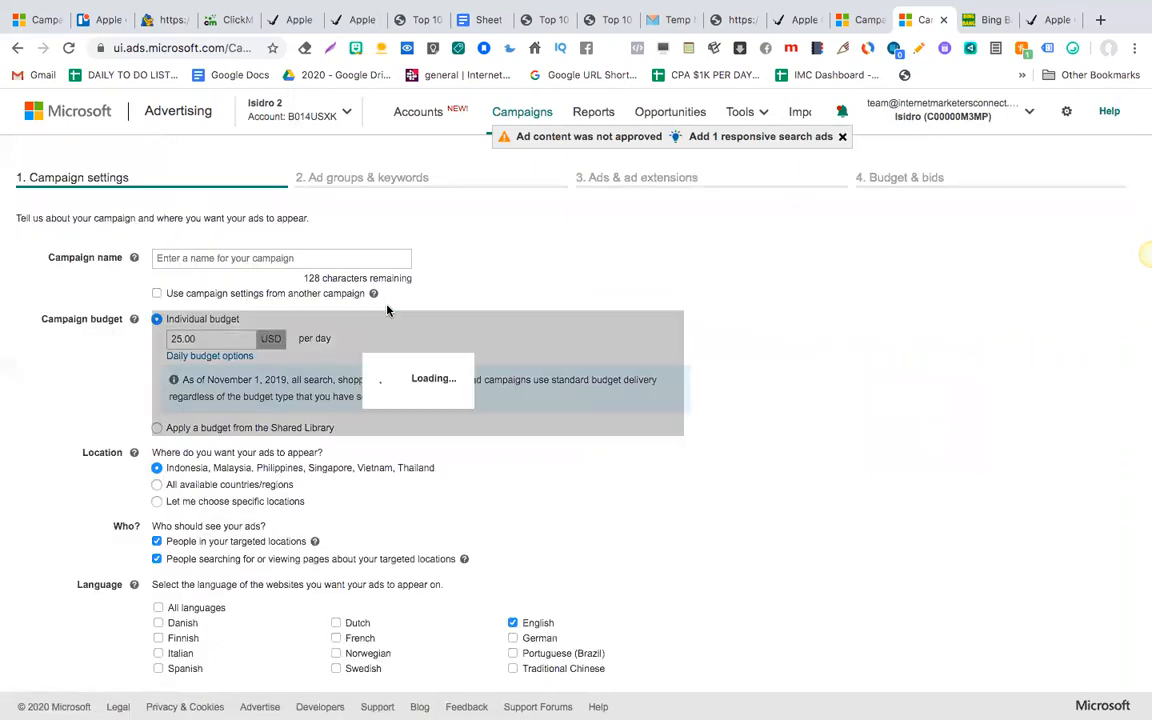
Copy the existing campaign name 7th_March_Apple_cider_vinegar_CB_(360.79)_2_29 and paste it as the new campaign's name.
click(313, 259)
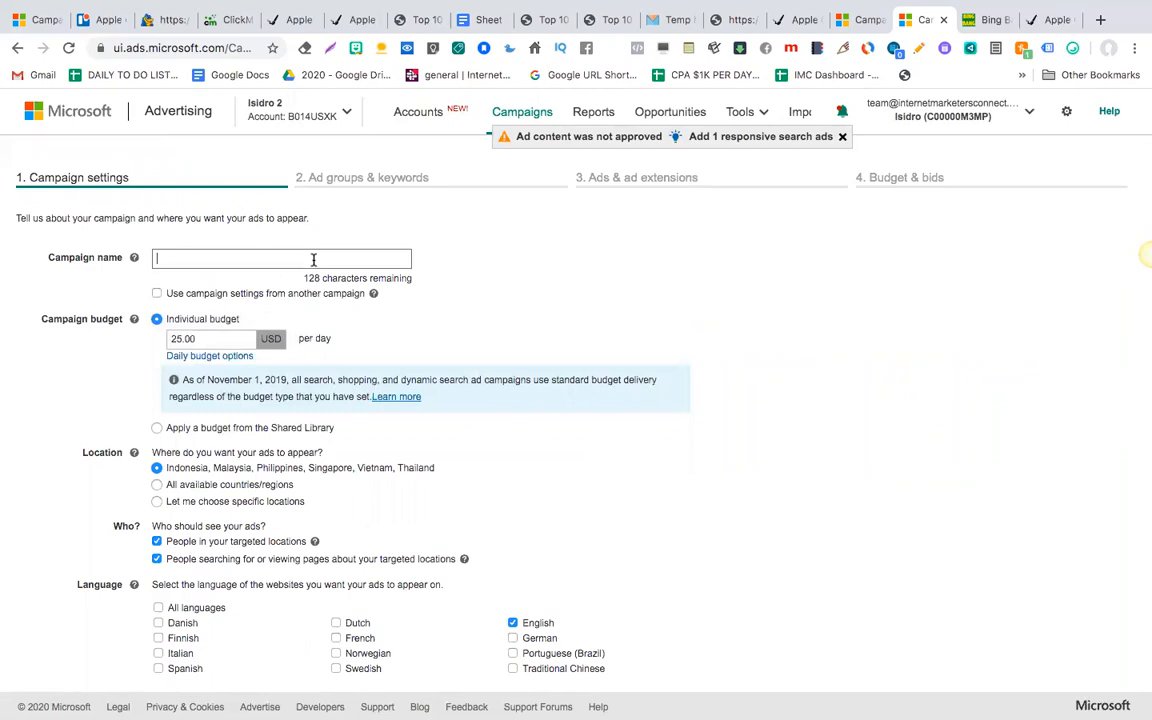
click(36, 22)
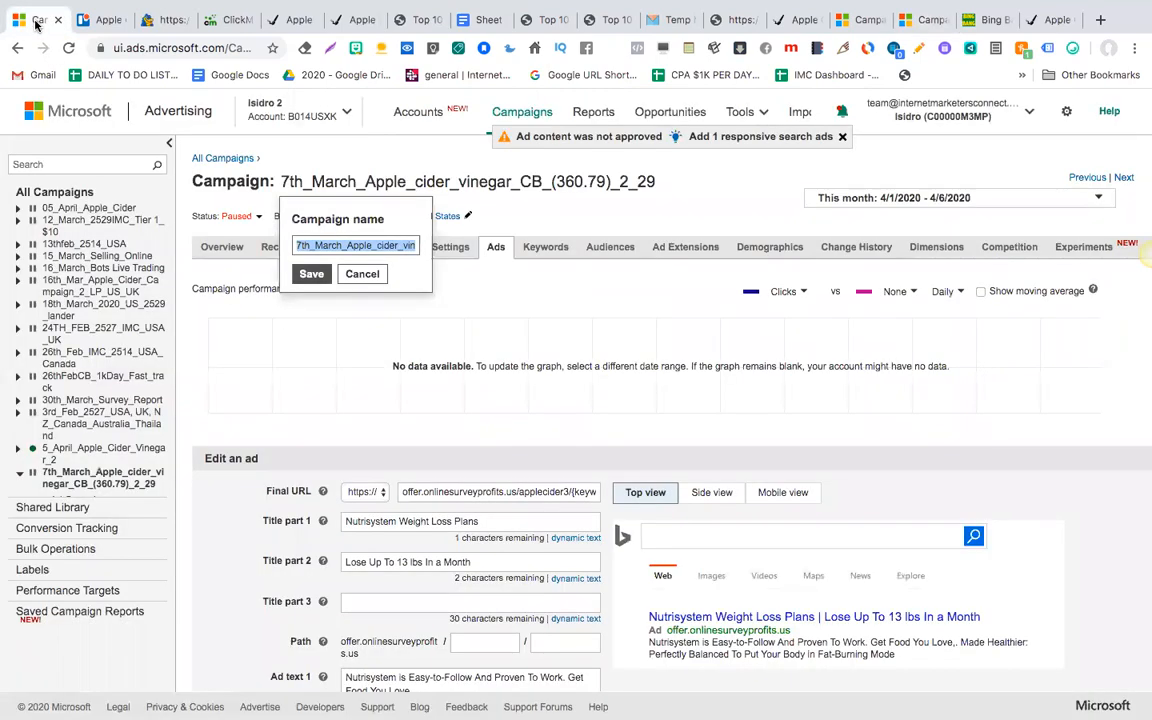
triple_click(347, 247)
key(ctrl+c)
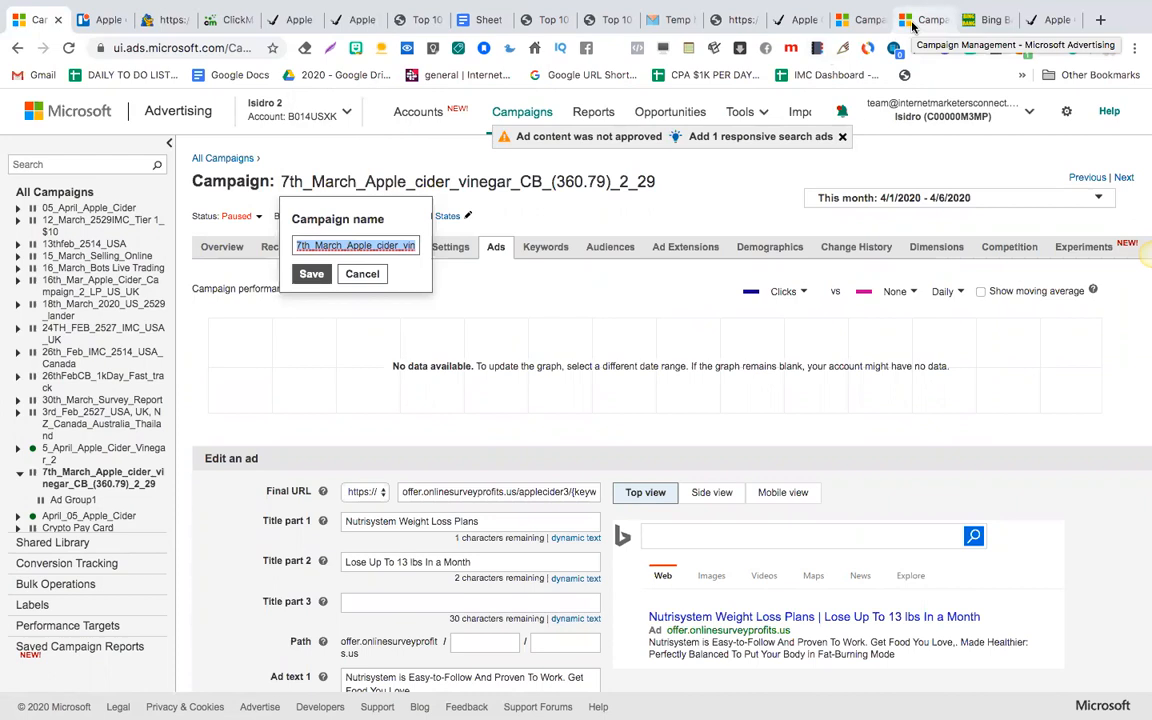
click(860, 19)
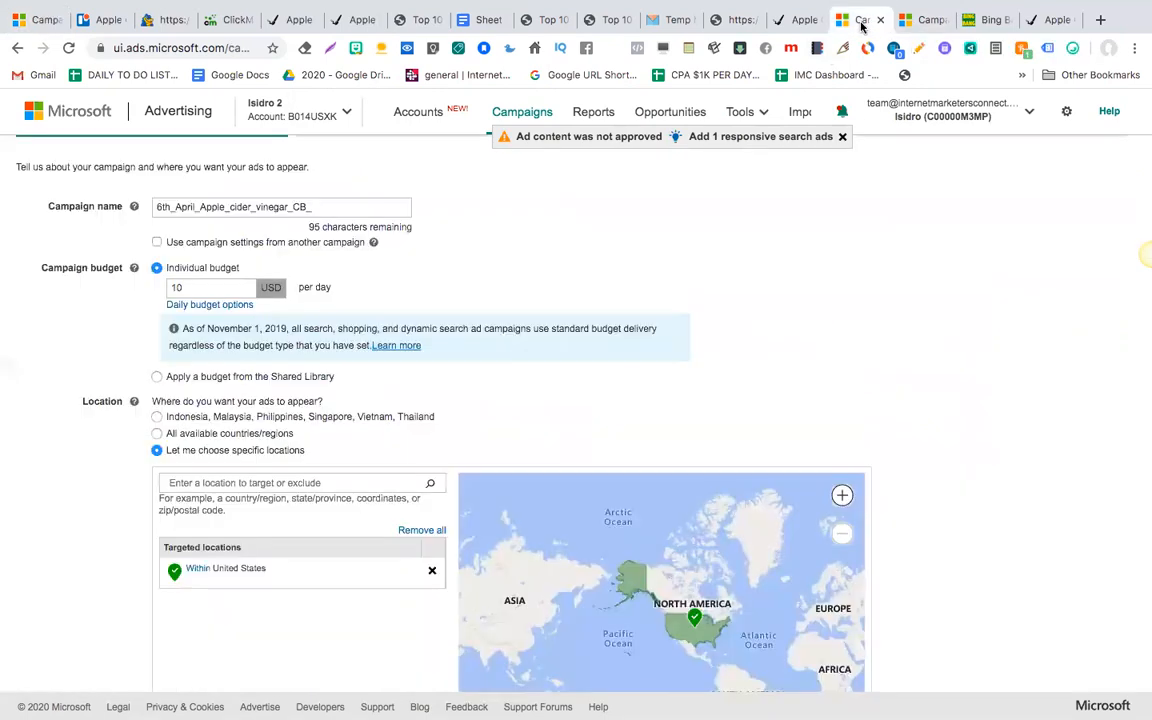
click(913, 21)
key(ctrl+v)
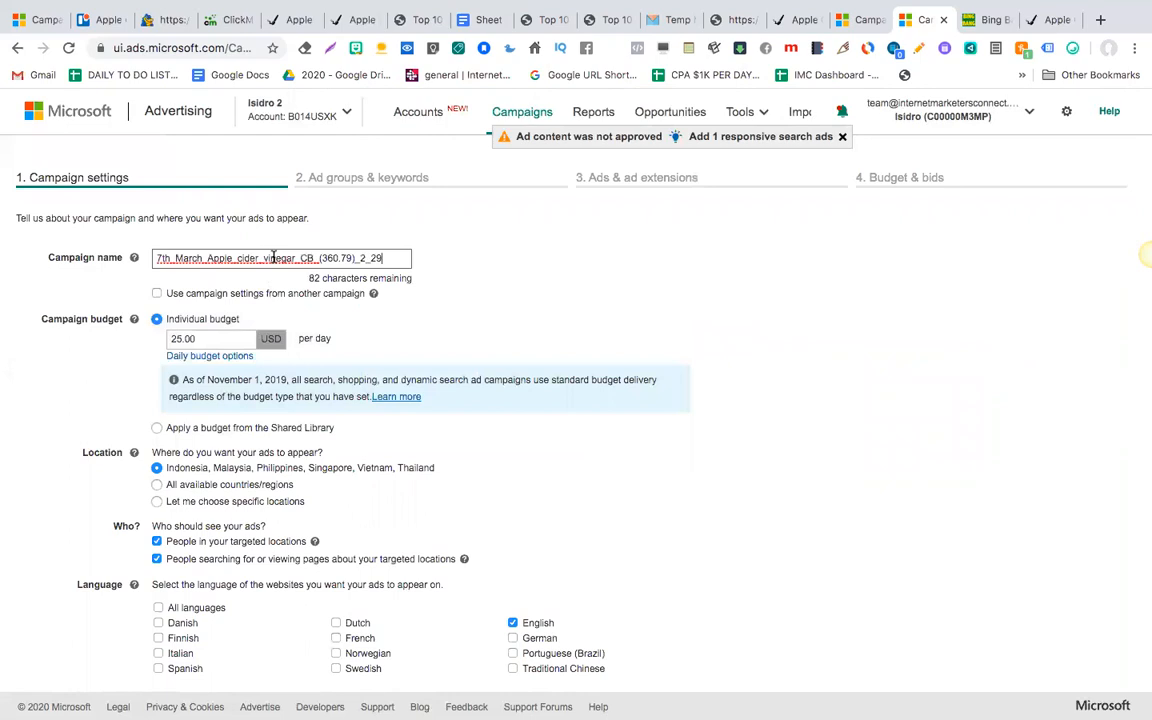
Change the date prefix of the new campaign's name to 6th_April.
double_click(163, 258)
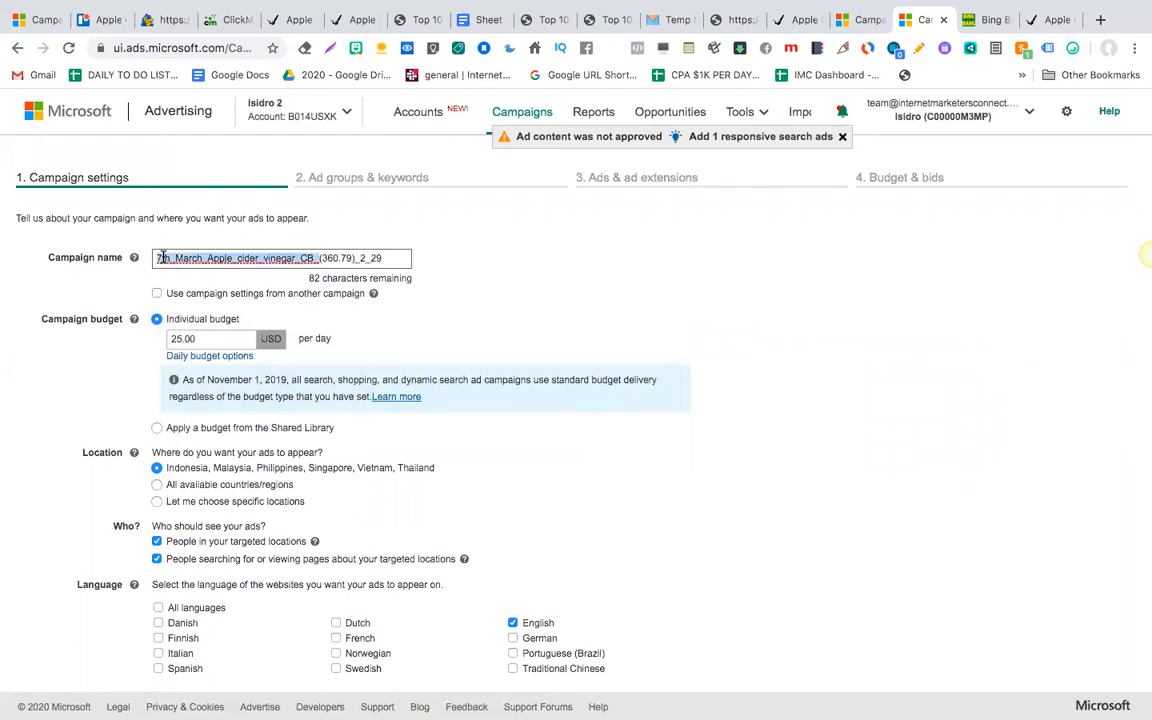
click(170, 258)
key(BackSpace)
key(BackSpace)
key(BackSpace)
text(6th)
double_click(188, 258)
click(195, 258)
key(BackSpace)
key(BackSpace)
key(BackSpace)
key(BackSpace)
key(BackSpace)
text(April)
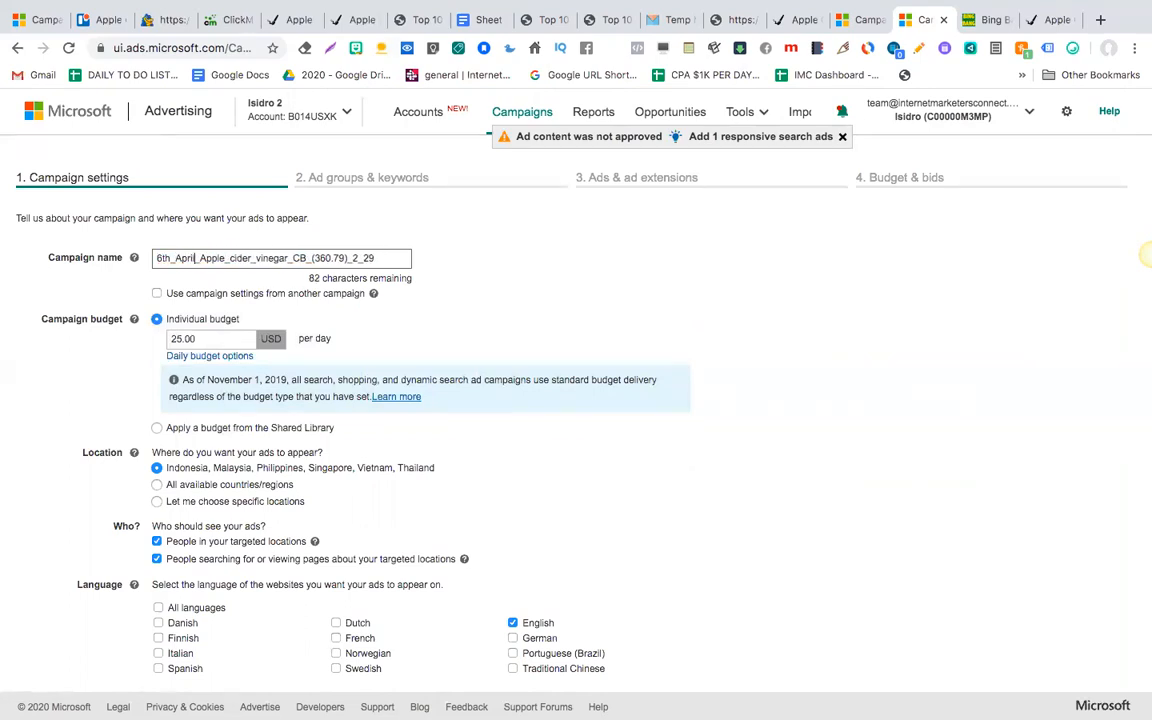
Replace the ending after CB_ in the campaign name with USOnly.
double_click(318, 258)
drag(312, 258, 392, 258)
key(BackSpace)
text(USOnly)
Set the campaign's individual budget to 10 USD per day.
click(184, 339)
text(0)
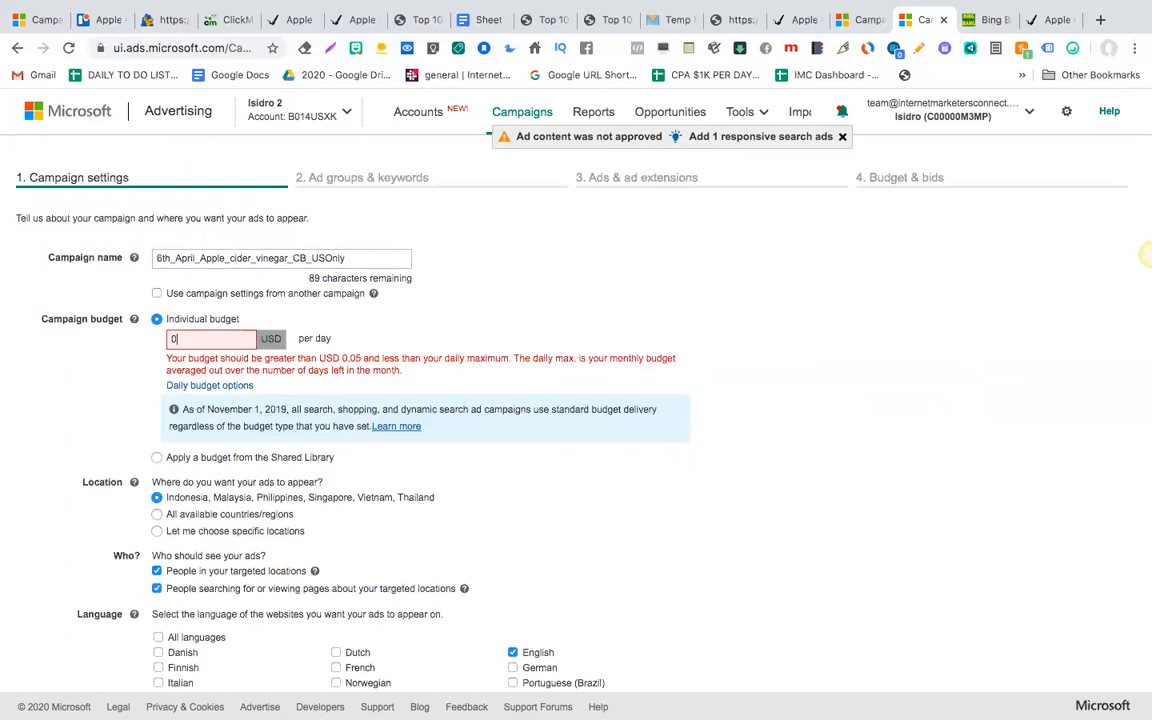
key(BackSpace)
text(10)
click(63, 372)
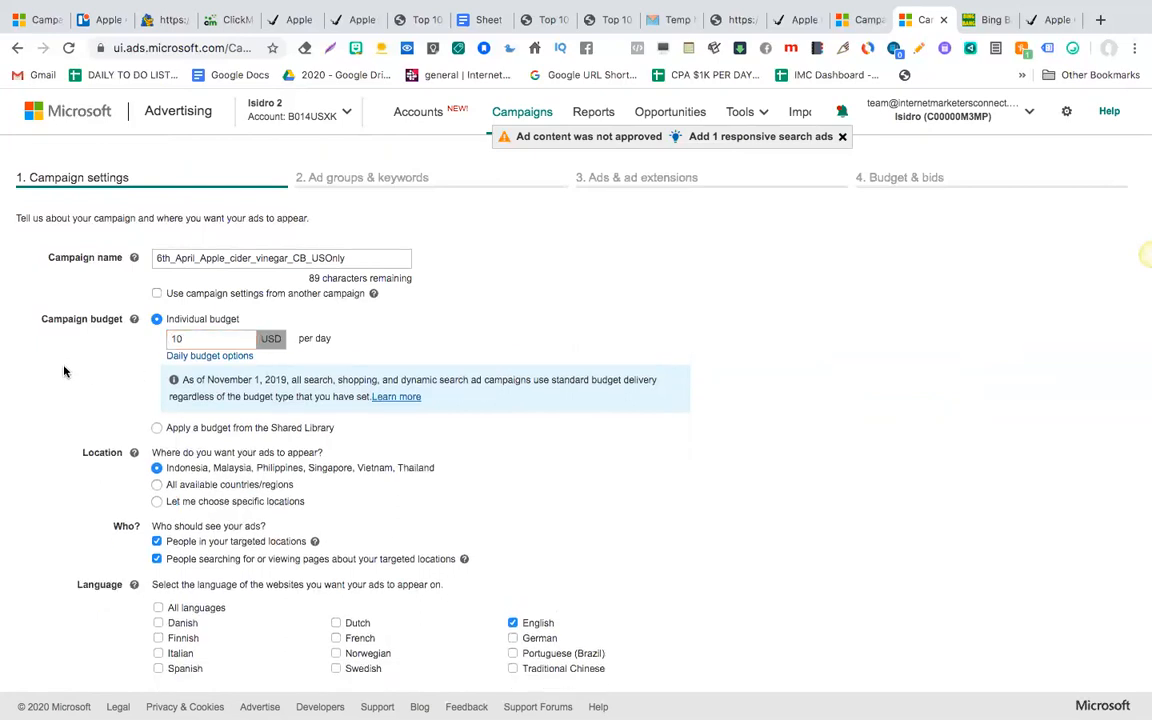
scroll(108, 433, down, 1)
click(214, 306)
click(214, 306)
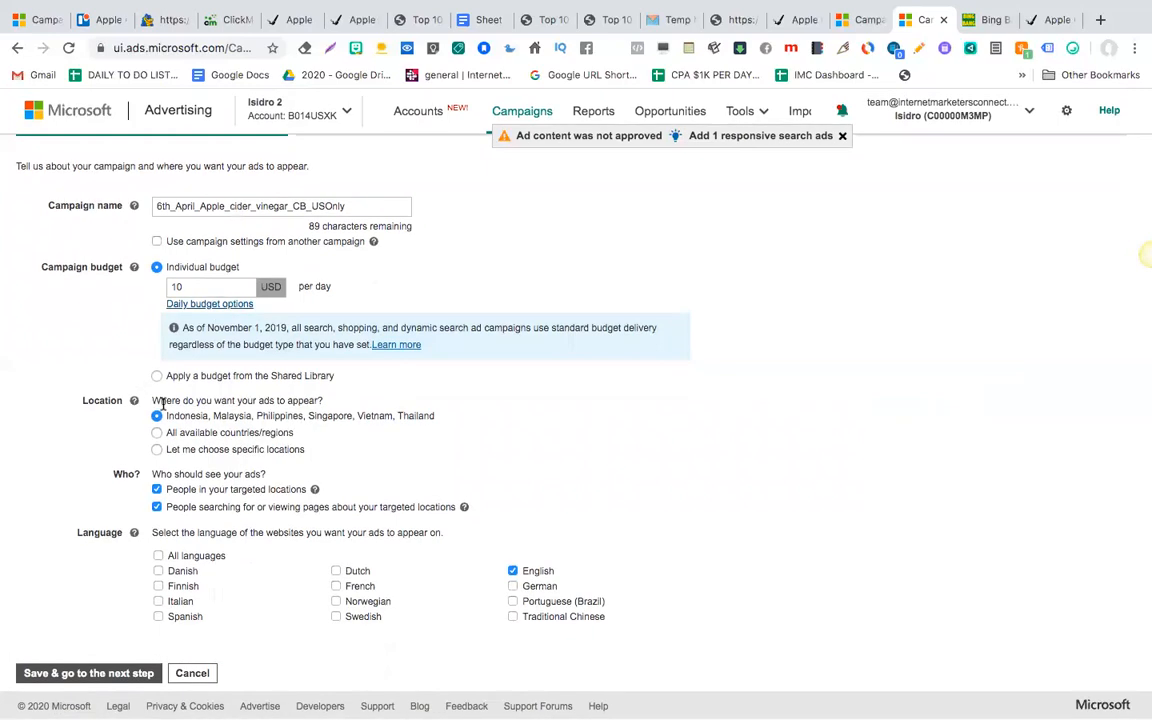
Choose specific locations for the campaign and target United States (country/region).
click(157, 450)
click(219, 482)
text(united st)
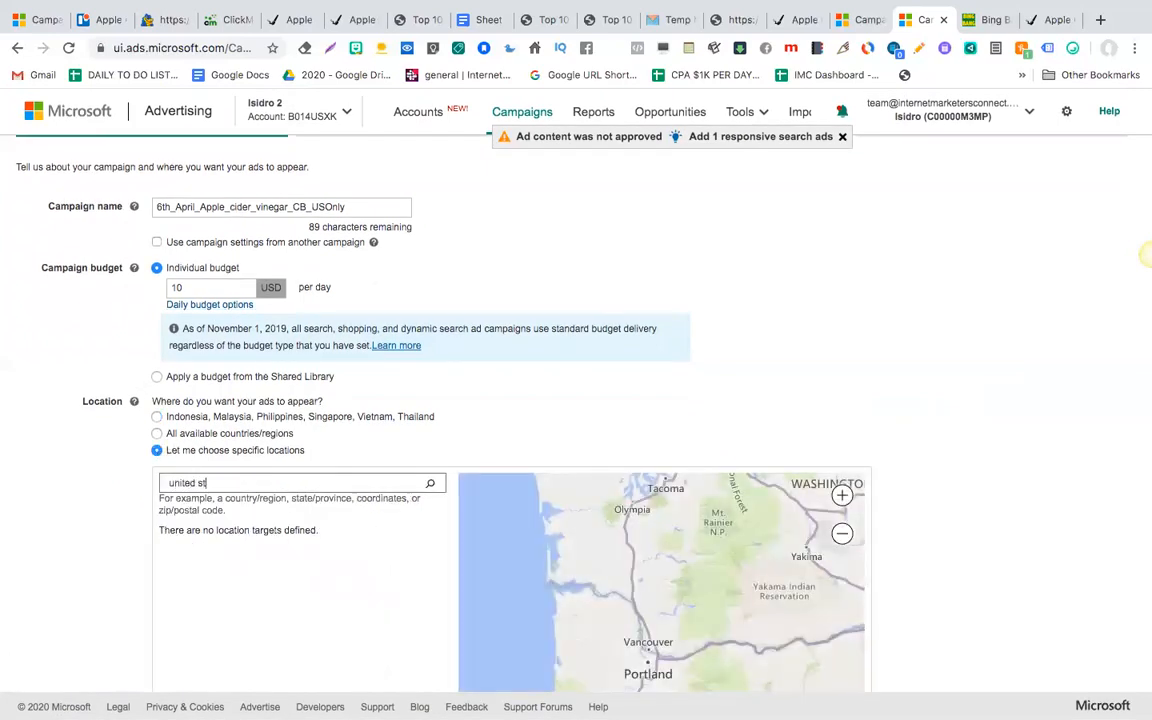
text(ates)
click(432, 483)
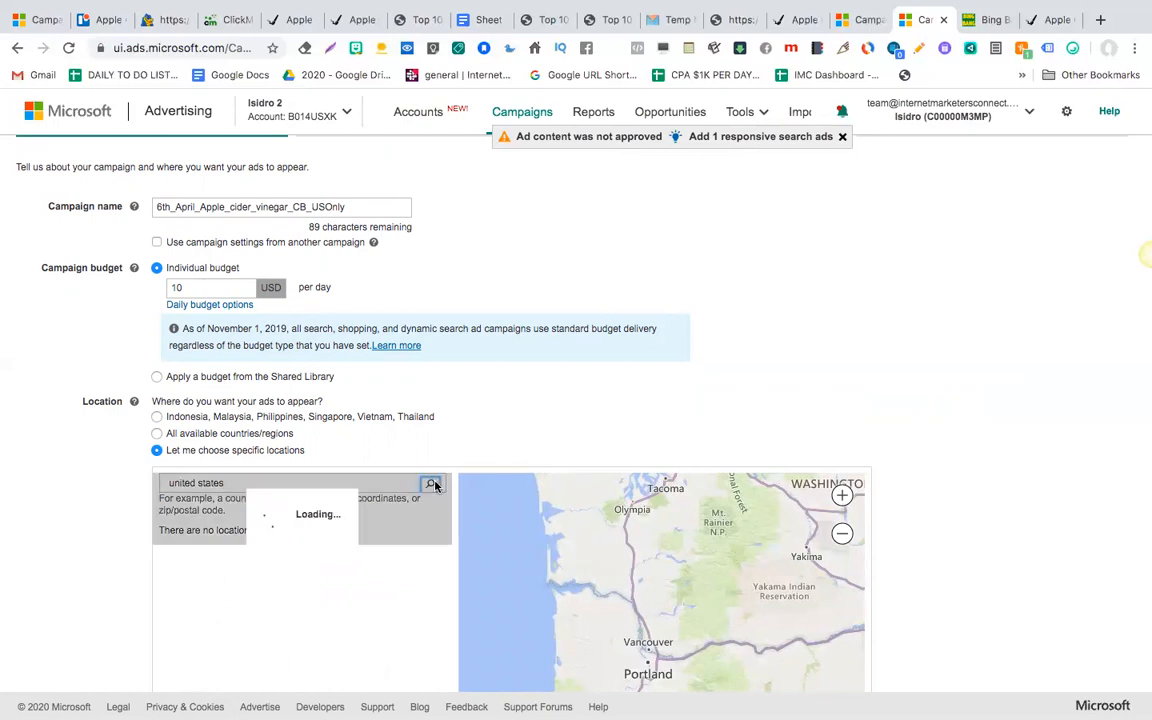
scroll(436, 486, down, 3)
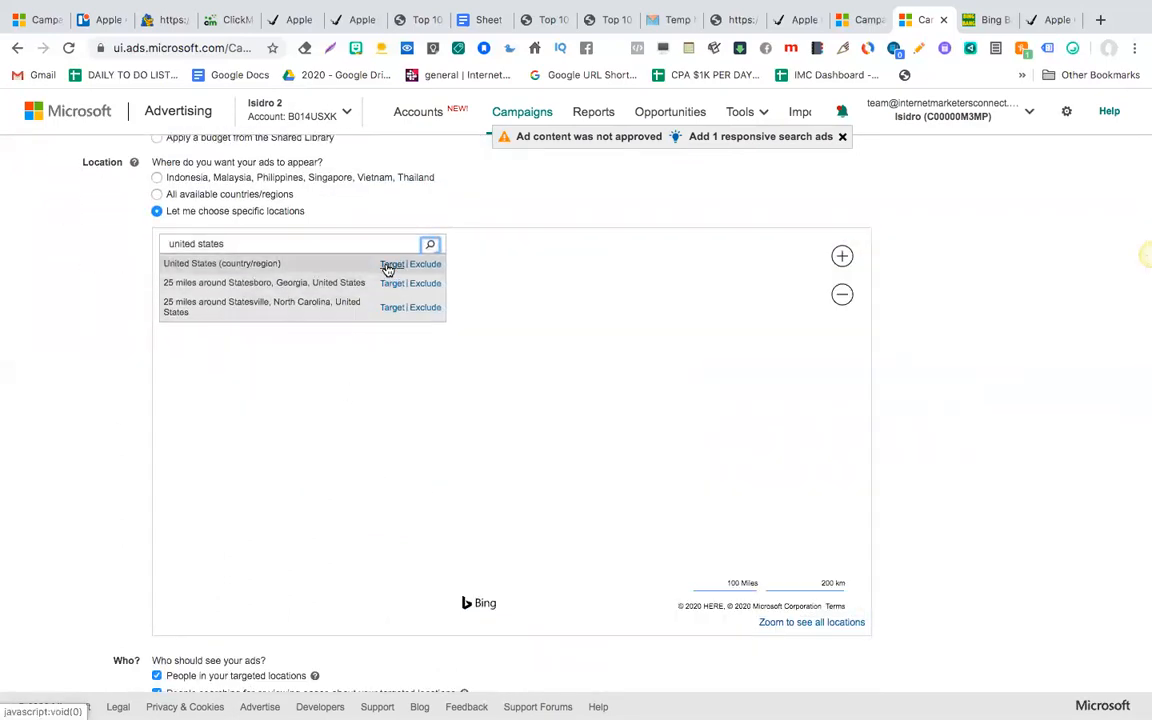
click(389, 266)
Exclude people searching for or viewing pages about the targeted locations, and save the campaign settings to continue to ad groups and keywords.
scroll(134, 485, down, 3)
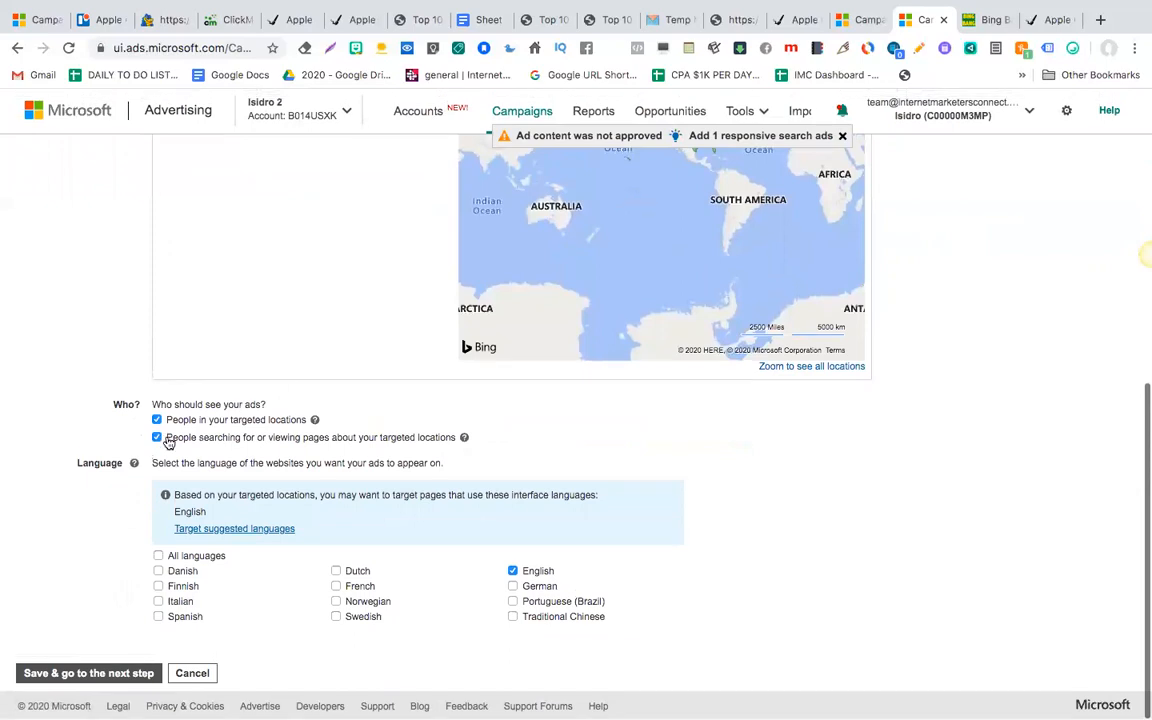
click(156, 438)
scroll(77, 311, up, 10)
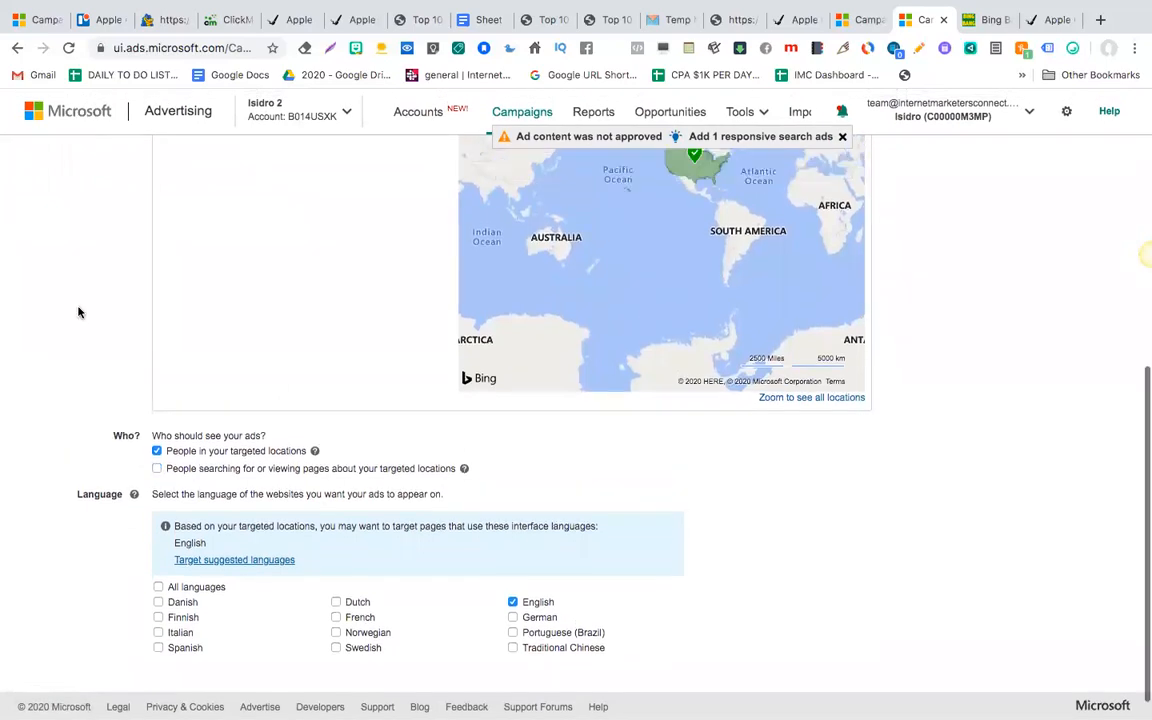
scroll(80, 310, down, 10)
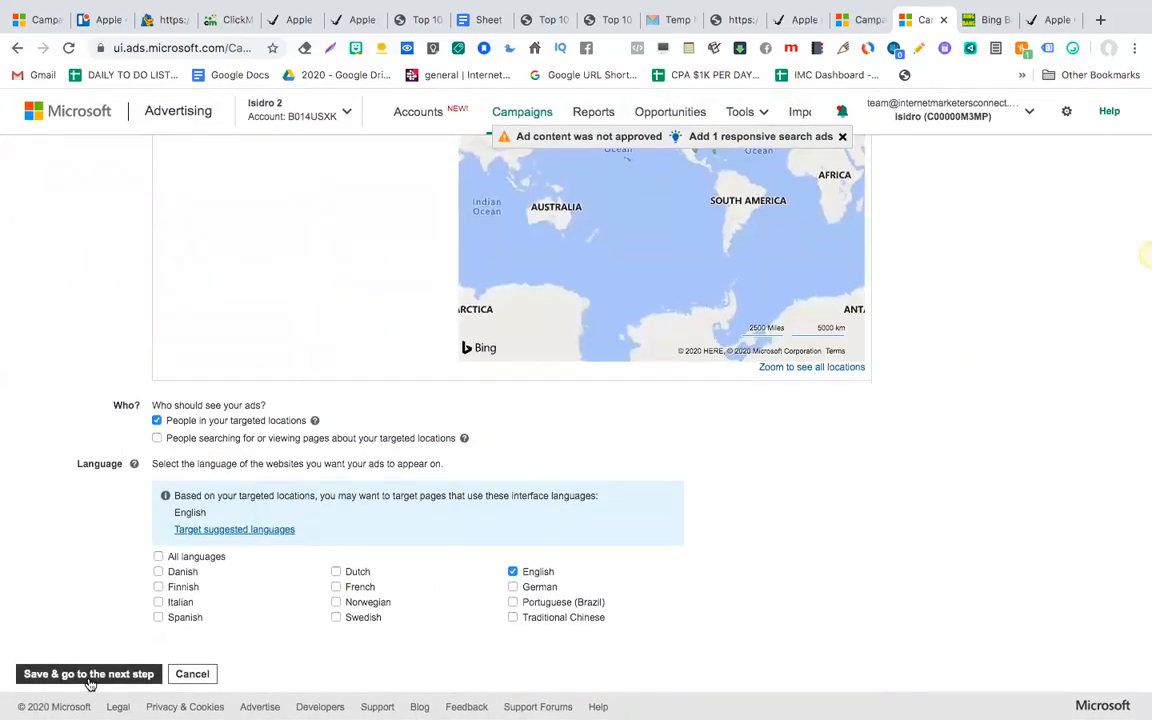
click(88, 675)
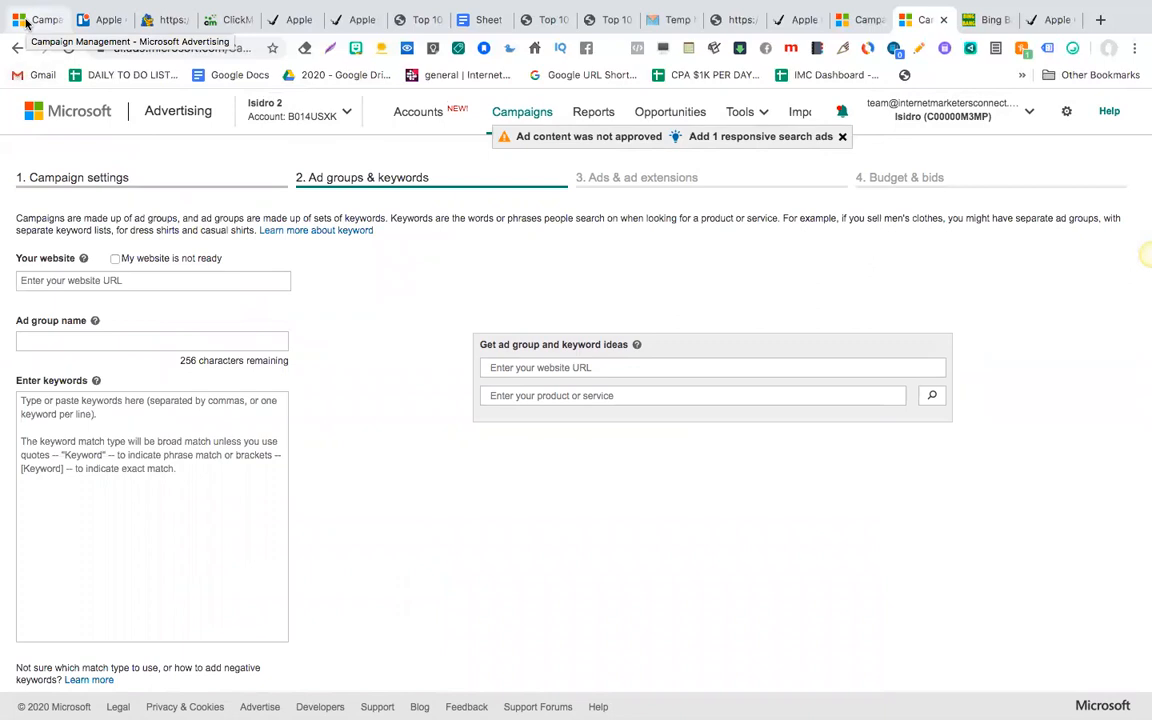
Return to the existing 7th_March_Apple_cider_vinegar_CB_(360.79)_2_29 campaign, dismiss its name editor and open its keyword list.
click(27, 22)
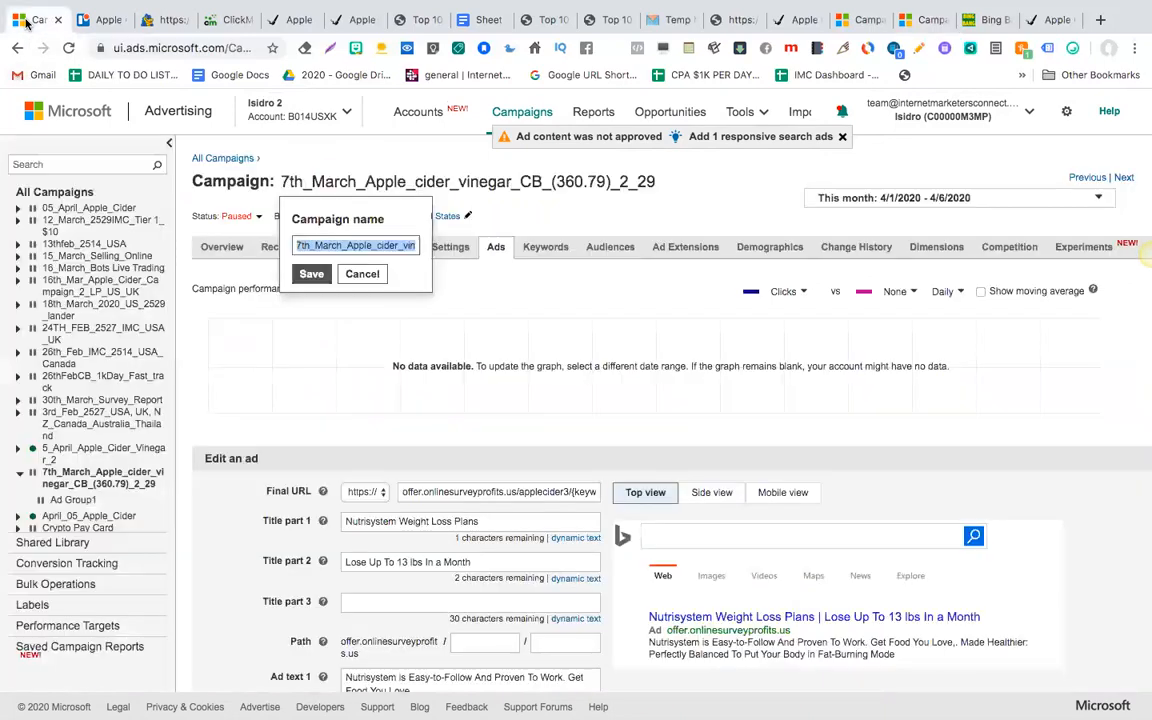
click(175, 434)
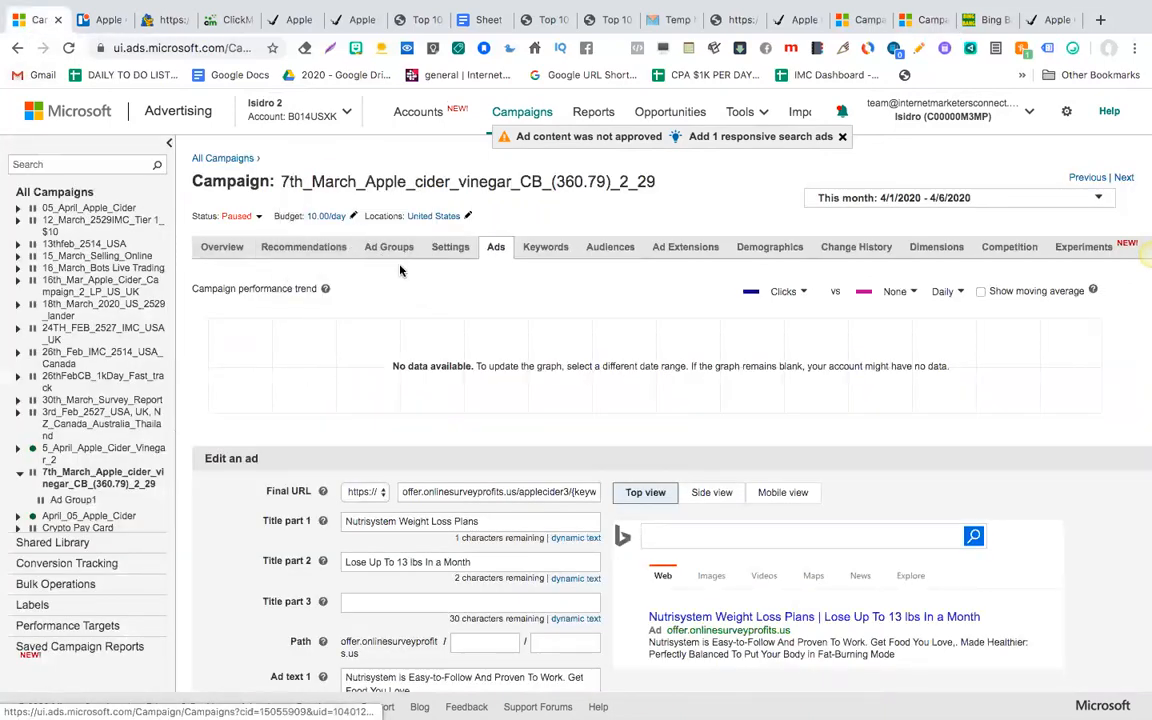
click(537, 250)
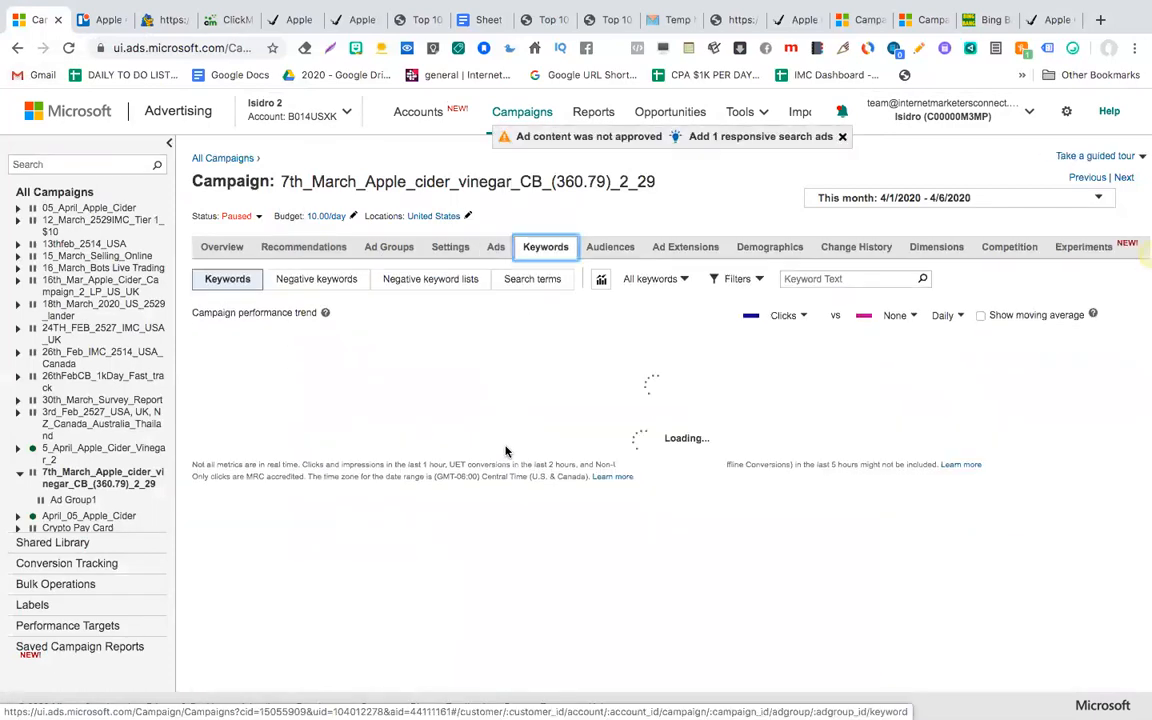
scroll(483, 516, down, 3)
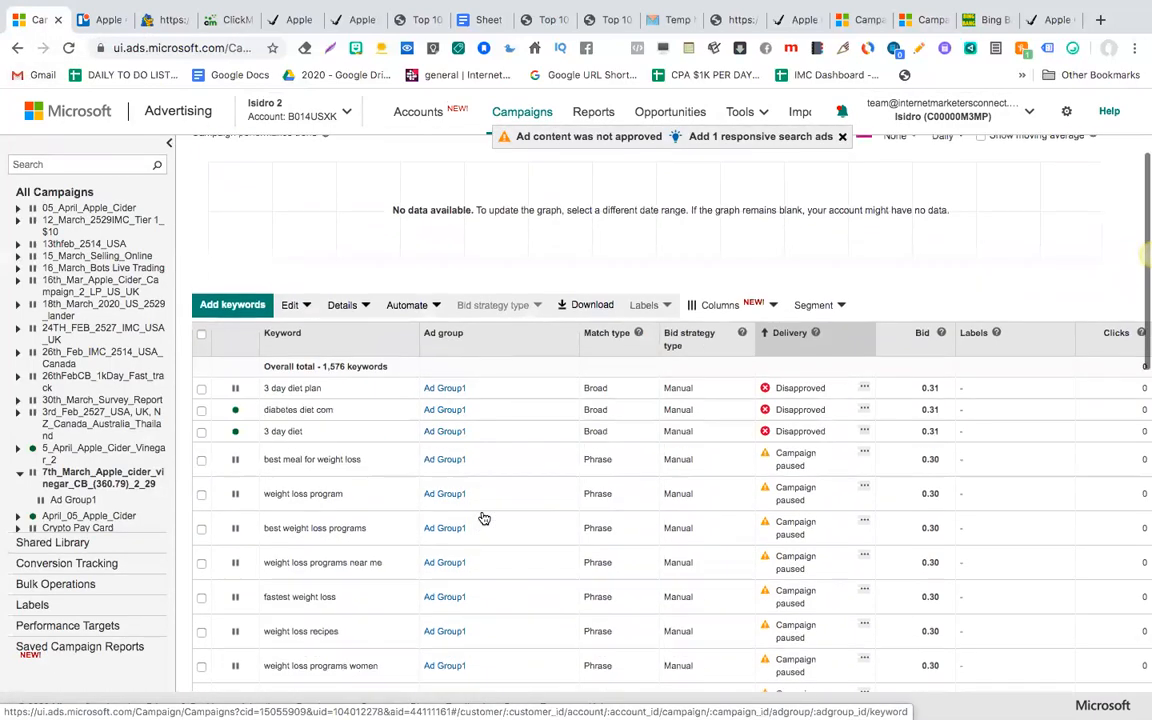
scroll(483, 516, down, 2)
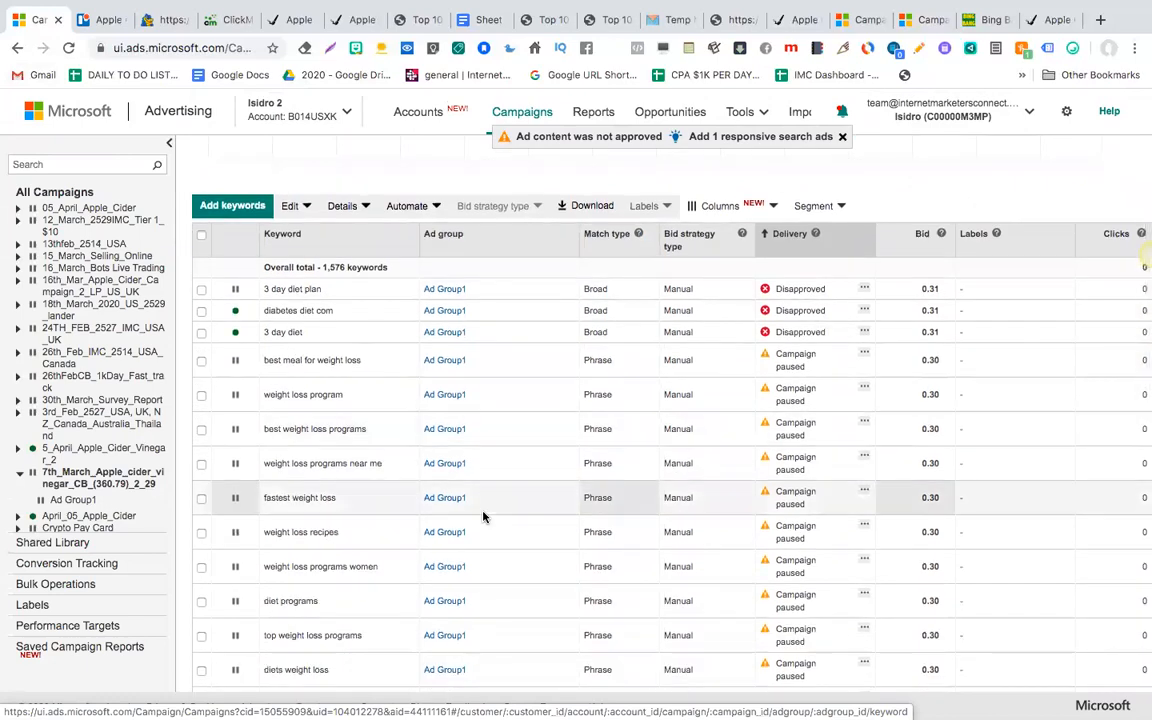
scroll(483, 516, down, 1)
scroll(483, 516, down, 5)
scroll(483, 516, up, 10)
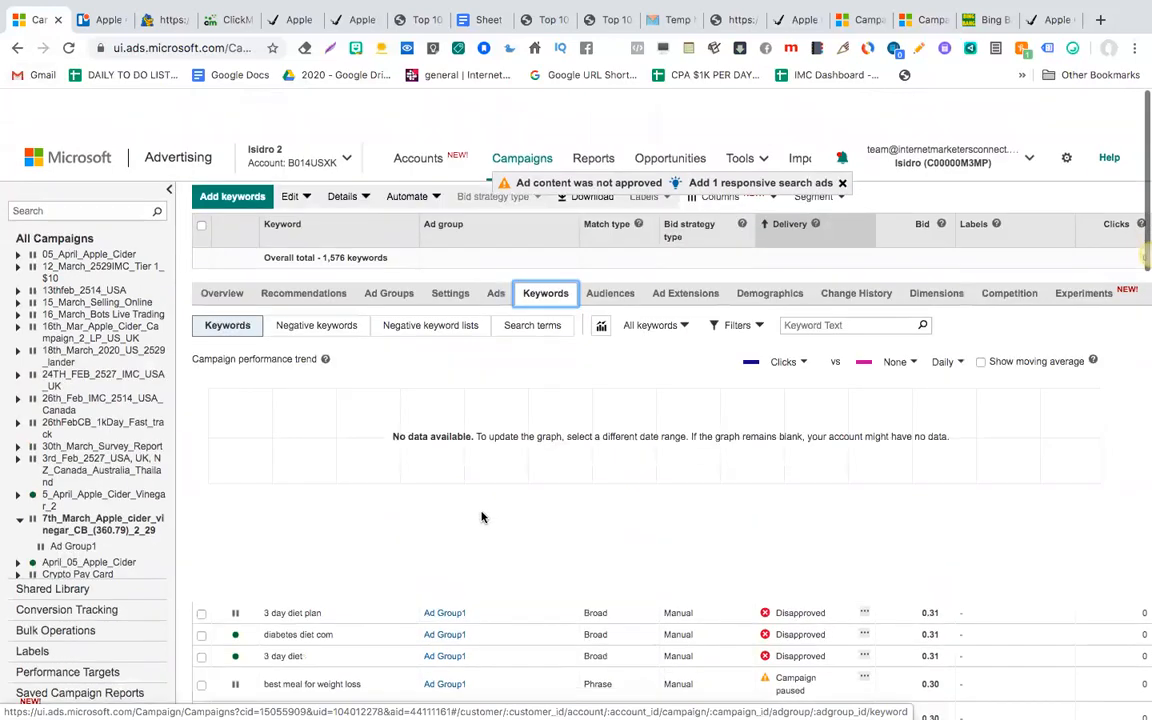
Select all keywords on the page and copy the keyword text "weight loss program".
click(201, 514)
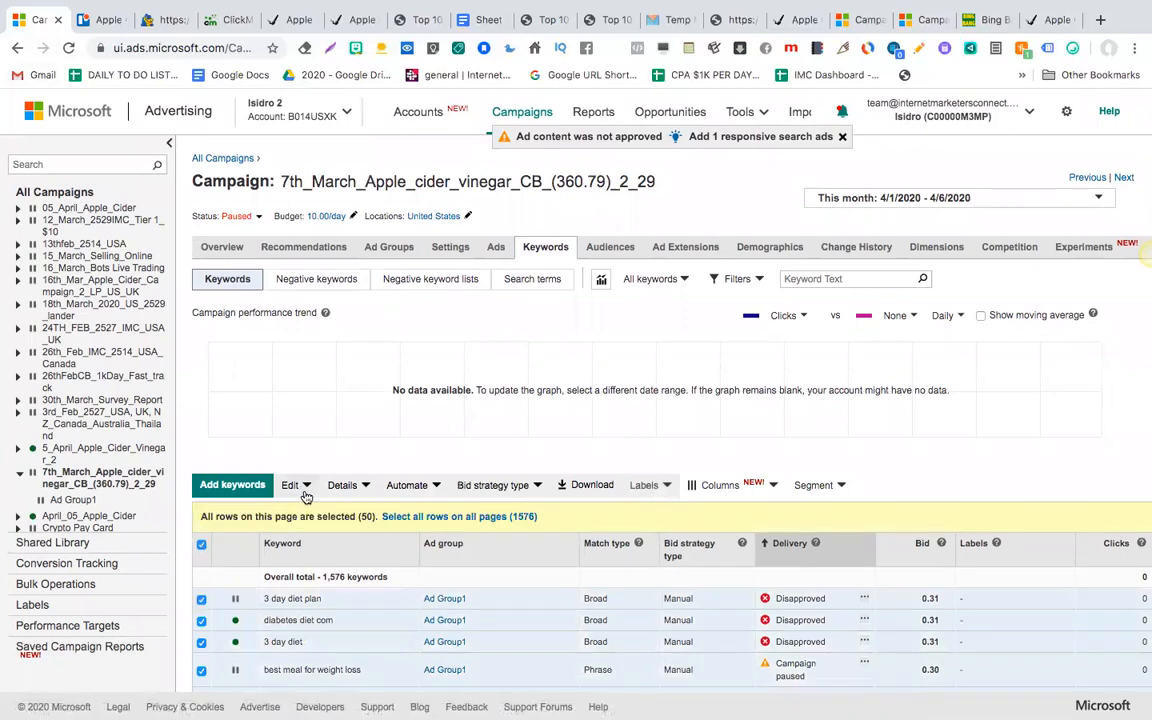
scroll(306, 497, down, 3)
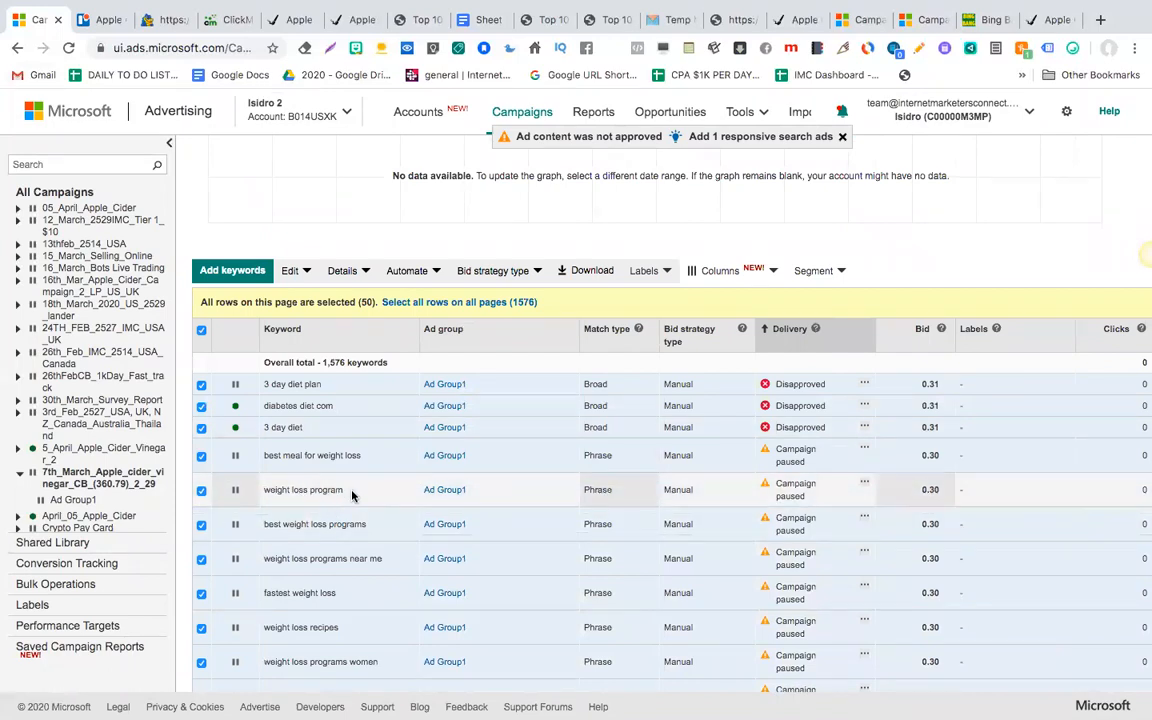
drag(352, 494, 268, 489)
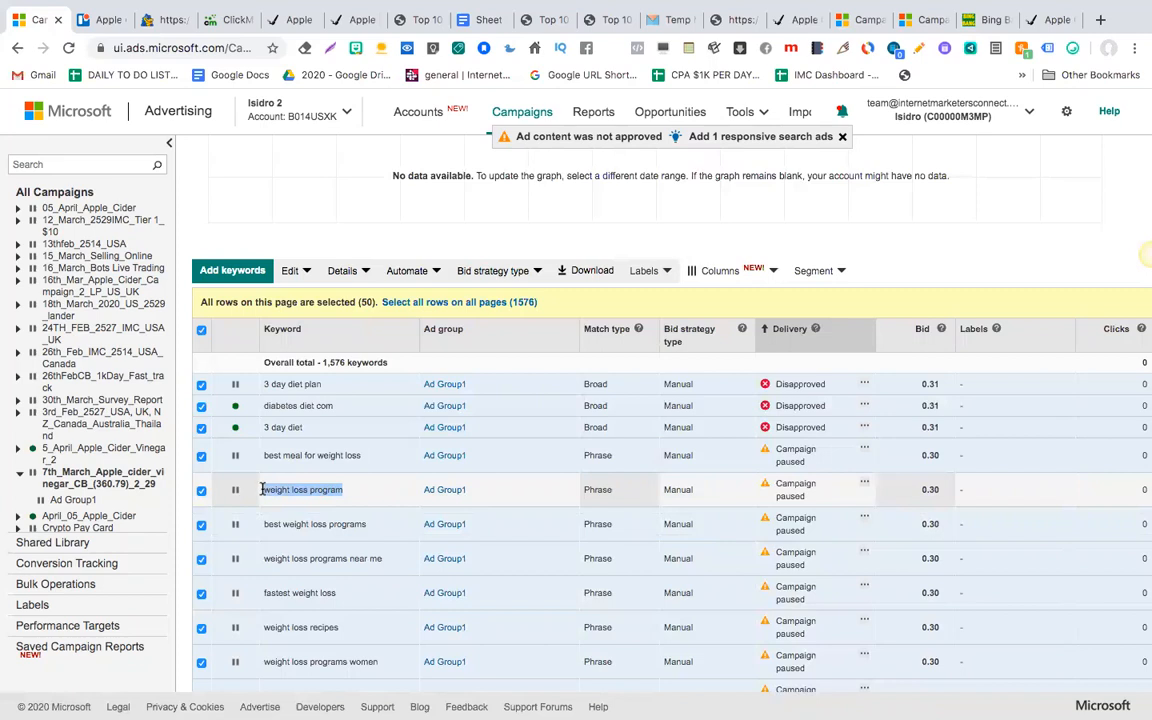
key(super+c)
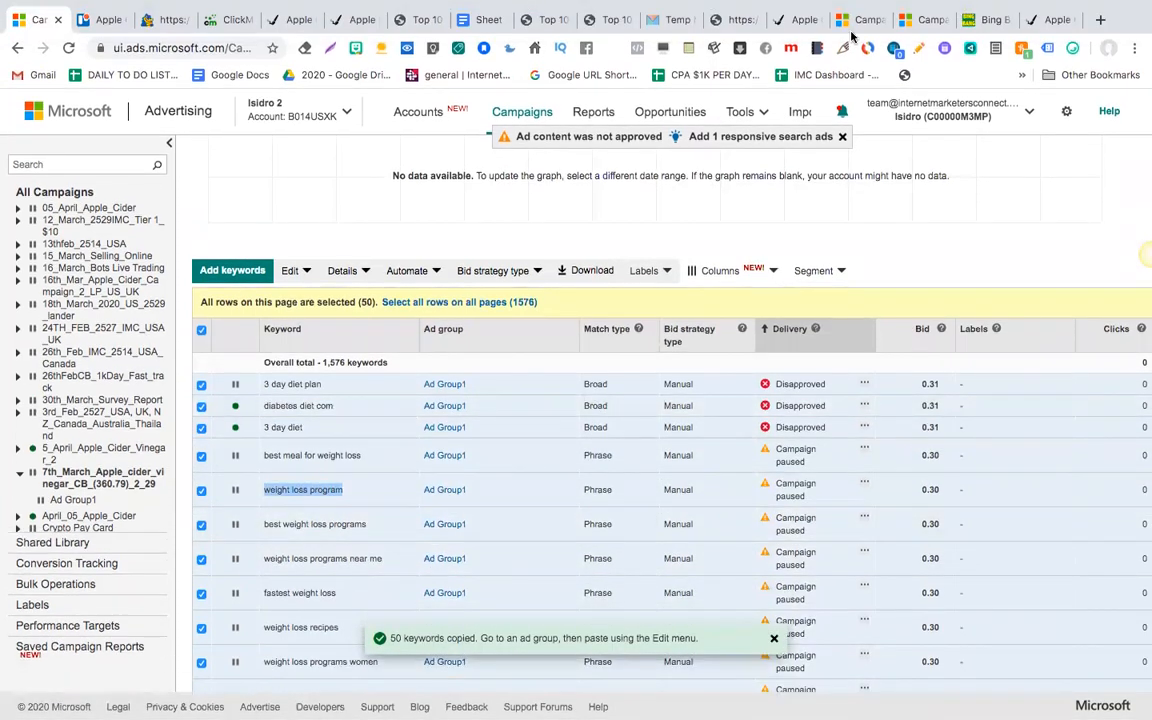
In the new campaign, name the ad group Ad Group 1 and enter the keyword "weight loss program".
click(918, 20)
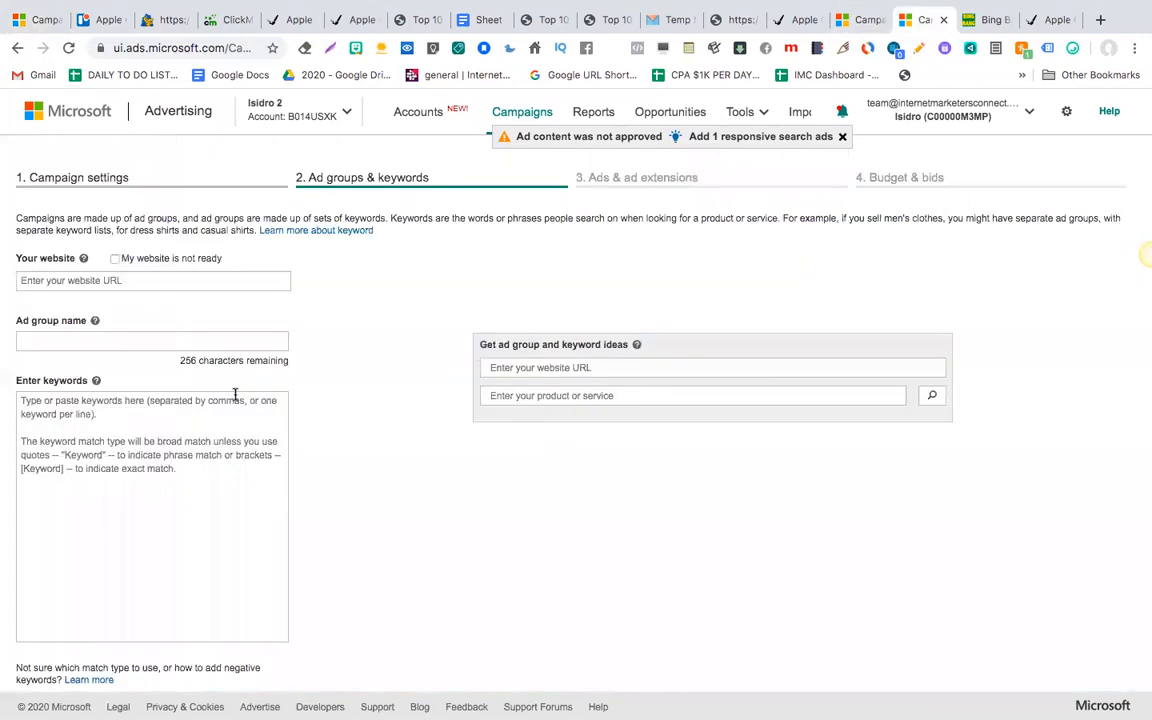
click(147, 342)
text(Ad Group 1)
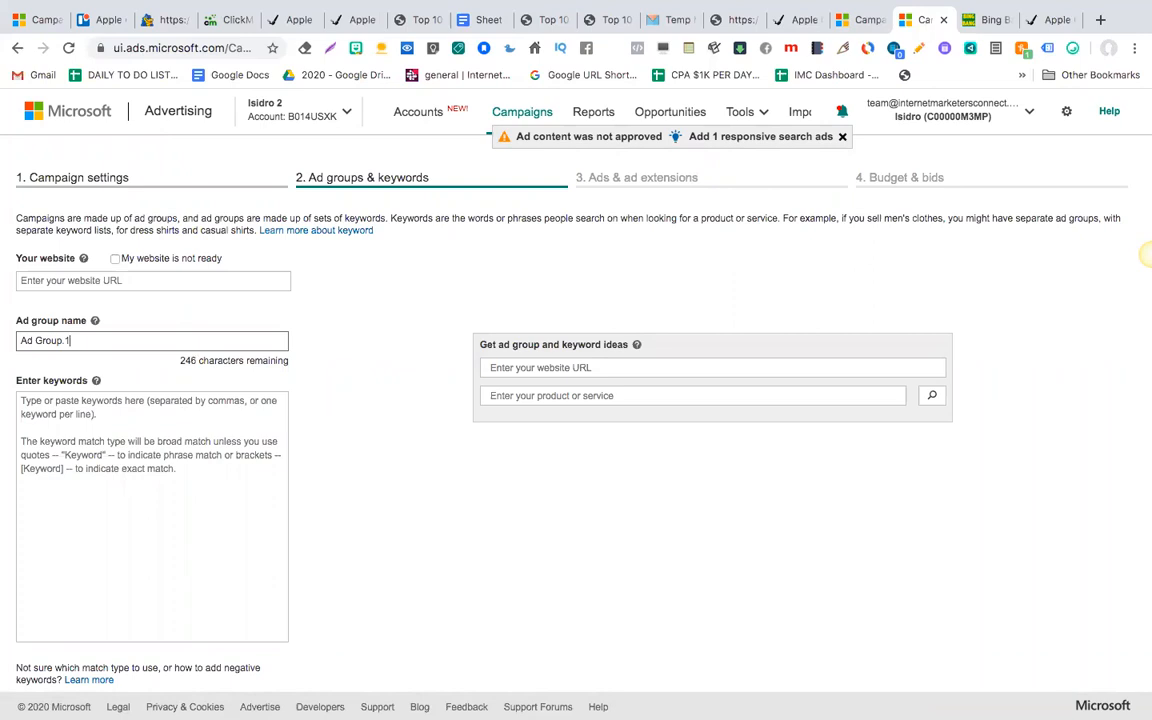
click(116, 401)
text(weight loss program)
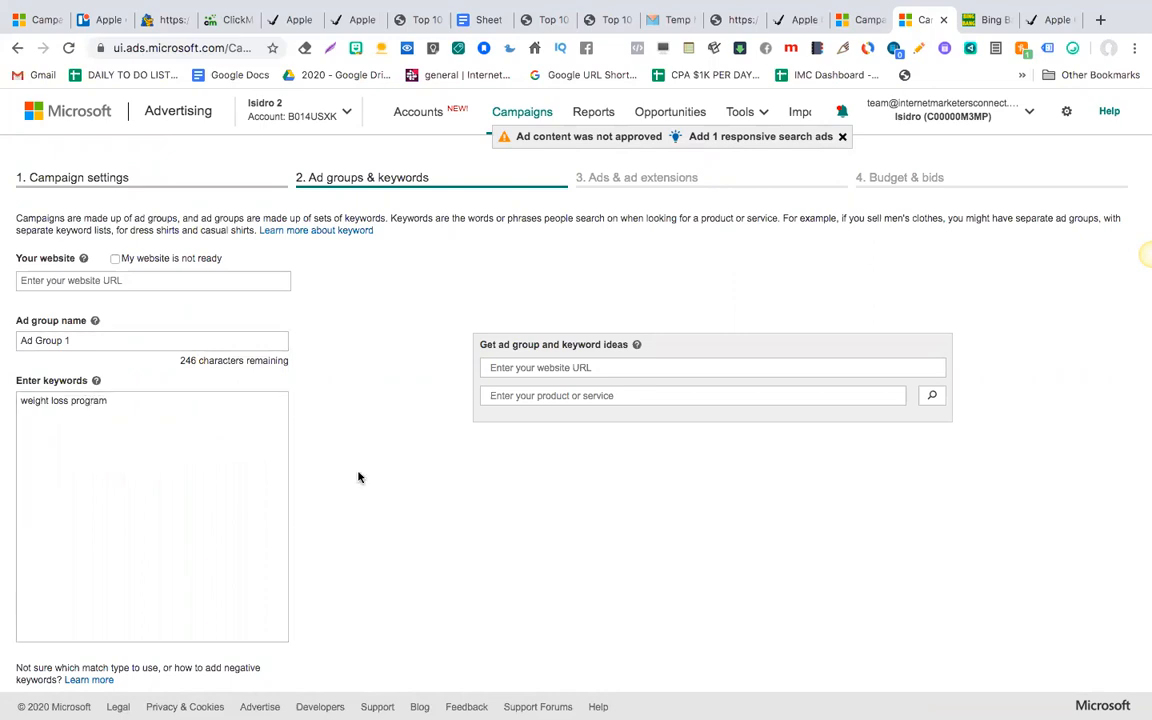
Save the ad group and keywords, and start creating an ad for Ad Group 1.
scroll(350, 470, down, 2)
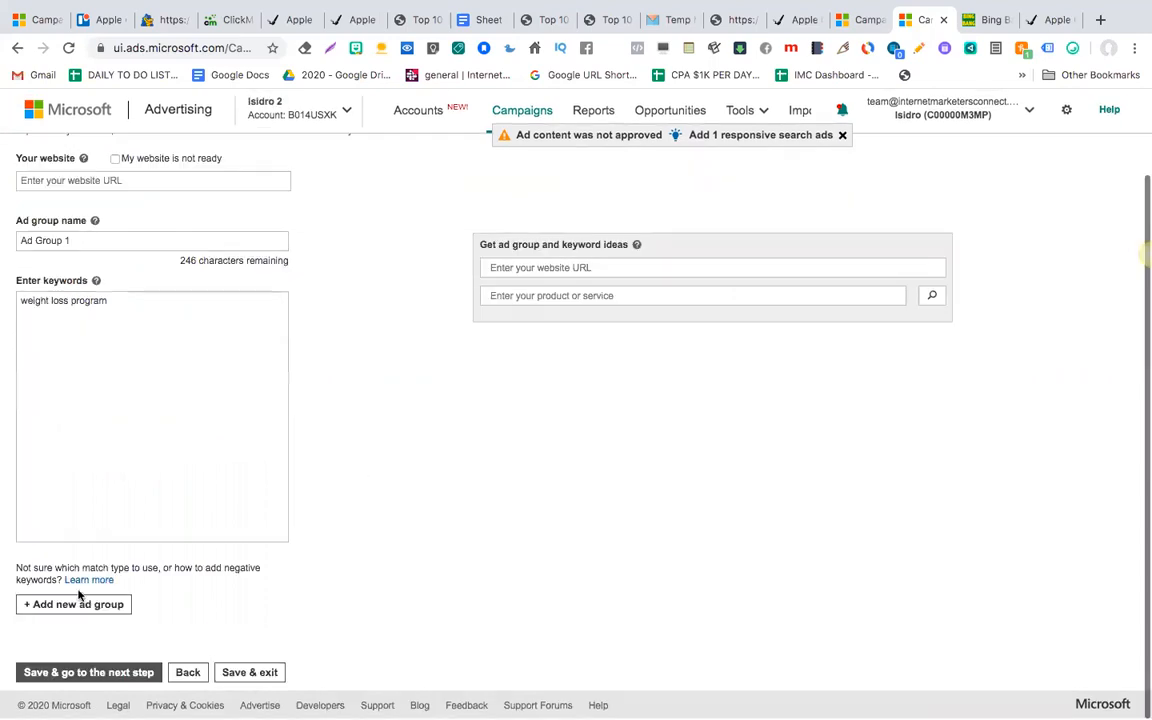
click(83, 675)
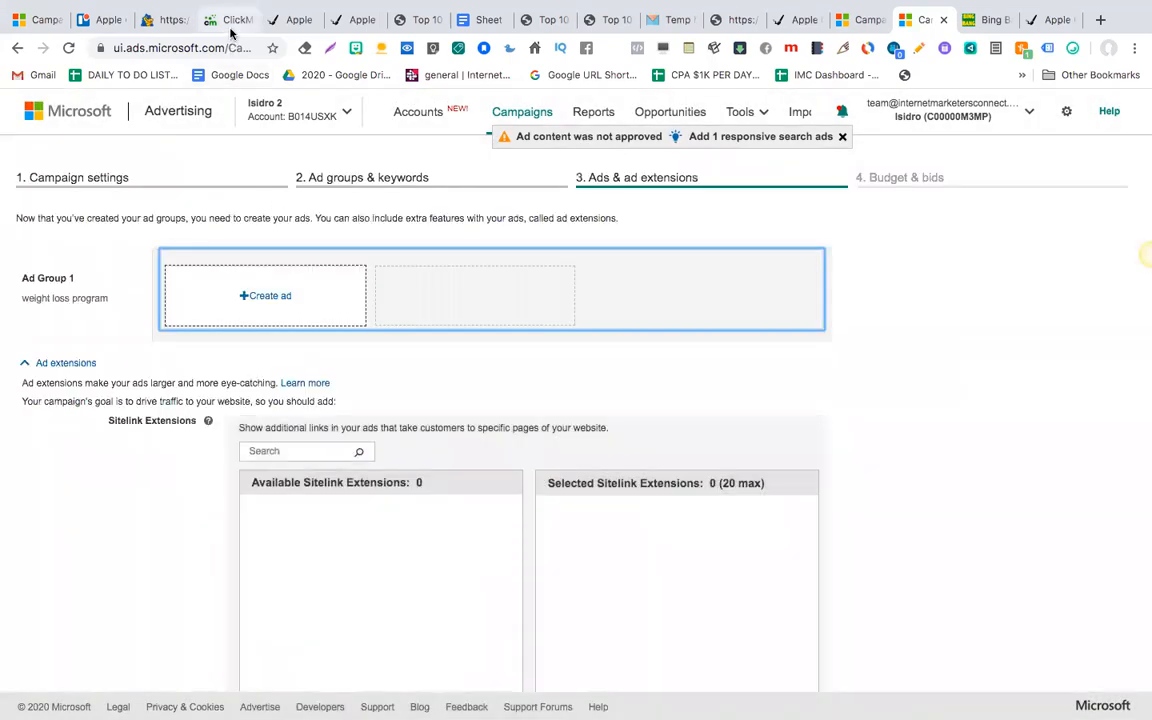
click(266, 294)
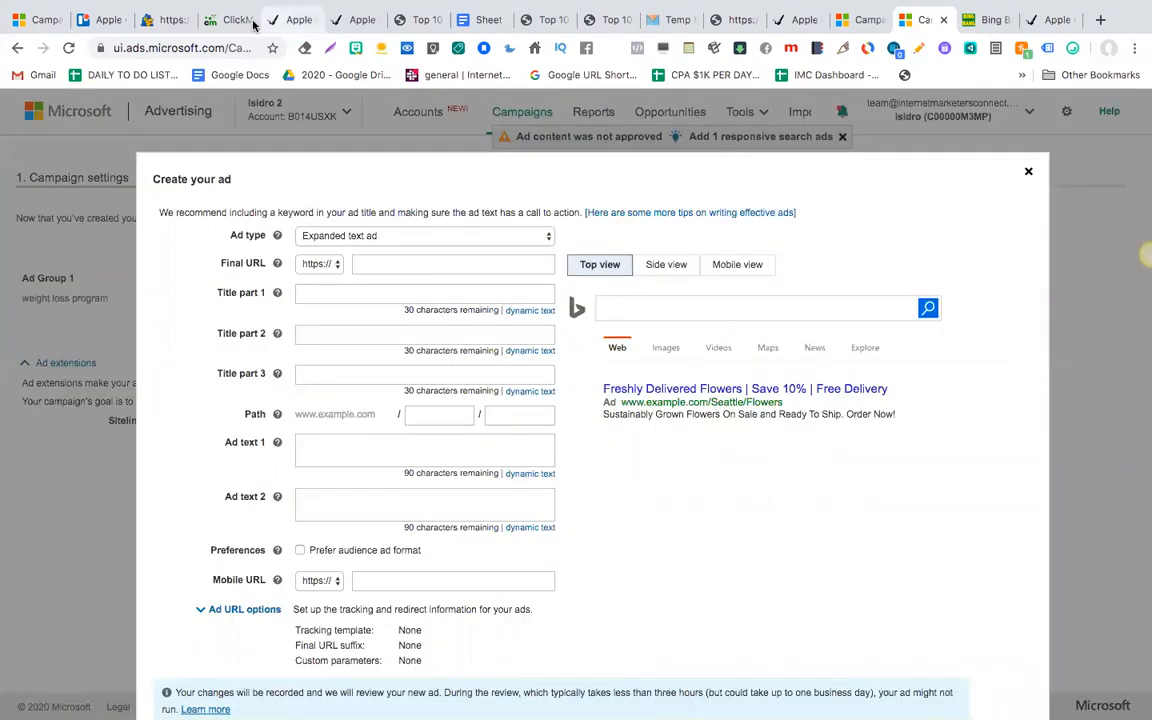
Open the existing campaign's "Nutrisystem Weight Loss Plans | Lose Up To 13 lbs In a Month" ad for editing.
click(38, 20)
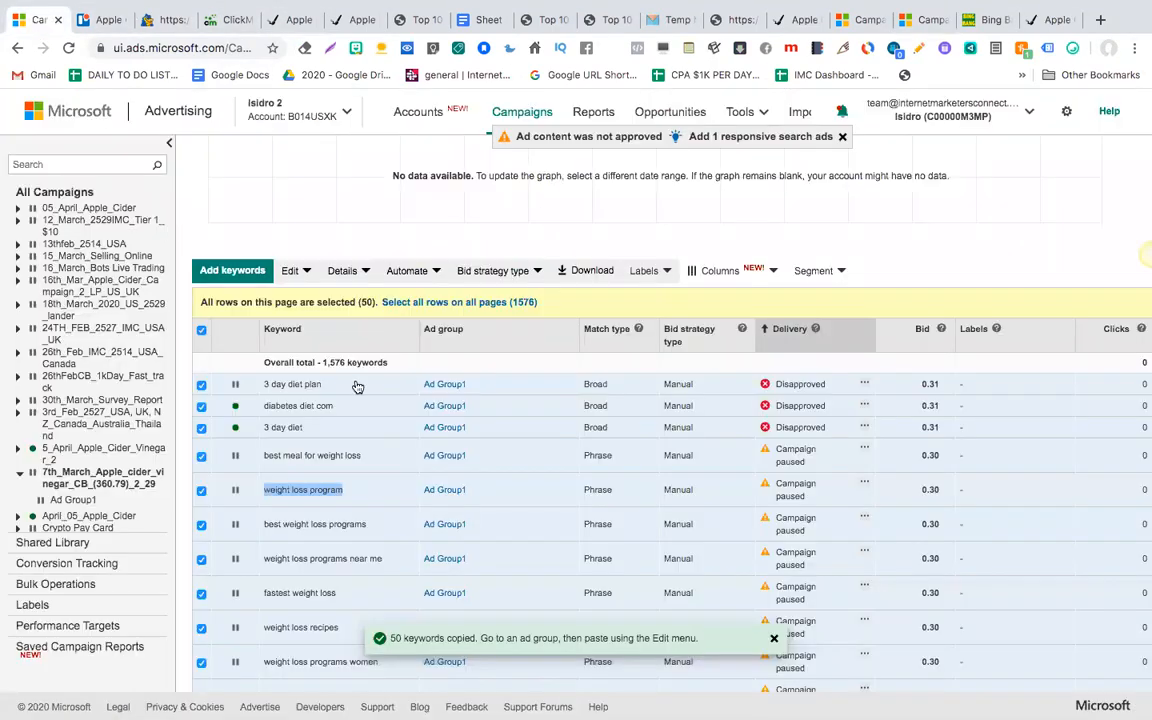
scroll(503, 277, up, 3)
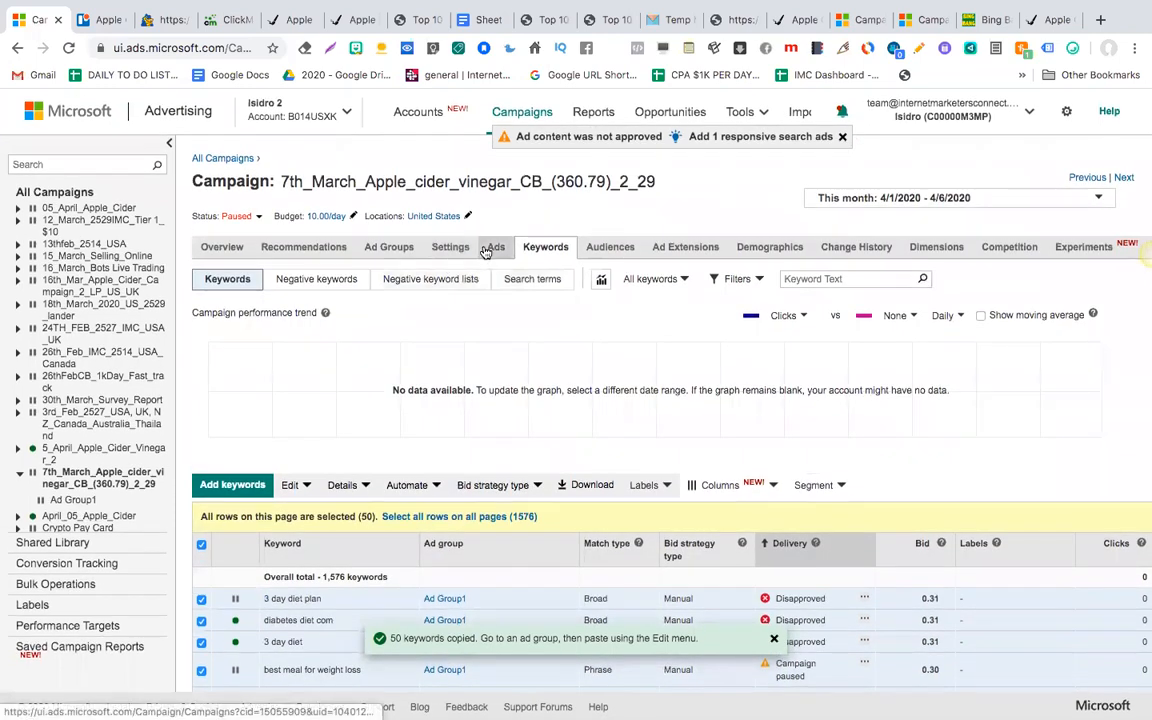
click(488, 248)
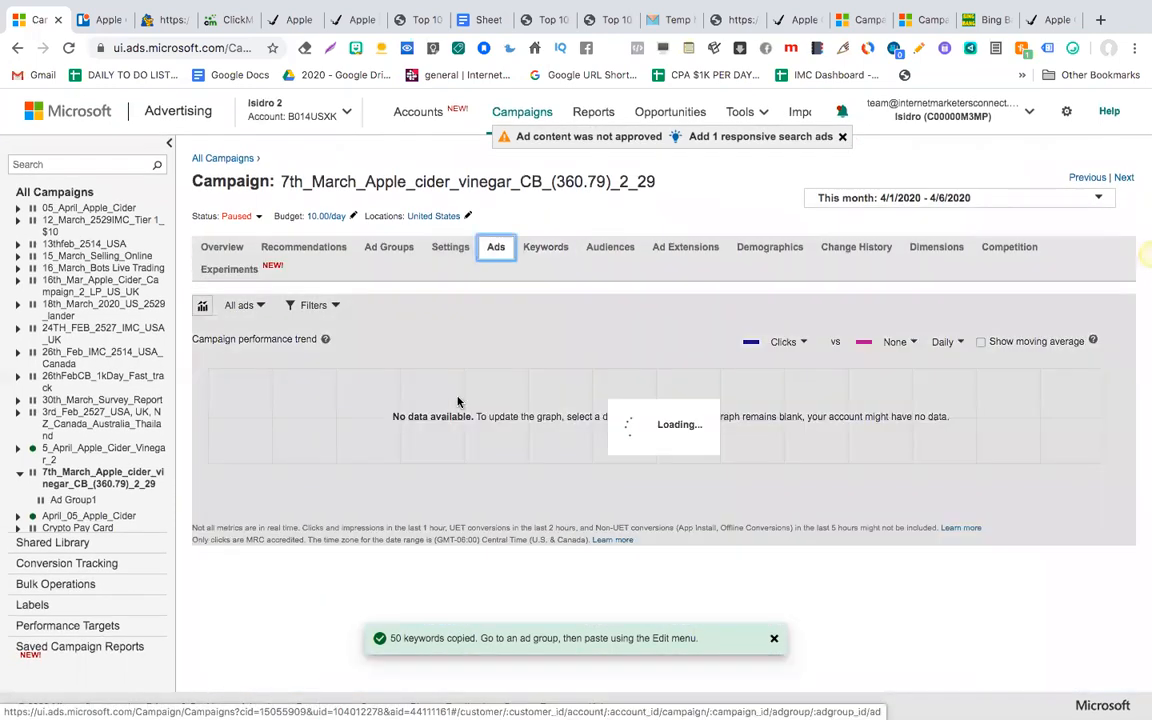
scroll(458, 397, down, 2)
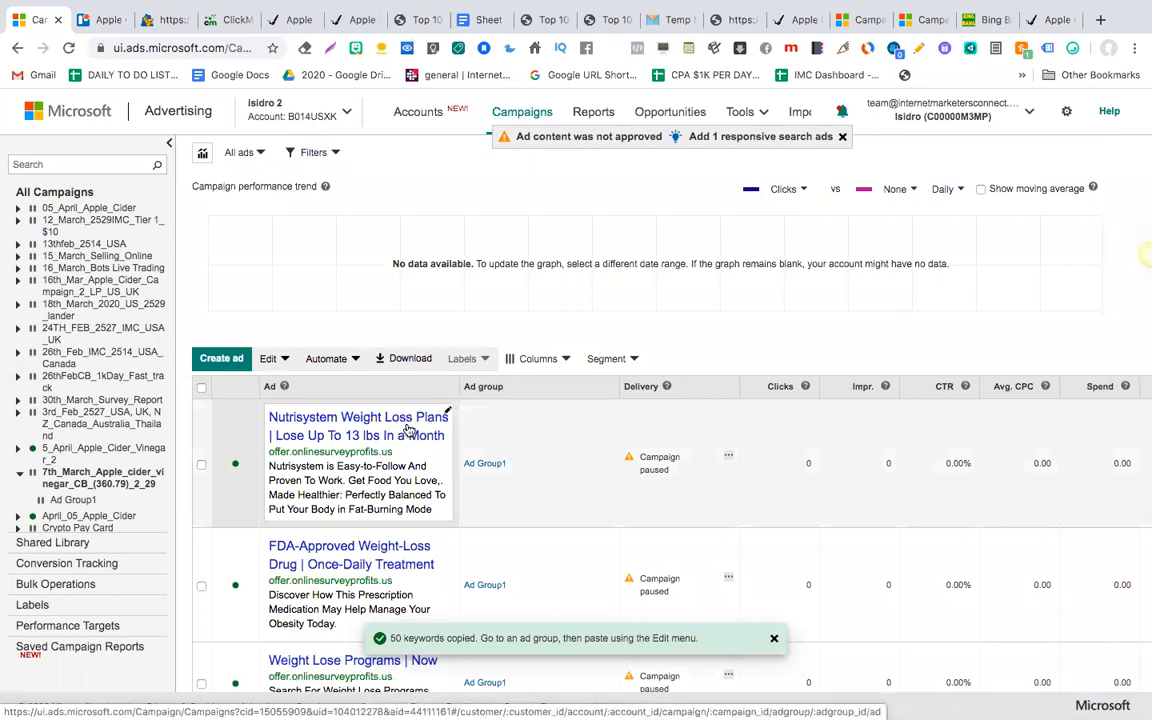
click(408, 439)
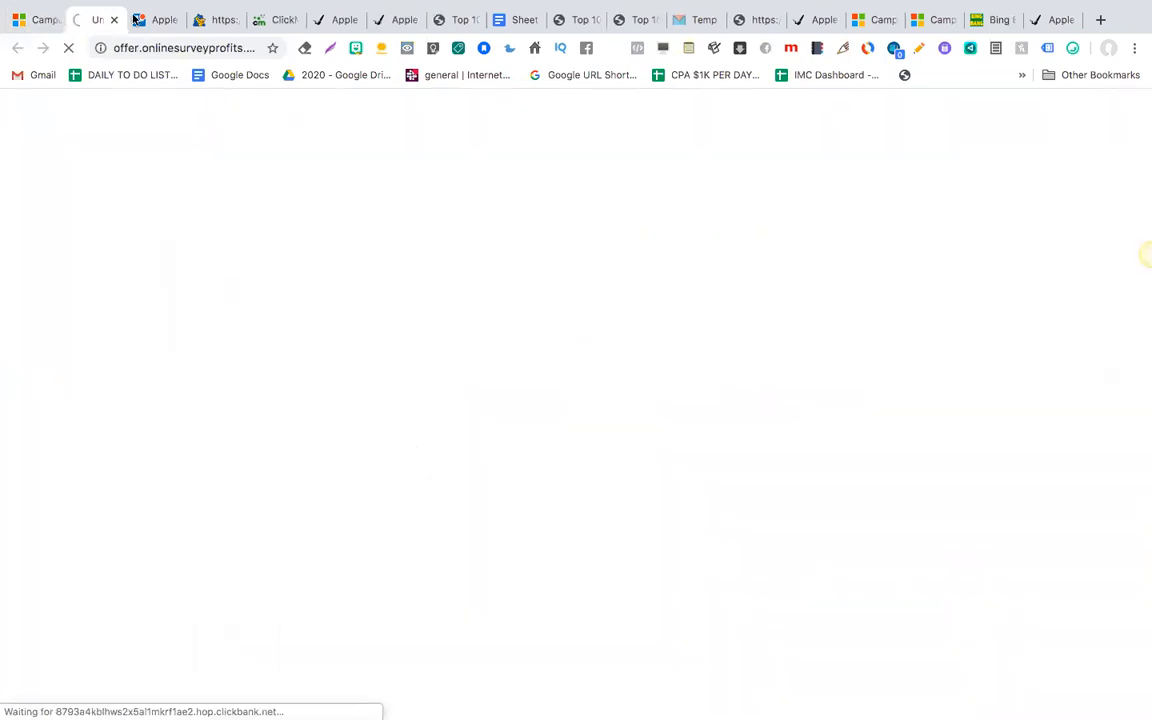
click(115, 20)
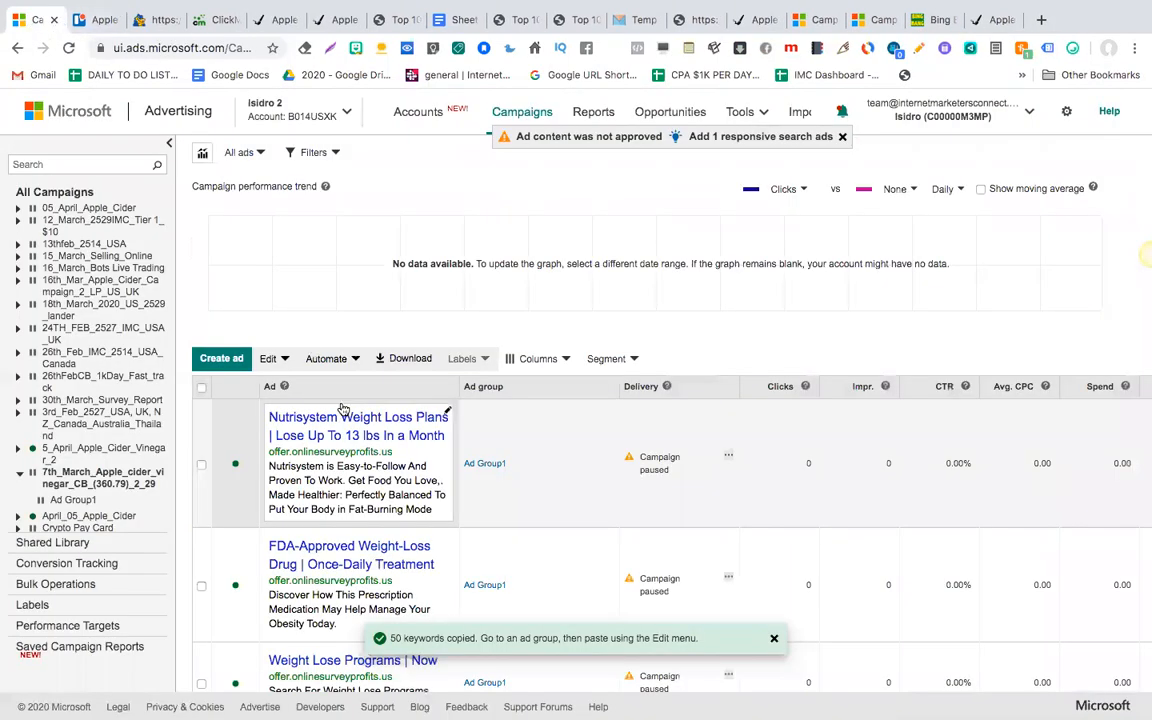
click(449, 416)
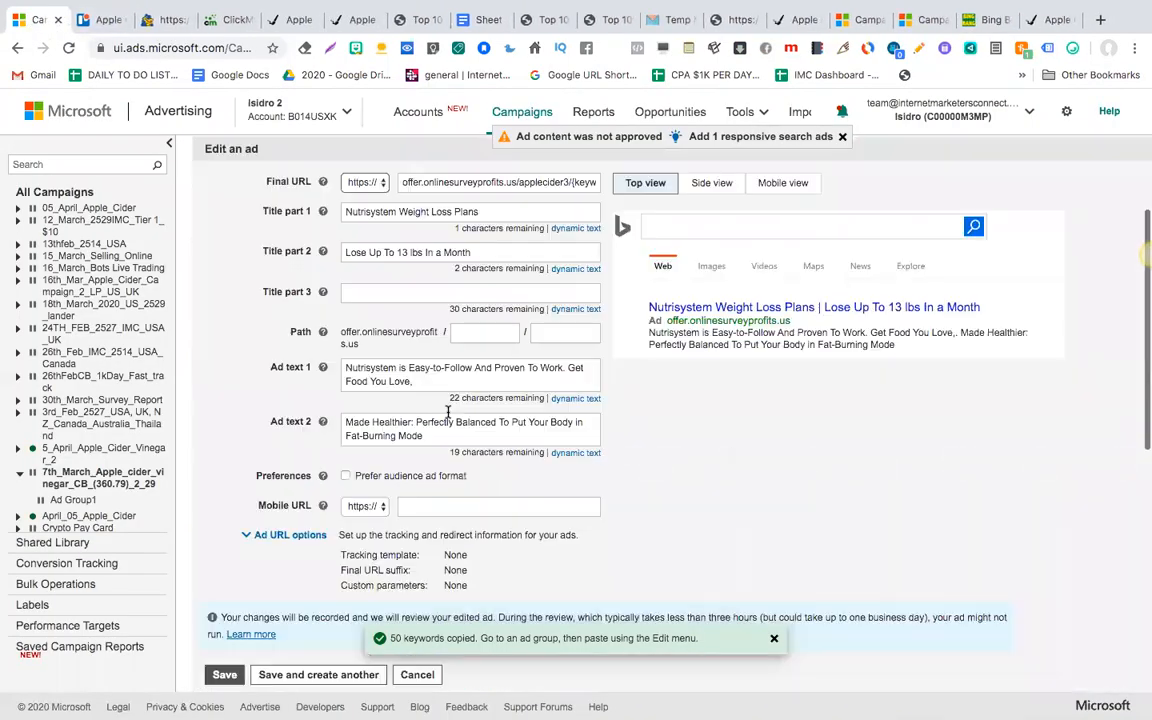
Copy the existing ad's title part 1, "Nutrisystem Weight Loss Plans", into title part 1 of the new ad.
triple_click(457, 211)
key(ctrl+c)
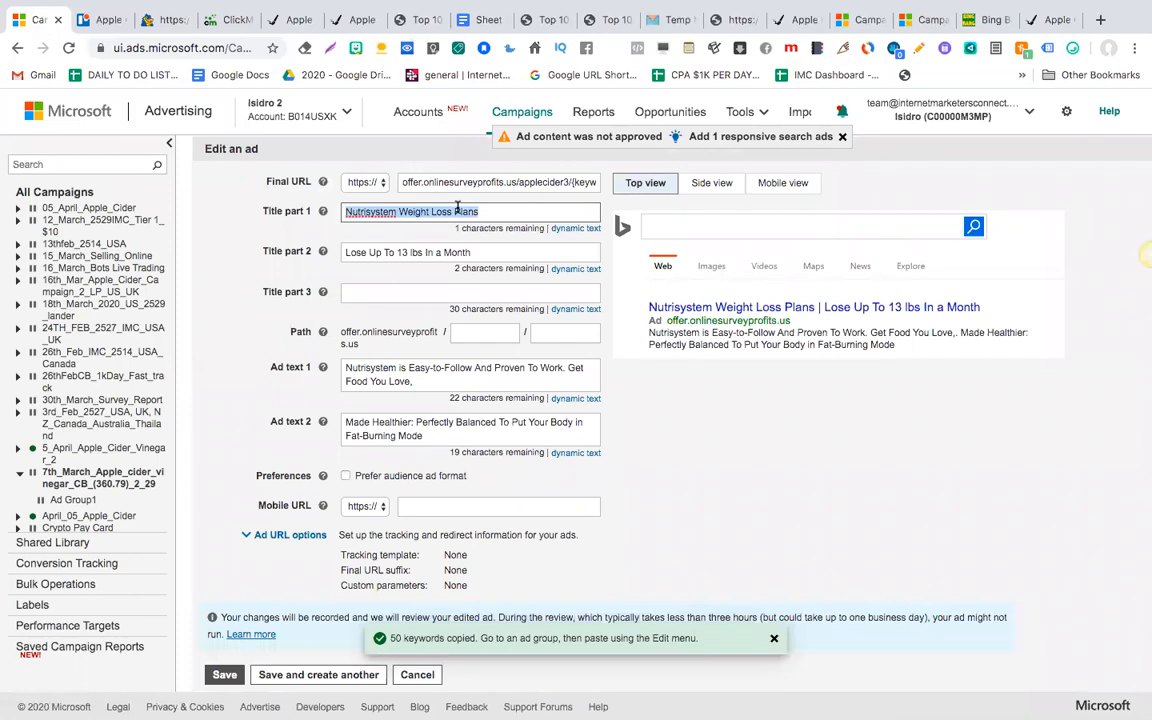
click(922, 20)
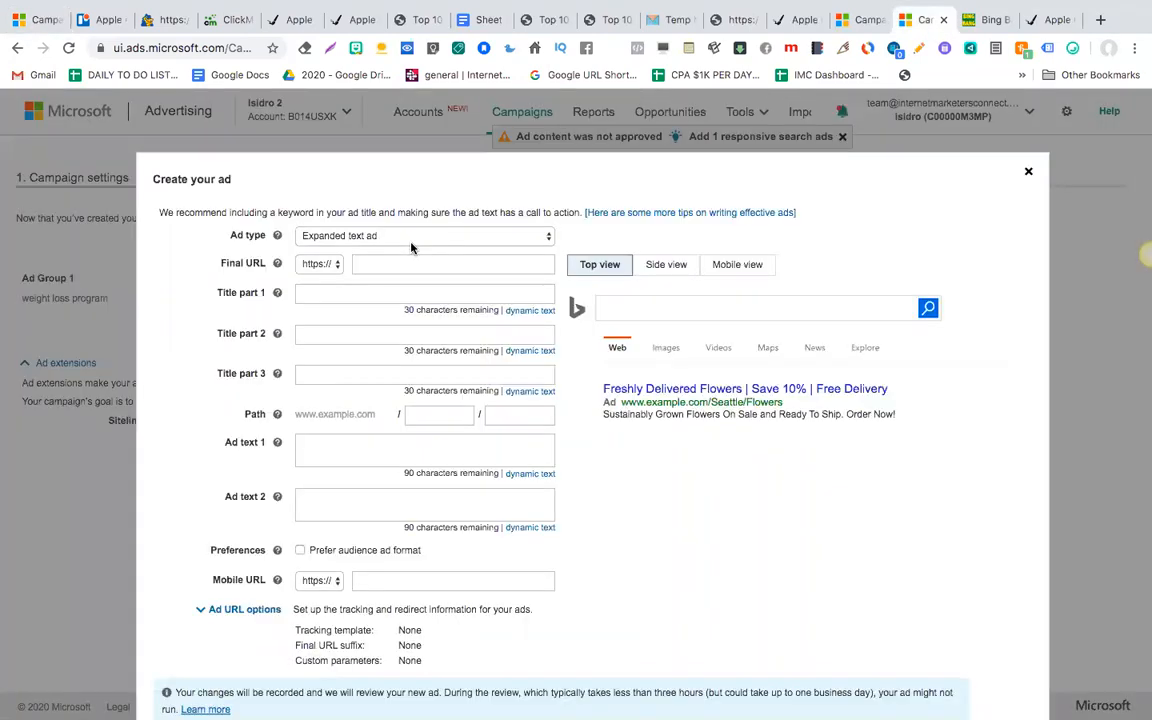
click(395, 291)
key(ctrl+v)
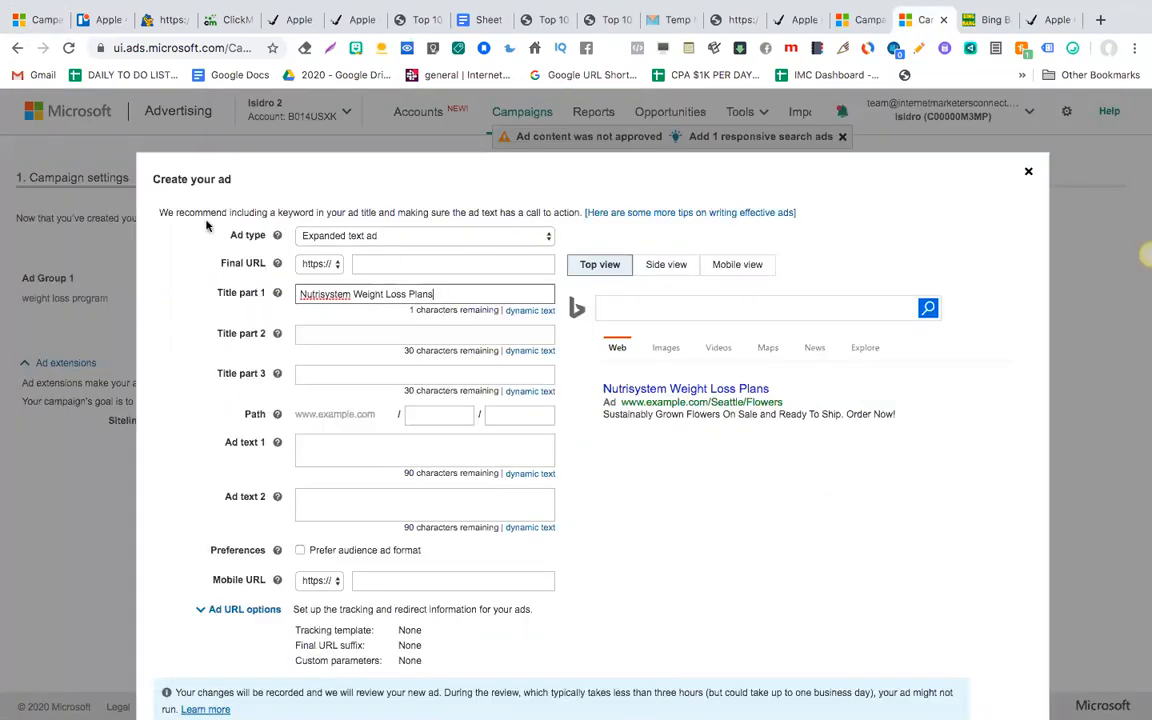
Copy the existing ad's title part 2, "Lose Up To 13 lbs In a Month", into title part 2 of the new ad.
click(35, 24)
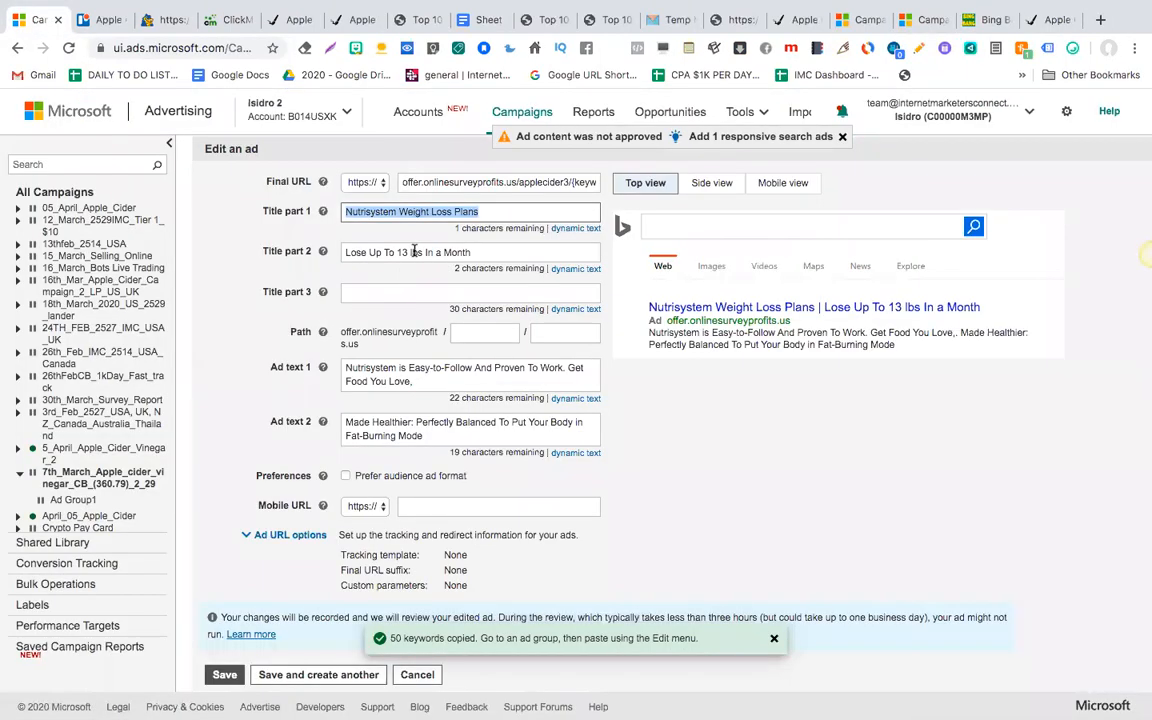
triple_click(414, 251)
key(ctrl+c)
click(920, 20)
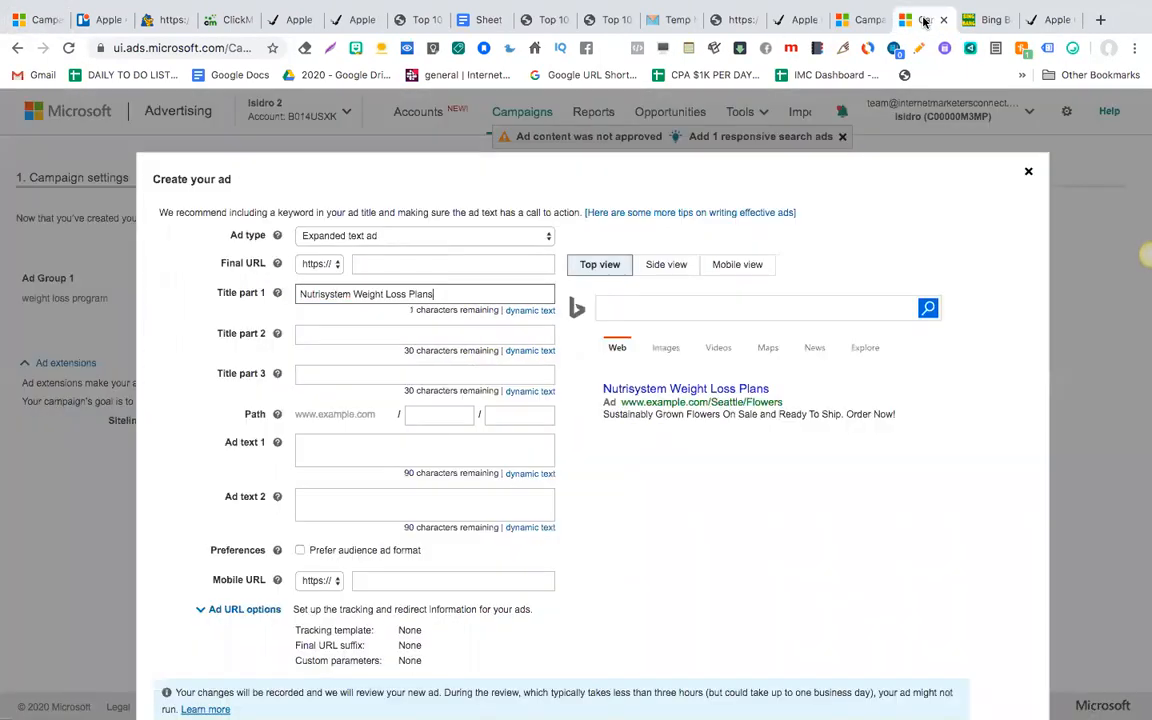
click(427, 337)
key(ctrl+v)
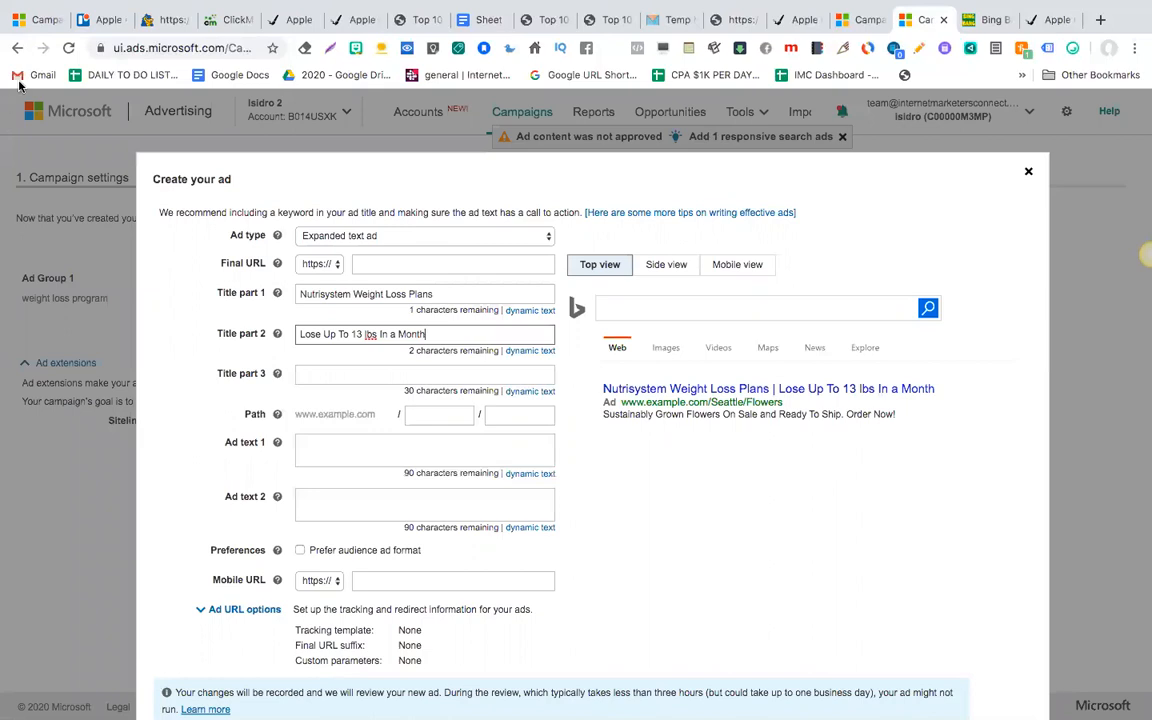
Copy the existing ad's ad text 1, "Nutrisystem is Easy-to-Follow And Proven To Work. Get Food You Love,", into ad text 1 of the new ad.
click(35, 20)
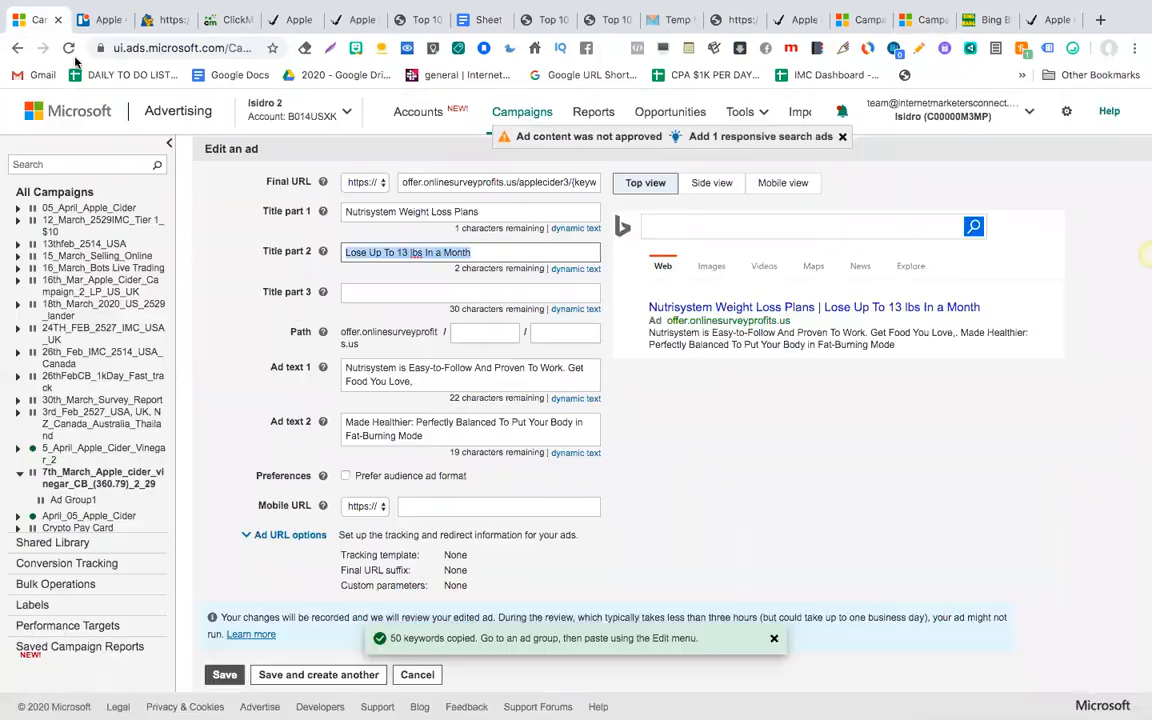
triple_click(360, 370)
key(ctrl+c)
click(913, 24)
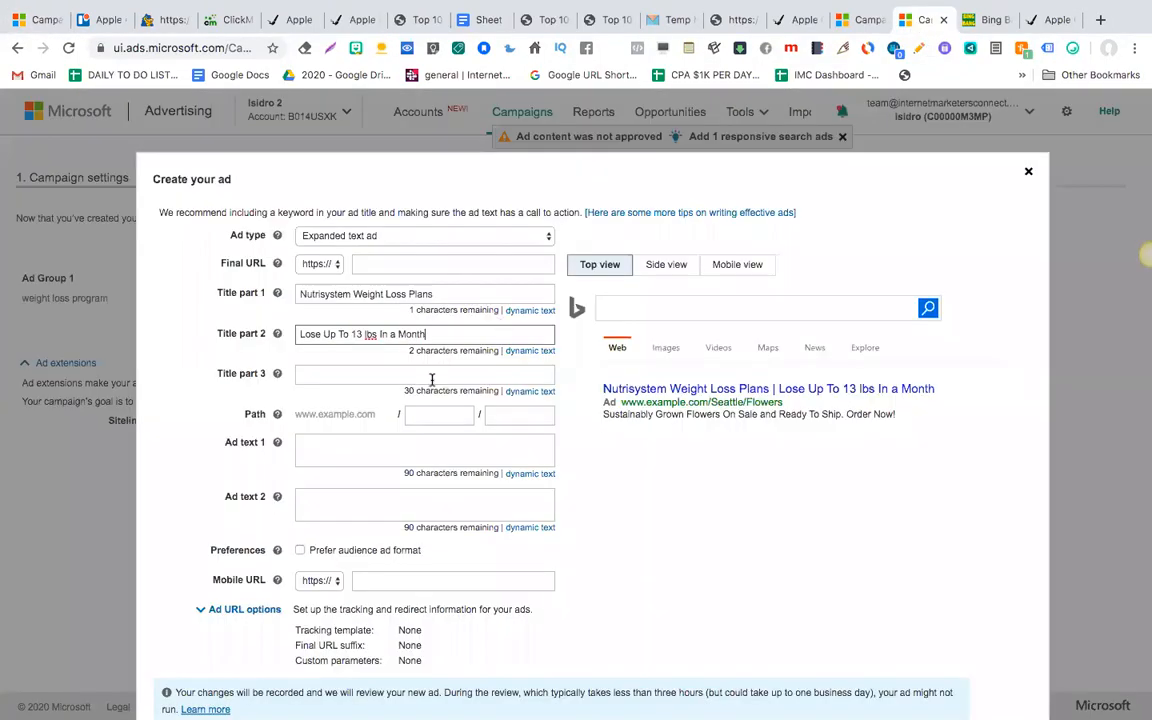
click(409, 446)
key(ctrl+v)
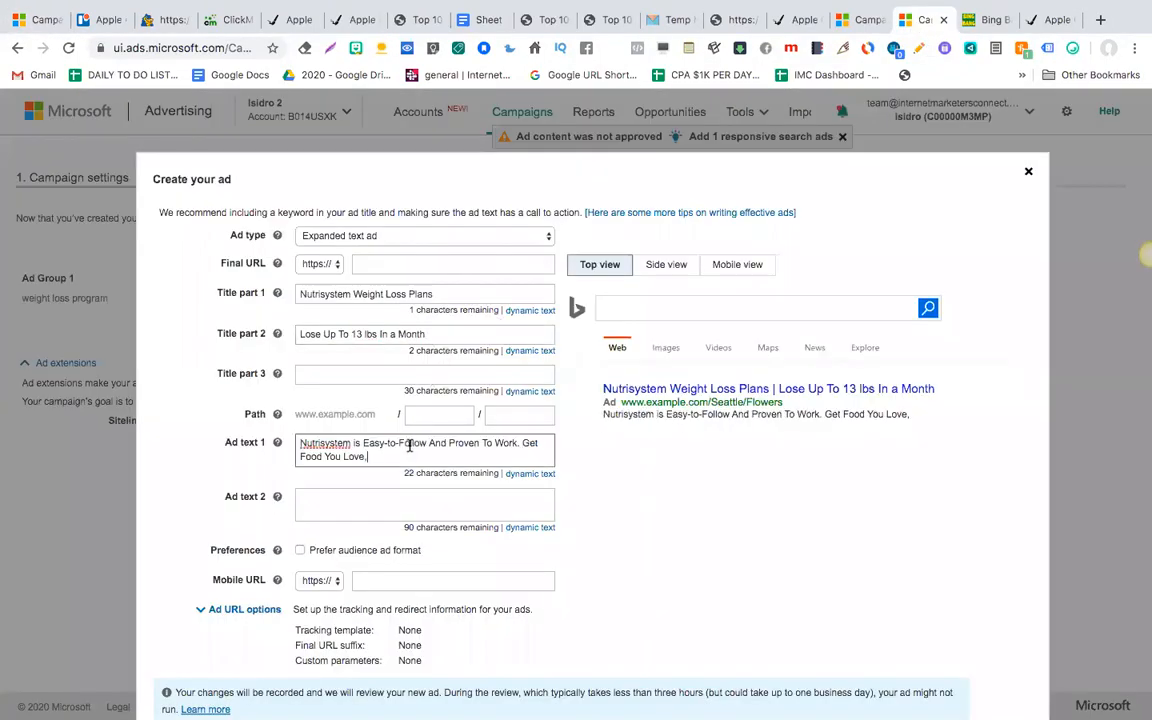
Copy the existing ad's ad text 2, "Made Healthier: Perfectly Balanced To Put Your Body in Fat-Burning Mode", into ad text 2 of the new ad.
click(30, 20)
click(386, 426)
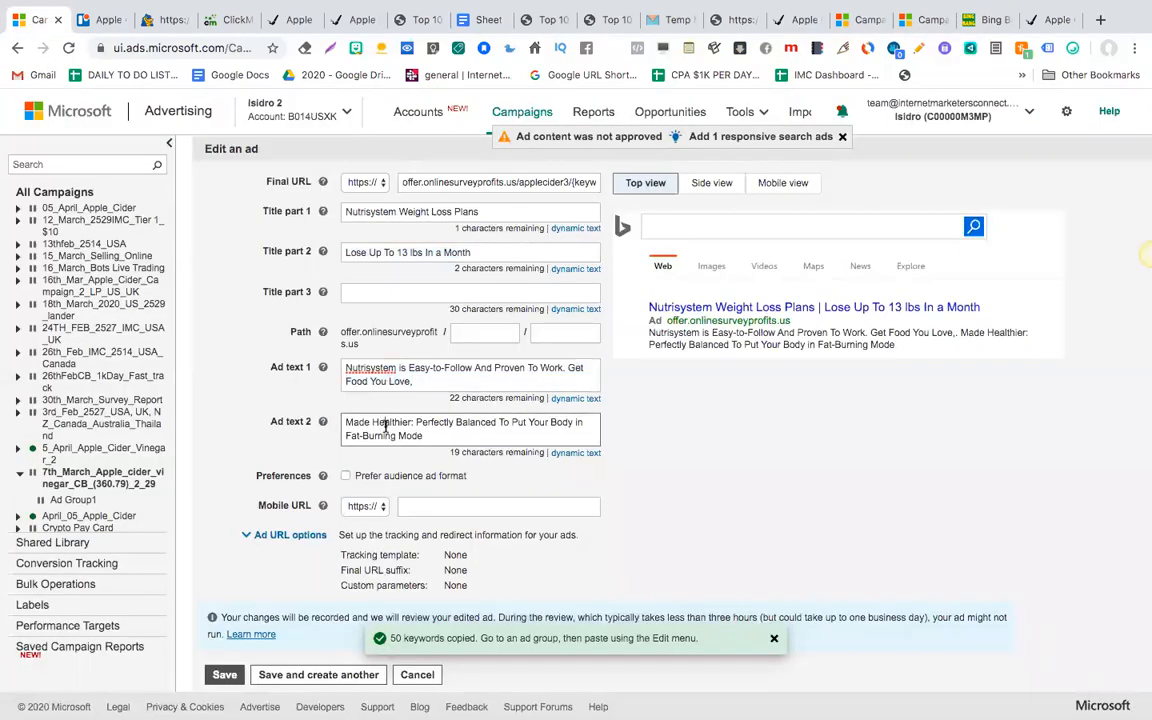
key(ctrl+a)
key(ctrl+c)
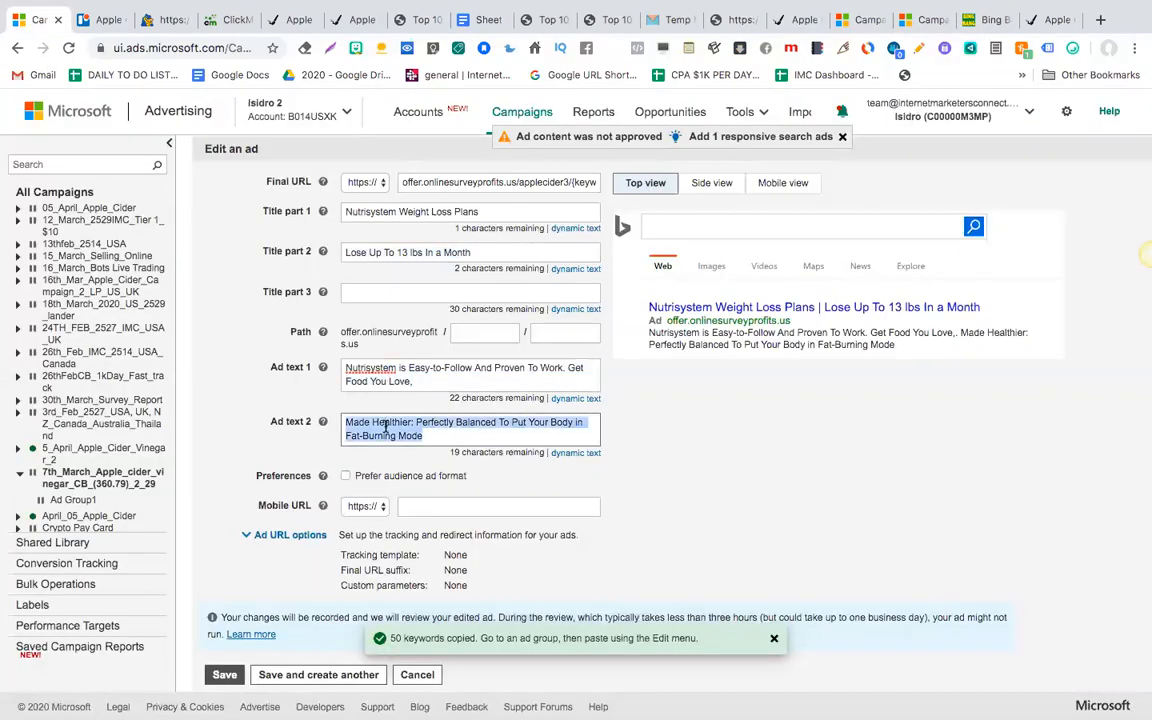
click(928, 20)
click(361, 490)
key(ctrl+v)
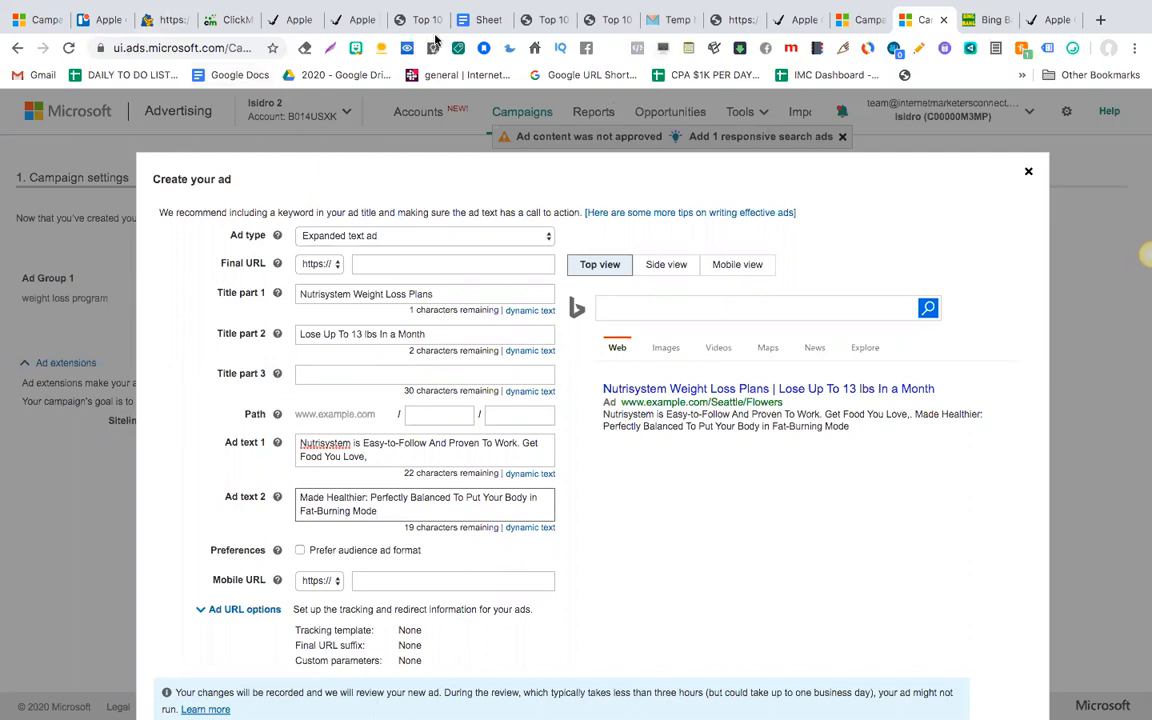
Copy the Bing Final URL from the notes sheet and set the new ad's final URL to onconnect.builderall.net/applecider-benefits.
click(480, 20)
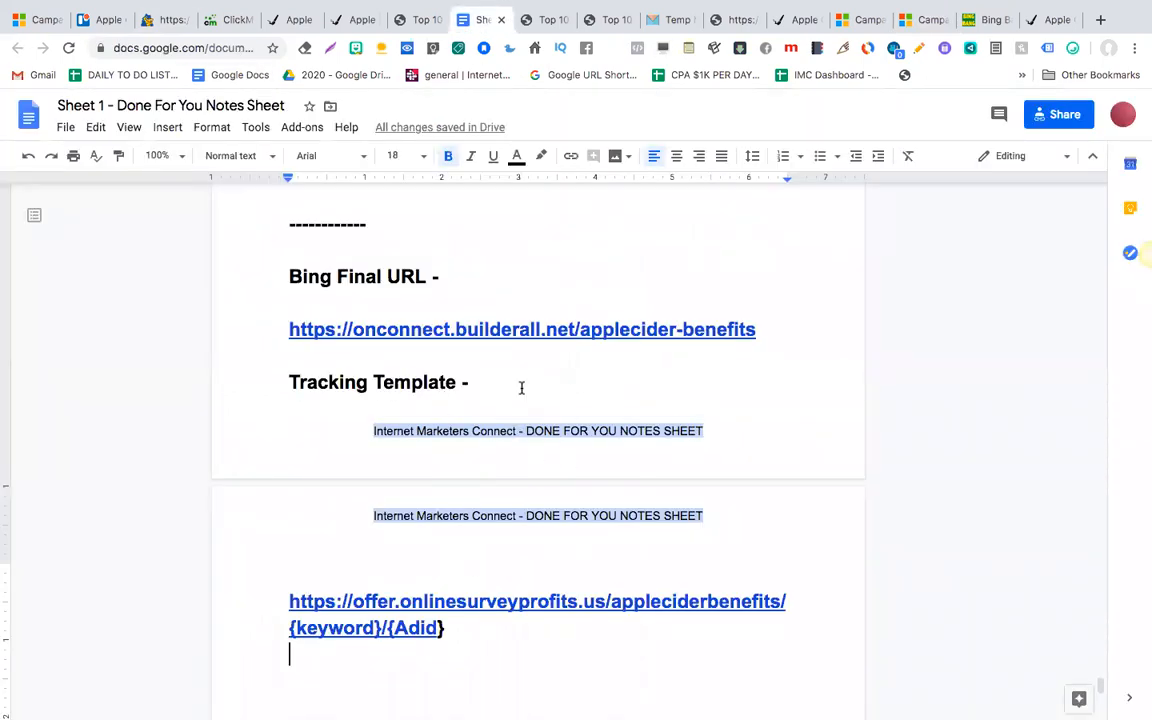
drag(771, 333, 291, 327)
key(ctrl+c)
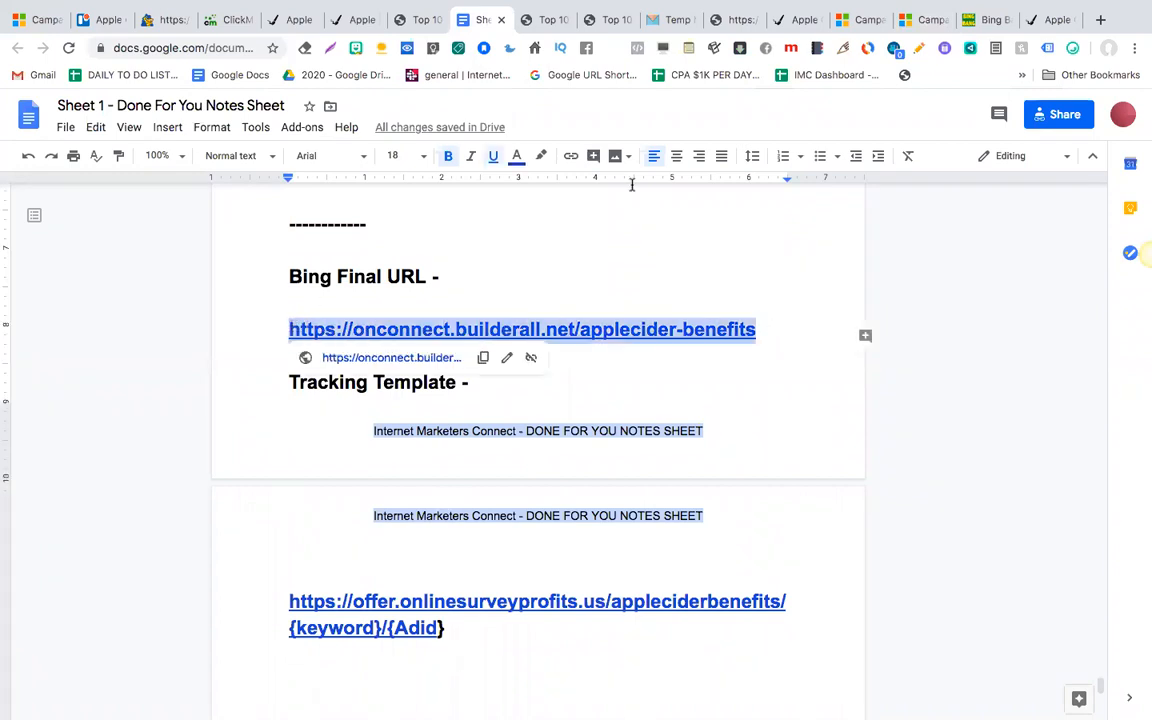
click(920, 22)
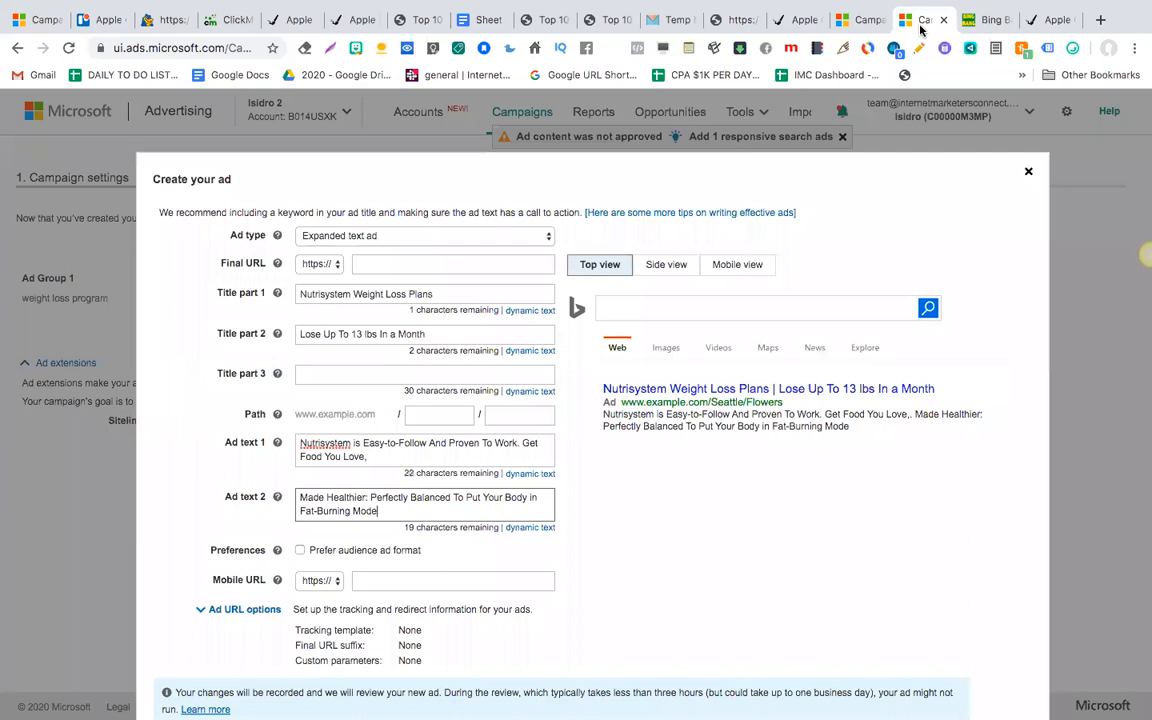
click(454, 262)
key(ctrl+v)
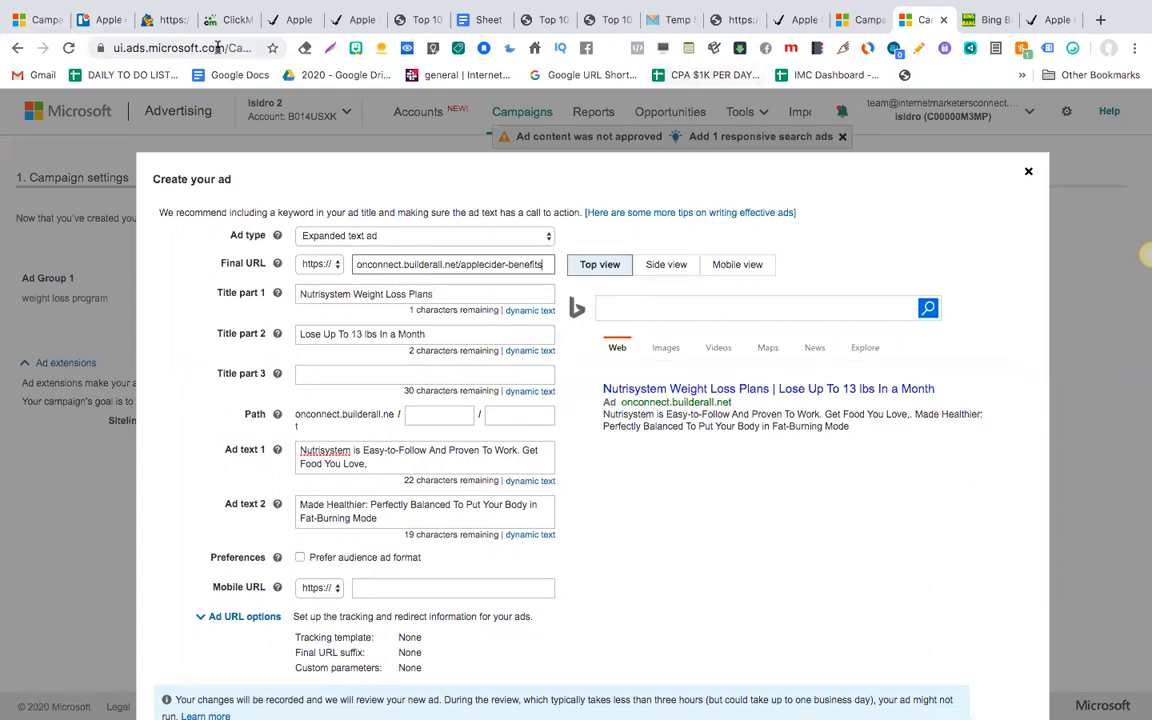
click(470, 22)
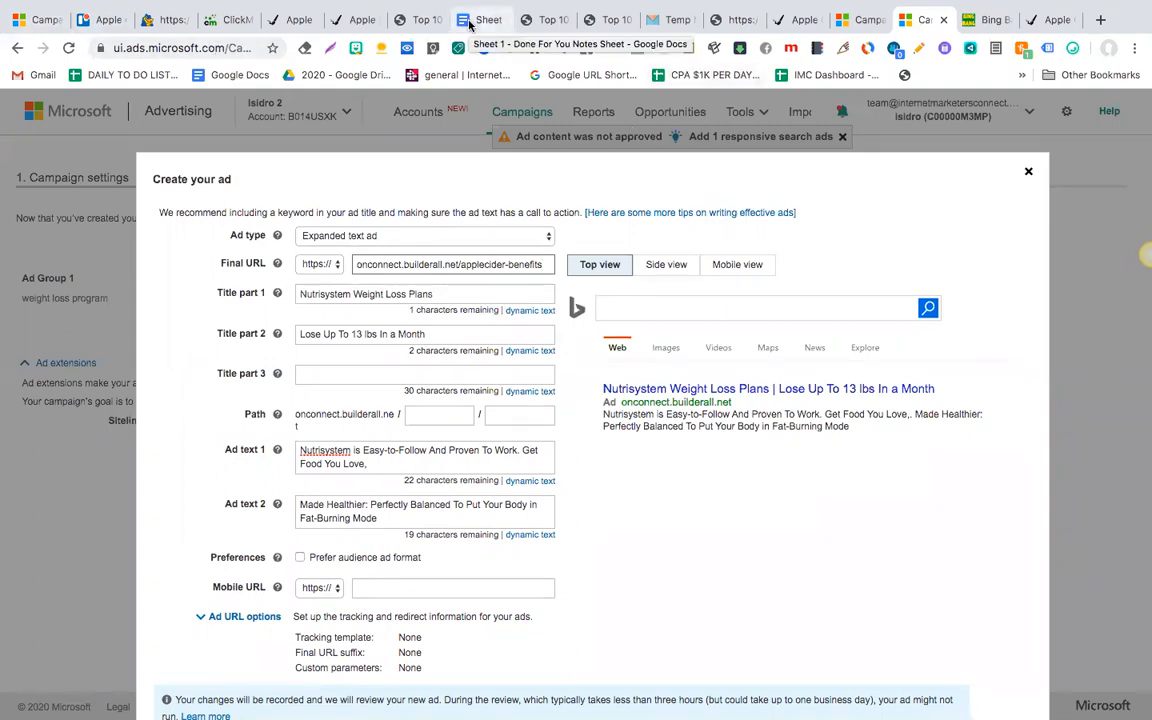
click(464, 633)
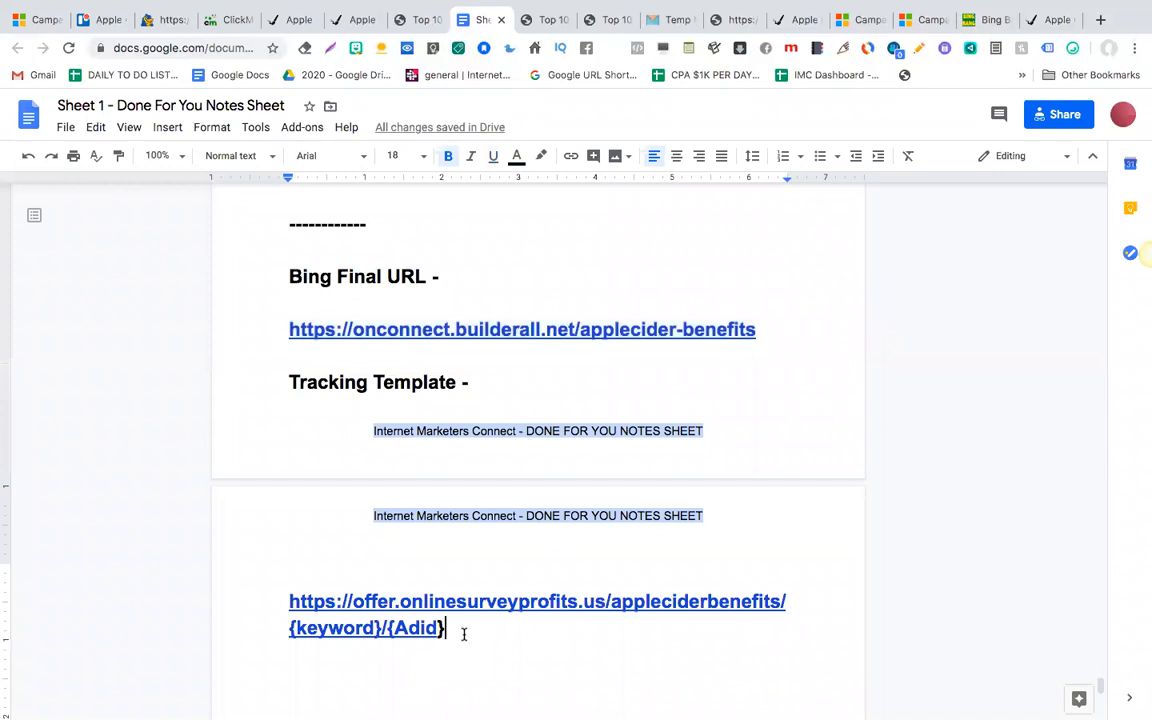
drag(462, 630, 289, 601)
key(ctrl+c)
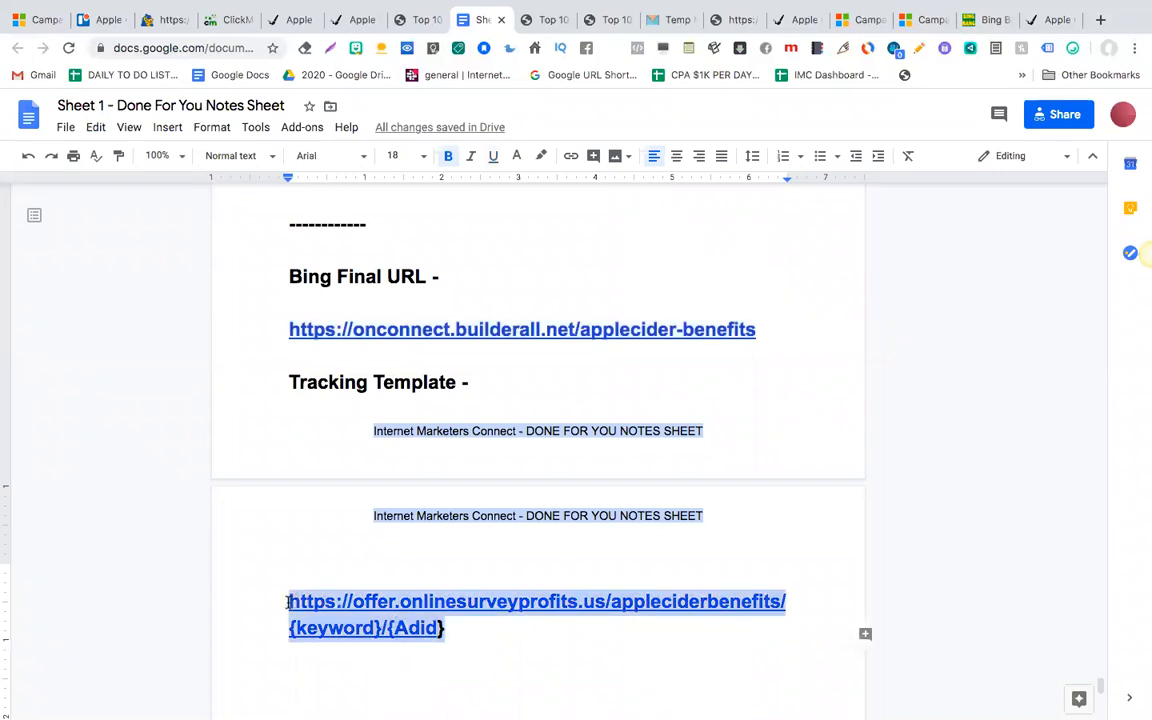
Test the copied tracking link in a new browser tab, using helloapple as the keyword and 050505 as the ad ID.
click(1100, 20)
key(ctrl+v)
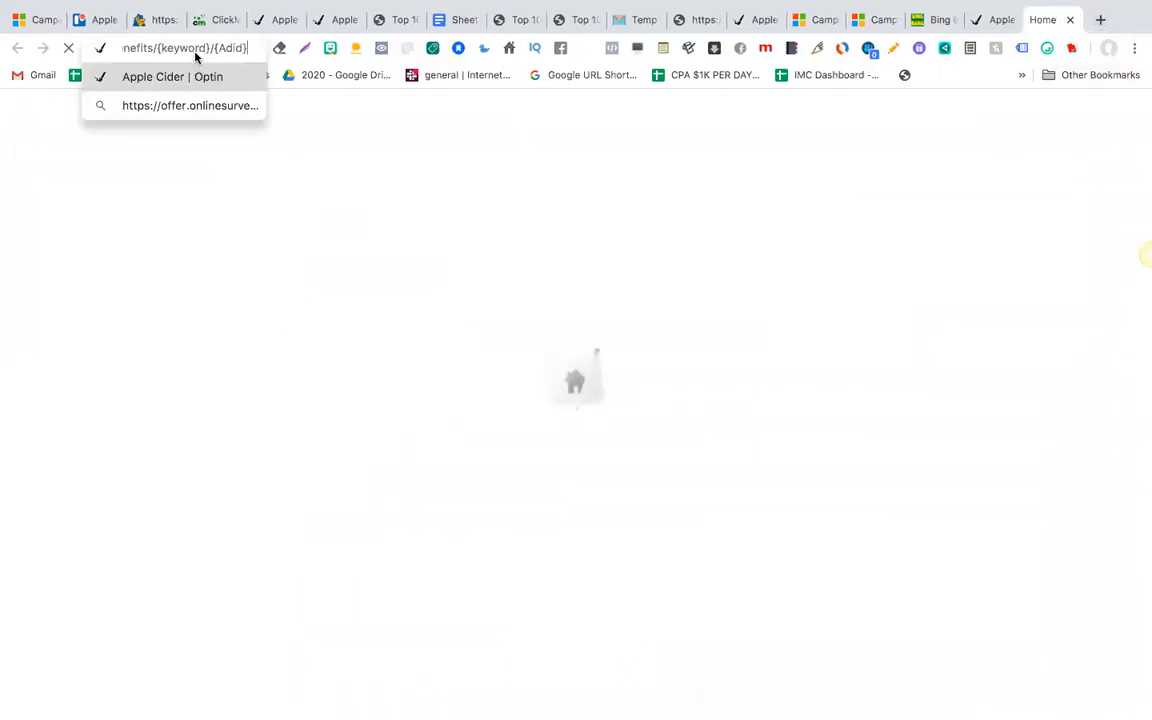
double_click(177, 47)
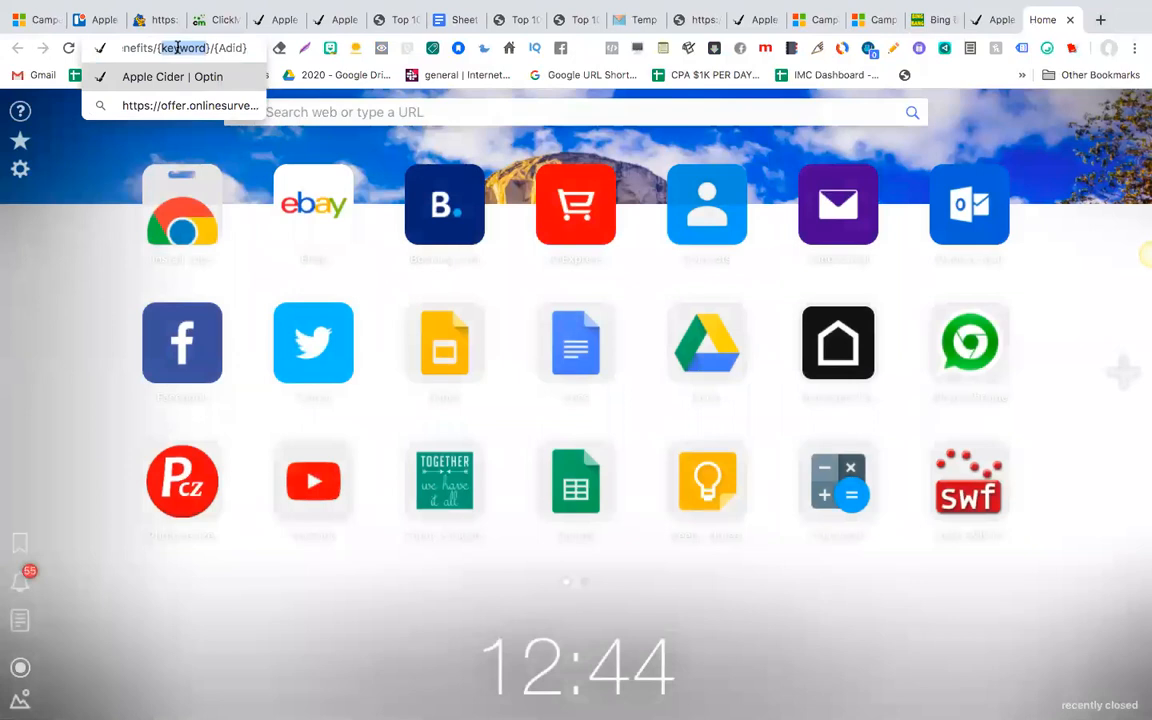
text(helloapple)
key(Right)
key(Right)
key(Right)
key(Right)
key(Right)
key(Right)
key(Right)
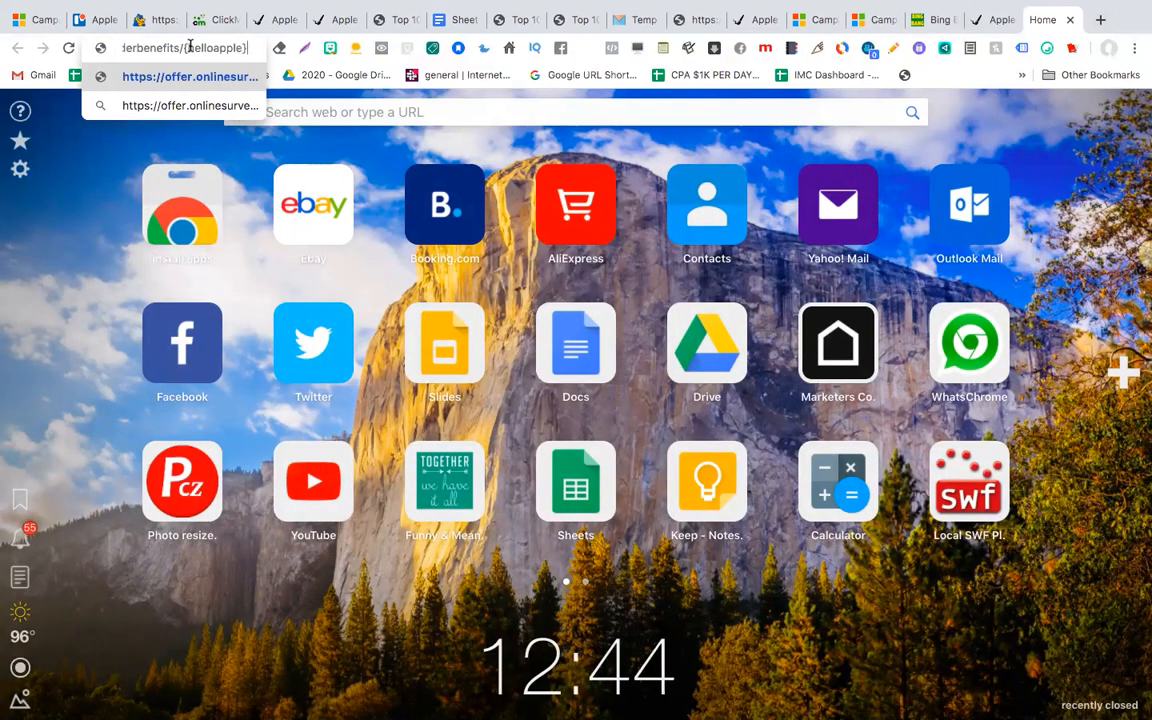
double_click(238, 47)
text(050505)
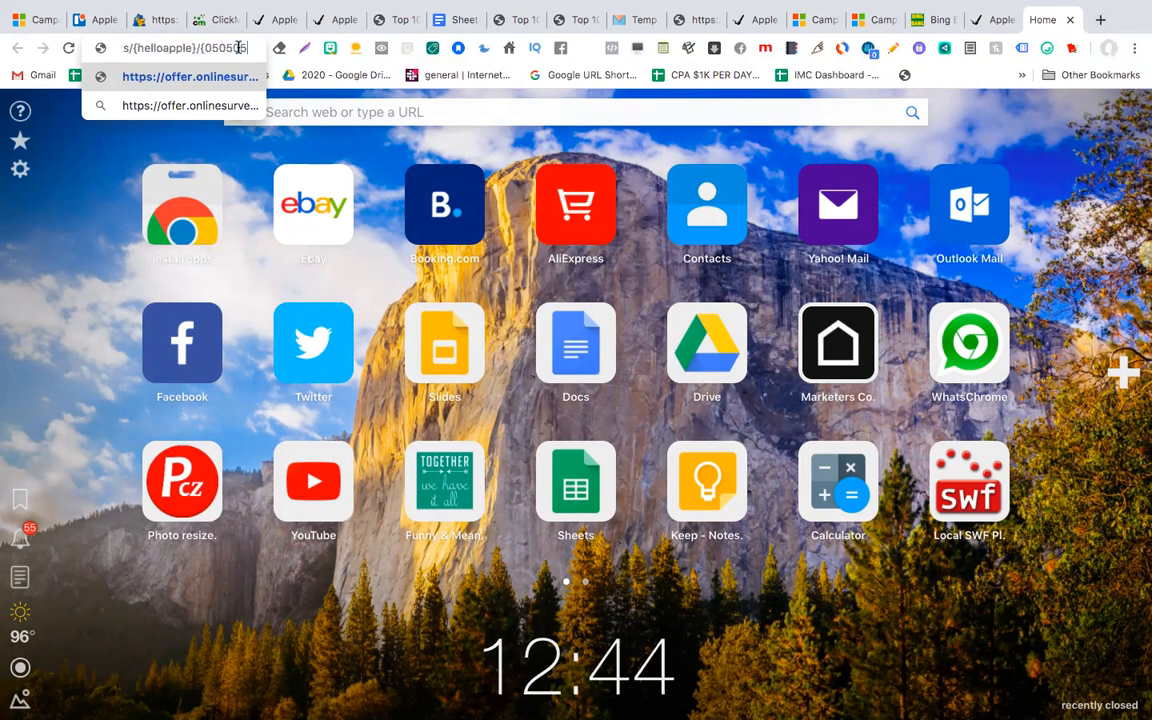
key(Return)
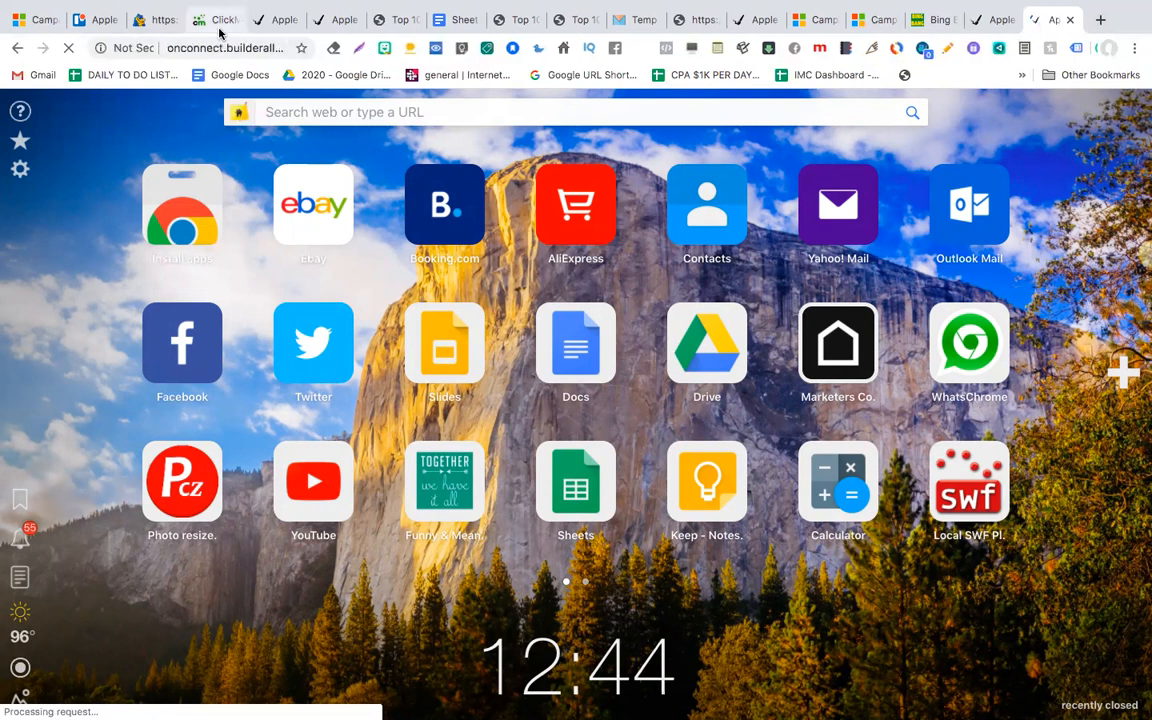
scroll(295, 350, down, 2)
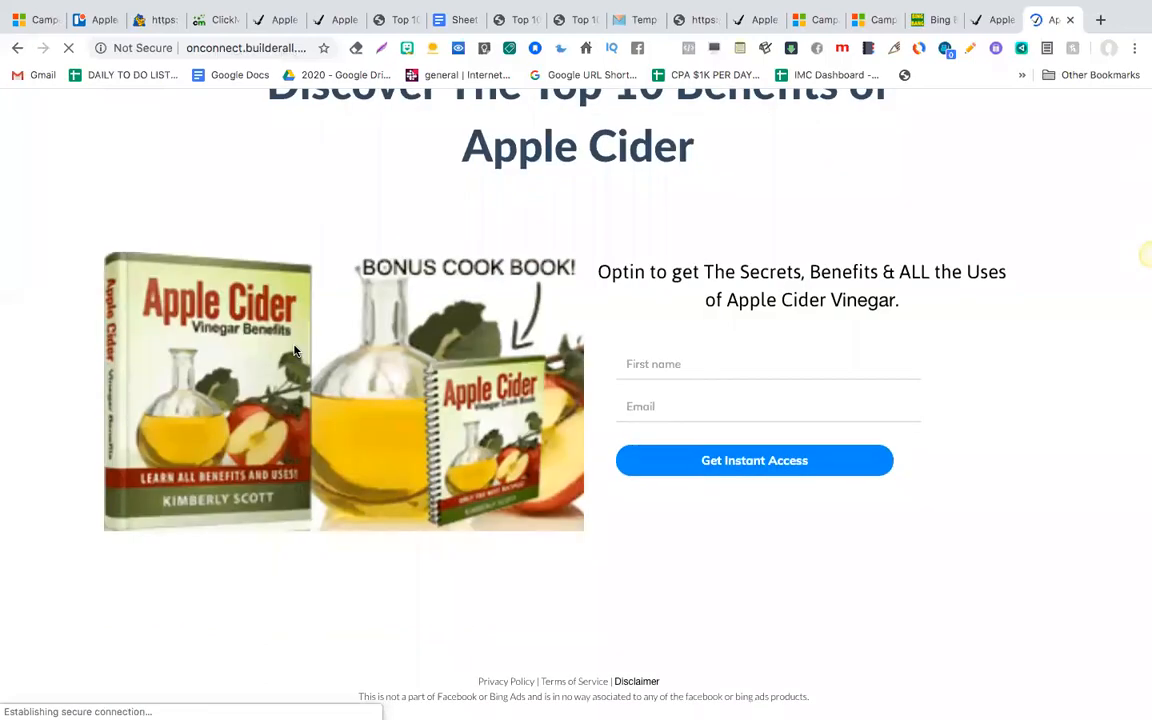
In ClickMagick, refresh the tracking links and examine the sub-IDs logged for the newest clicks on "6th April - Apple Cider - LP".
click(205, 19)
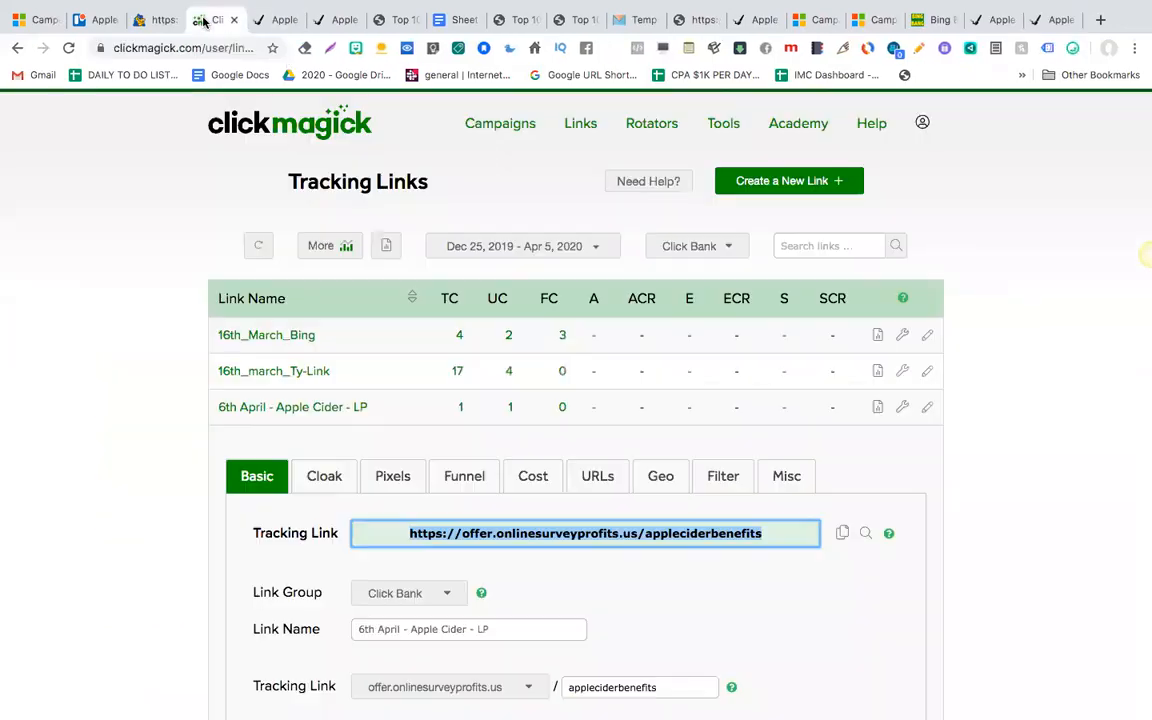
click(257, 249)
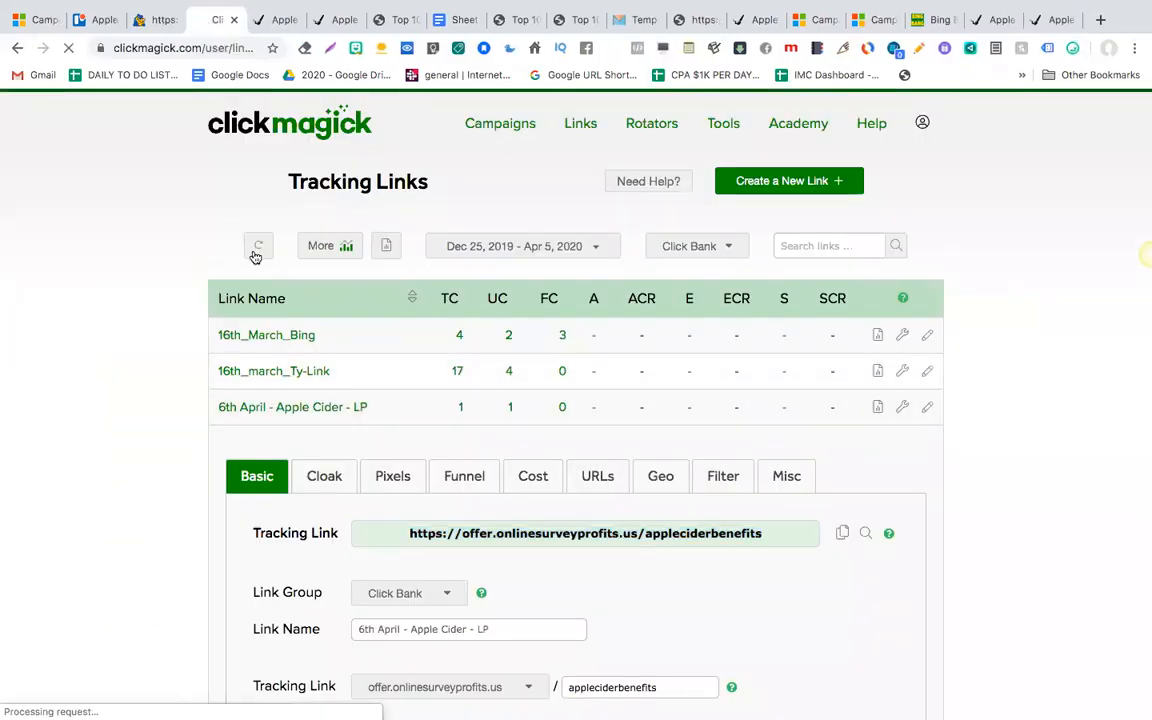
click(289, 378)
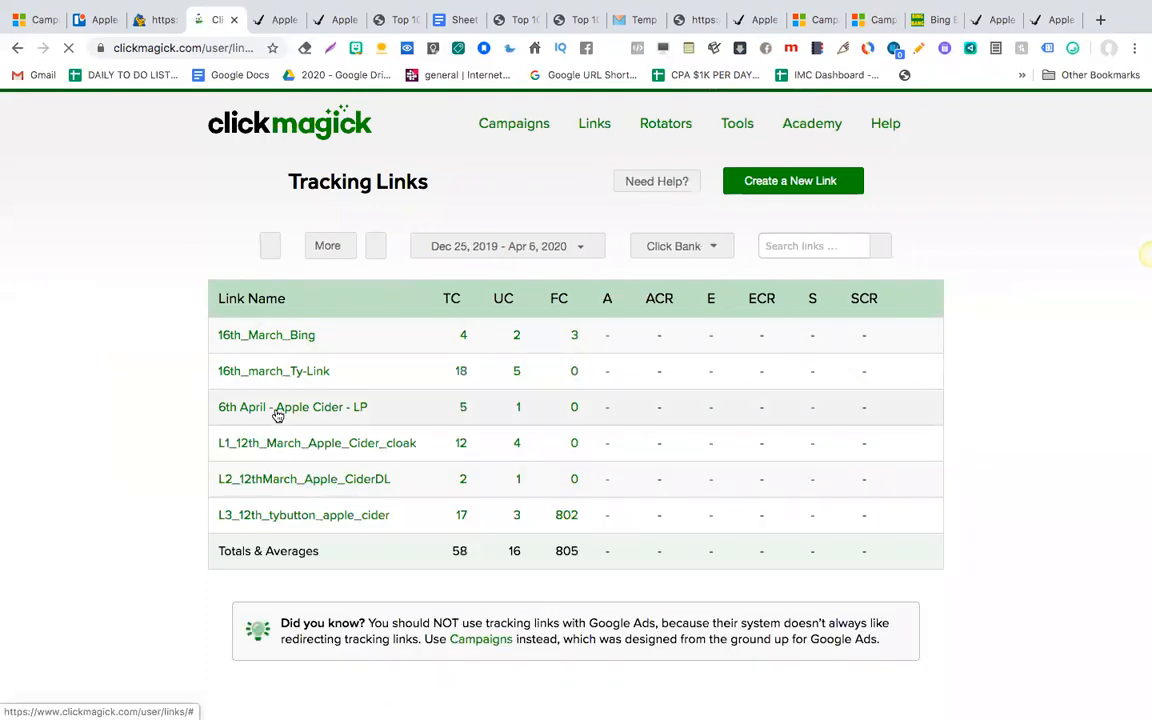
click(459, 407)
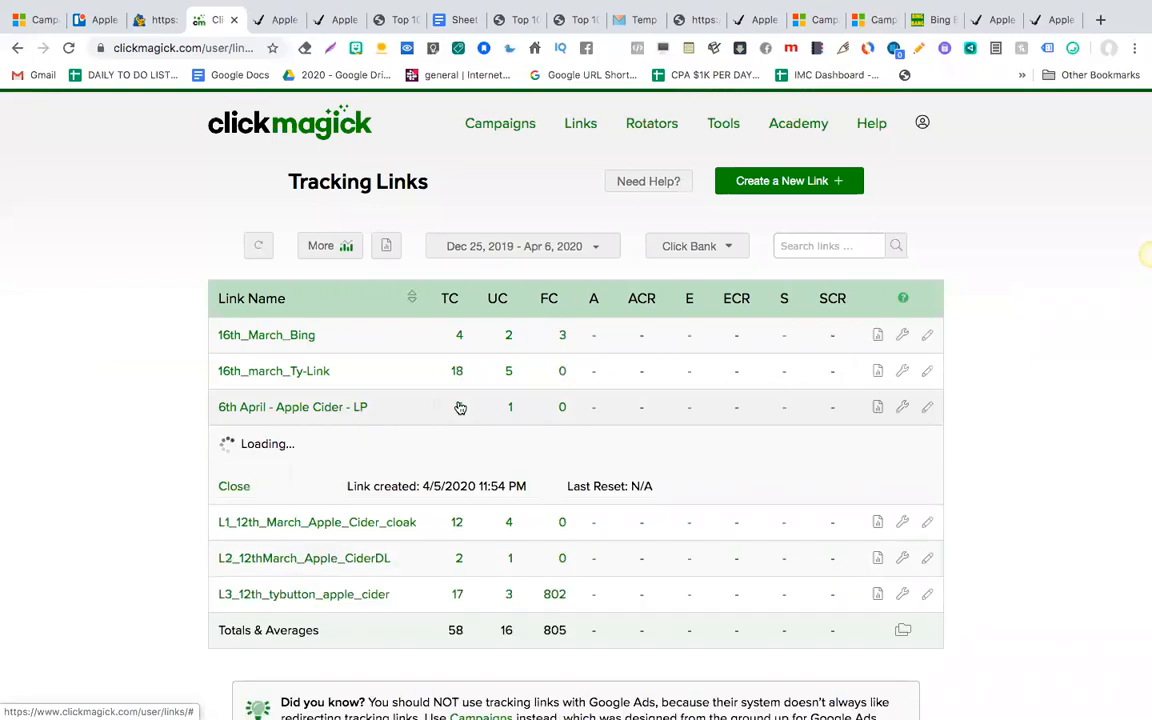
scroll(453, 505, down, 5)
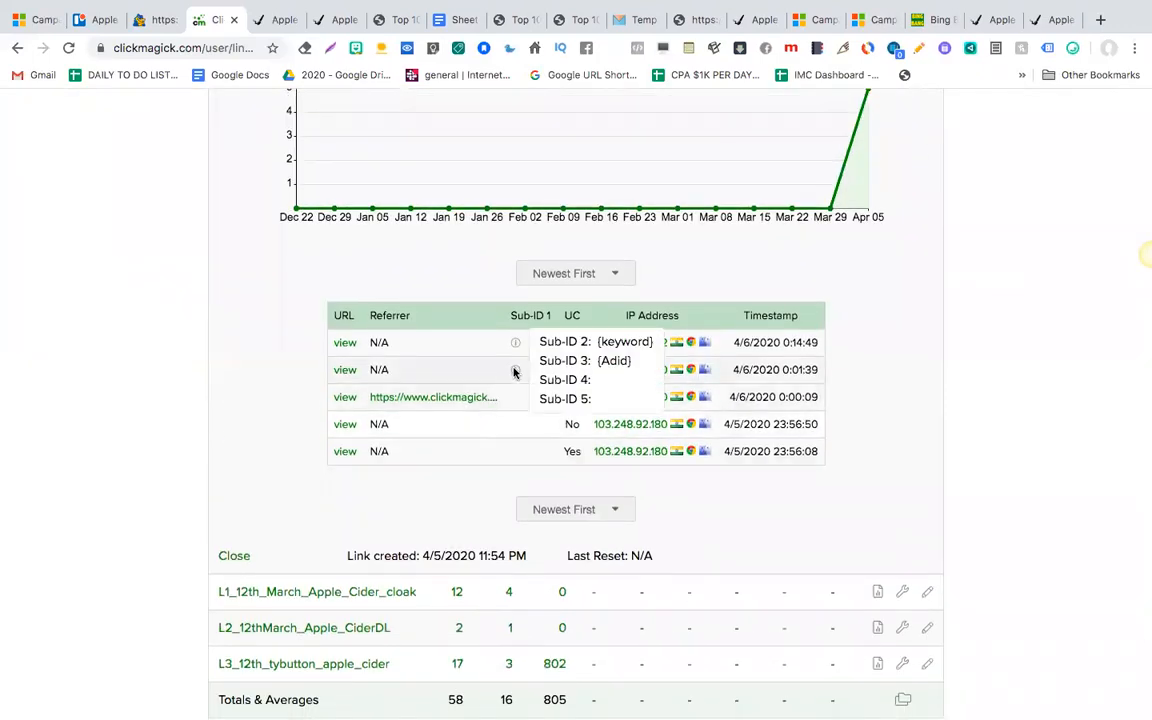
mouse_move(516, 344)
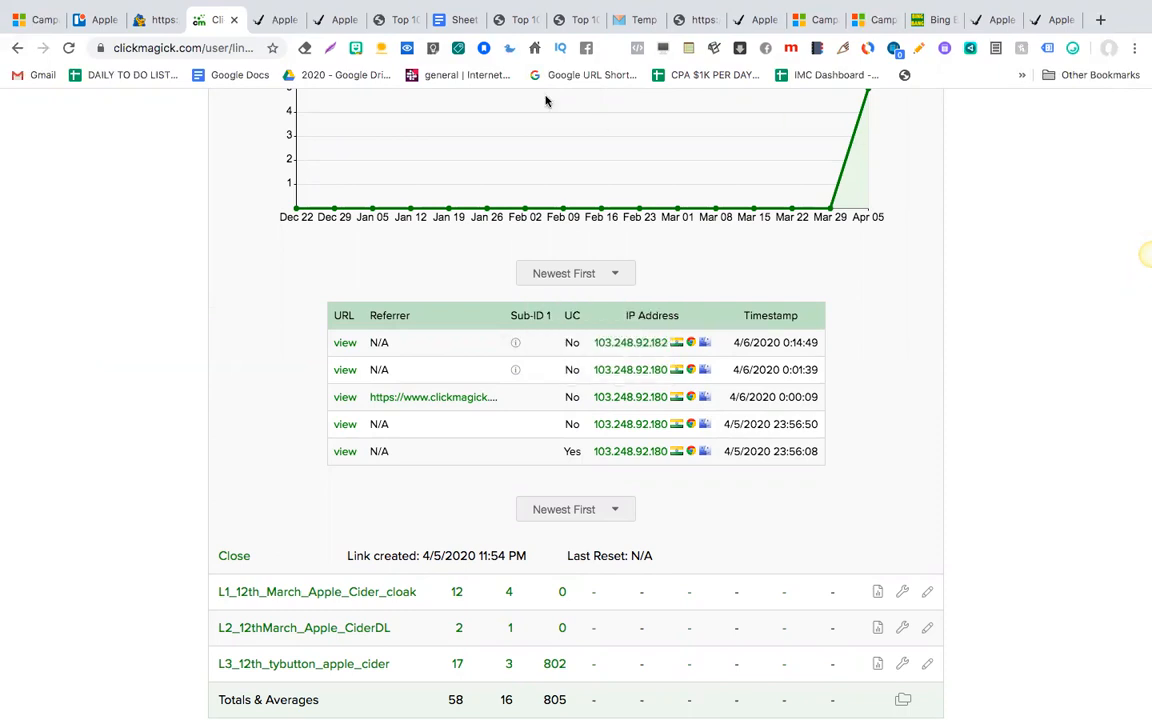
click(450, 22)
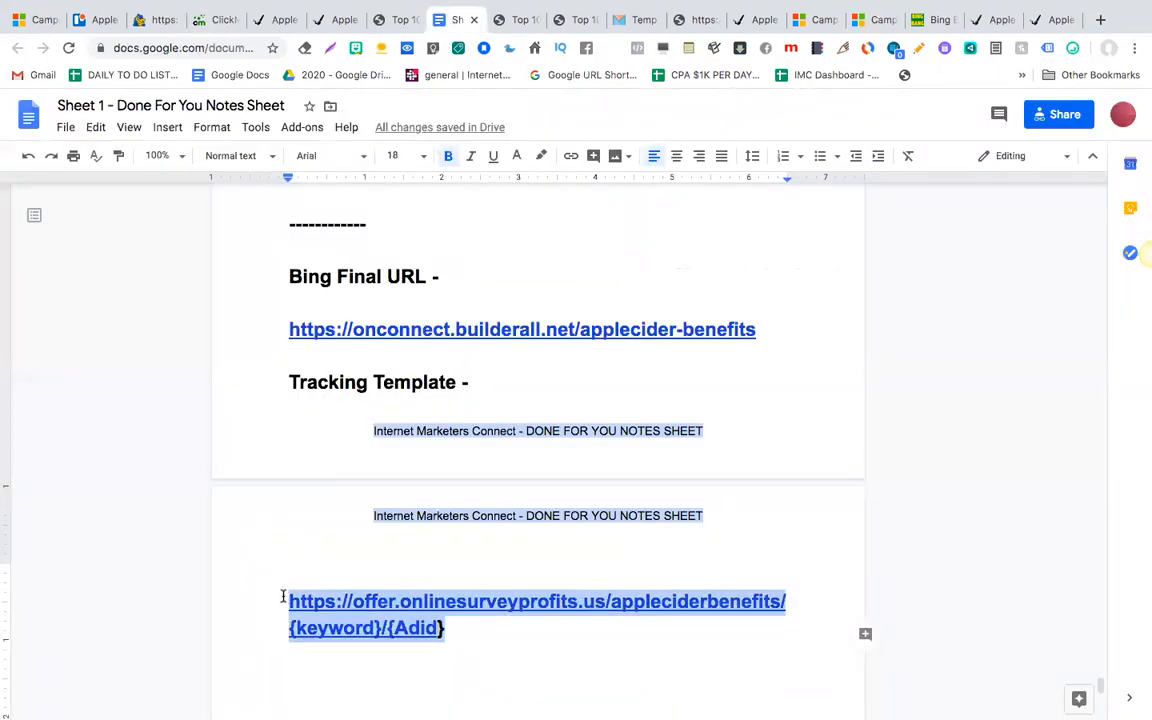
click(857, 20)
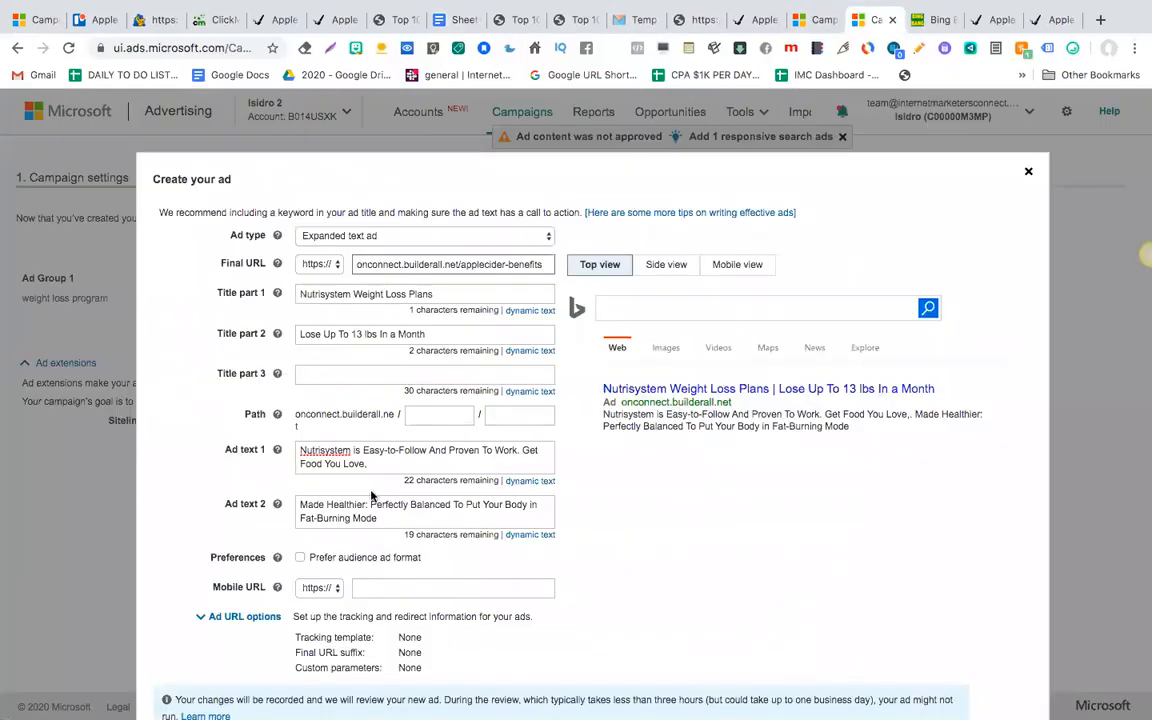
scroll(371, 496, down, 3)
click(262, 496)
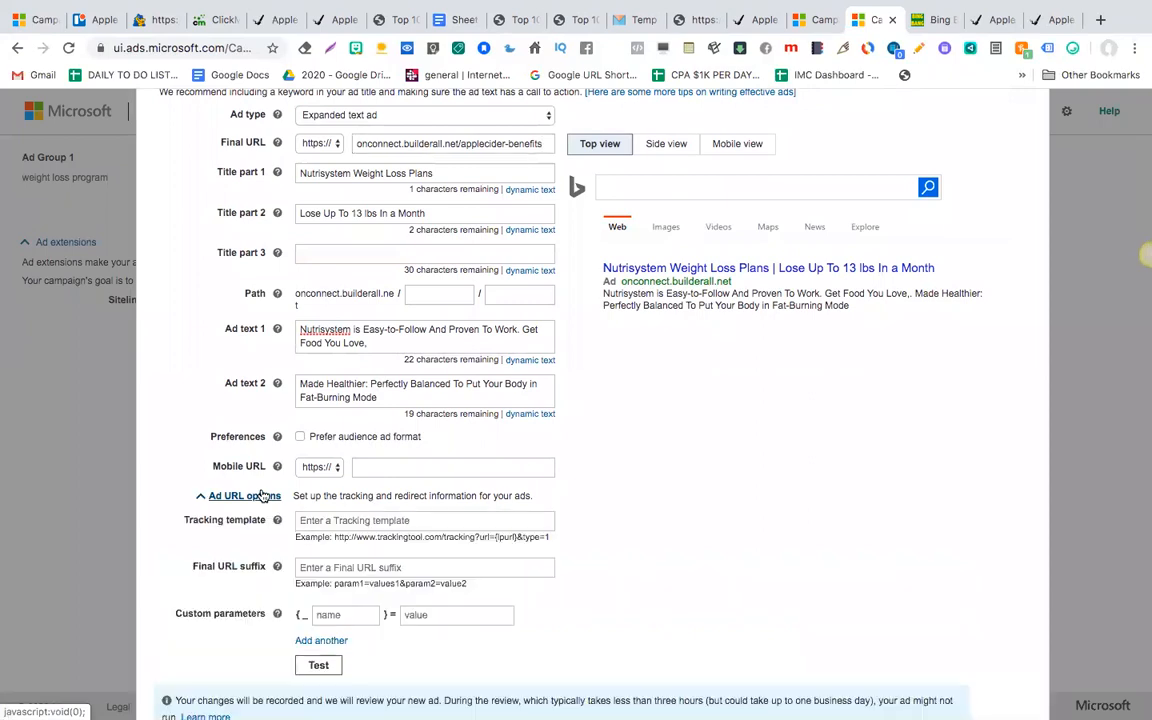
scroll(311, 510, down, 1)
click(327, 487)
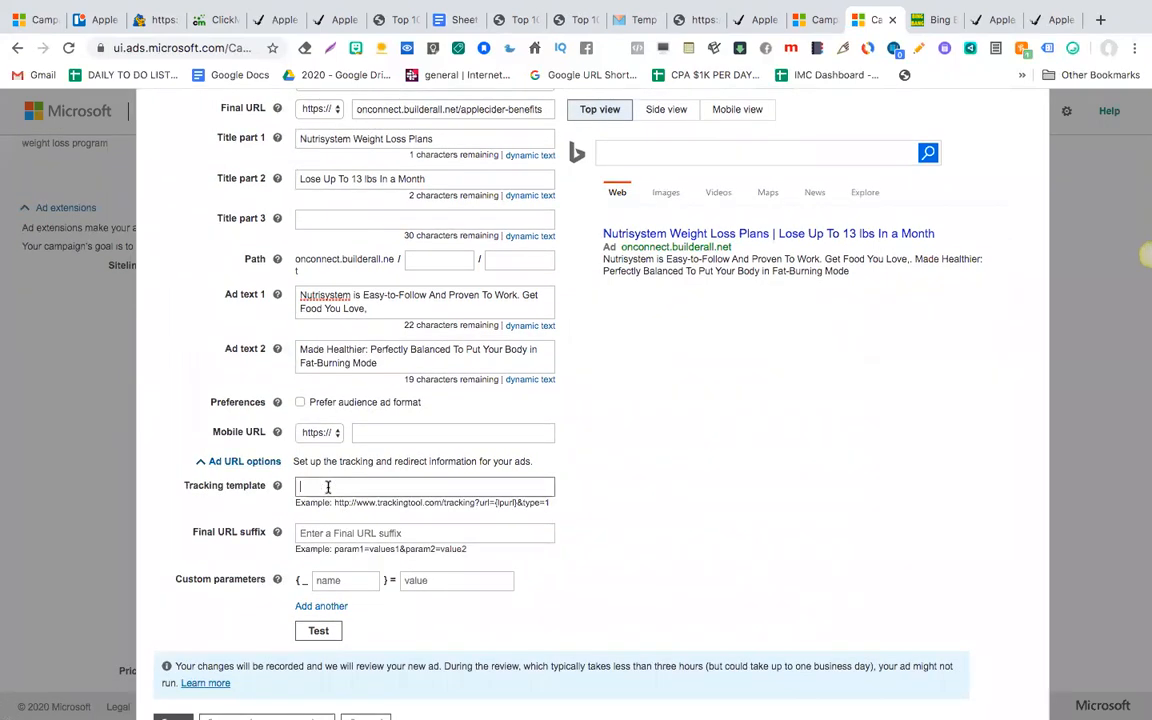
key(ctrl+v)
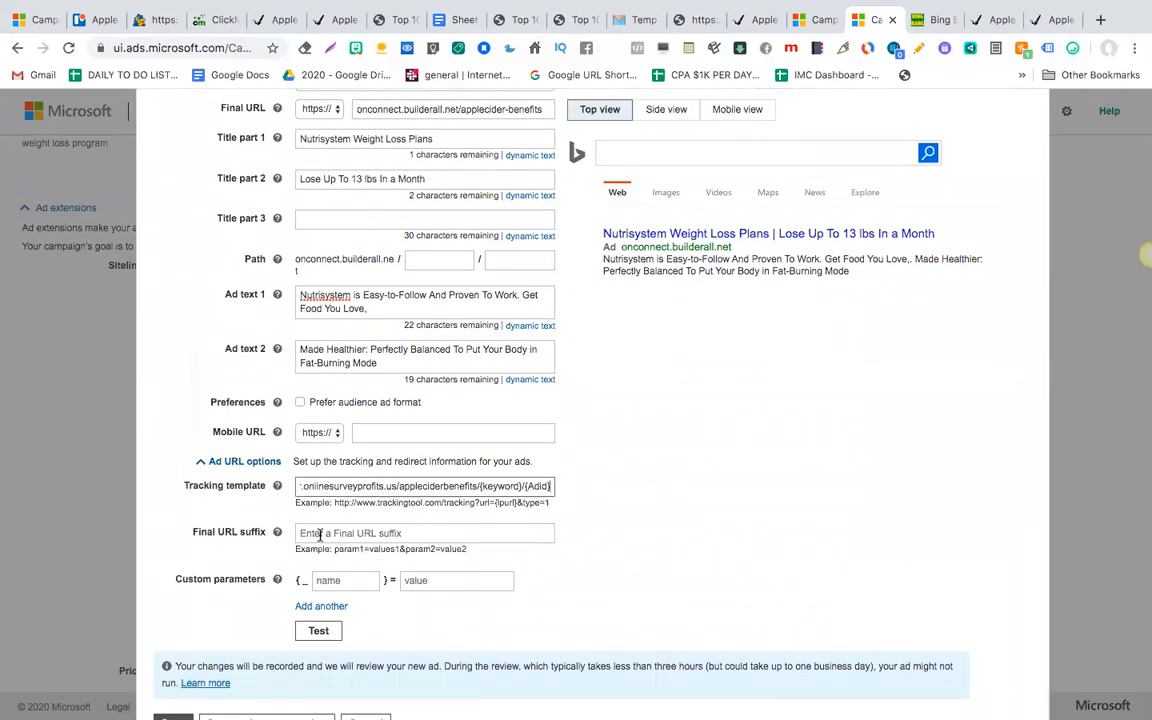
click(318, 632)
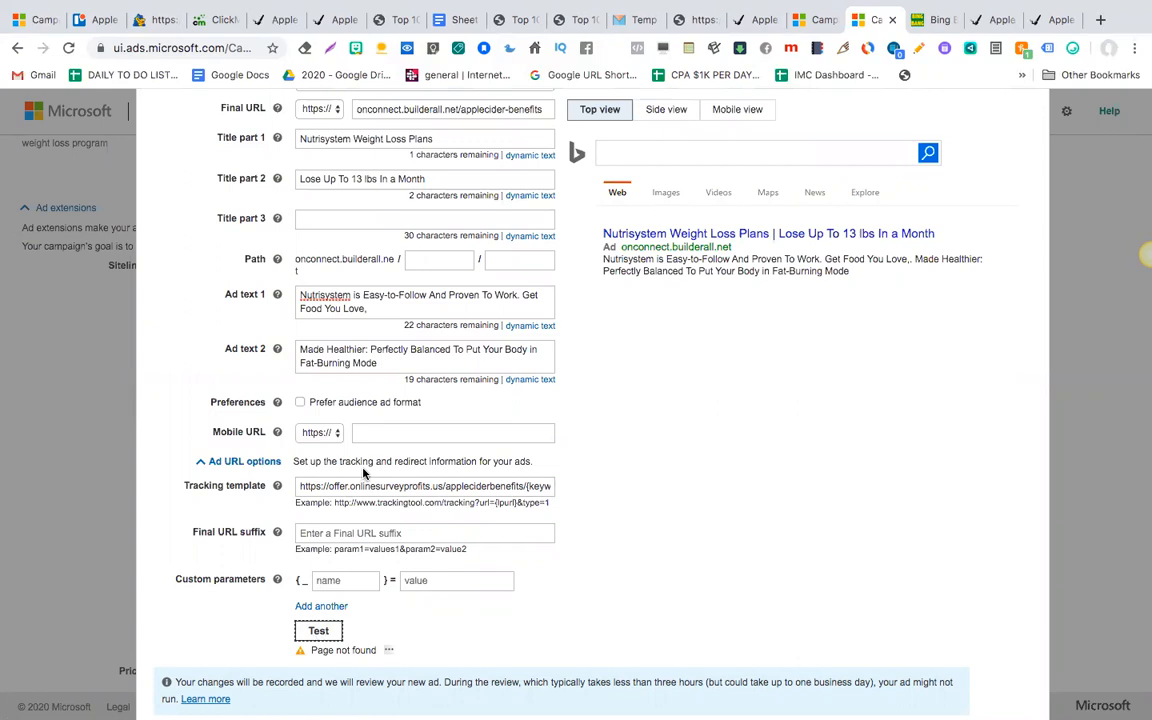
scroll(365, 474, up, 1)
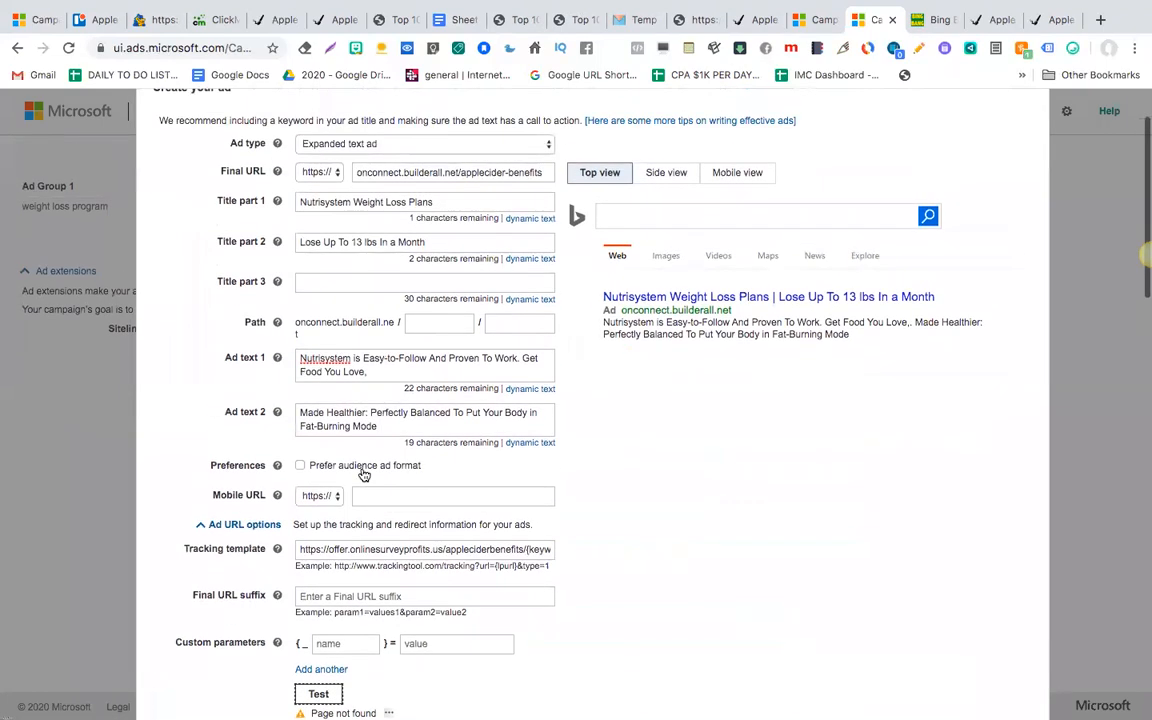
In ClickMagick, open the settings of the link "6th April - Apple Cider - LP" and check its cloaking options.
click(1047, 22)
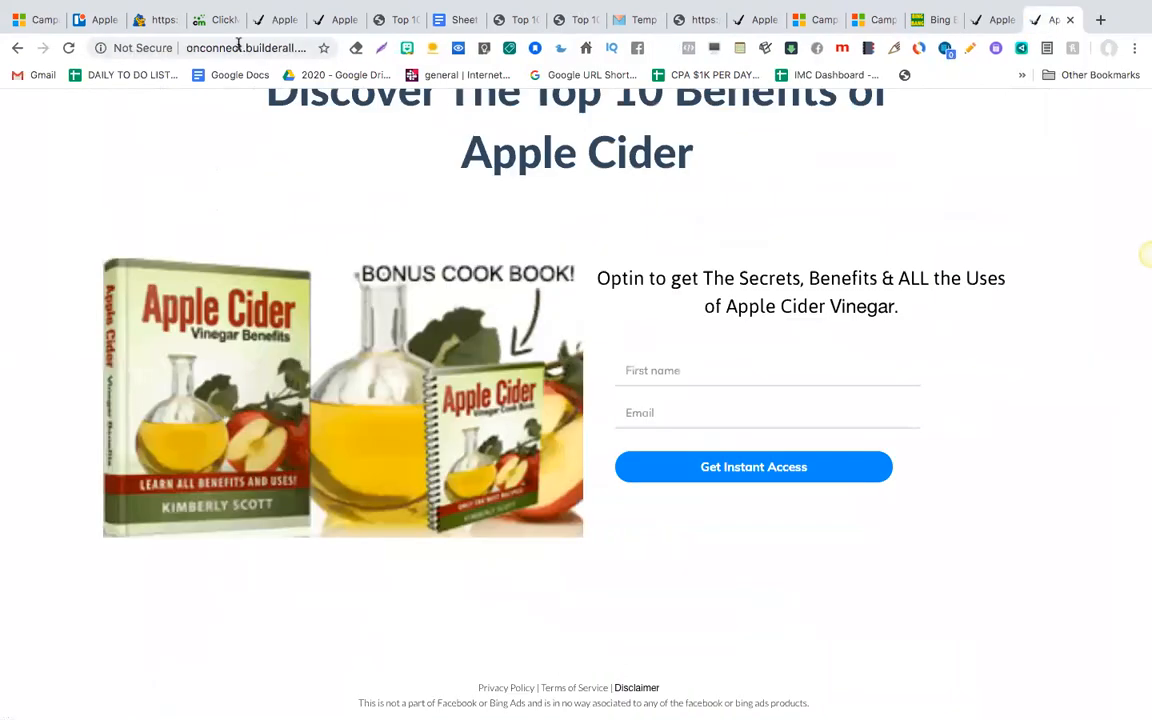
click(209, 21)
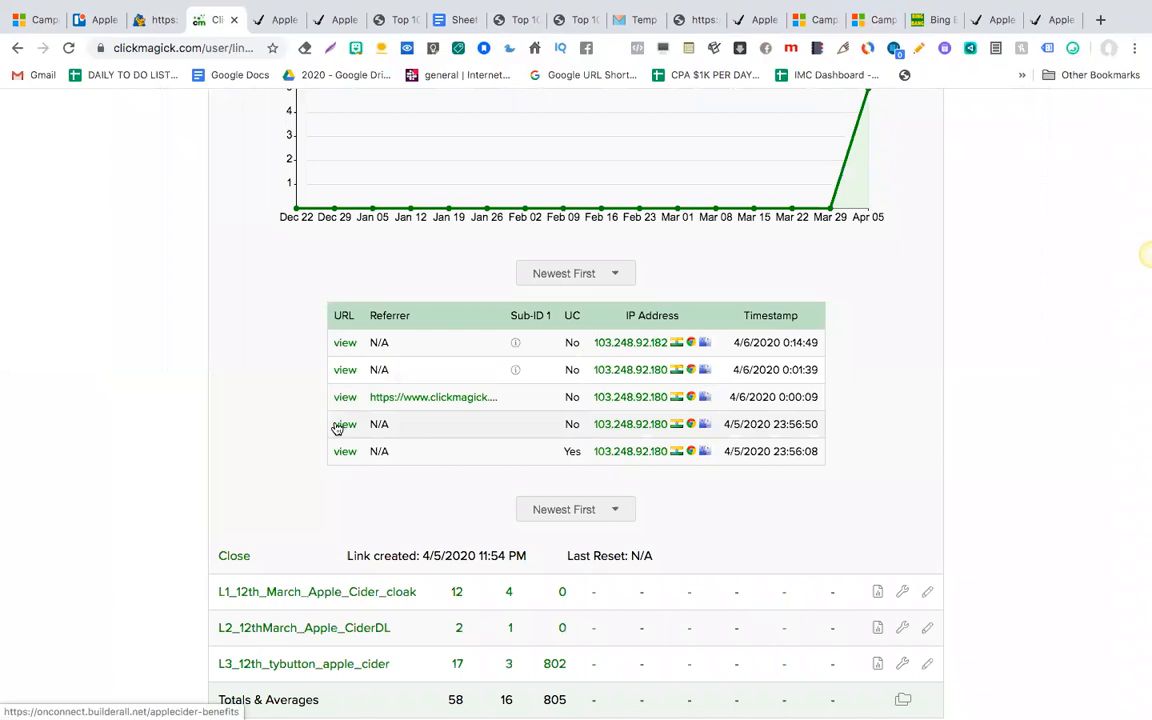
scroll(337, 428, up, 5)
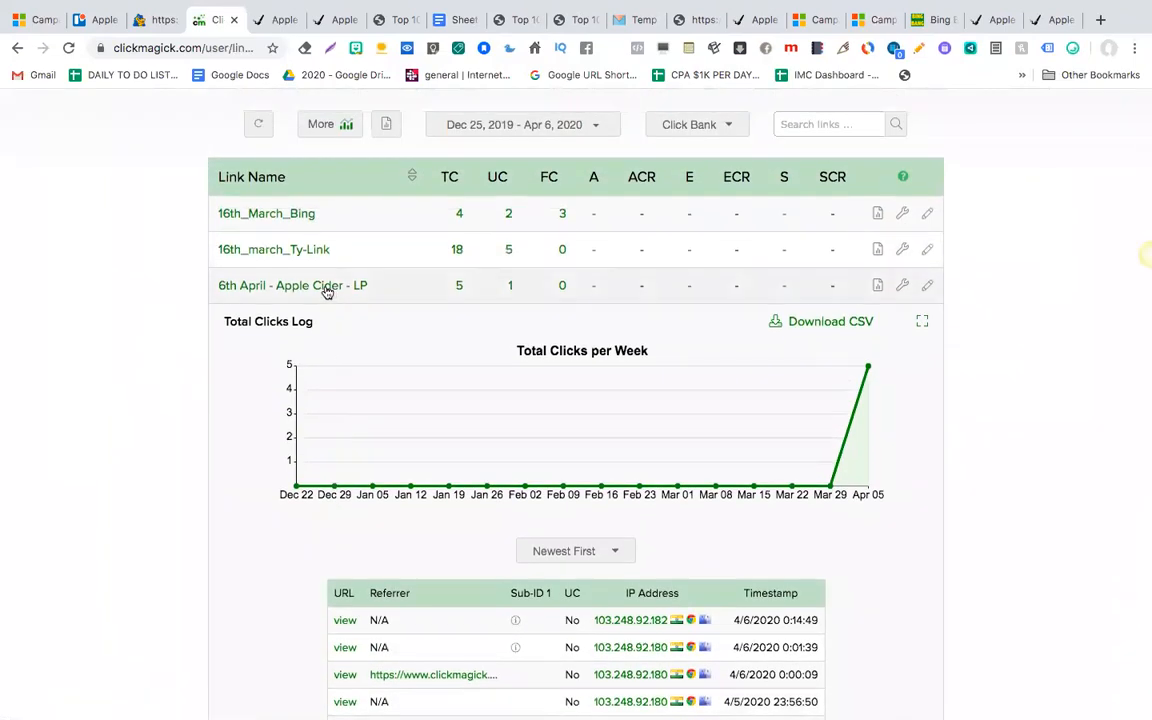
click(327, 288)
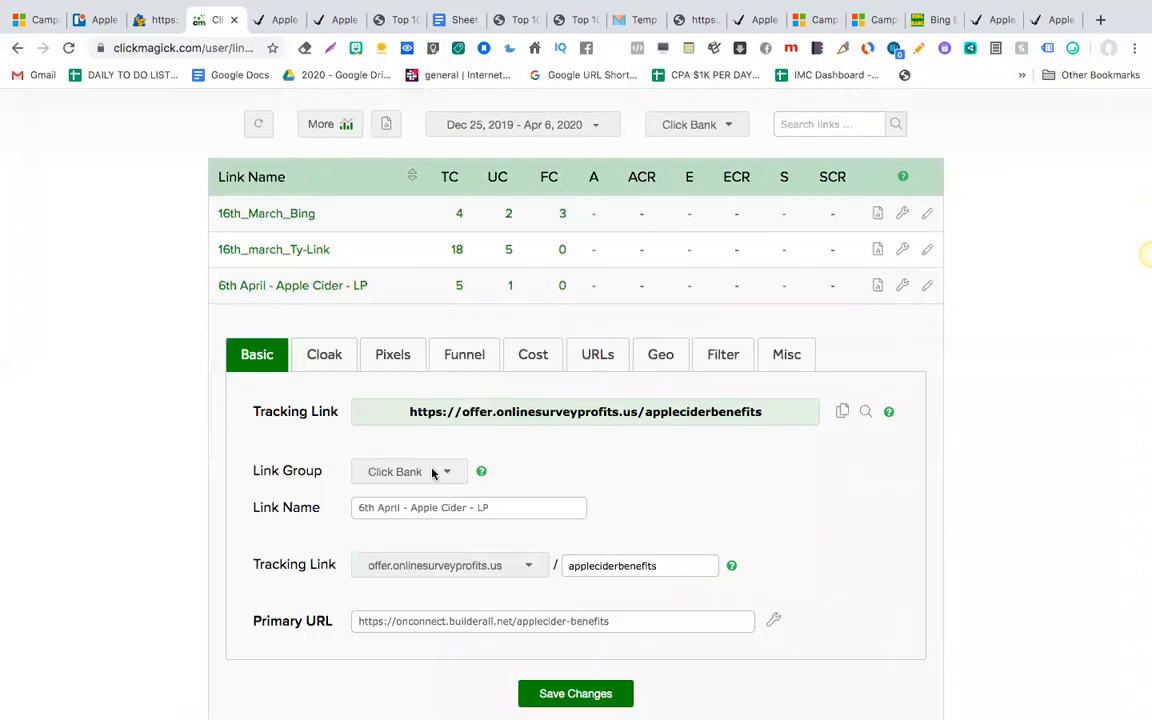
click(345, 358)
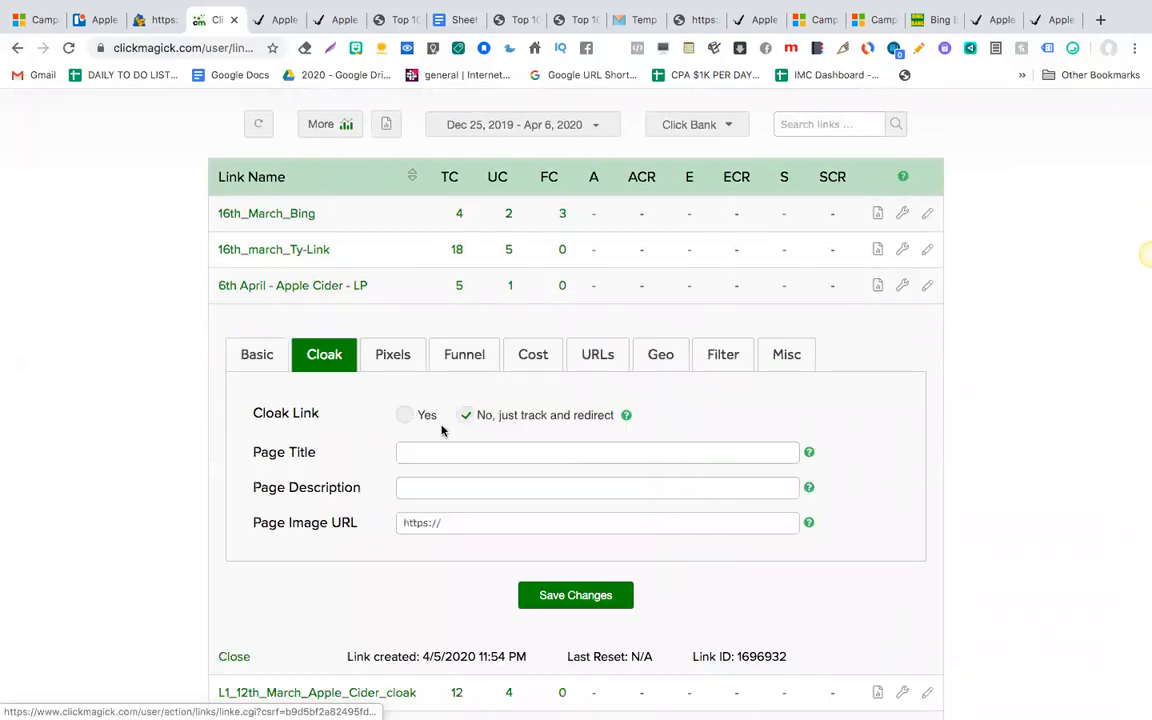
click(260, 360)
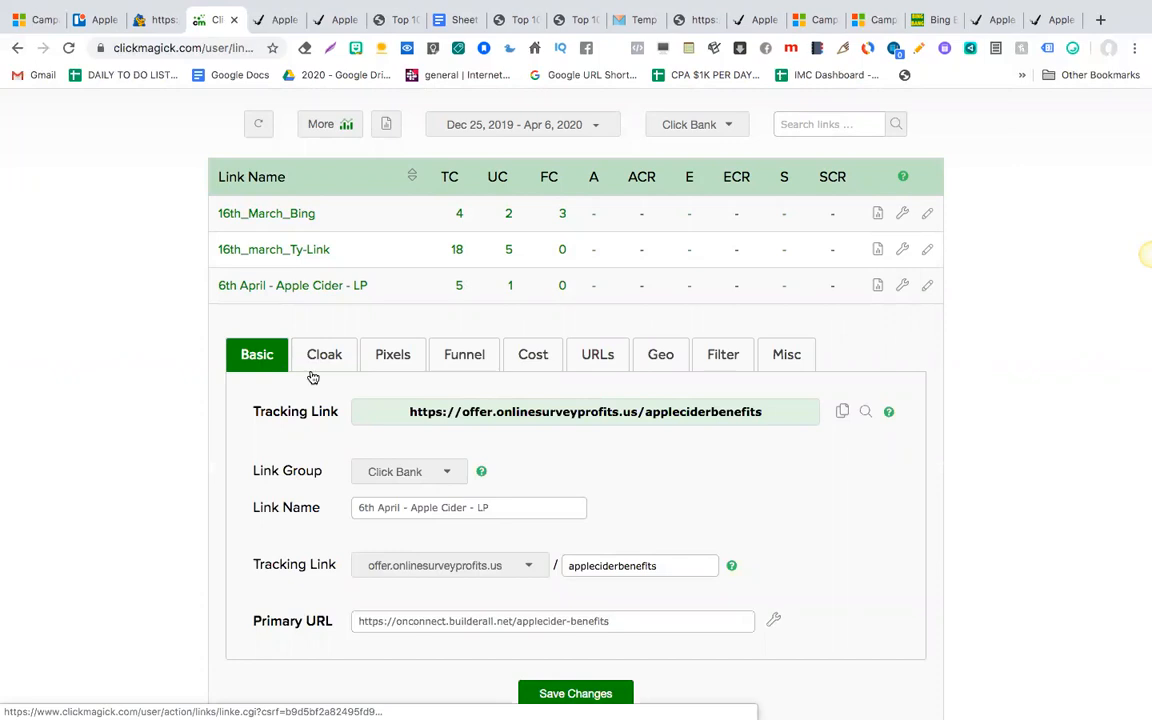
click(450, 565)
click(446, 552)
scroll(495, 530, down, 2)
click(561, 620)
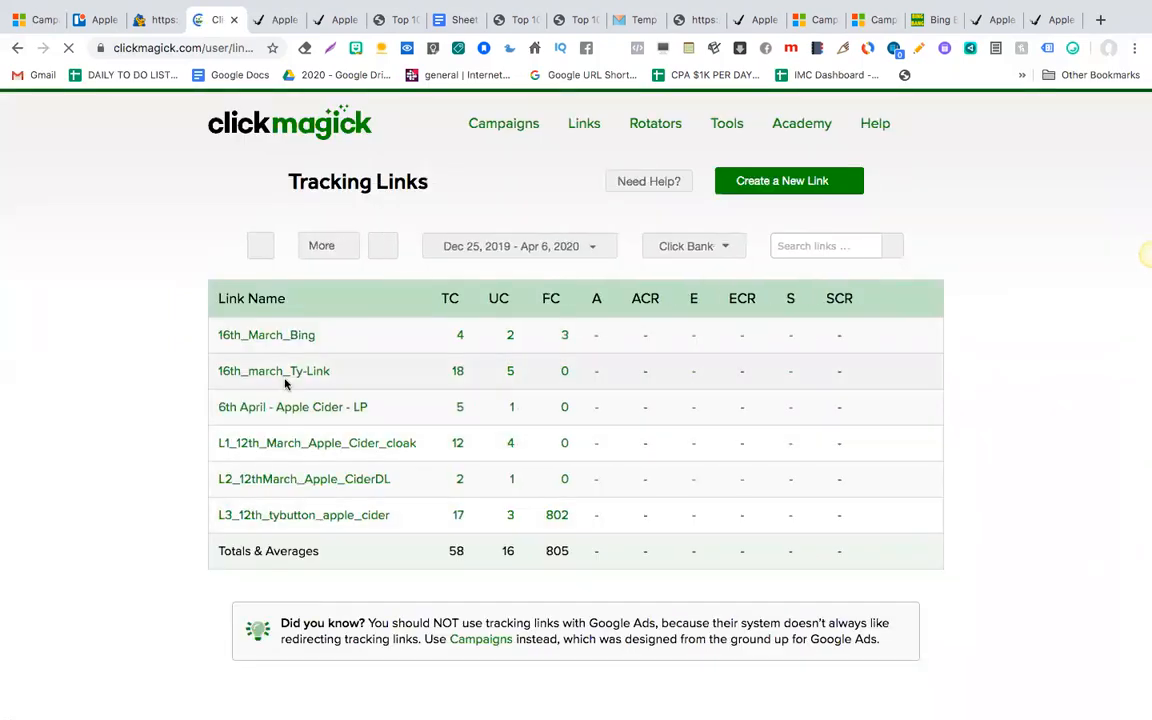
click(283, 407)
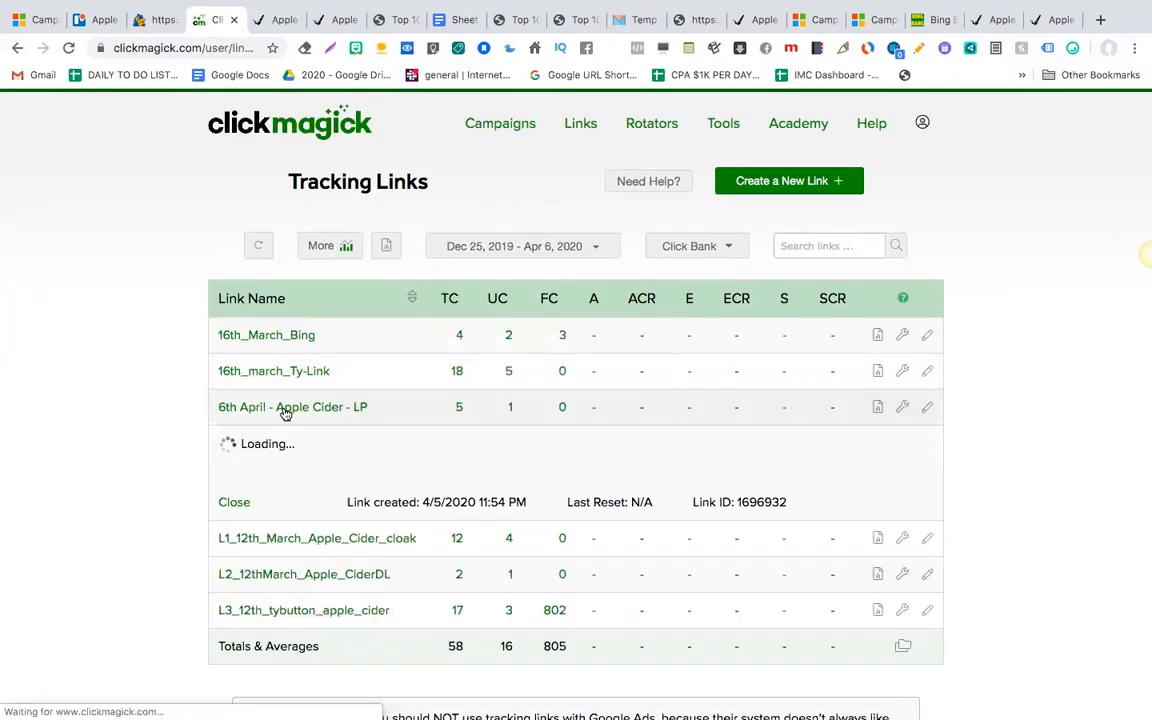
scroll(362, 497, down, 3)
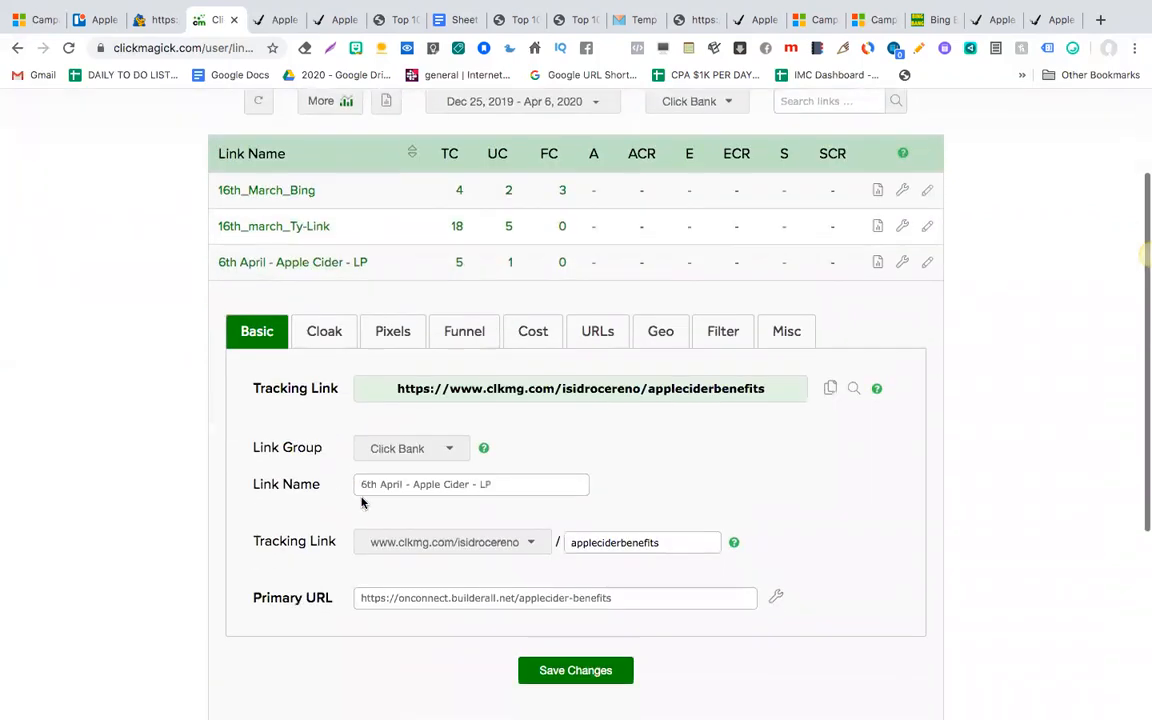
click(513, 381)
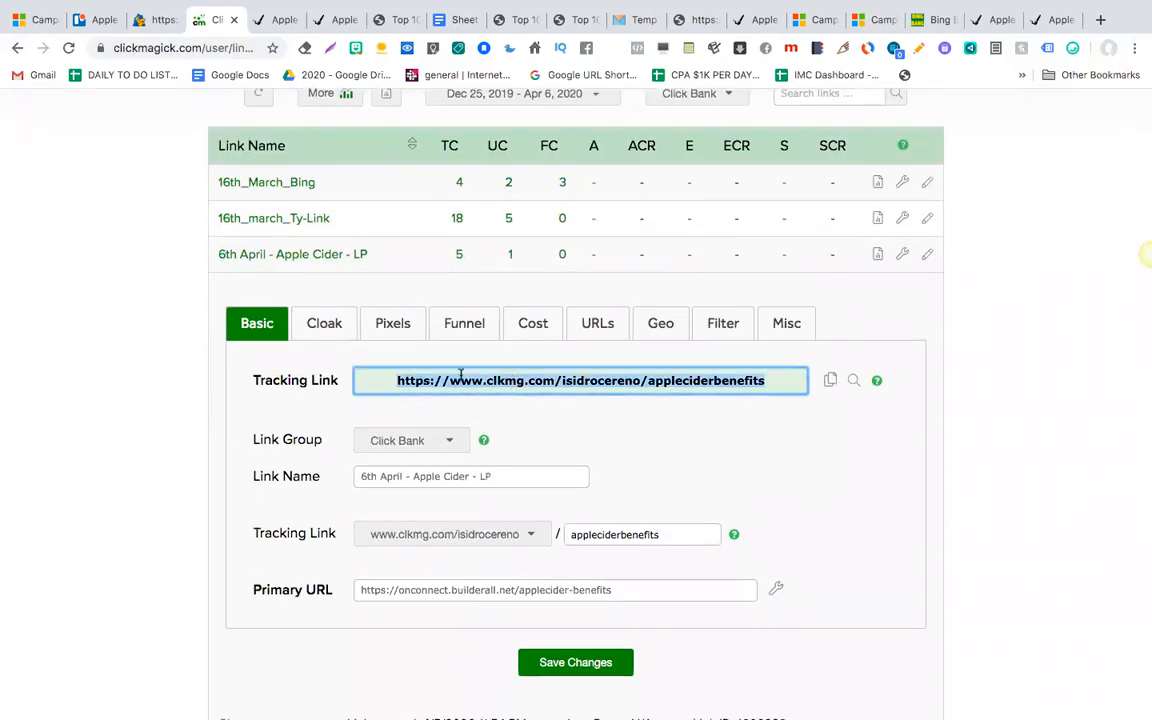
click(28, 22)
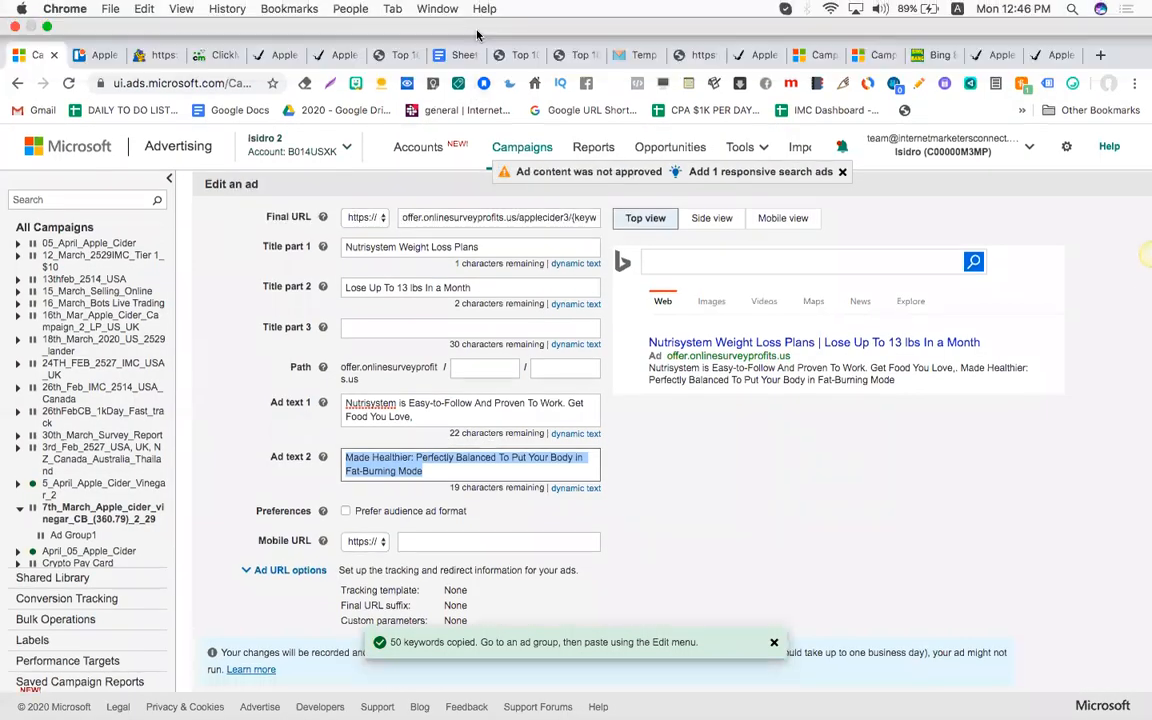
click(458, 53)
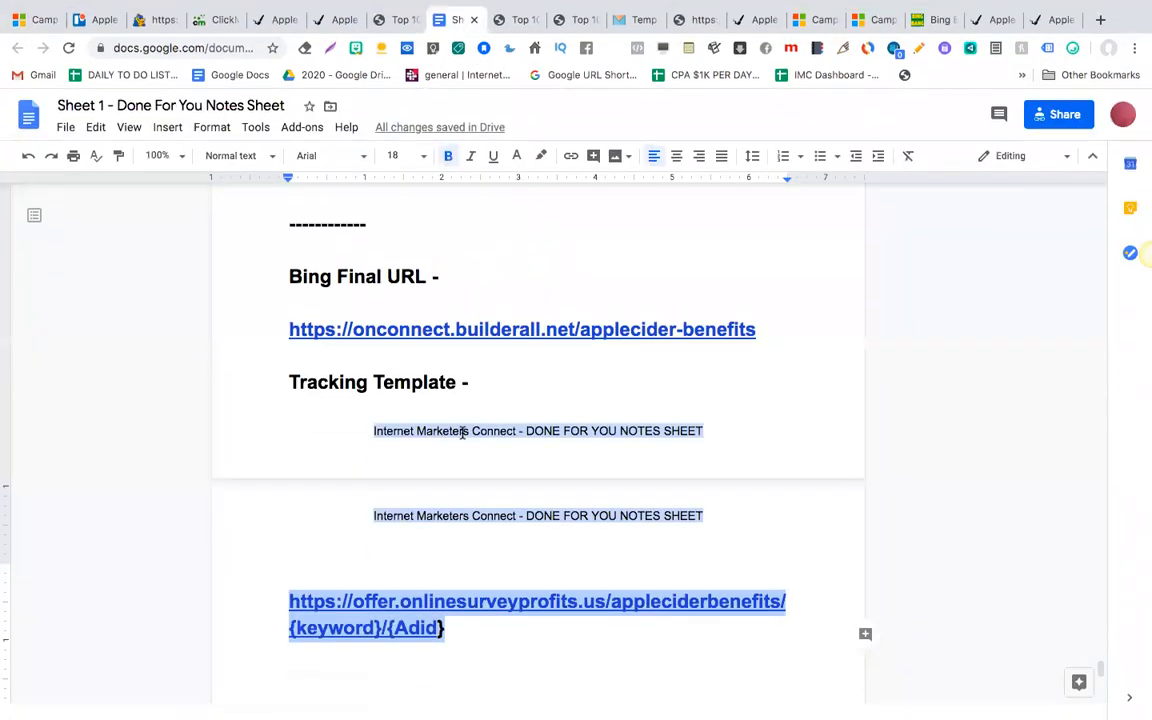
scroll(463, 432, down, 4)
click(473, 431)
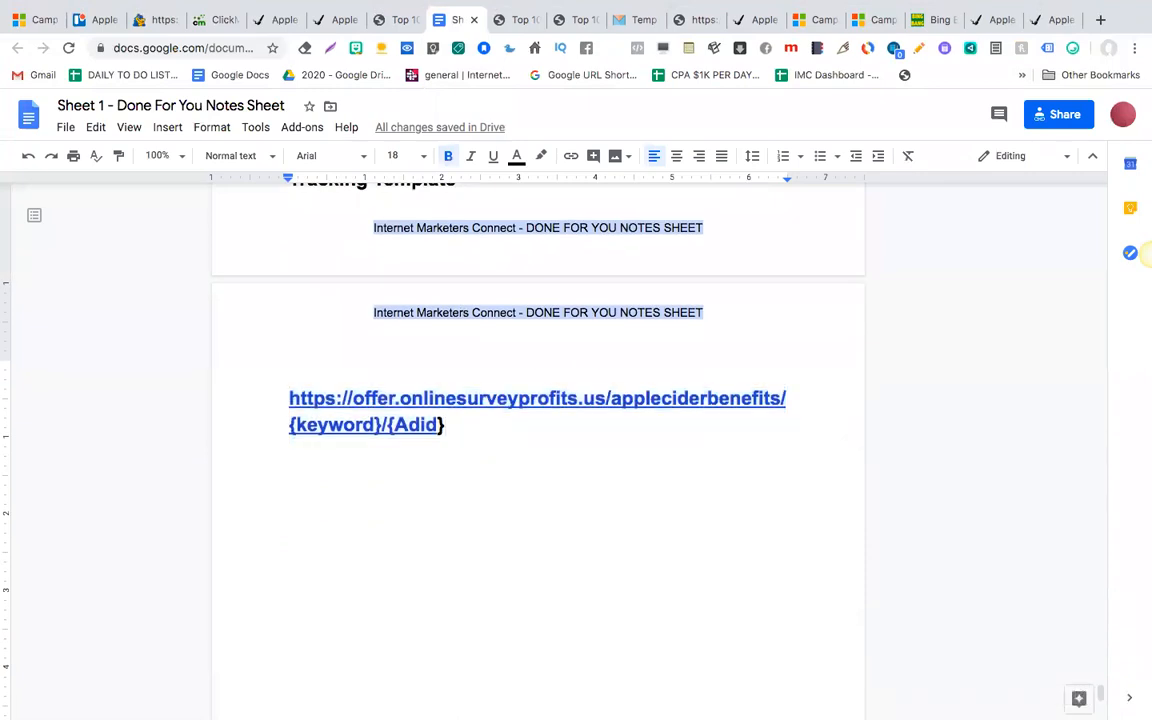
key(Return)
key(Return)
text(-----)
key(Return)
key(Return)
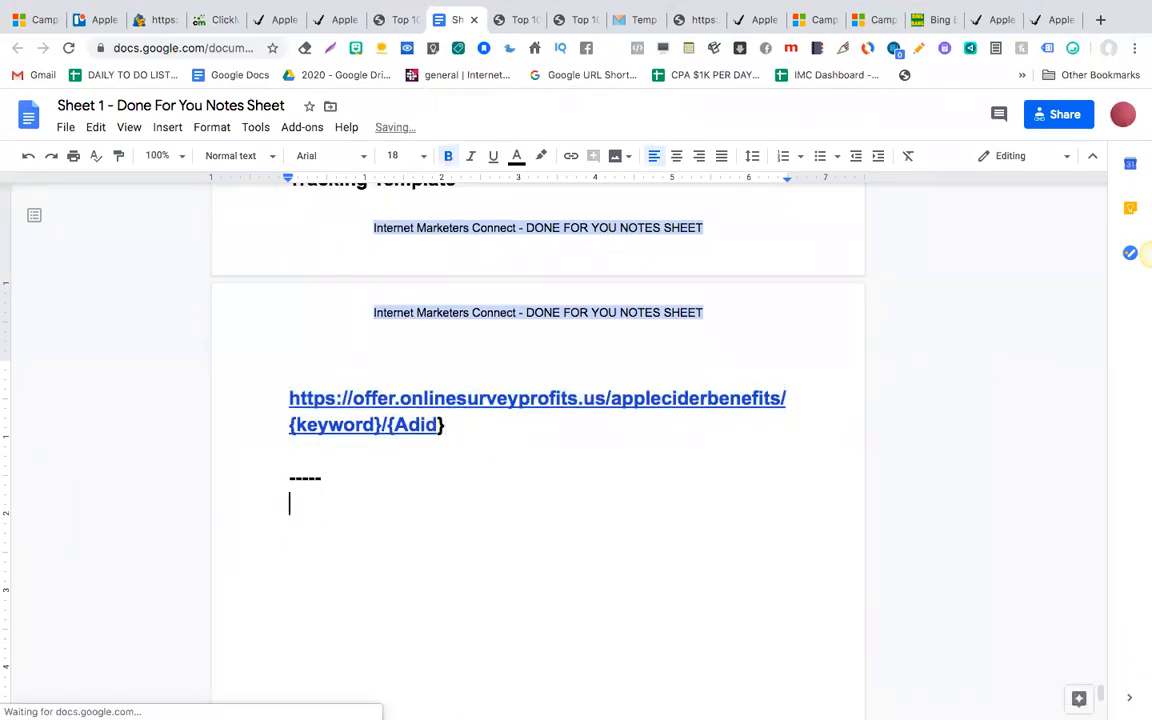
text(https://www.clkmg.com/isidrocereno/appleciderbenefits)
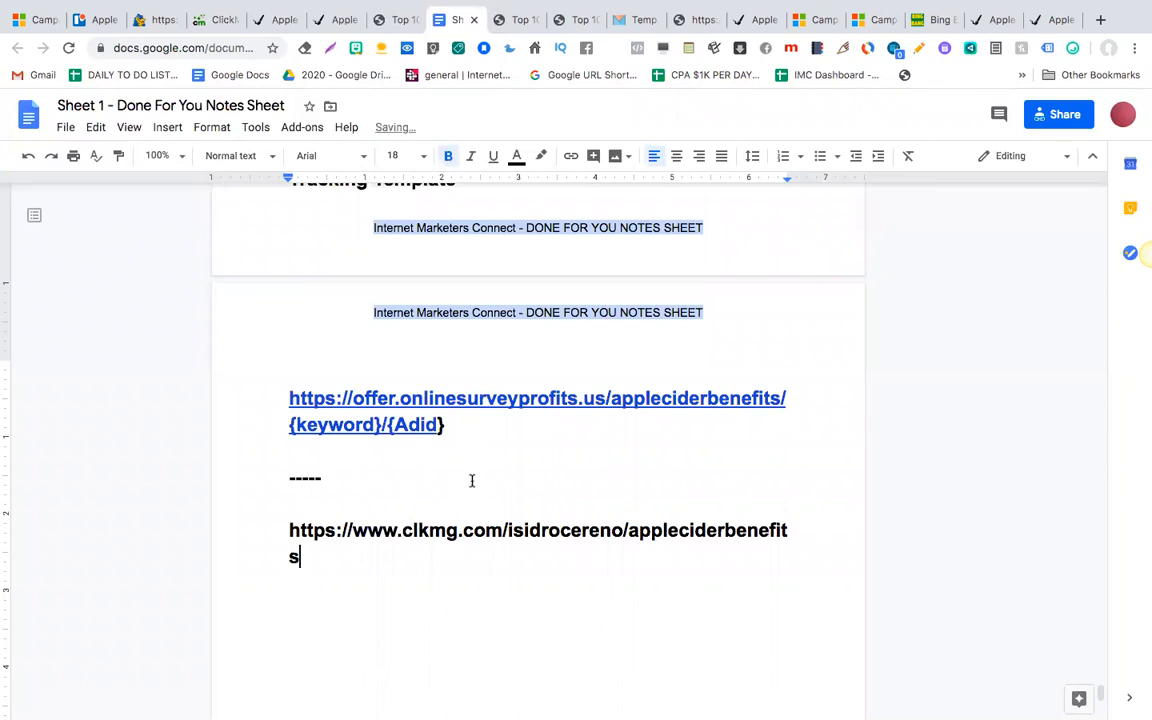
Append /{keyword}/{Adid} to the clkmg.com link, reusing the parameters from the tracking template above it.
drag(440, 428, 285, 429)
key(super+c)
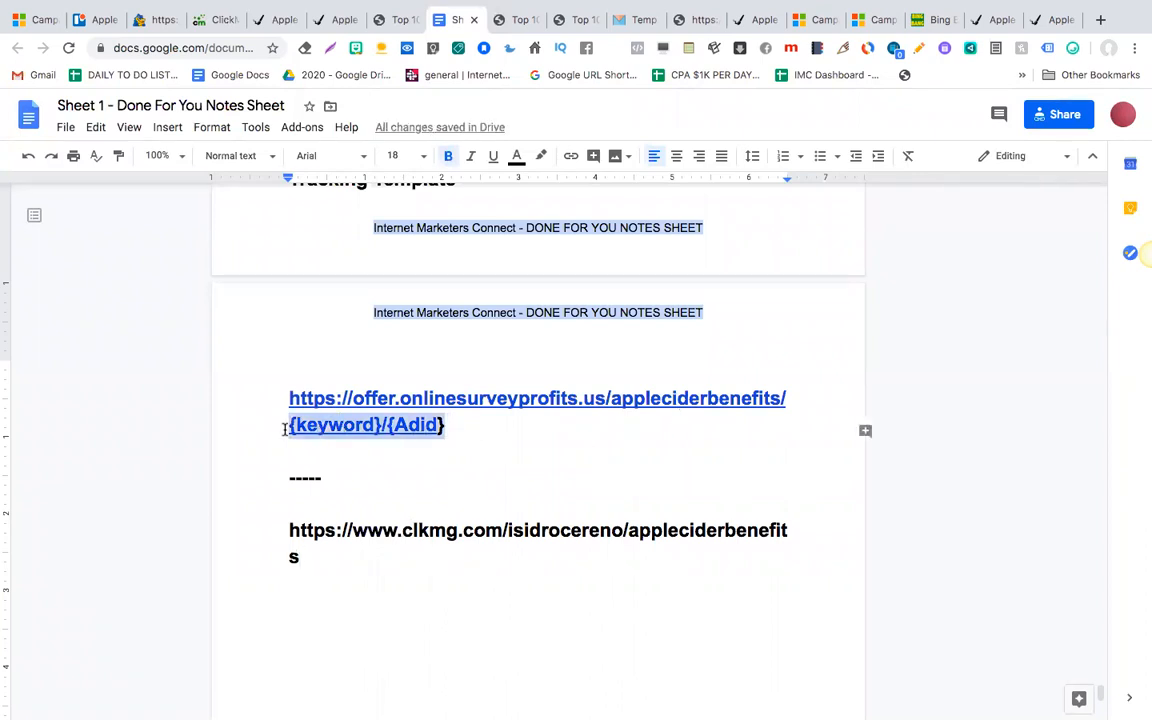
click(308, 562)
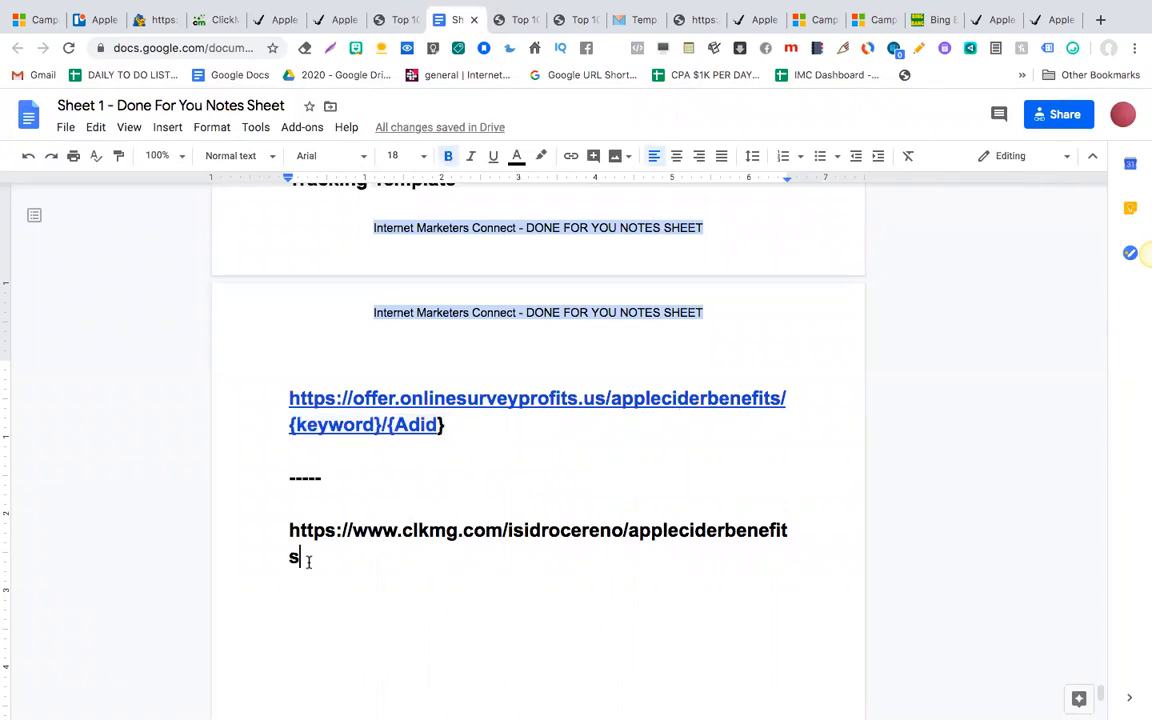
text(/)
key(super+v)
text(})
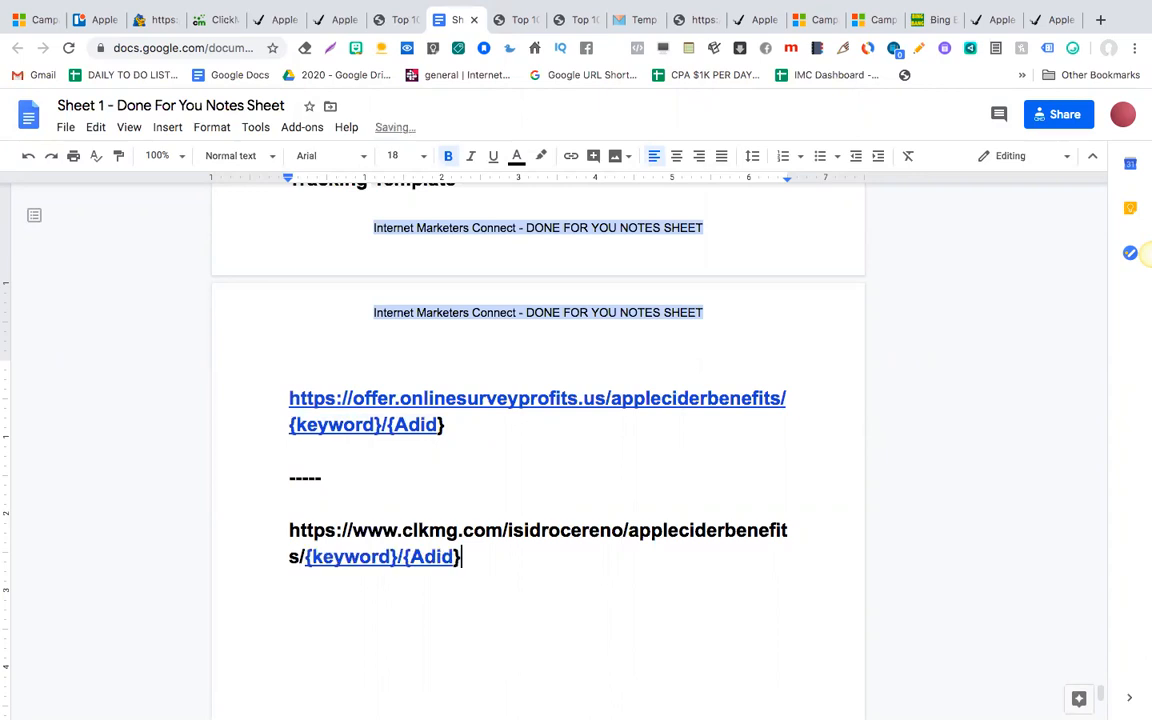
Reduce the font size of the whole Bing Campaign 1 section, down to the new clkmg.com link, to 11.
drag(494, 555, 310, 500)
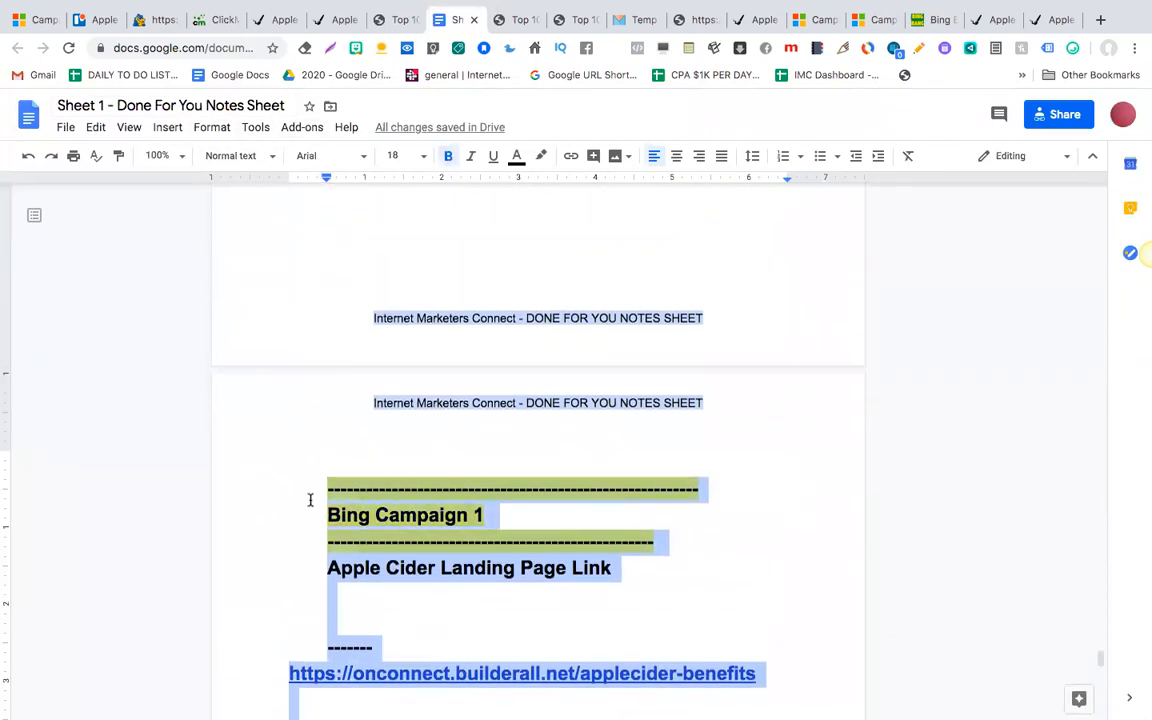
click(423, 156)
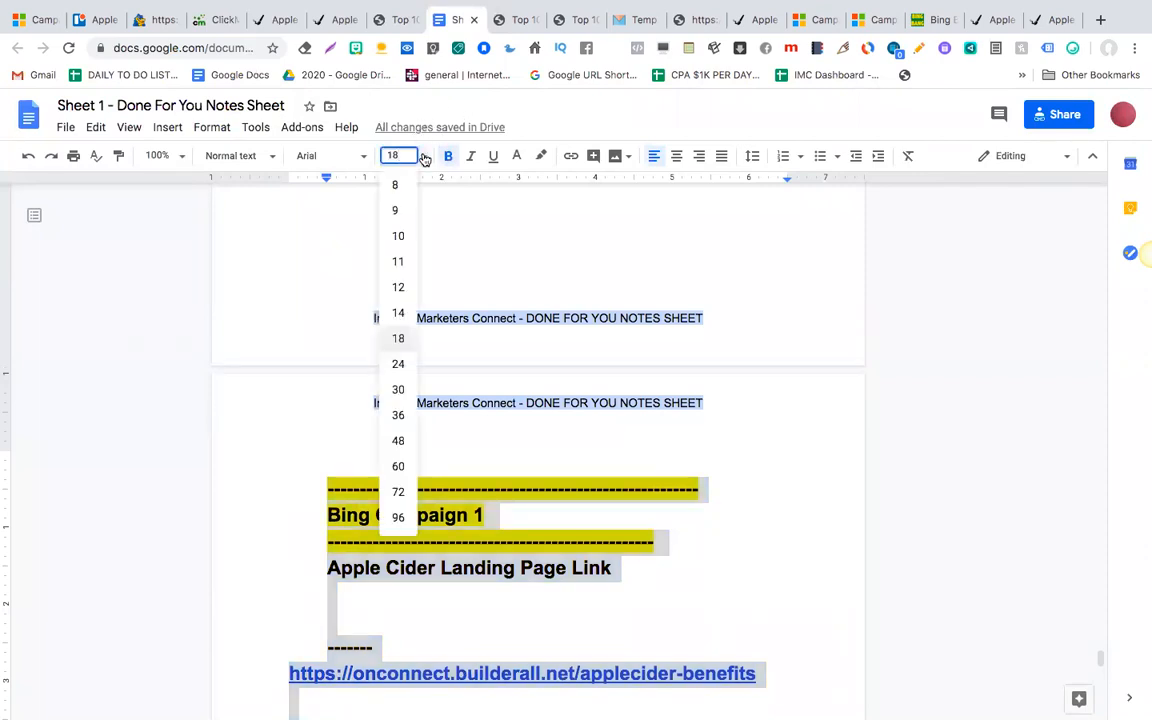
click(399, 289)
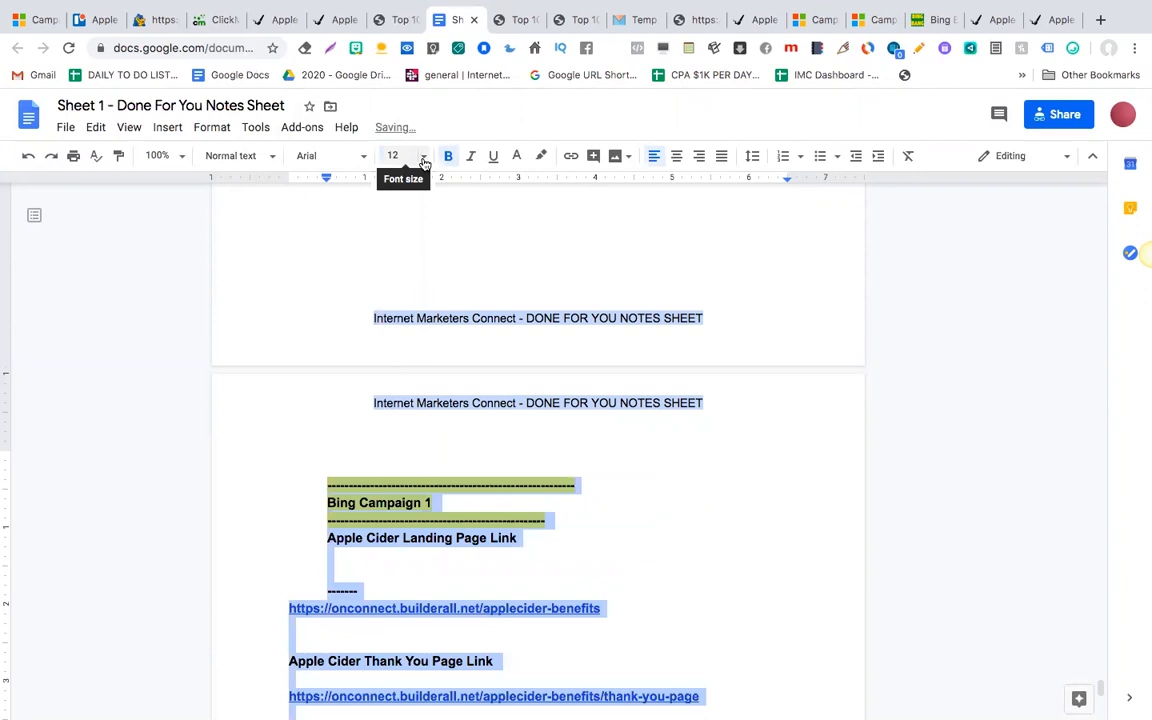
click(423, 156)
click(401, 264)
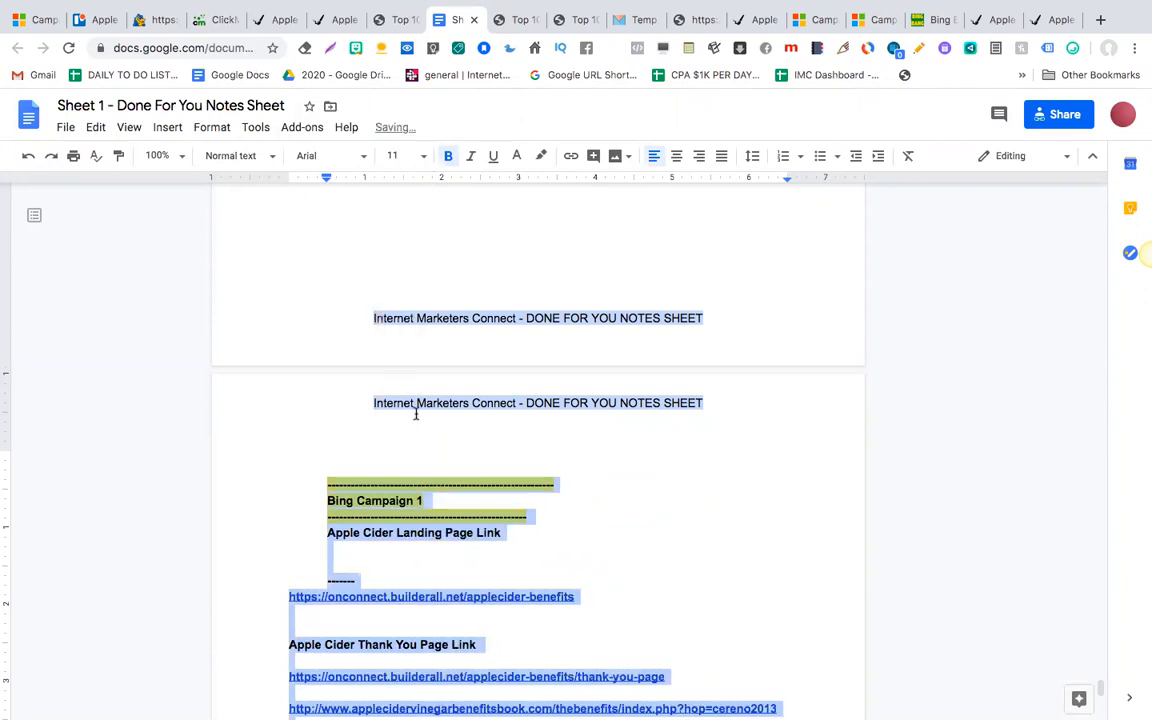
scroll(416, 414, down, 5)
click(414, 485)
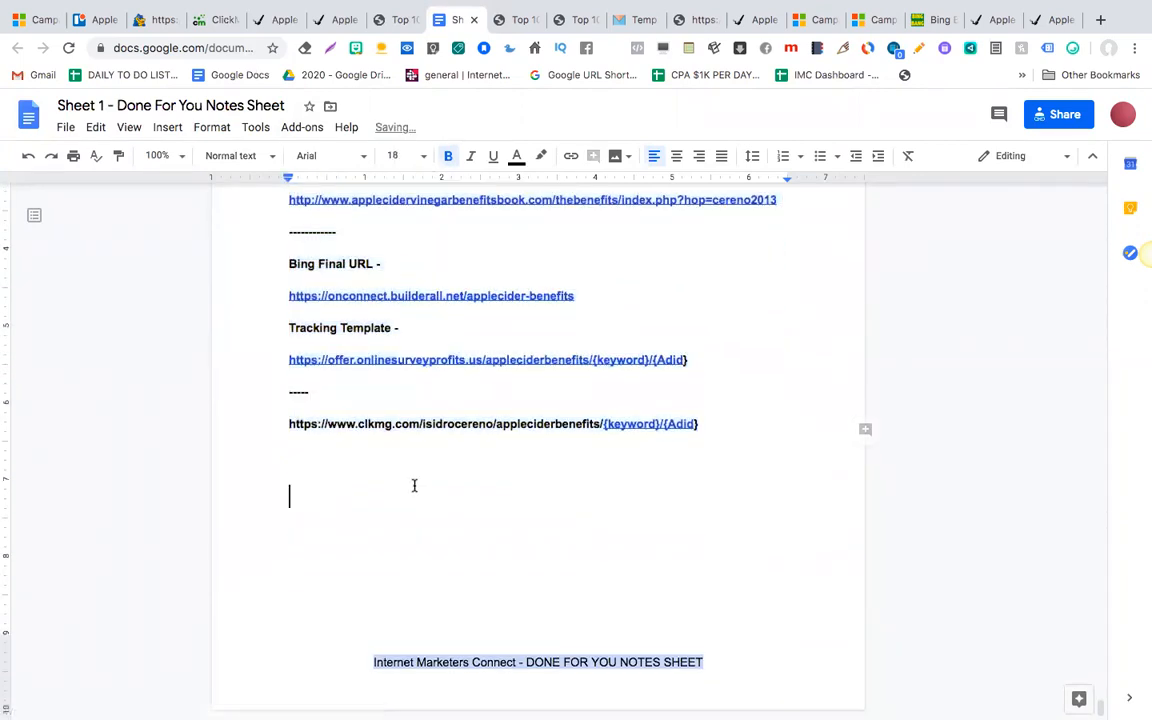
Copy the clkmg.com link with its {keyword}/{Adid} parameters from the notes sheet and test it in a new browser tab.
drag(700, 424, 285, 424)
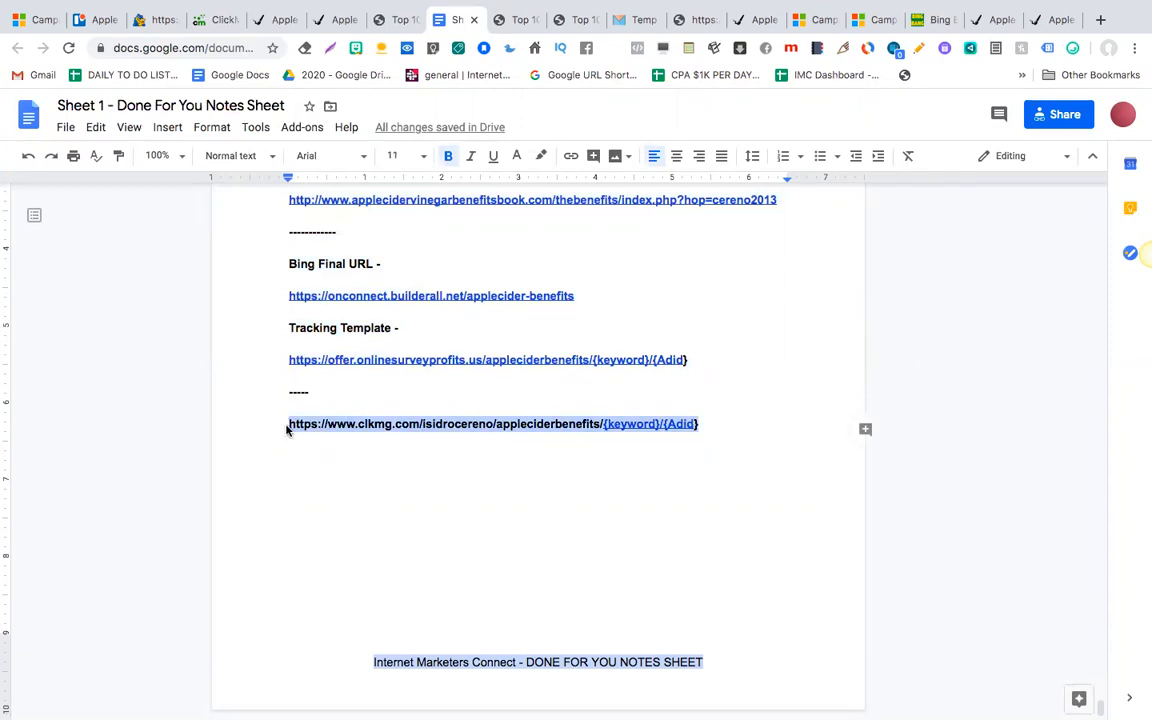
key(super+c)
key(super+t)
key(super+v)
key(Return)
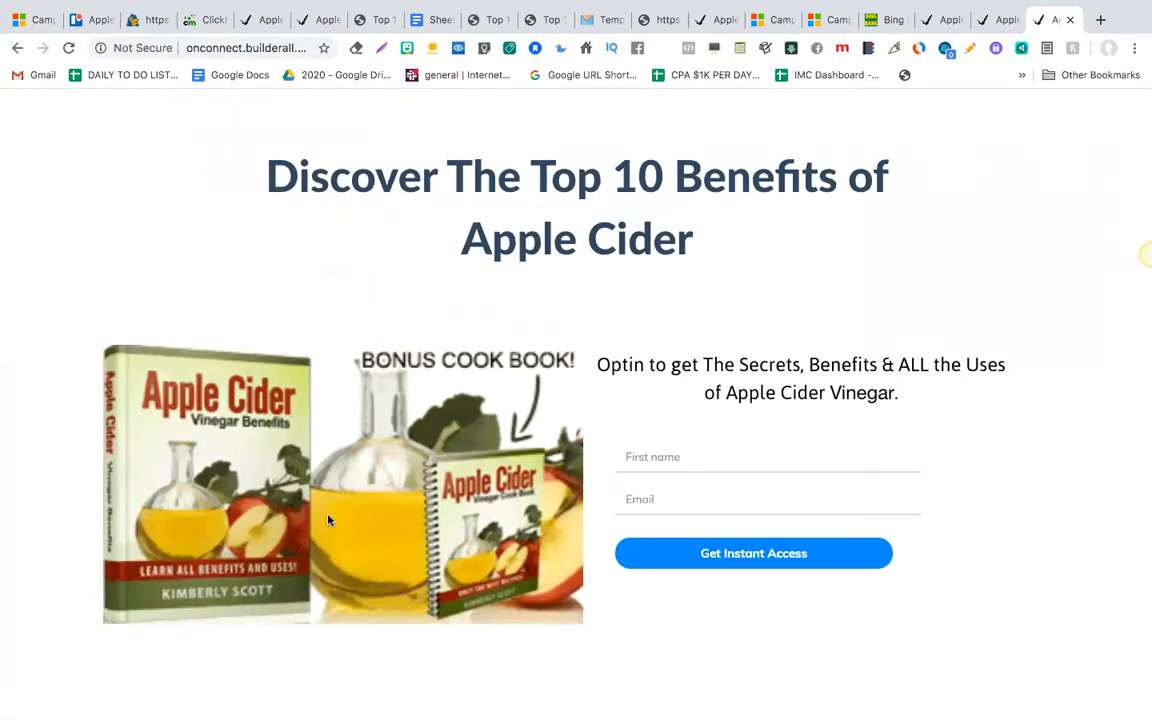
scroll(329, 519, down, 2)
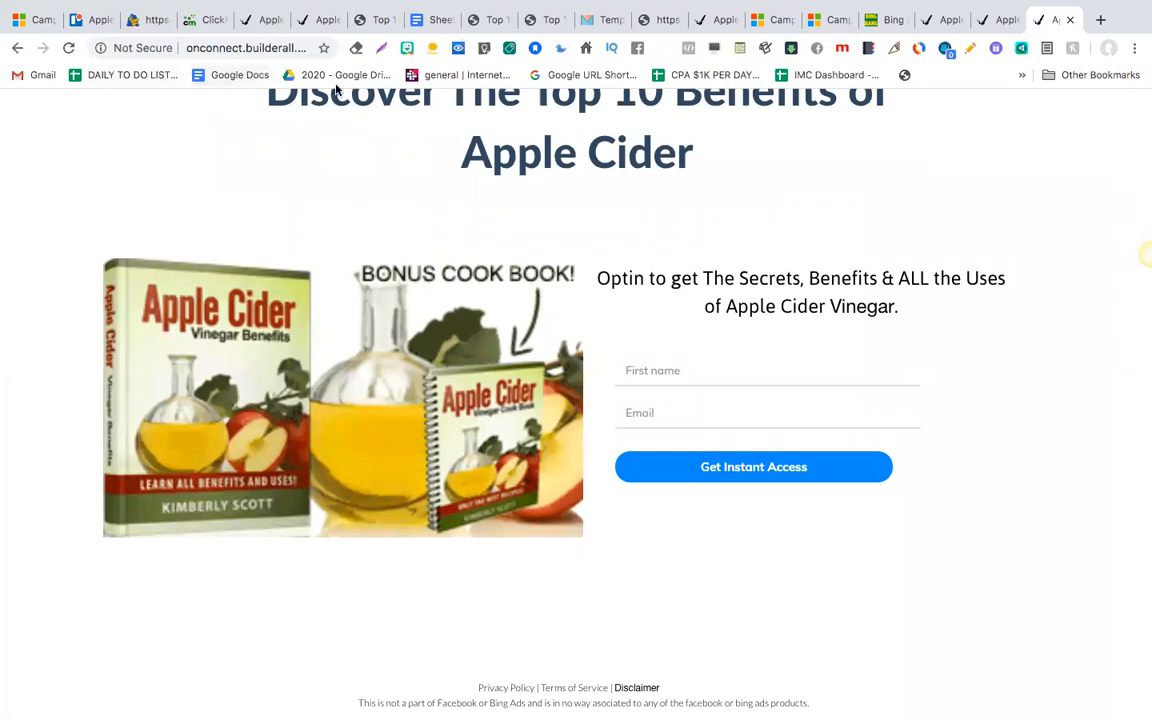
In the Microsoft Advertising ad, replace the tracking template with the copied clkmg.com link ending in /{keyword}/{Adid} and test it.
click(825, 19)
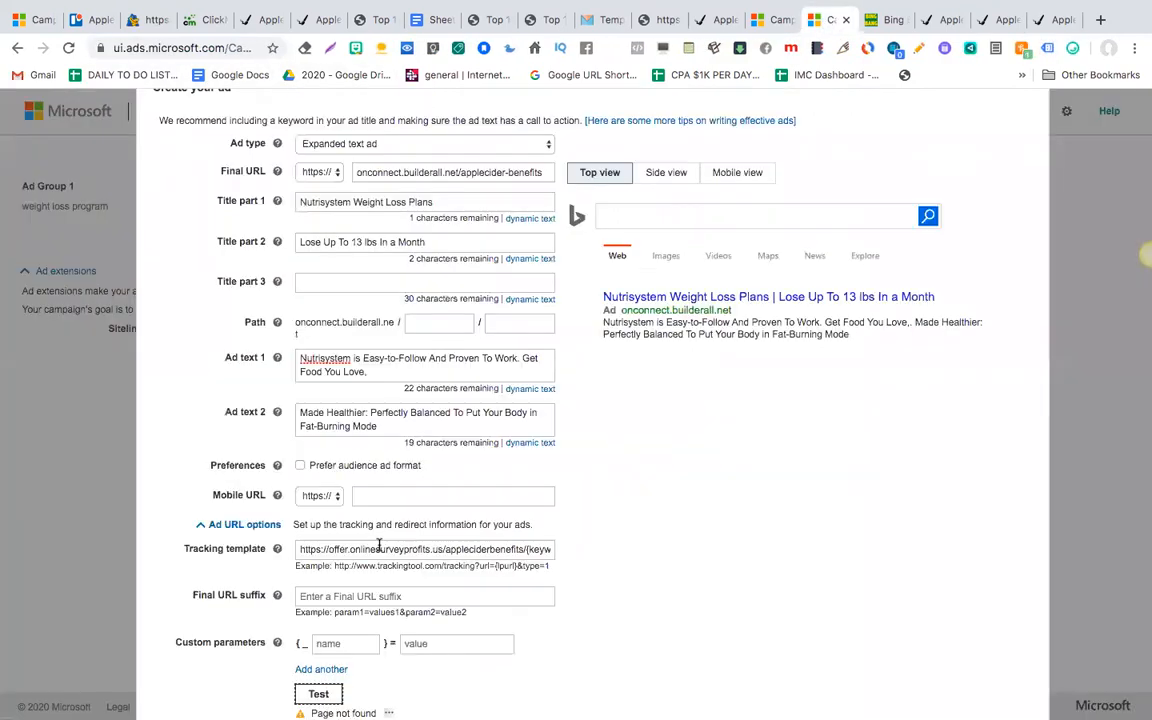
key(super+a)
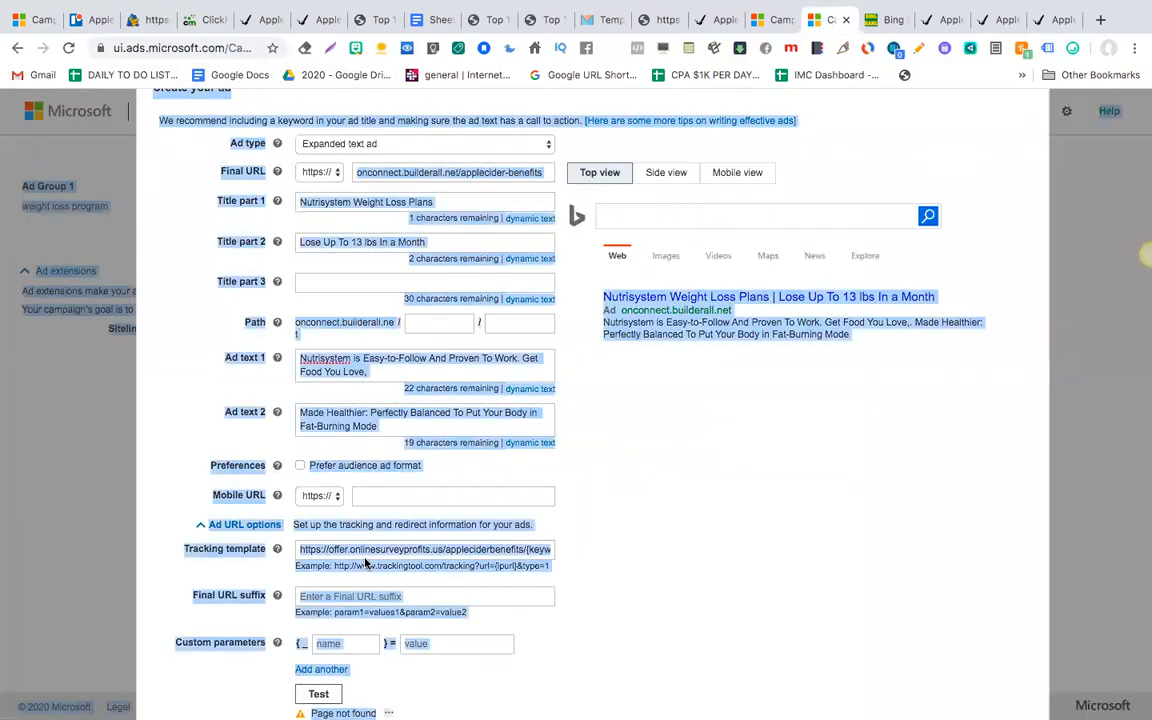
click(352, 552)
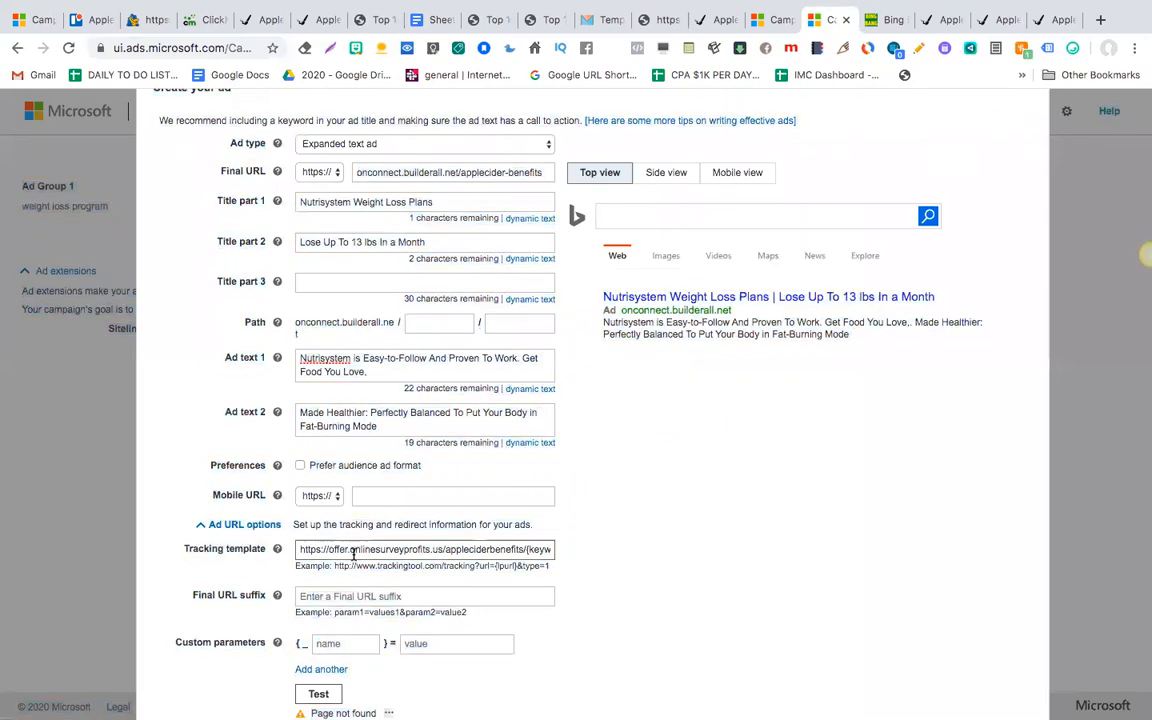
key(super+a)
key(super+v)
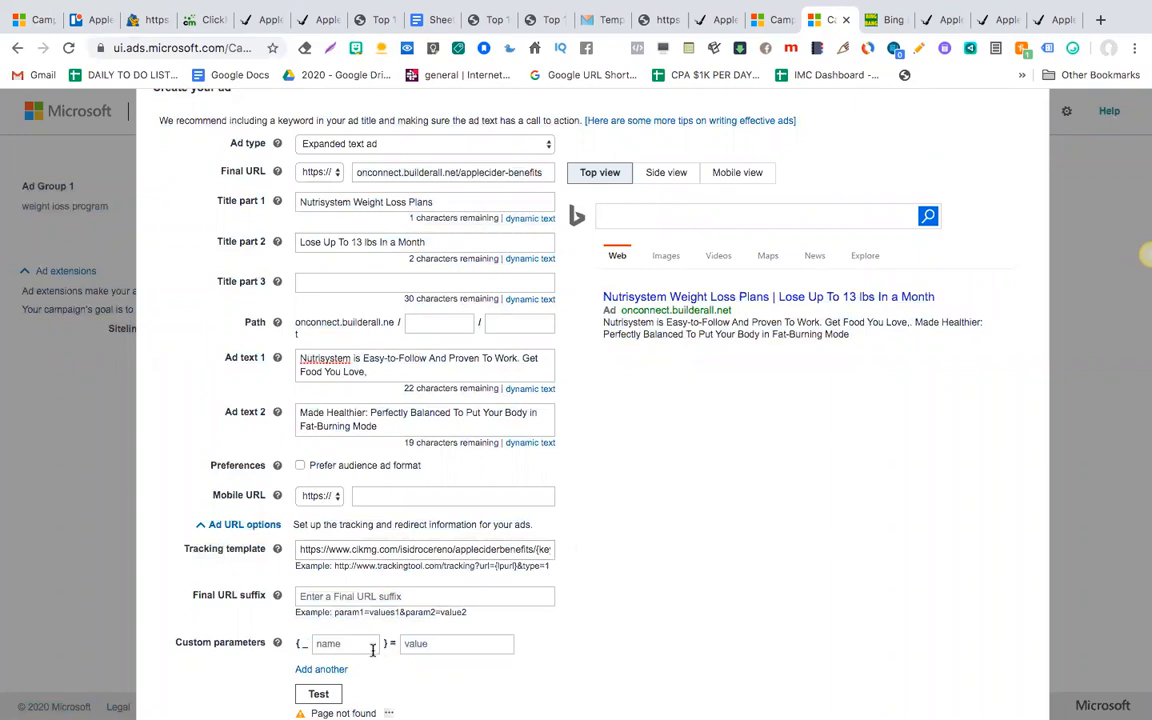
click(318, 694)
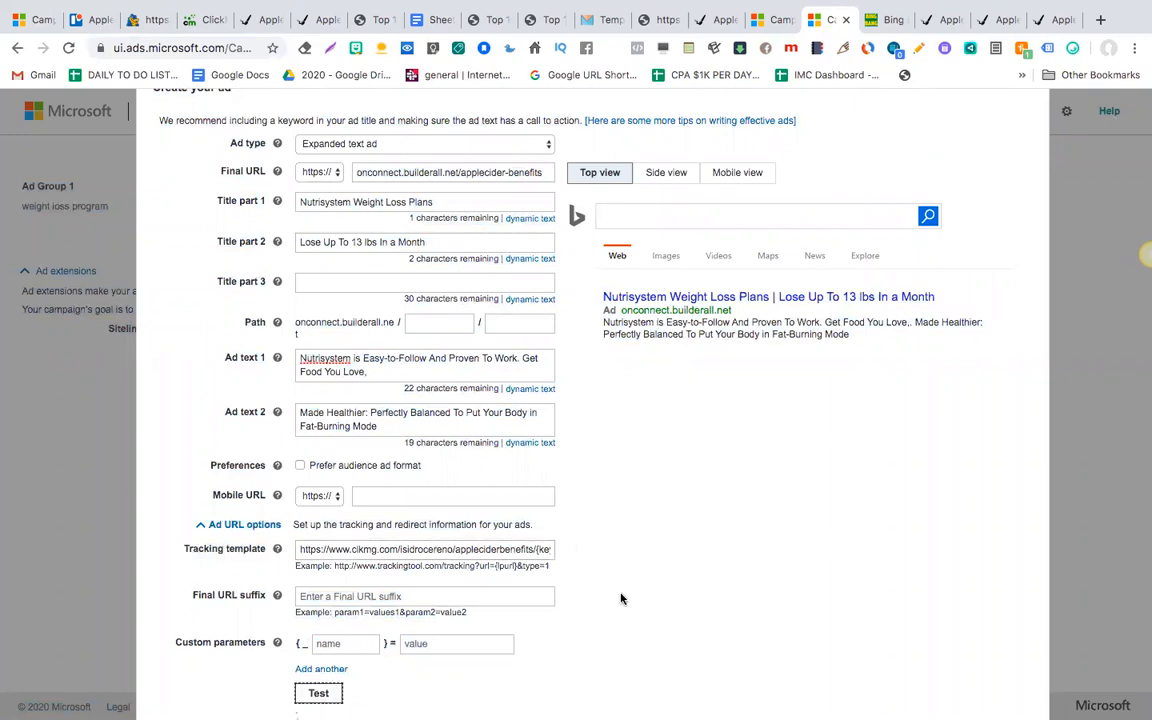
scroll(360, 670, down, 2)
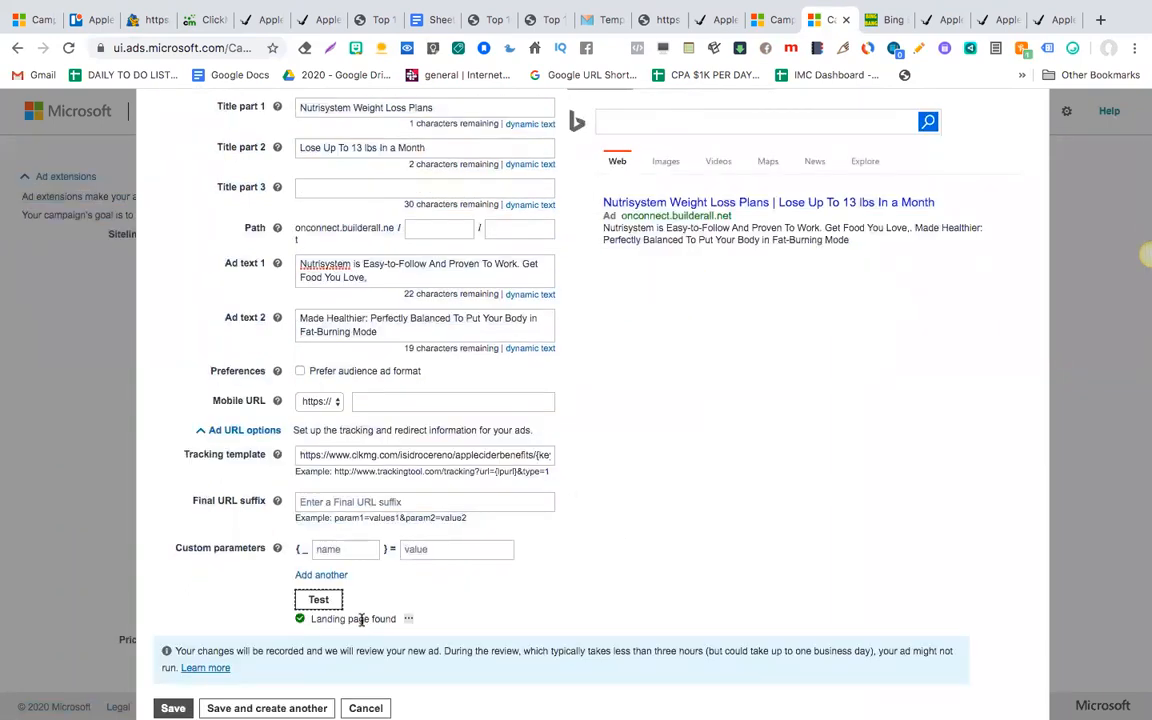
Compare the ad's tracking template with the link in ClickMagick and the template in the notes sheet.
scroll(381, 621, up, 5)
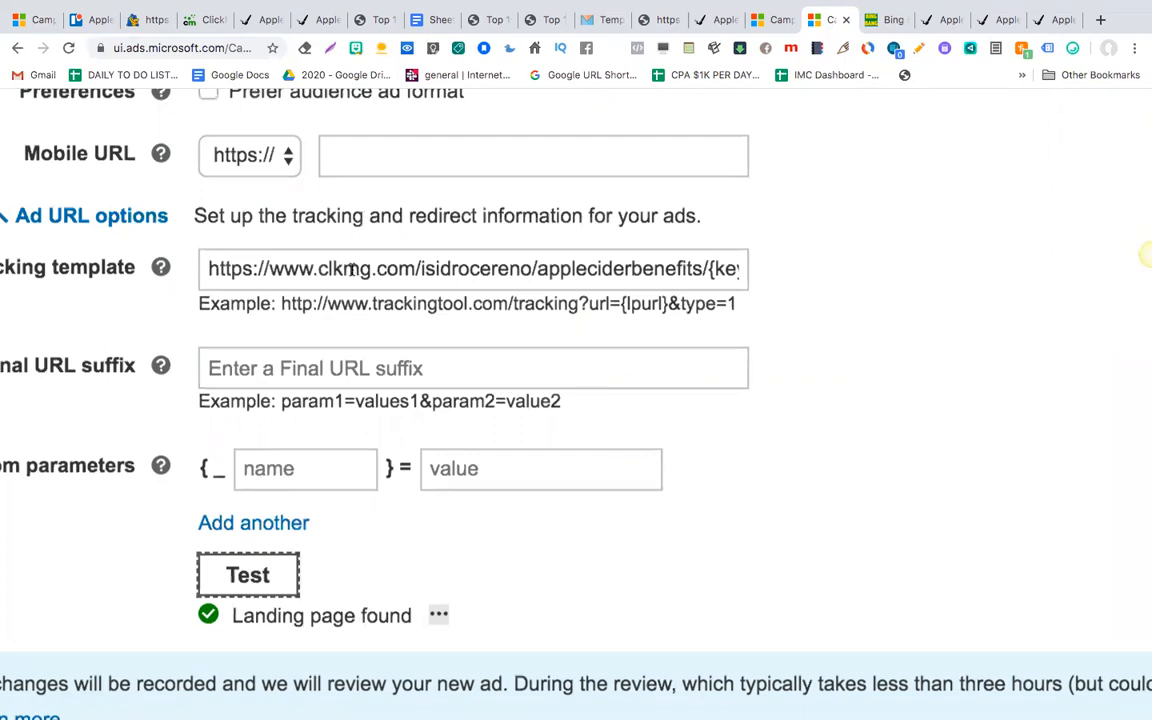
click(195, 22)
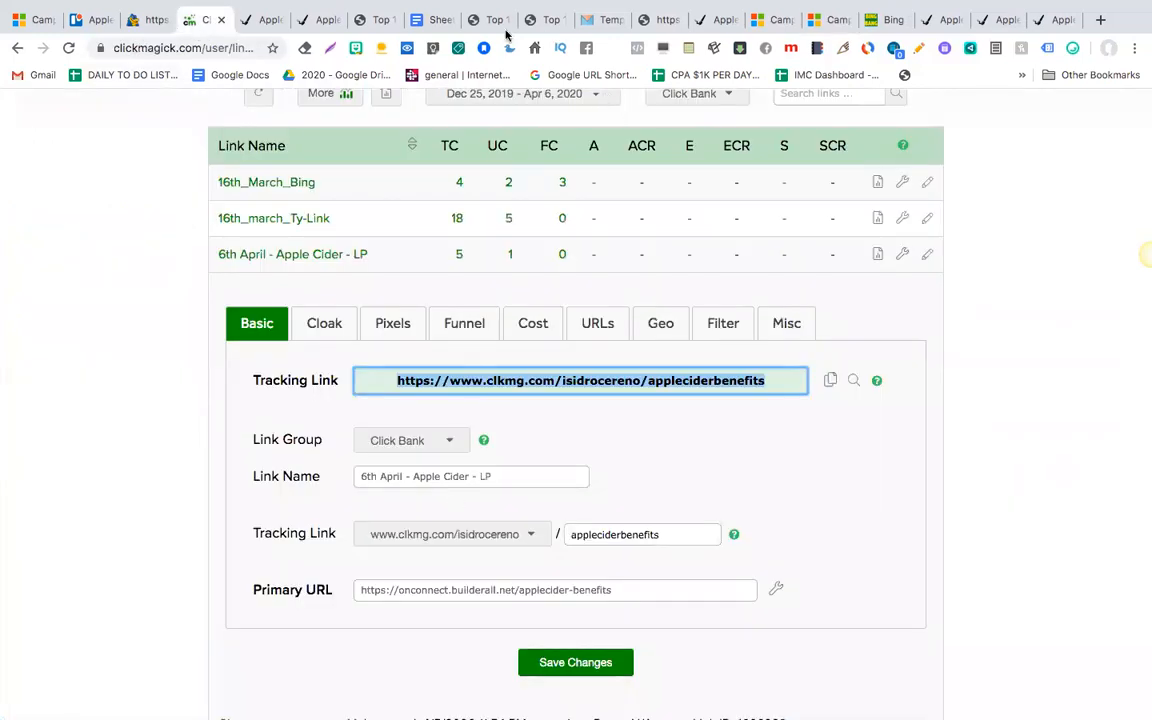
click(437, 20)
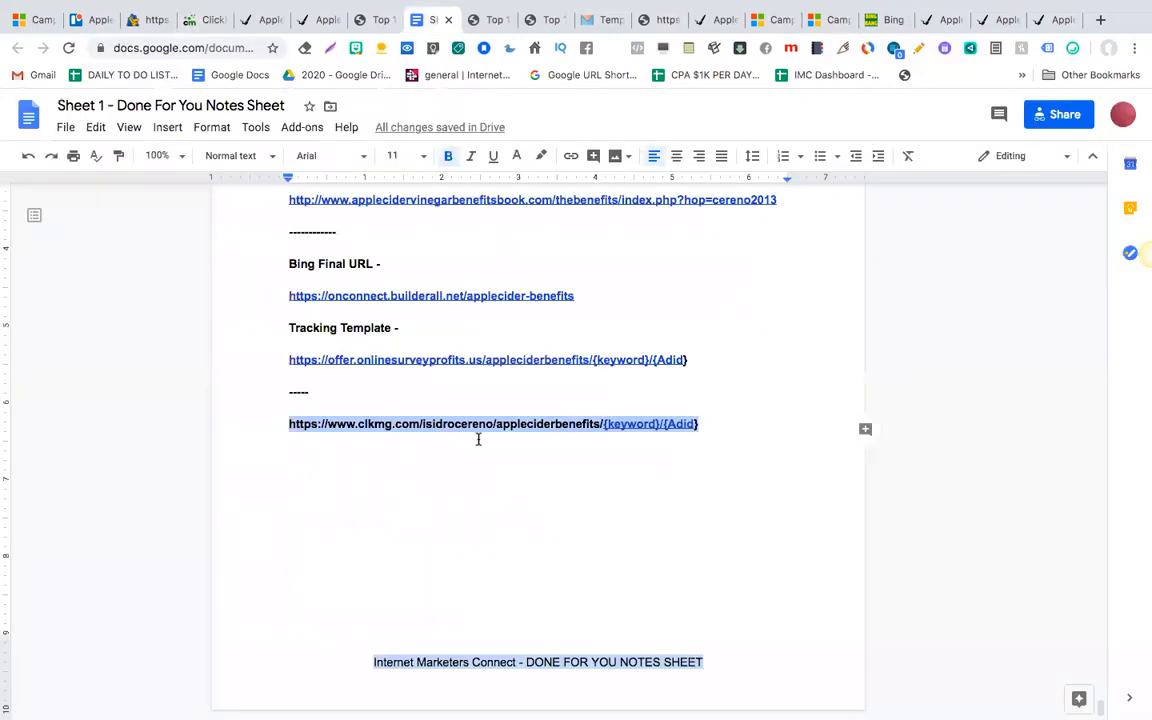
Highlight the custom-domain offer.onlinesurveyprofits.us tracking template link in the notes sheet in light red.
scroll(478, 440, up, 2)
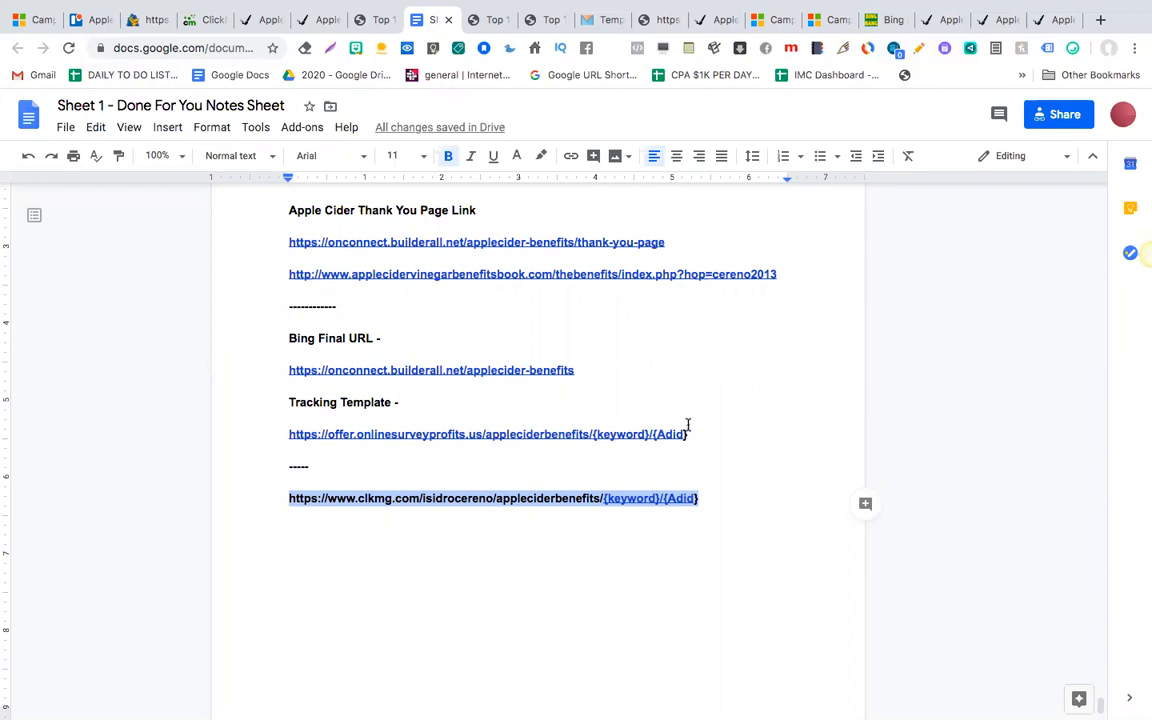
drag(688, 434, 275, 438)
click(541, 155)
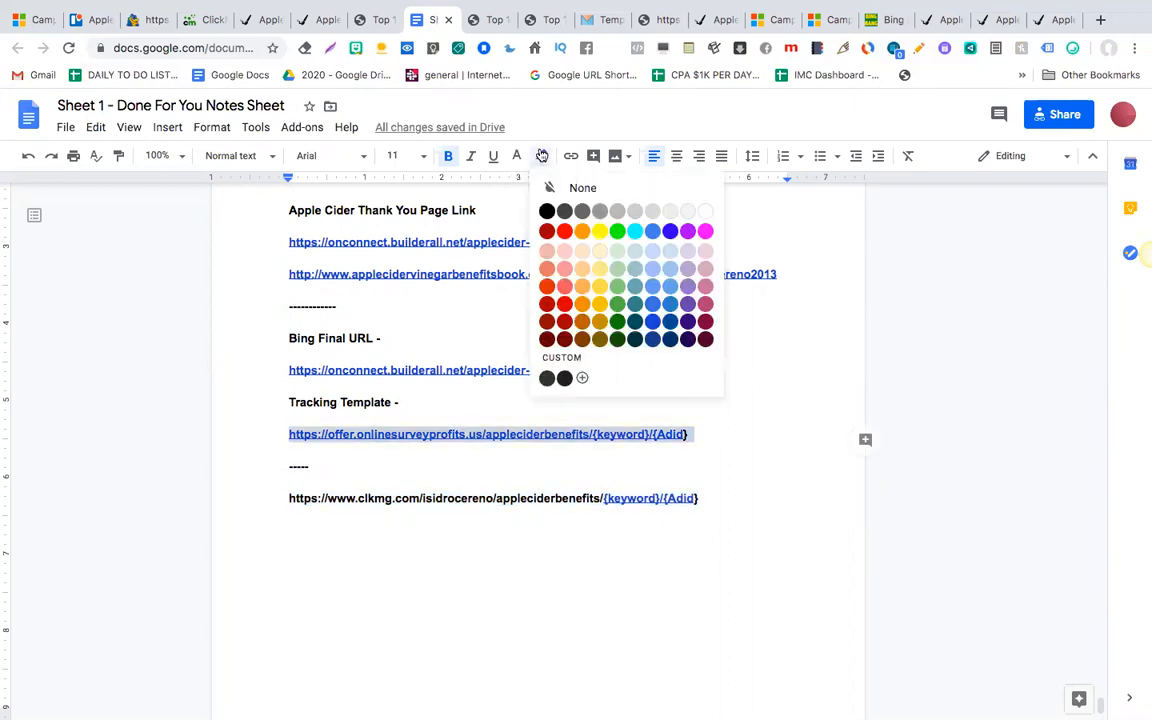
click(547, 250)
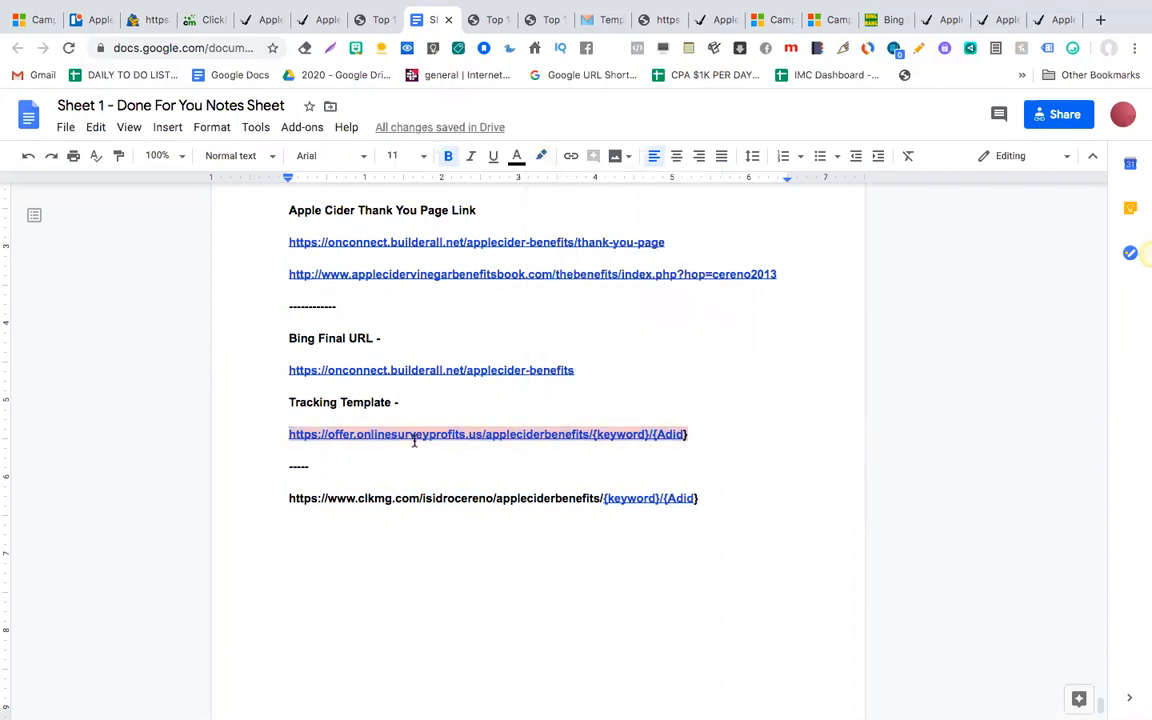
Label the dashed separator line above the clkmg.com link "Default Click Magick Link below---".
click(408, 495)
text(Default Click )
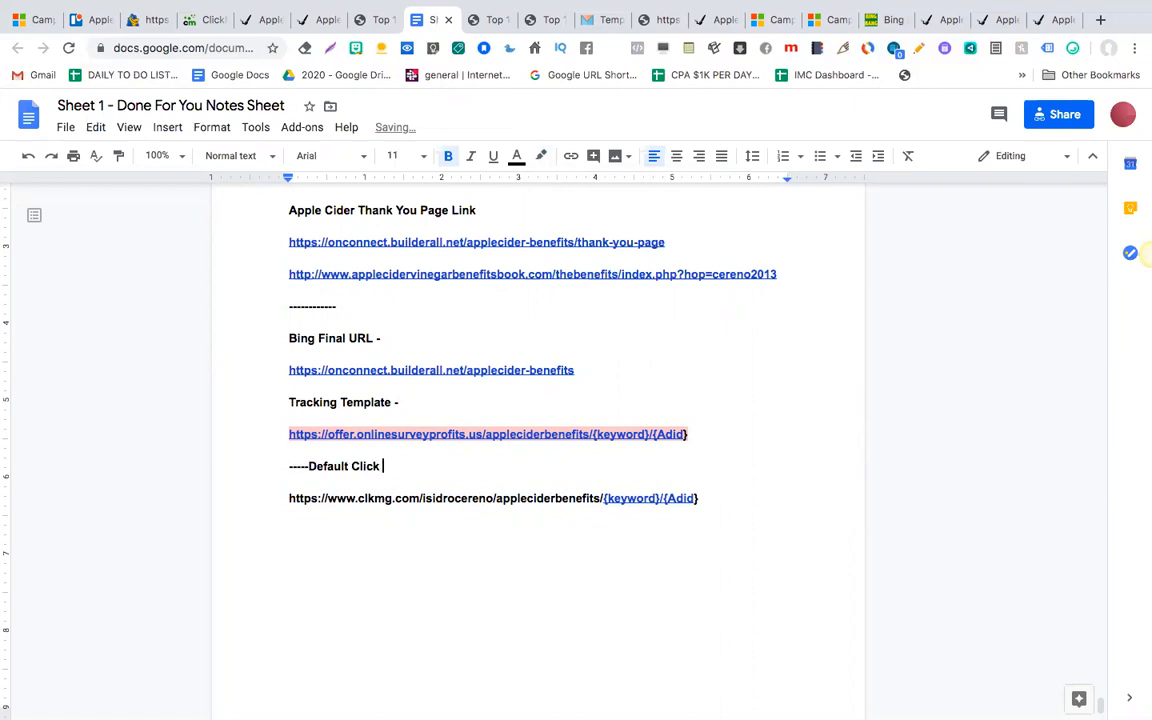
text(Magick Link below----)
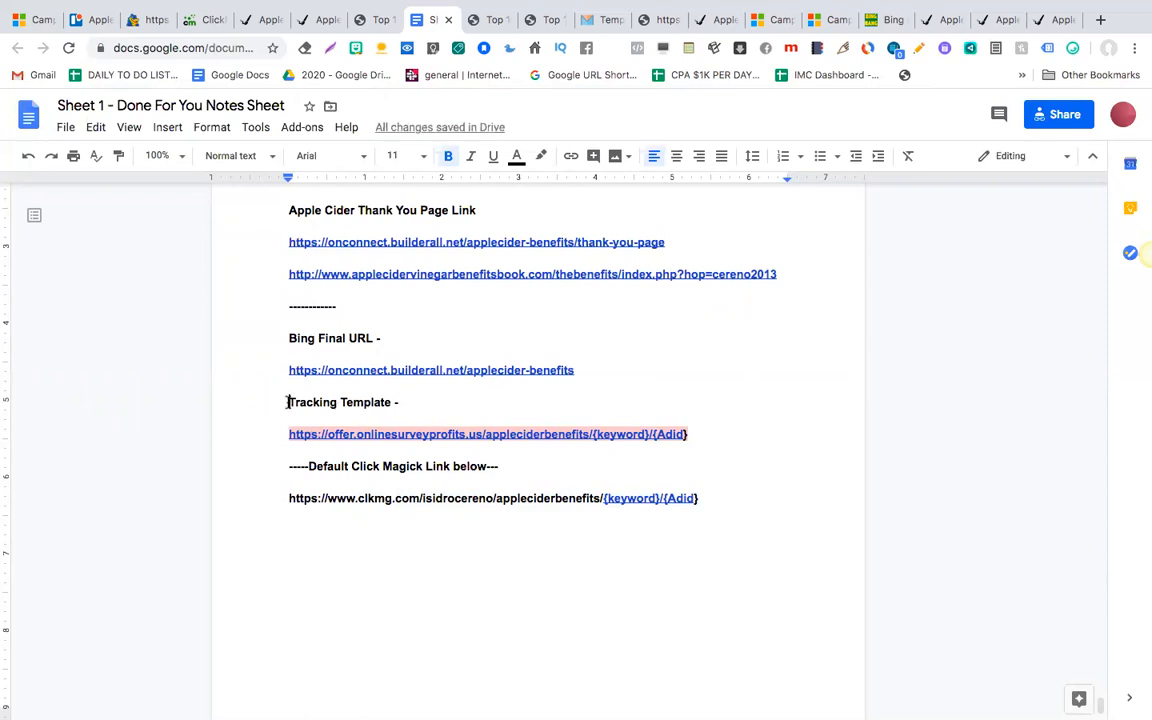
Prefix the Tracking Template heading with "Custom Domain Click Magick Link which did not work in the Domain Checking System of Bing".
text(Custom Domain Clic)
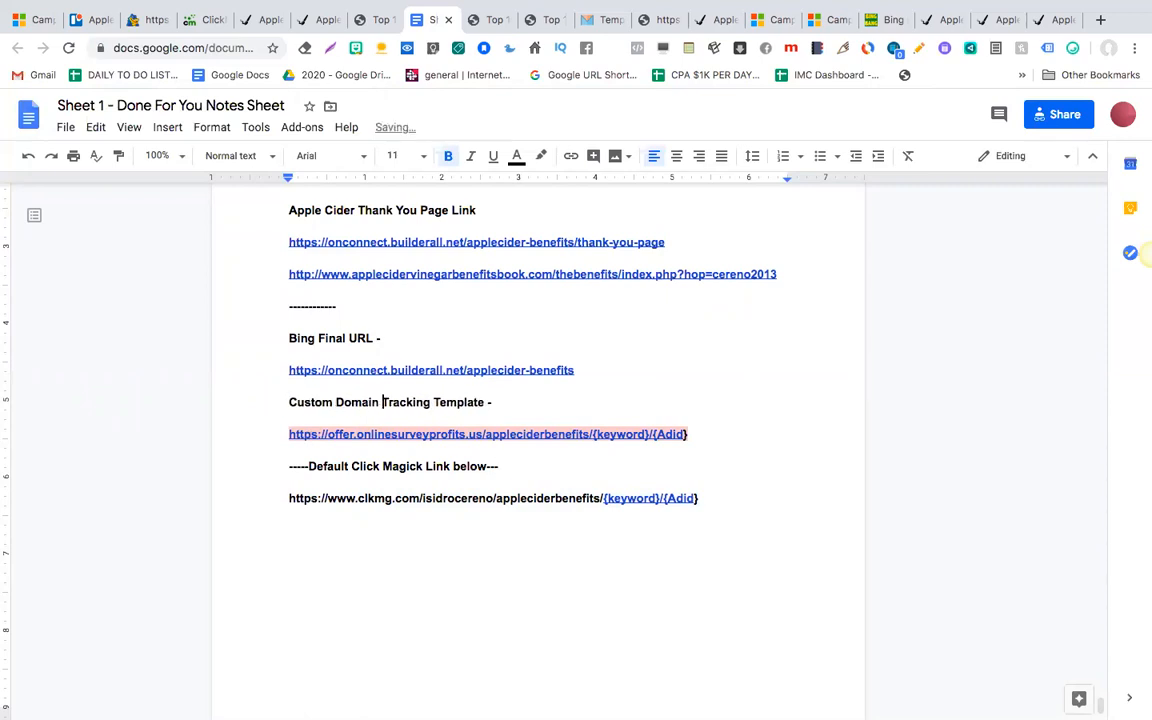
text(k Magick k)
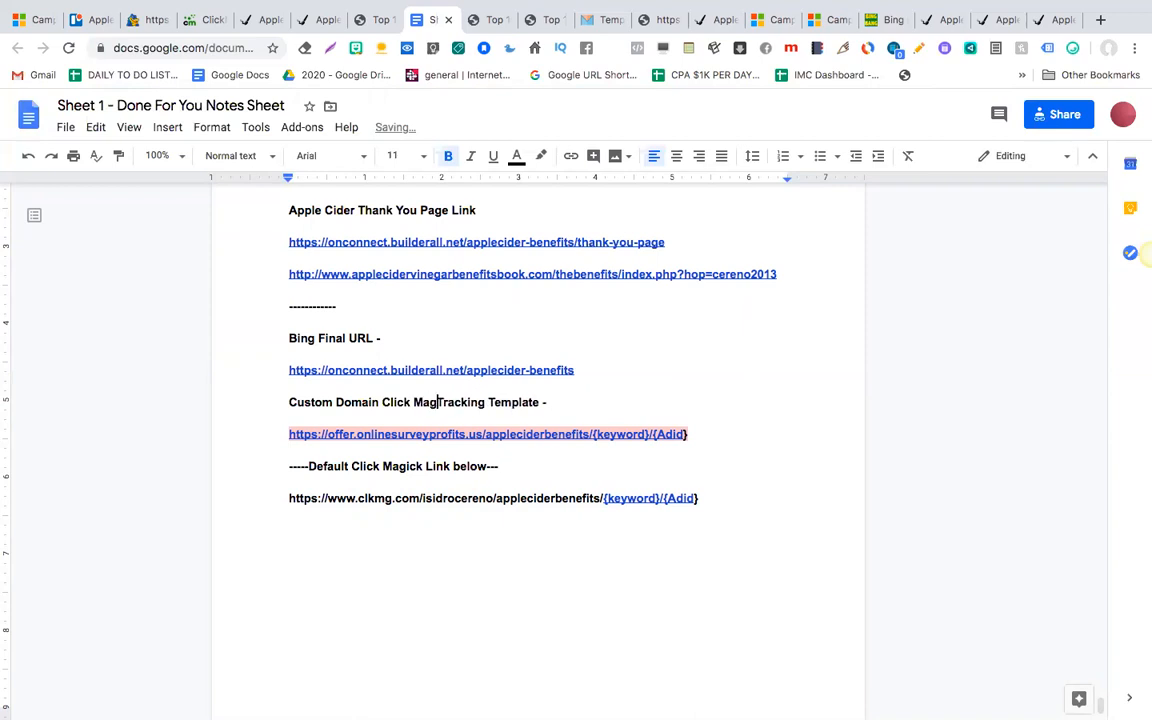
text(Lin)
key(BackSpace)
key(BackSpace)
key(BackSpace)
key(BackSpace)
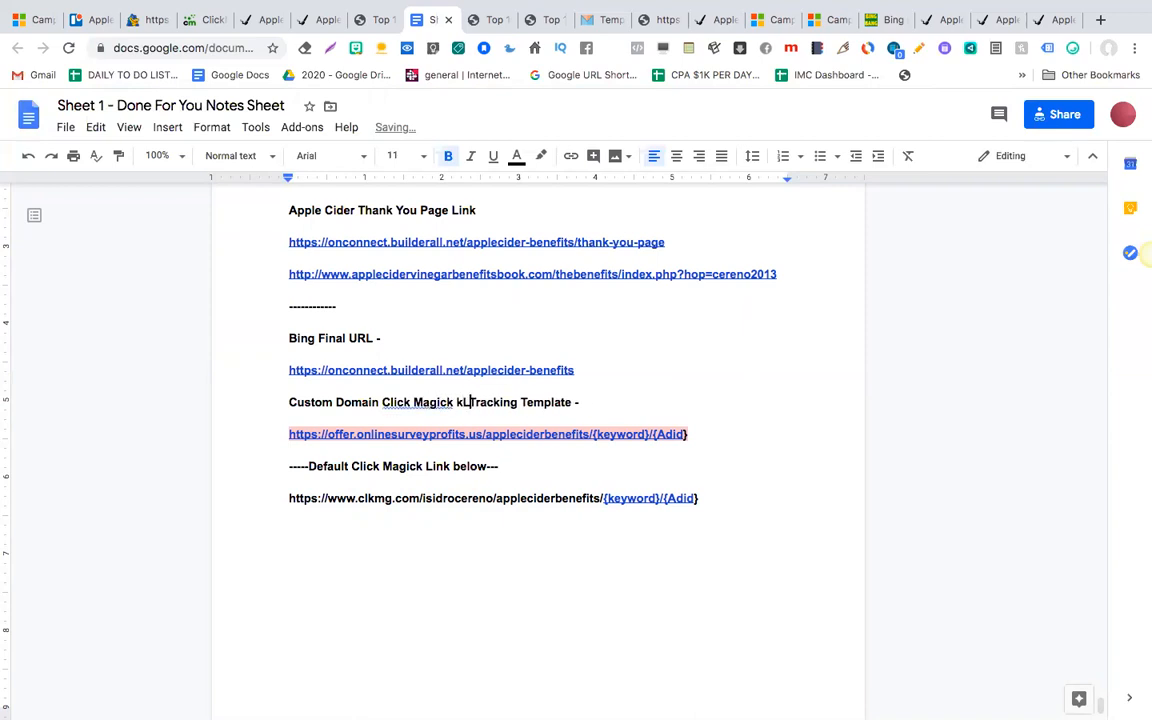
text(Link which did )
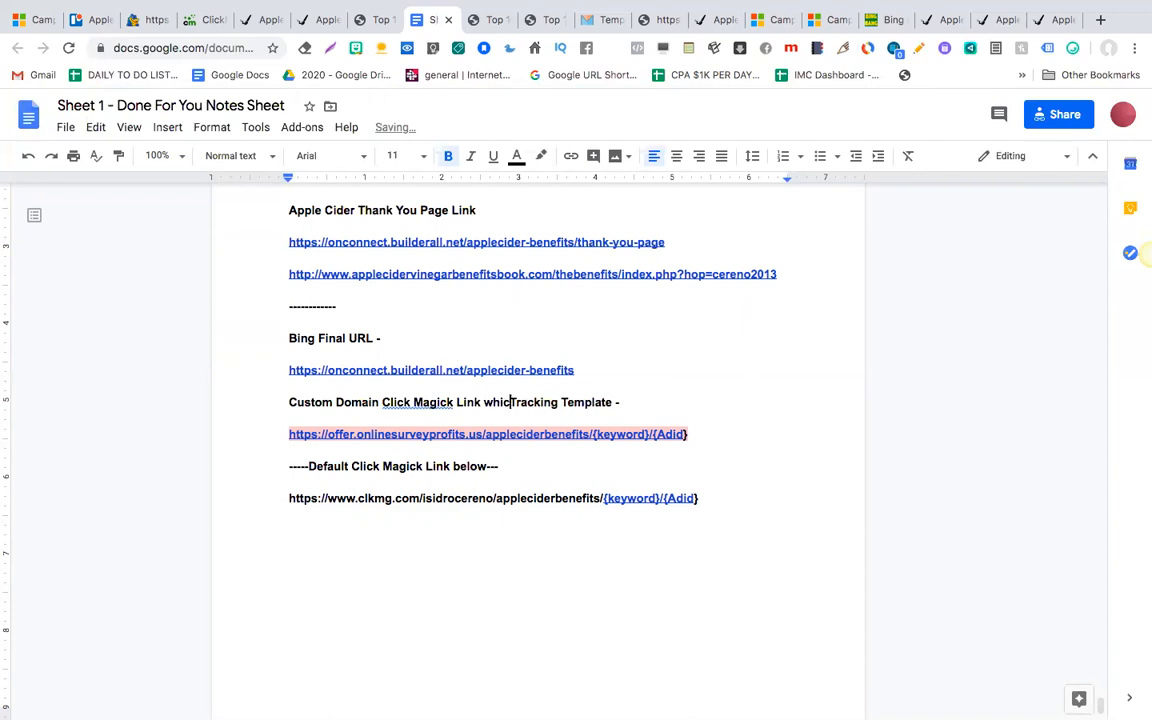
text(not work i)
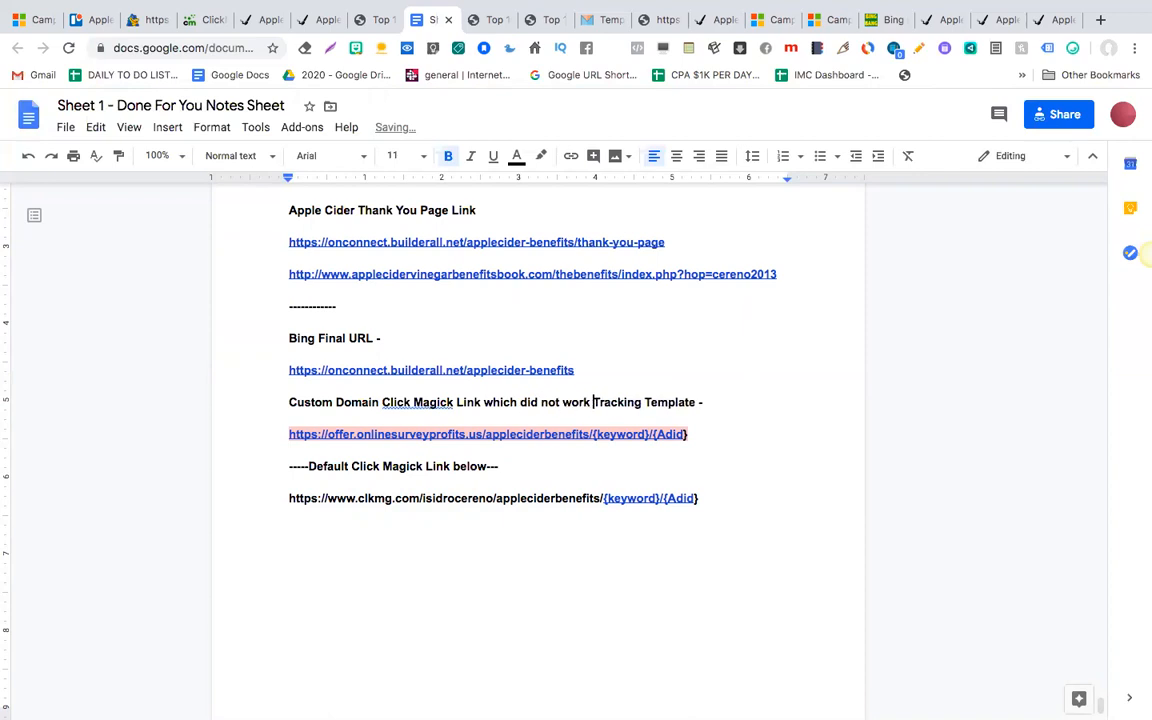
text(n the Do)
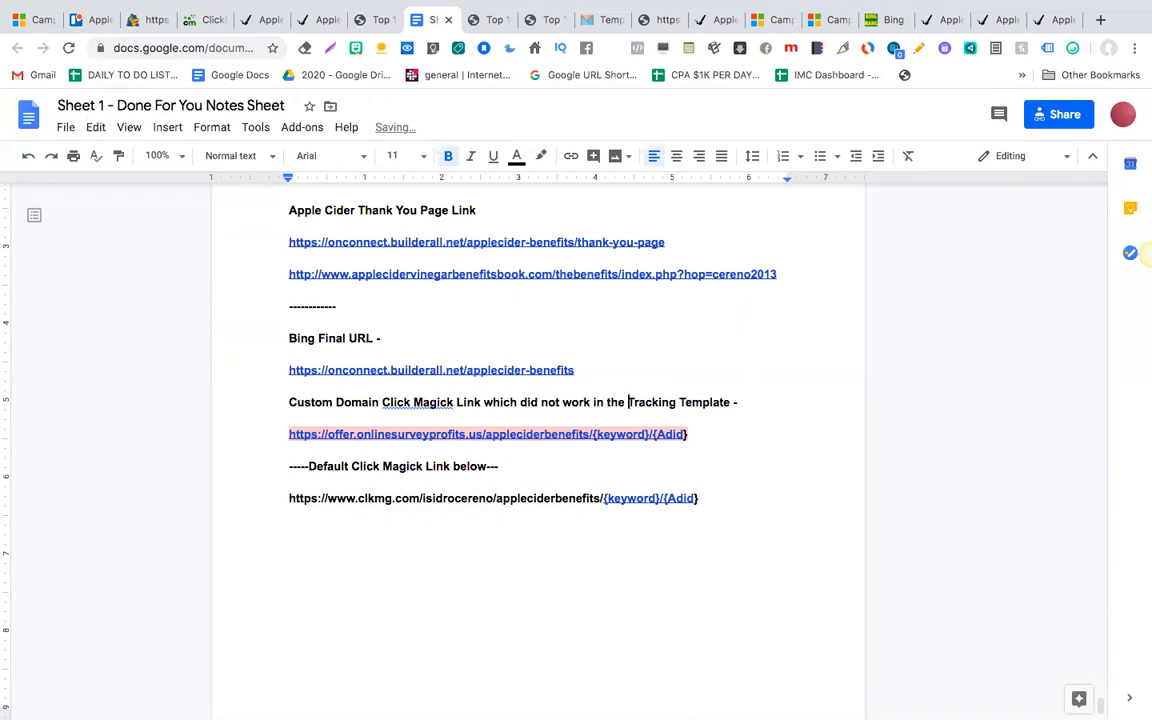
text(main Checking S)
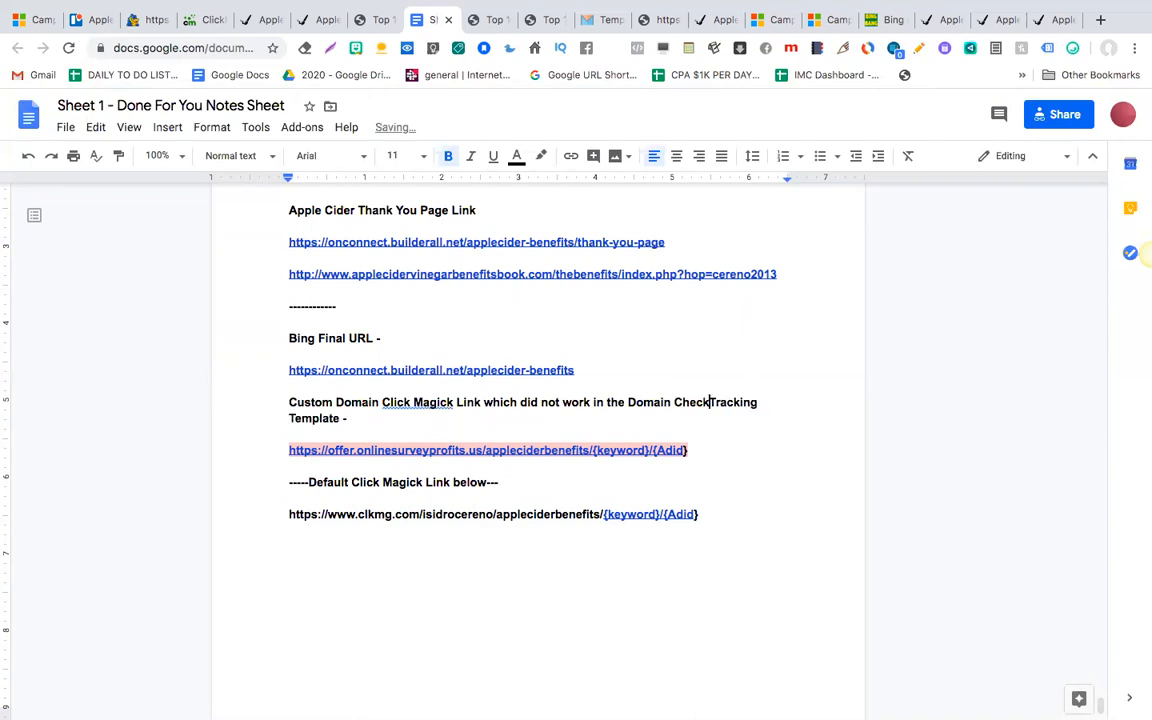
text(ystem o)
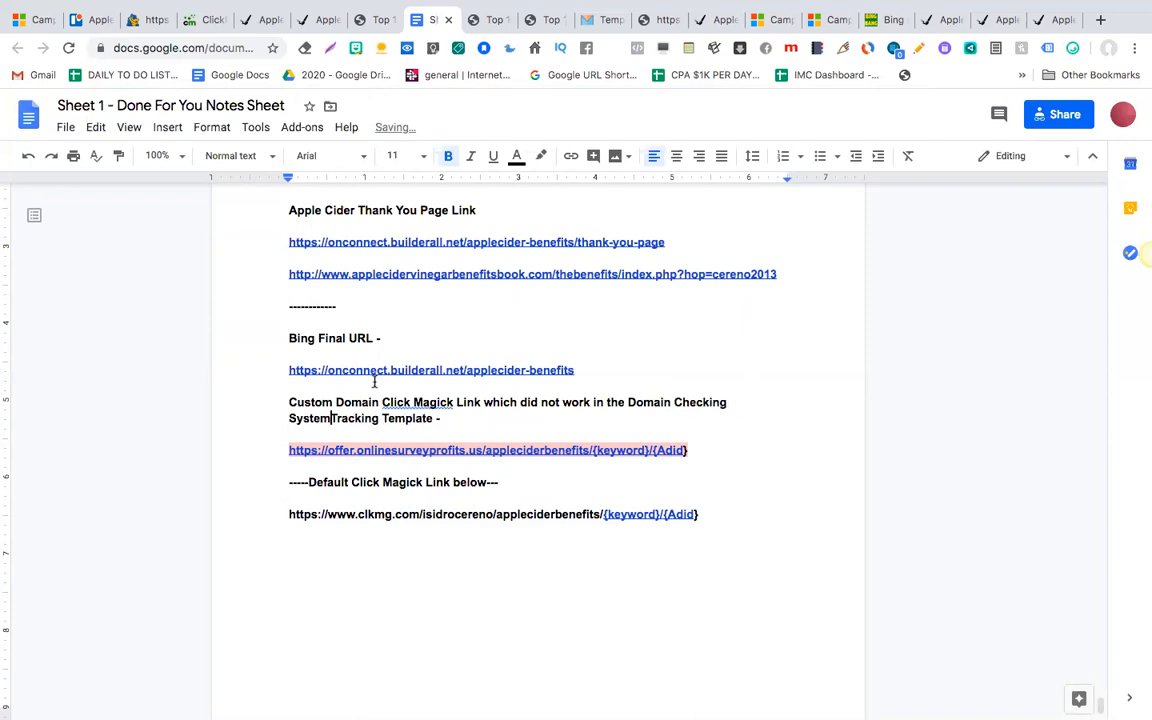
text(f Bing)
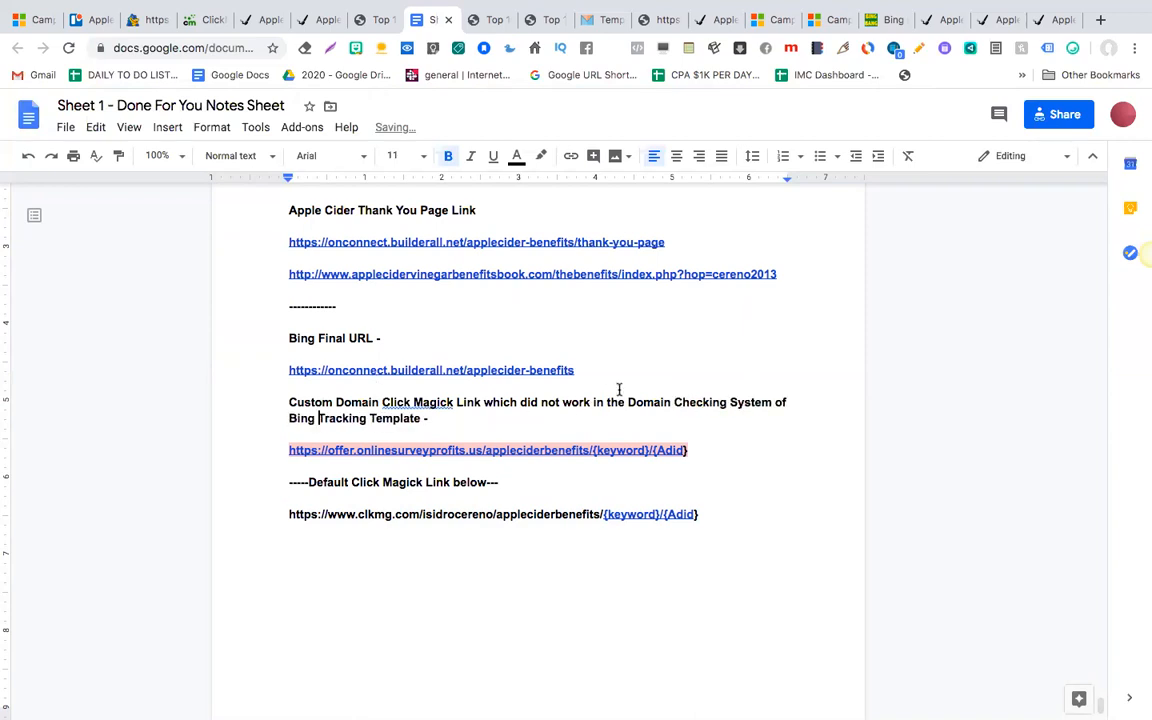
Replace the word "Checking" with "Matching" in the custom domain heading.
triple_click(680, 402)
double_click(680, 402)
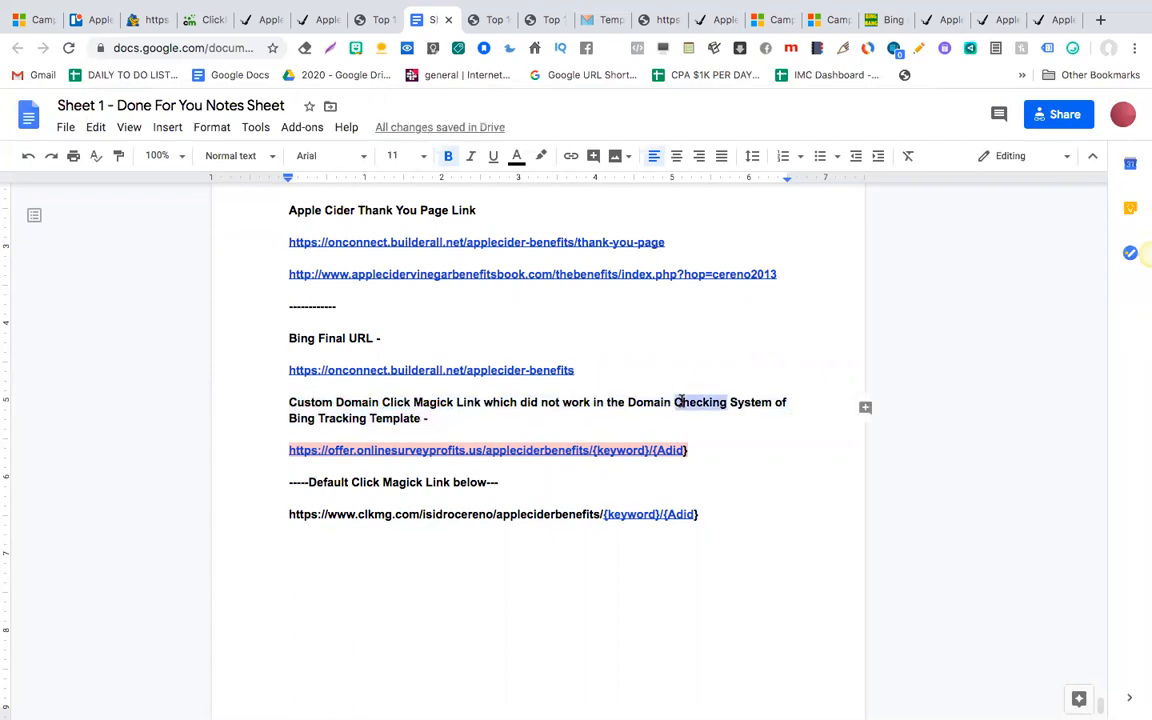
text(Matching)
Append "But This Default Link Worked" to the end of the Default Click Magick Link line.
click(514, 486)
text(But Thi)
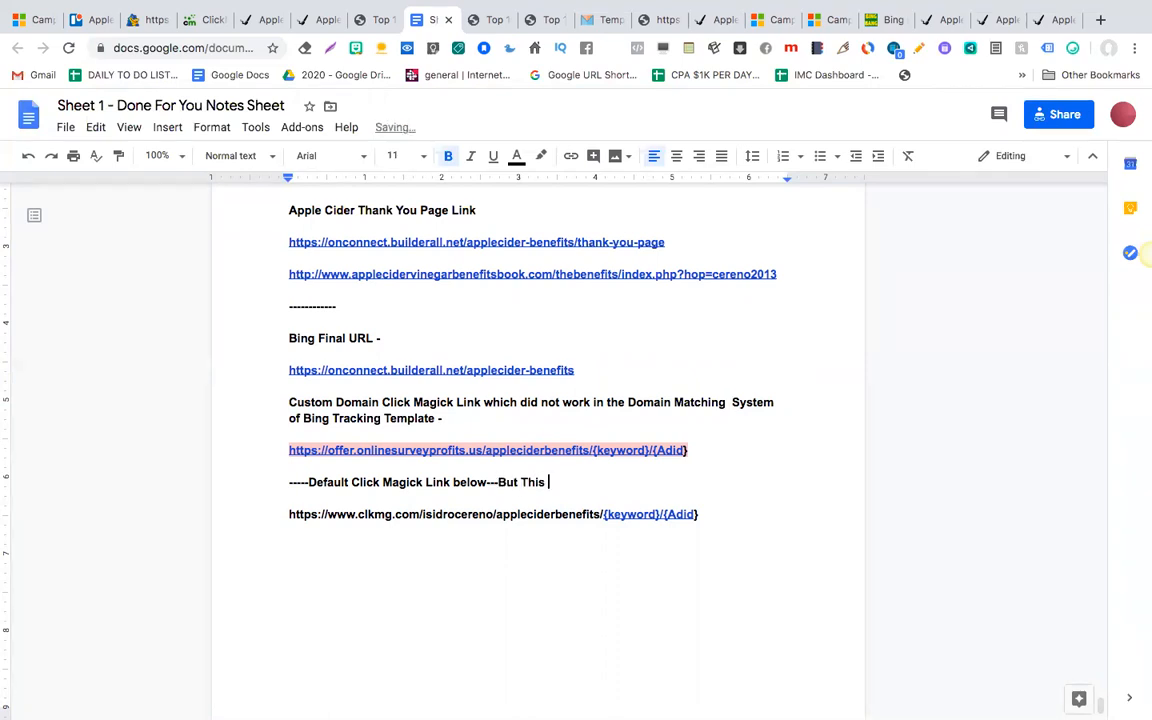
text(s Default Link Worked)
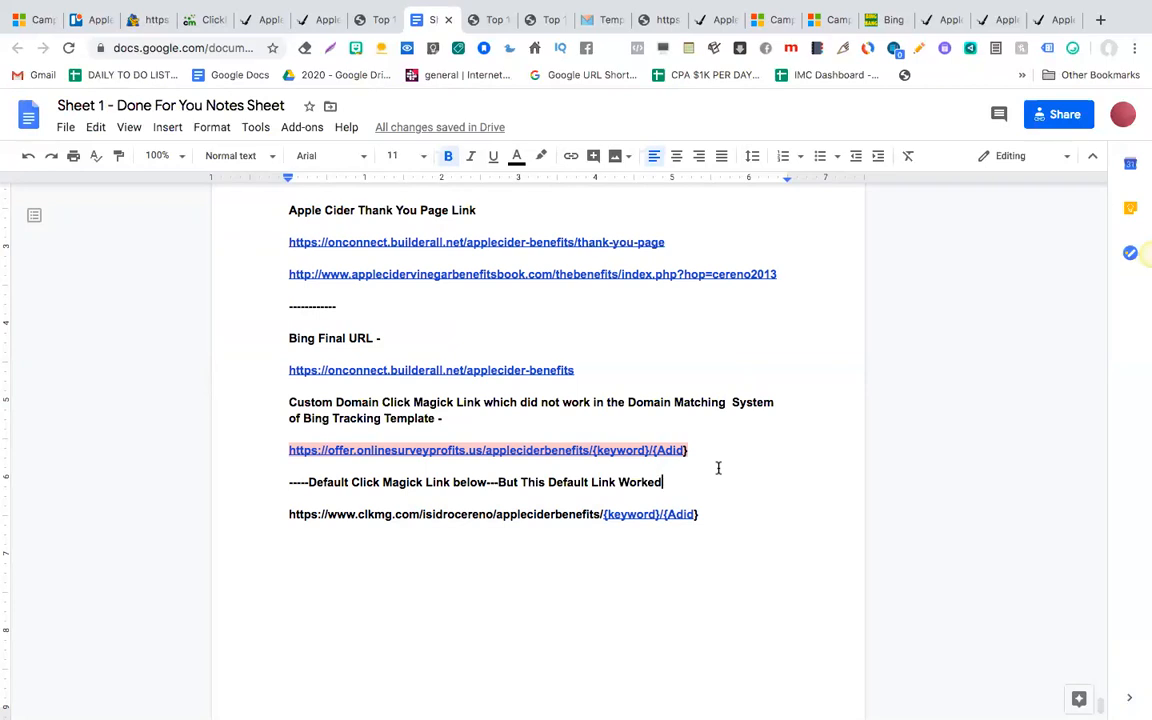
Return to Microsoft Advertising, save the ad with its clkmg.com tracking template, and continue to the Budget & bids stage.
click(829, 26)
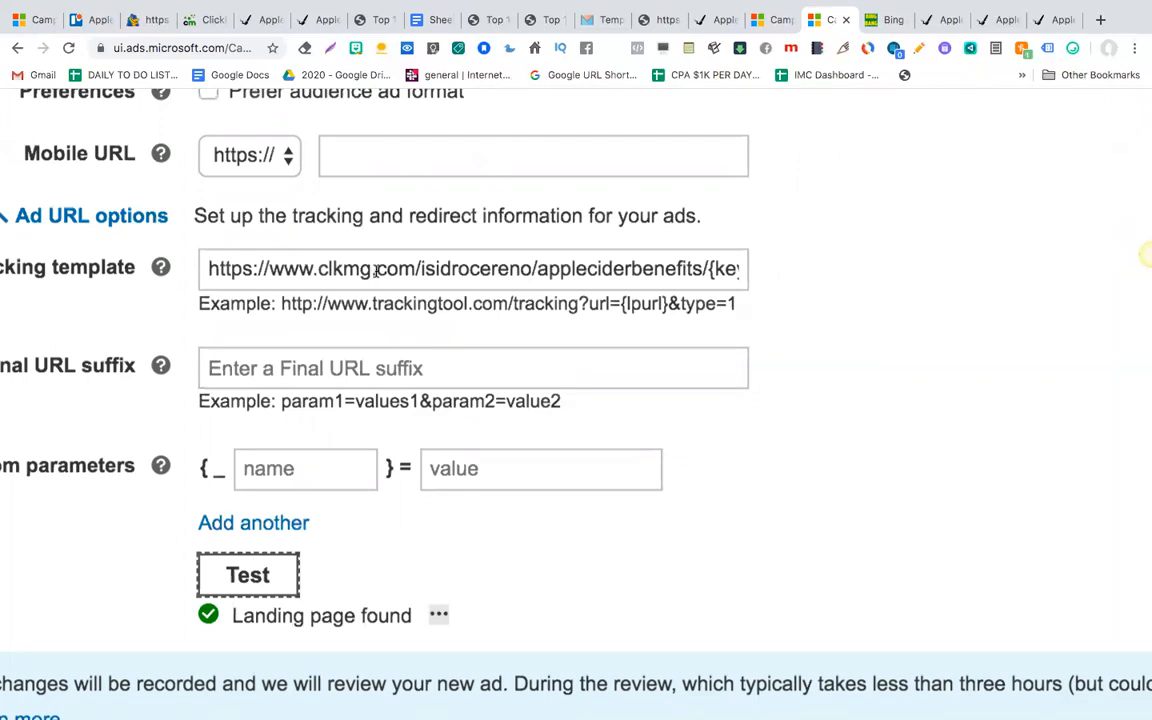
click(344, 270)
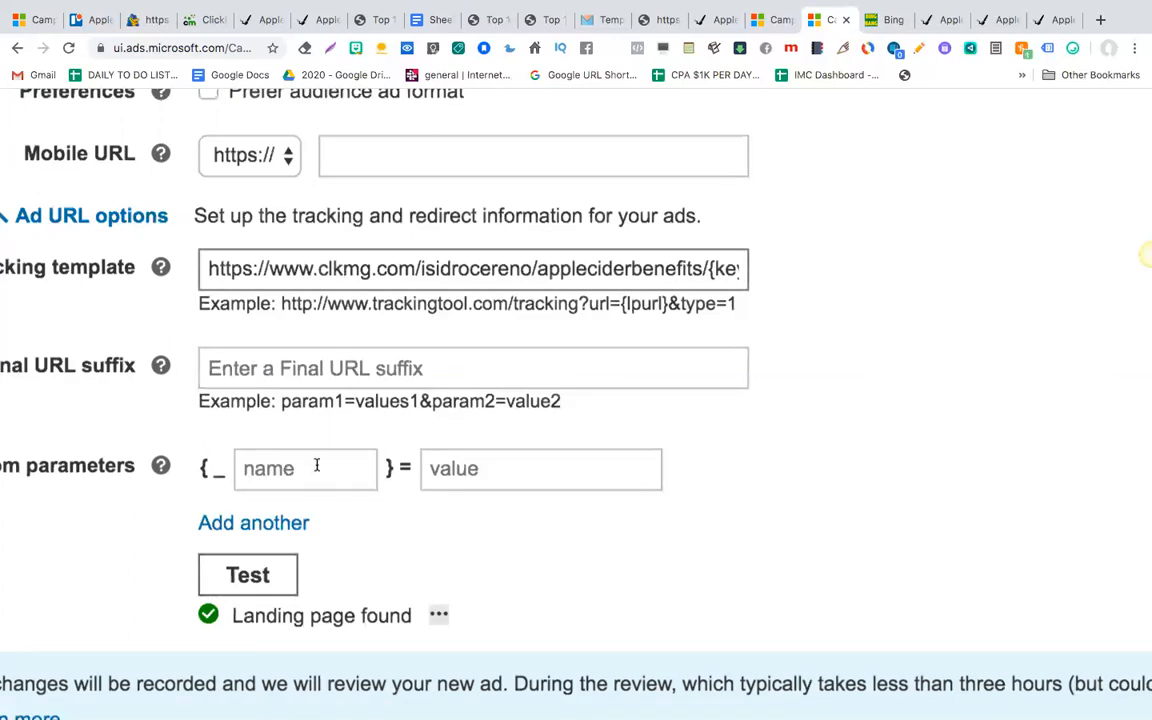
scroll(317, 467, down, 5)
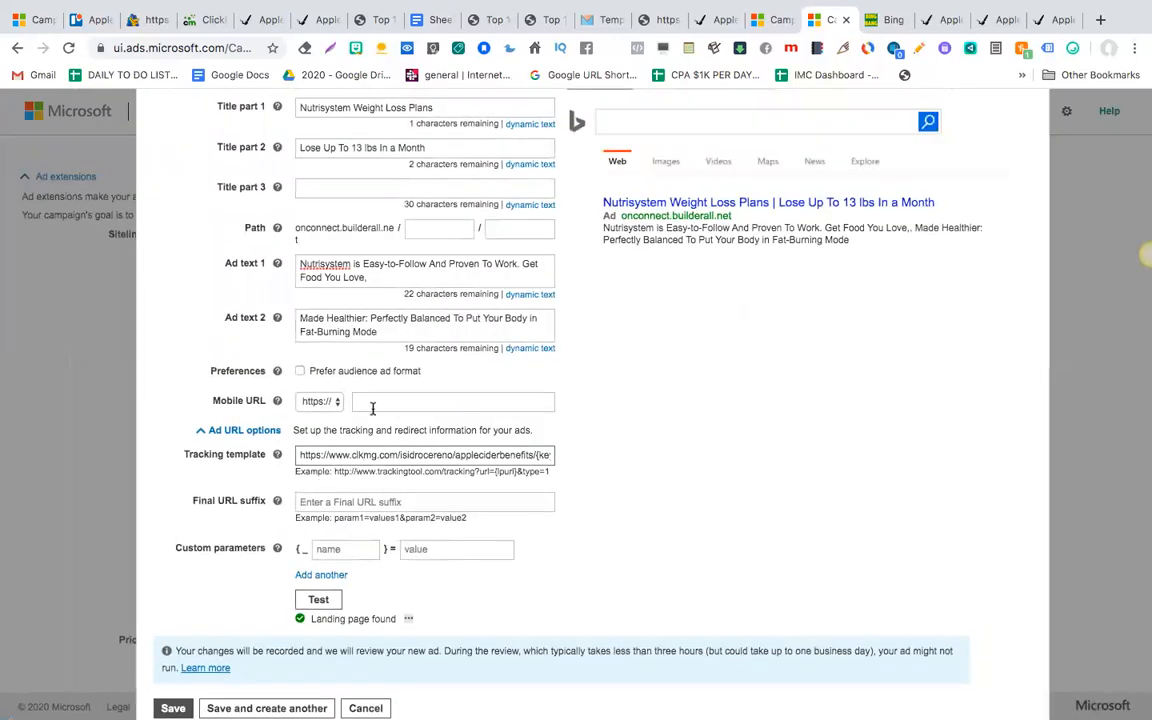
scroll(372, 408, up, 2)
scroll(326, 482, down, 3)
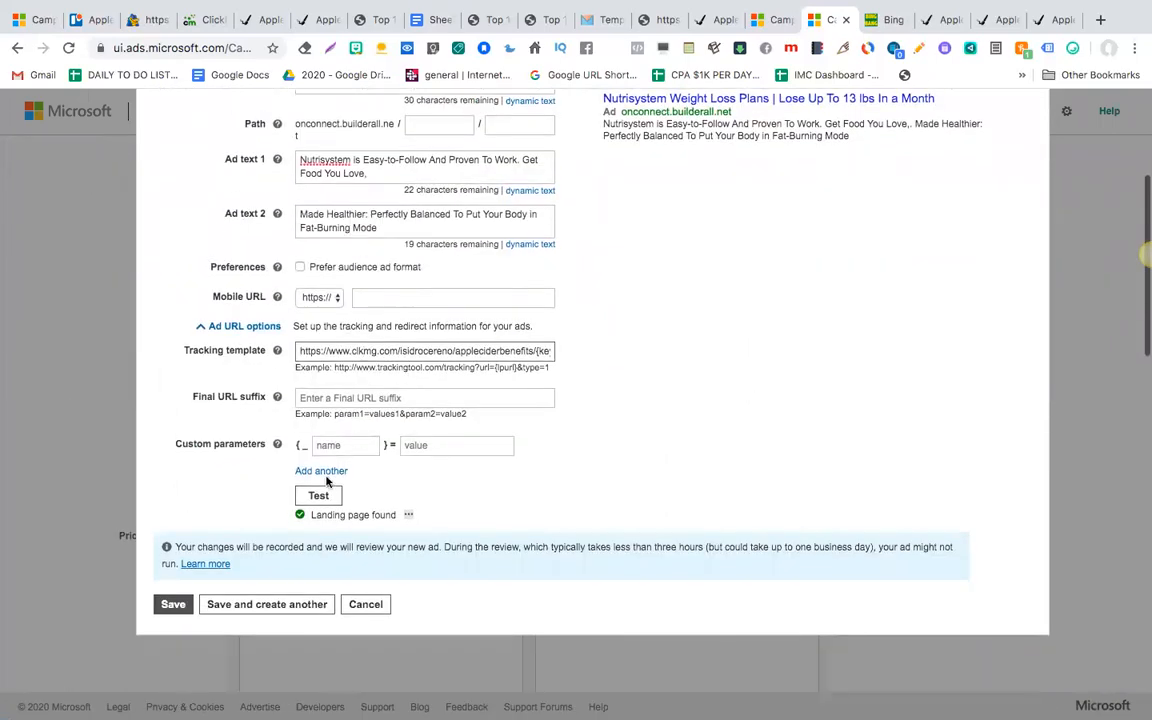
click(175, 605)
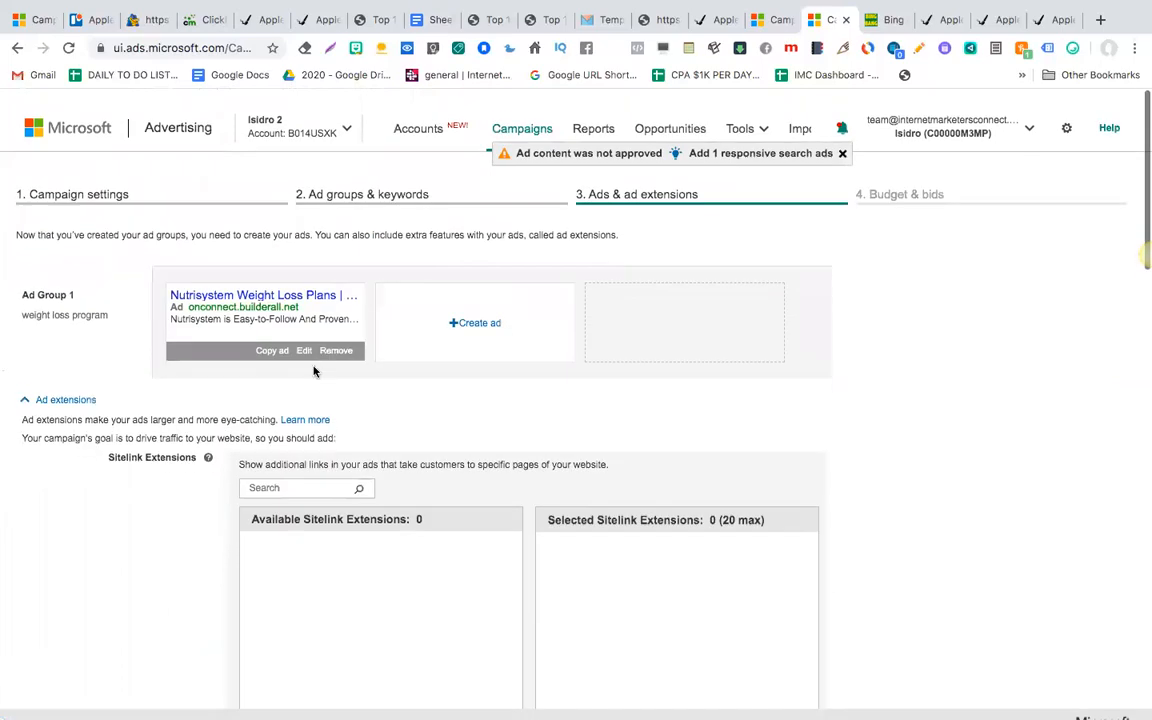
scroll(205, 453, down, 10)
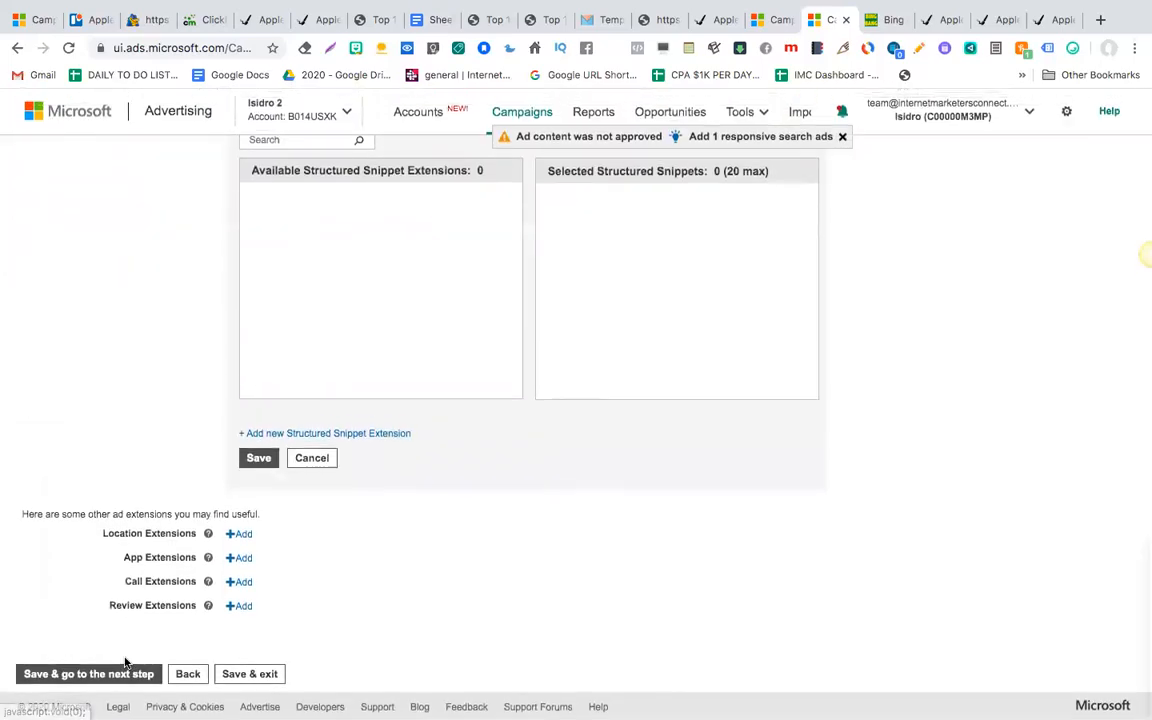
click(89, 674)
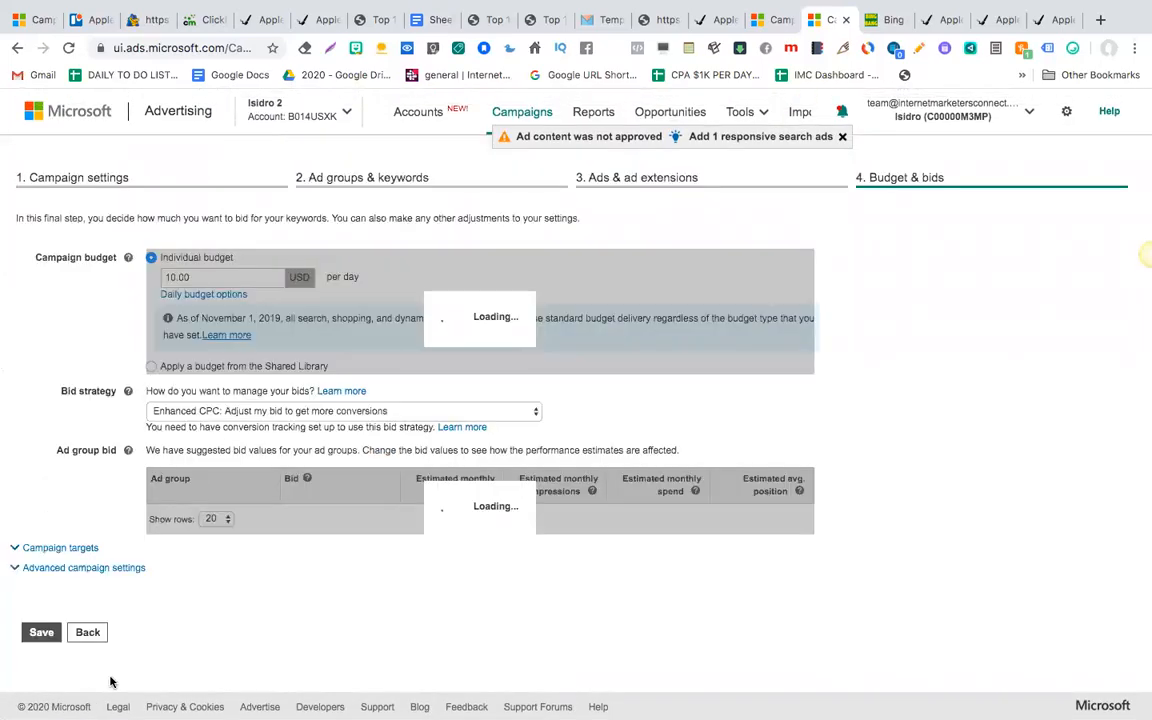
Set the bid strategy to "Manual: Use the bid I set" and the Ad Group 1 bid to 0.40 USD.
click(195, 410)
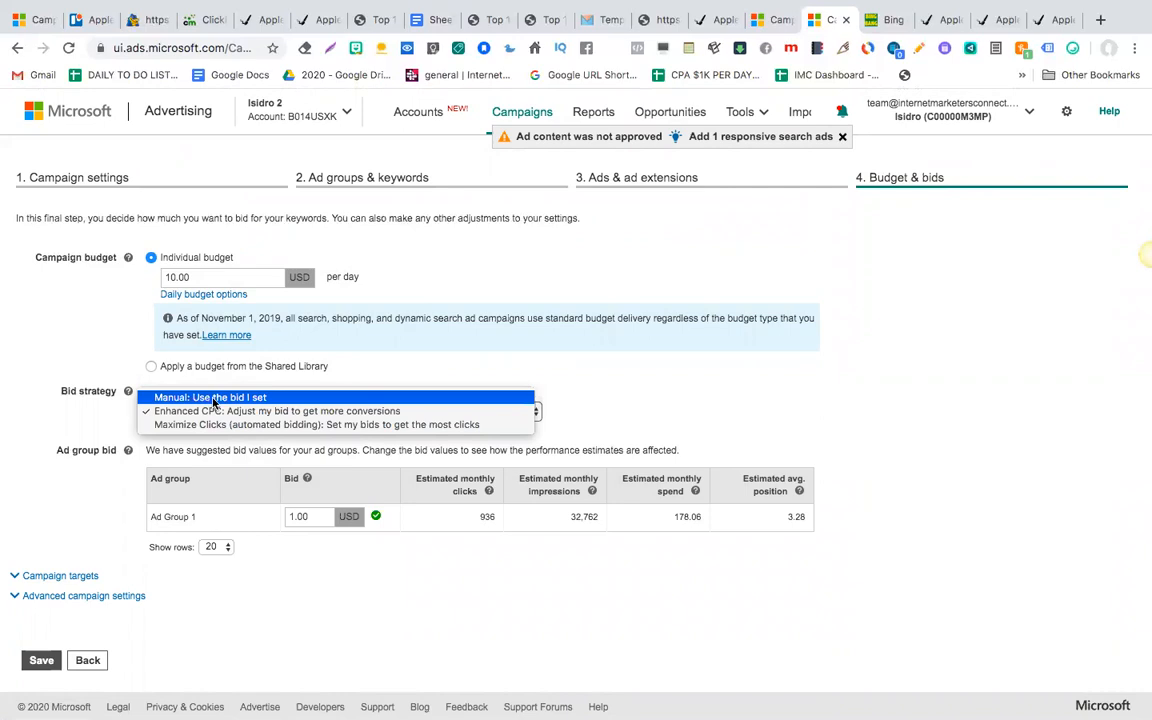
click(213, 398)
double_click(296, 504)
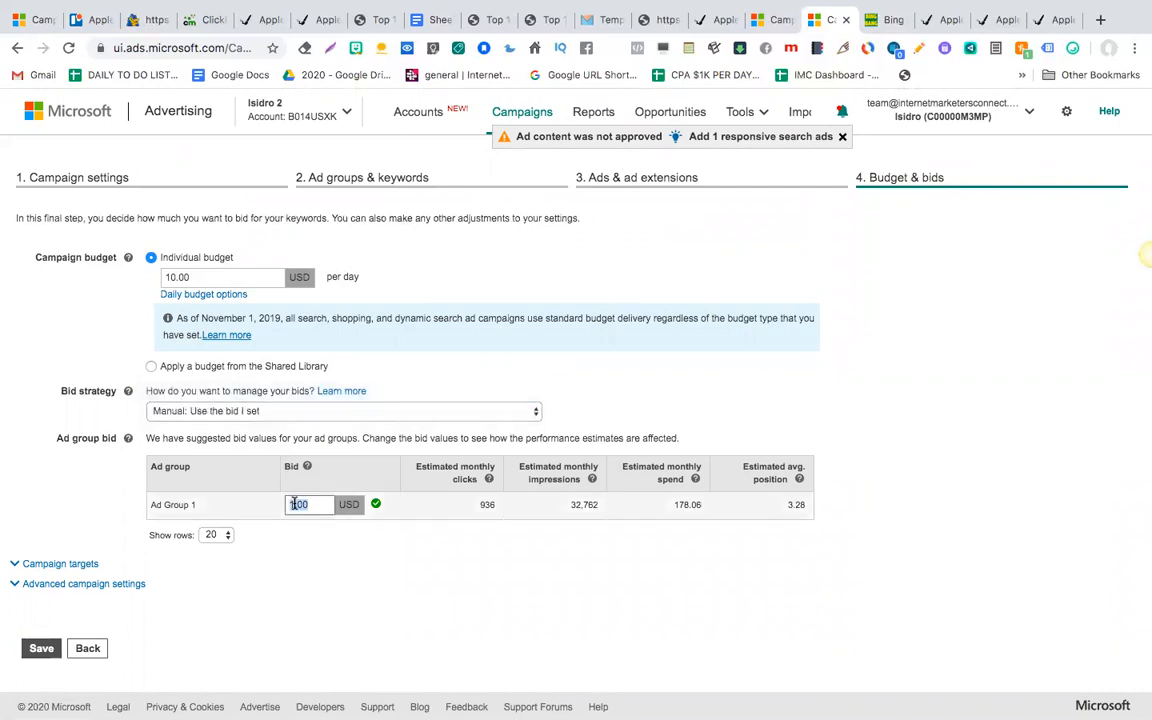
text(0)
click(54, 498)
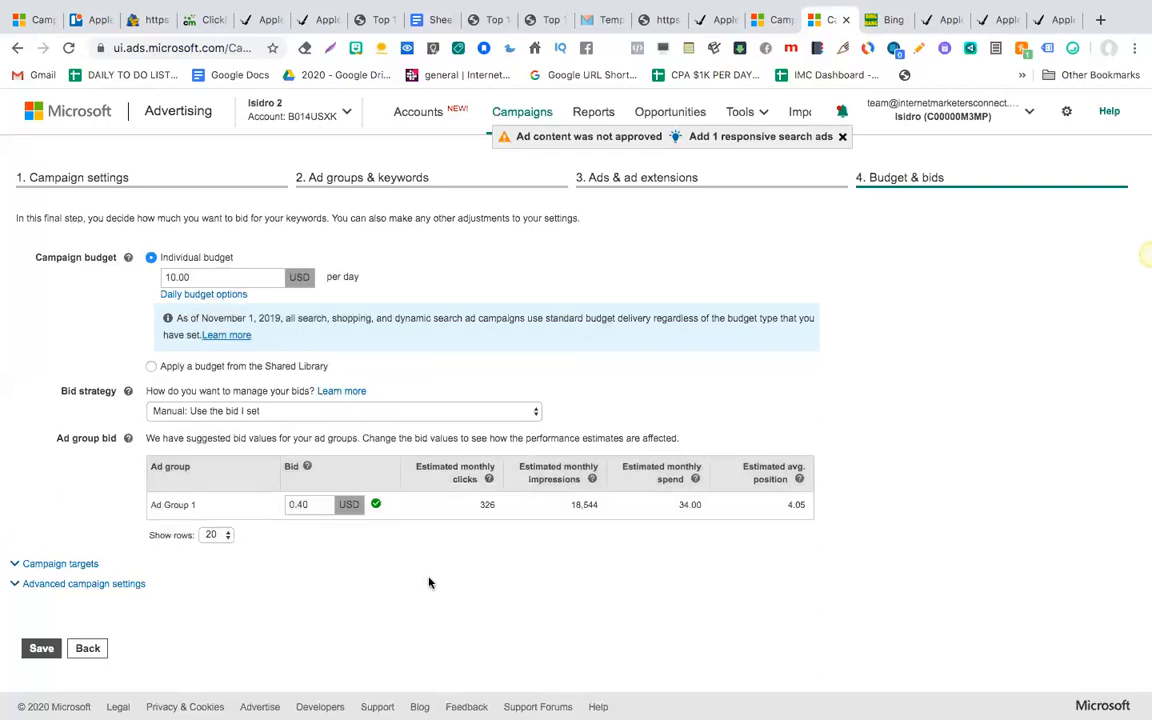
In the campaign targets, set the tablet bid adjustment to decrease by 90%.
click(60, 564)
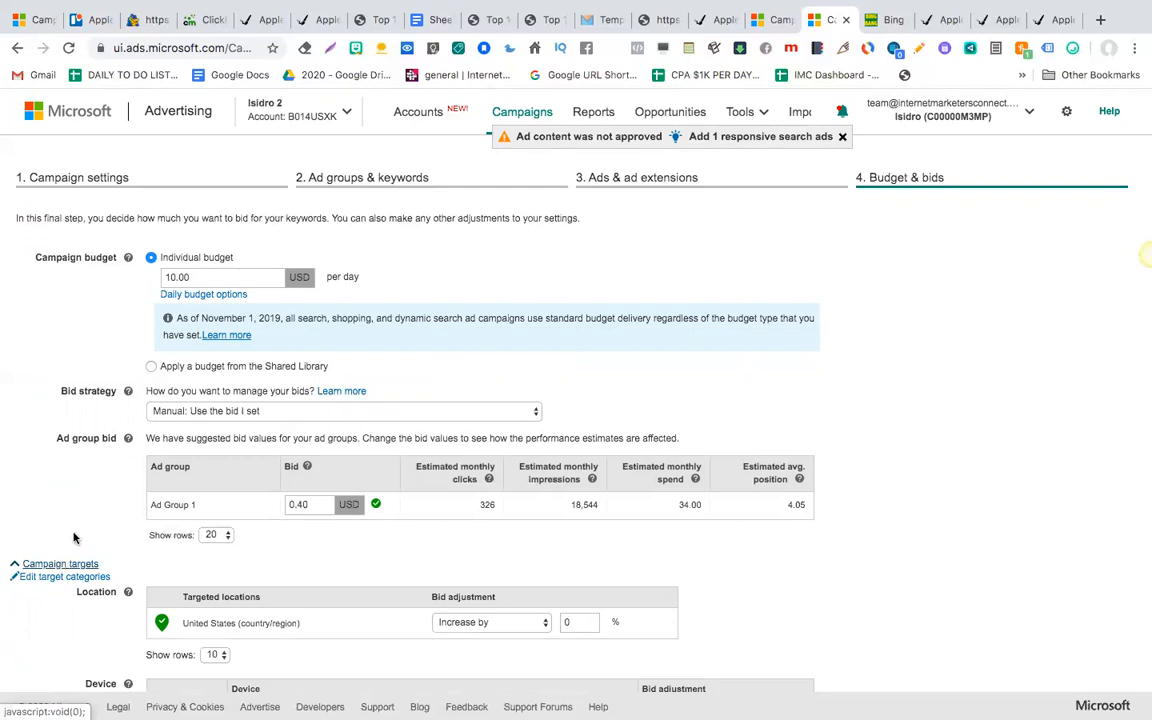
scroll(232, 424, down, 2)
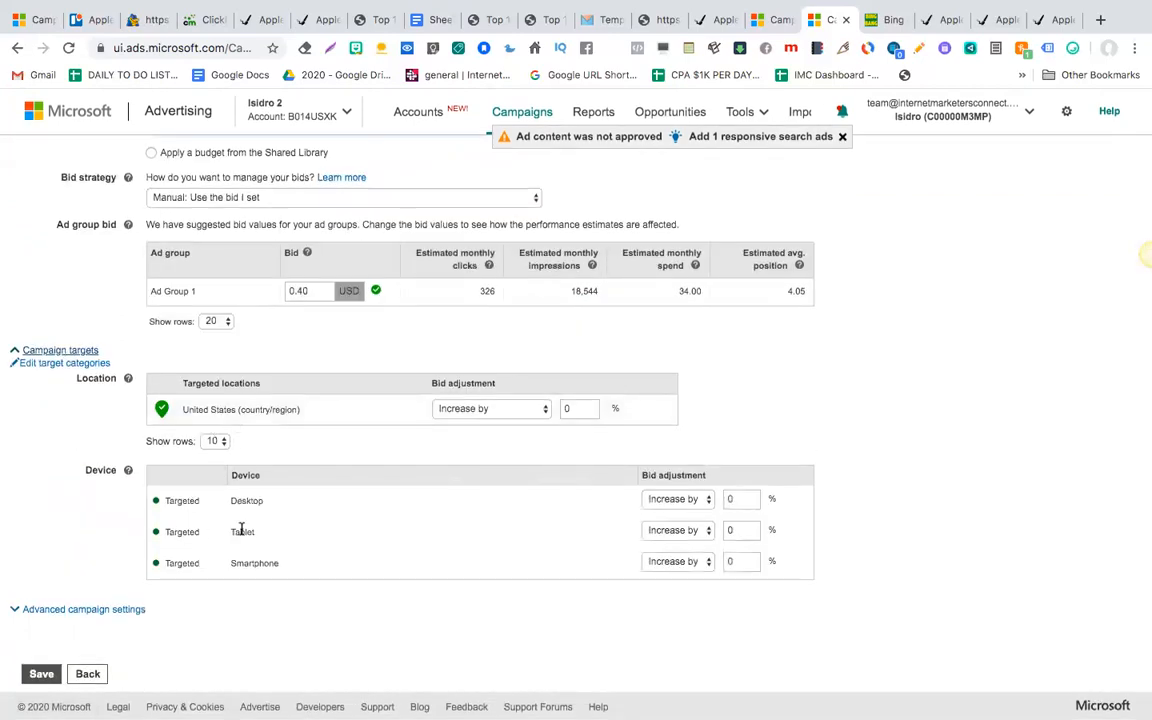
click(693, 533)
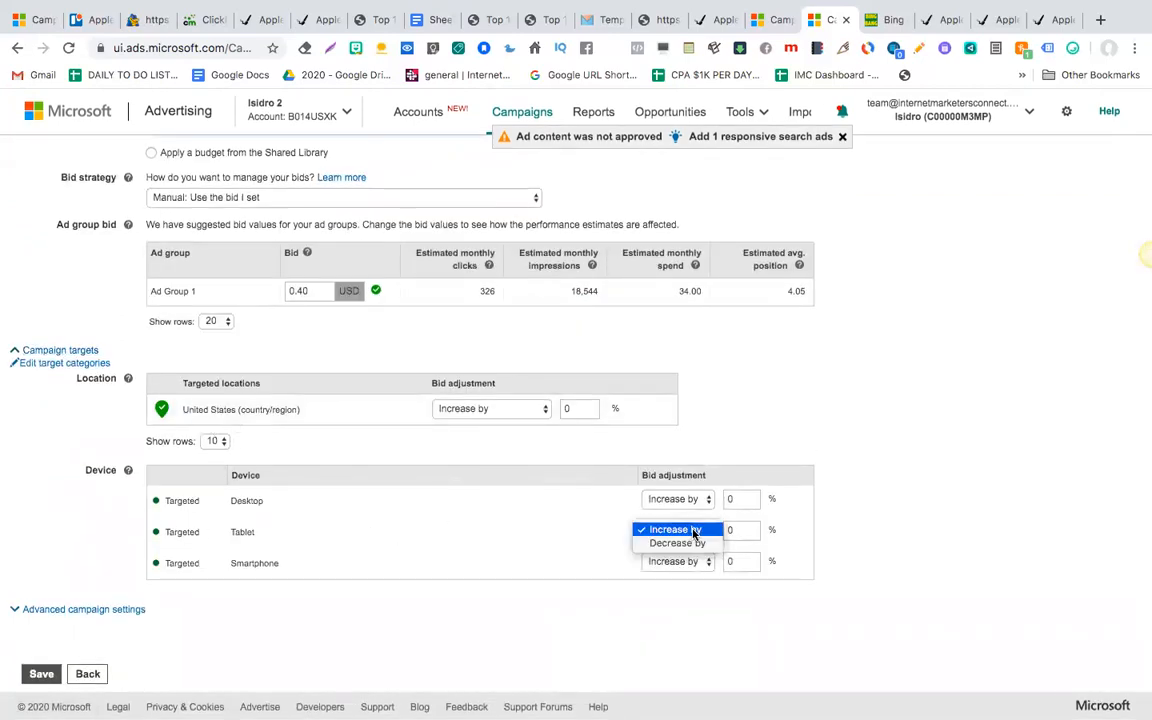
click(688, 544)
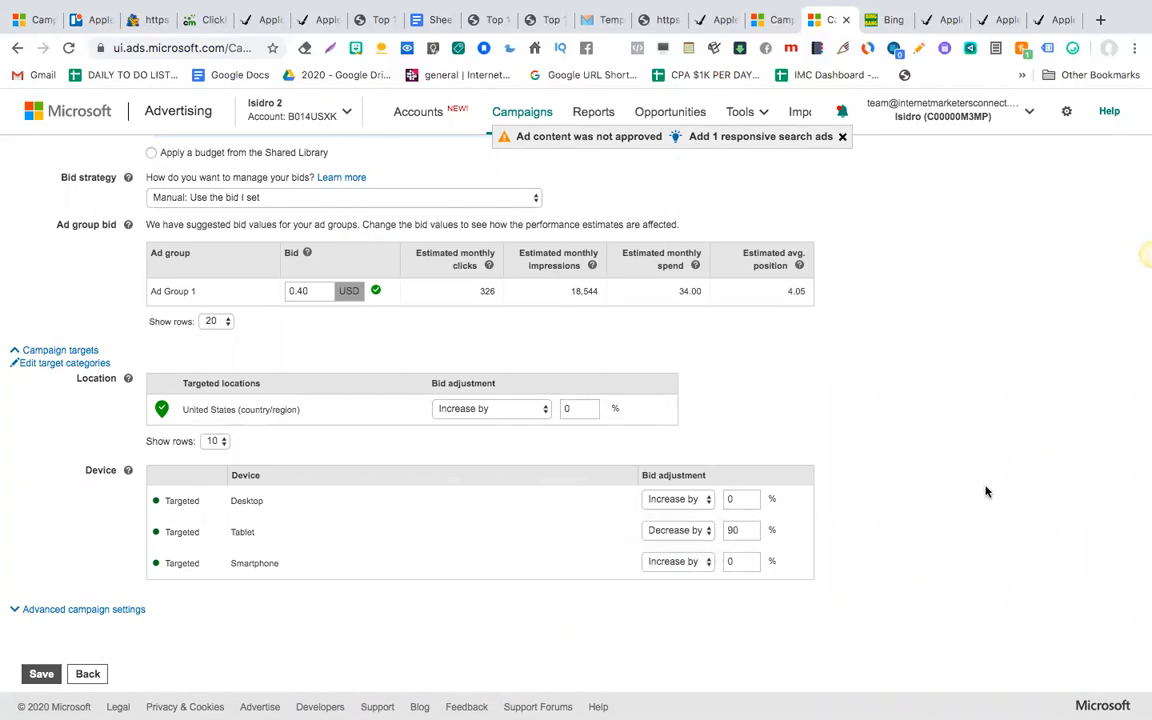
In the advanced campaign settings, set the ad schedule to end by 4/11/2021.
click(110, 609)
scroll(105, 560, down, 1)
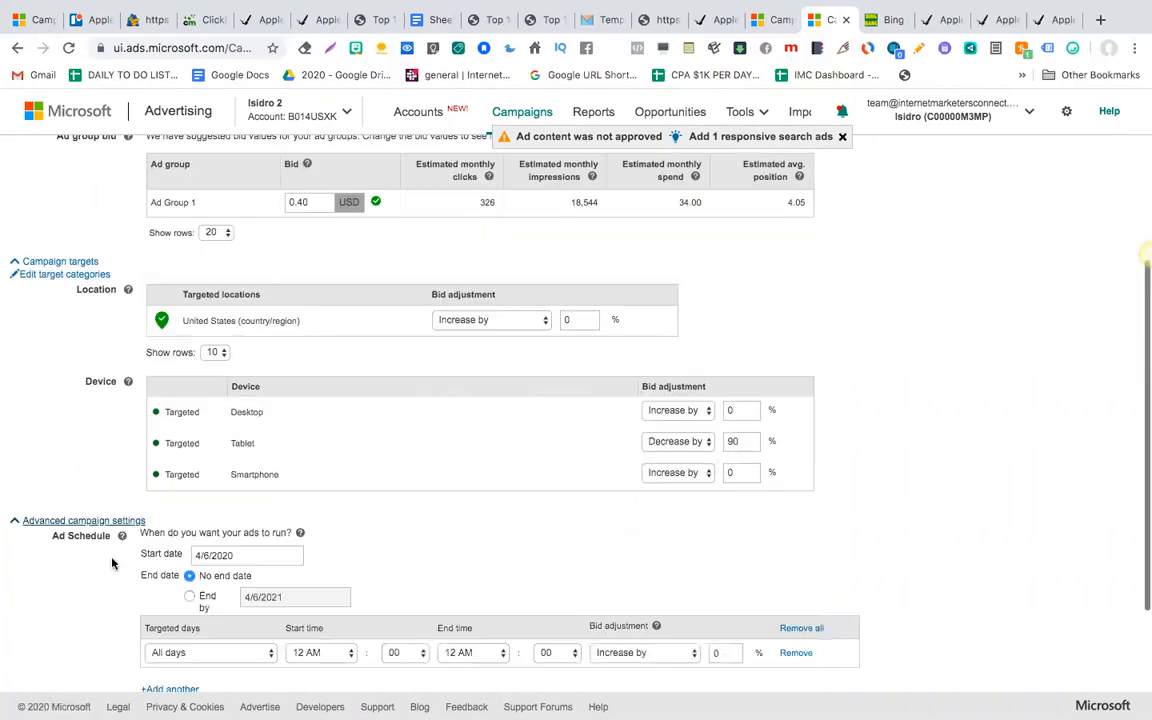
scroll(112, 563, down, 1)
scroll(172, 480, down, 1)
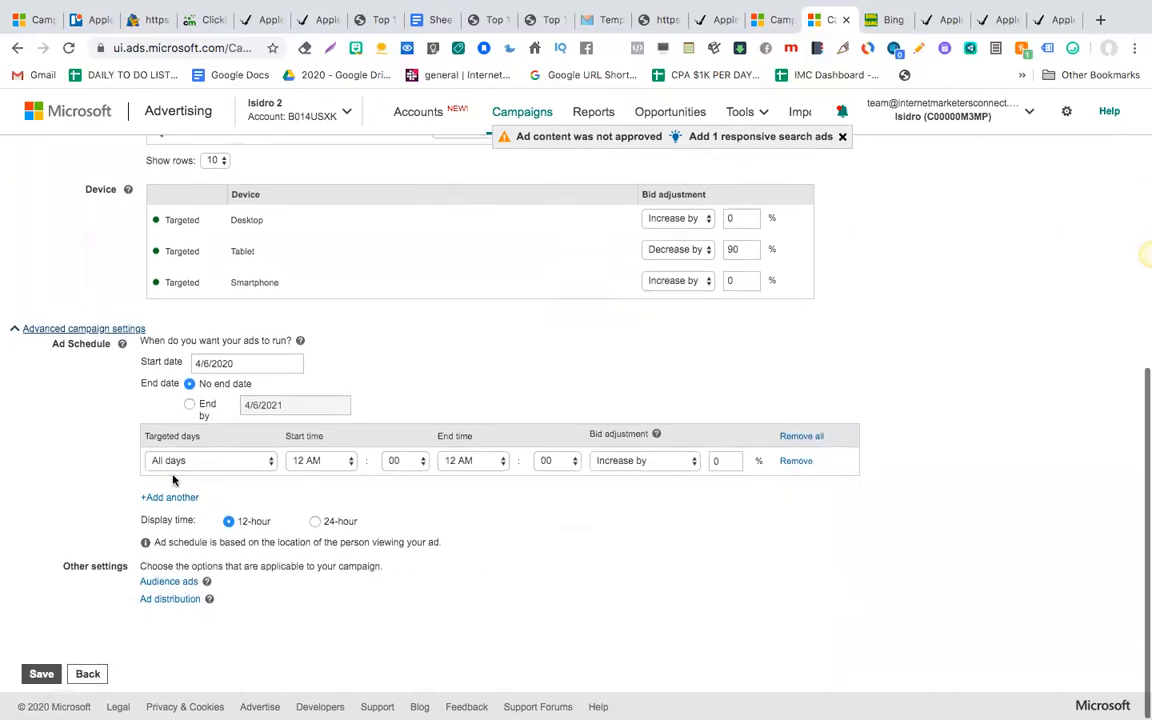
click(190, 405)
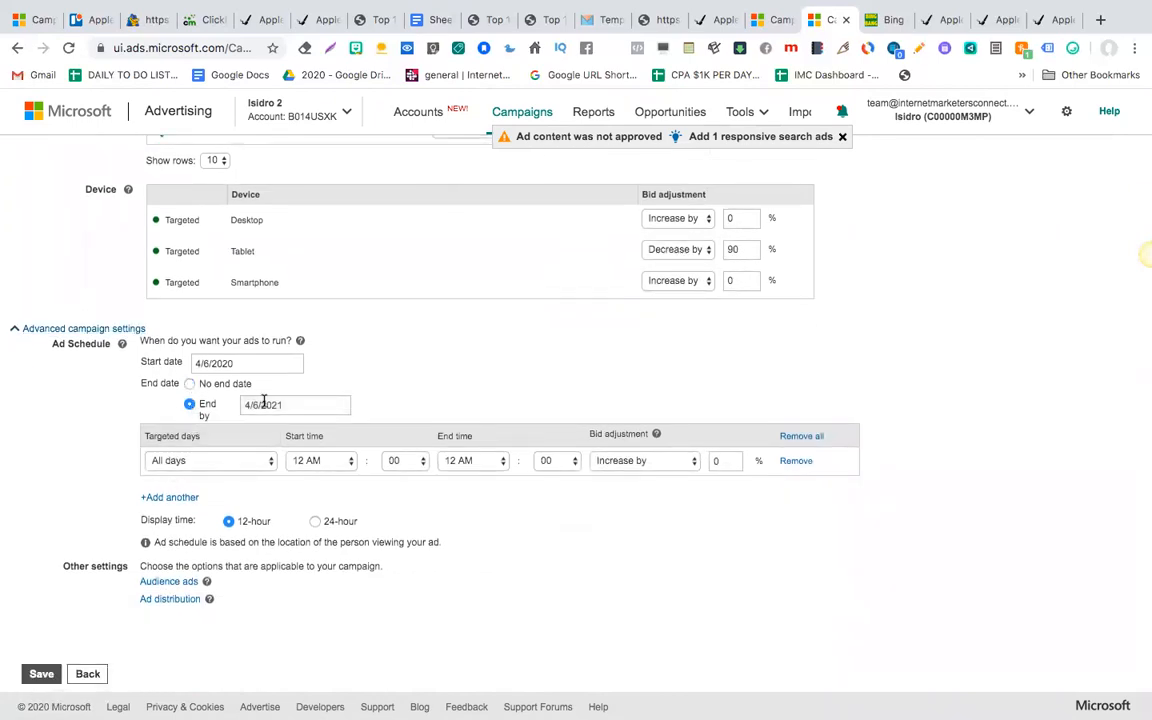
click(262, 405)
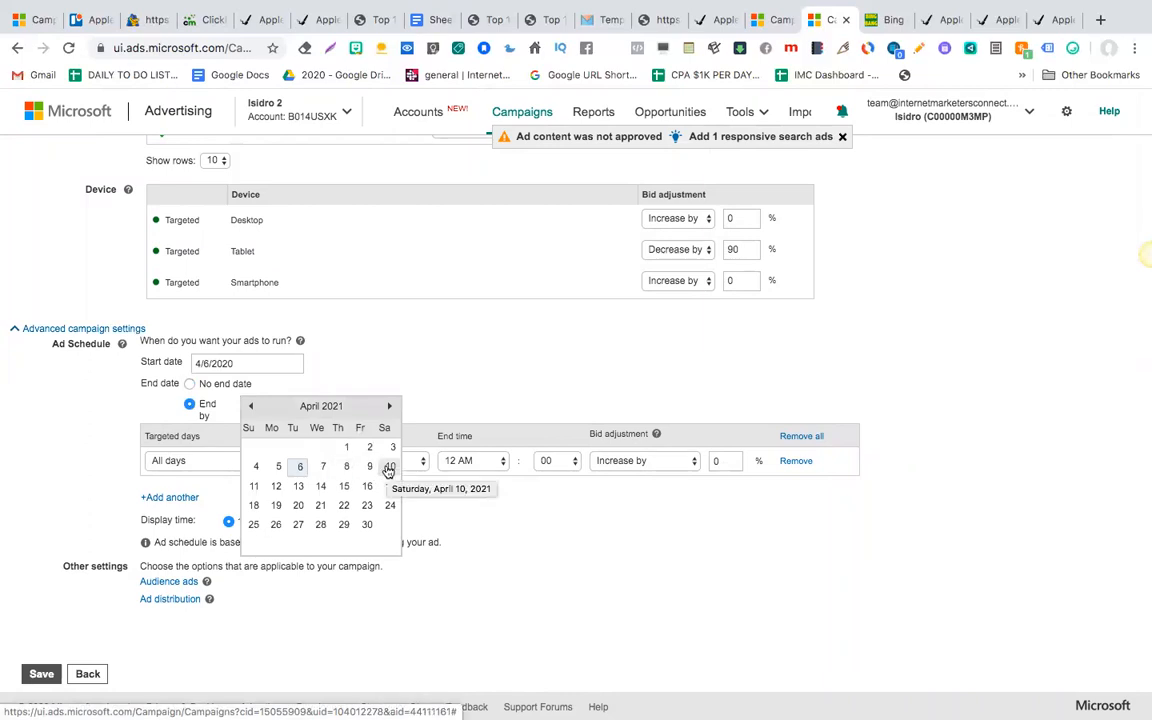
click(254, 486)
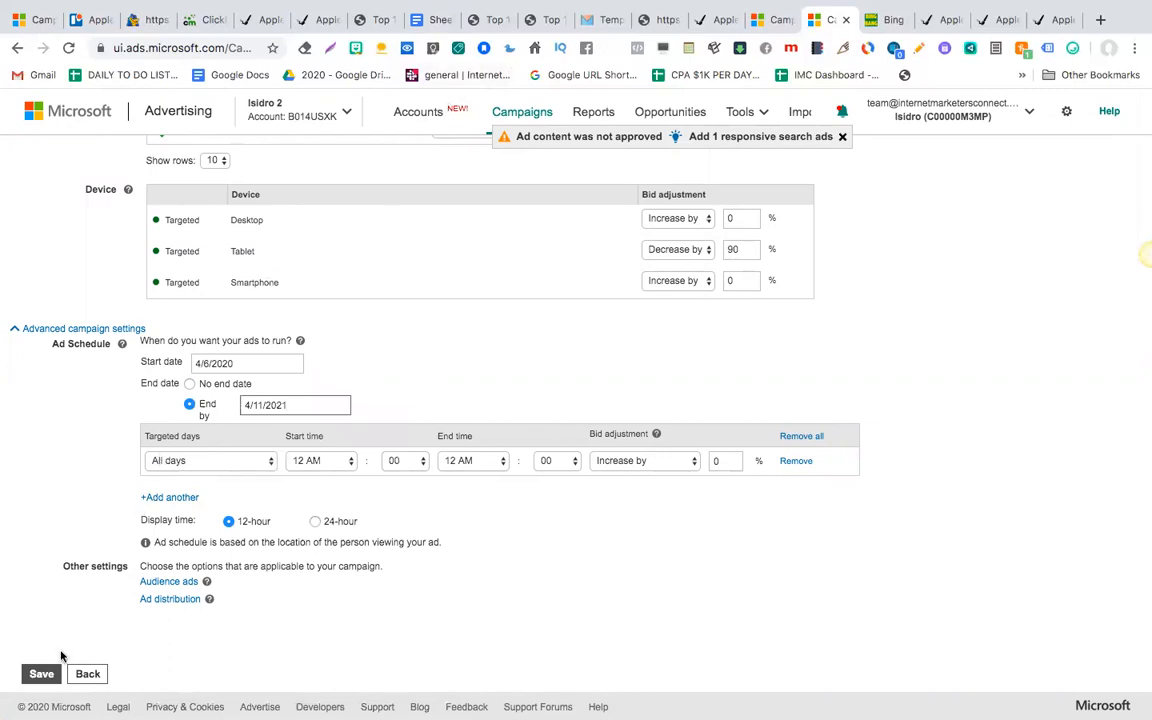
Save the new campaign and dismiss the campaign-created notice.
click(42, 675)
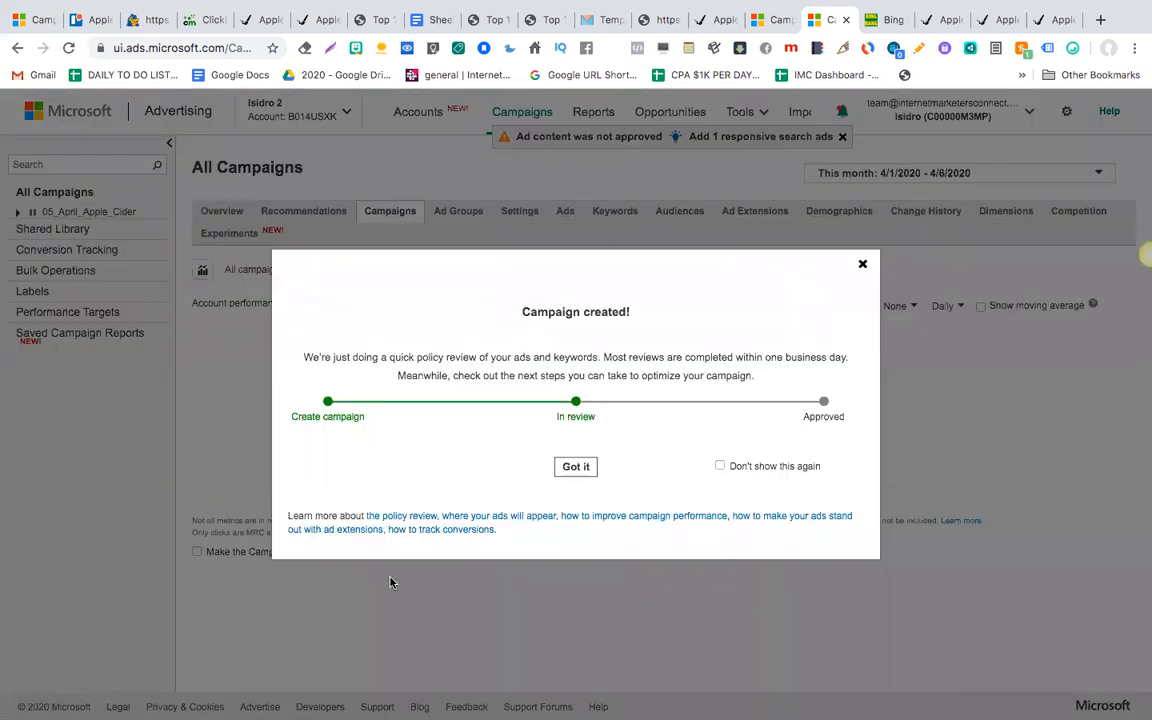
click(575, 467)
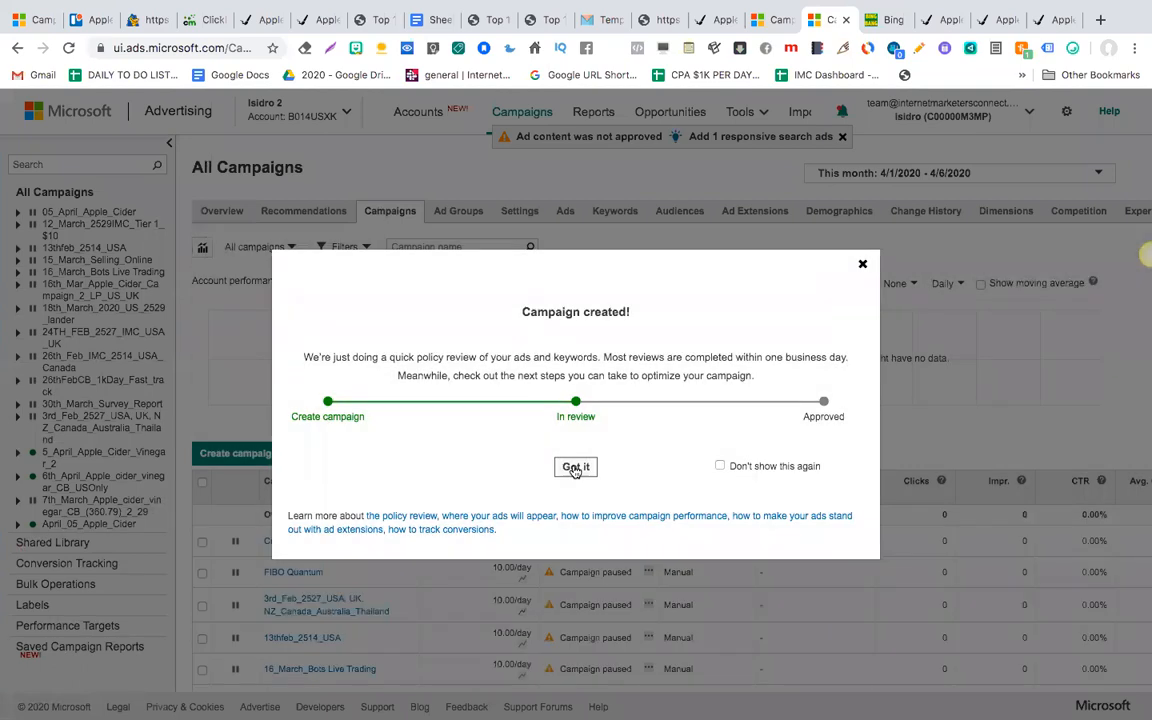
click(575, 467)
Pause the campaigns 6th_April_Apple_cider_vinegar_CB_USOnly, 5_April_Apple_Cider_Vinegar_2 and April_05_Apple_Cider.
scroll(476, 514, down, 10)
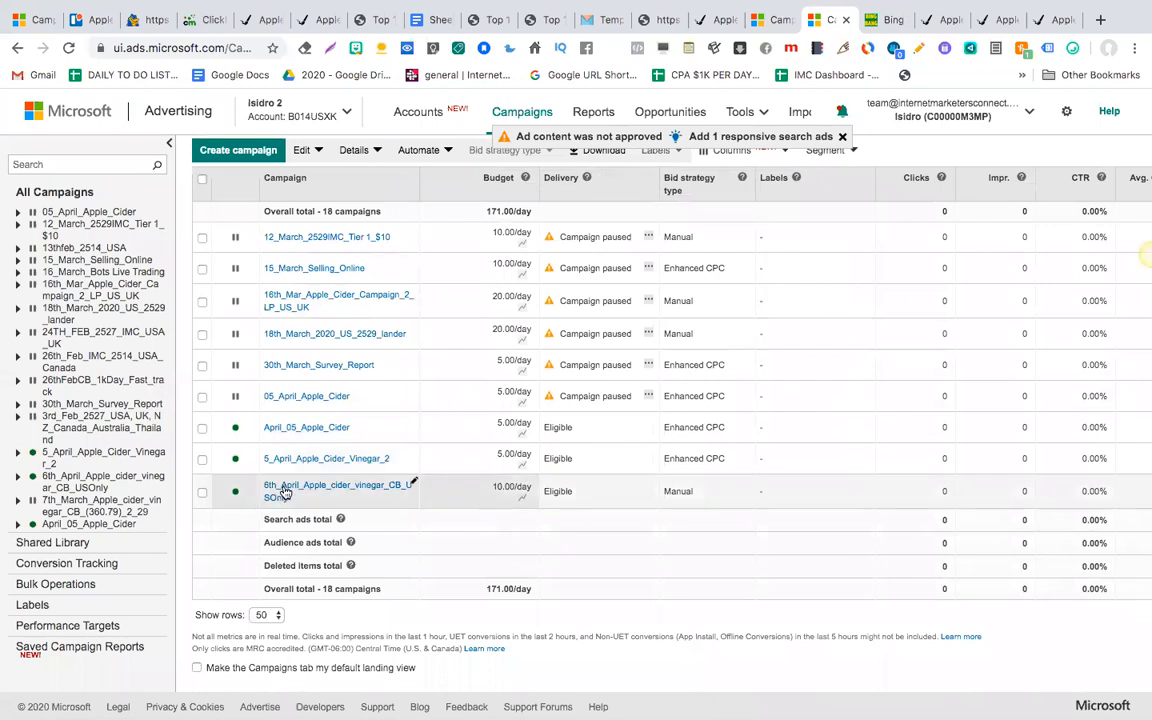
click(241, 491)
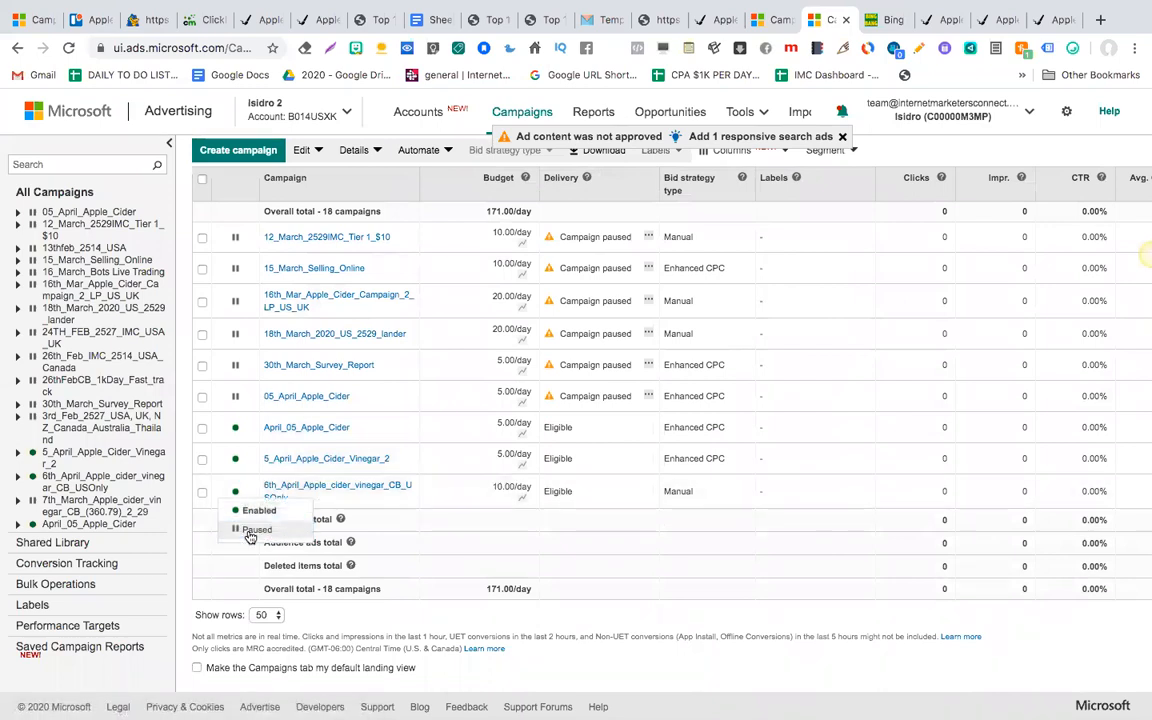
click(246, 530)
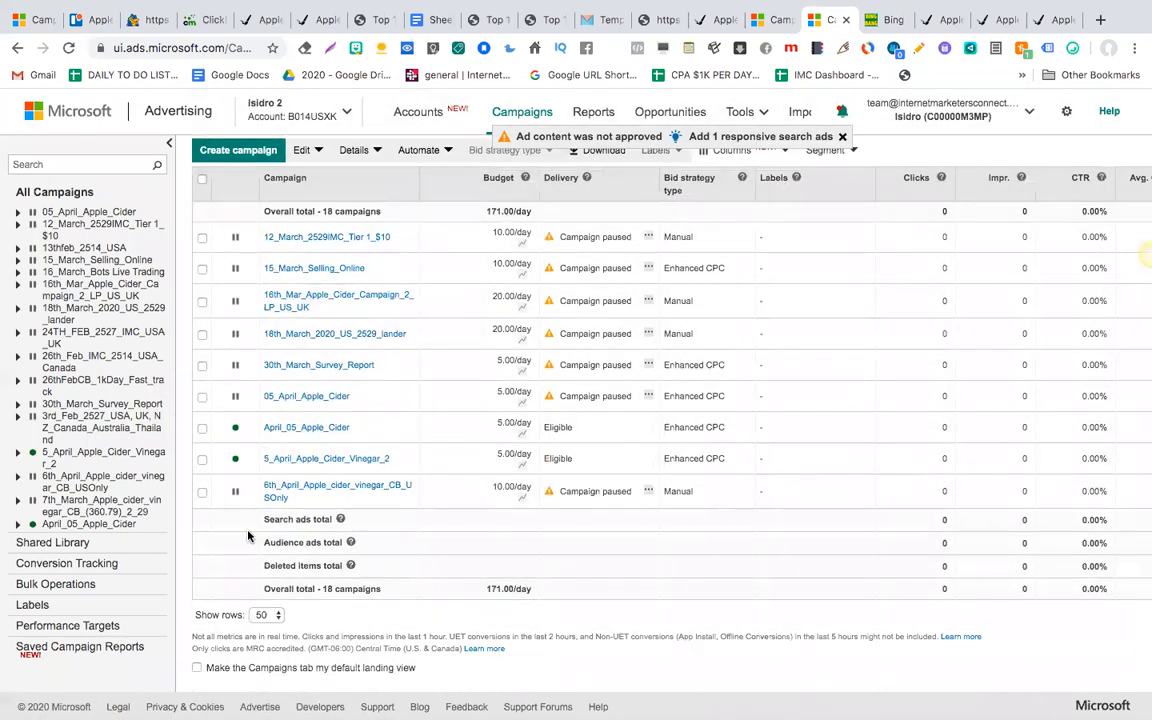
click(252, 460)
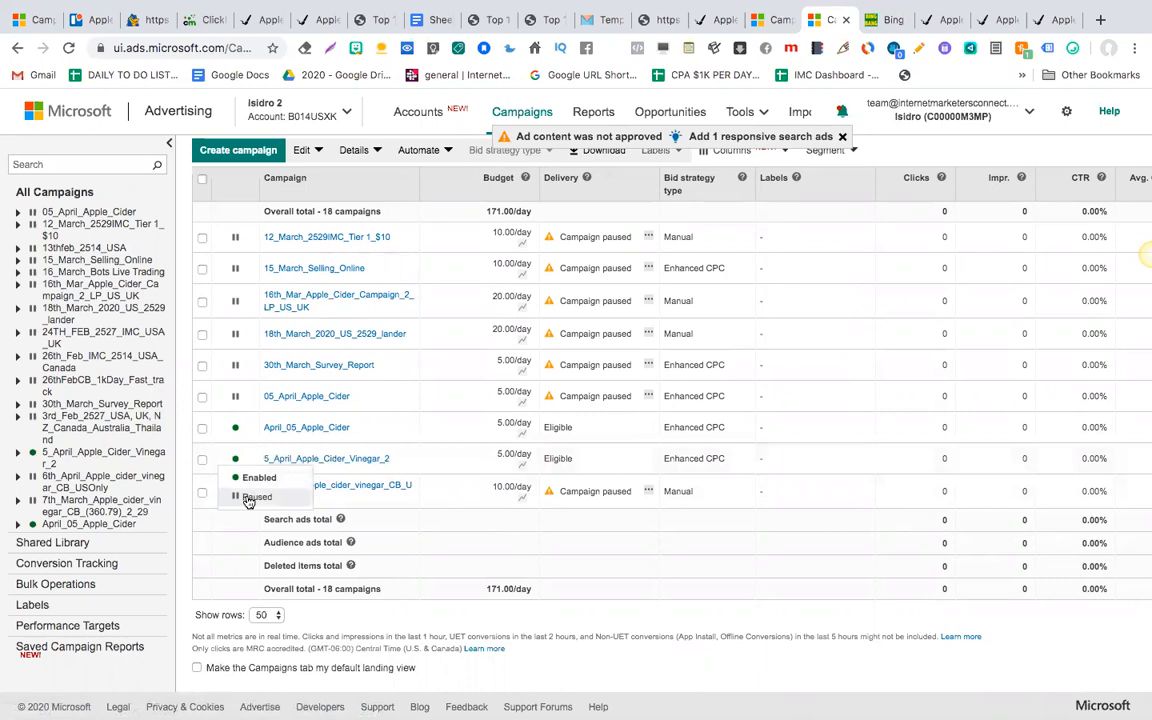
click(252, 497)
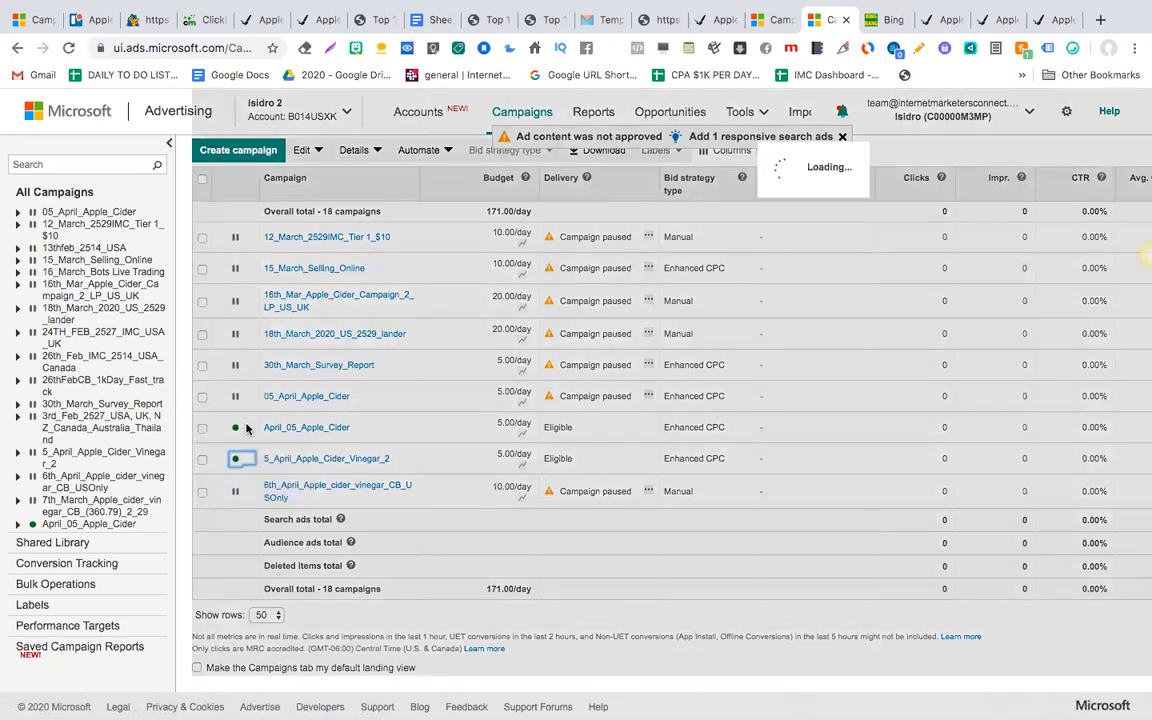
click(245, 430)
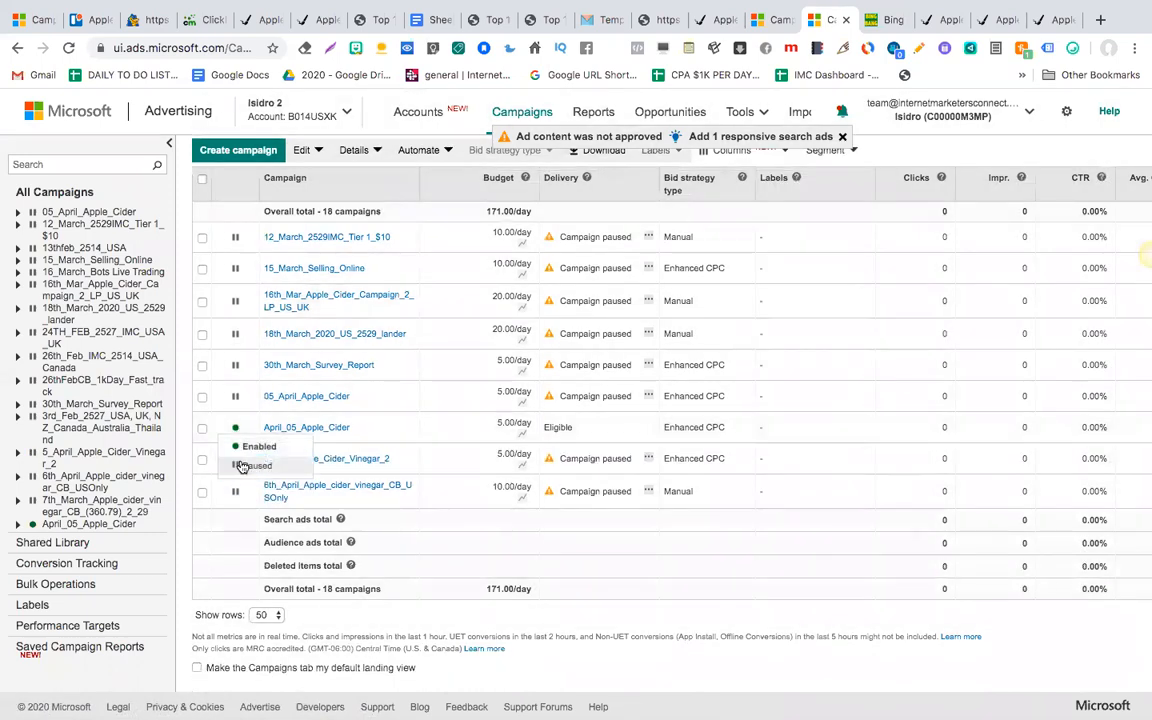
click(240, 463)
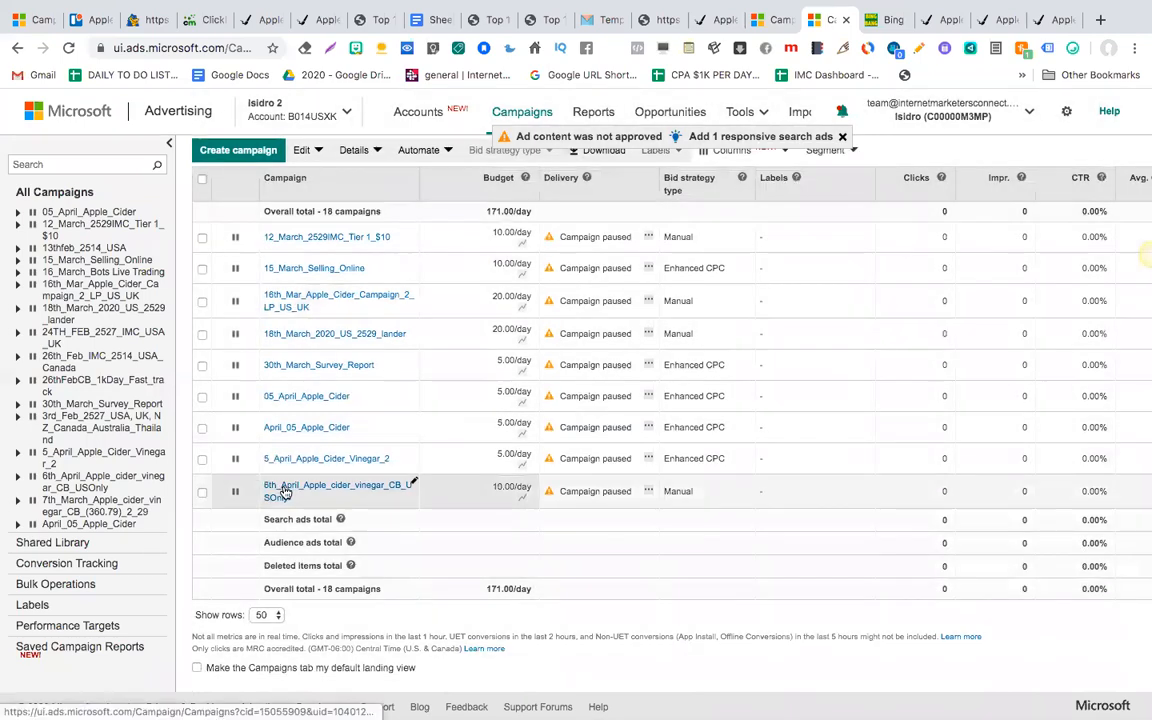
Open the keyword lists of 6th_April_Apple_cider_vinegar_CB_USOnly and, in the other browser tab, of 7th_March_Apple_cider_vinegar_CB_(360.79)_2_29.
click(285, 492)
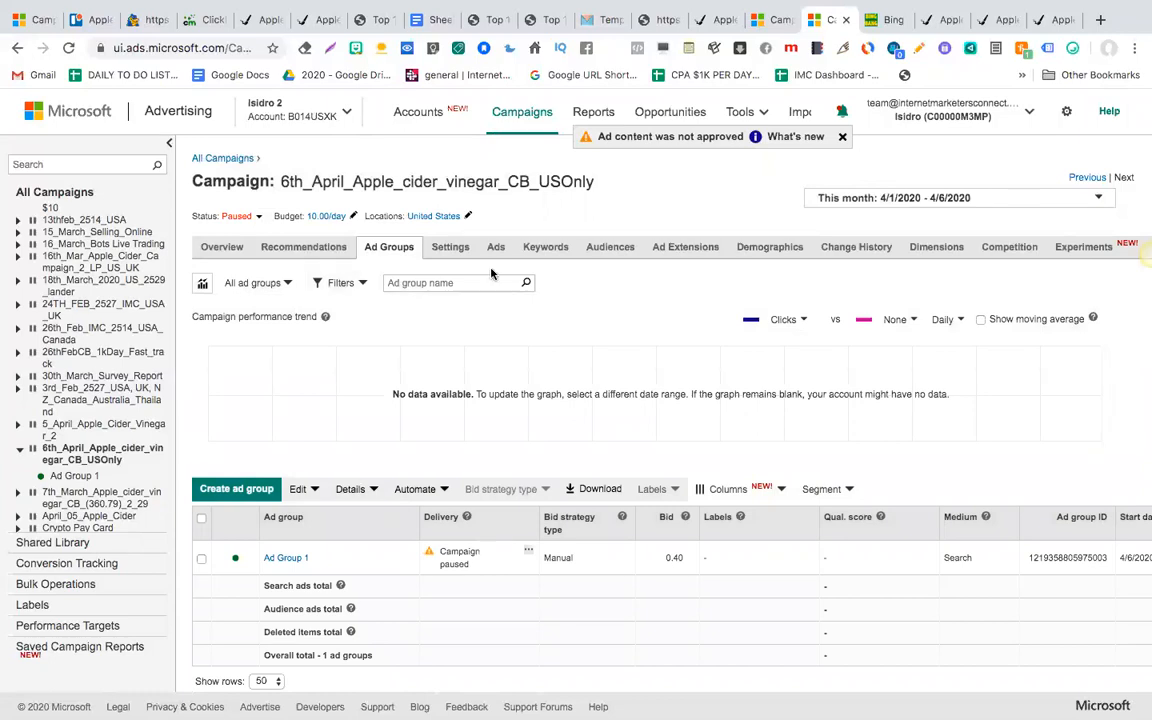
click(544, 252)
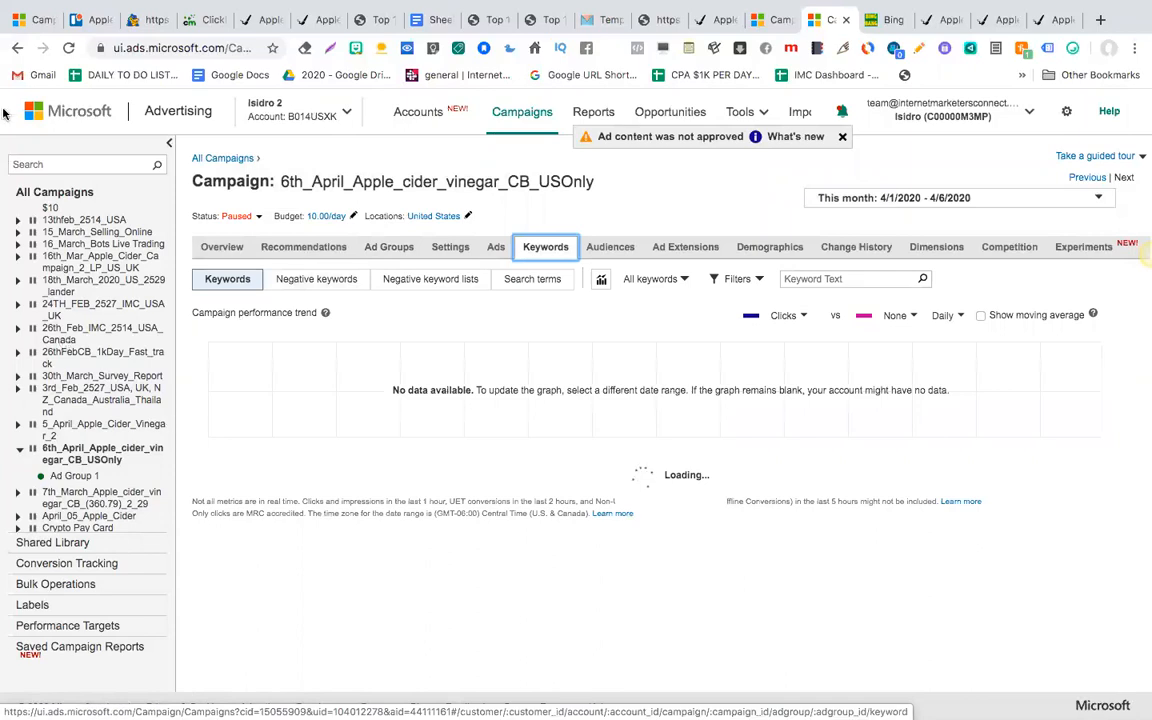
click(30, 18)
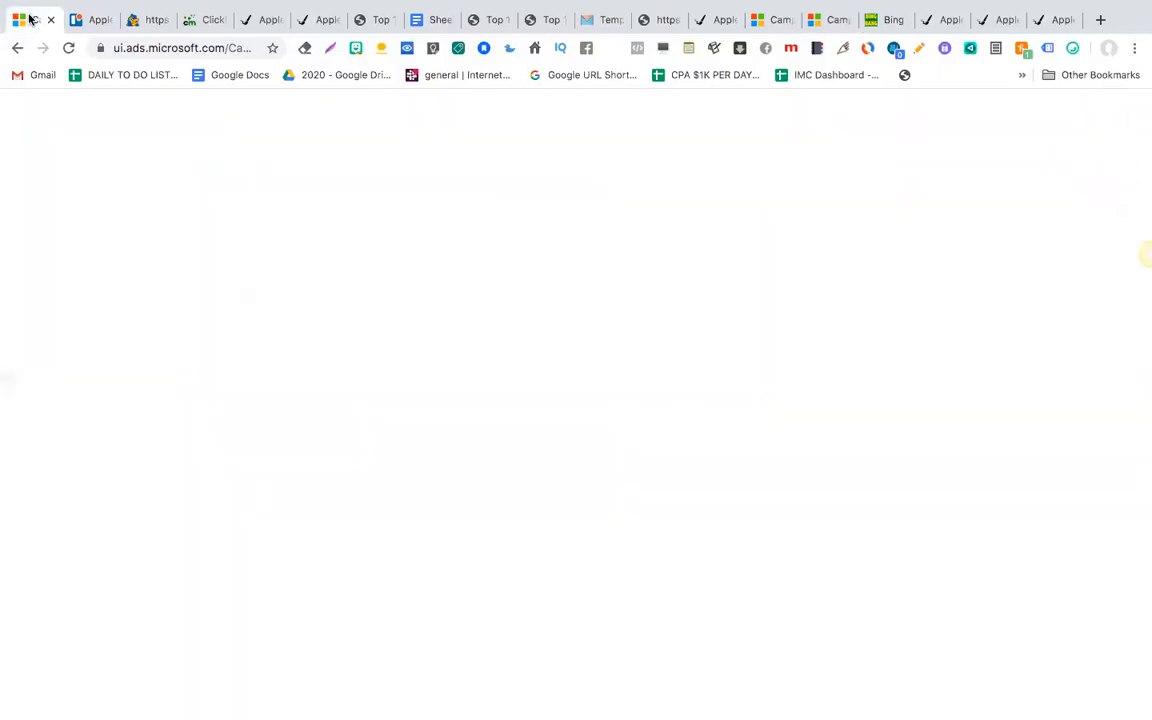
scroll(288, 217, up, 3)
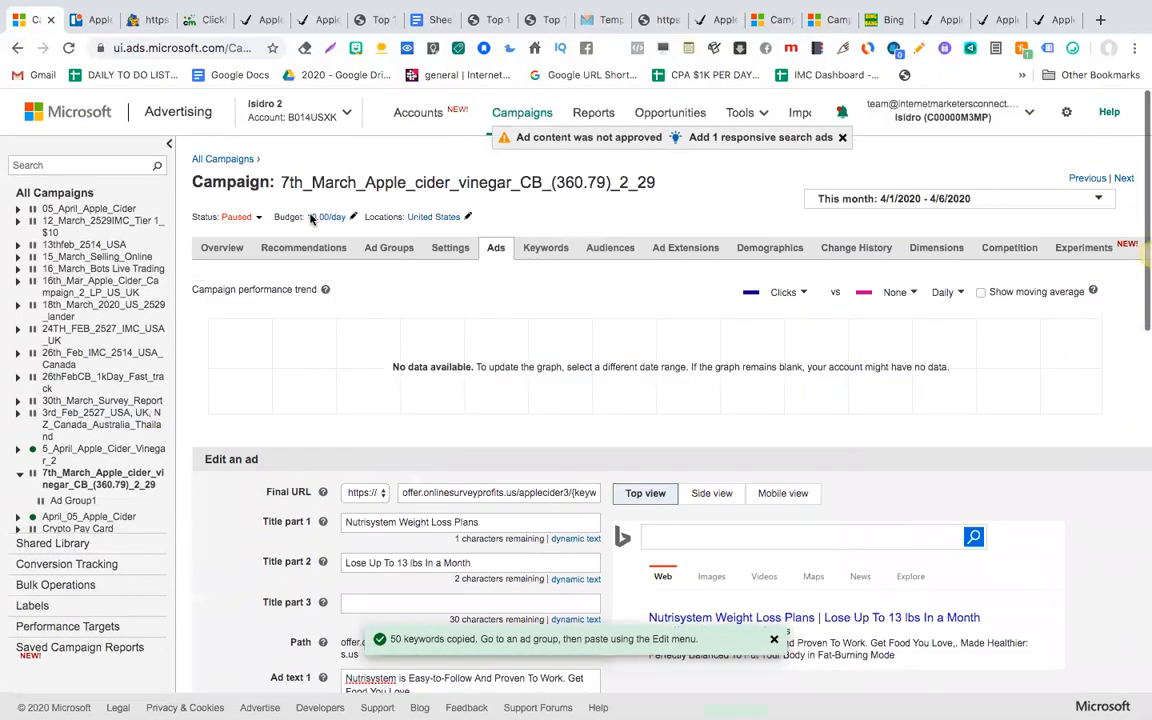
click(543, 247)
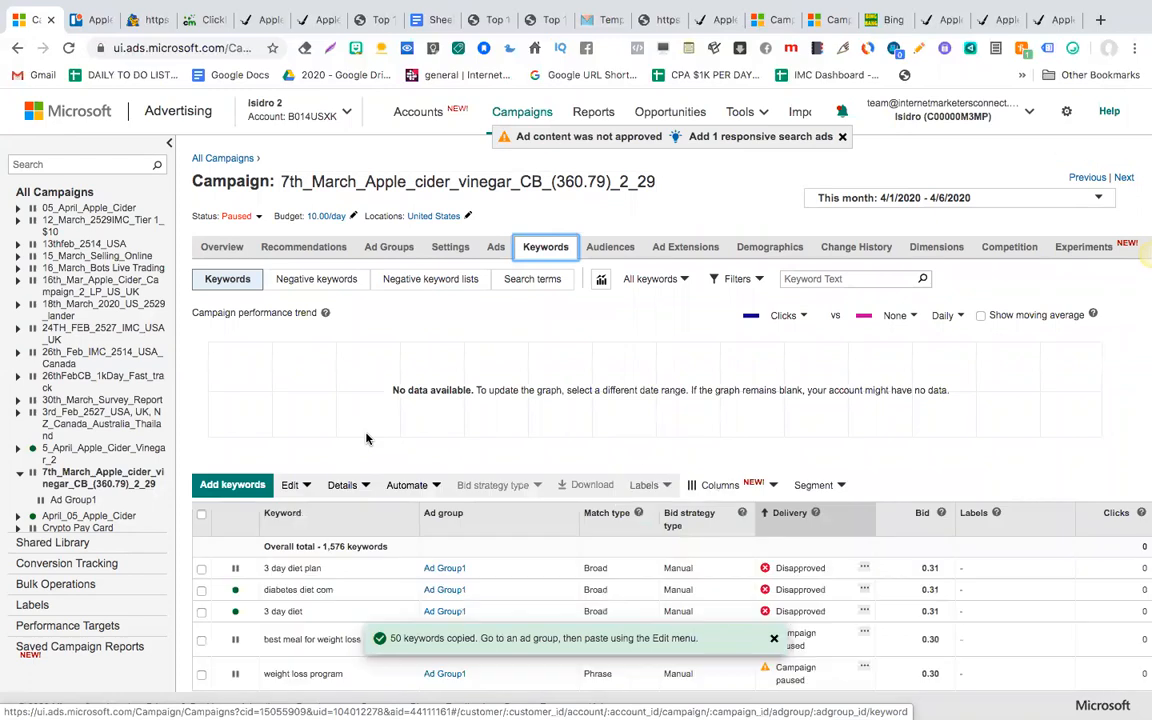
Select the page's keywords, view the disapproval details of "3 day diet plan", and exclude the three disapproved keywords from the selection.
scroll(367, 440, down, 3)
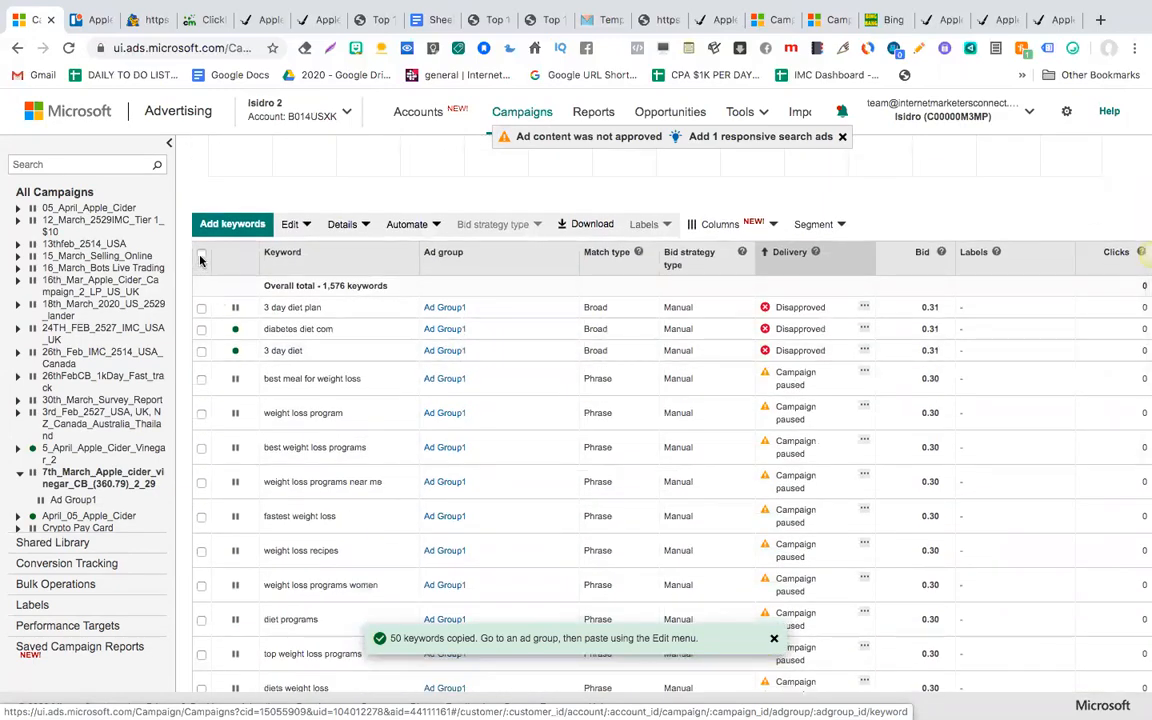
click(201, 255)
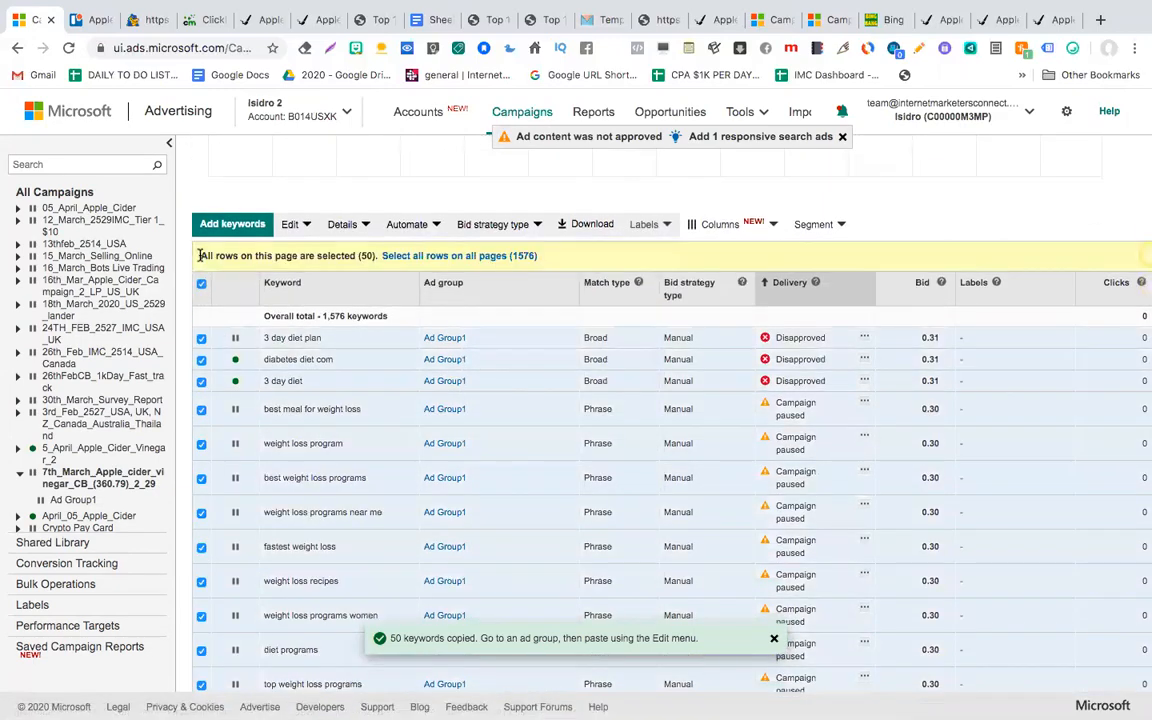
scroll(386, 470, up, 3)
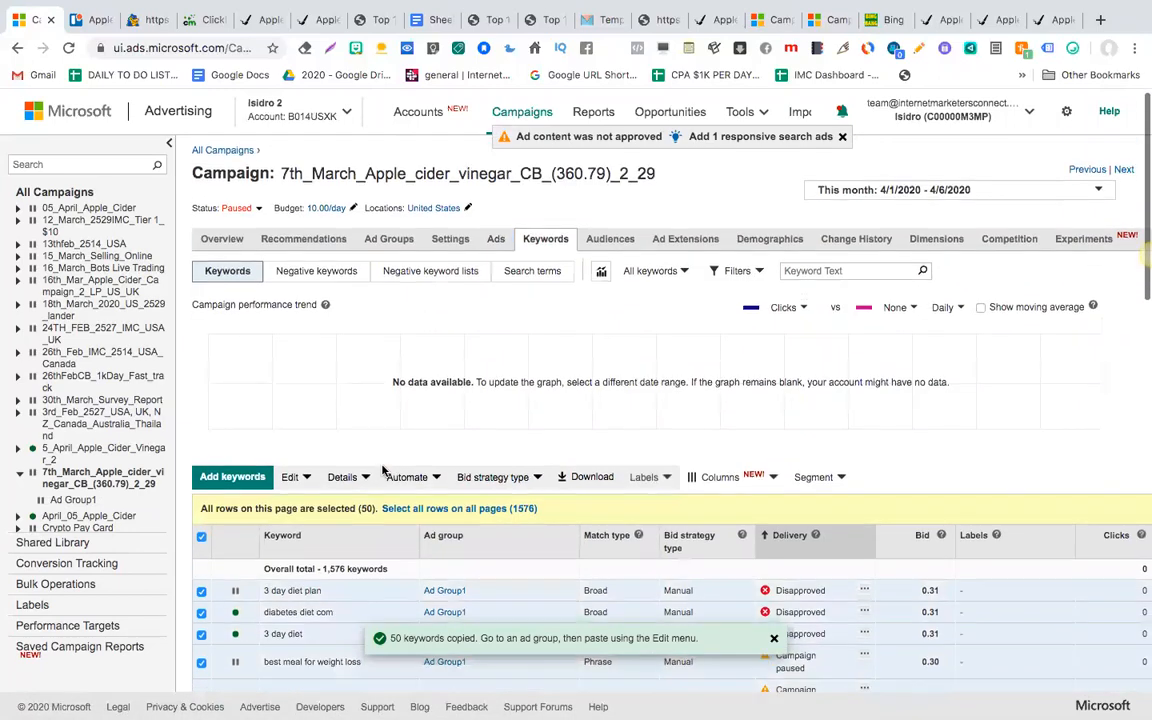
scroll(452, 448, down, 3)
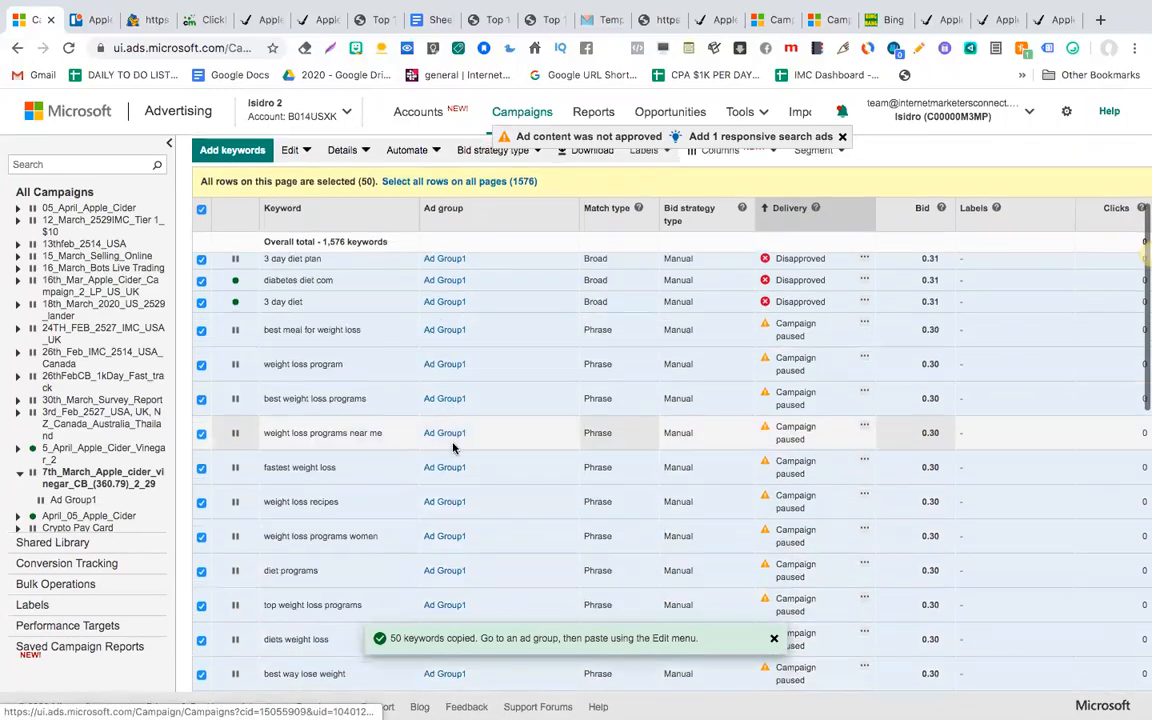
scroll(370, 430, up, 1)
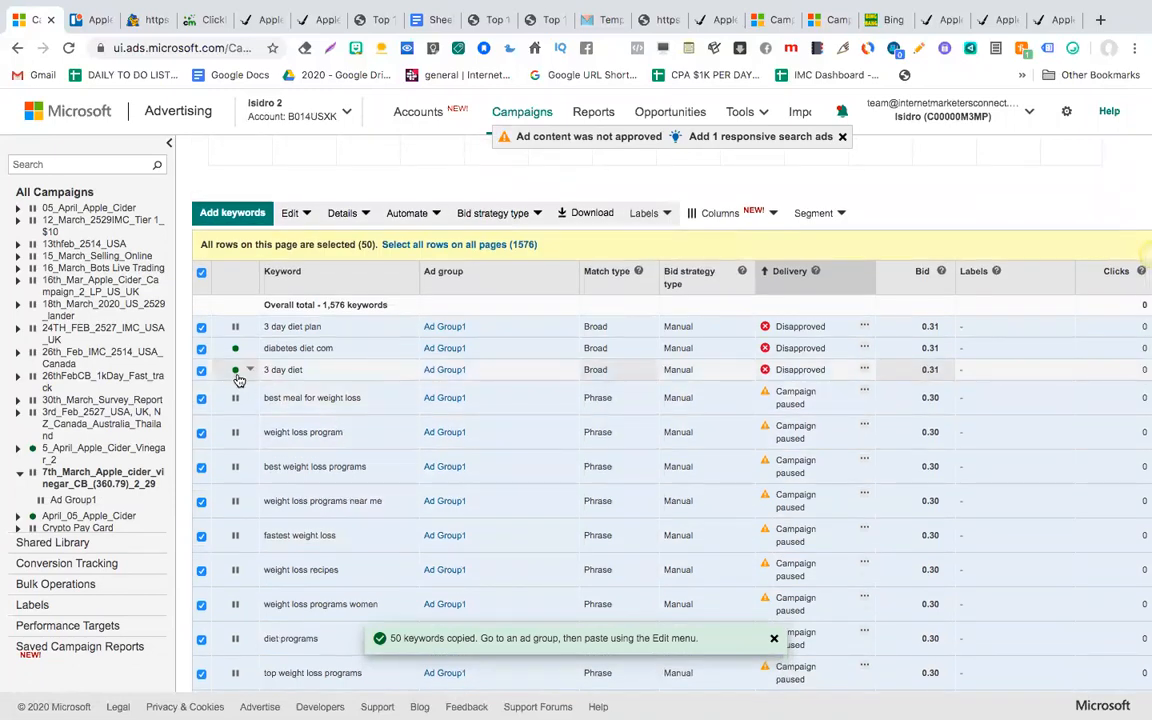
click(857, 330)
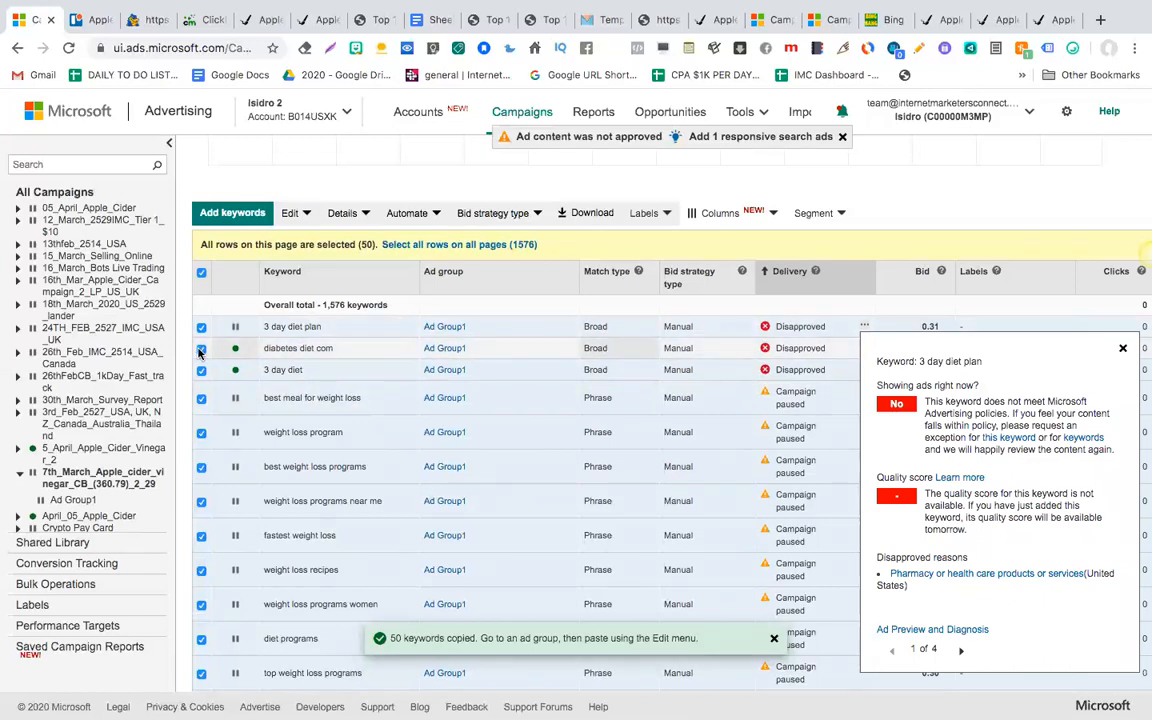
click(201, 349)
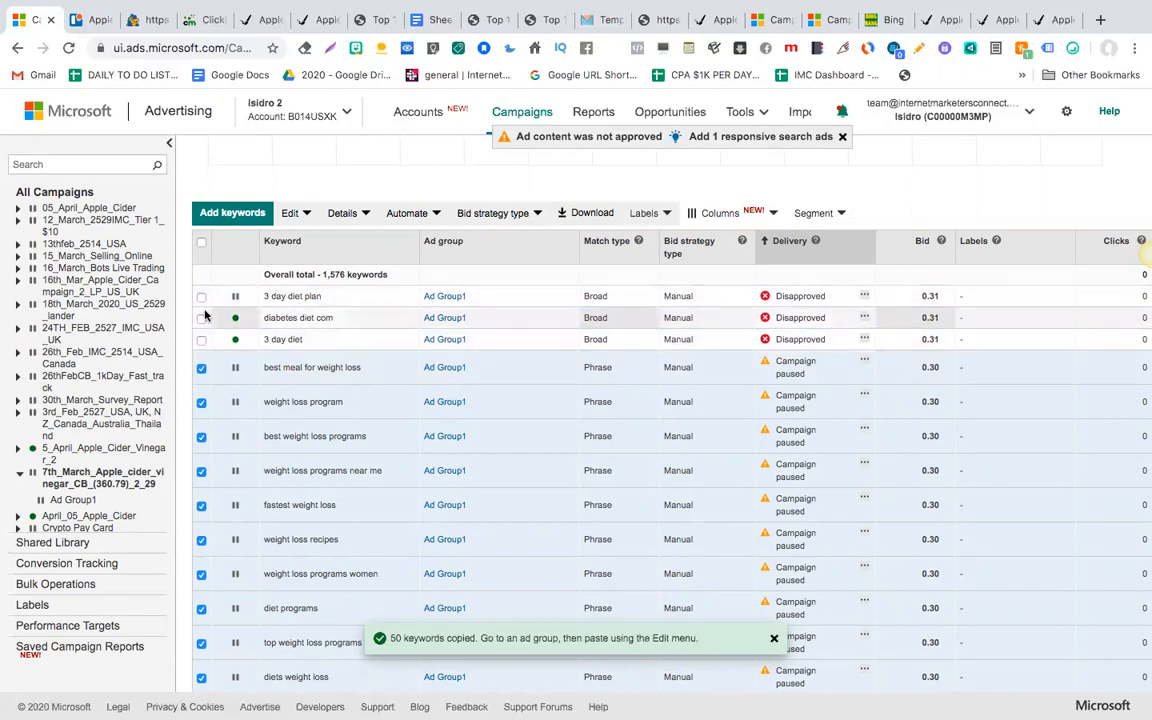
Select all keywords of the 7th_March campaign across all pages.
scroll(234, 357, up, 2)
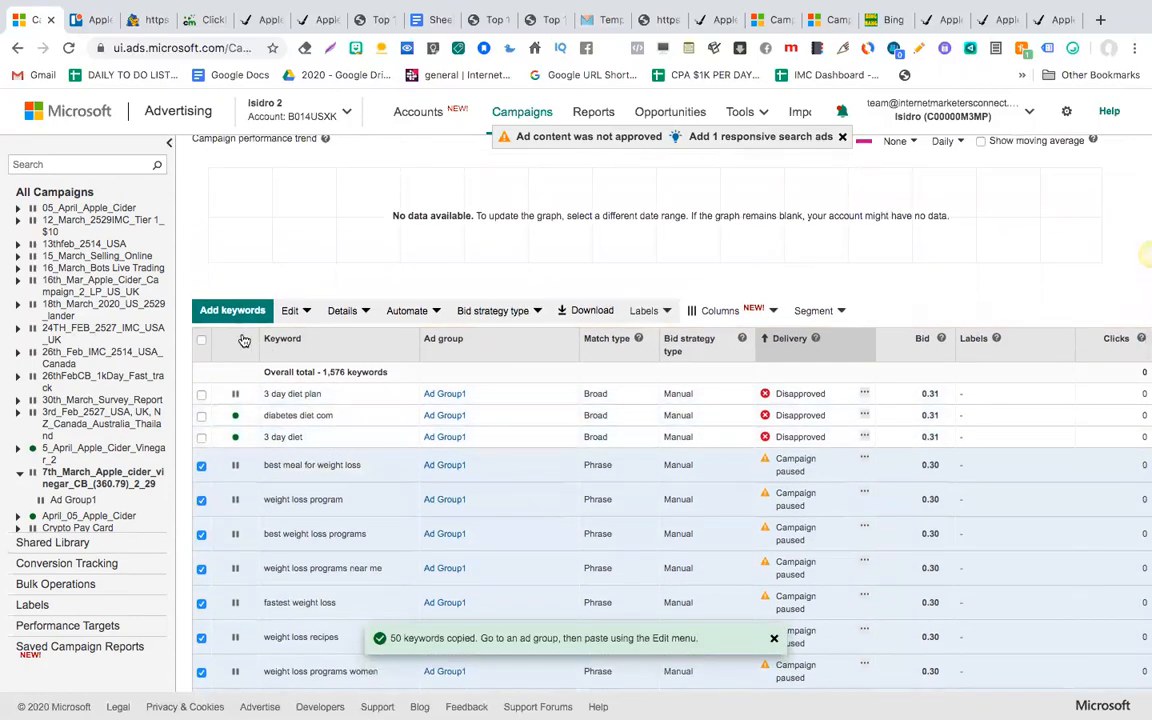
scroll(296, 465, down, 10)
scroll(296, 468, up, 15)
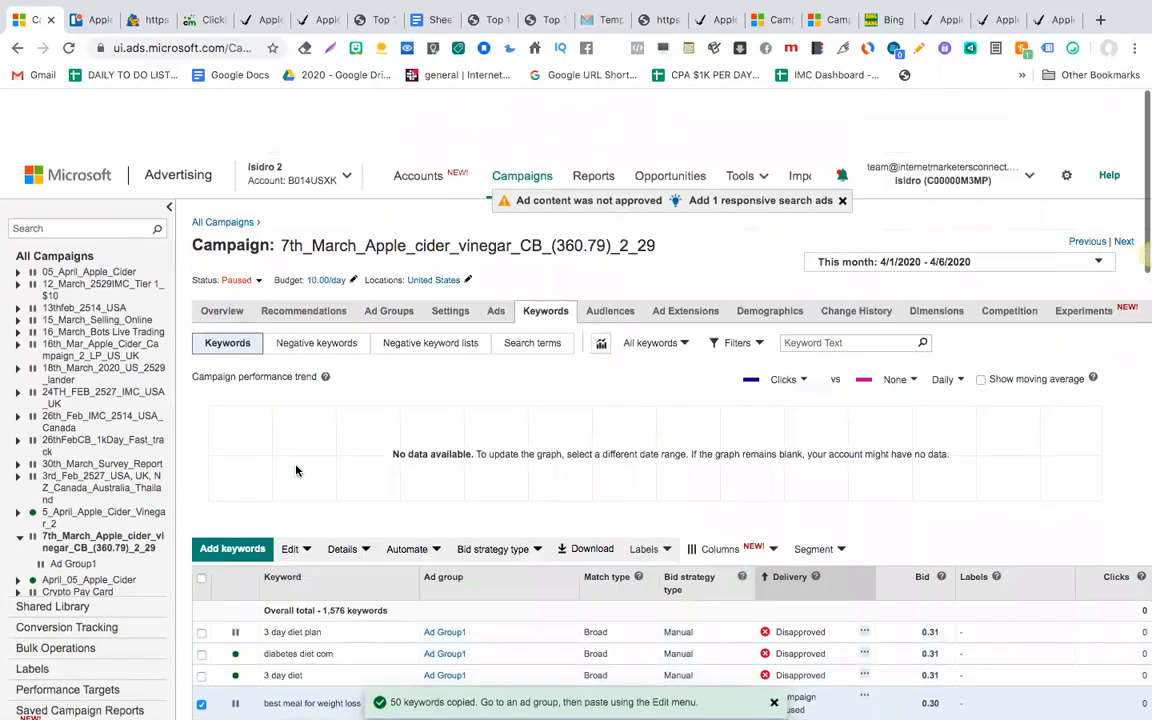
scroll(296, 470, down, 1)
click(297, 486)
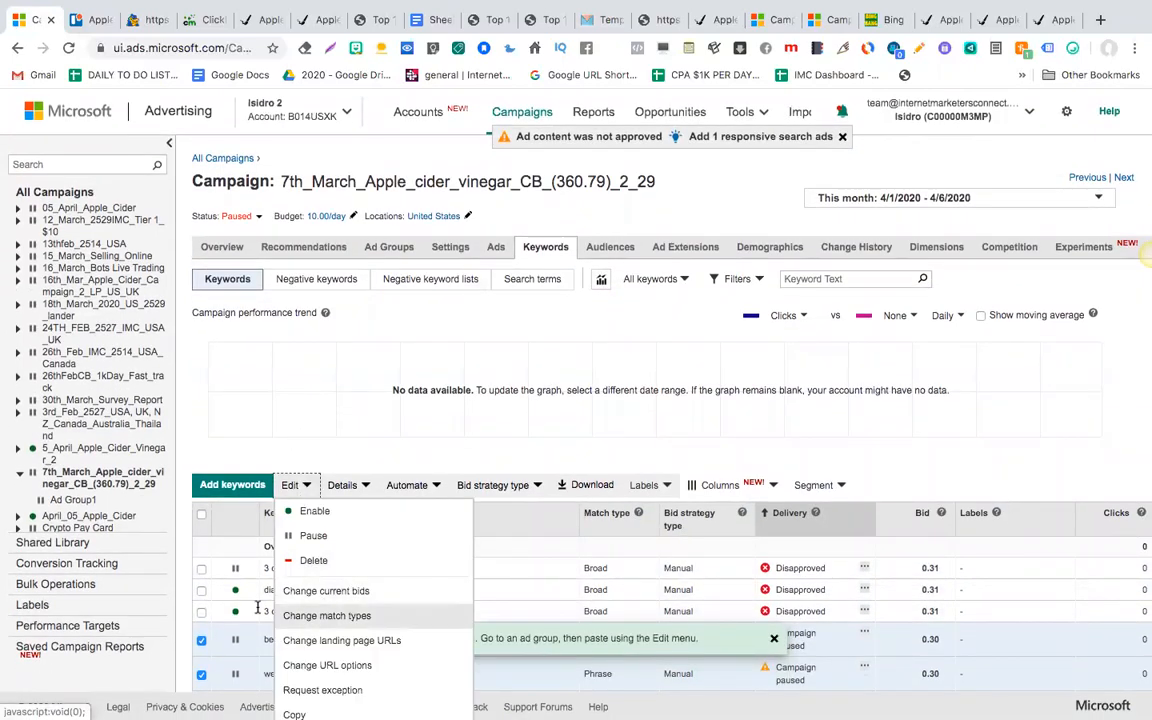
click(201, 515)
scroll(405, 395, down, 1)
click(458, 429)
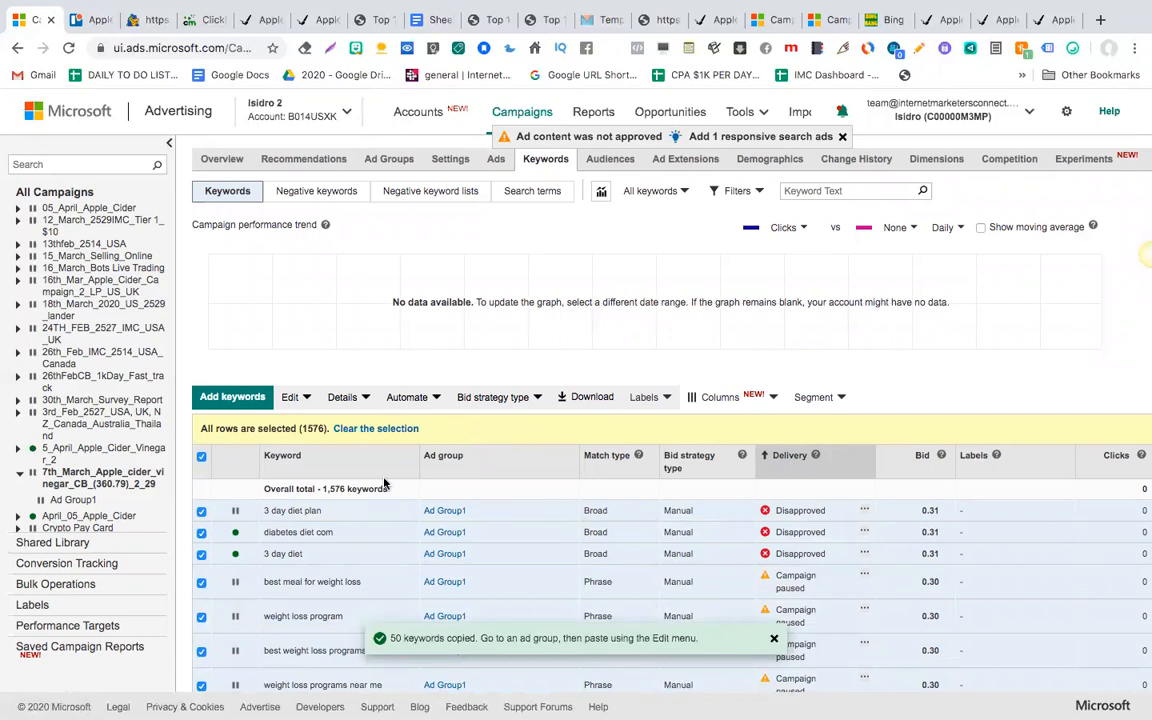
Deselect the disapproved keywords "3 day diet plan", "diabetes diet com" and "3 day diet", and copy the keywords still selected.
scroll(315, 420, down, 1)
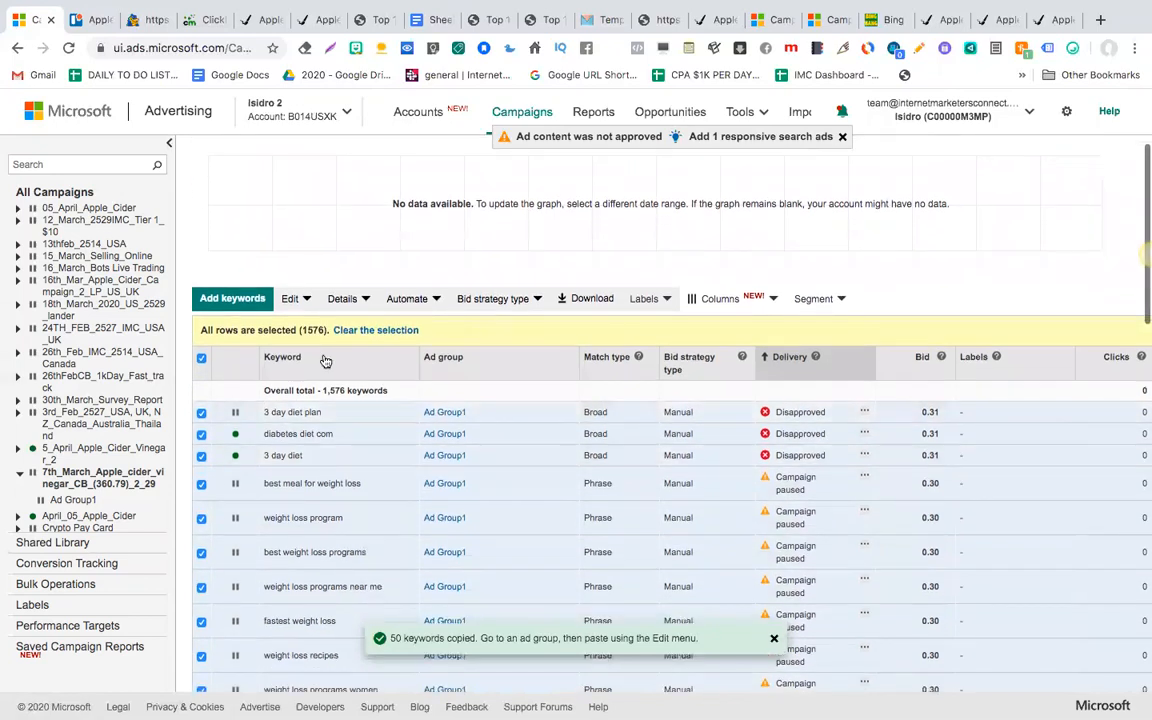
click(201, 414)
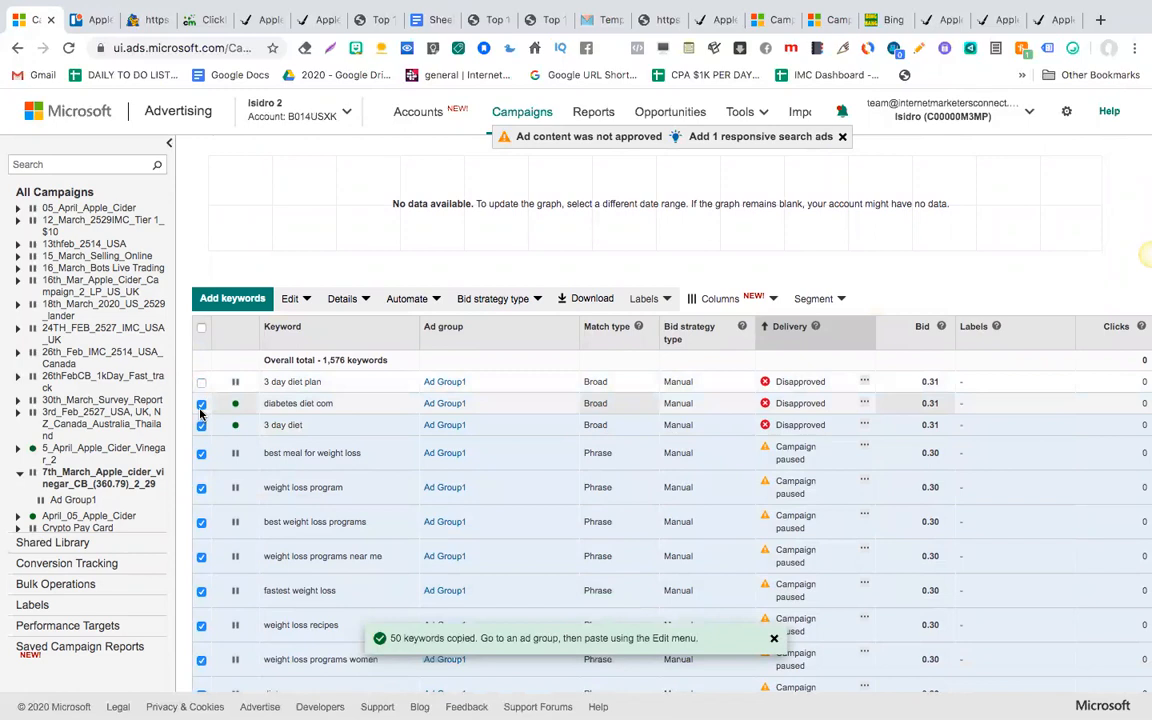
click(201, 406)
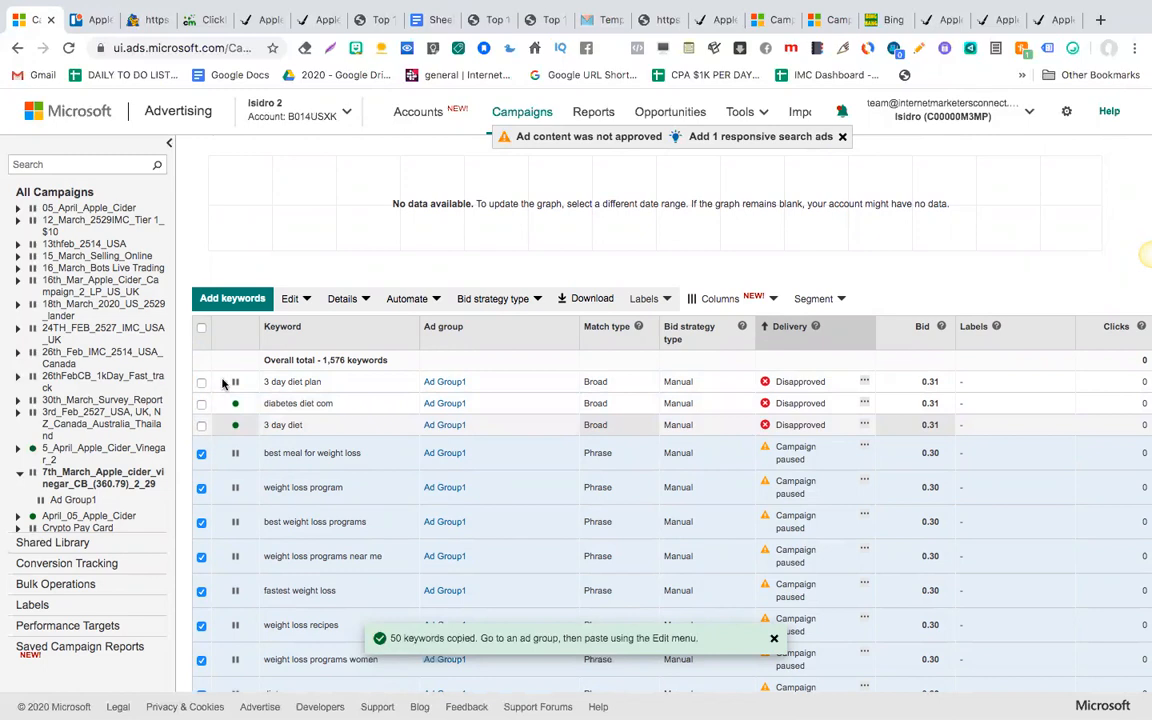
click(292, 299)
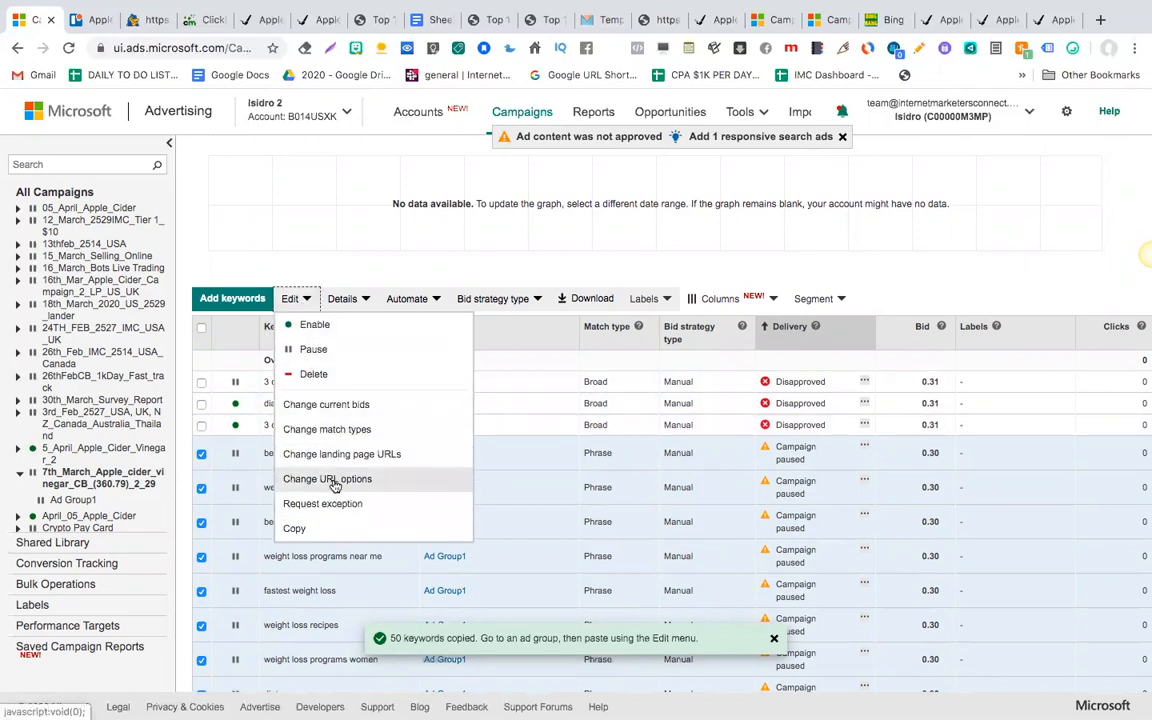
click(324, 540)
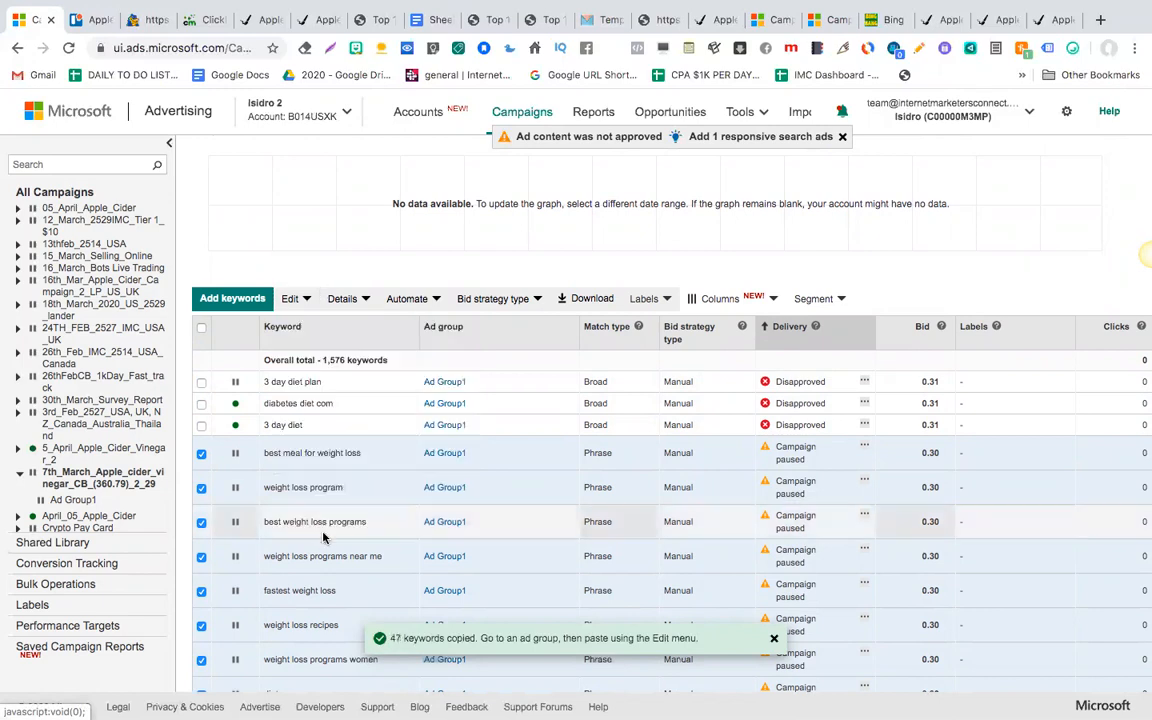
Try to paste the copied keywords into the 6th_April_Apple_cider_vinegar_CB_USOnly keyword list, selecting its "weight loss program" keyword.
click(818, 22)
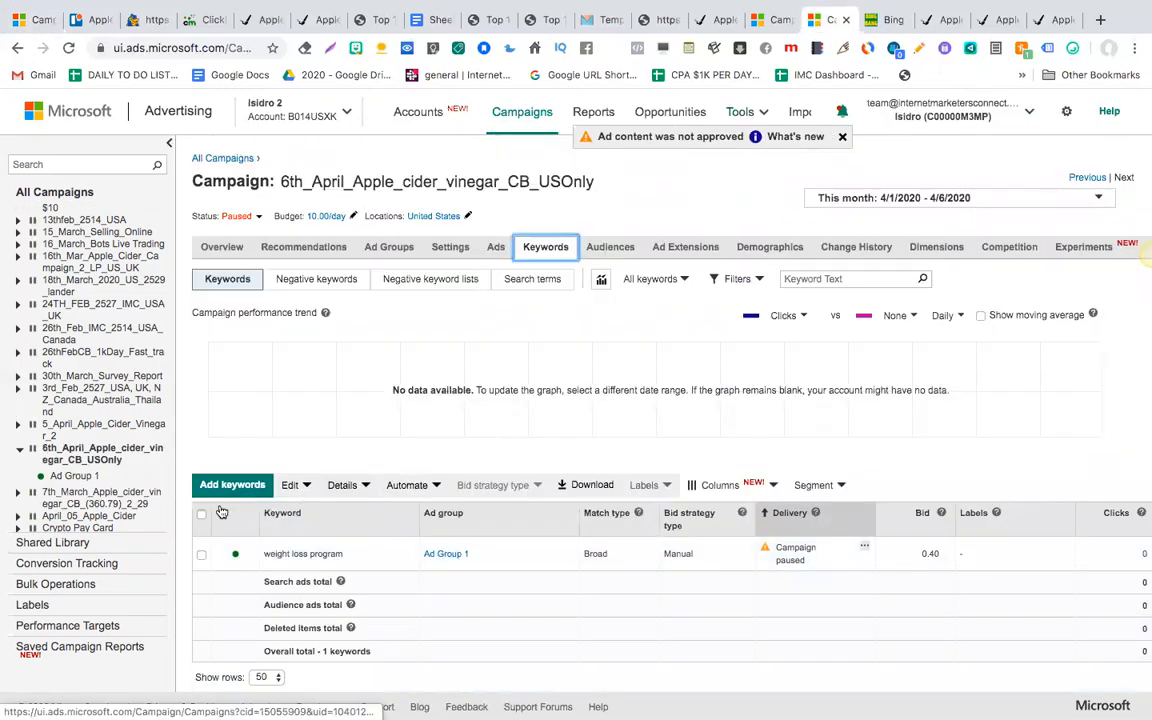
click(290, 485)
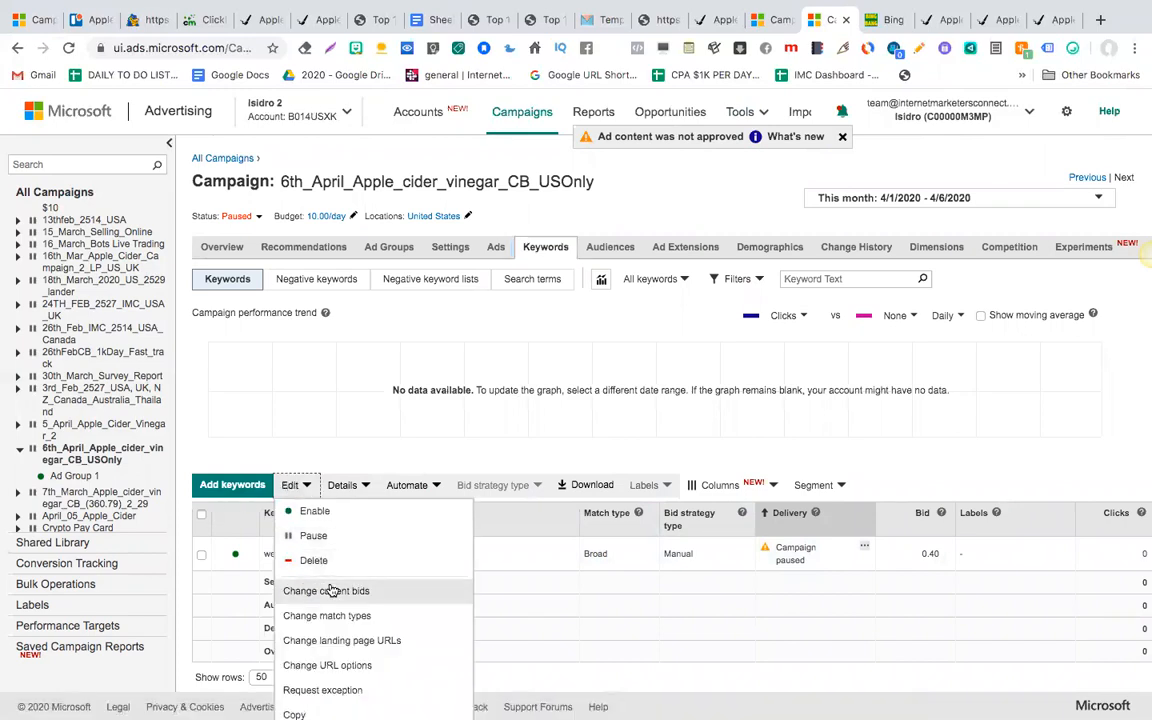
scroll(330, 590, down, 1)
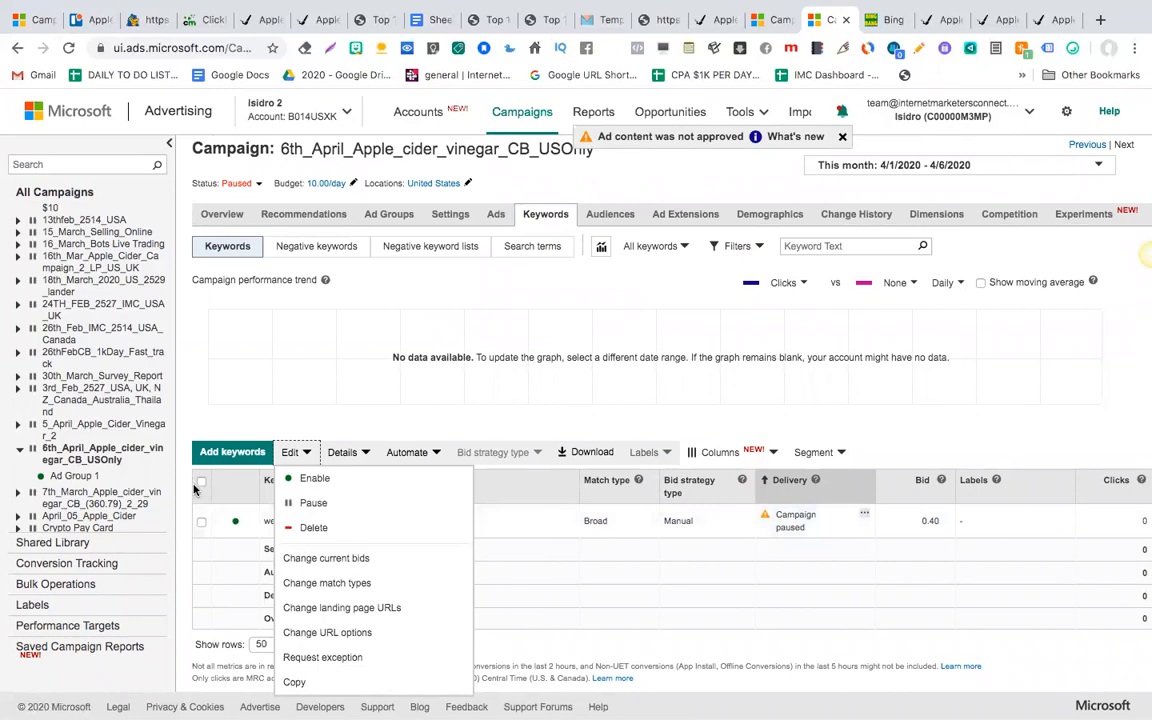
click(201, 523)
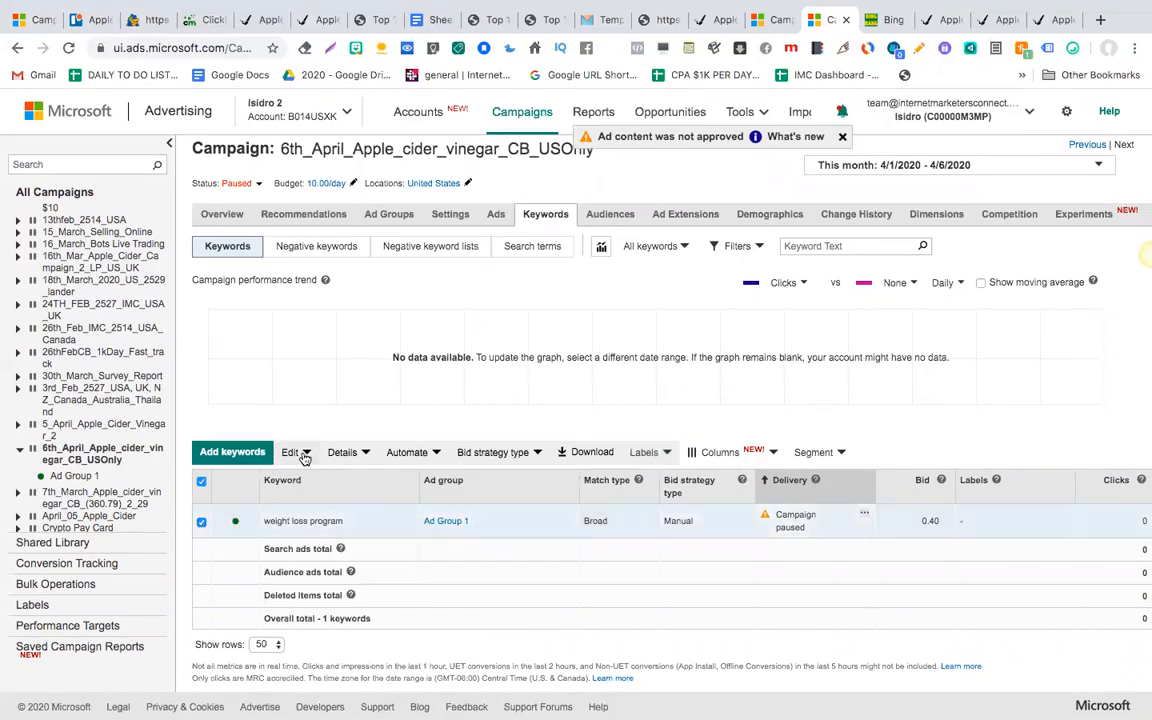
click(291, 452)
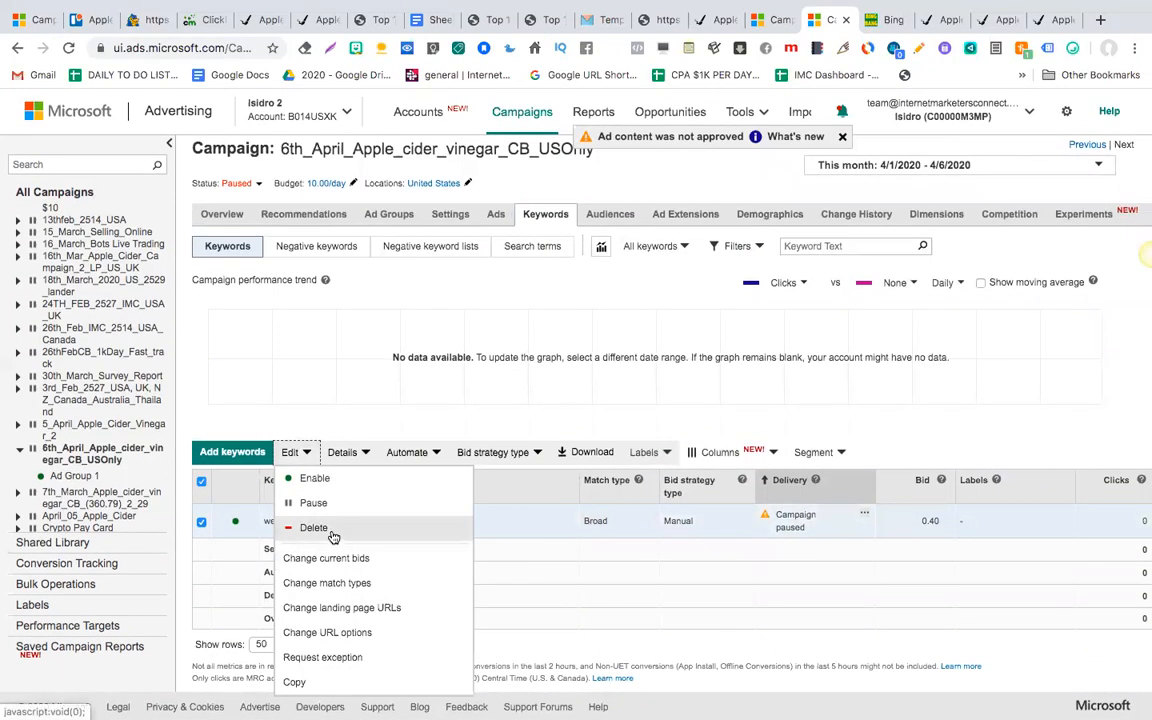
Return to the 7th_March_Apple_cider_vinegar_CB_(360.79)_2_29 keyword list and reselect all keywords across all pages.
click(35, 20)
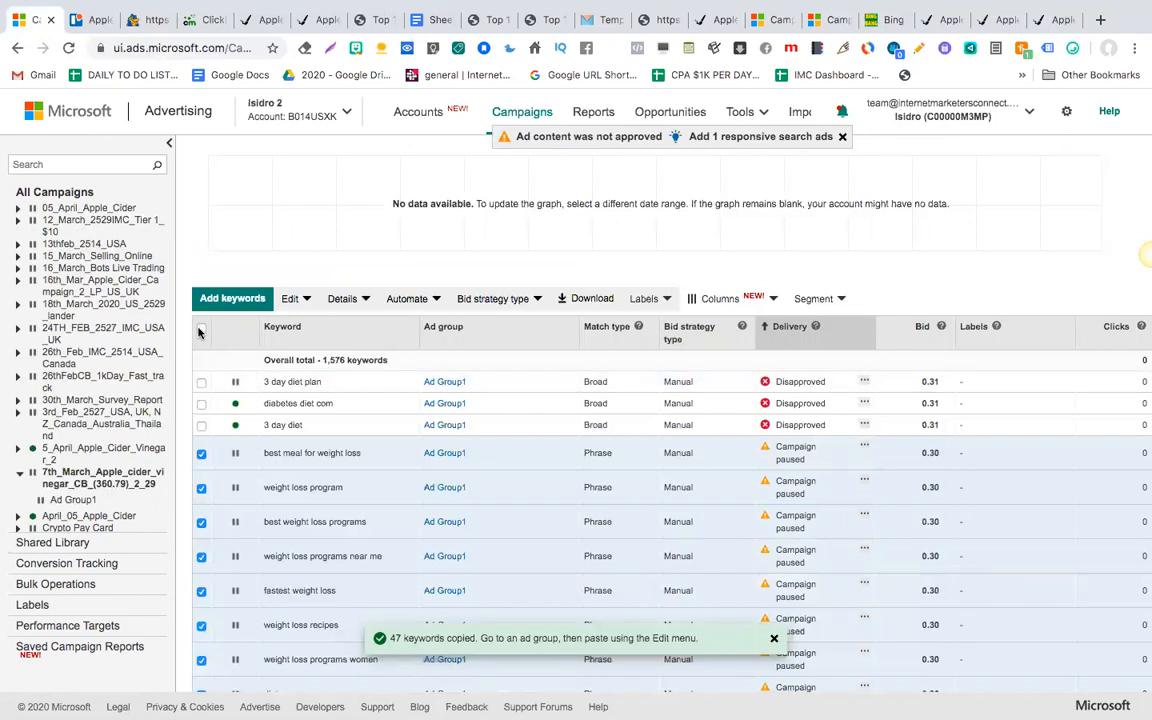
click(201, 331)
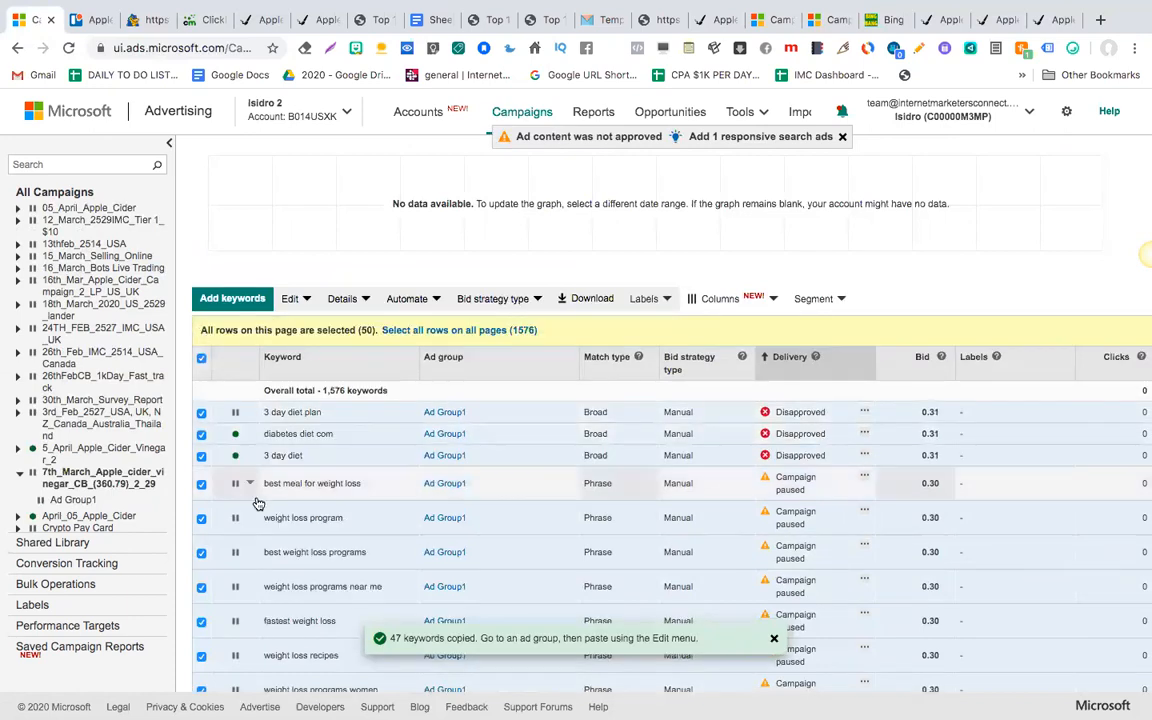
click(472, 332)
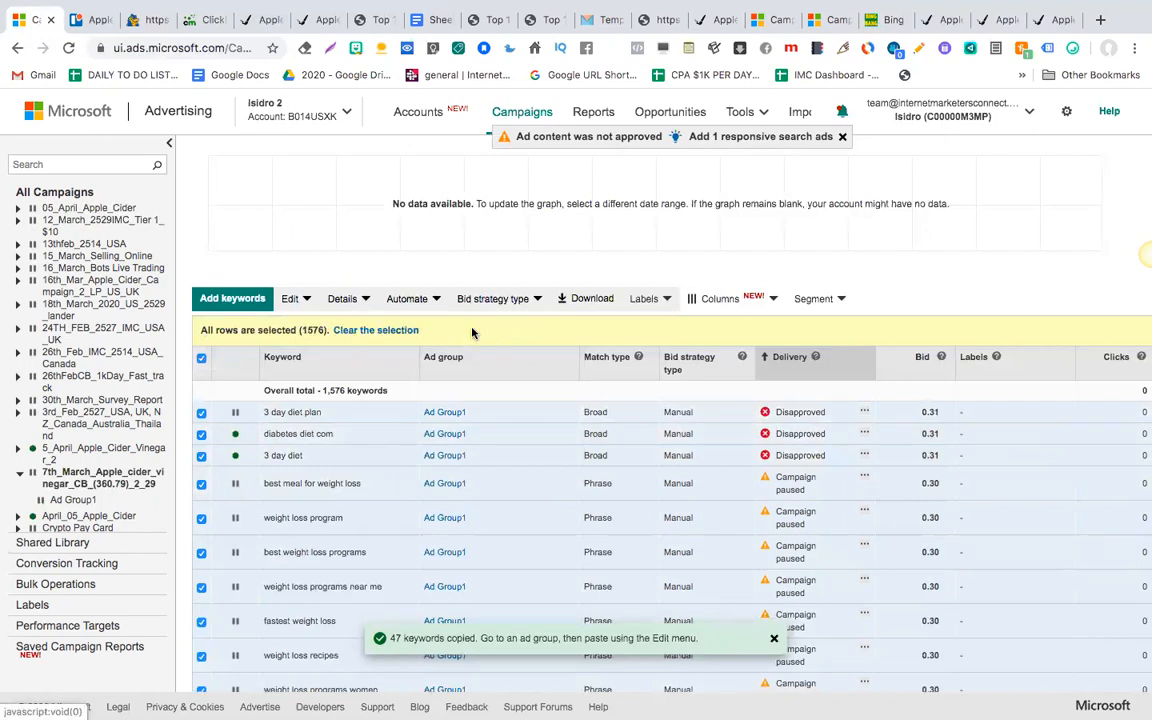
click(293, 299)
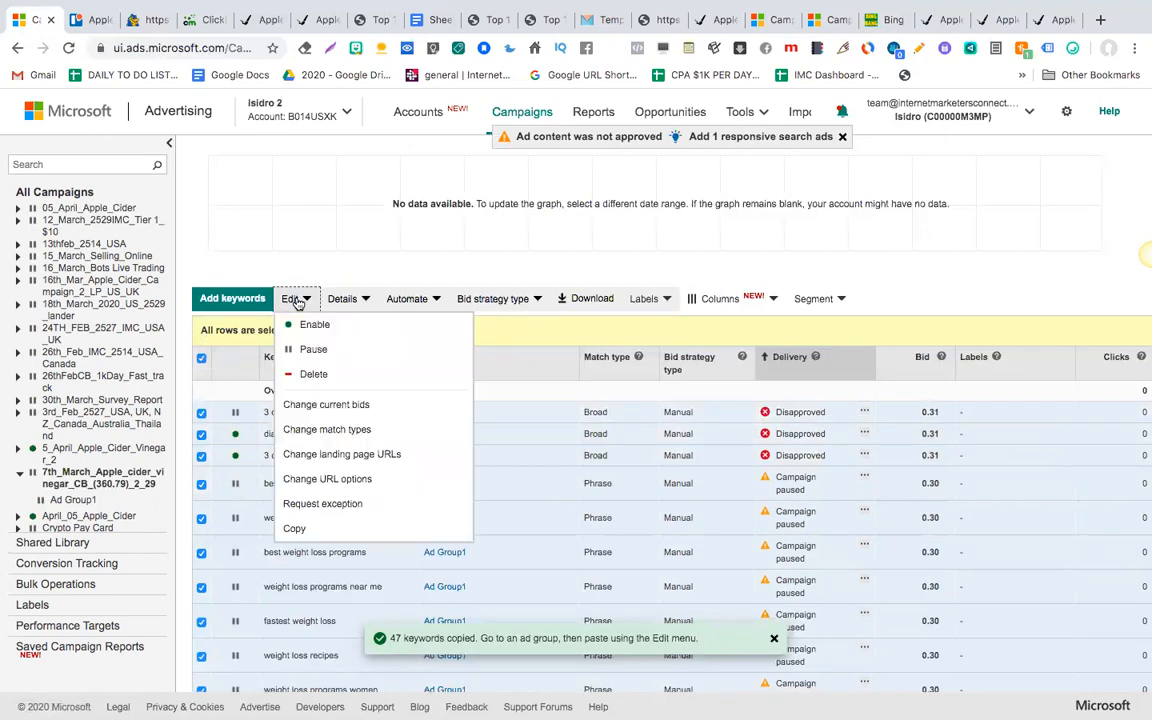
click(301, 306)
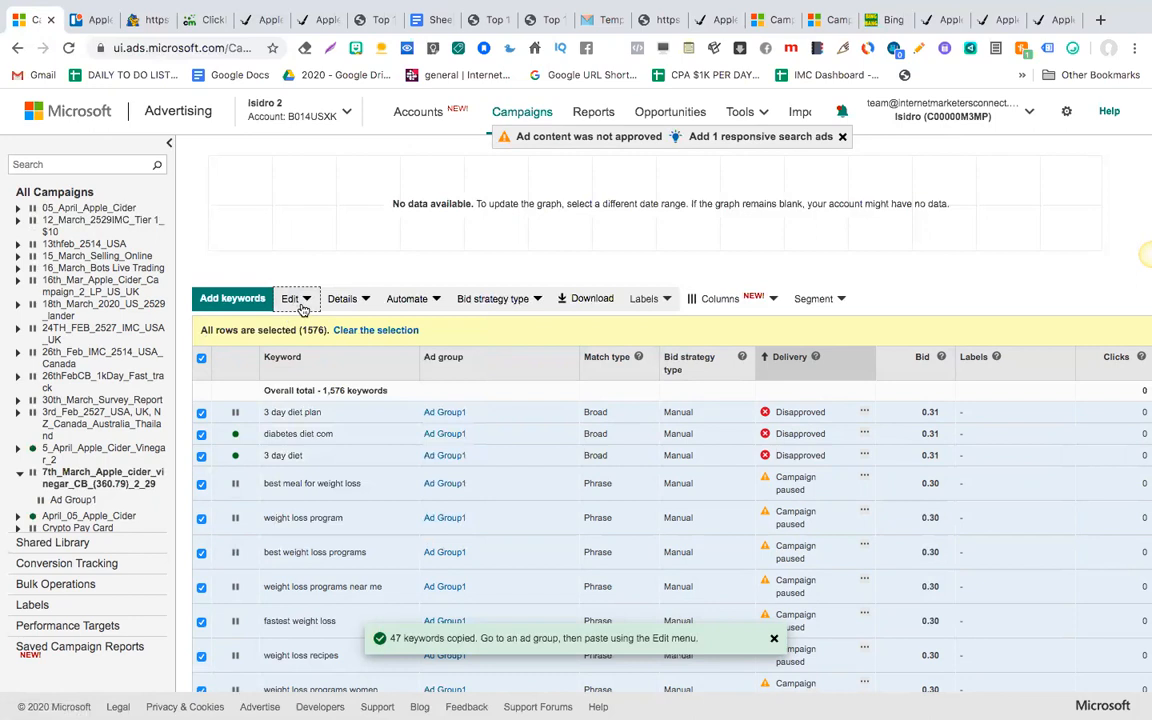
Exclude the disapproved keywords "3 day diet plan", "3 day diet" and "diabetes diet com" from the selection and copy the remaining selected keywords.
click(201, 414)
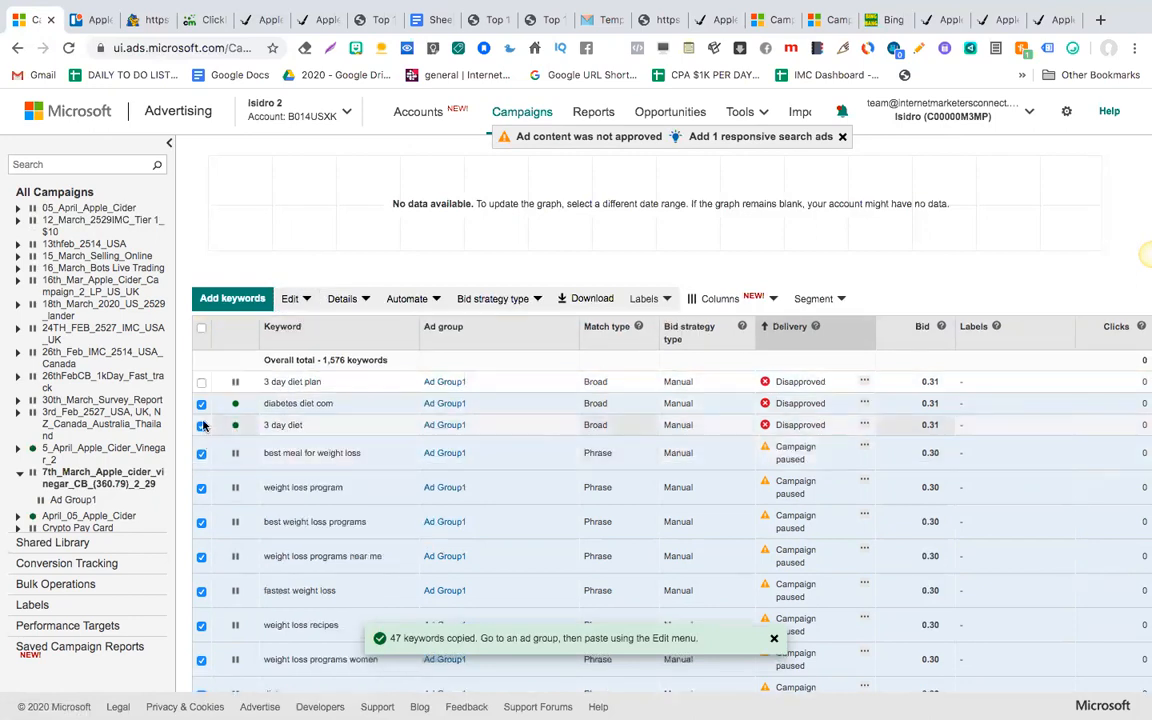
click(201, 426)
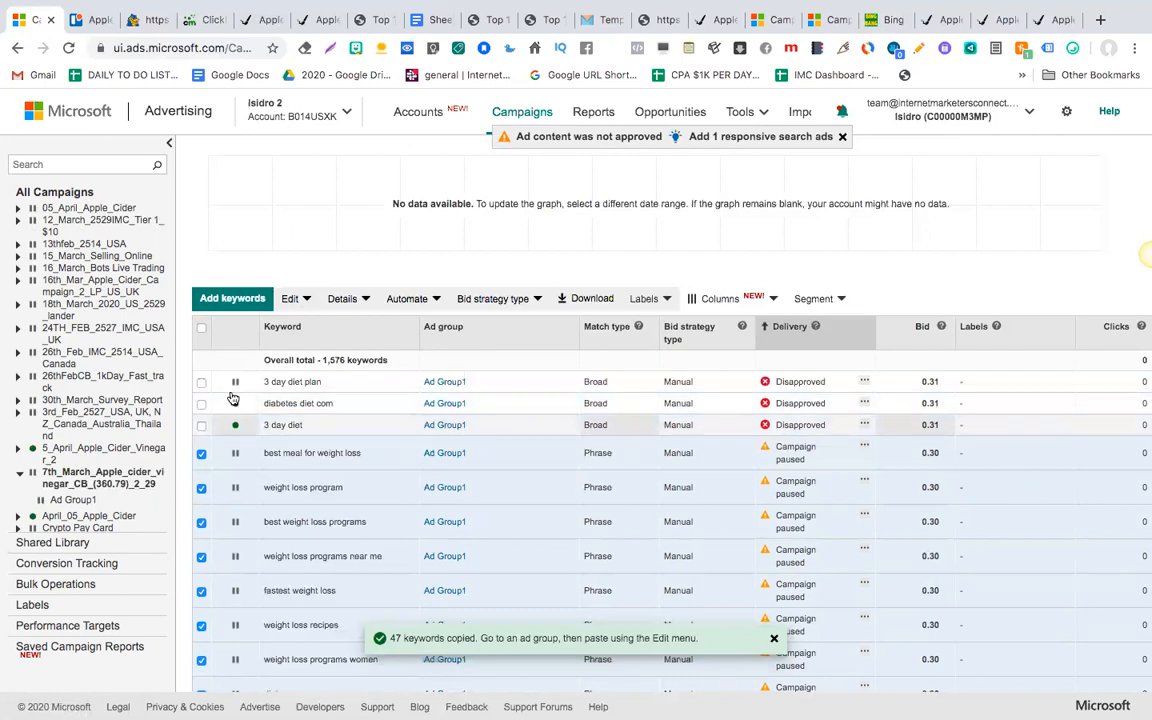
click(201, 404)
click(292, 299)
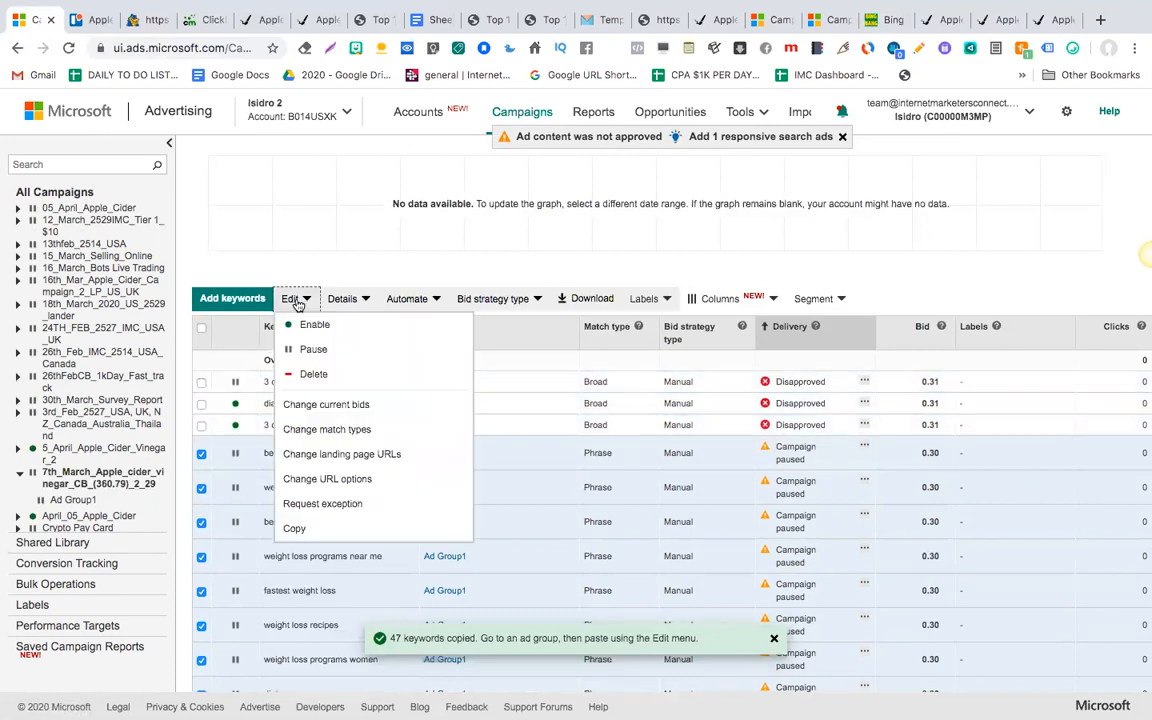
click(308, 527)
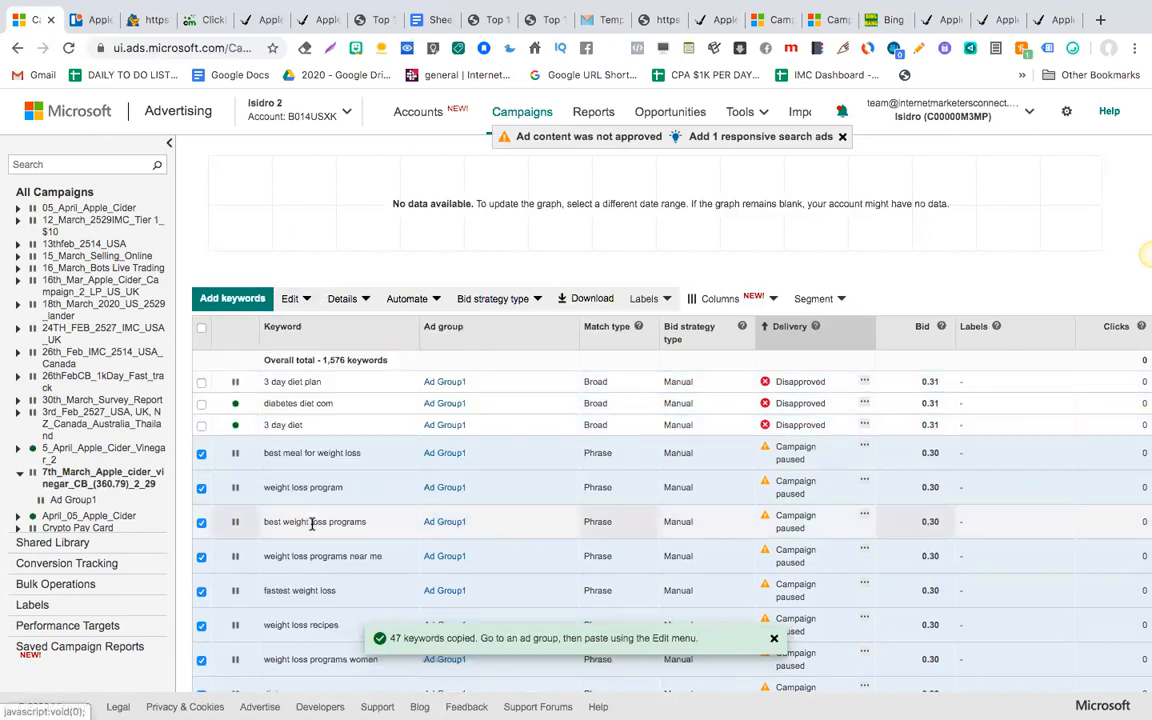
Reload the 6th_April_Apple_cider_vinegar_CB_USOnly keyword list and try again to paste the copied keywords with "weight loss program" selected.
click(822, 19)
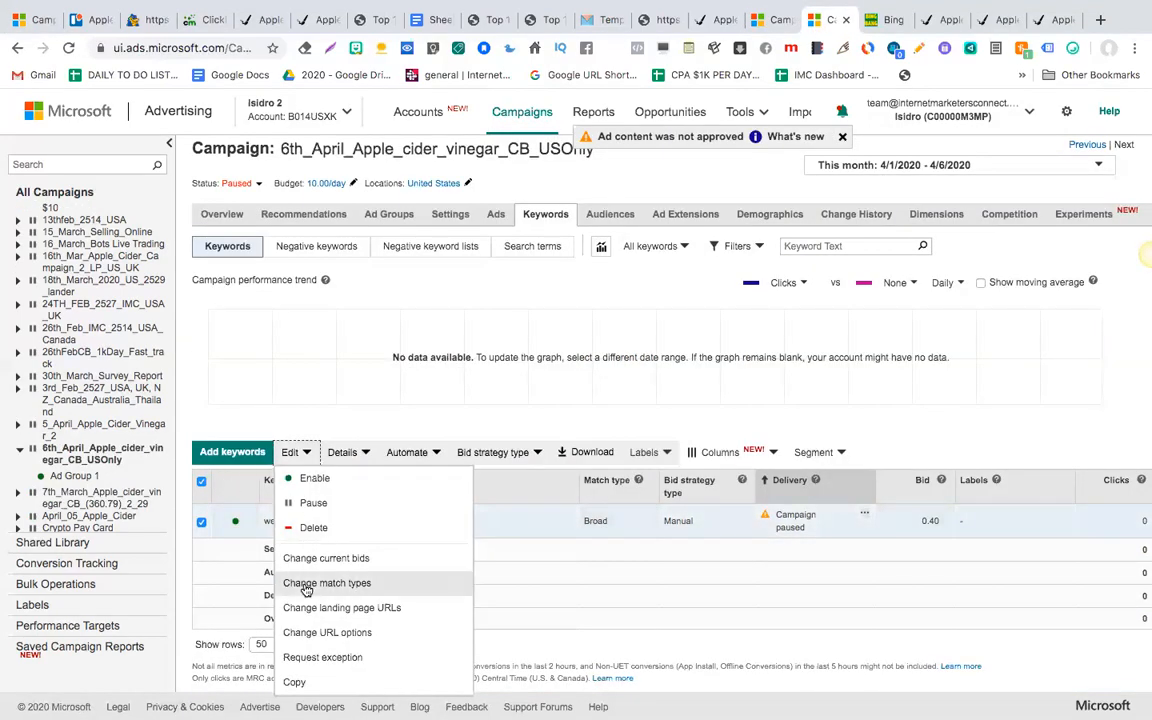
click(290, 455)
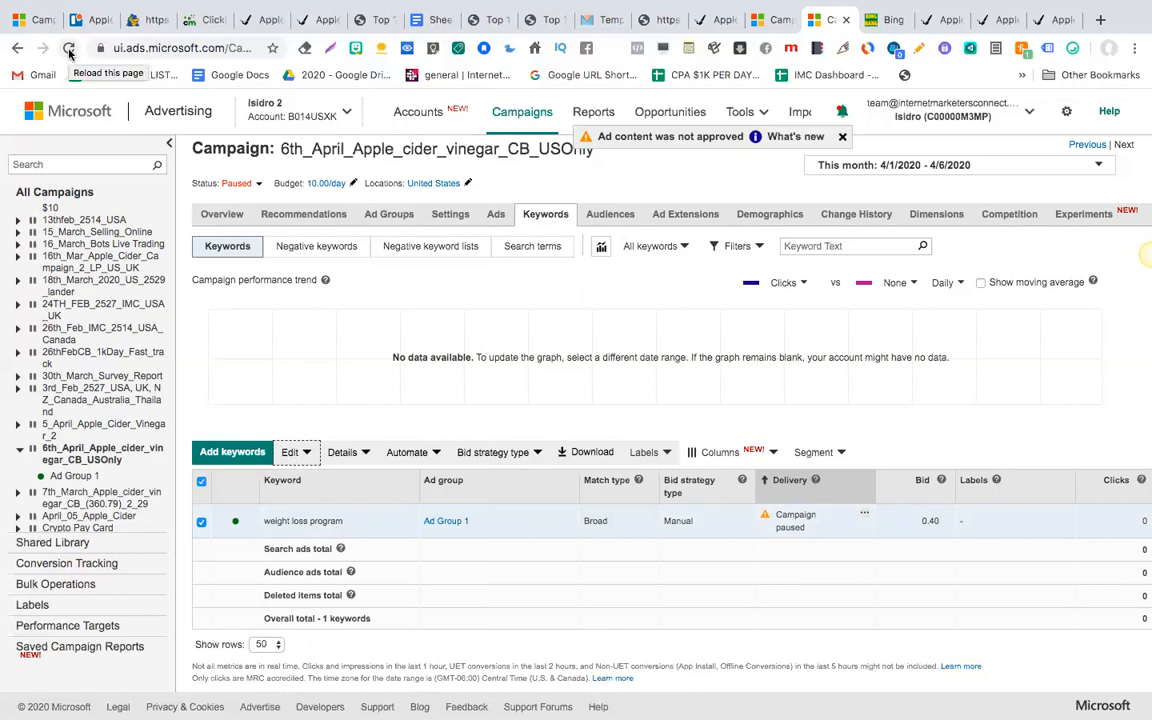
click(68, 49)
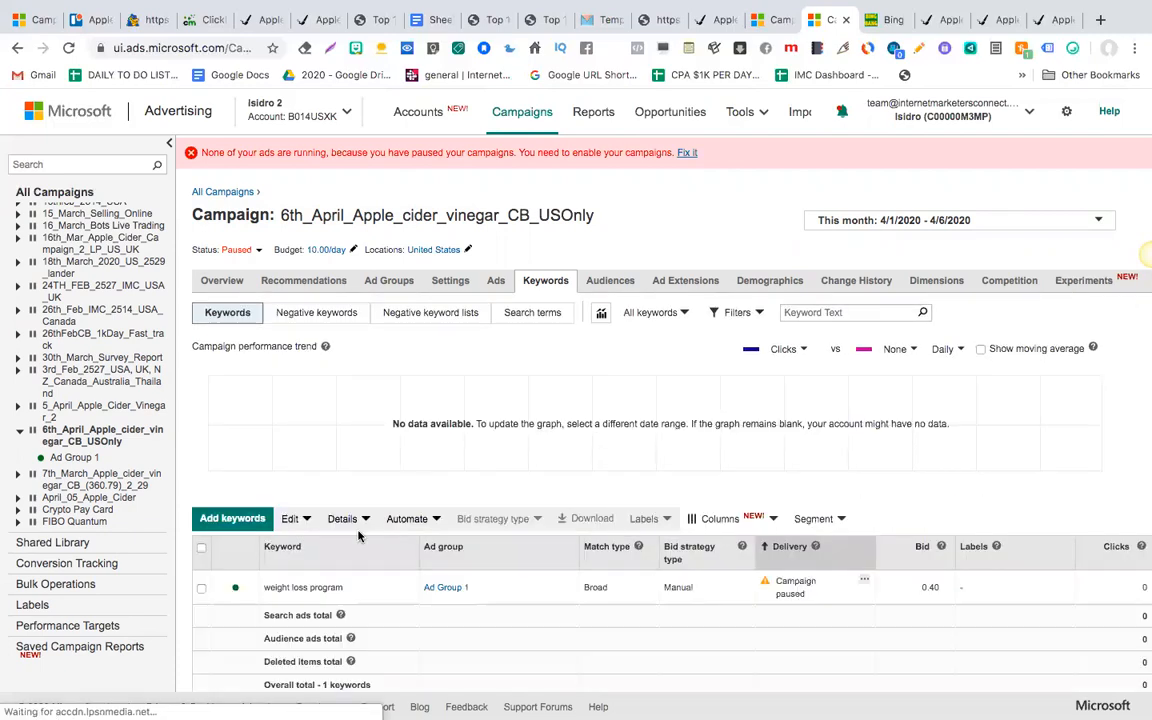
click(290, 518)
scroll(295, 522, down, 1)
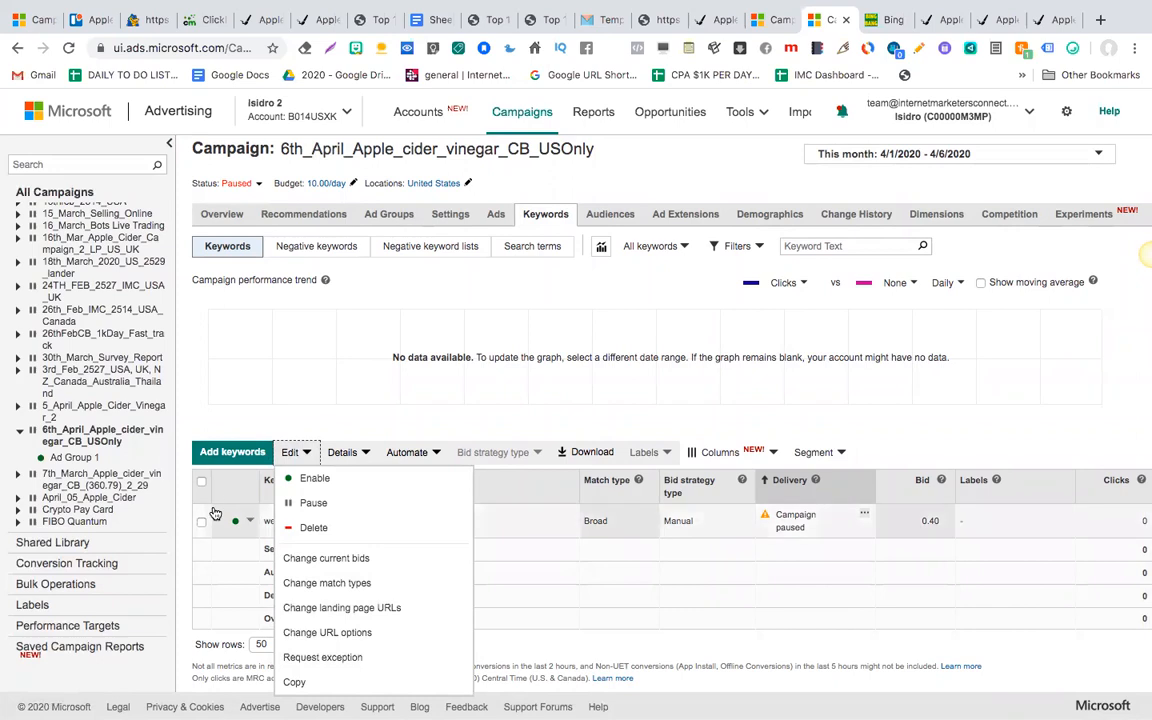
click(181, 441)
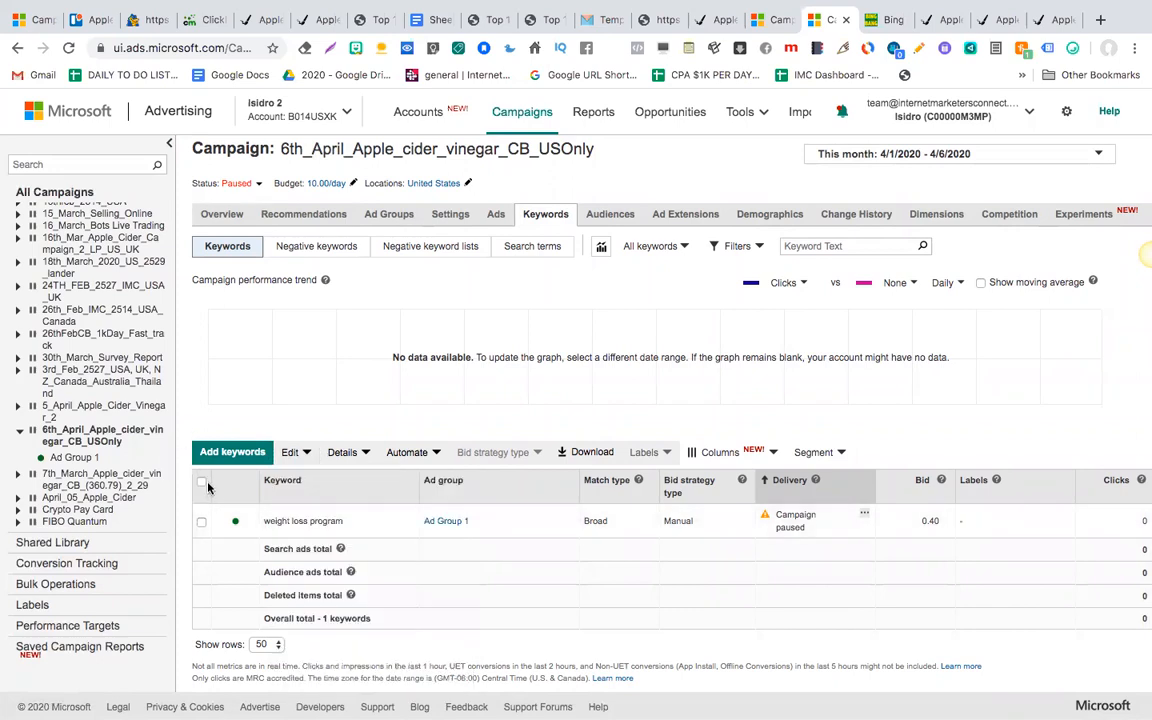
click(200, 483)
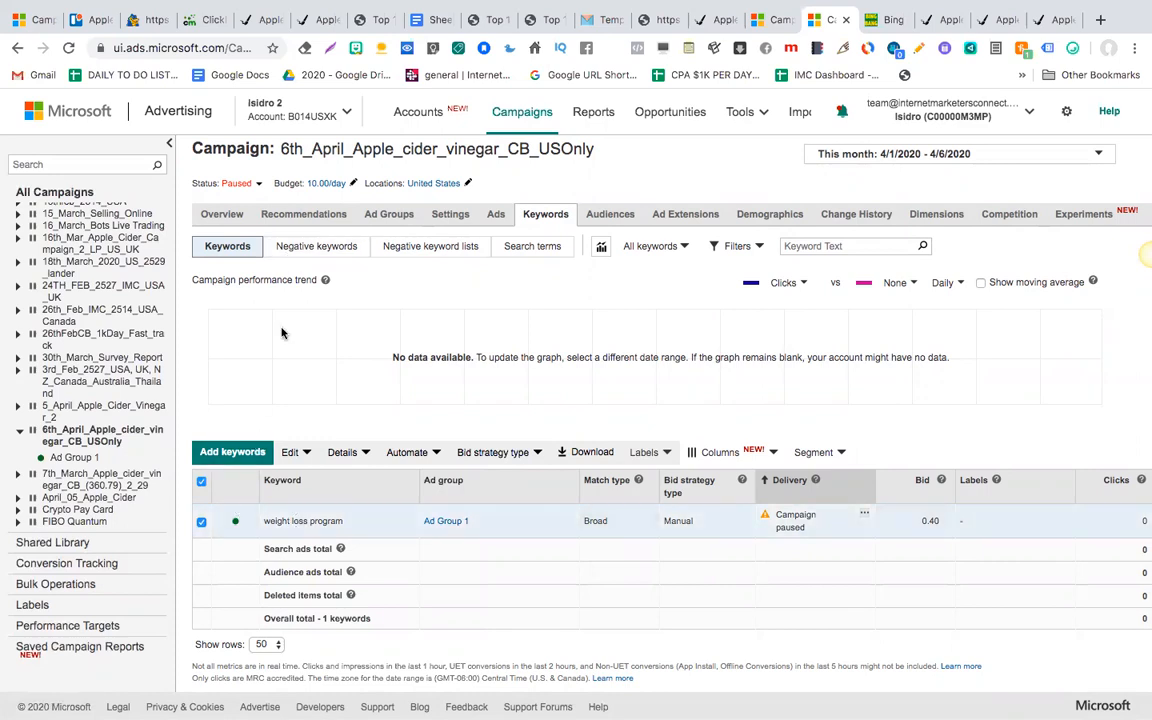
click(296, 454)
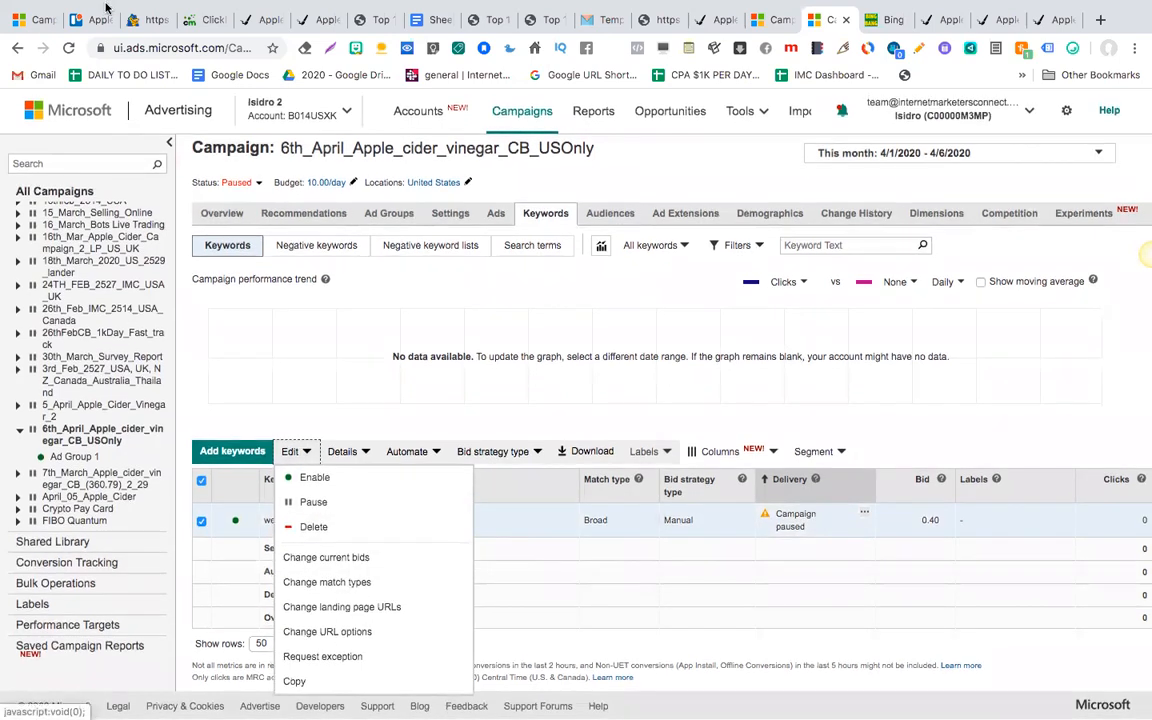
Select every keyword of the 7th_March campaign across all pages, including the disapproved ones, and copy the whole selection.
click(30, 22)
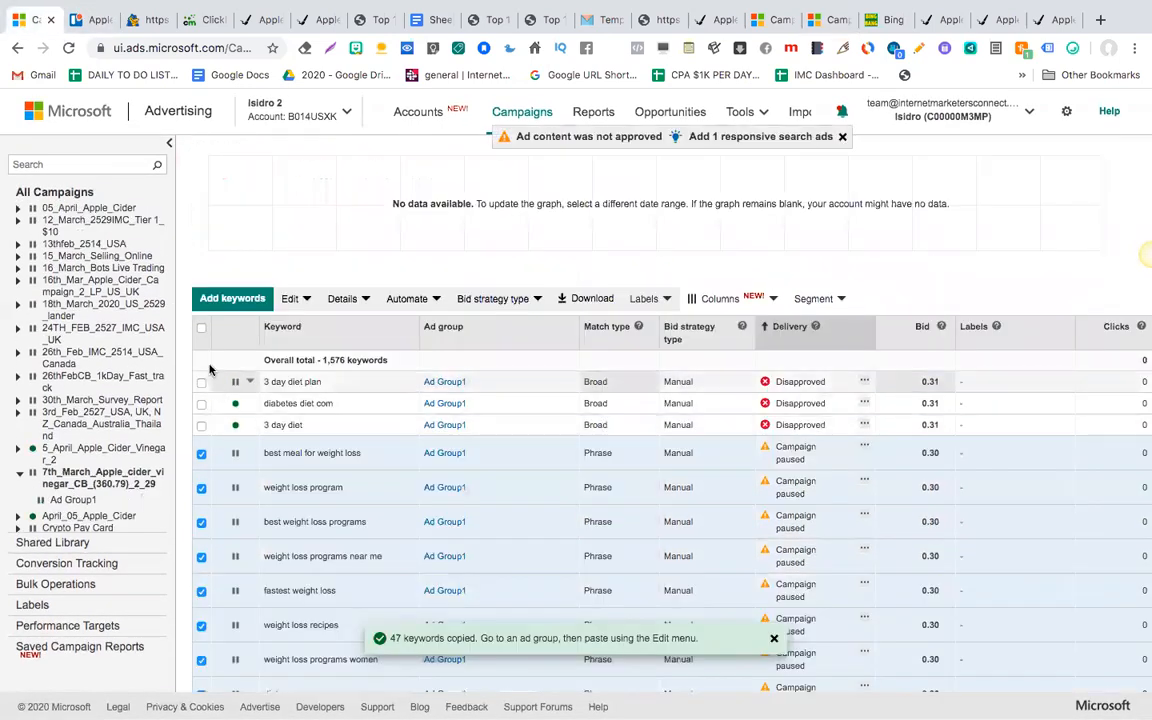
click(201, 328)
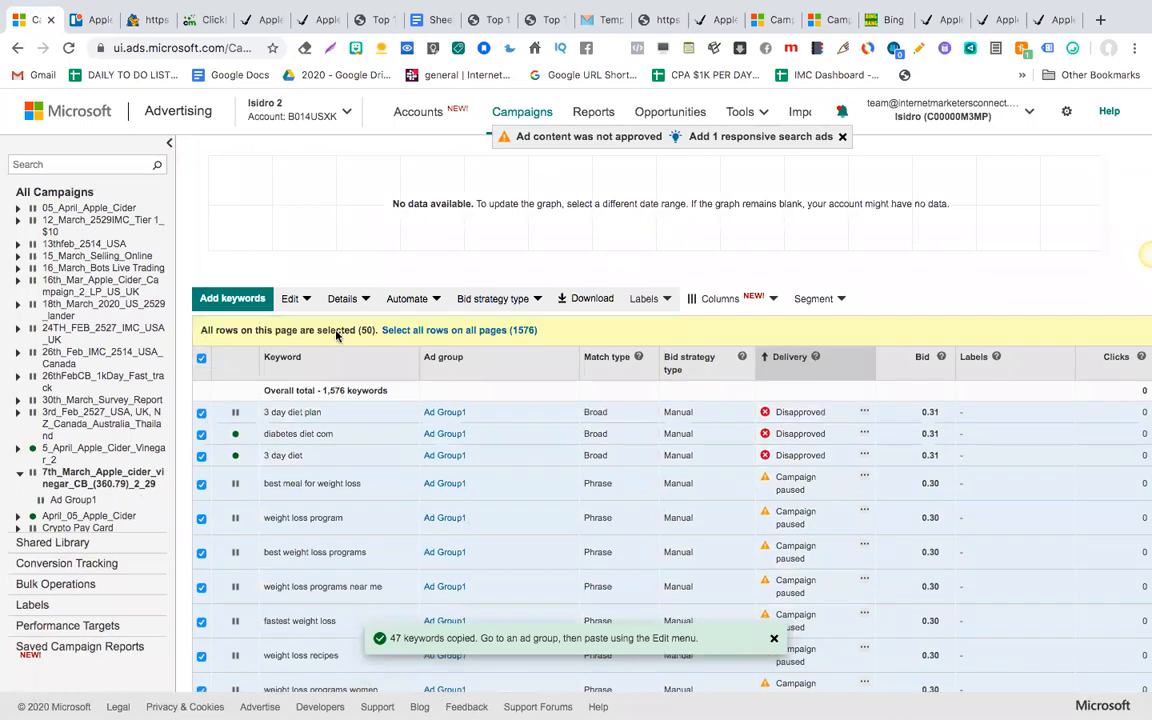
click(456, 330)
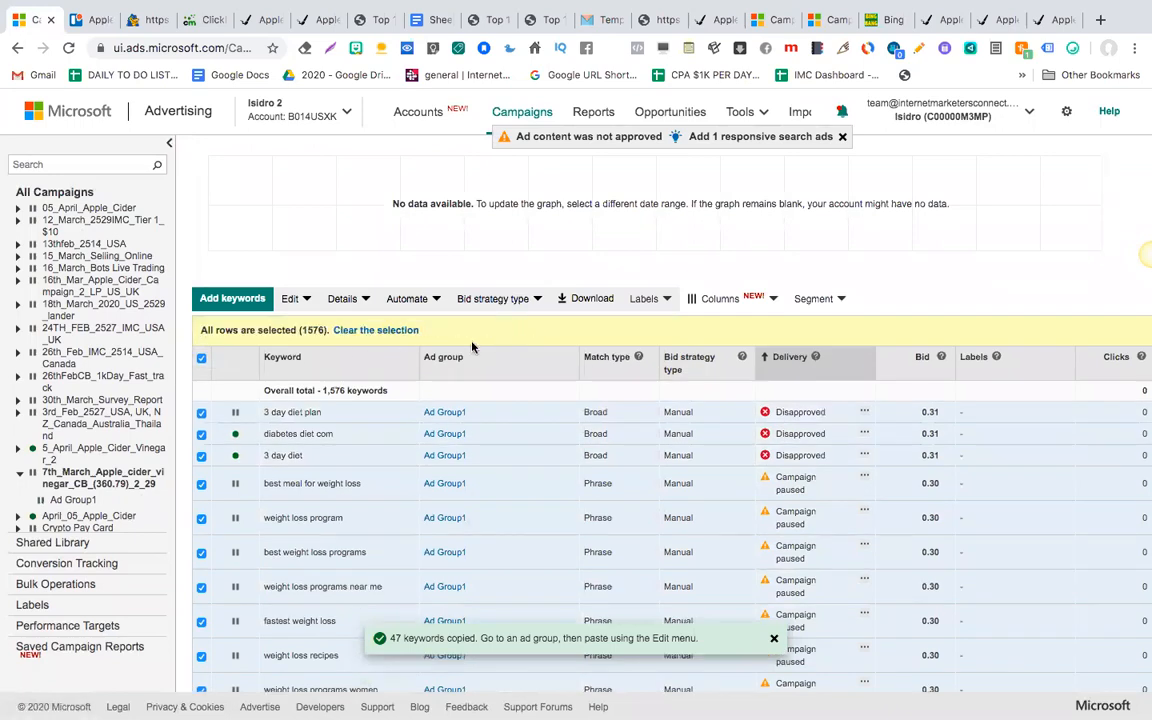
click(295, 299)
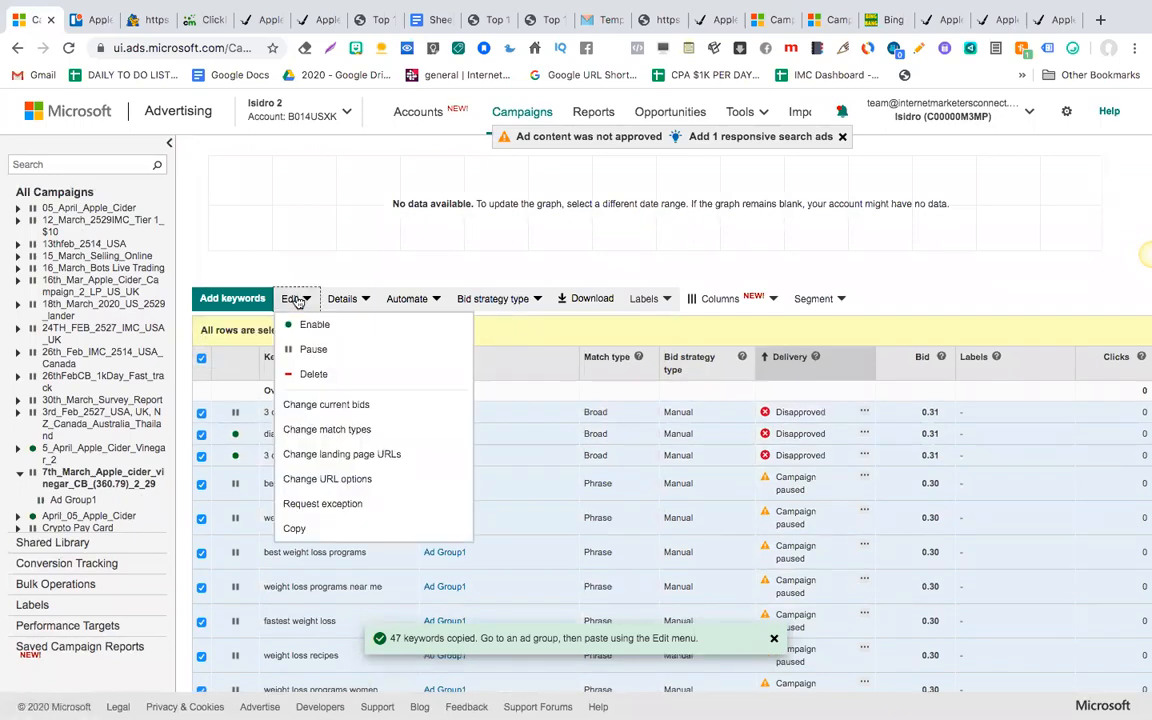
click(323, 534)
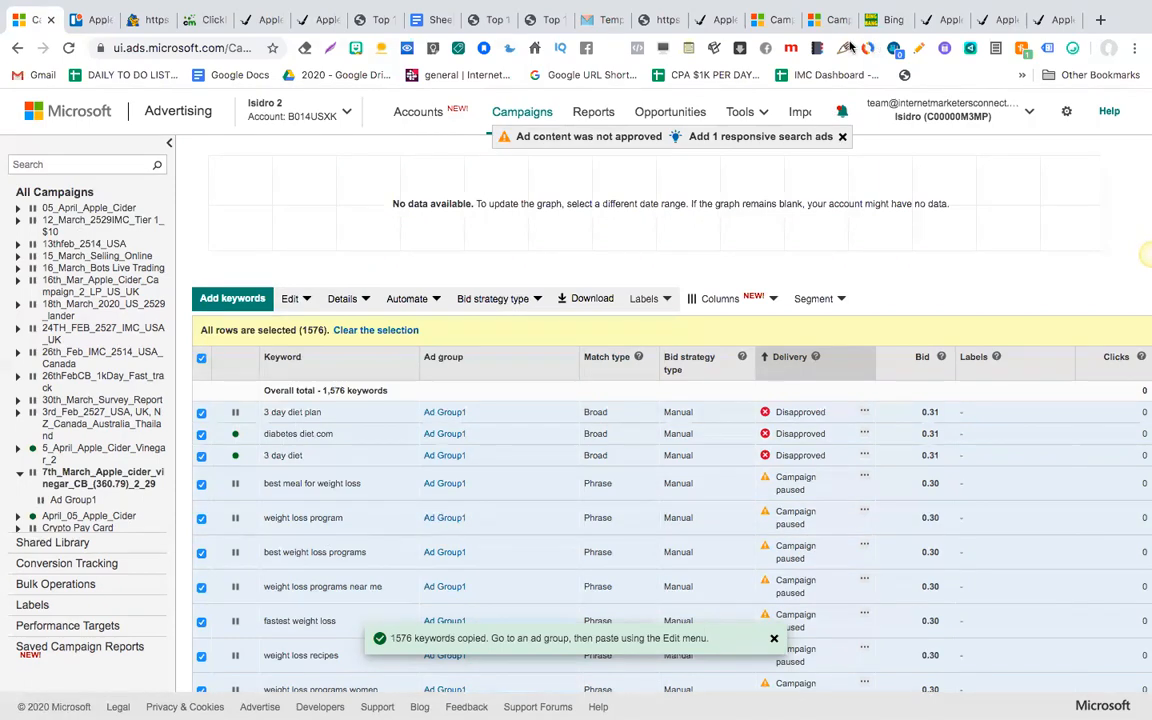
Try to paste the full copied keyword set into the 6th_April_Apple_cider_vinegar_CB_USOnly campaign, and deselect its "weight loss program" keyword.
click(768, 14)
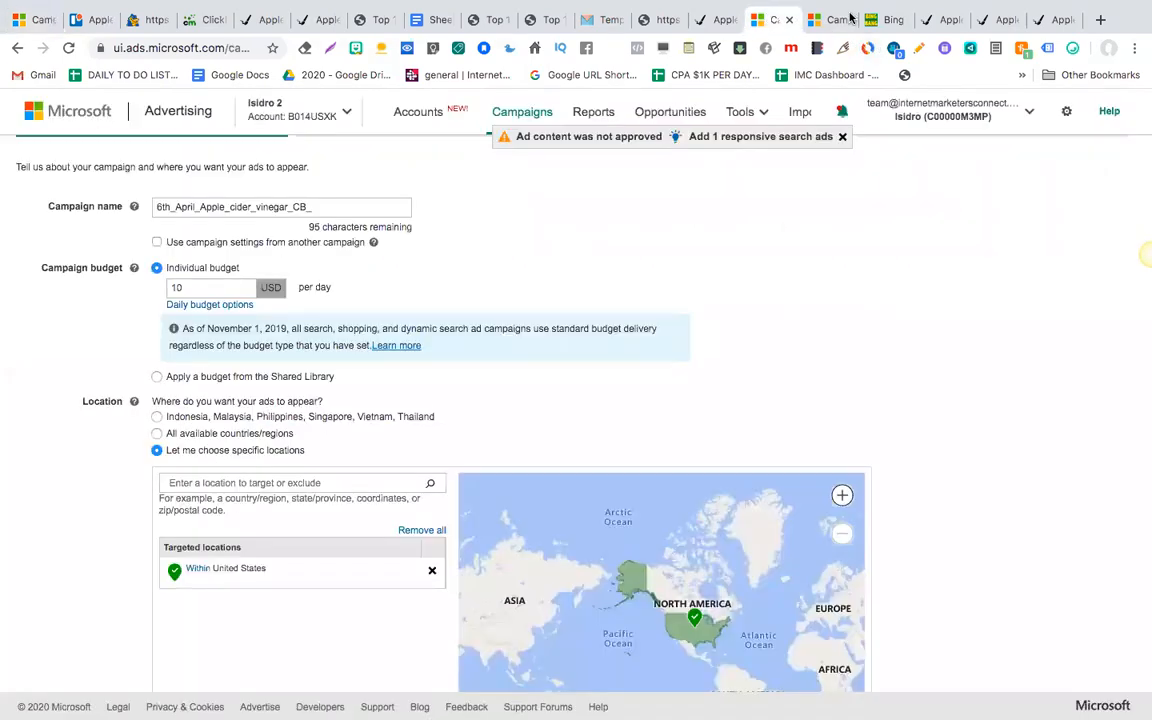
click(829, 18)
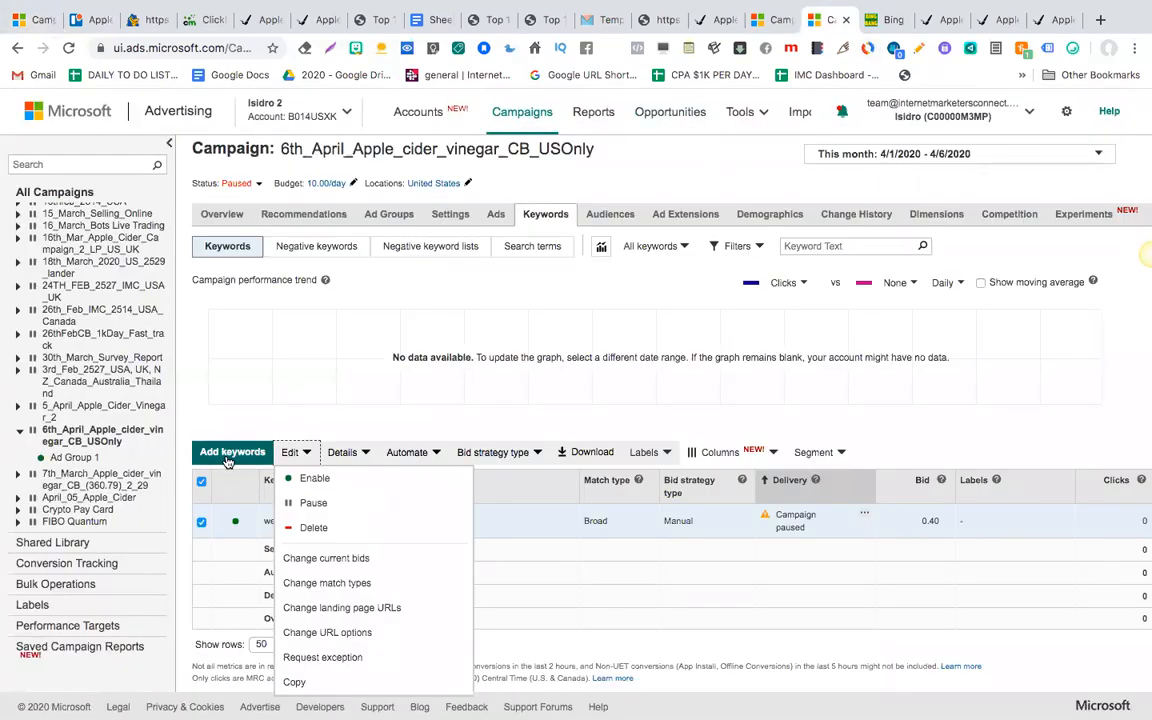
click(305, 452)
click(305, 452)
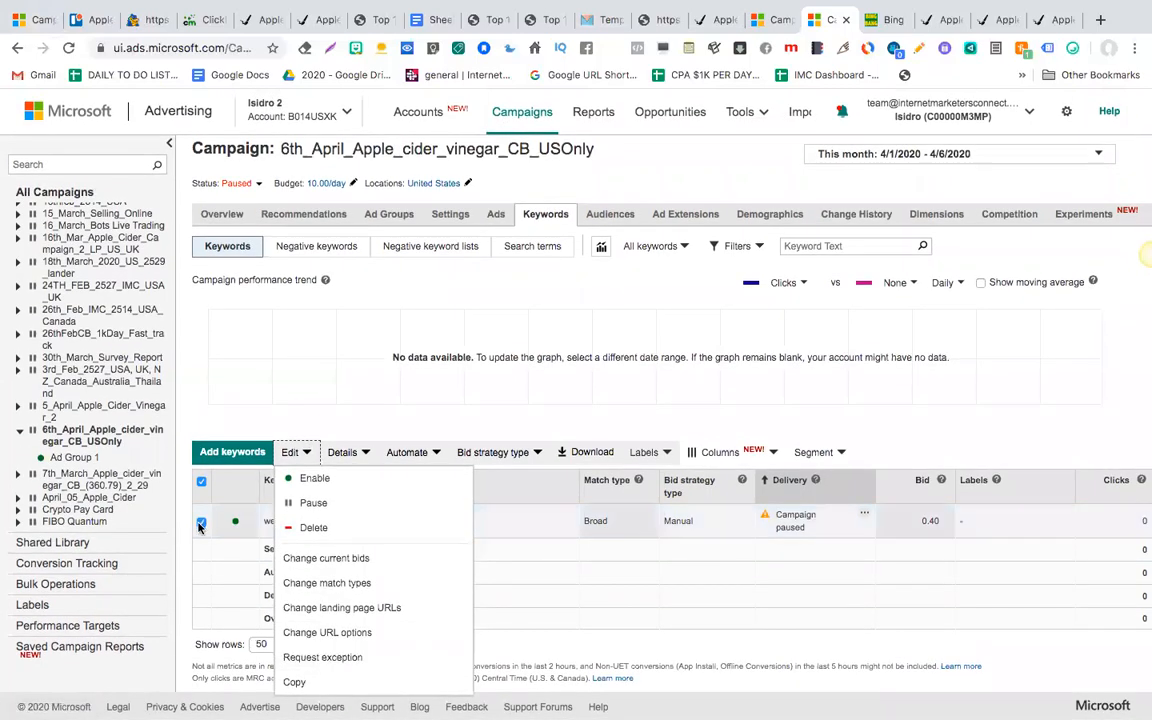
click(201, 521)
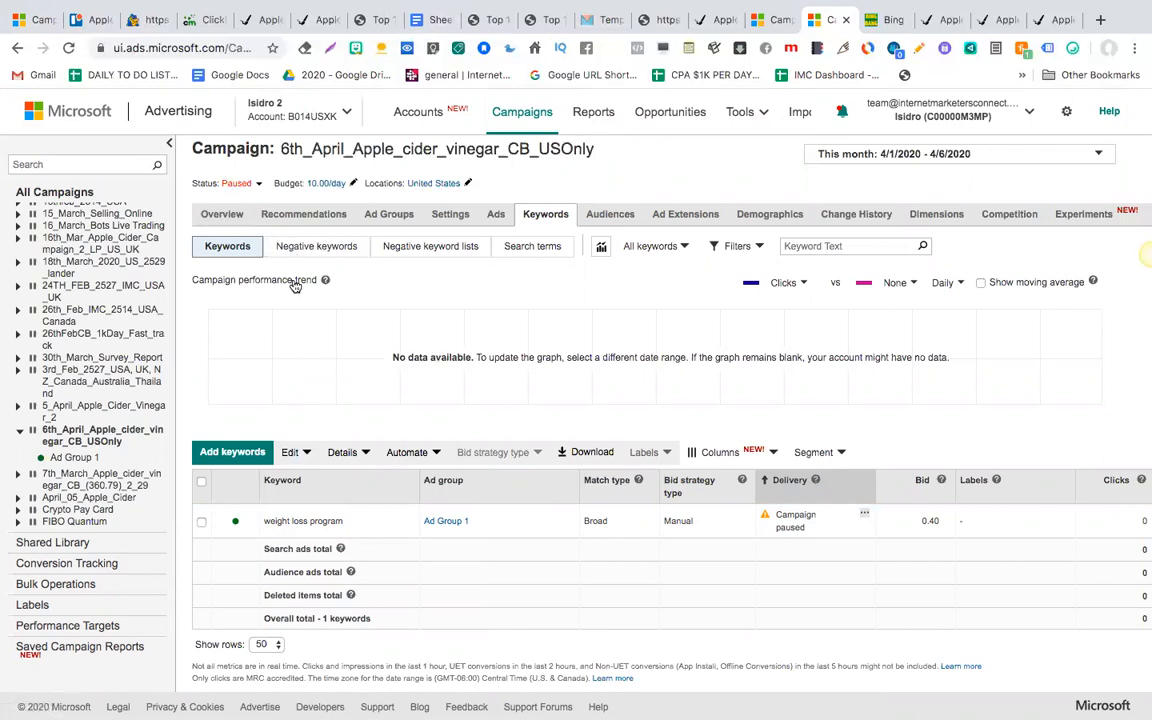
scroll(391, 484, down, 1)
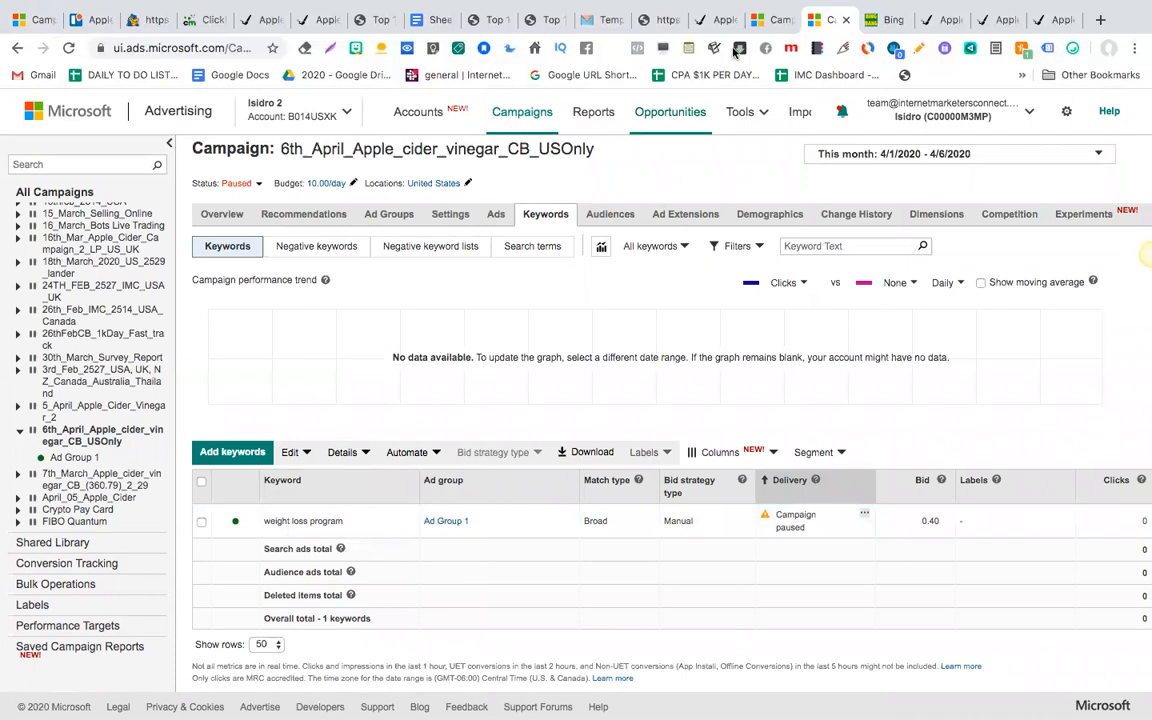
Sign in to Bing Bang Profits with the prefilled credentials, and open the ads of 6th_April_Apple_cider_vinegar_CB_USOnly in Microsoft Advertising.
click(885, 19)
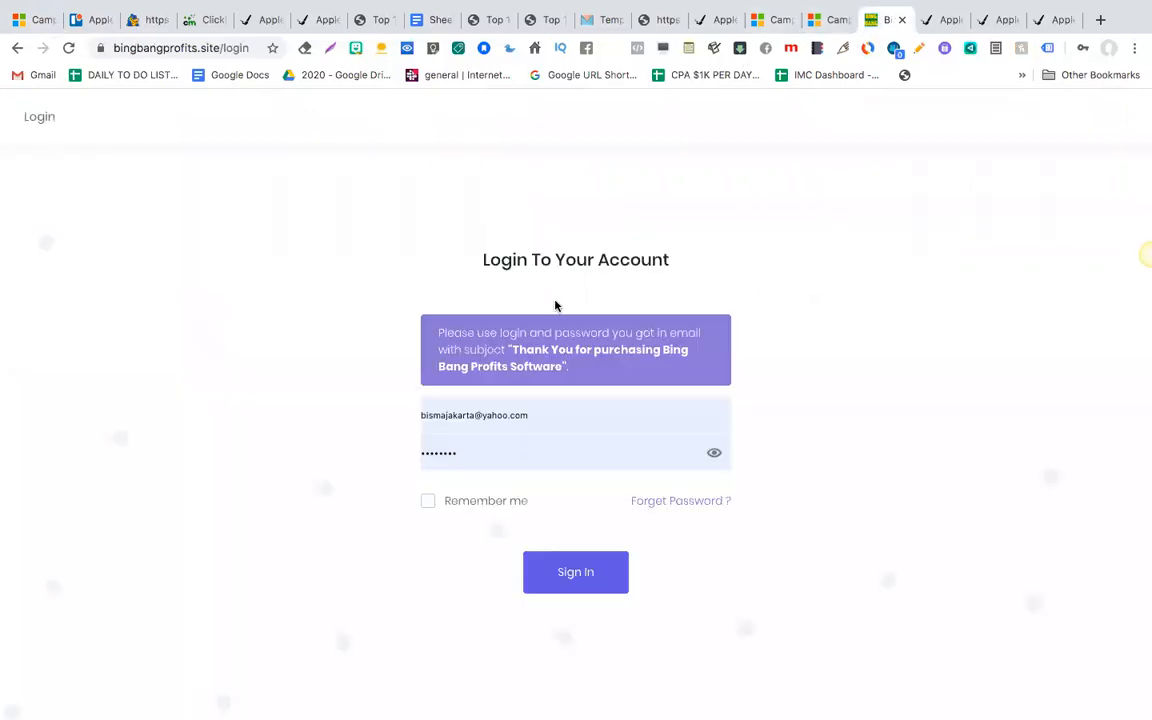
click(575, 580)
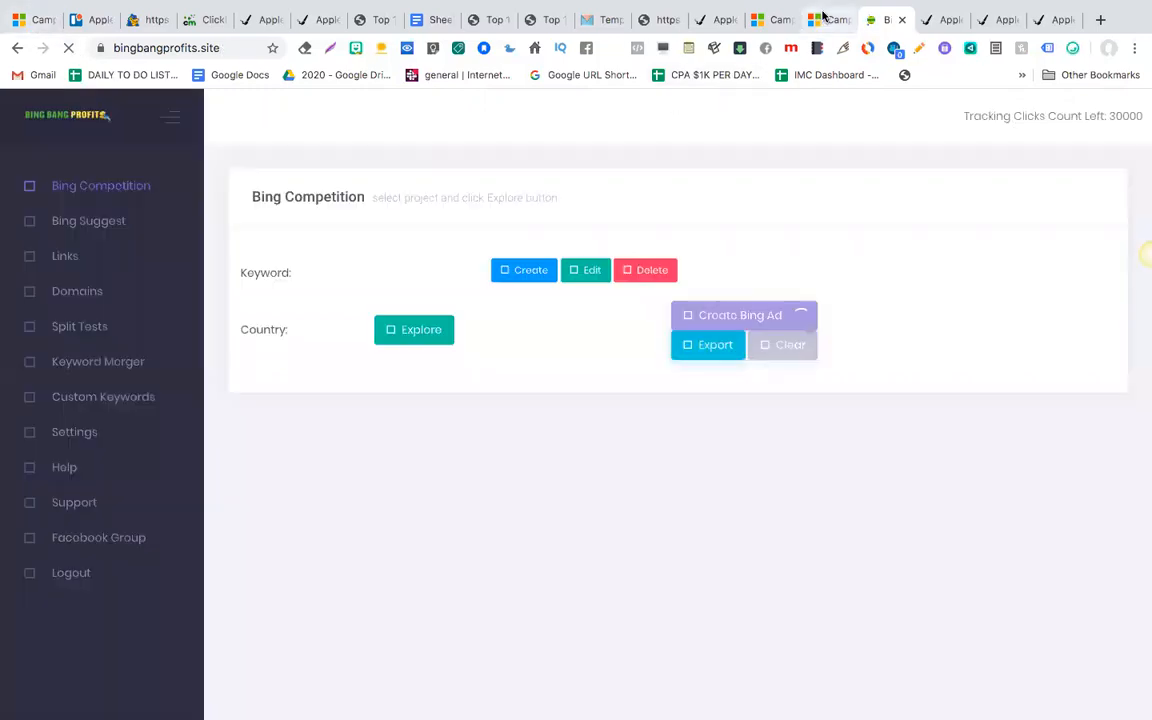
click(824, 18)
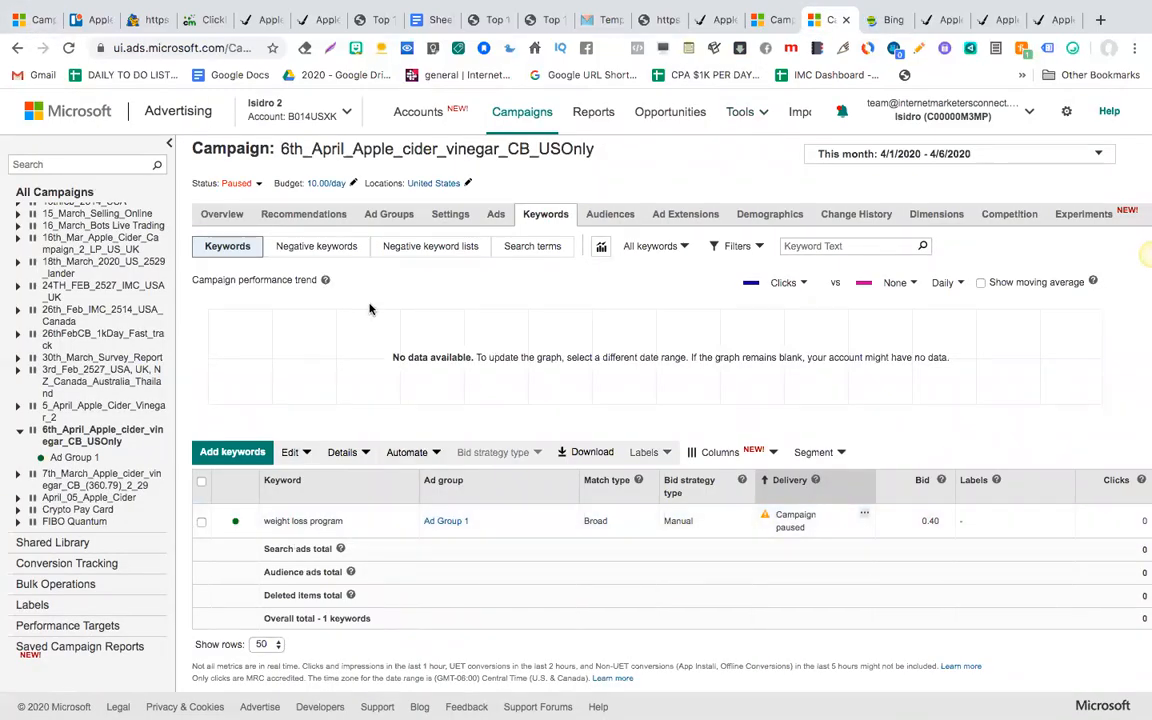
click(494, 215)
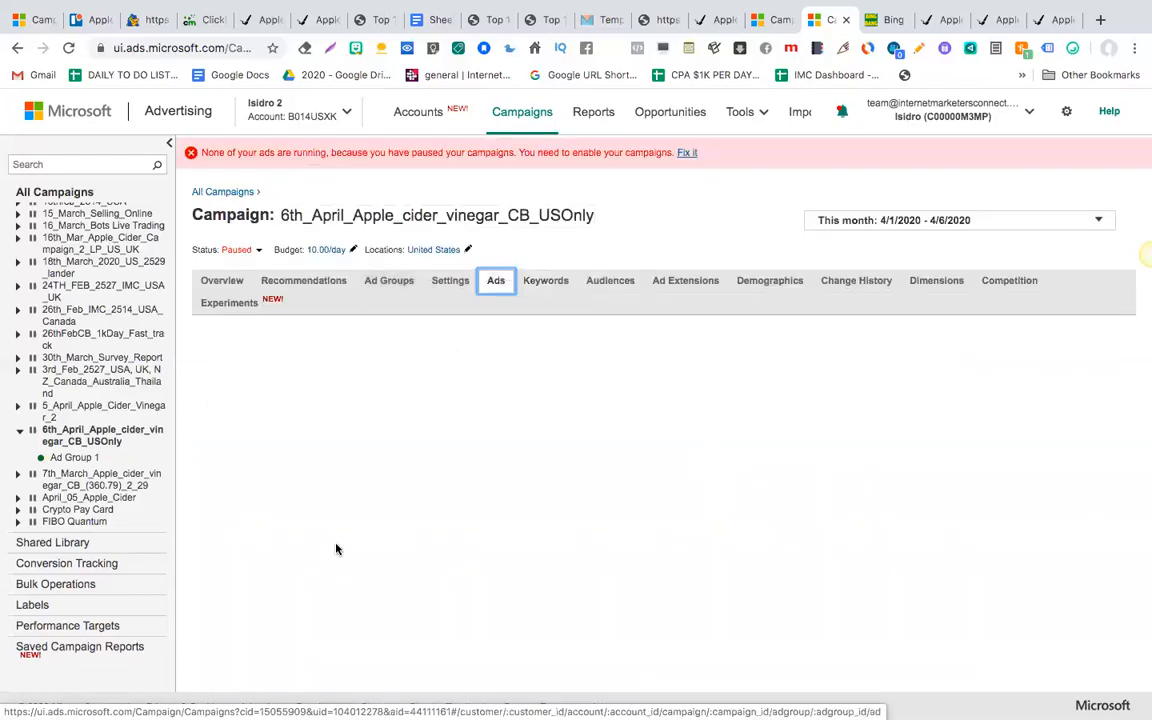
Show the ads of the 7th_March_Apple_cider_vinegar_CB_(360.79)_2_29 campaign, select all of them and copy them.
scroll(336, 549, down, 3)
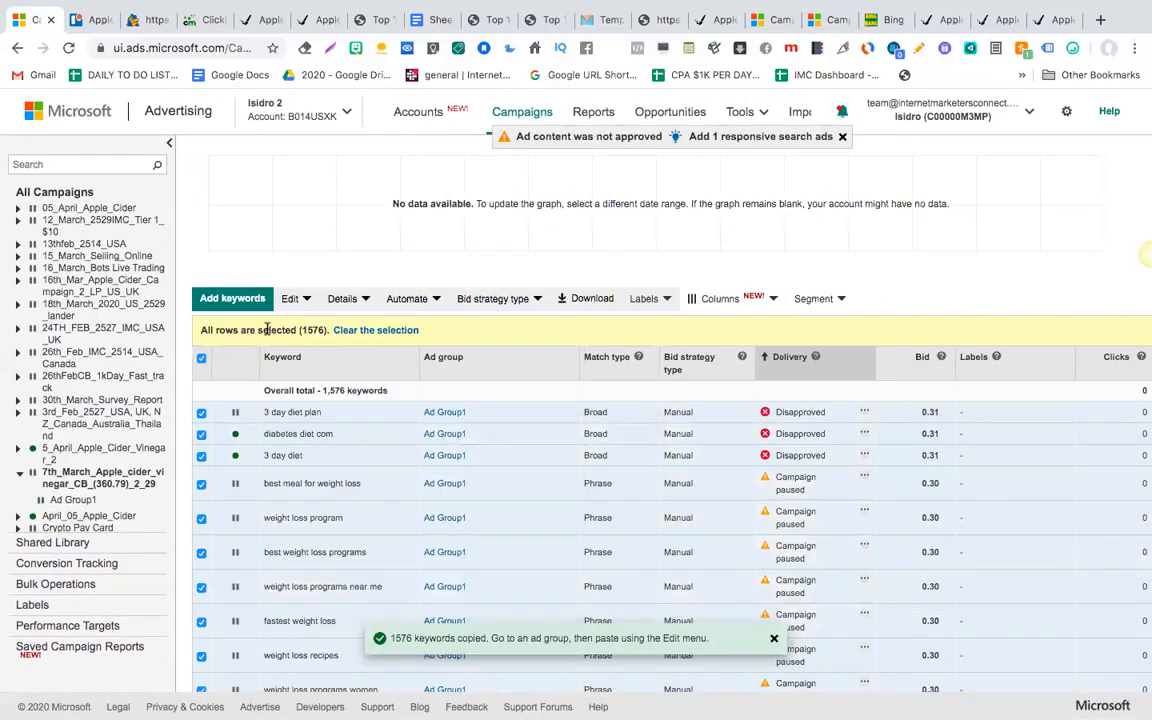
scroll(400, 275, up, 3)
click(496, 248)
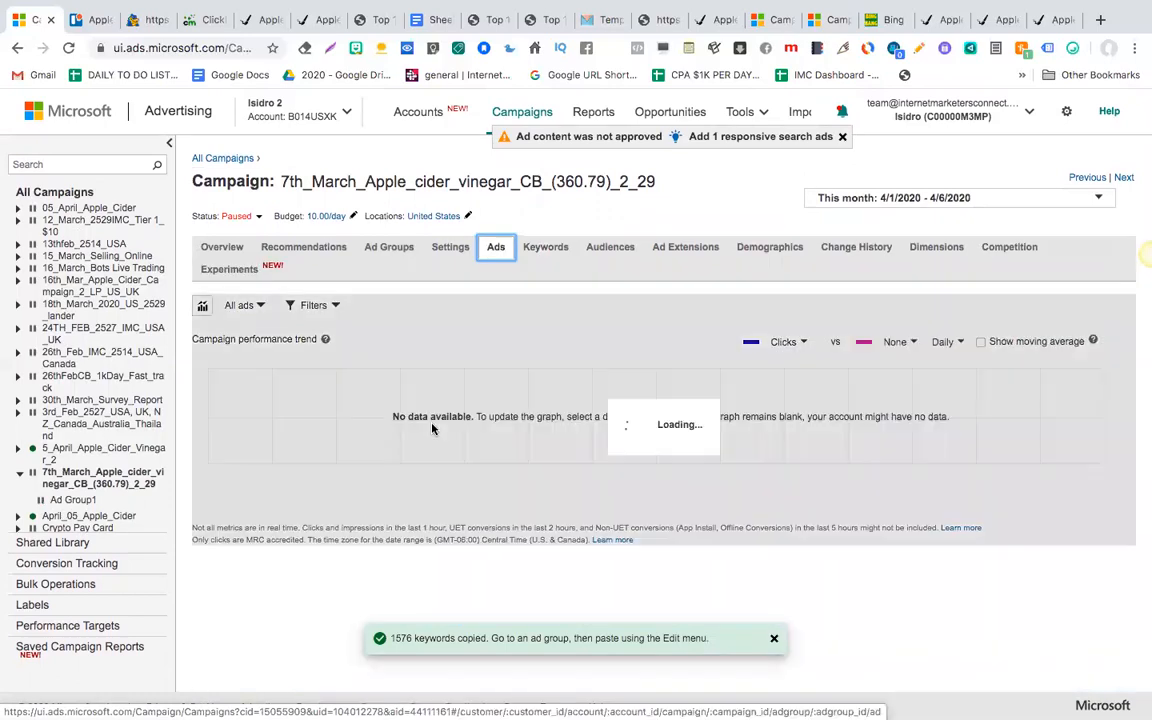
scroll(432, 428, down, 3)
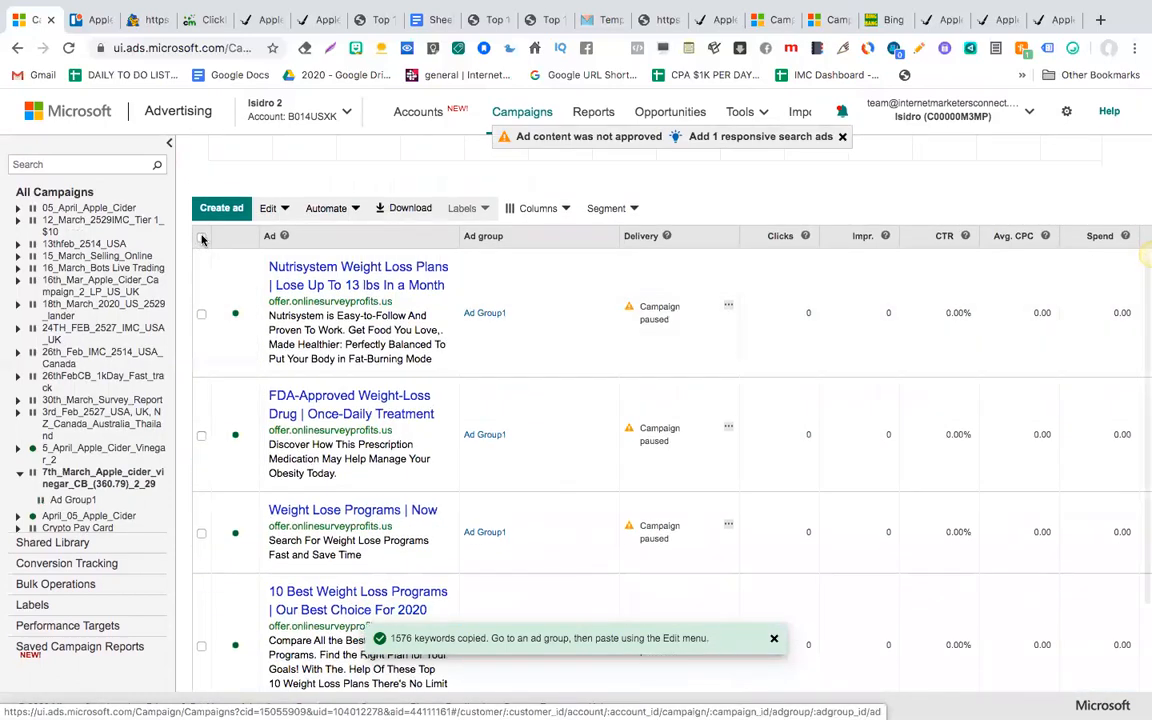
click(201, 237)
click(285, 211)
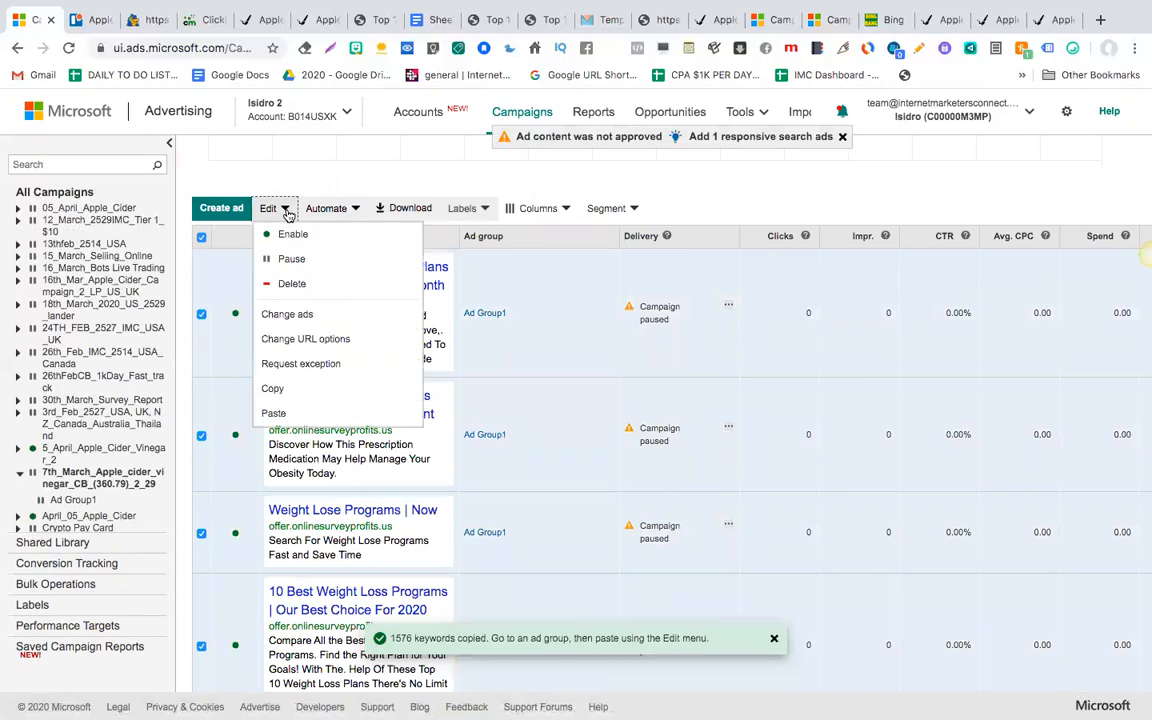
click(285, 211)
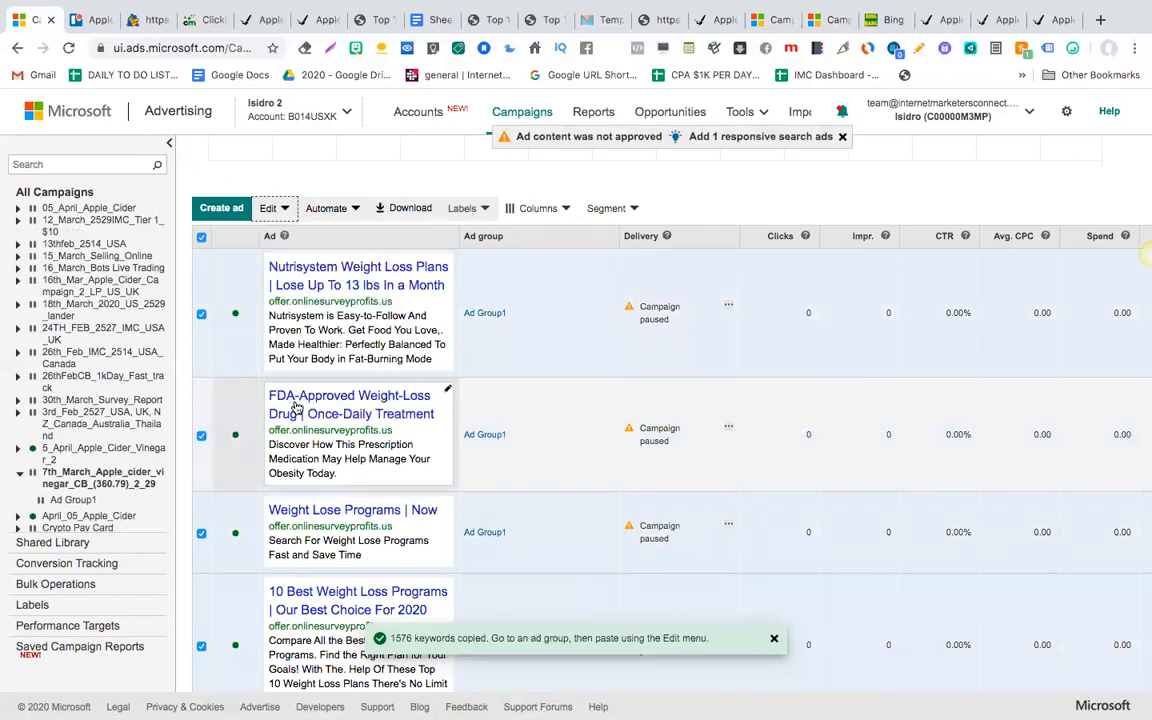
click(278, 211)
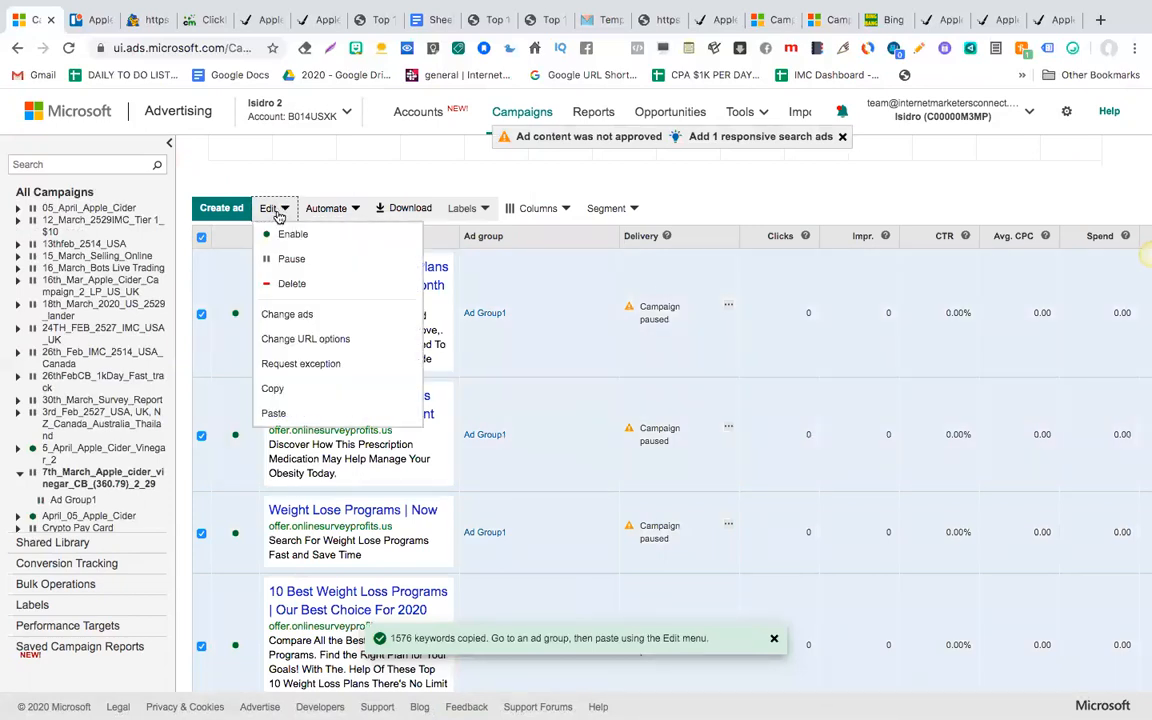
click(284, 390)
scroll(308, 490, down, 4)
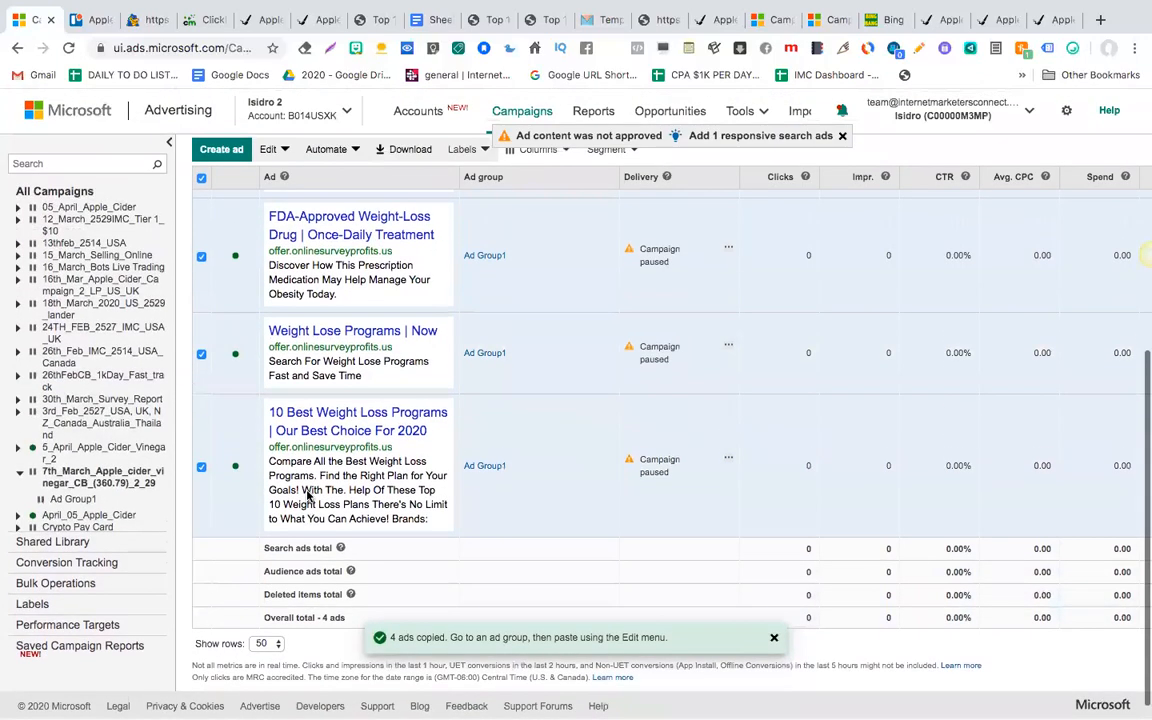
scroll(309, 495, up, 5)
Try to paste the copied ads into the campaign-level ad list of 6th_April_Apple_cider_vinegar_CB_USOnly.
click(828, 19)
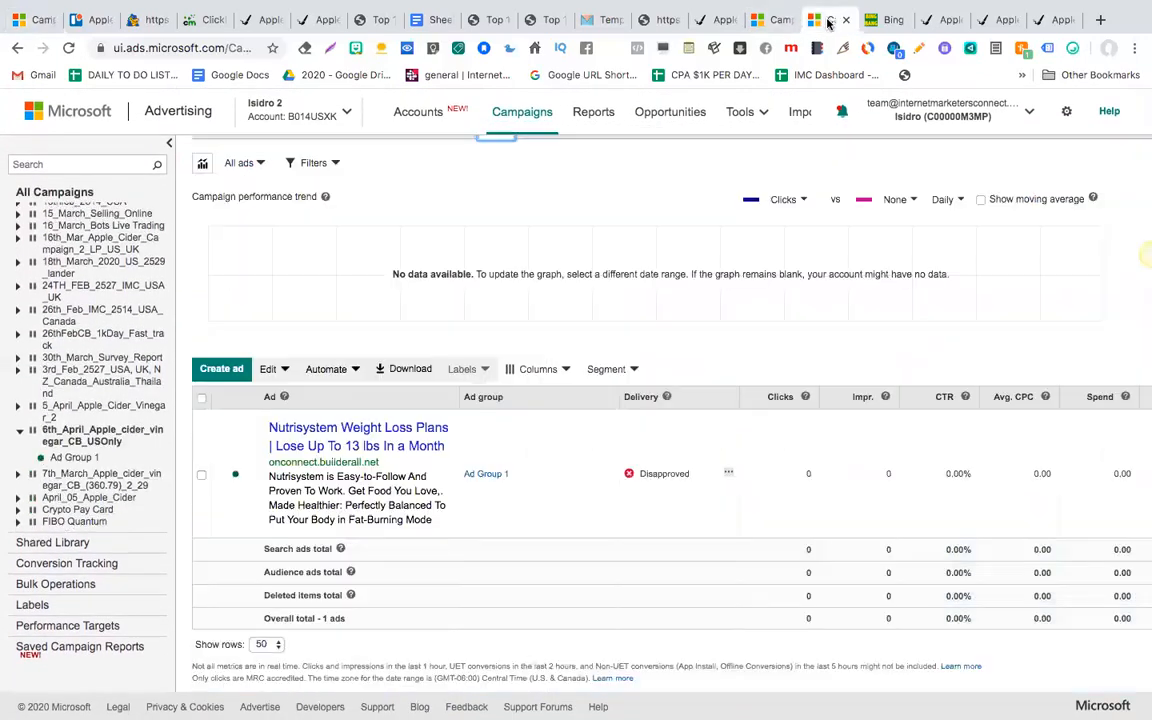
click(270, 370)
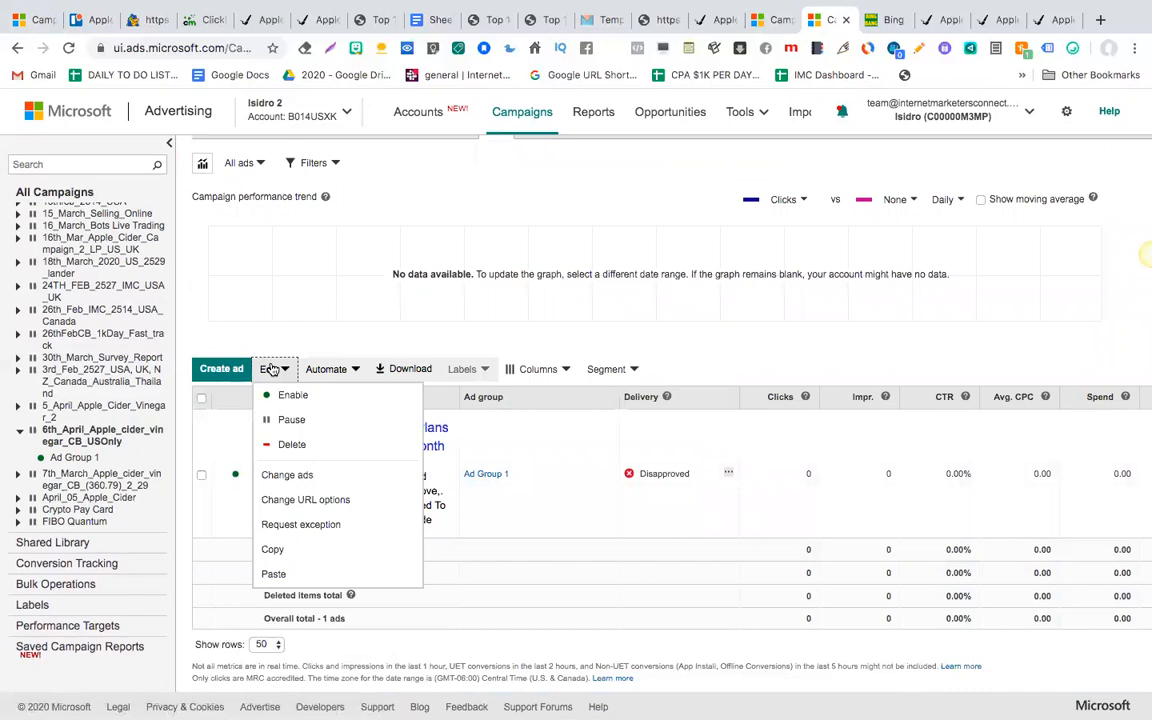
click(295, 573)
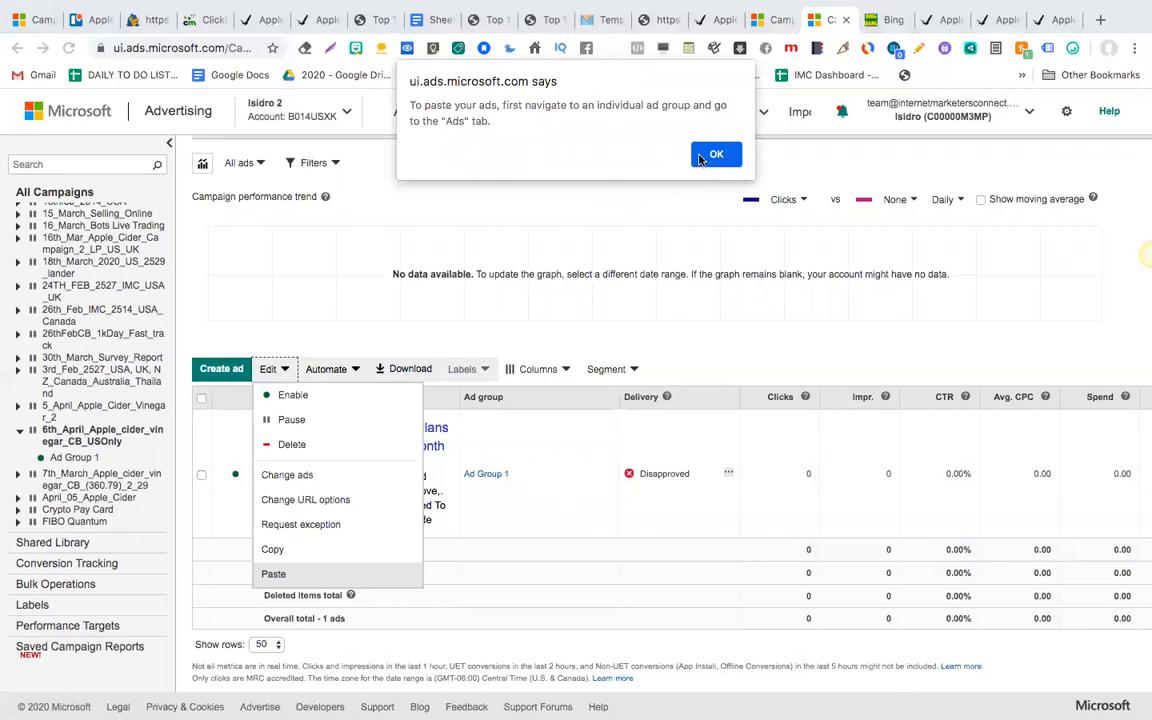
click(715, 155)
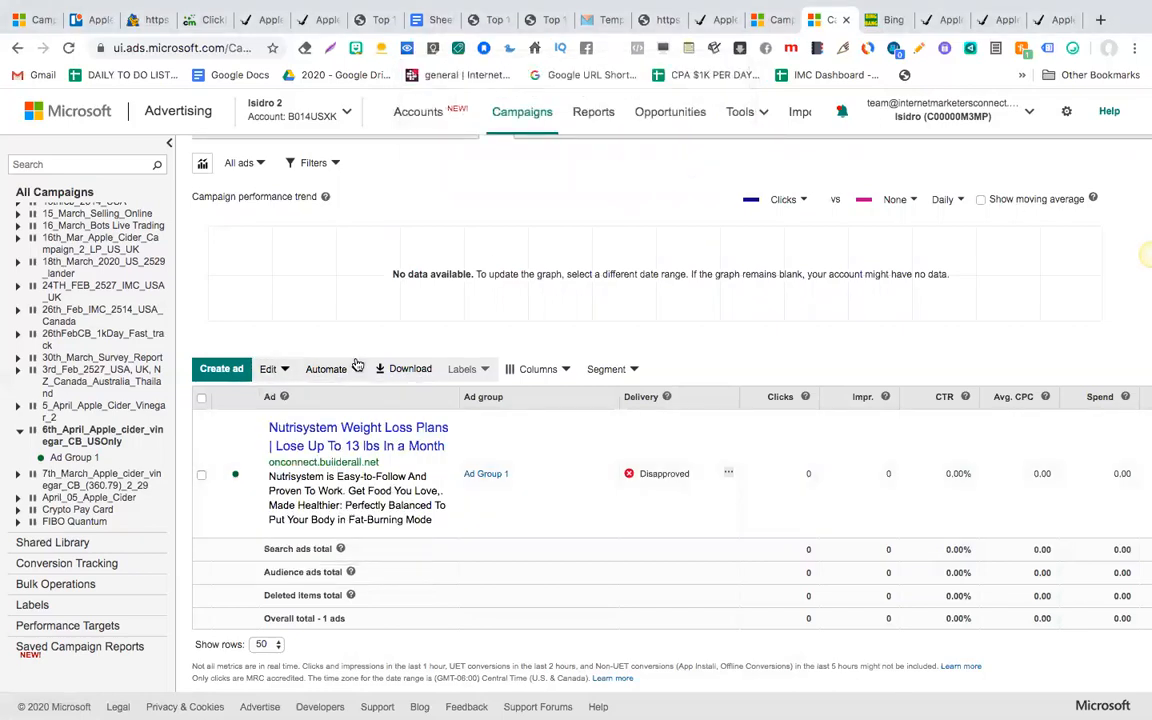
scroll(375, 364, up, 3)
scroll(375, 364, down, 3)
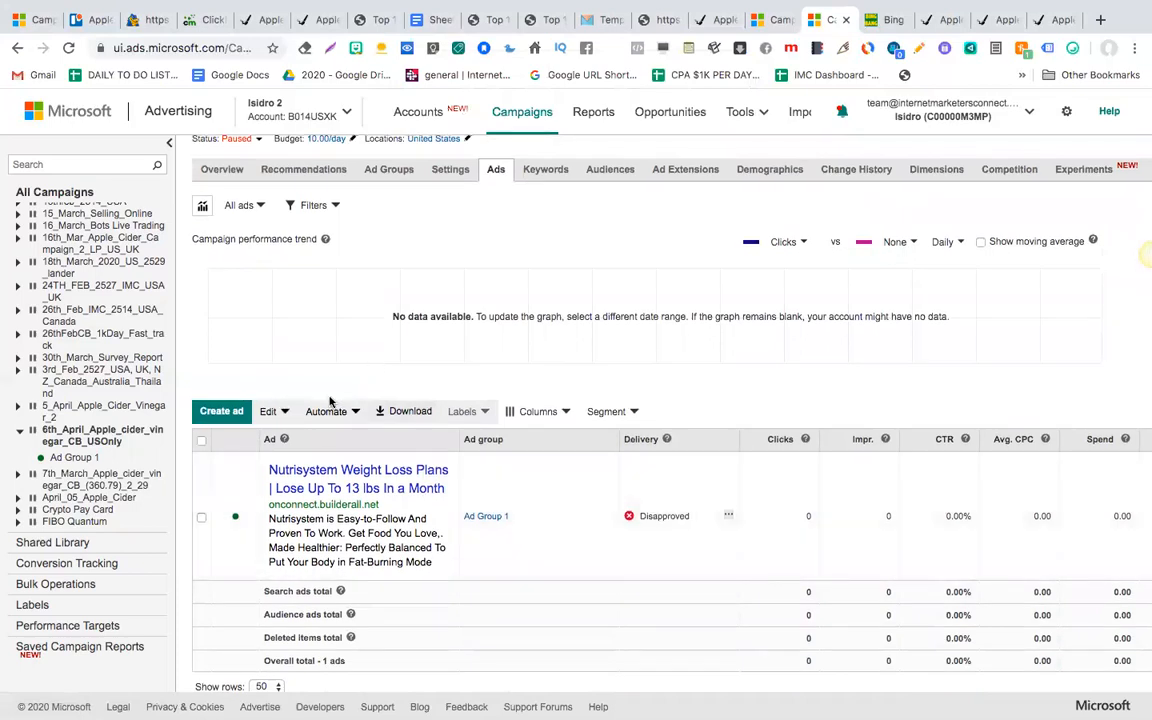
Try again to paste the copied ads into the campaign, this time with its existing Nutrisystem ad selected.
click(201, 441)
click(268, 411)
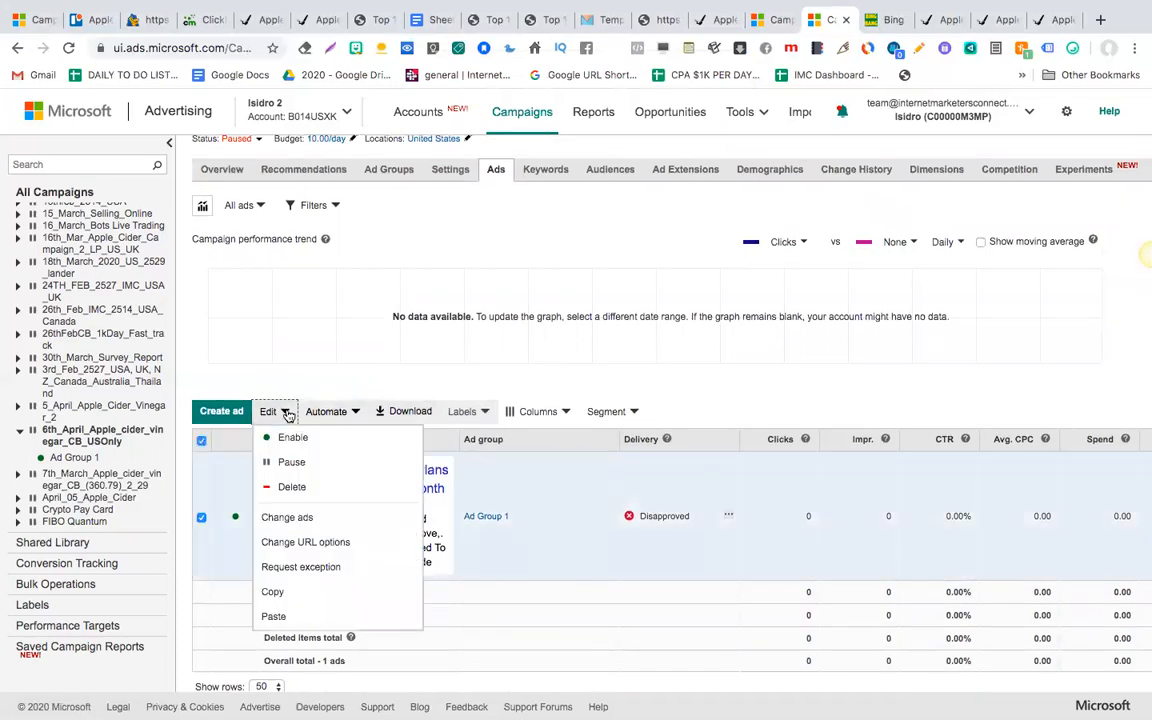
click(322, 615)
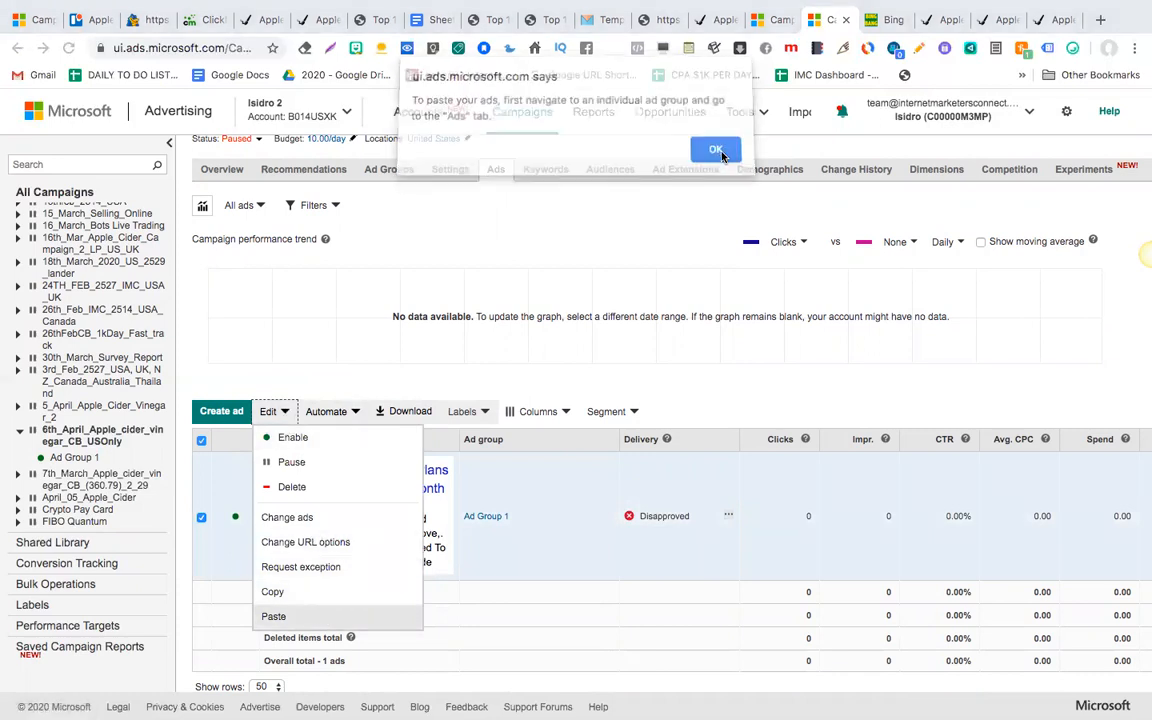
click(718, 155)
Go through the ad groups of 6th_April_Apple_cider_vinegar_CB_USOnly and open Ad Group 1.
click(391, 170)
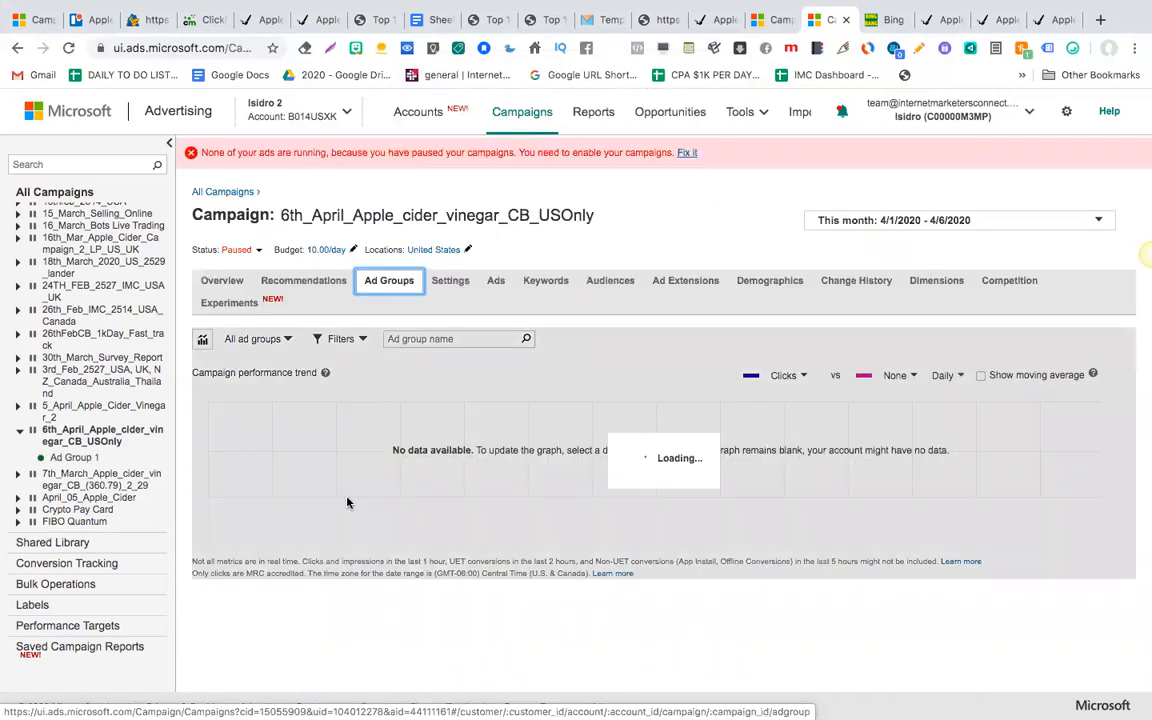
scroll(341, 553, down, 1)
click(287, 521)
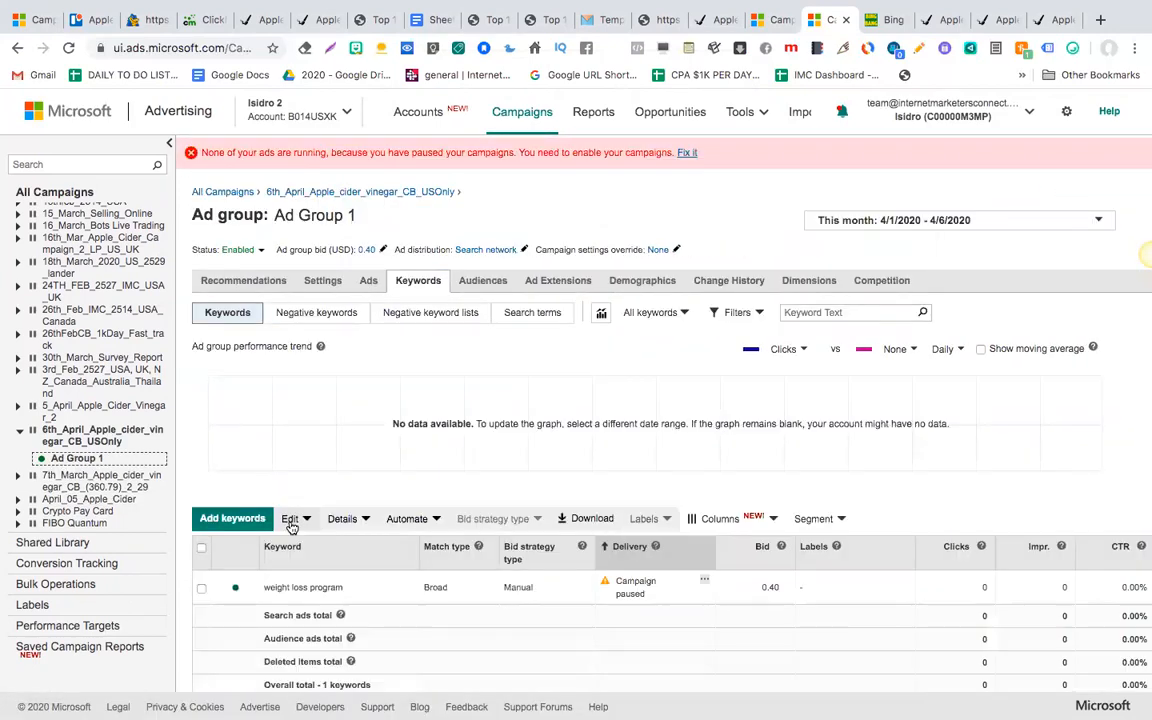
scroll(298, 520, down, 1)
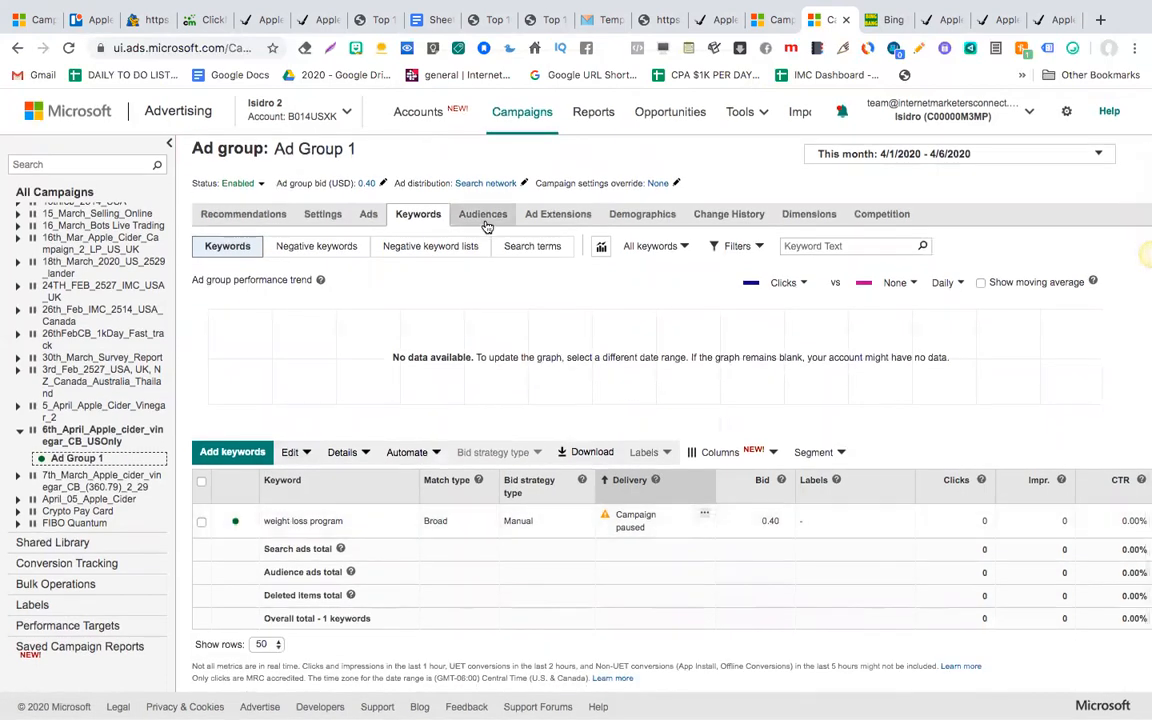
Show the ads of Ad Group 1 and set up pasting the copied ads there, with new ads paused after pasting.
click(371, 218)
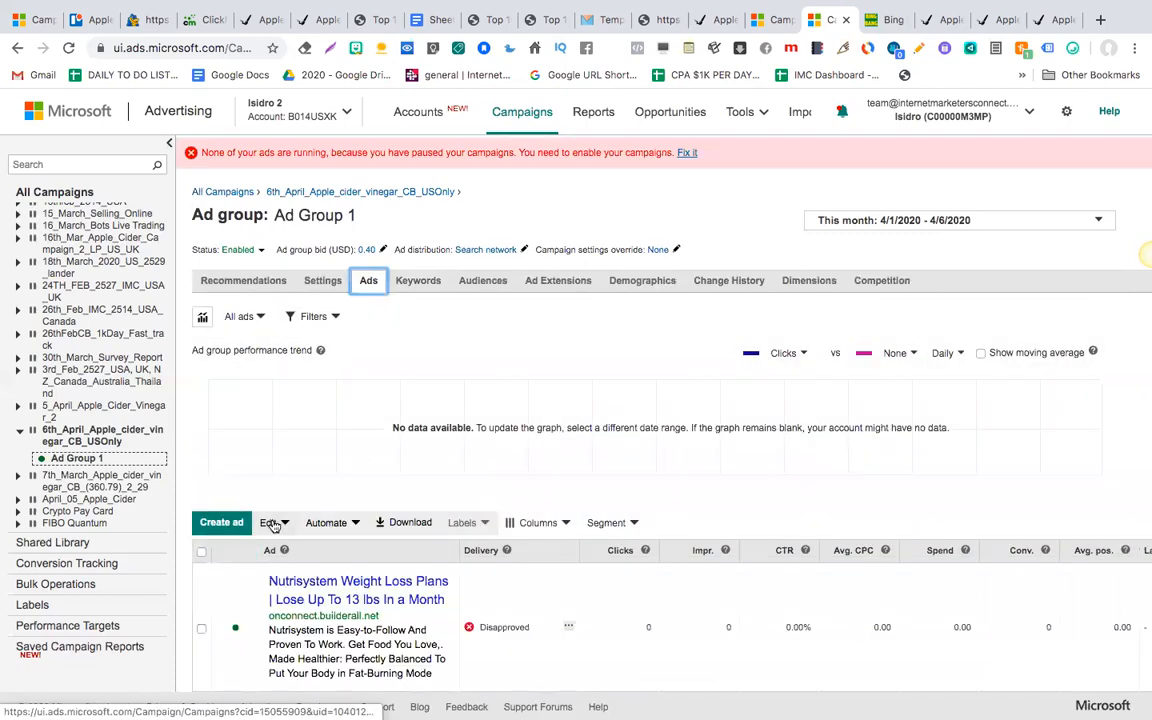
click(271, 523)
scroll(275, 527, down, 3)
click(287, 578)
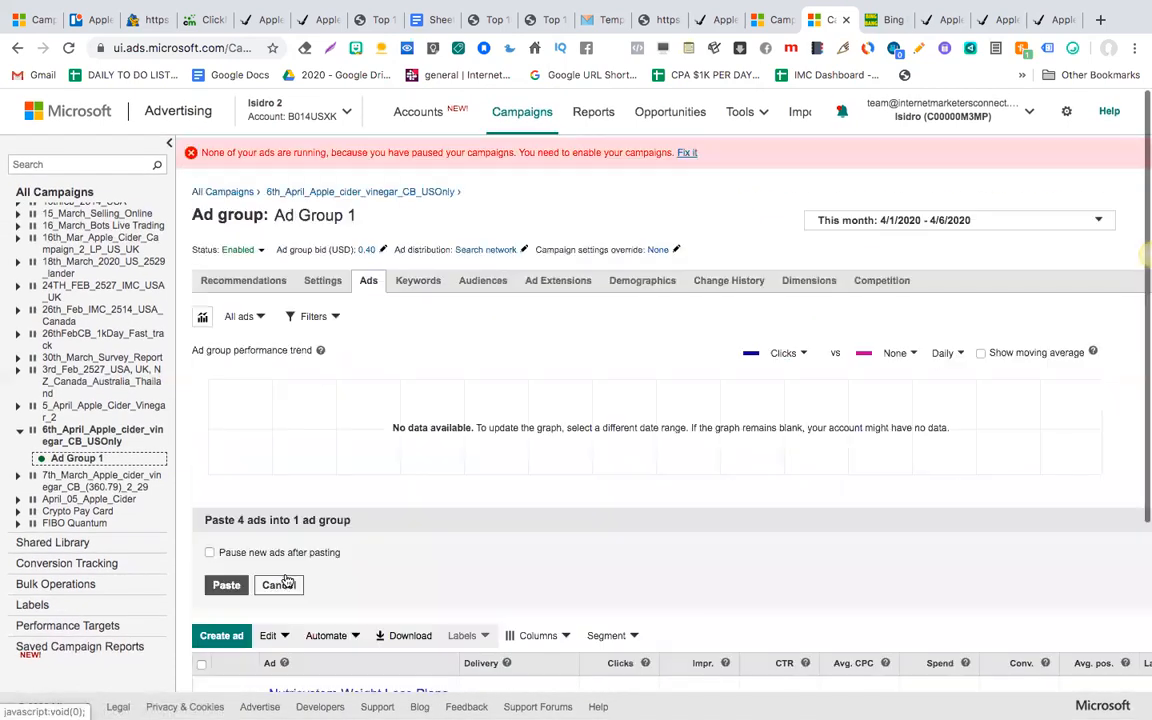
scroll(354, 516, down, 3)
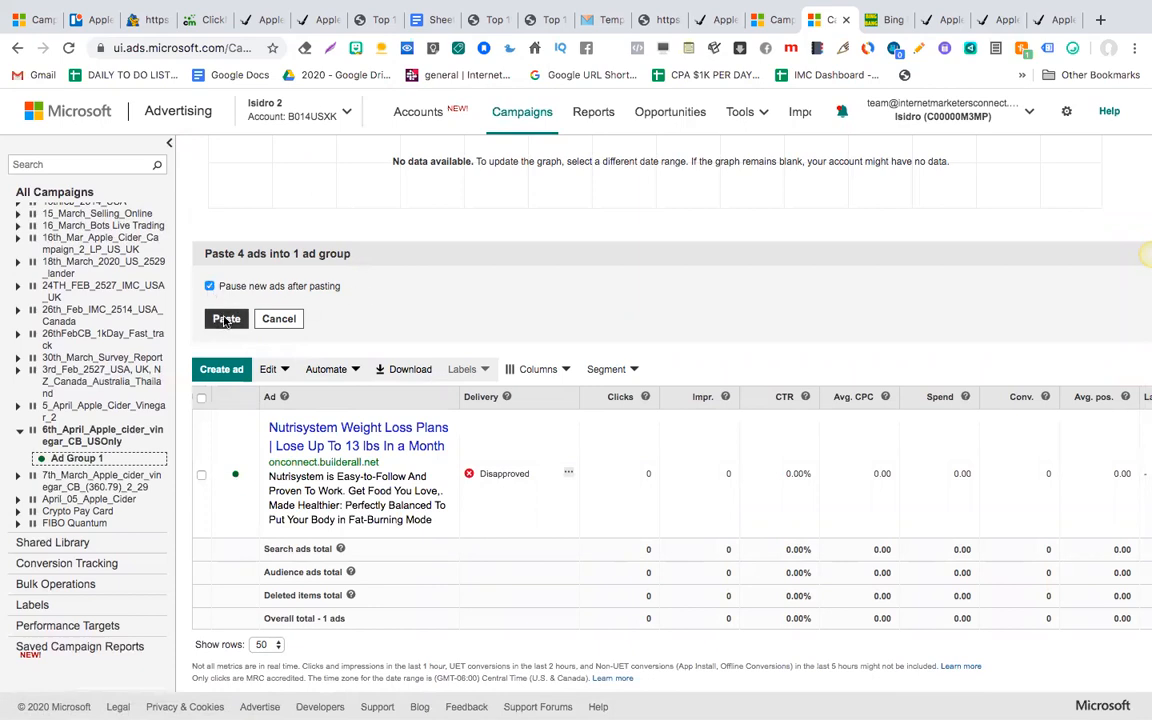
Paste the 4 copied ads into Ad Group 1 of the 6th April campaign as paused ads and review the pasted list.
click(226, 319)
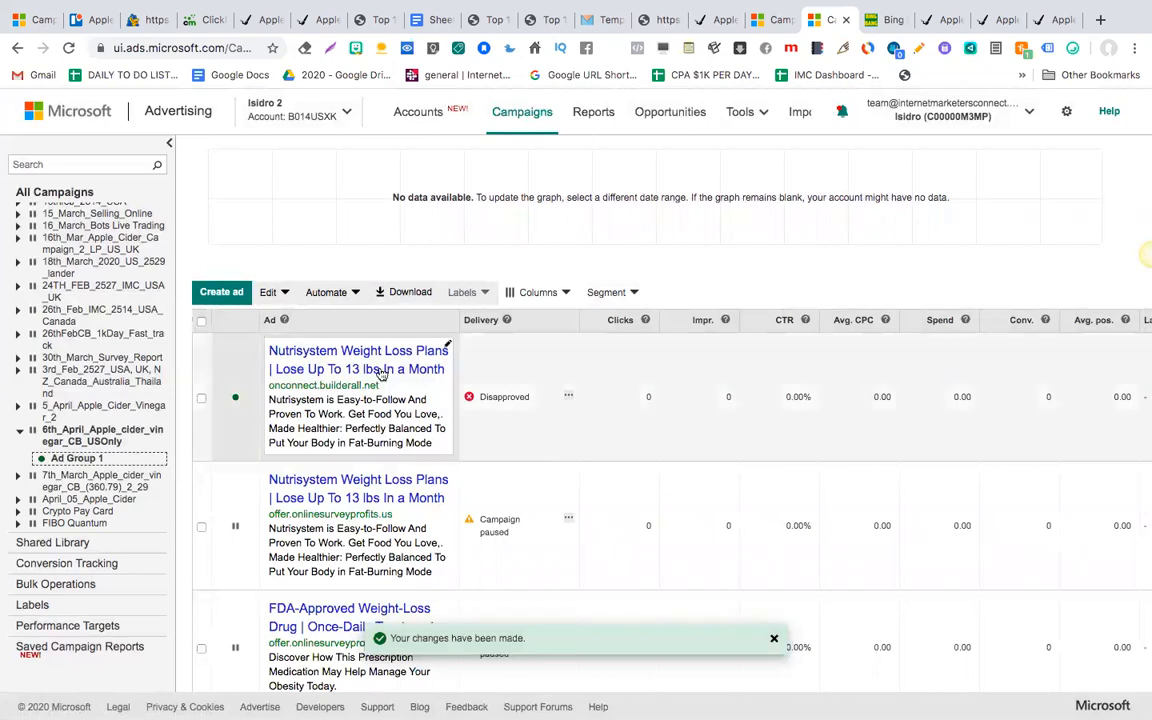
scroll(400, 465, down, 2)
scroll(397, 465, down, 3)
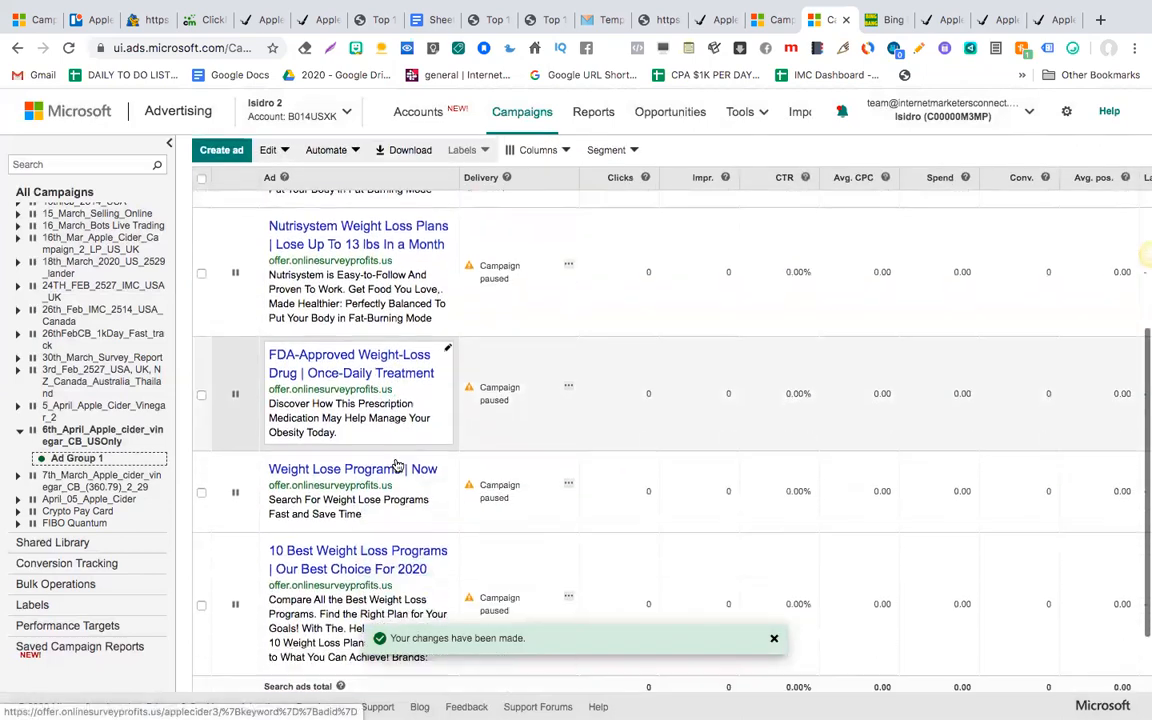
scroll(397, 465, up, 4)
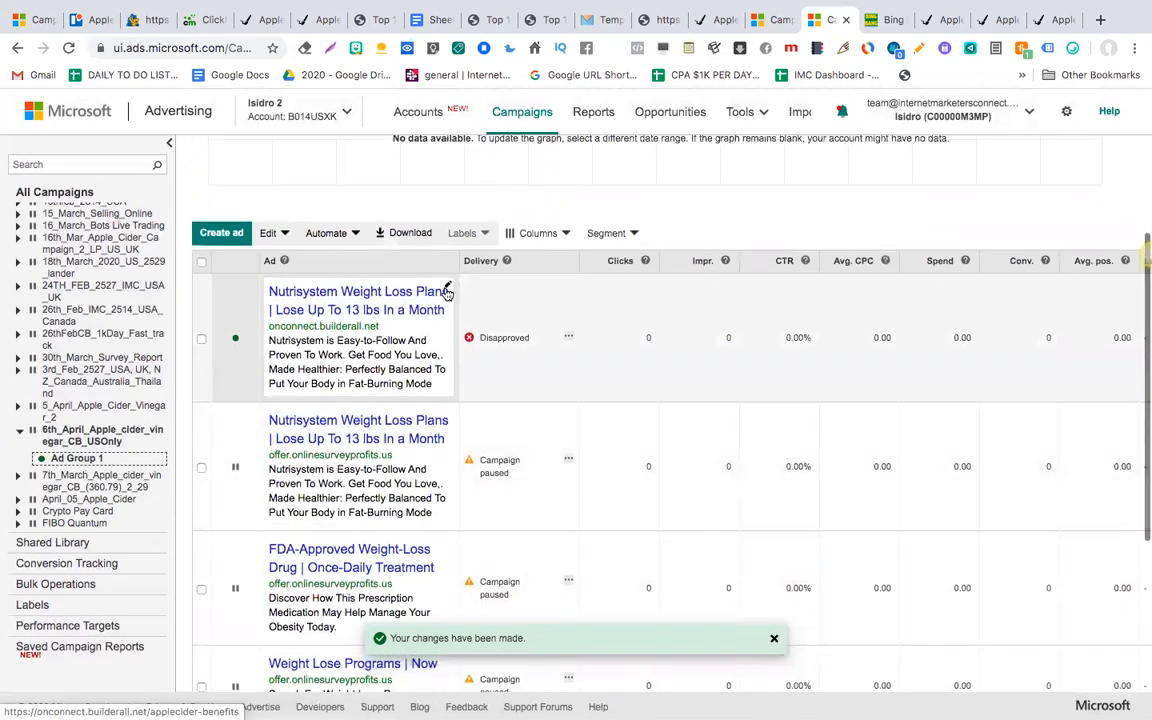
Copy the Final URL from the disapproved Nutrisystem ad and close its editor without saving.
click(447, 287)
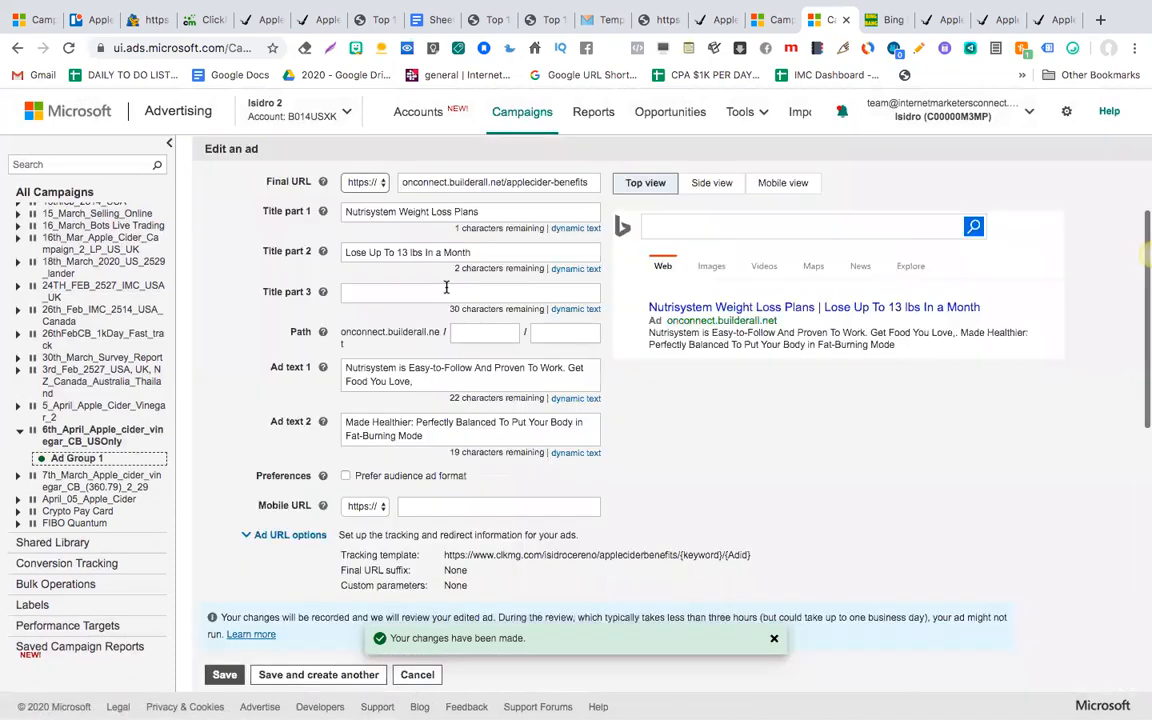
click(478, 182)
triple_click(478, 182)
key(ctrl+c)
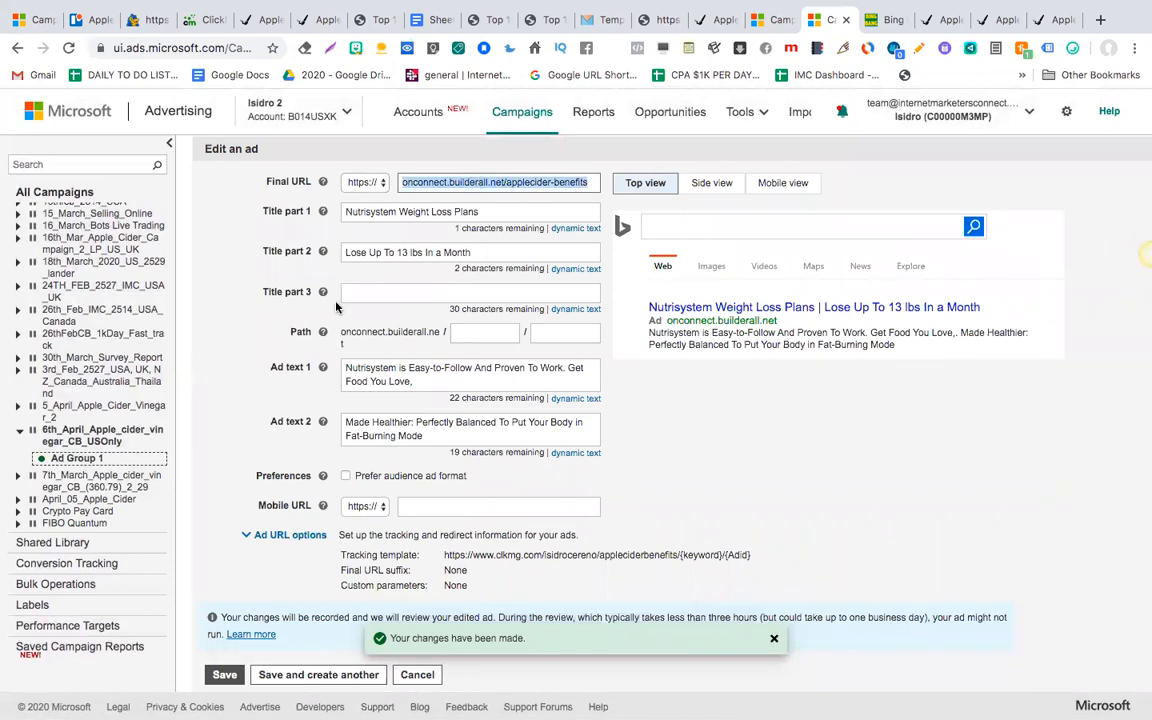
click(416, 674)
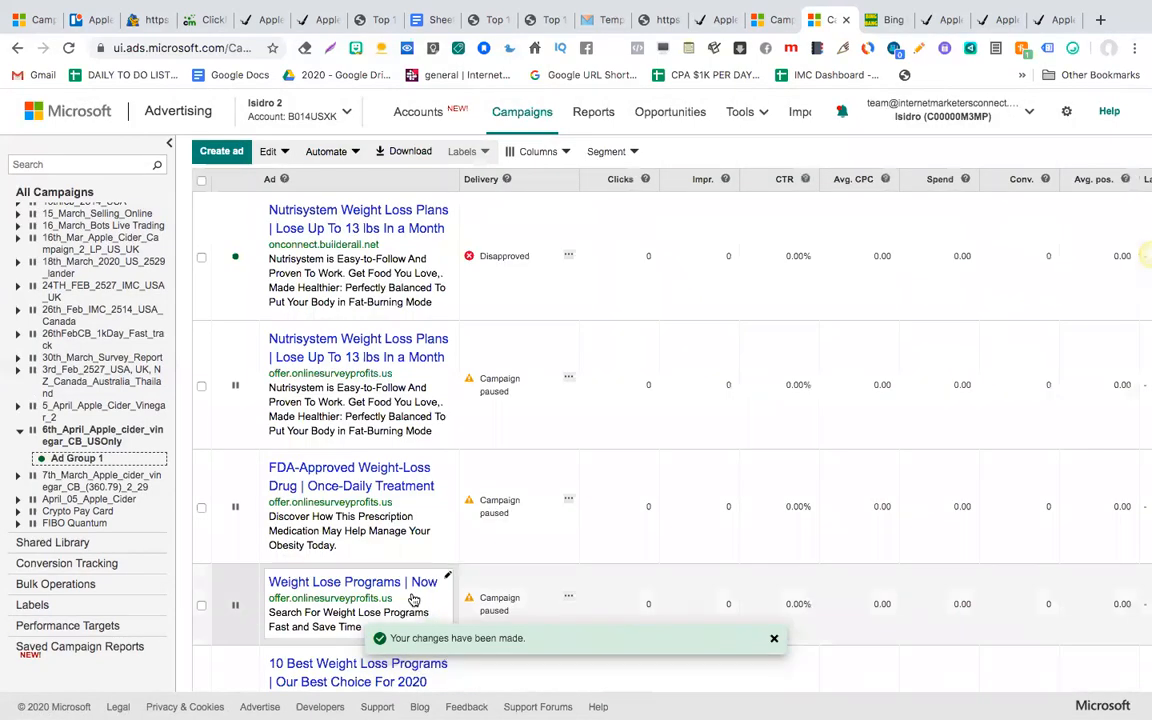
Replace the paused Nutrisystem ad's Final URL with onconnect.builderall.net/applecider-benefits and try to save the ad.
click(447, 288)
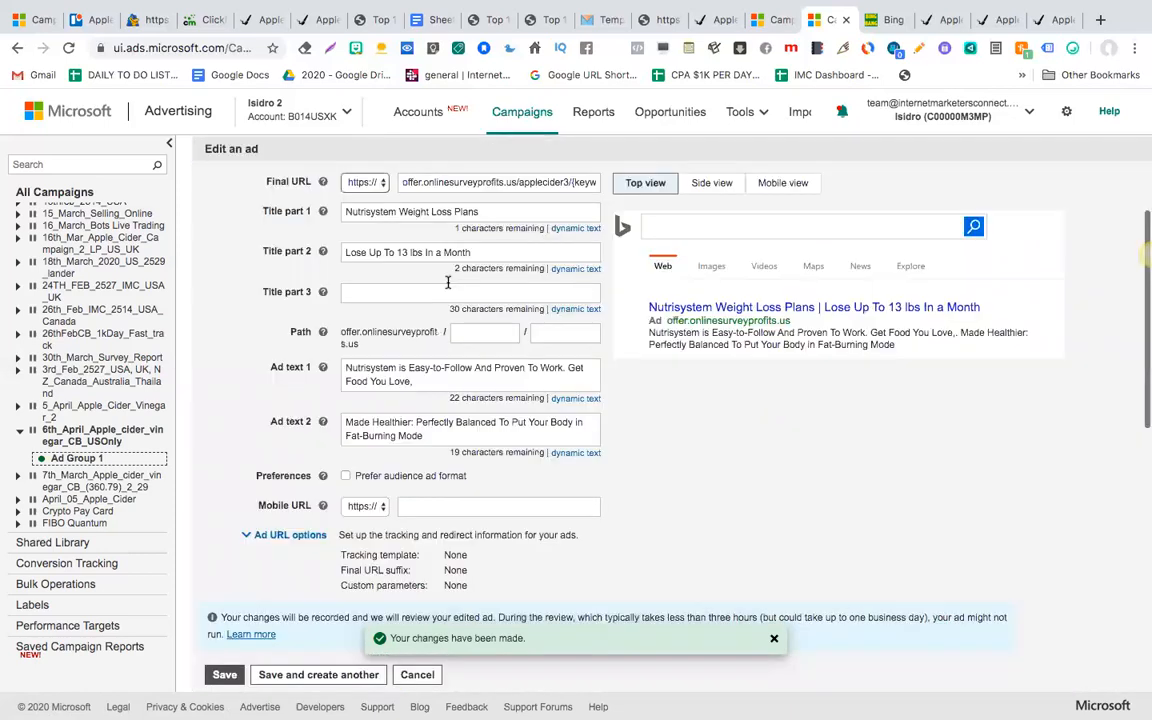
triple_click(480, 182)
key(ctrl+v)
click(224, 674)
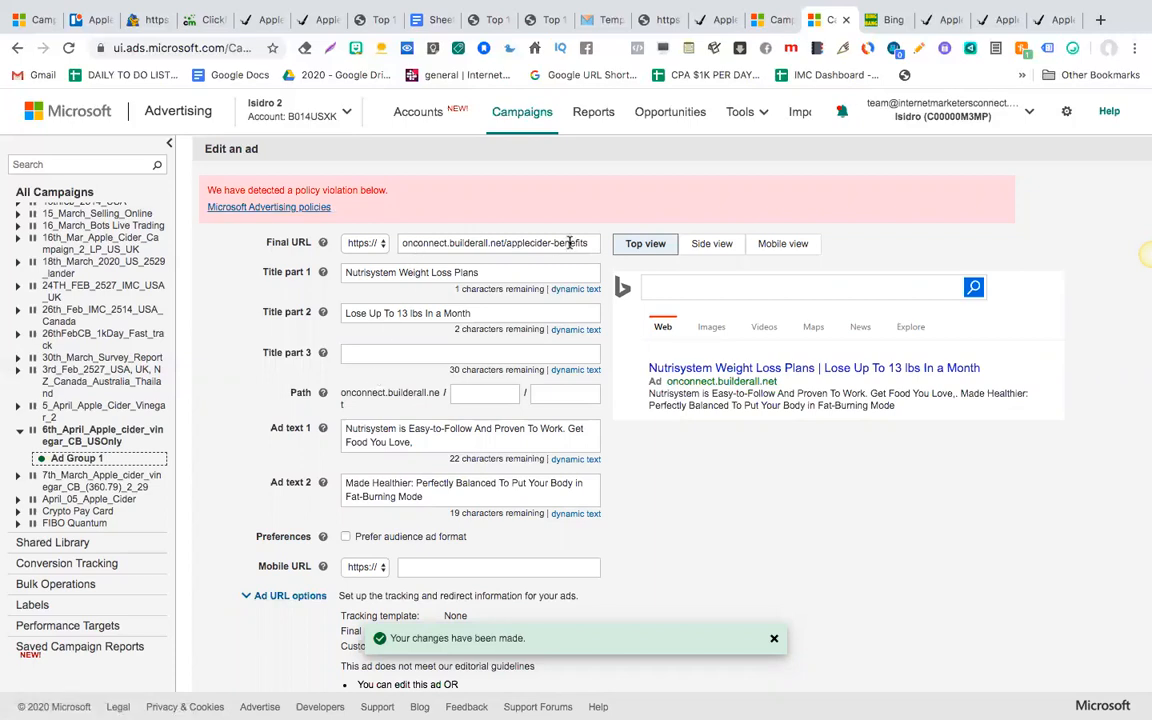
Review the policy violation notice against the ad's fields and the builderall domain in its Final URL.
scroll(524, 300, down, 1)
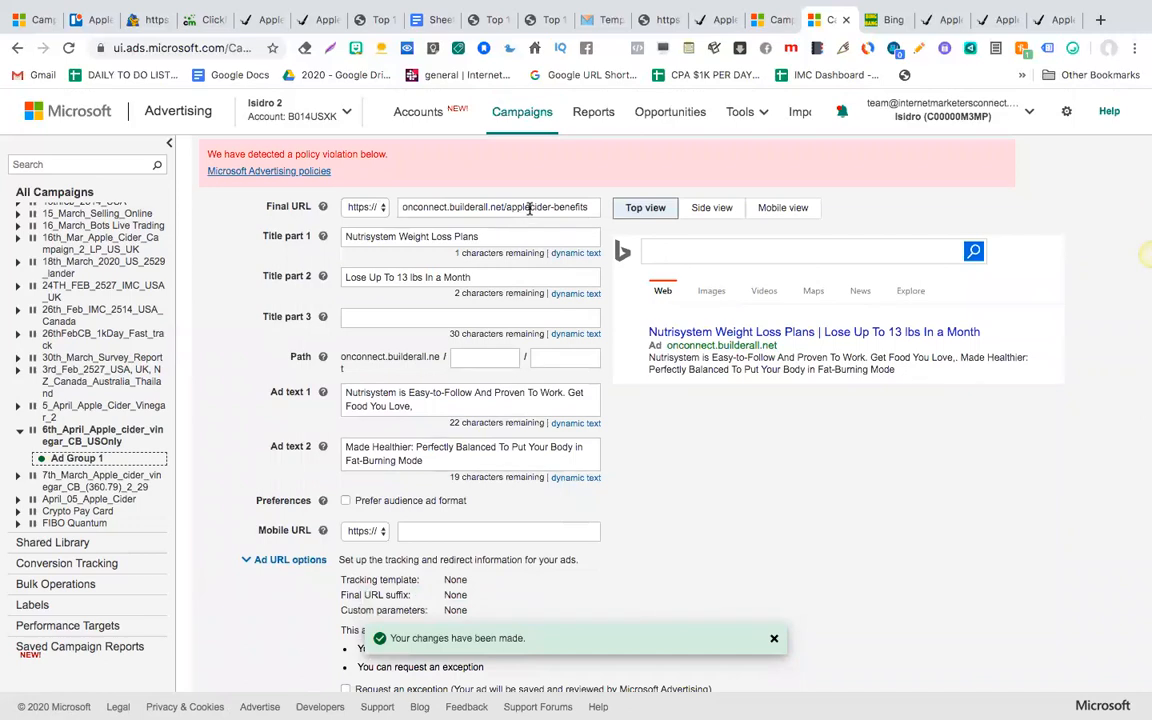
scroll(456, 228, up, 3)
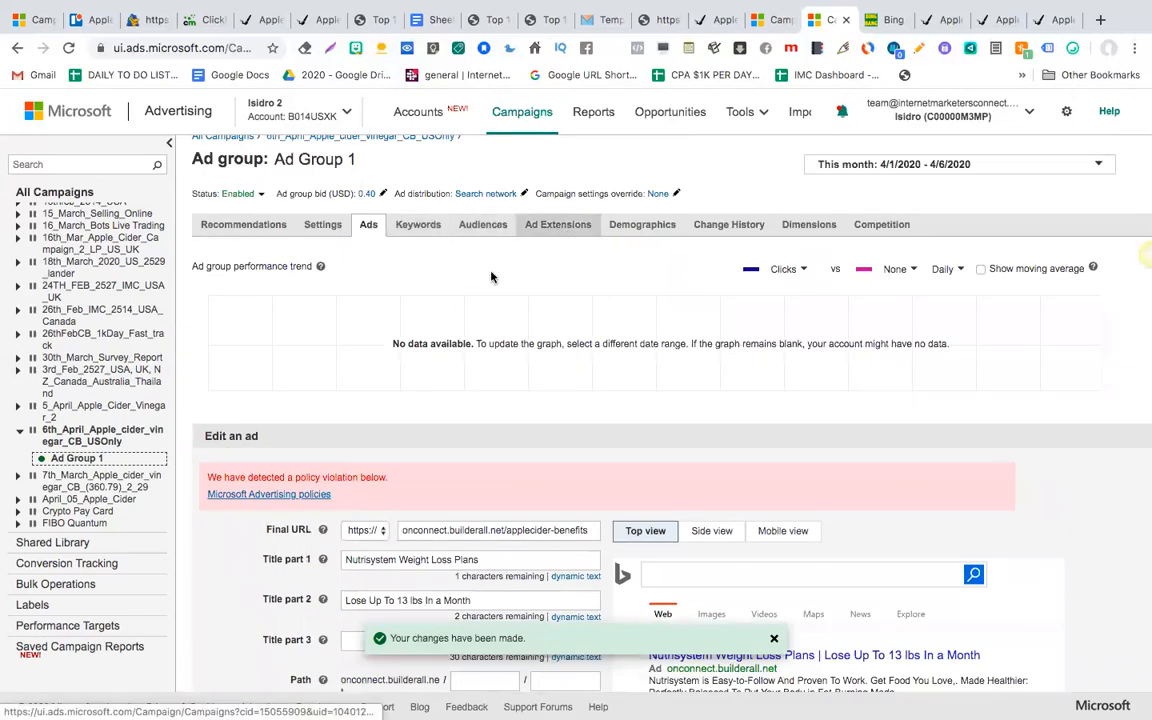
scroll(435, 531, down, 3)
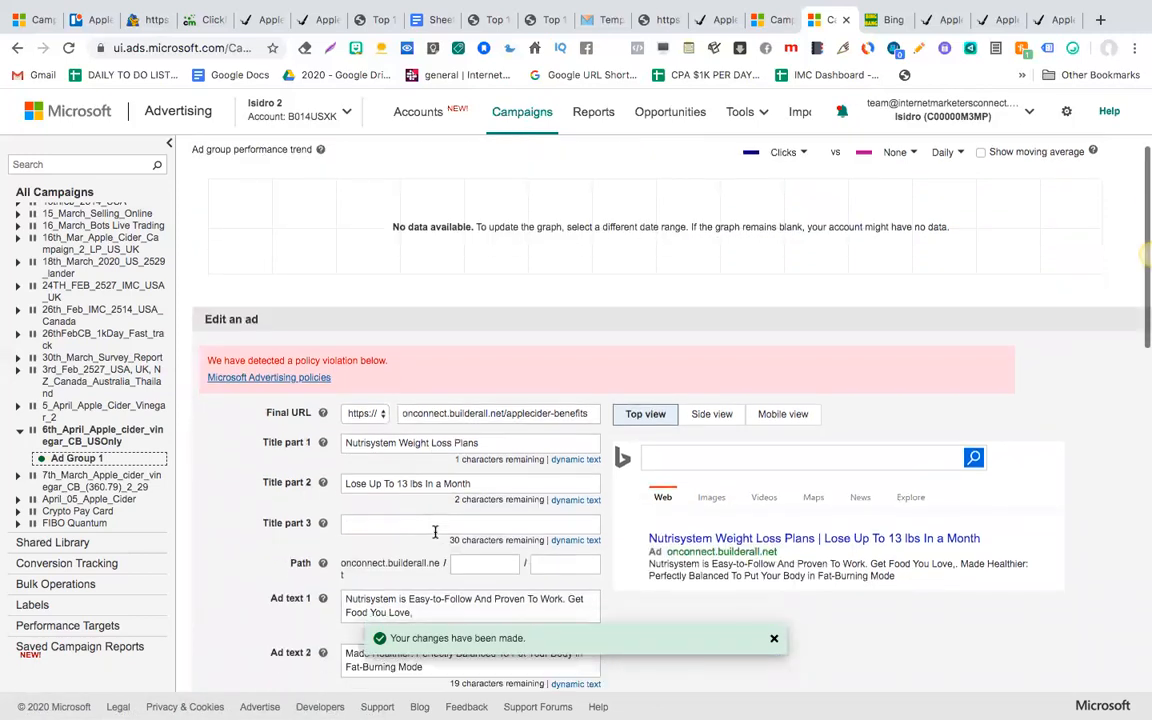
scroll(470, 432, down, 2)
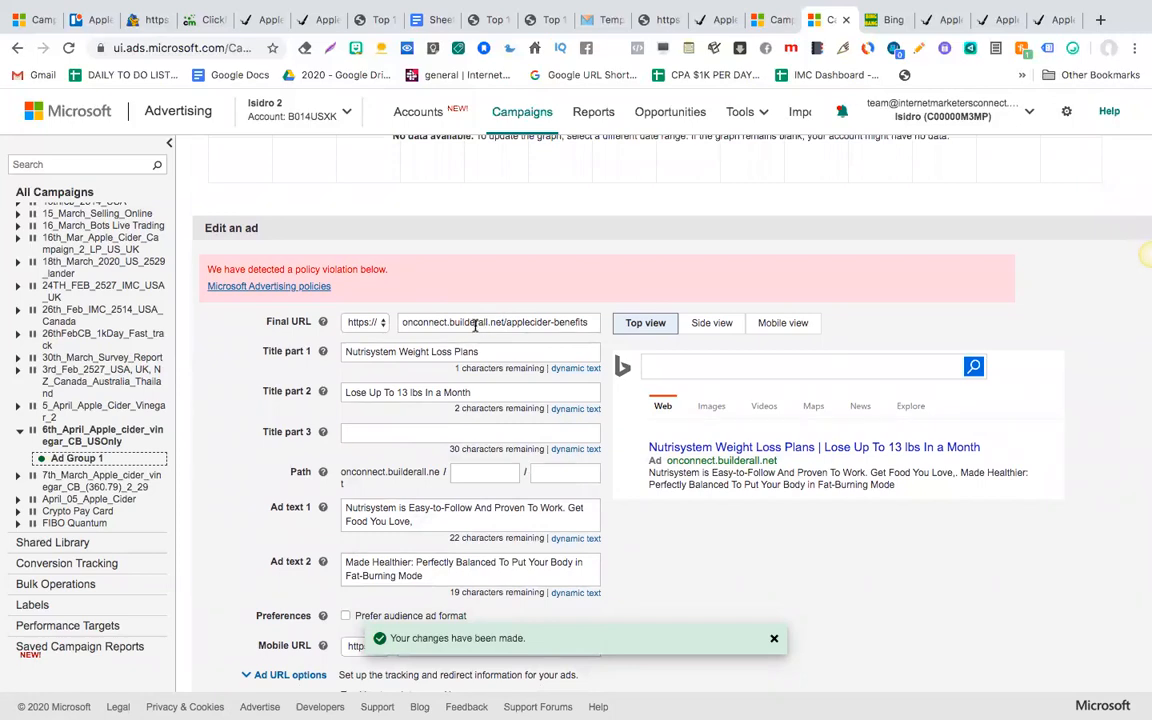
double_click(476, 322)
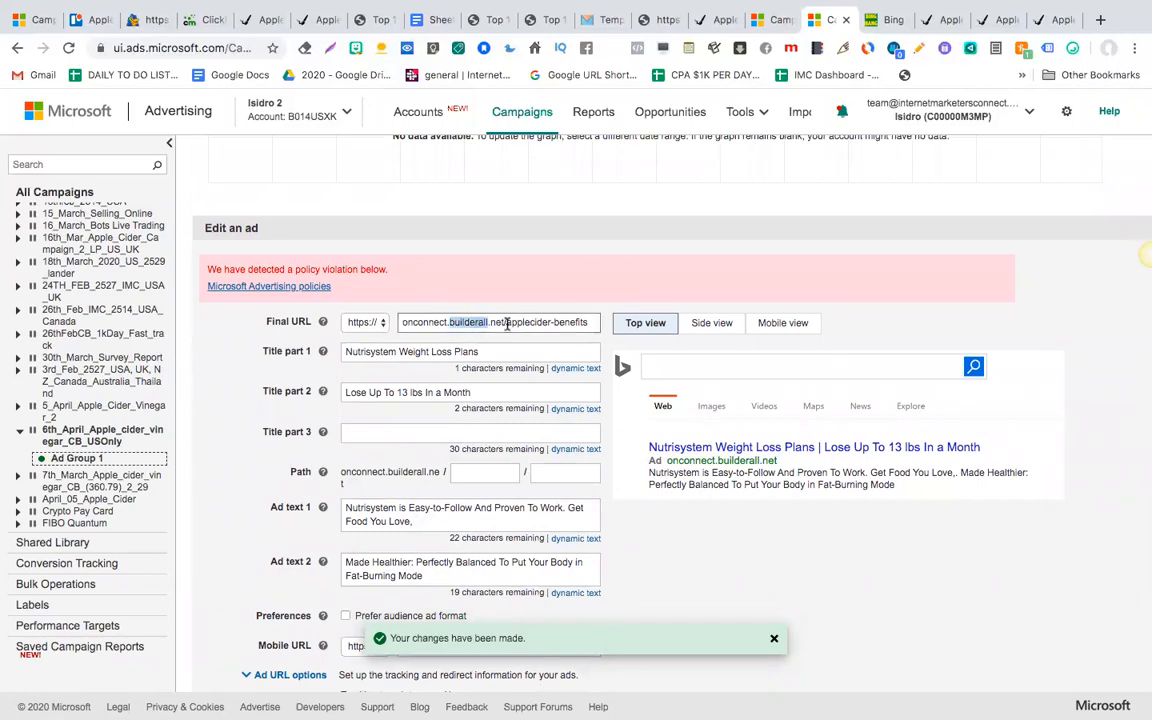
scroll(507, 323, down, 1)
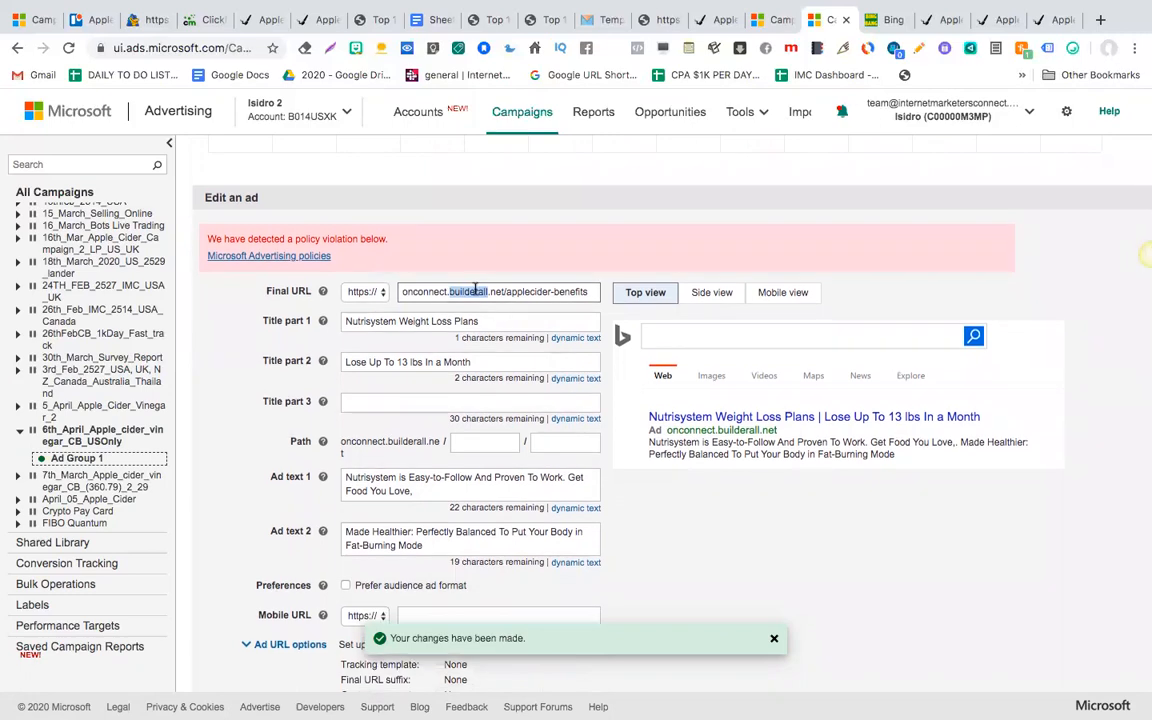
click(500, 291)
Switch to ClickMagick and enable cloaking for the 6th April - Apple Cider - LP tracking link.
click(203, 19)
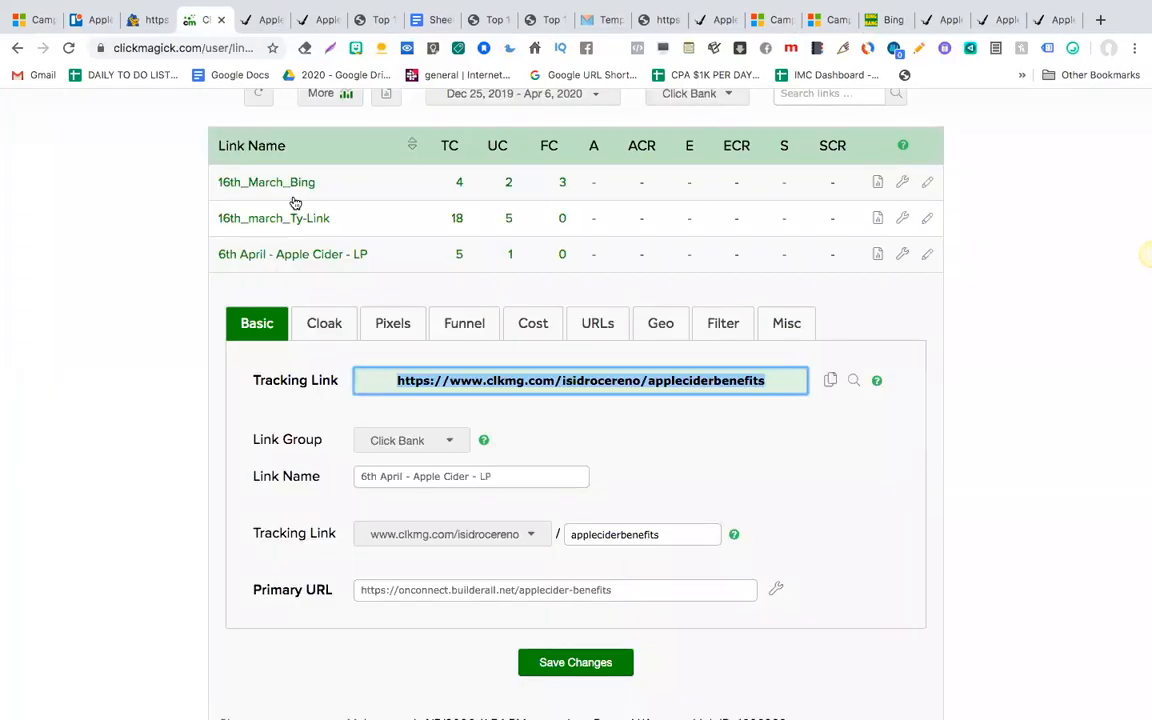
scroll(508, 462, down, 1)
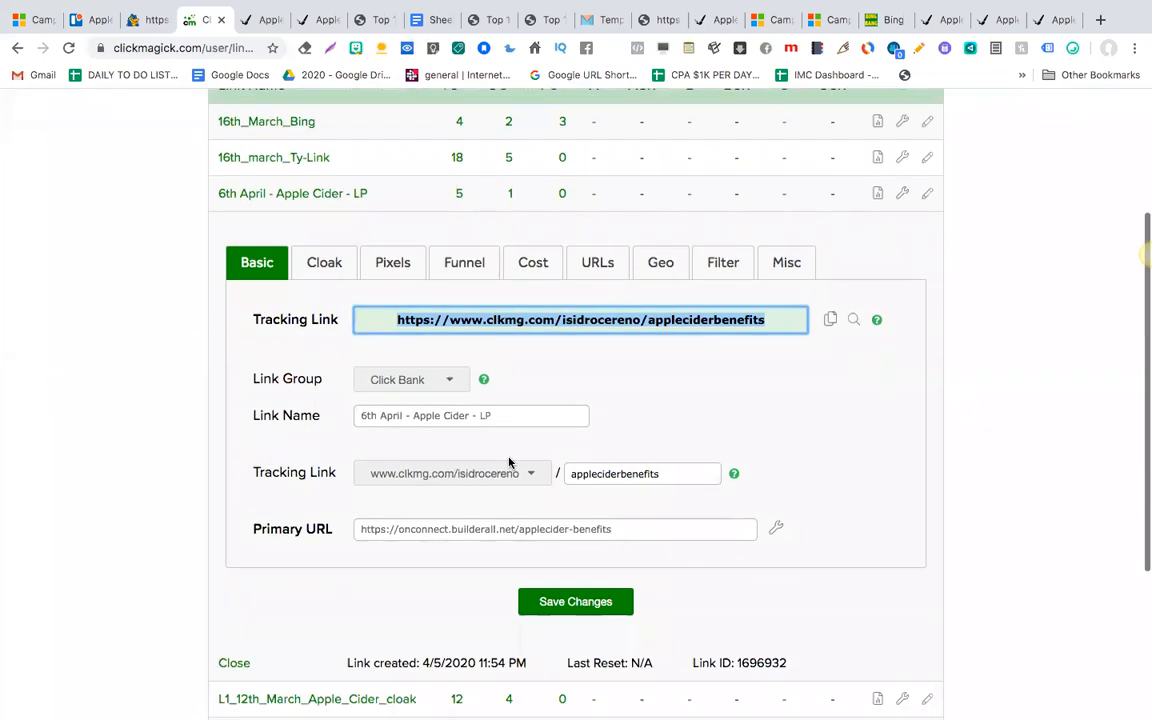
click(329, 265)
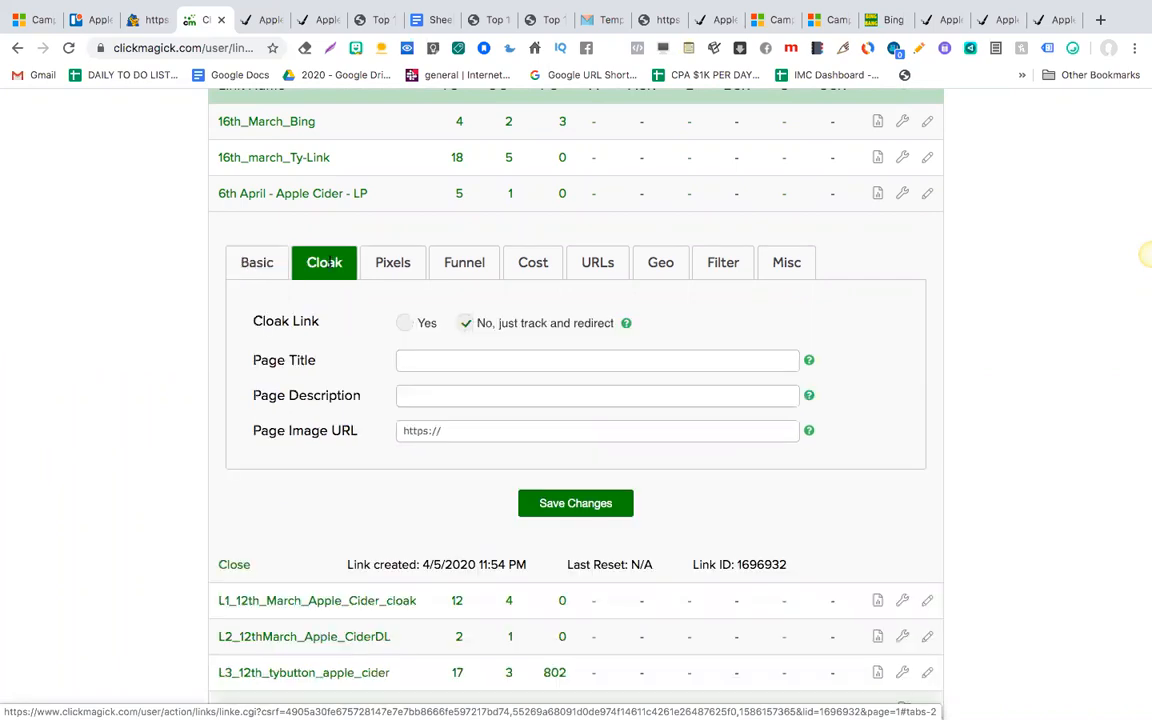
click(405, 325)
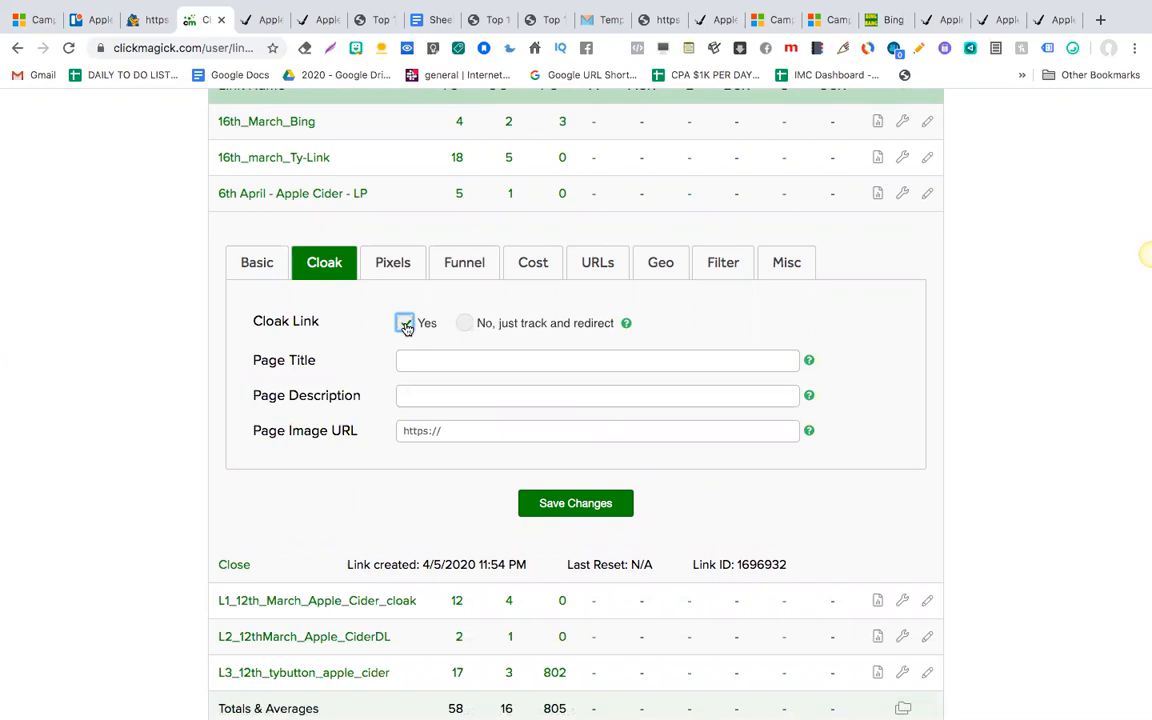
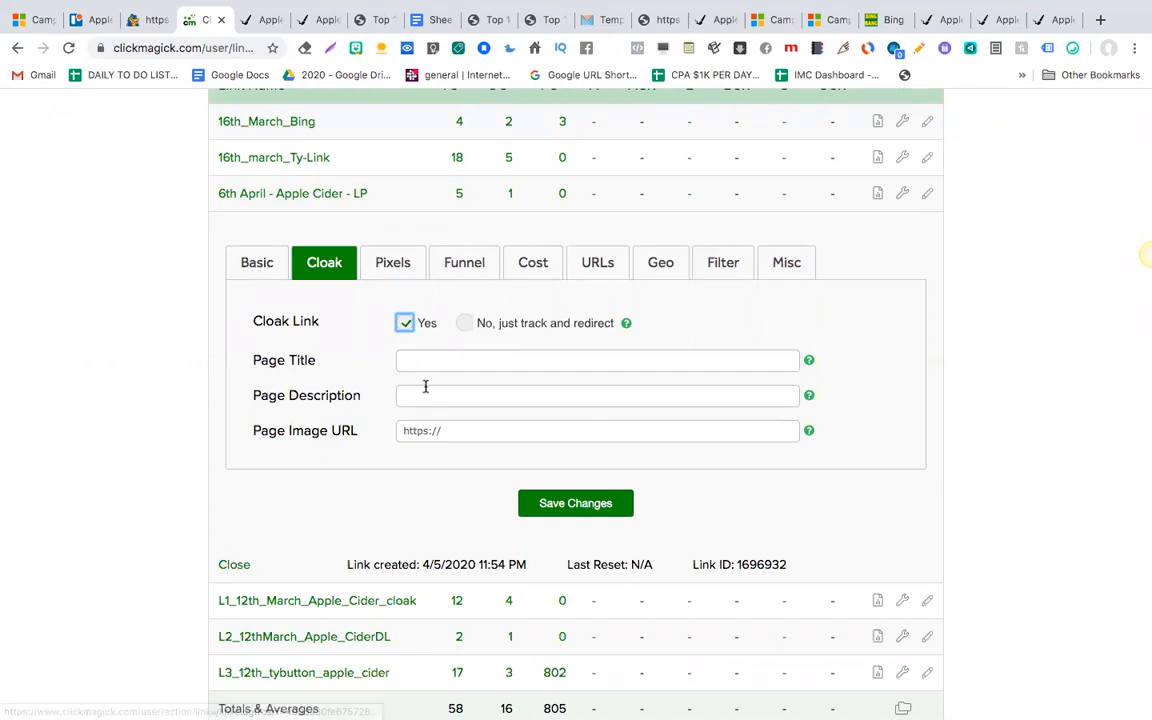
Compare the tracking link's basic and cloak settings and save the link's changes.
click(264, 271)
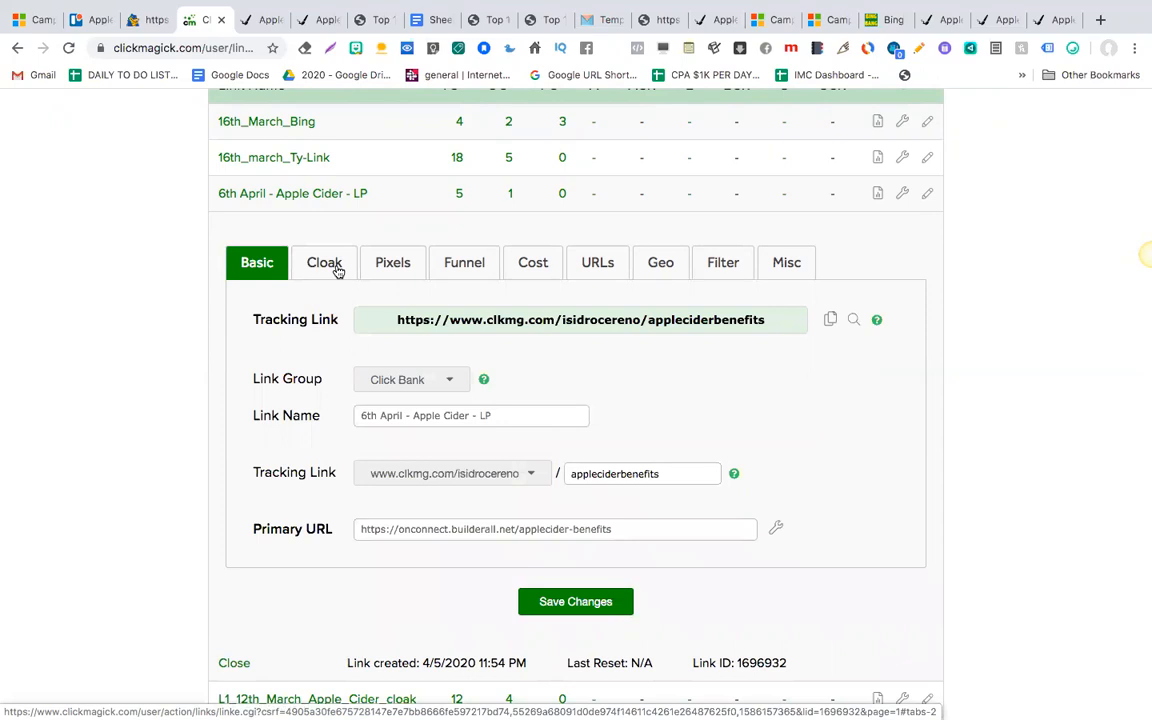
click(304, 266)
click(240, 263)
click(313, 262)
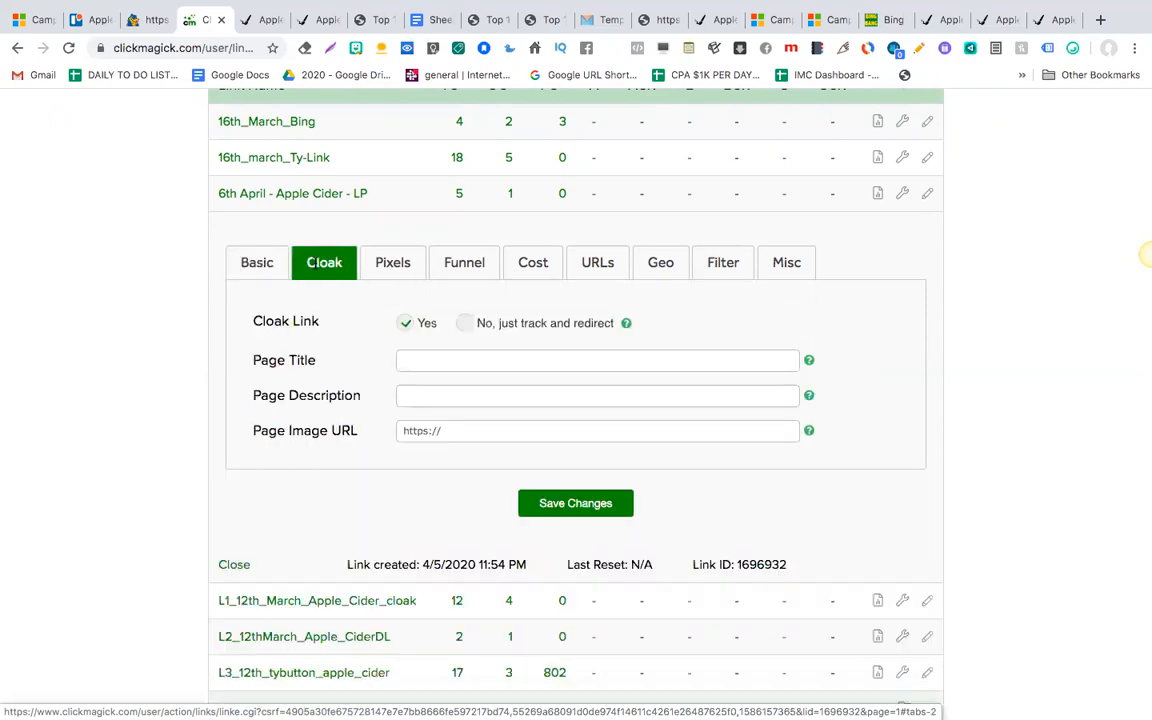
click(265, 266)
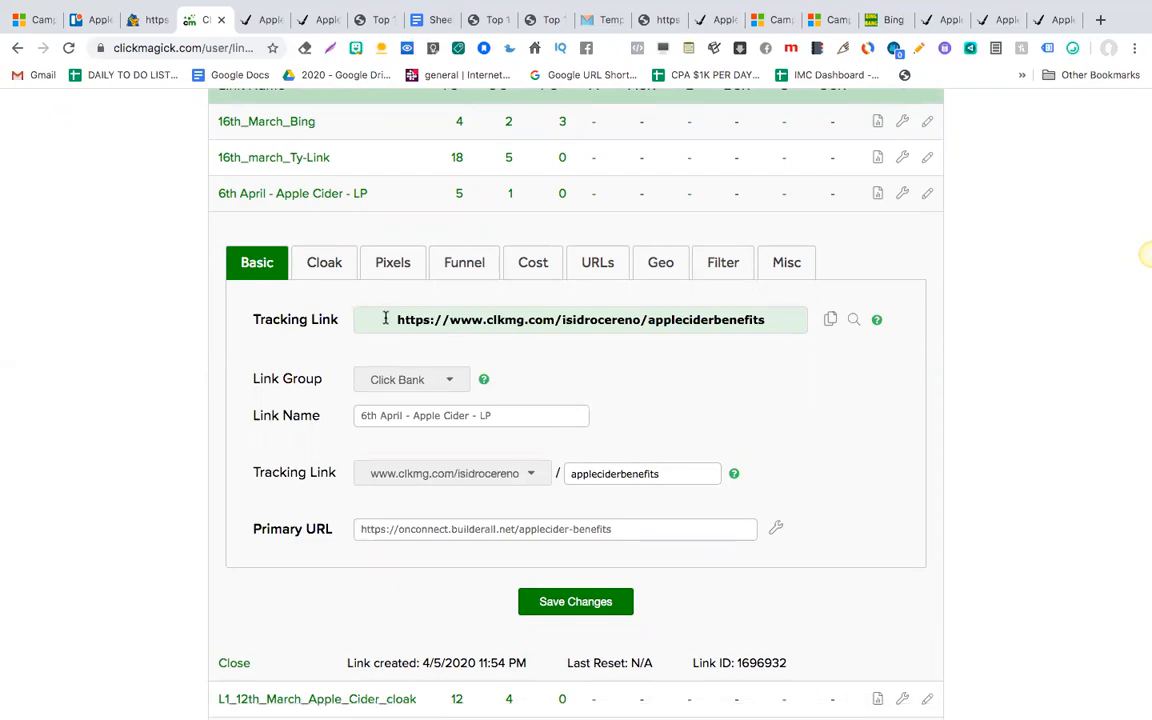
click(323, 263)
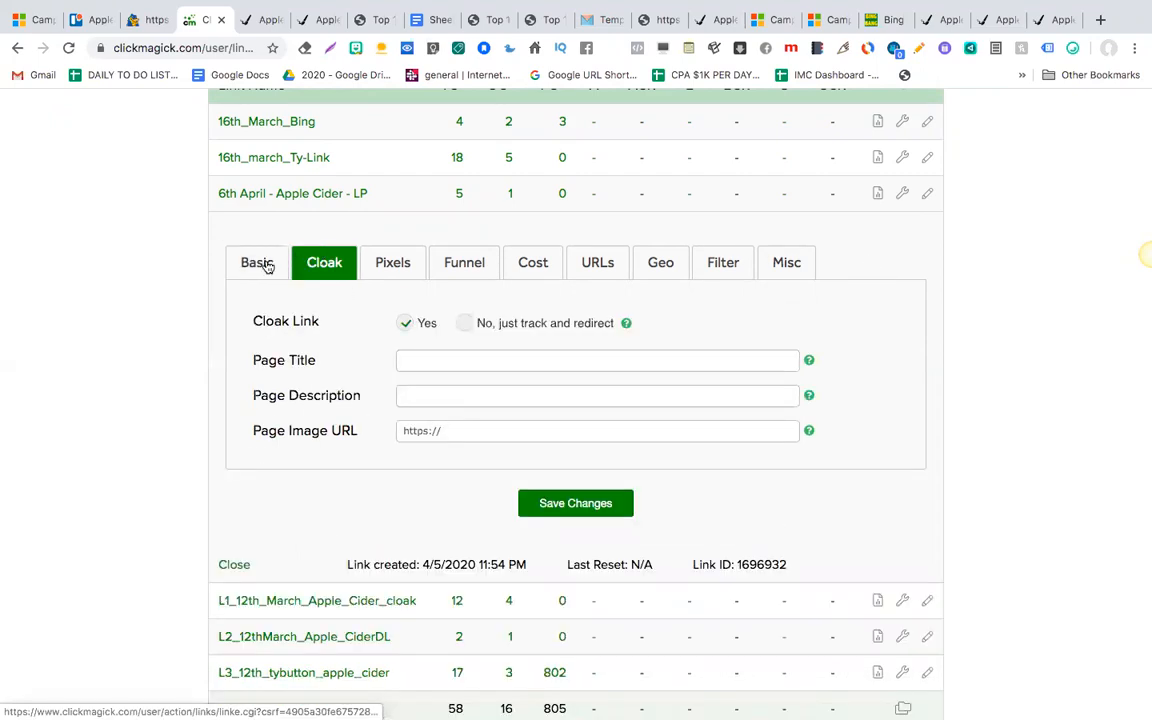
click(258, 263)
click(576, 604)
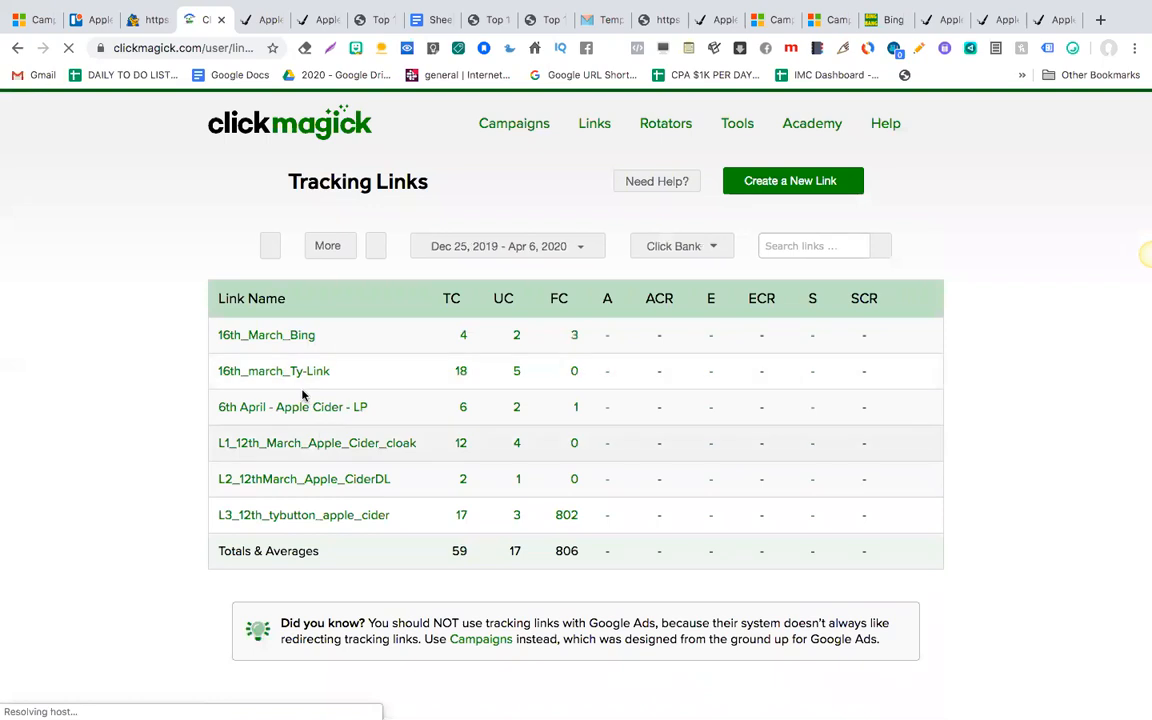
Reopen the 6th April - Apple Cider - LP link, set its tracking domain to offer.onlinesurveyprofits.us, and save the changes.
click(291, 411)
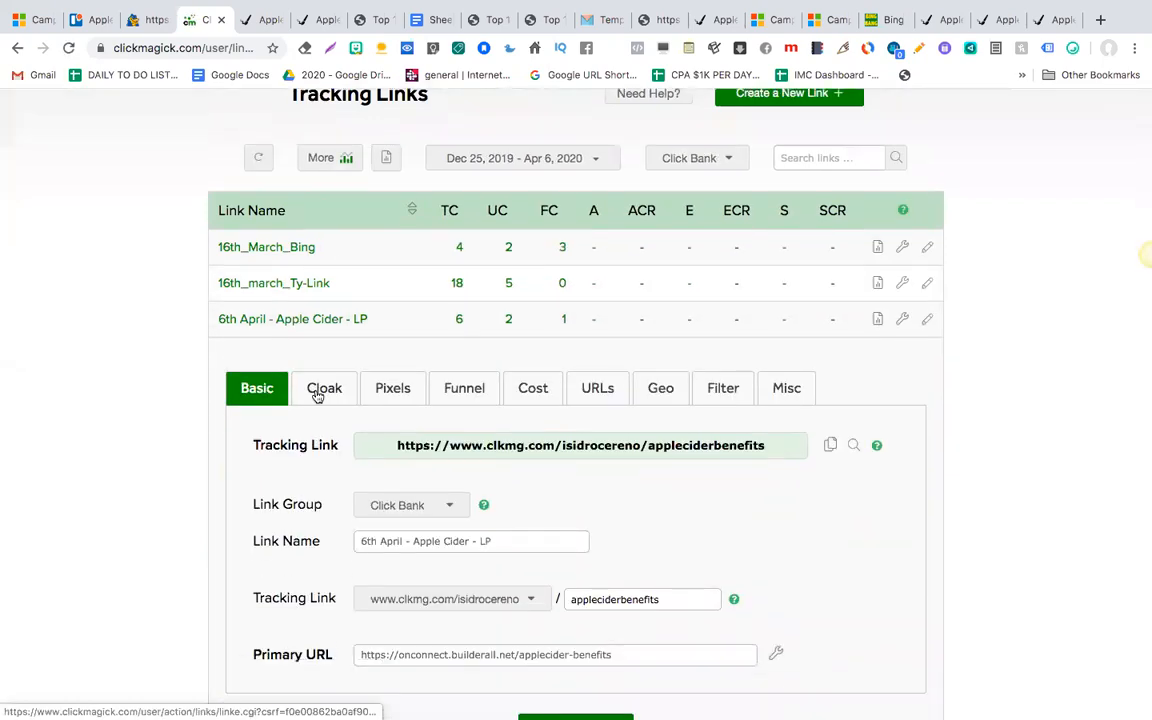
click(318, 393)
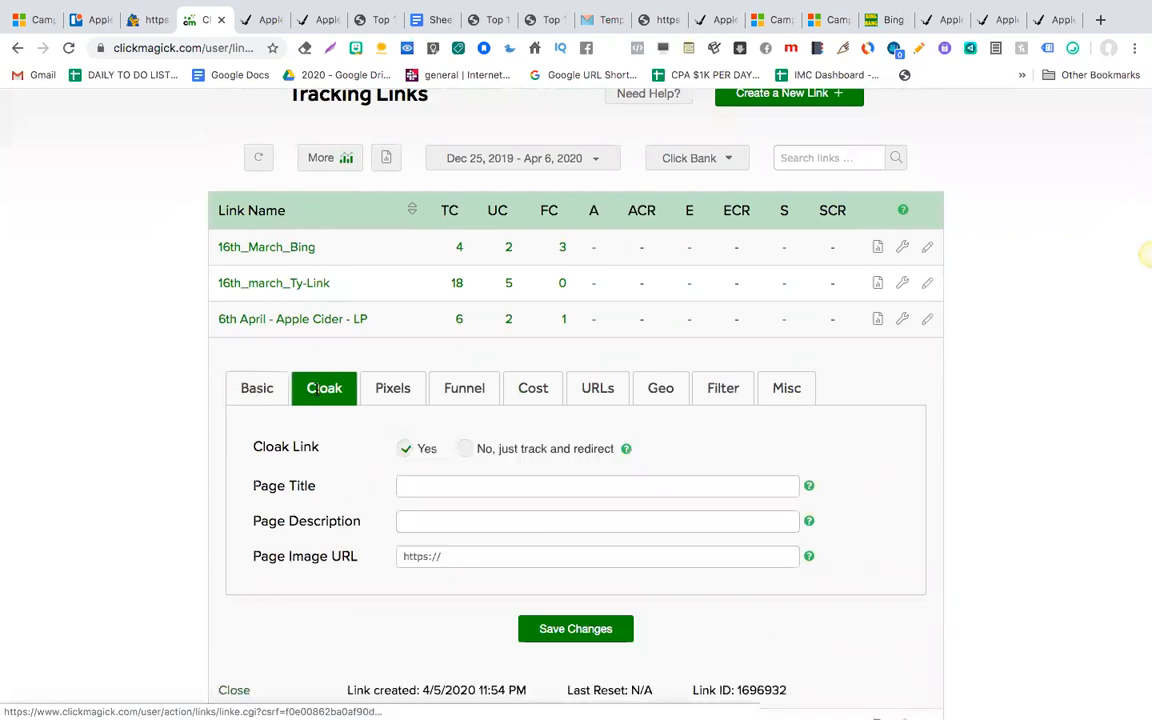
click(263, 391)
click(452, 598)
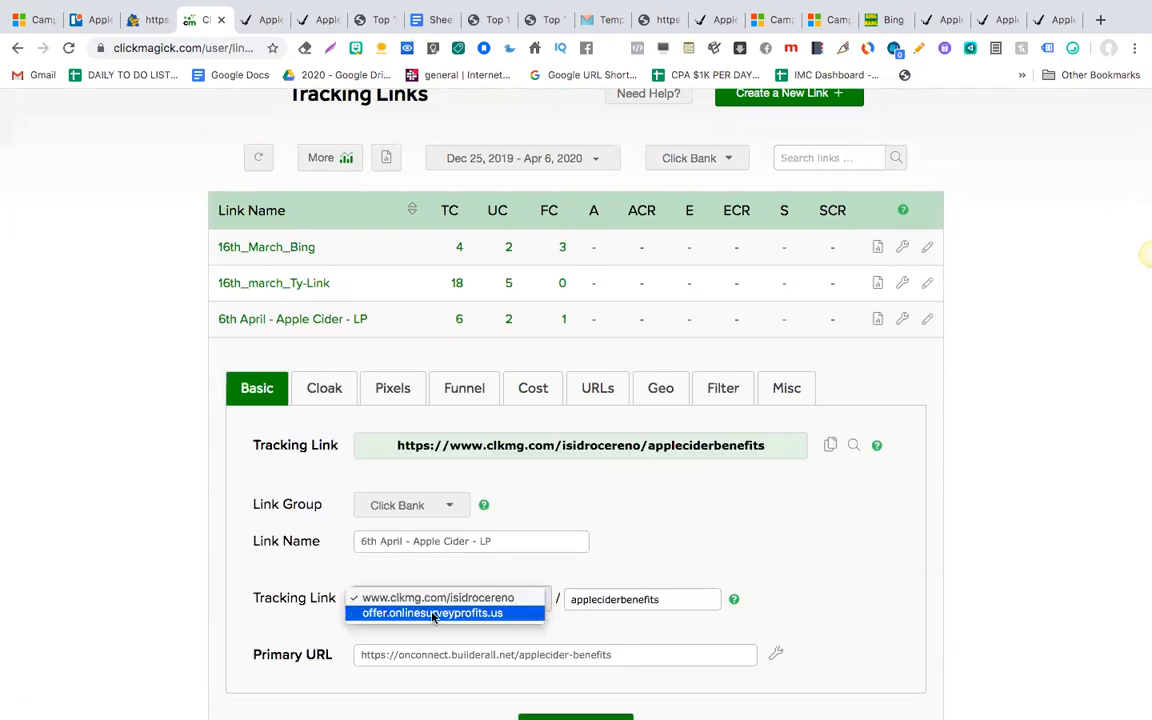
click(476, 612)
scroll(494, 578, down, 3)
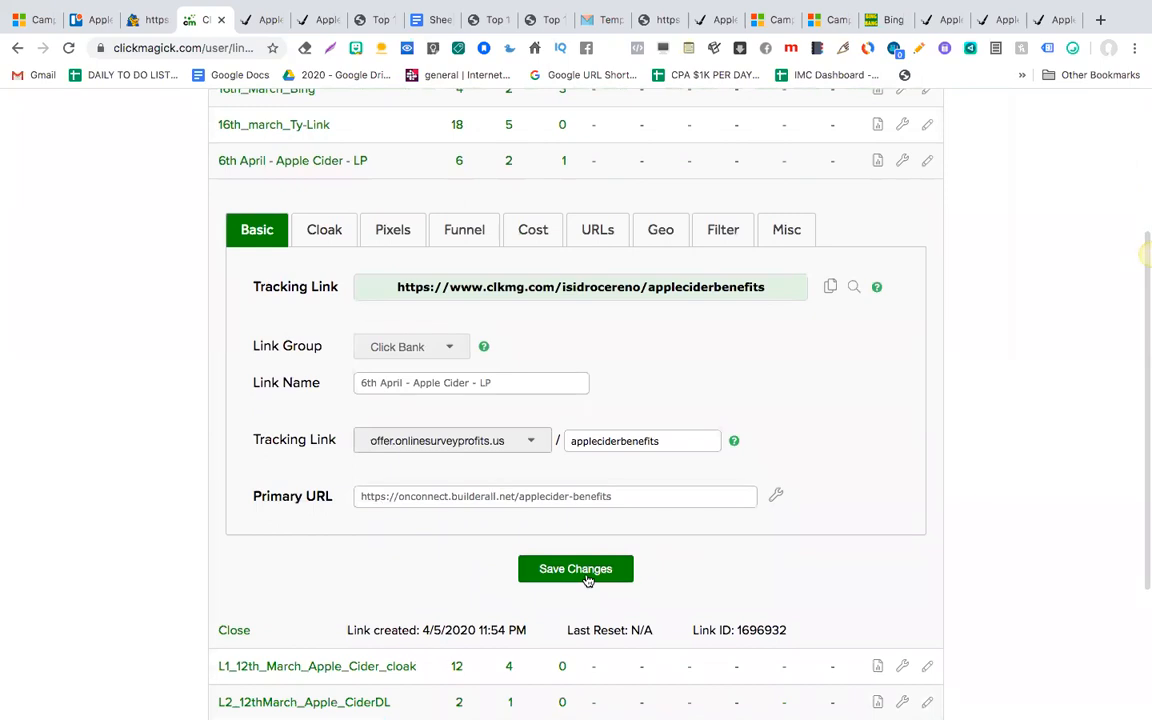
click(585, 570)
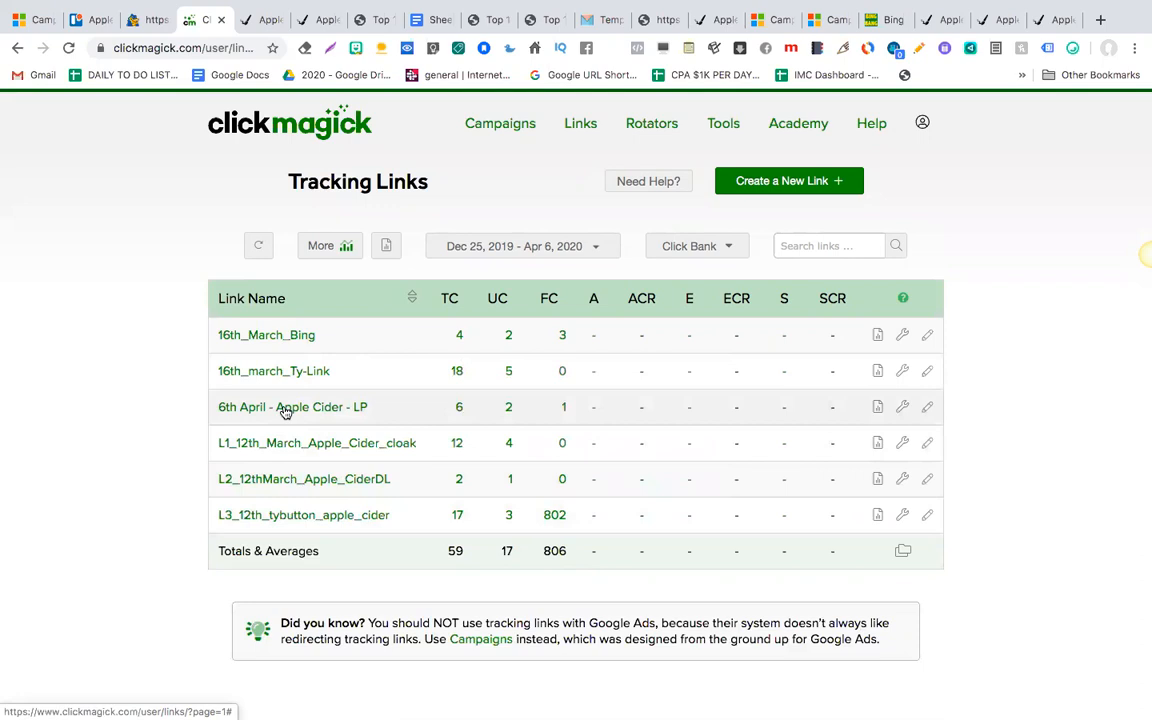
Copy the 6th April - Apple Cider - LP tracking link and open it in a new browser tab to check the landing page.
click(284, 410)
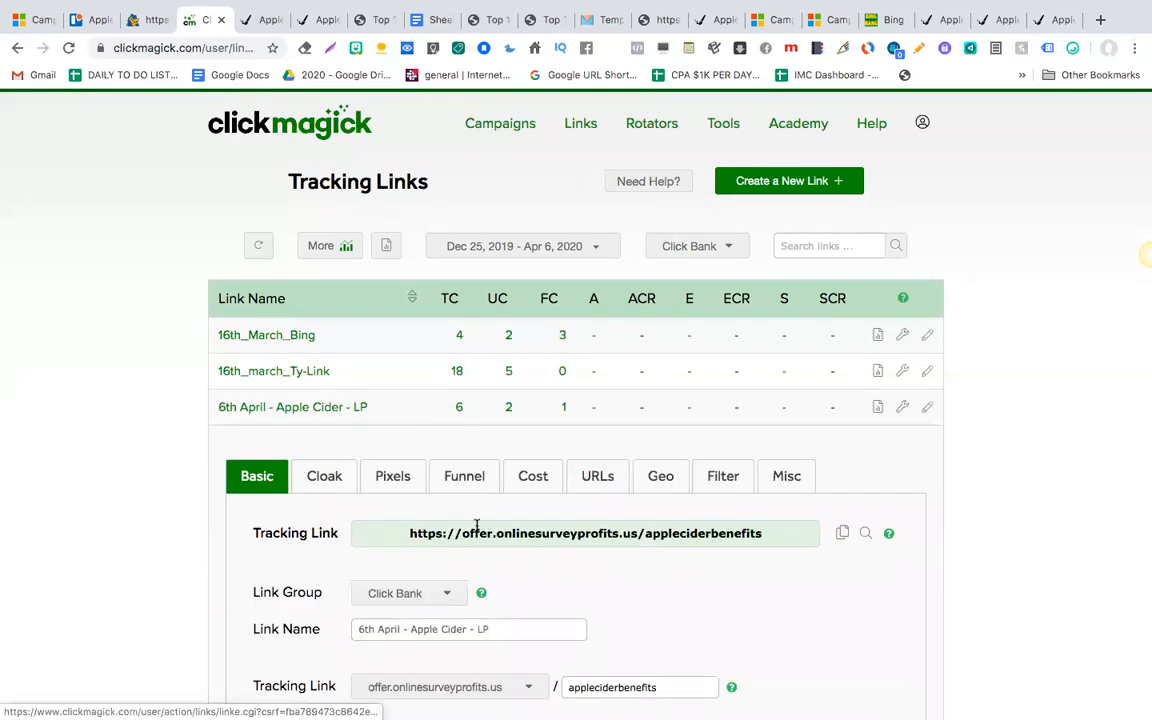
click(479, 534)
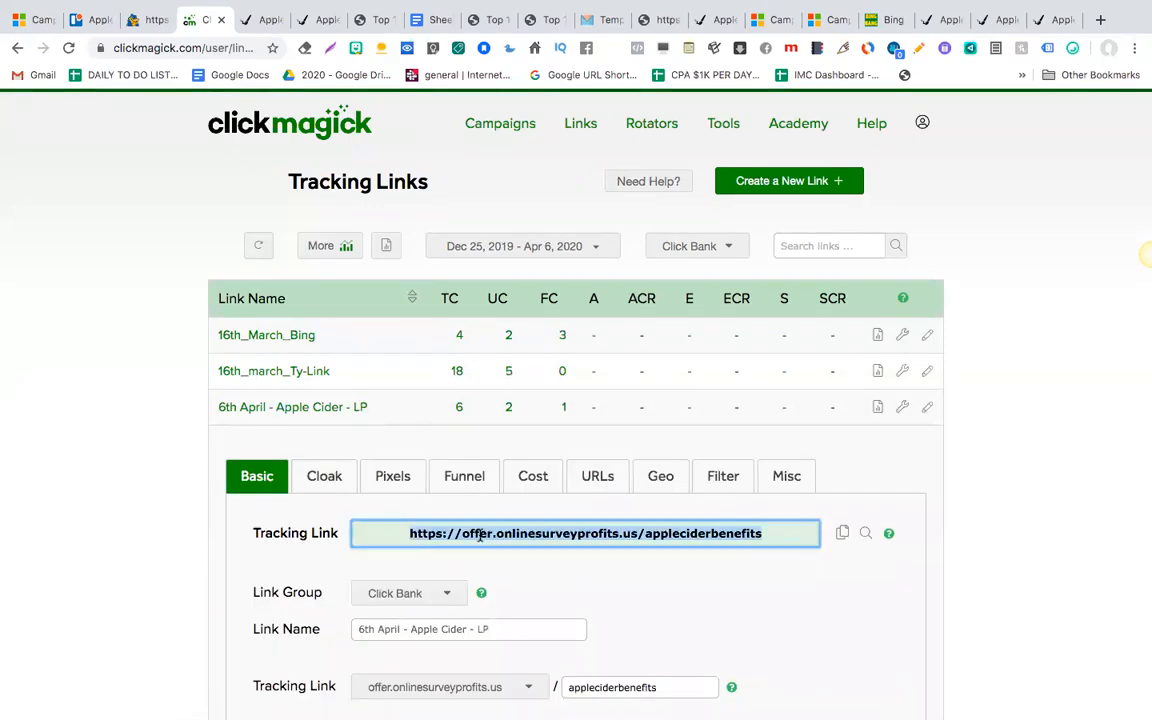
key(ctrl+c)
key(ctrl+t)
key(ctrl+v)
key(Return)
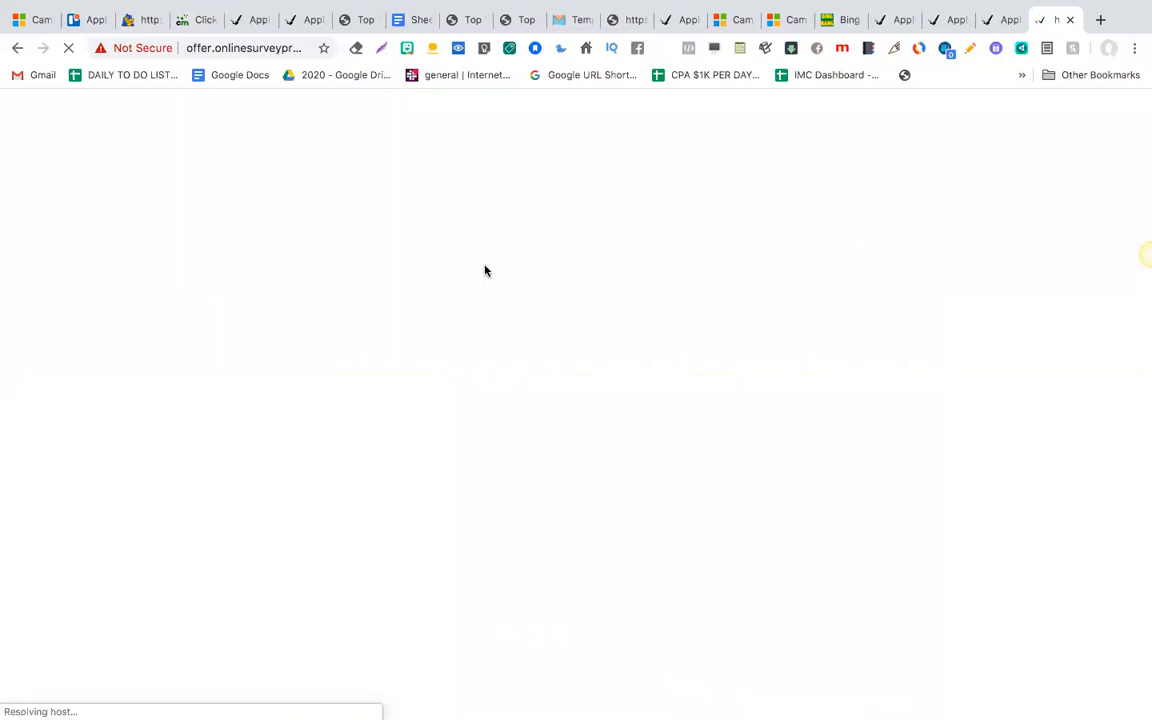
scroll(421, 395, down, 2)
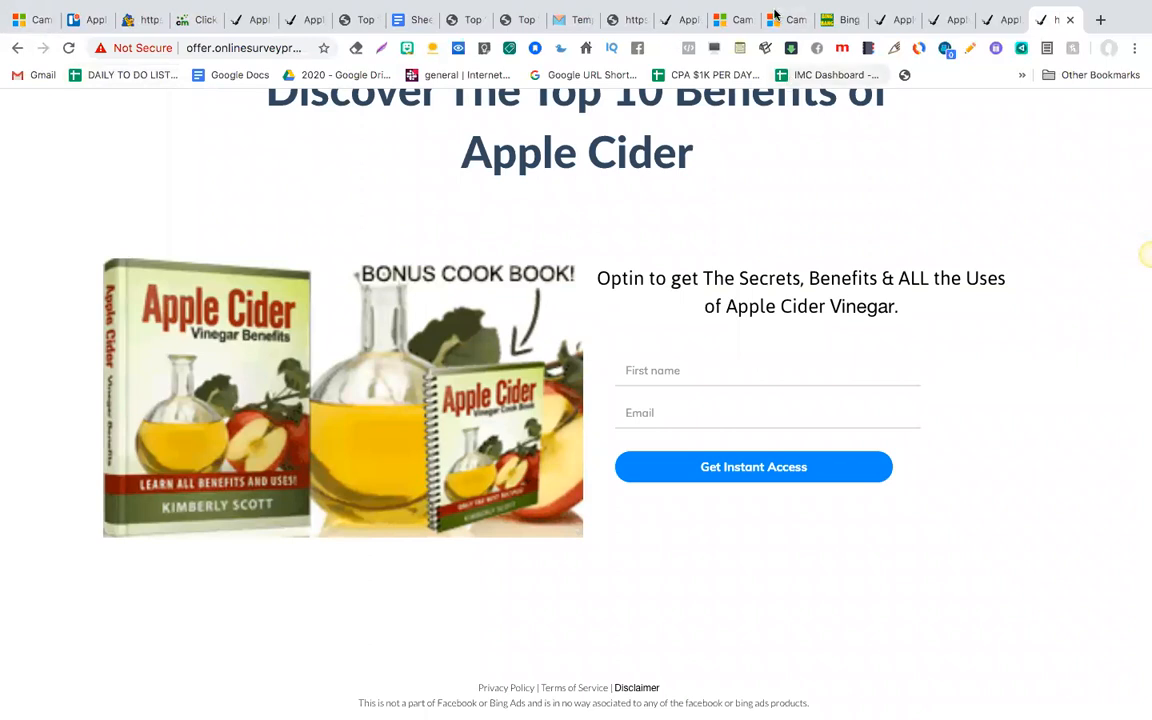
Switch to the Google Docs notes sheet and add a ======= divider, the heading "CM - Cloaked Link" and the copied tracking link at the end.
click(779, 20)
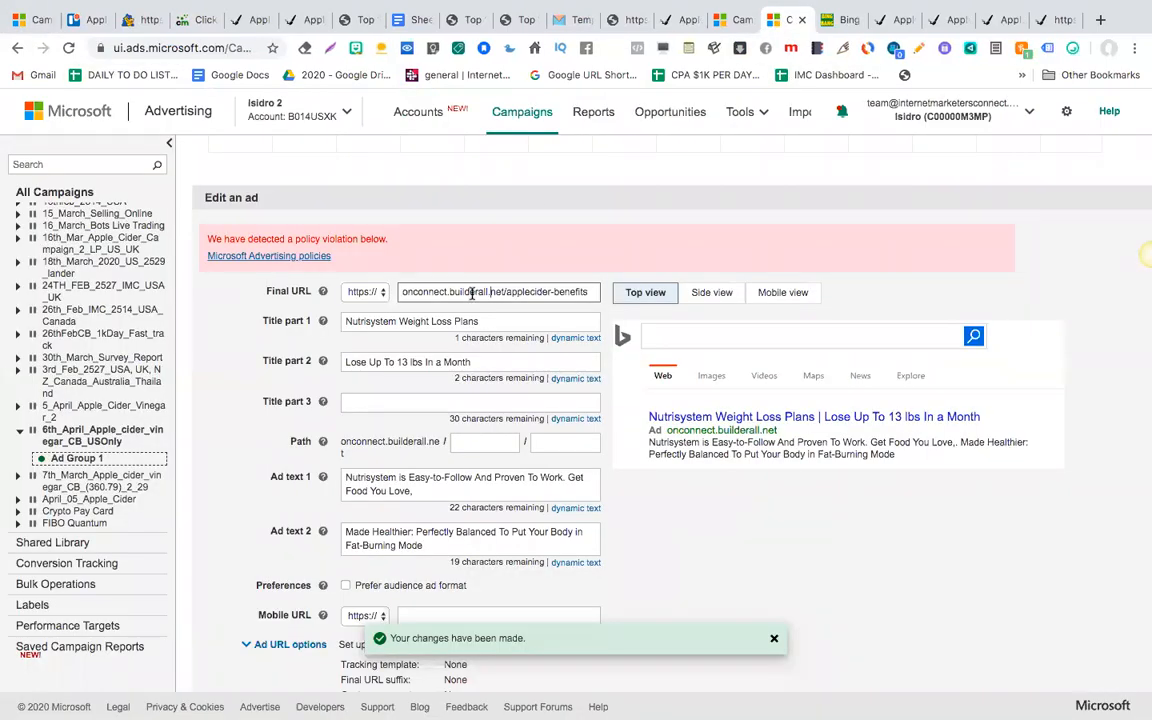
scroll(405, 420, down, 2)
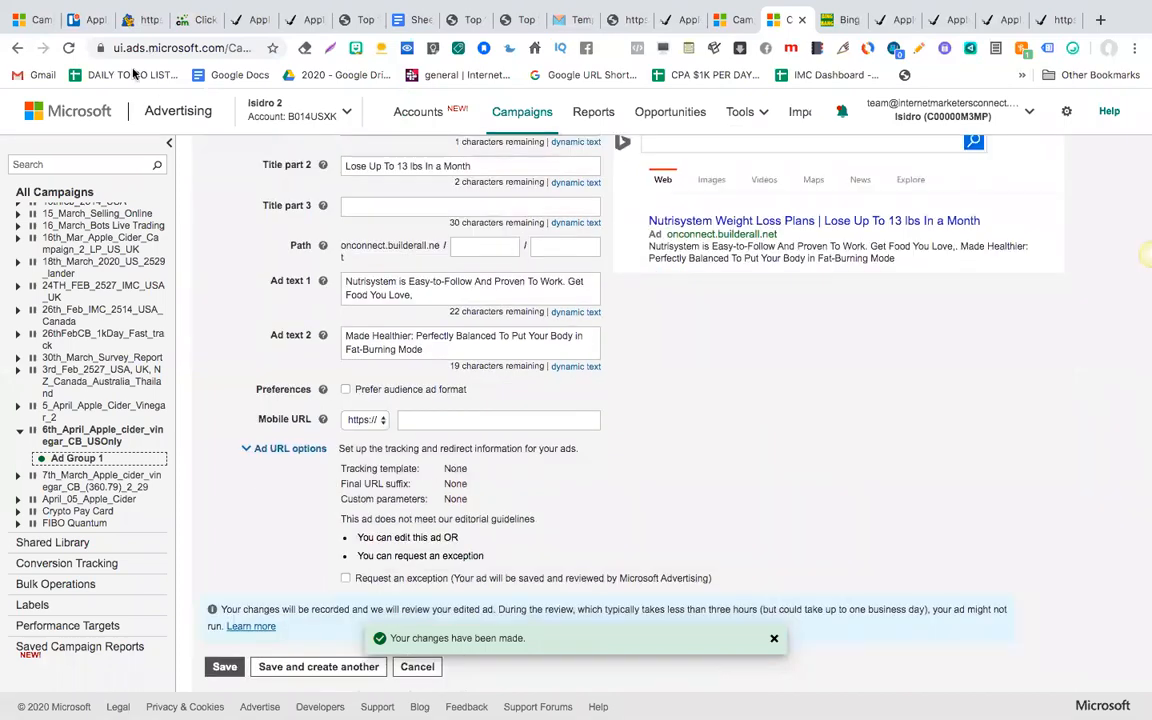
click(405, 20)
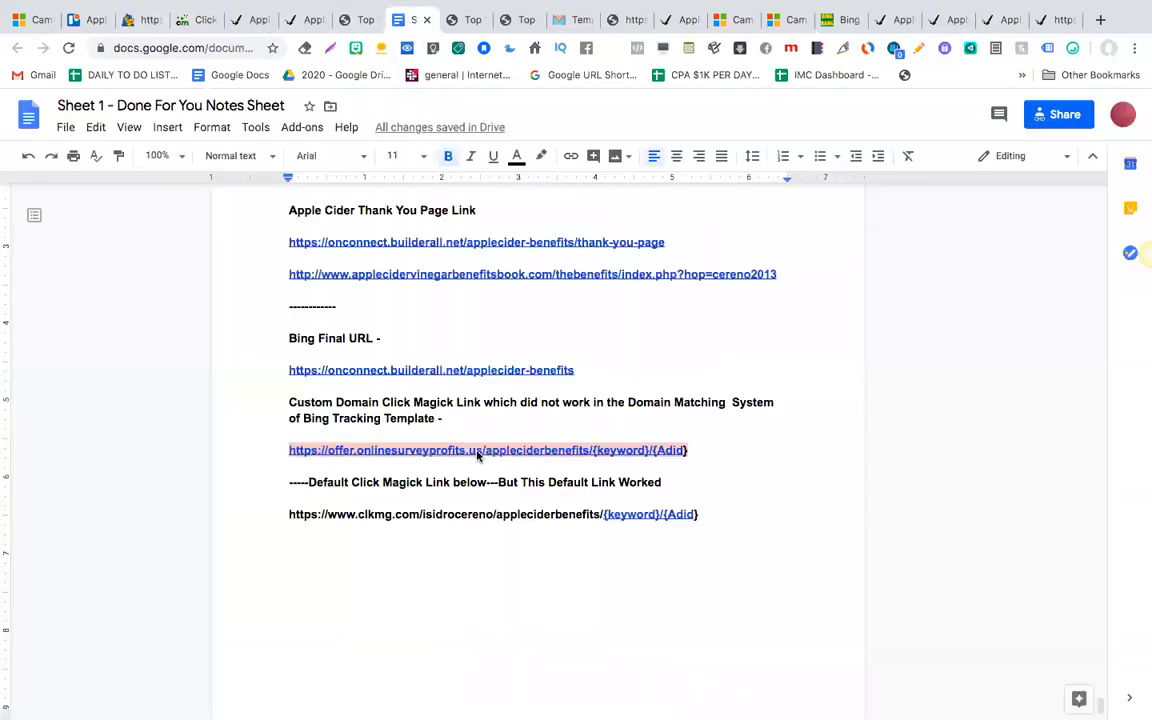
scroll(478, 455, down, 2)
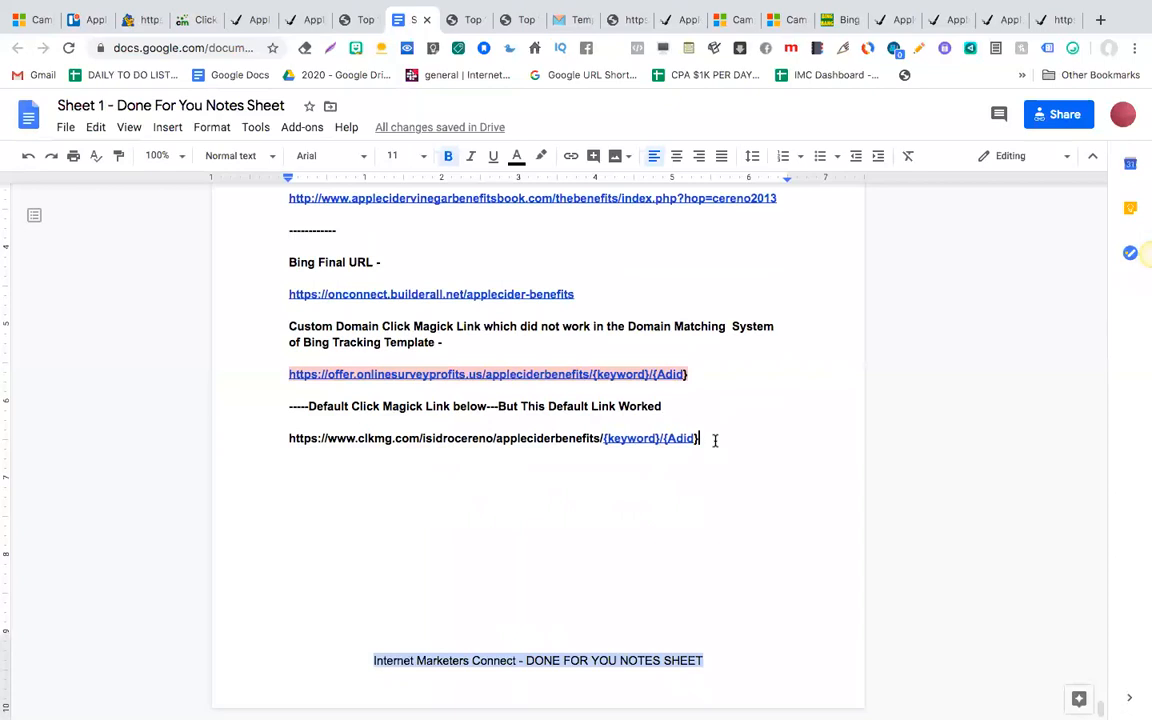
key(Return)
key(Return)
text(=======)
key(Return)
text(CM )
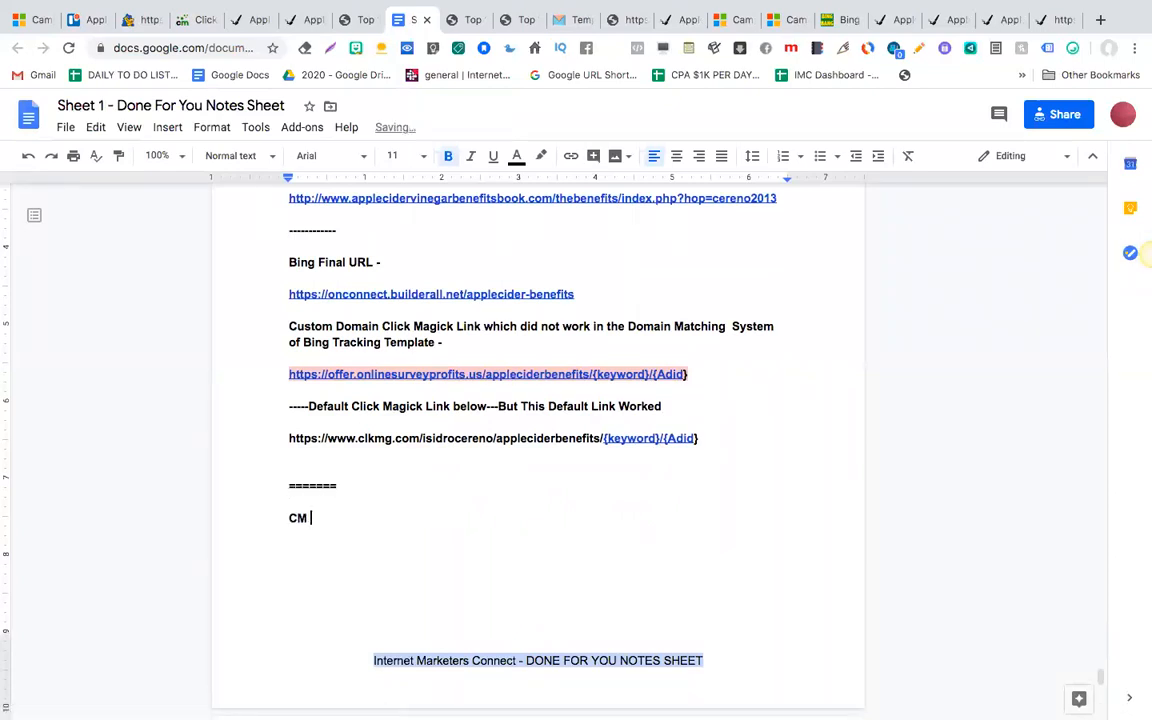
text(- Cloaked Link)
key(Return)
key(ctrl+v)
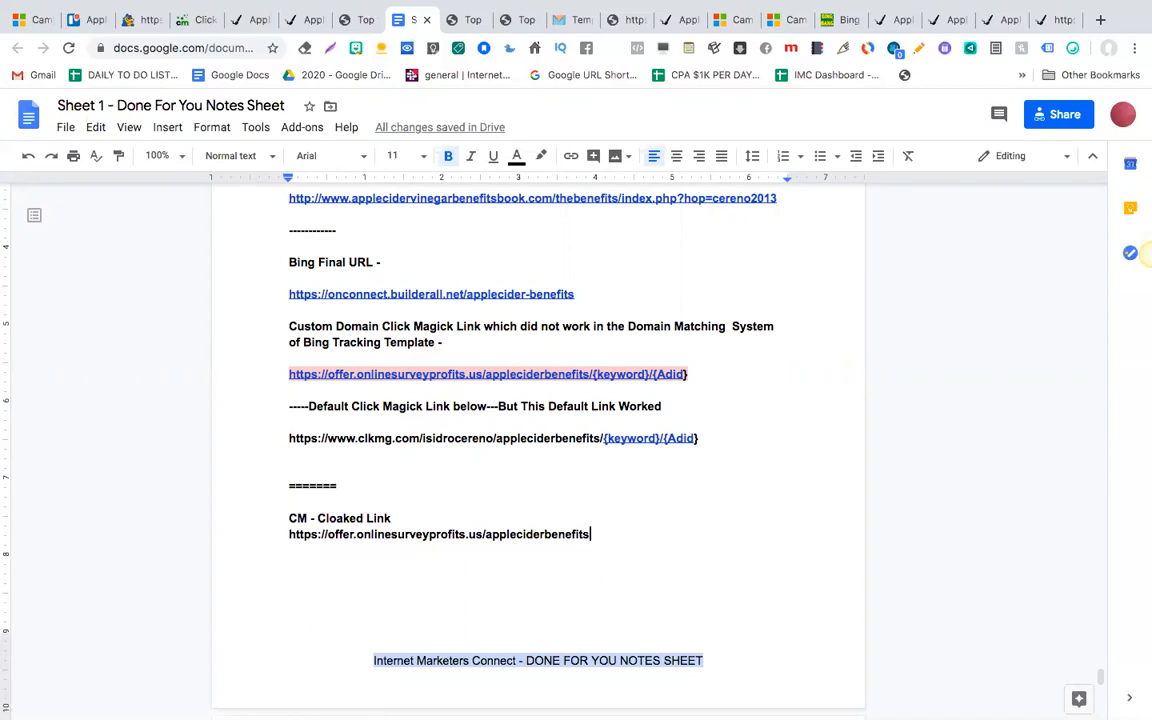
Below the cloaked link, add a ----- divider and the heading "CM Tracking Template" with the copied tracking link under it.
key(Return)
key(Return)
text(-----)
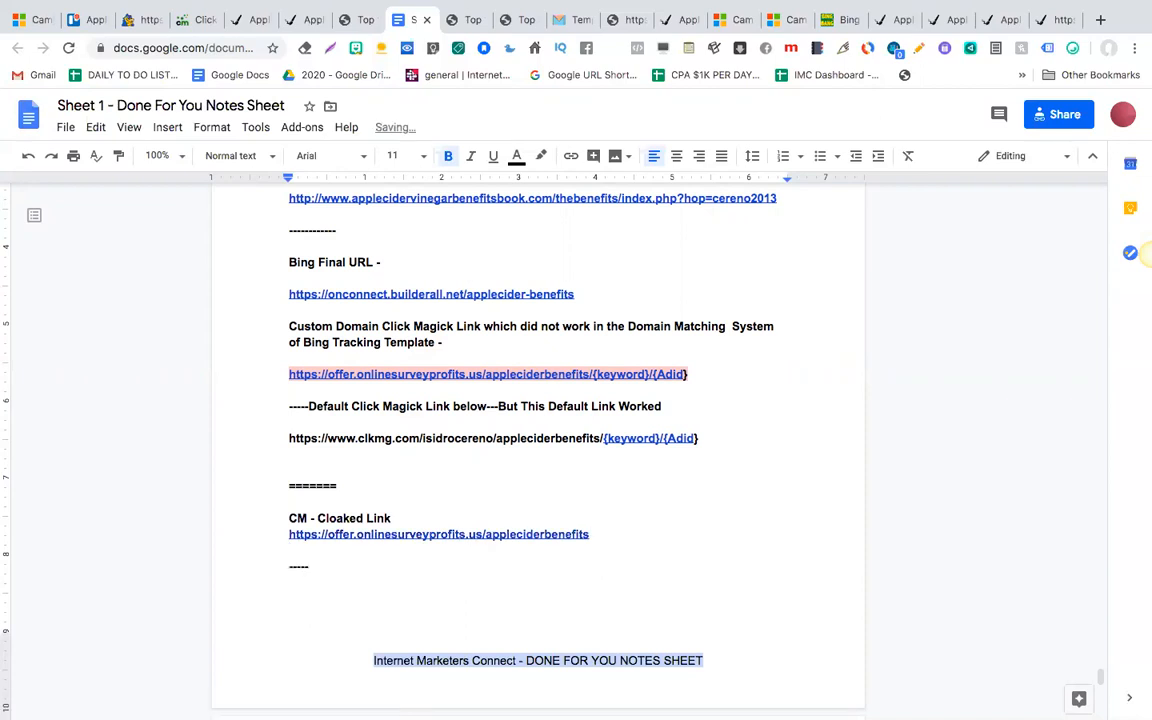
key(Return)
key(Return)
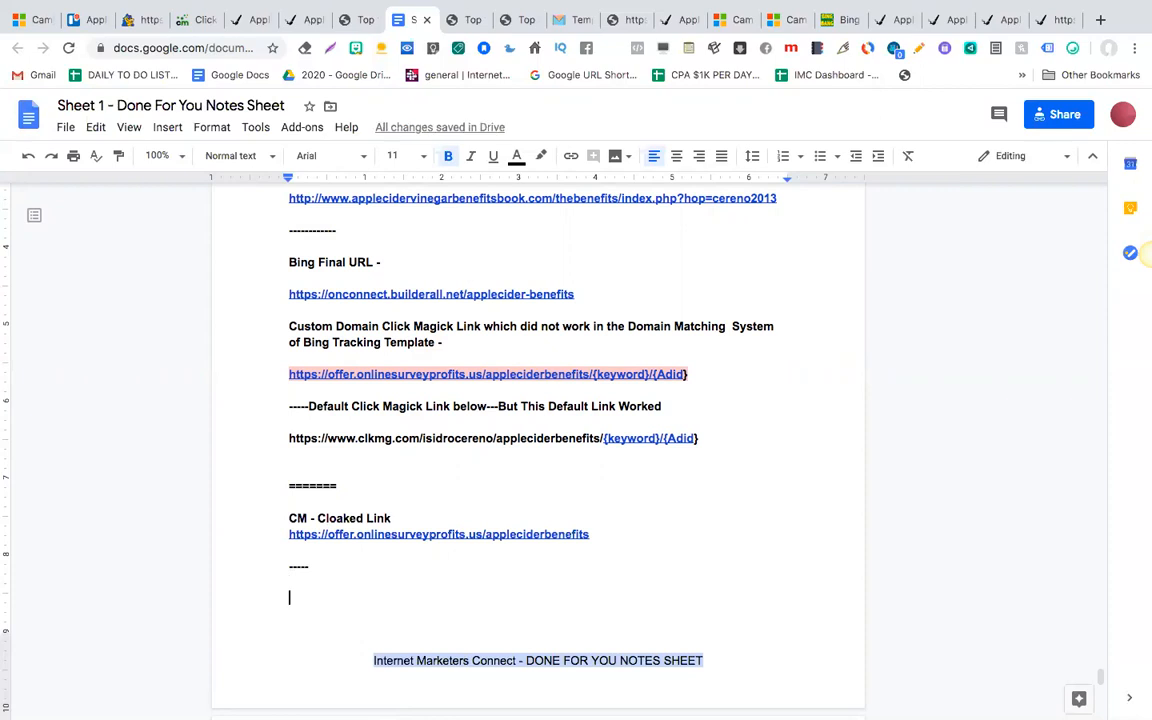
text(CM Tracking Template)
key(Return)
key(Return)
key(ctrl+v)
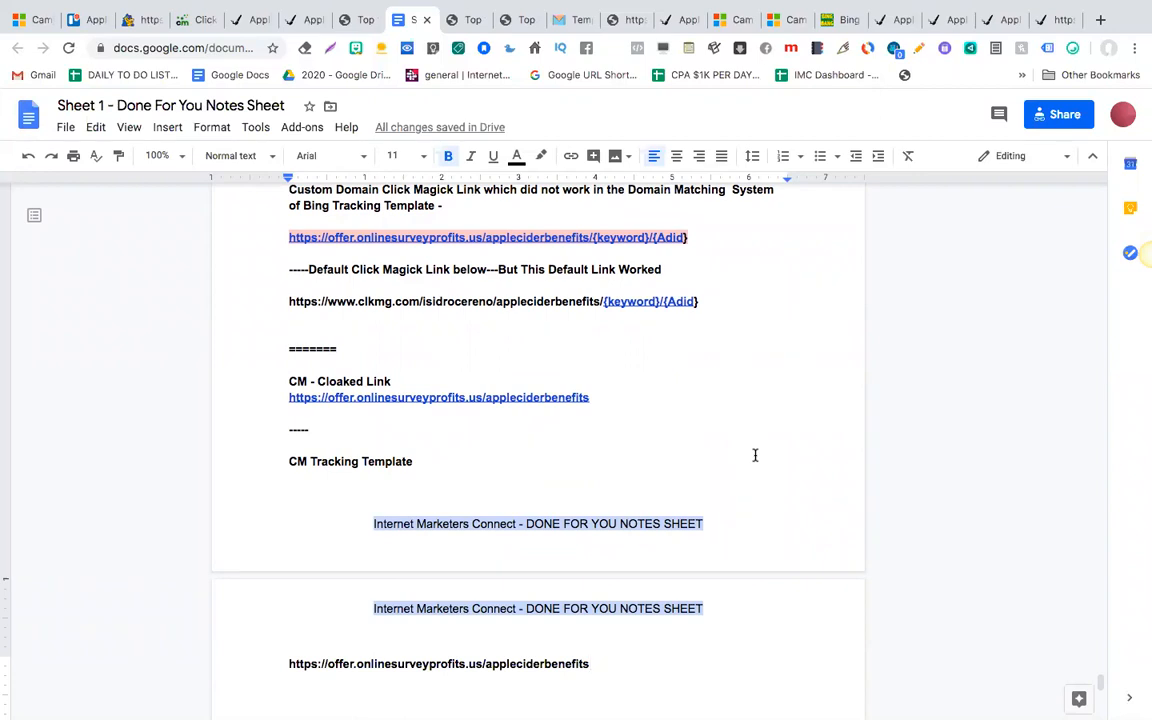
Append /{keyword}/{adid} to the link under CM Tracking Template and add a ===== divider below it.
text(/{keyword)
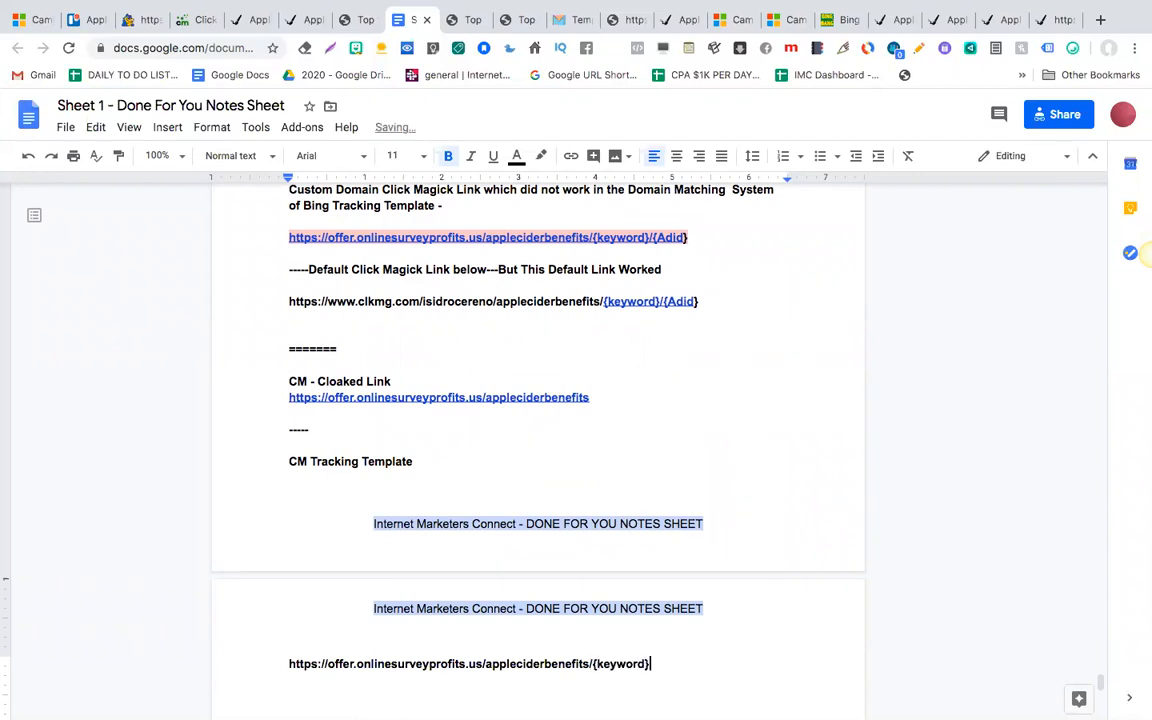
text(}{adi)
text(/)
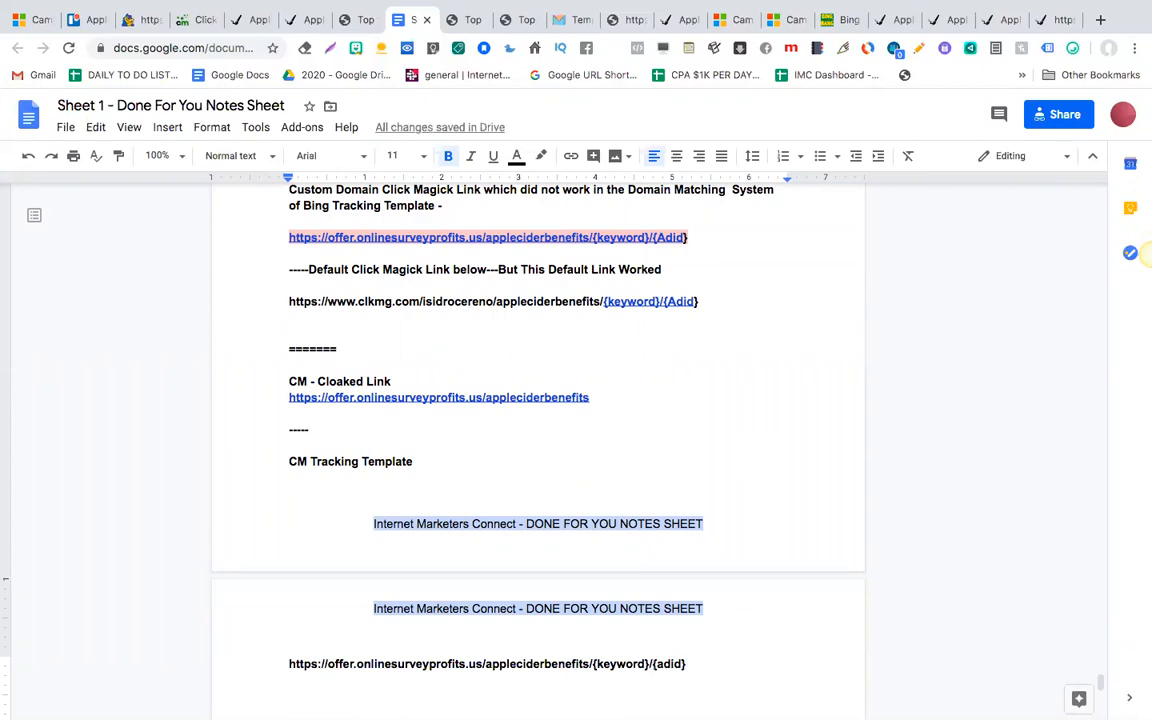
click(700, 660)
key(Return)
text(=====)
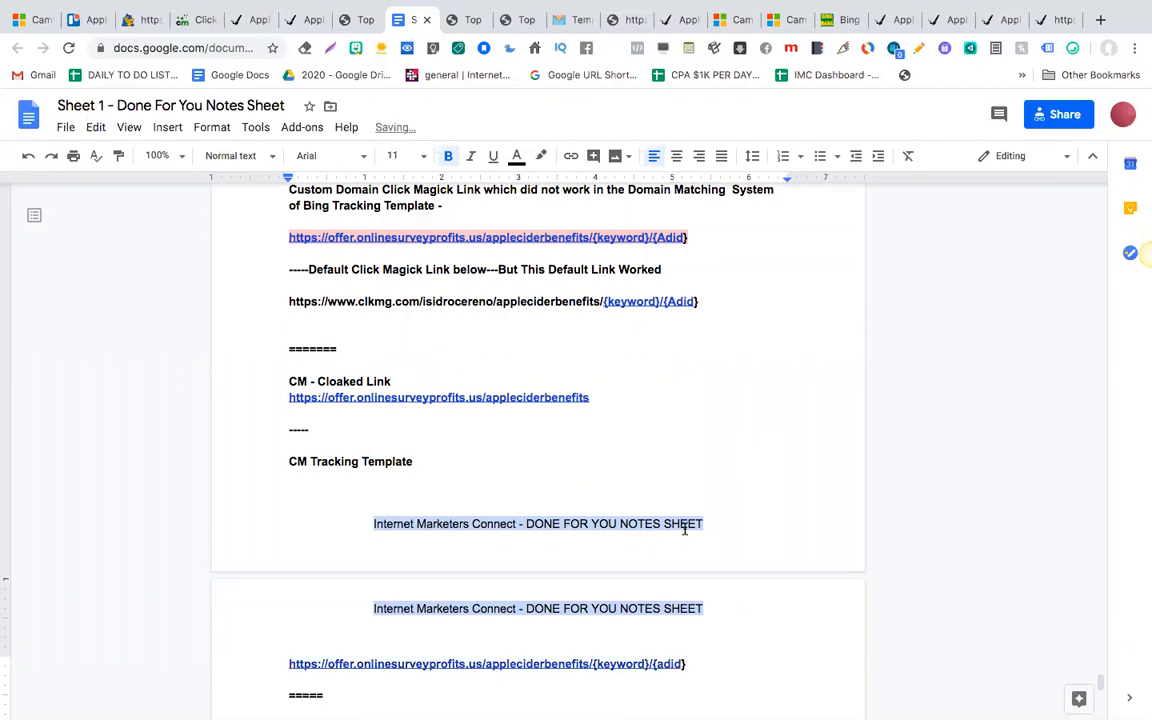
Delete the ----- divider and shift the CM Tracking Template heading down to the next page, directly above its link.
scroll(685, 530, down, 1)
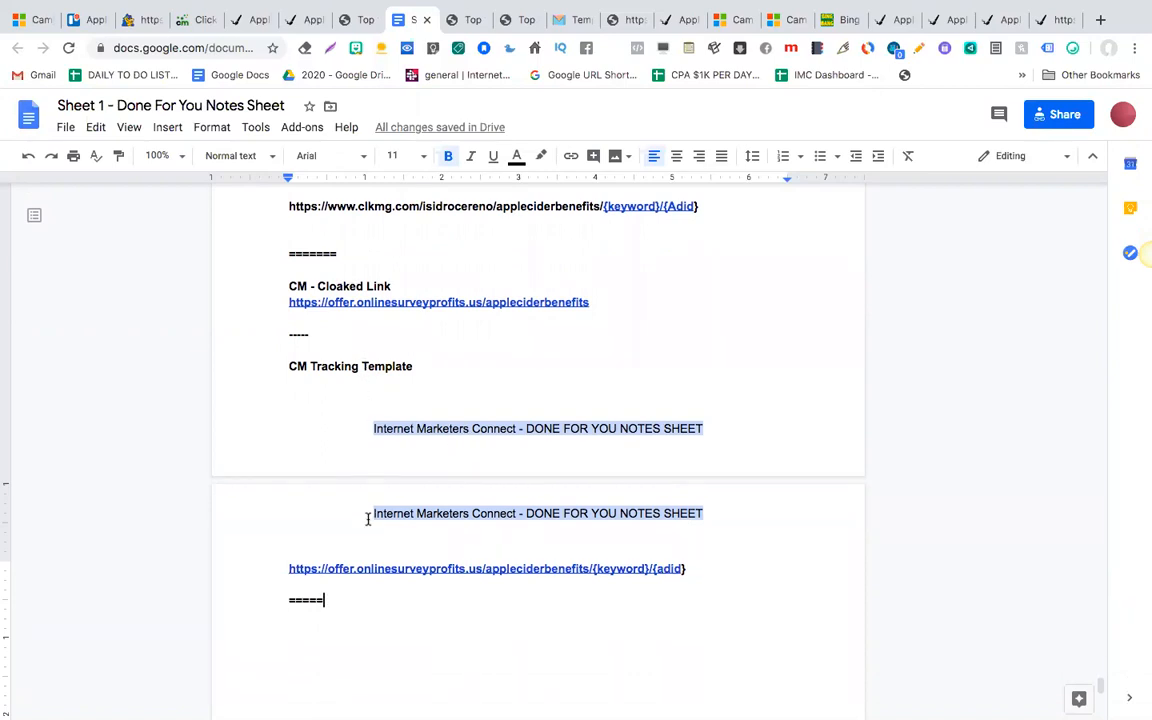
drag(320, 338, 280, 337)
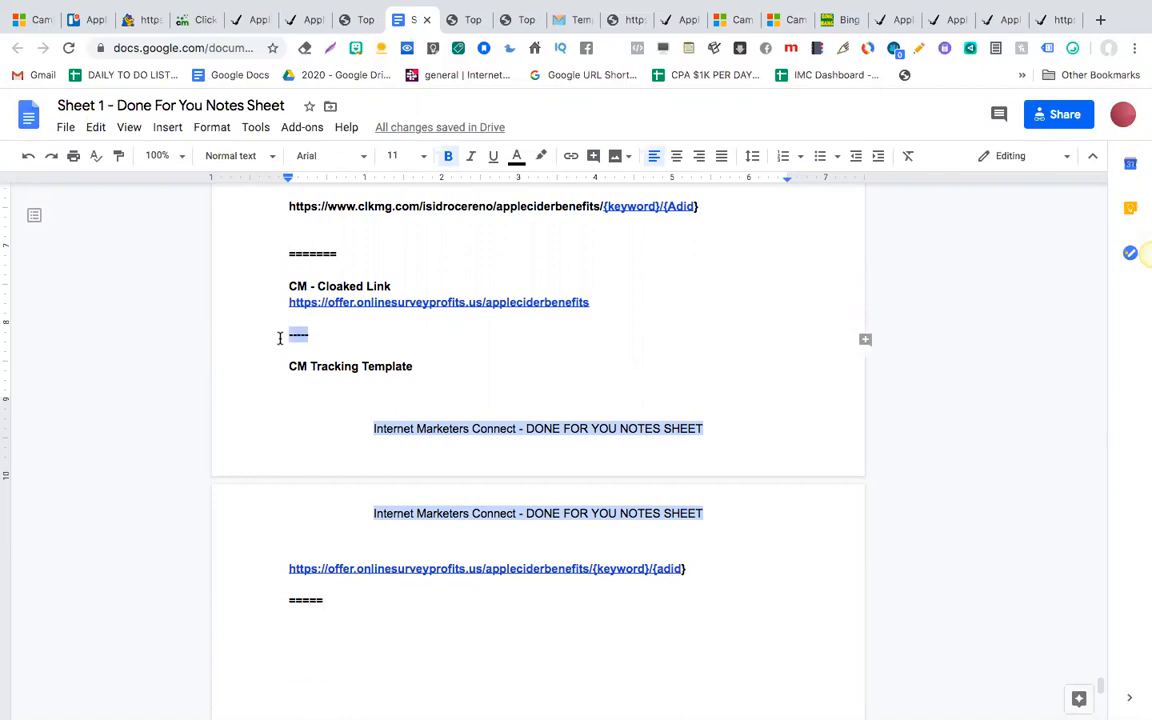
key(BackSpace)
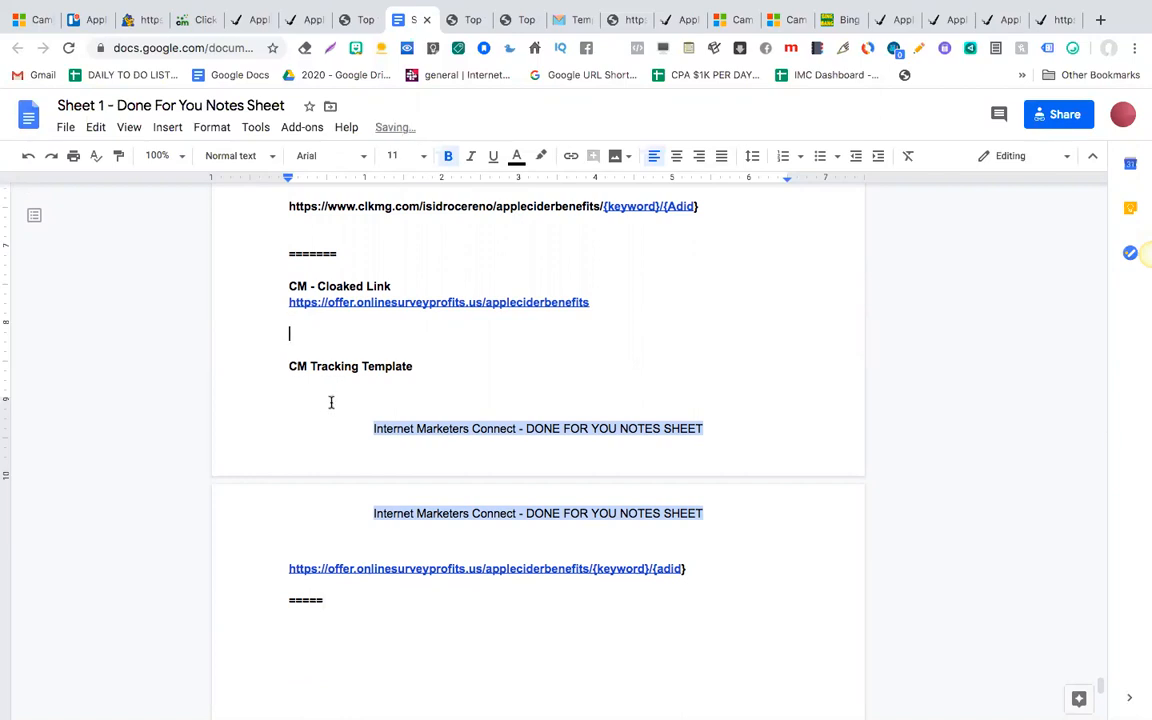
click(287, 366)
key(ctrl+shift+Down)
key(ctrl+shift+Down)
key(ctrl+shift+Down)
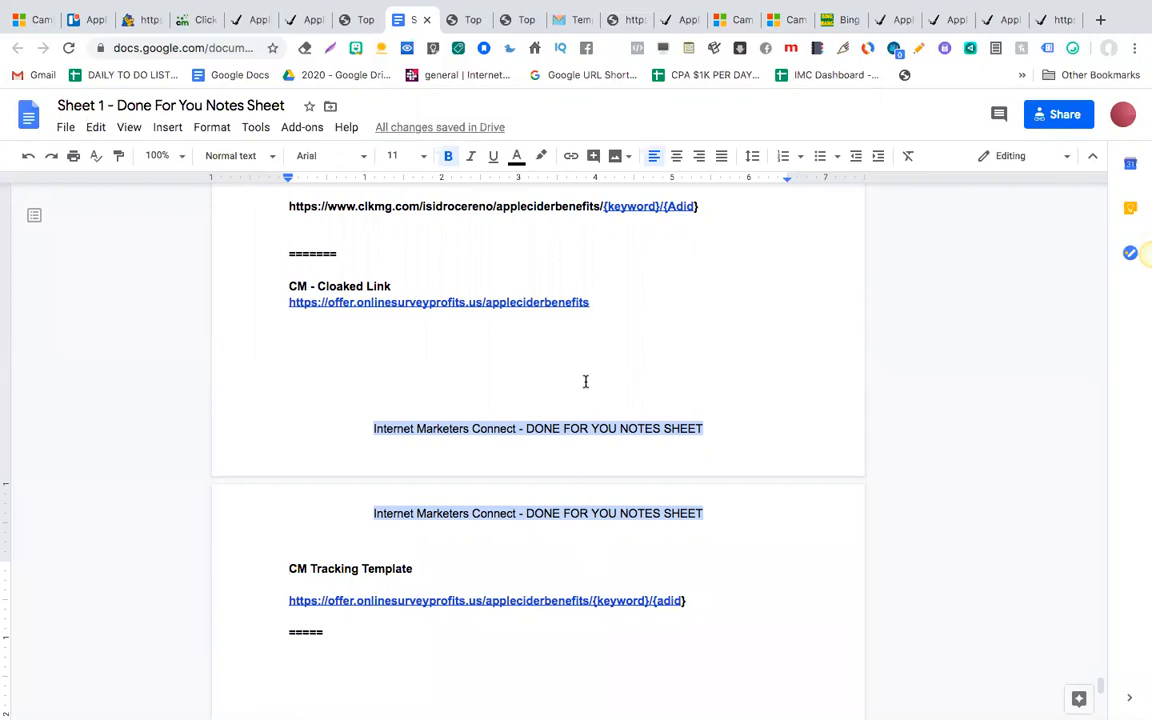
Copy the cloaked link from the notes and set it as the Nutrisystem ad's Final URL in Microsoft Advertising: offer.onlinesurveyprofits.us/appleciderbenefits.
drag(602, 301, 283, 302)
key(ctrl+c)
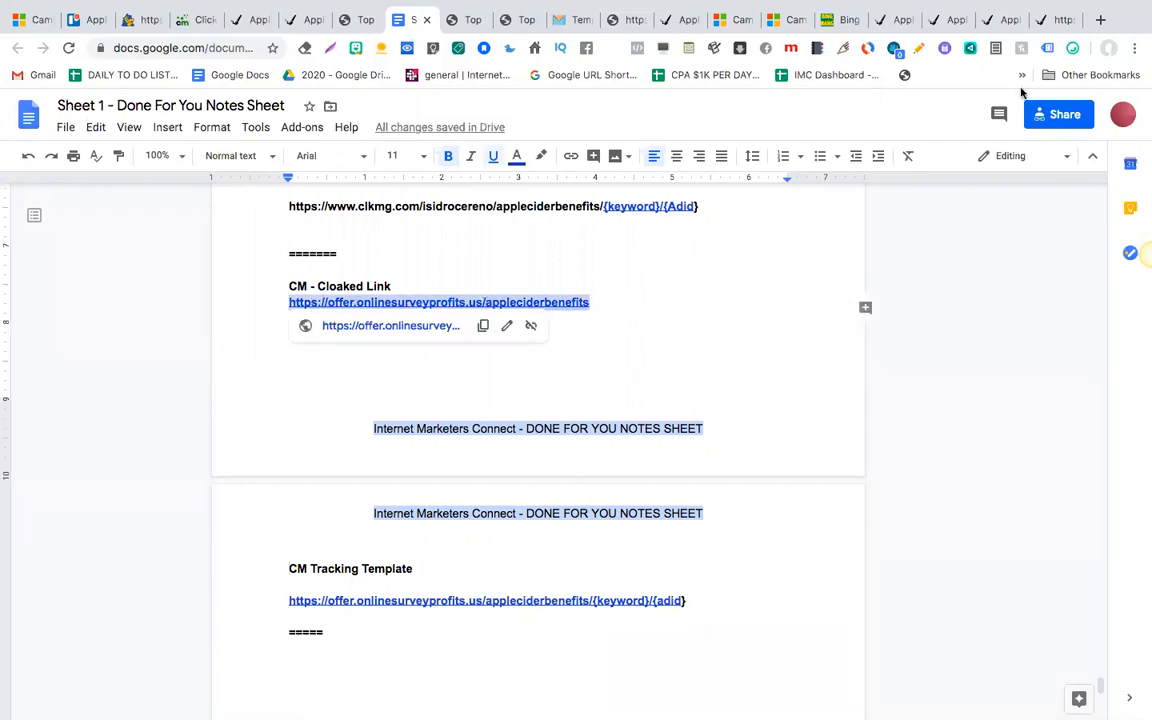
click(1054, 20)
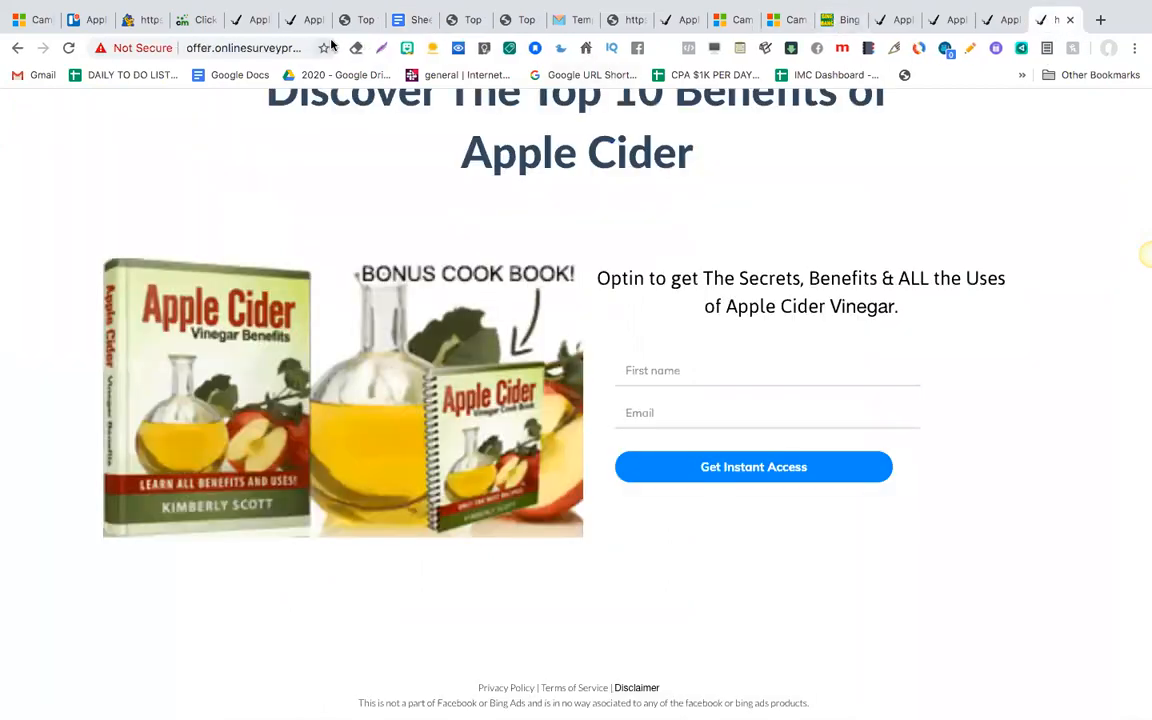
click(199, 20)
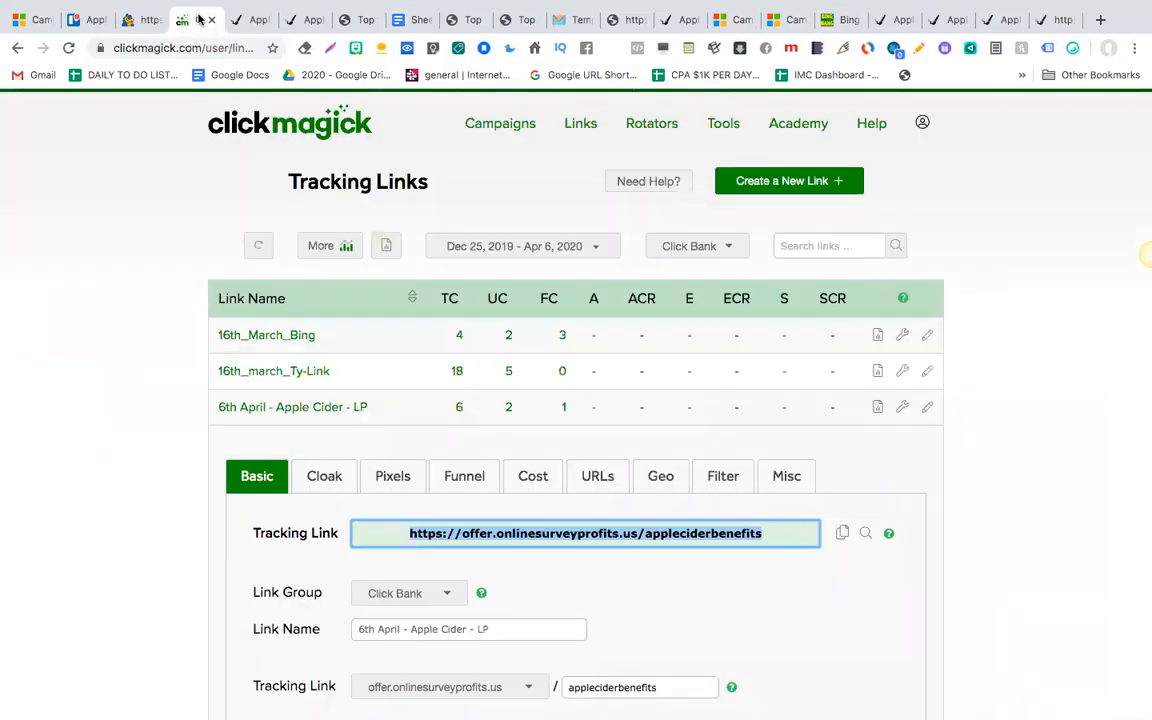
click(790, 20)
scroll(451, 311, up, 3)
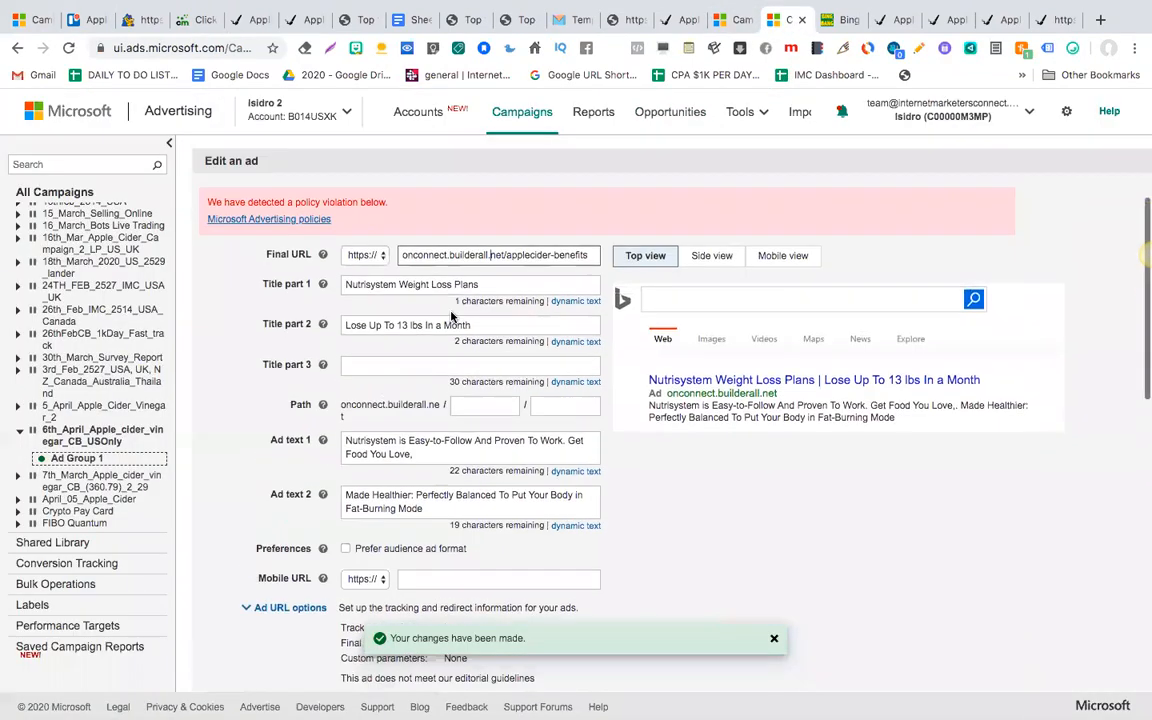
triple_click(461, 254)
key(ctrl+v)
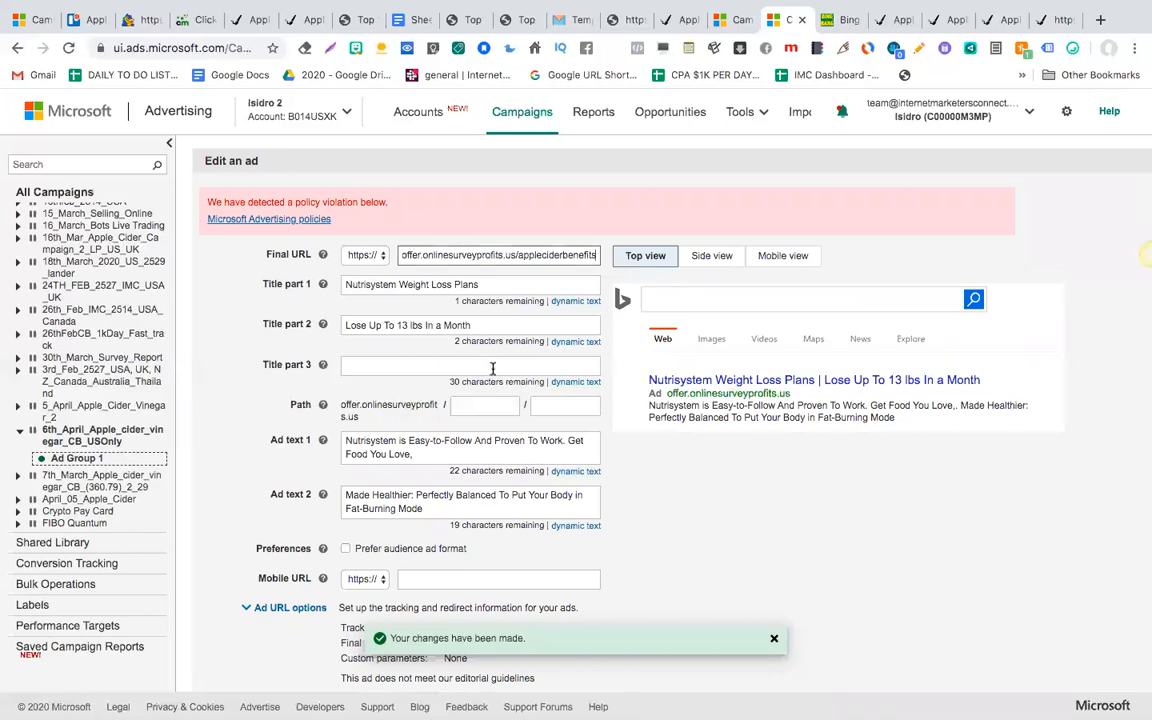
Copy the CM Tracking Template link from the notes sheet and check the 6th April - Apple Cider - LP link's settings in ClickMagick.
scroll(492, 368, down, 3)
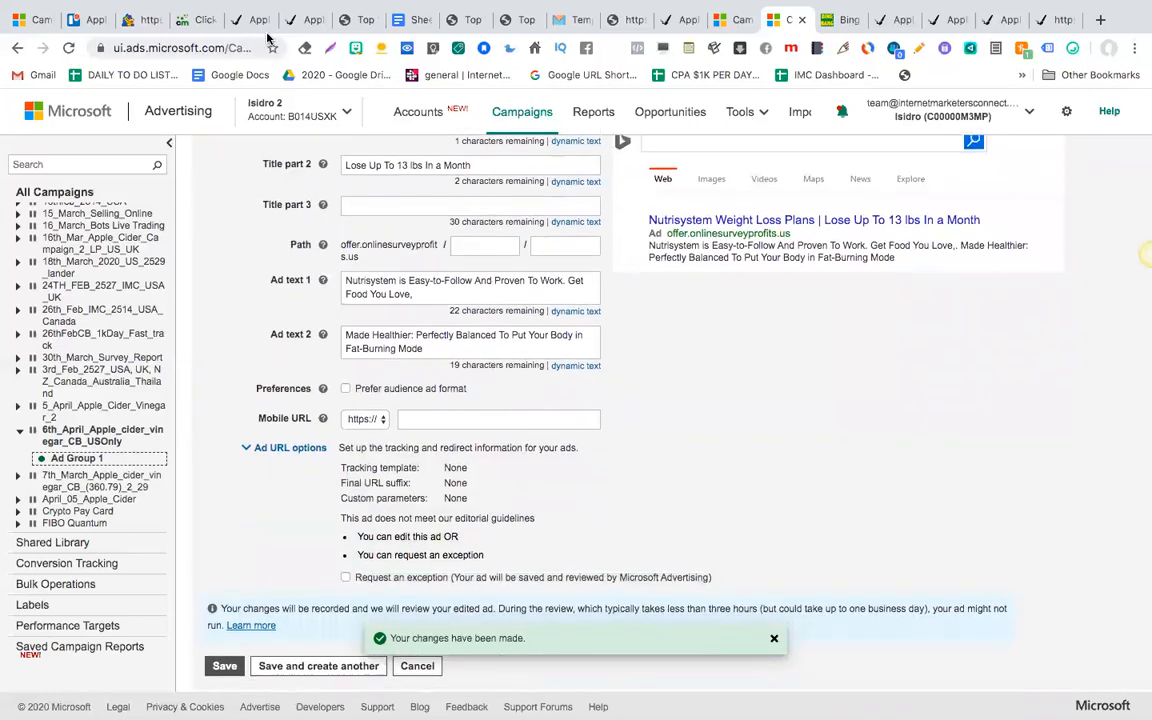
click(403, 24)
scroll(432, 343, down, 3)
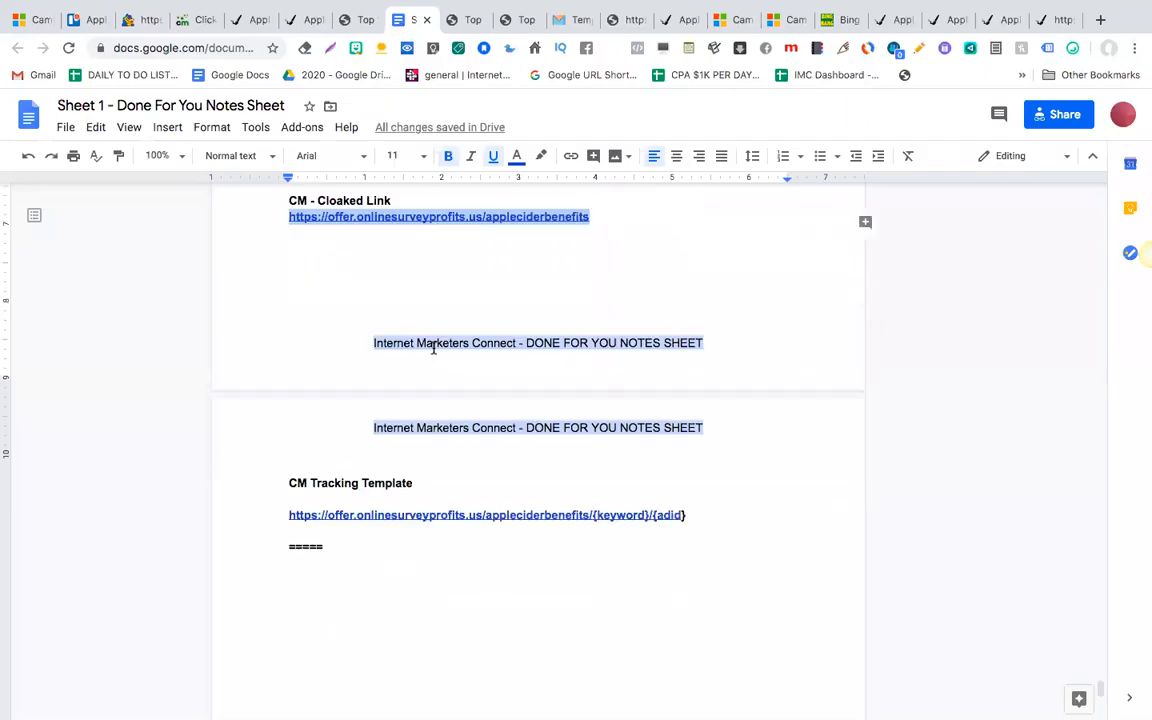
drag(690, 451, 256, 449)
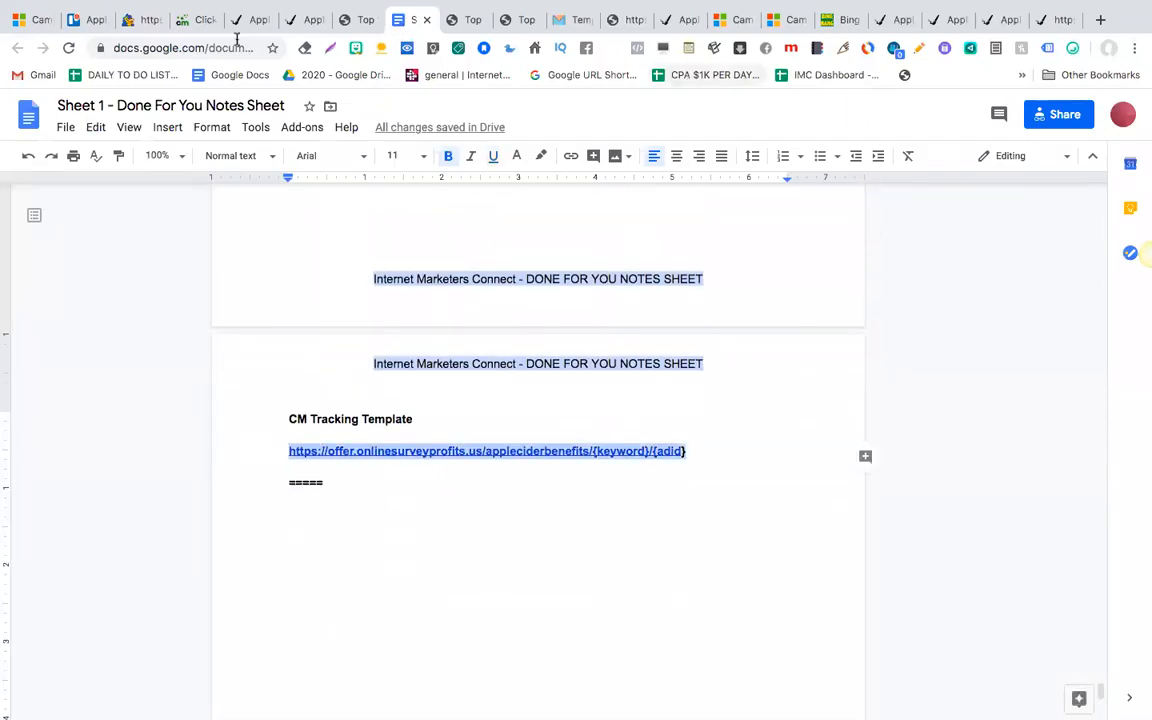
click(198, 27)
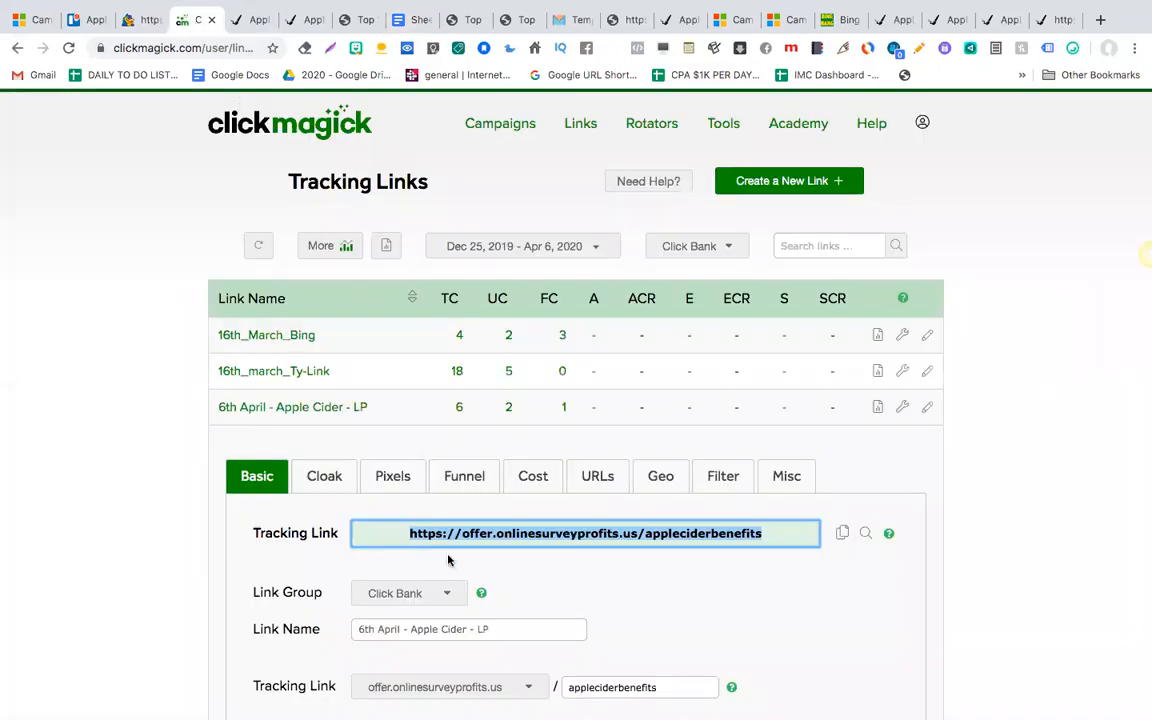
scroll(448, 560, down, 2)
scroll(448, 560, down, 3)
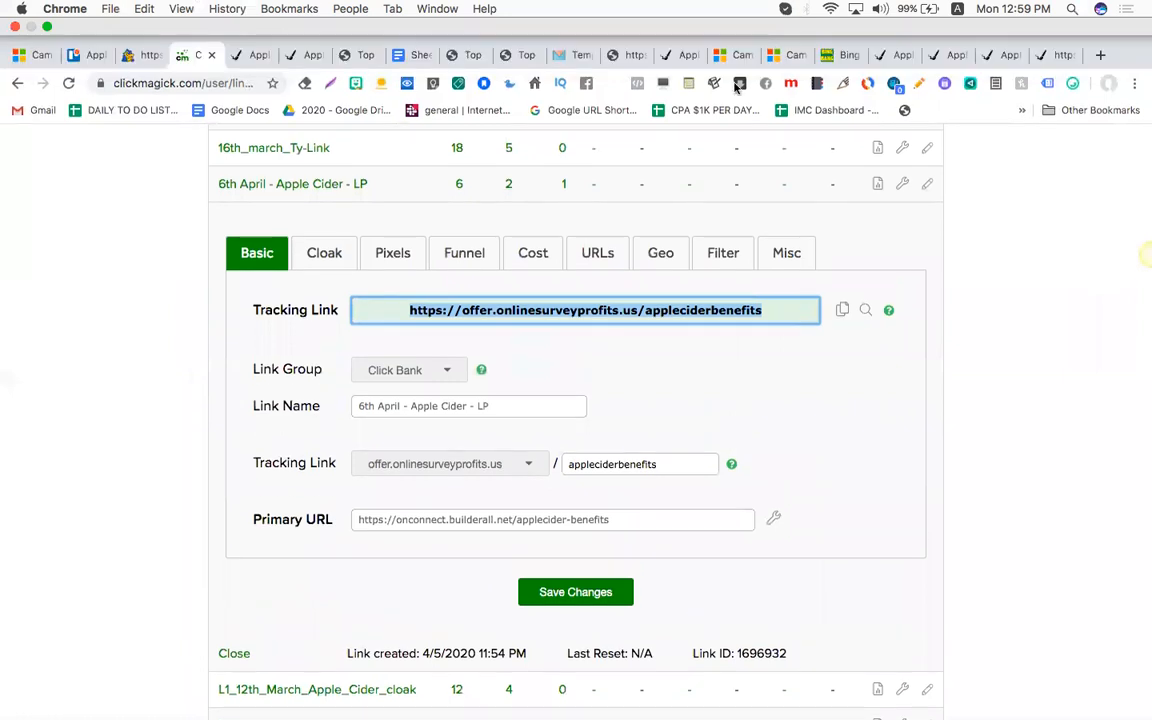
click(773, 55)
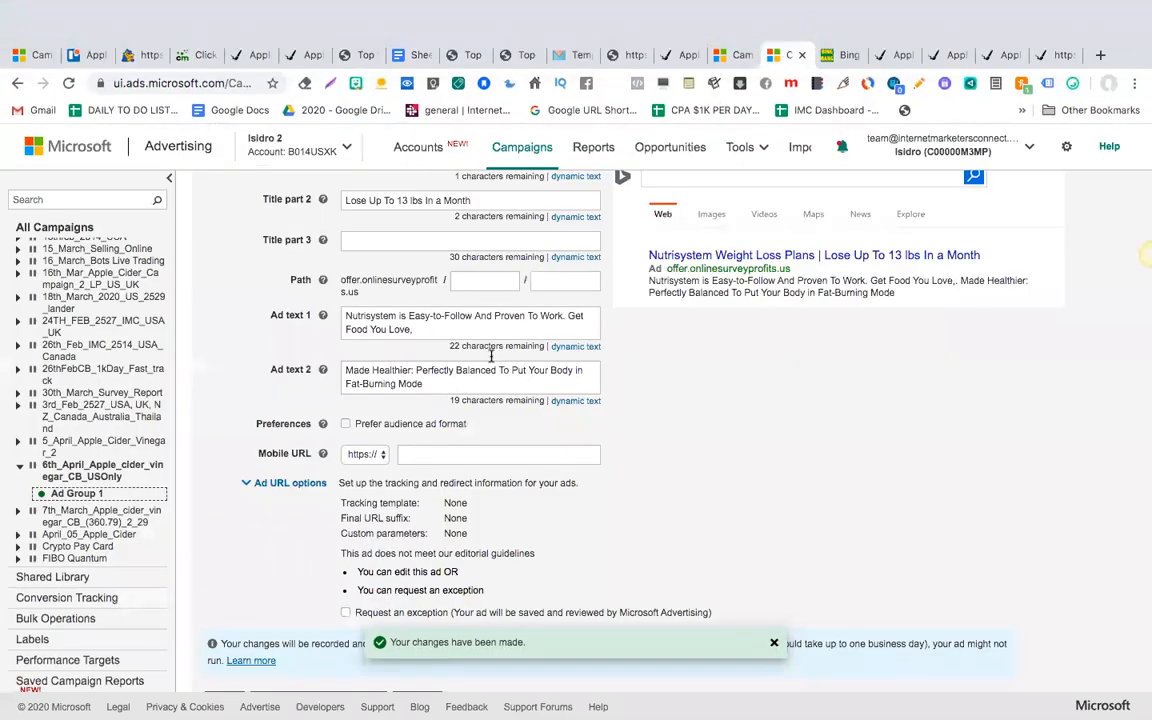
scroll(485, 425, up, 3)
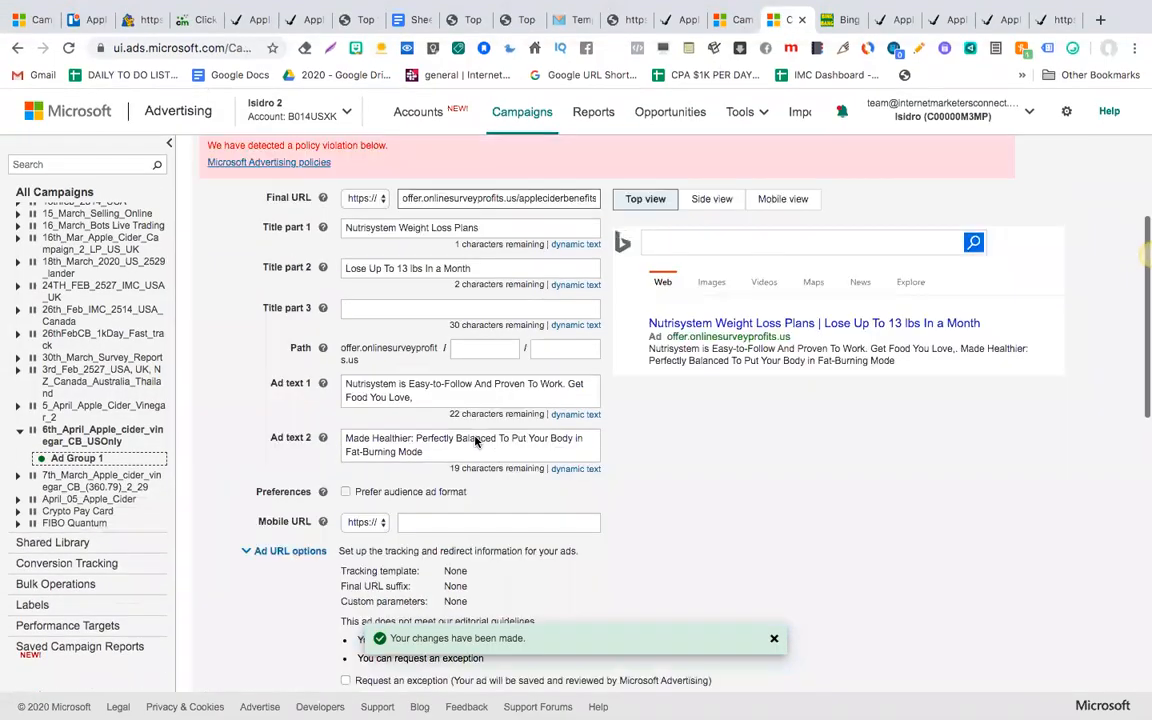
scroll(476, 437, down, 2)
scroll(476, 441, up, 1)
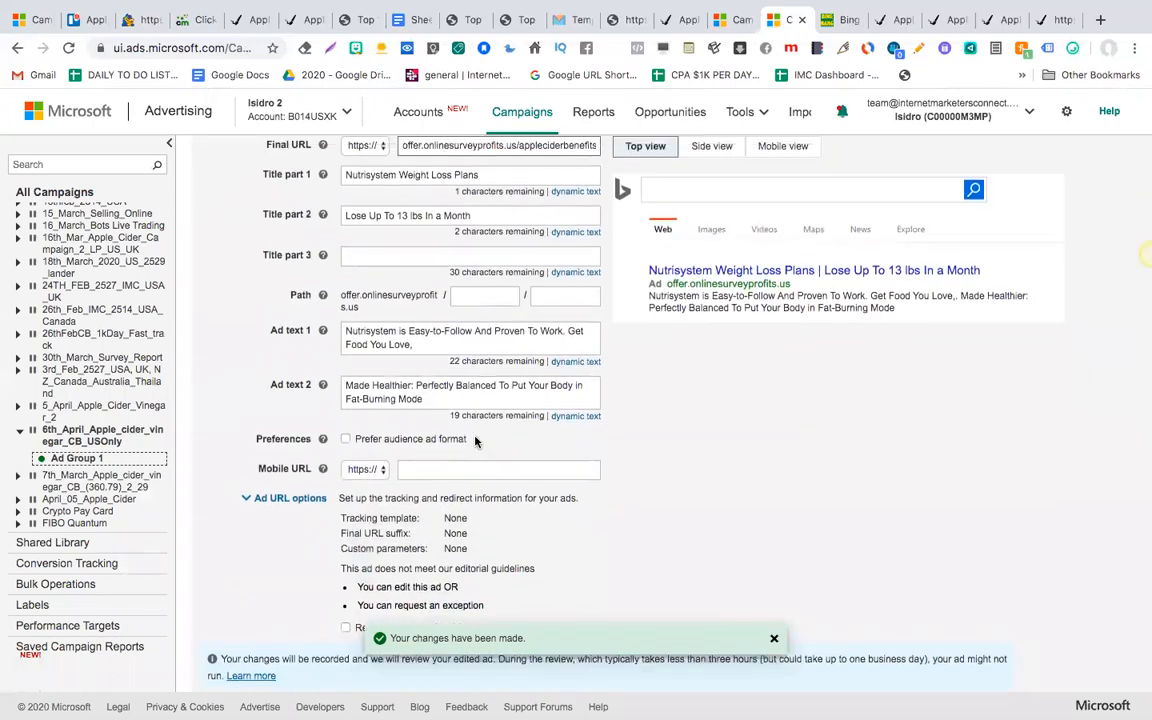
scroll(476, 441, down, 1)
scroll(476, 441, down, 1)
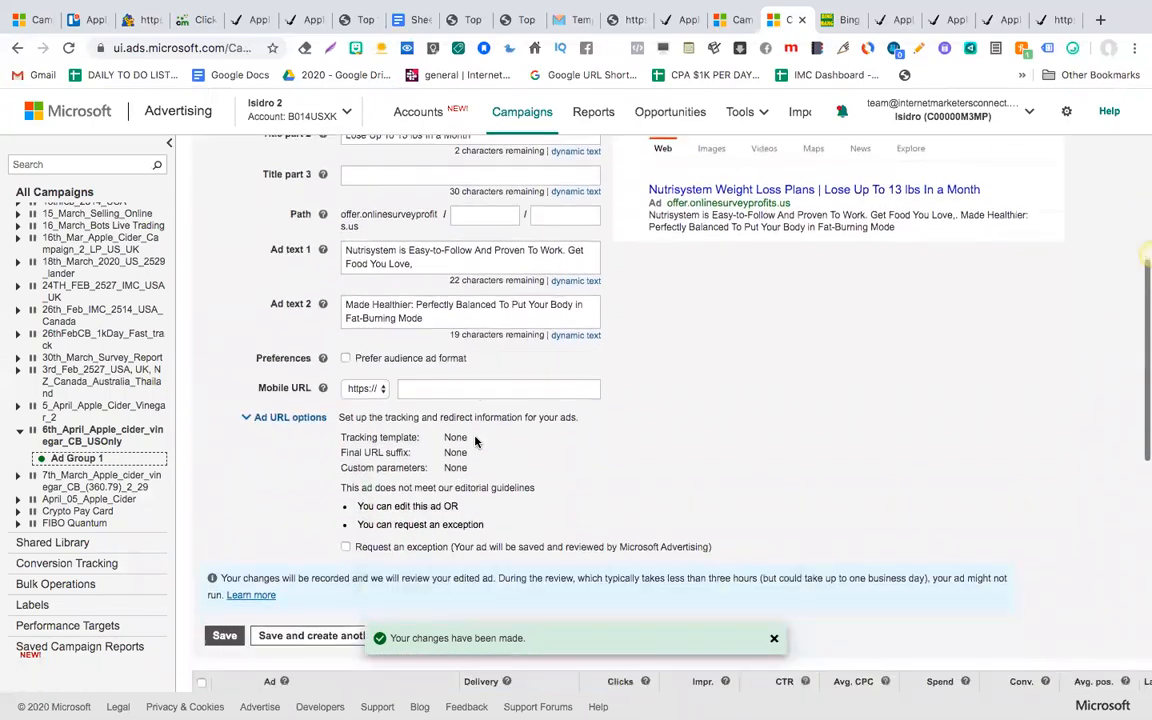
click(284, 418)
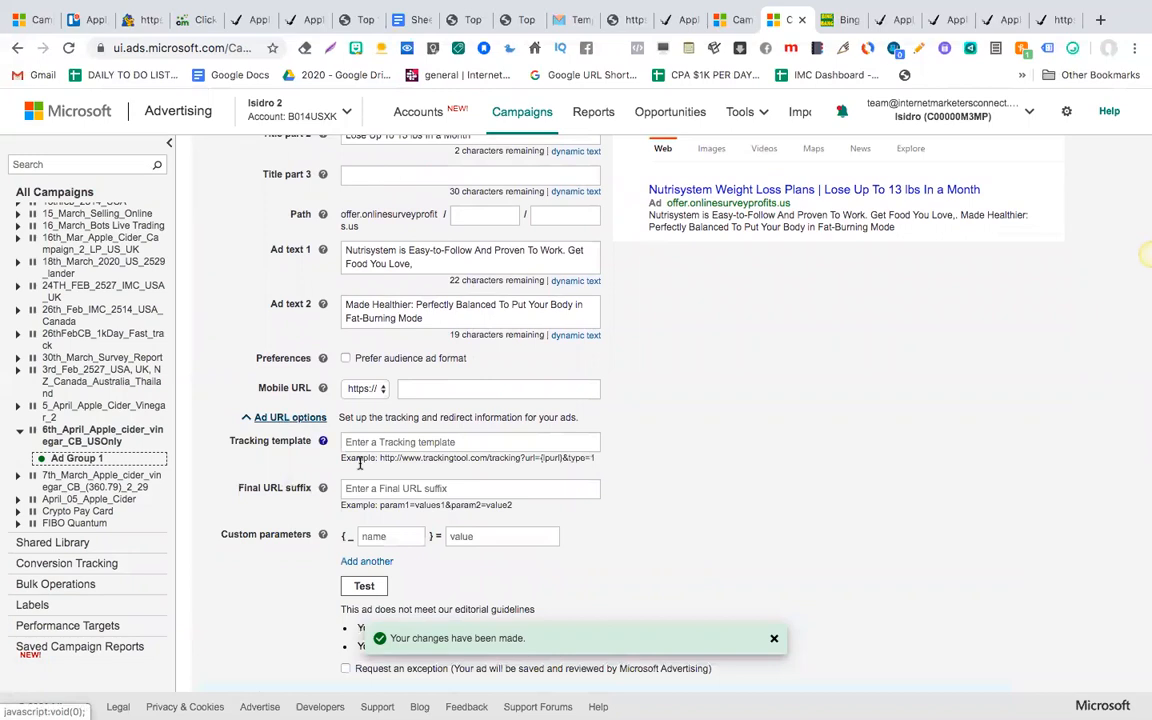
click(411, 442)
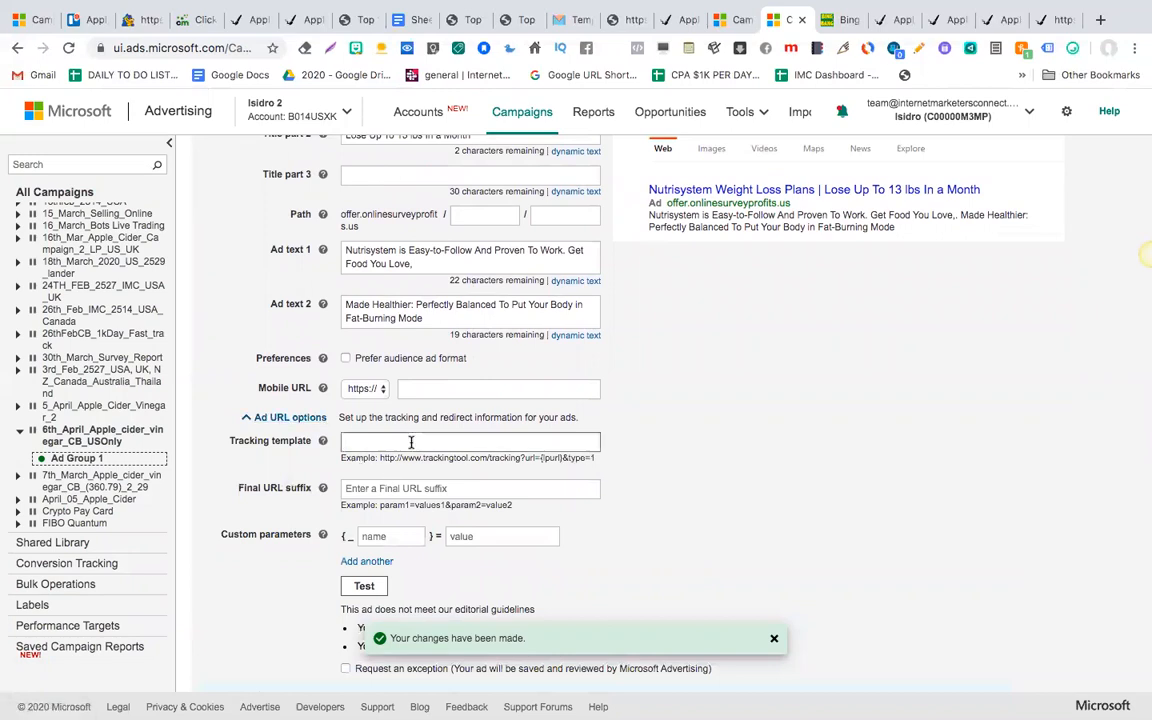
key(ctrl+v)
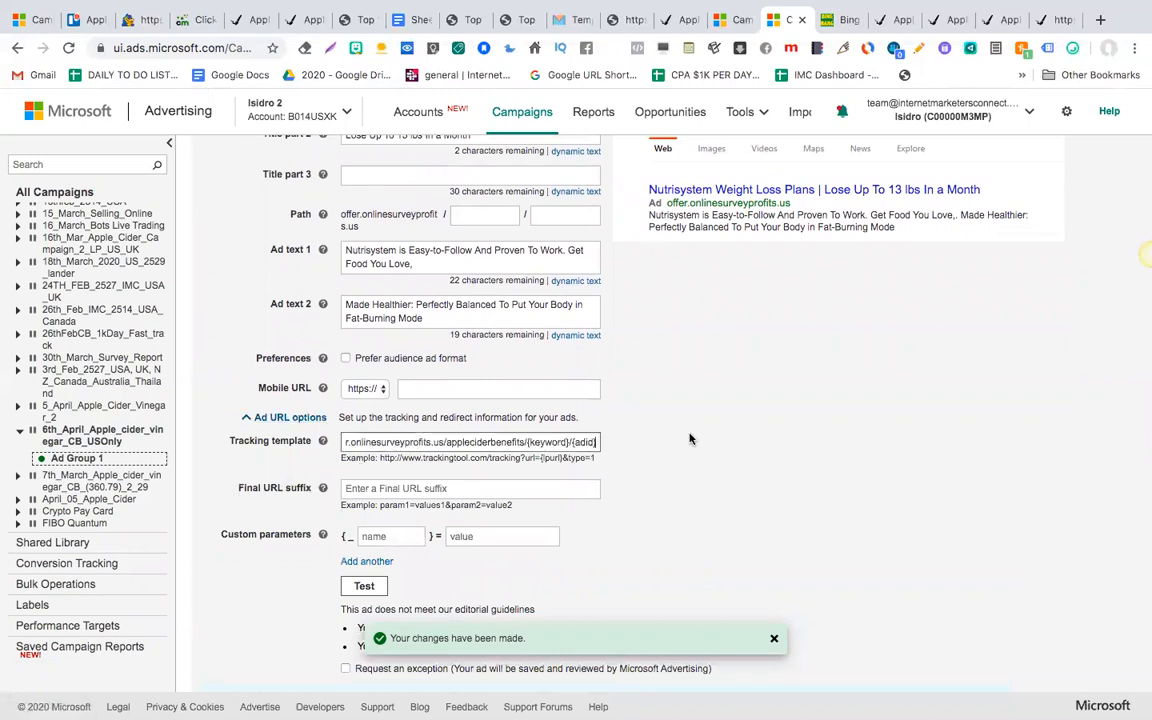
Review the ad's URL settings and test its tracking template.
scroll(689, 438, up, 3)
scroll(689, 438, down, 5)
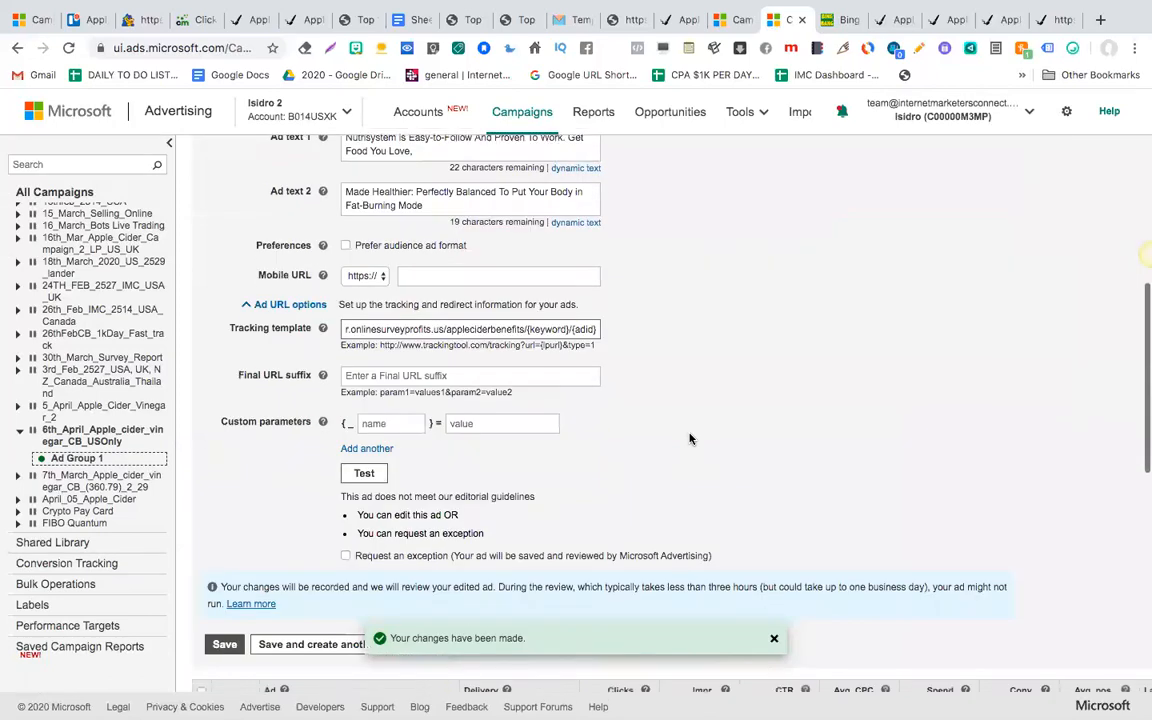
click(366, 474)
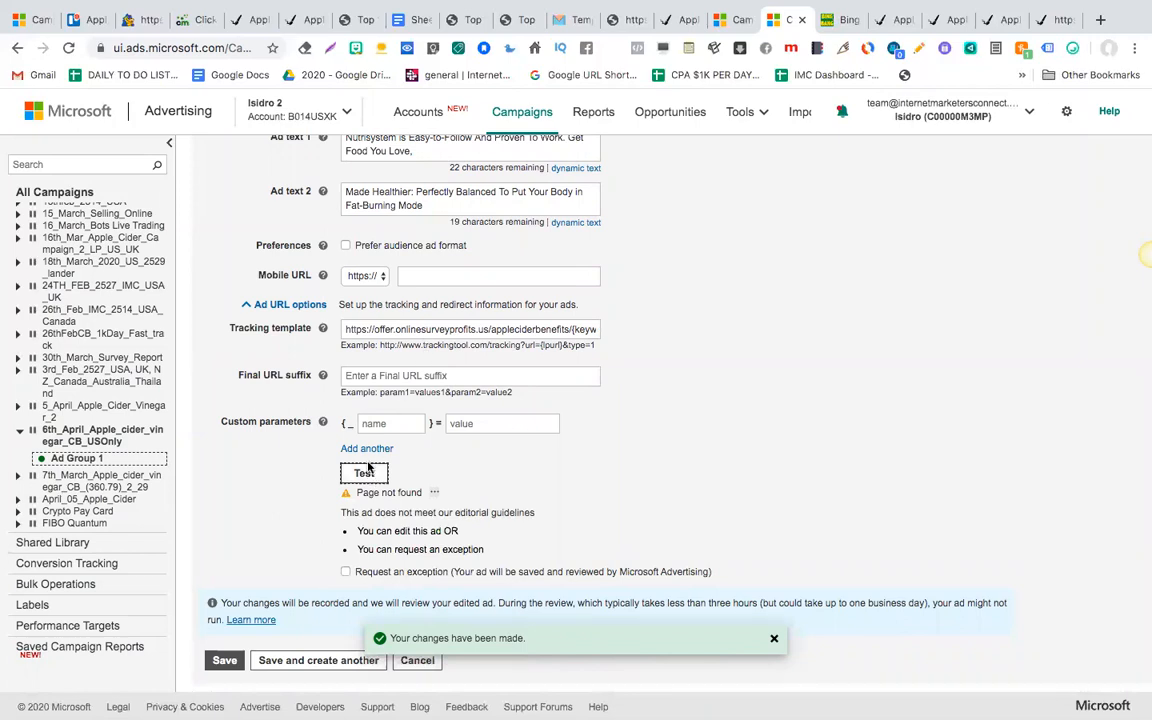
Rerun the test on the Nutrisystem ad's URLs and compare its Final URL with its tracking template.
click(365, 475)
scroll(535, 413, up, 3)
scroll(586, 352, up, 1)
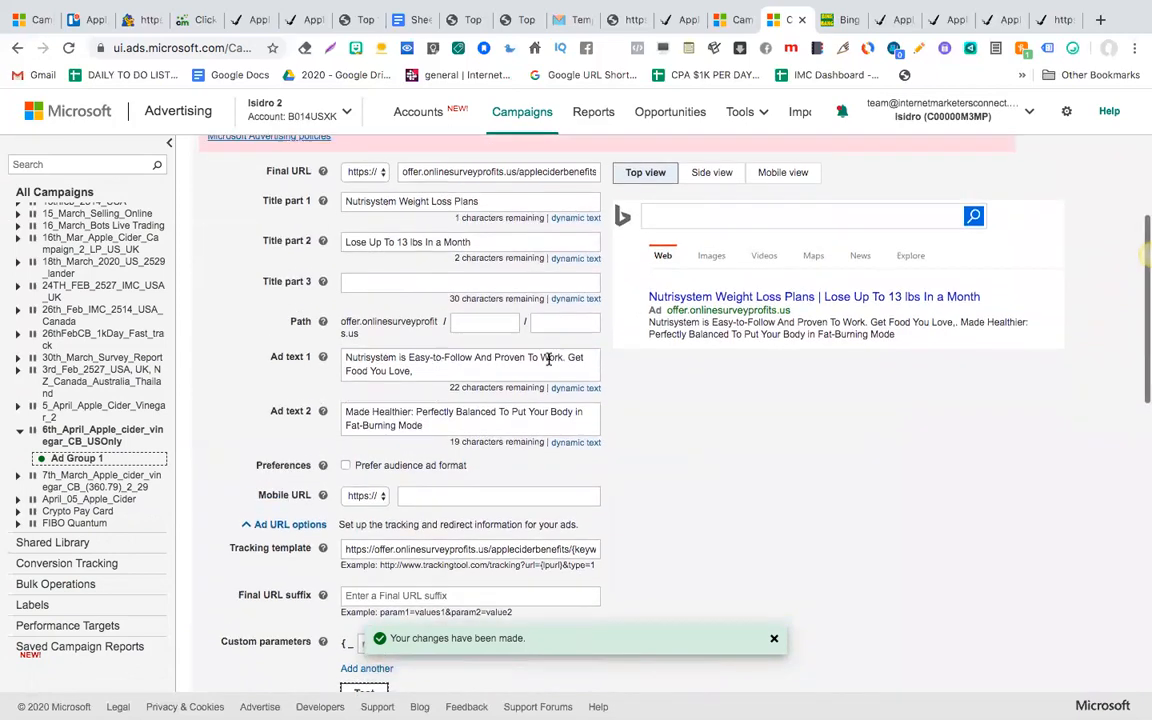
click(588, 173)
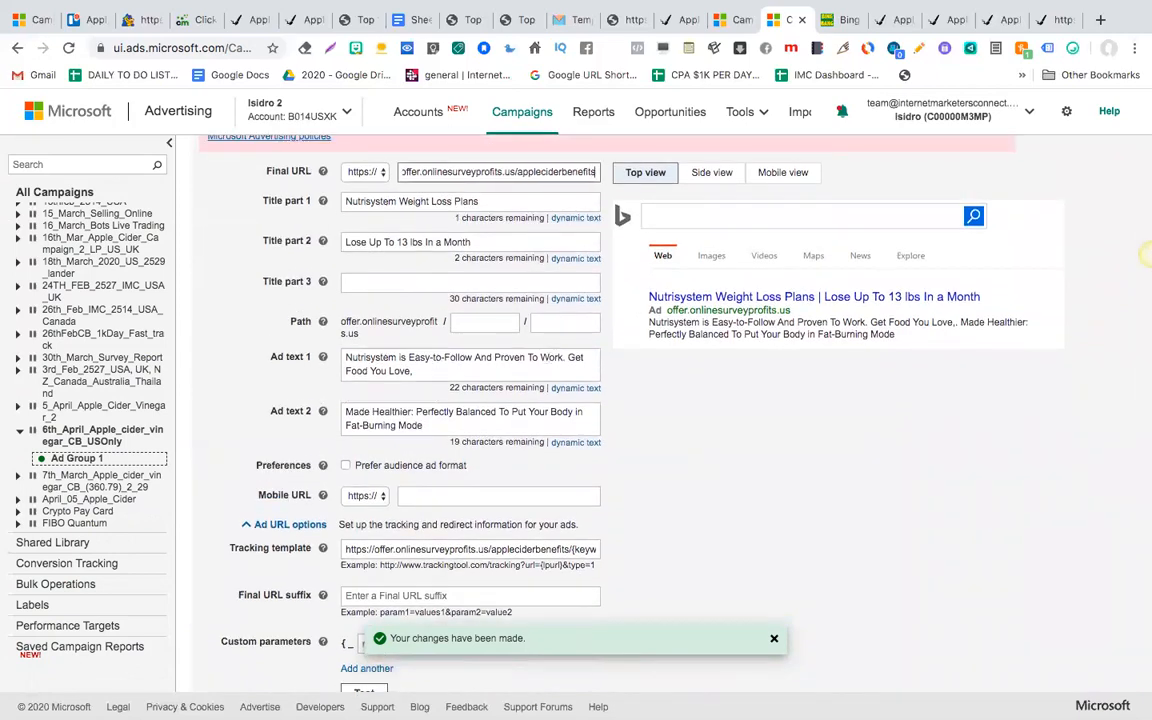
scroll(551, 476, down, 2)
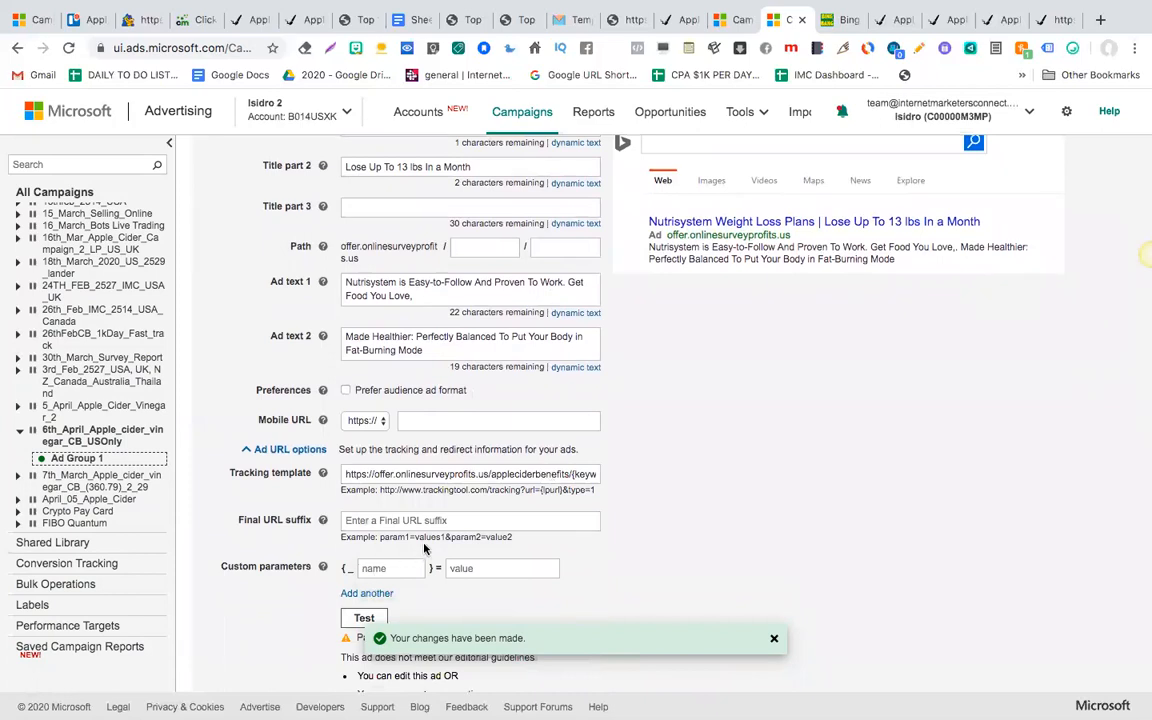
scroll(424, 549, up, 3)
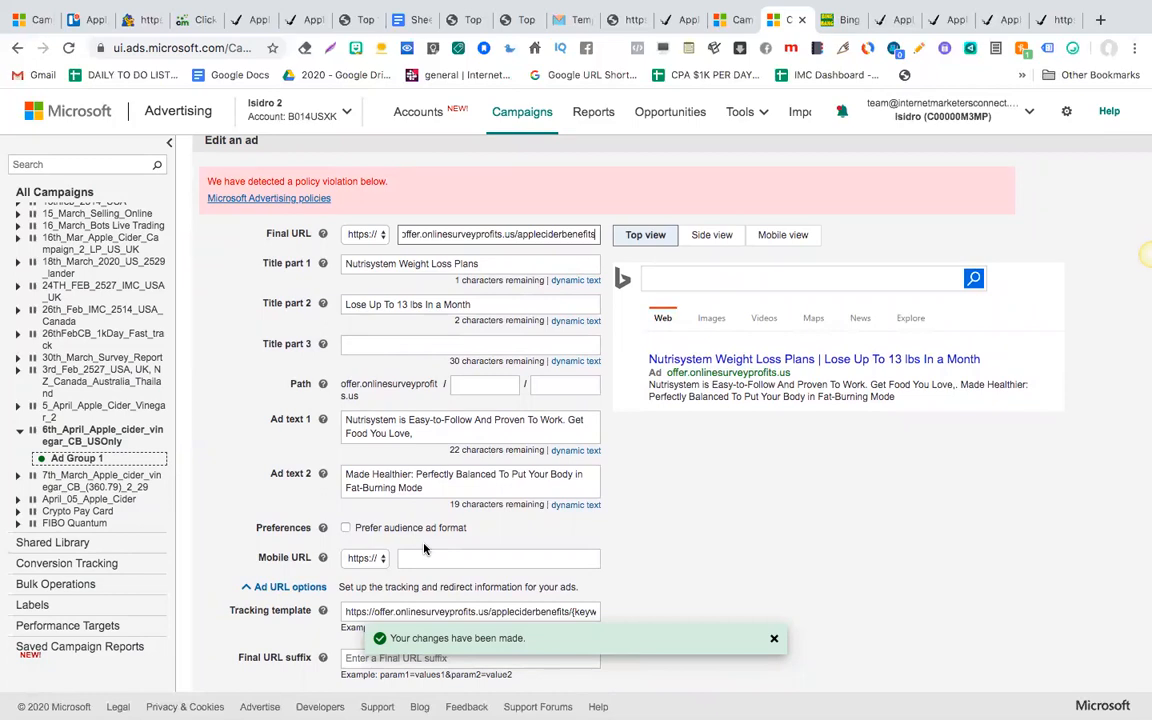
scroll(424, 549, down, 5)
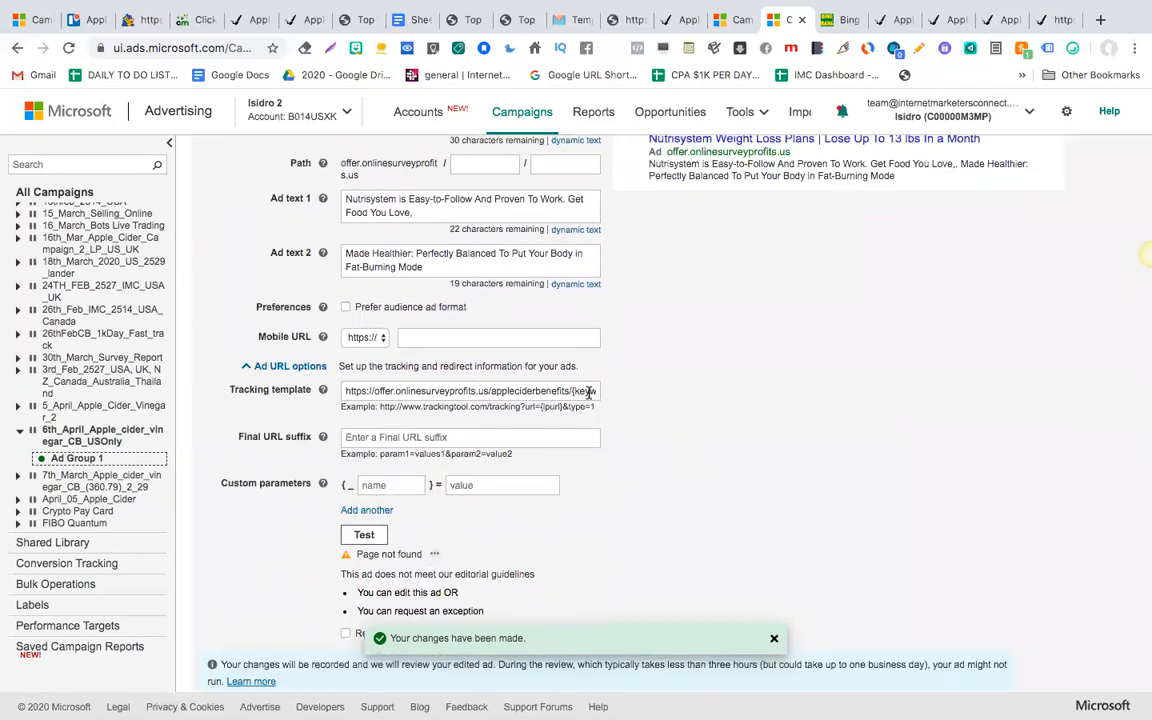
scroll(589, 390, up, 5)
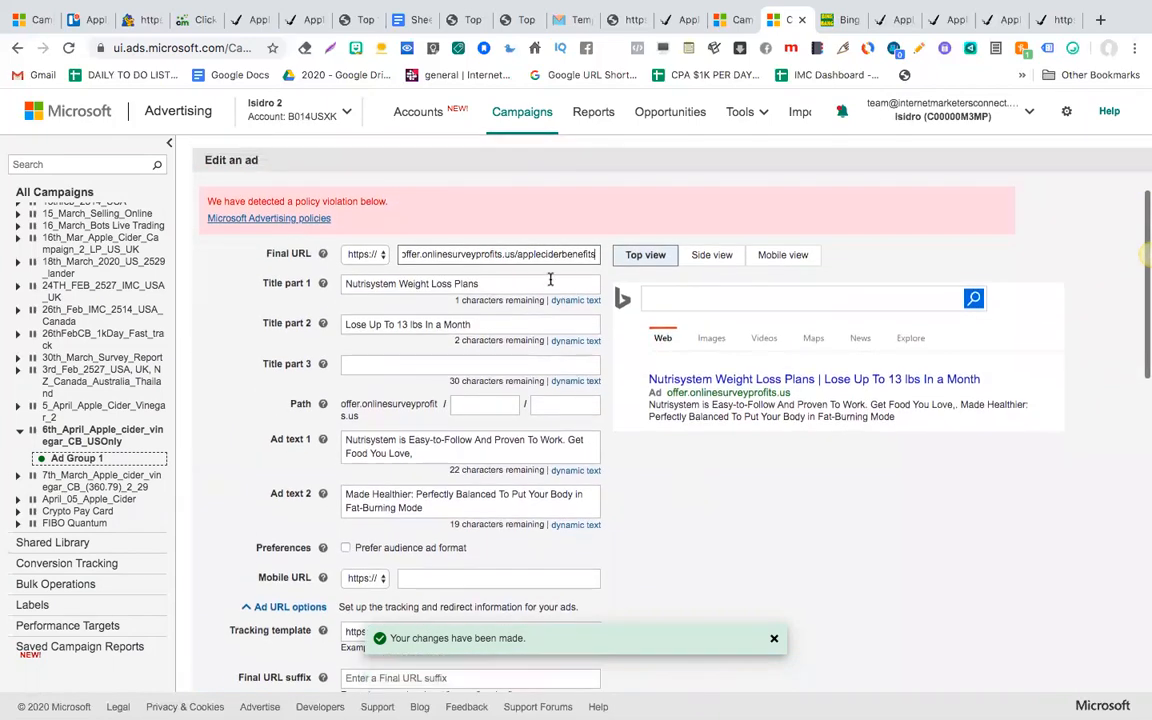
scroll(526, 375, down, 5)
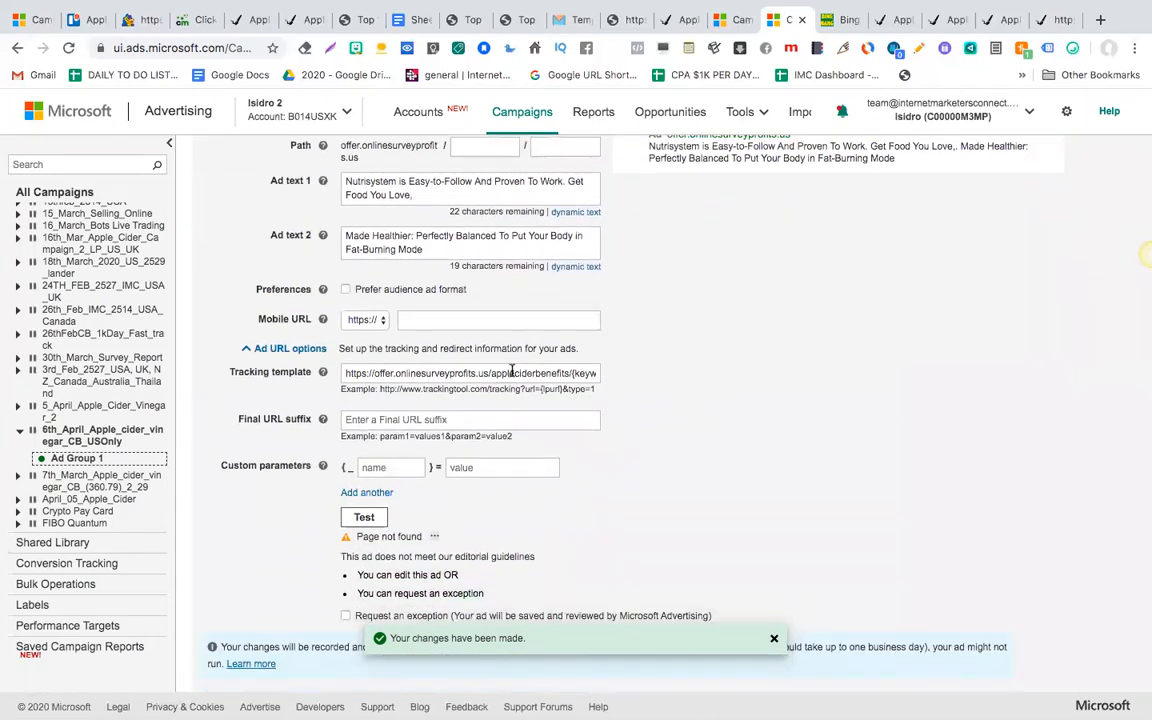
Clear the ad's tracking template, set its Final URL to offer.onlinesurveyprofits.us/appleciderbenefits/{keyword}/{adid}, and save the ad.
triple_click(512, 372)
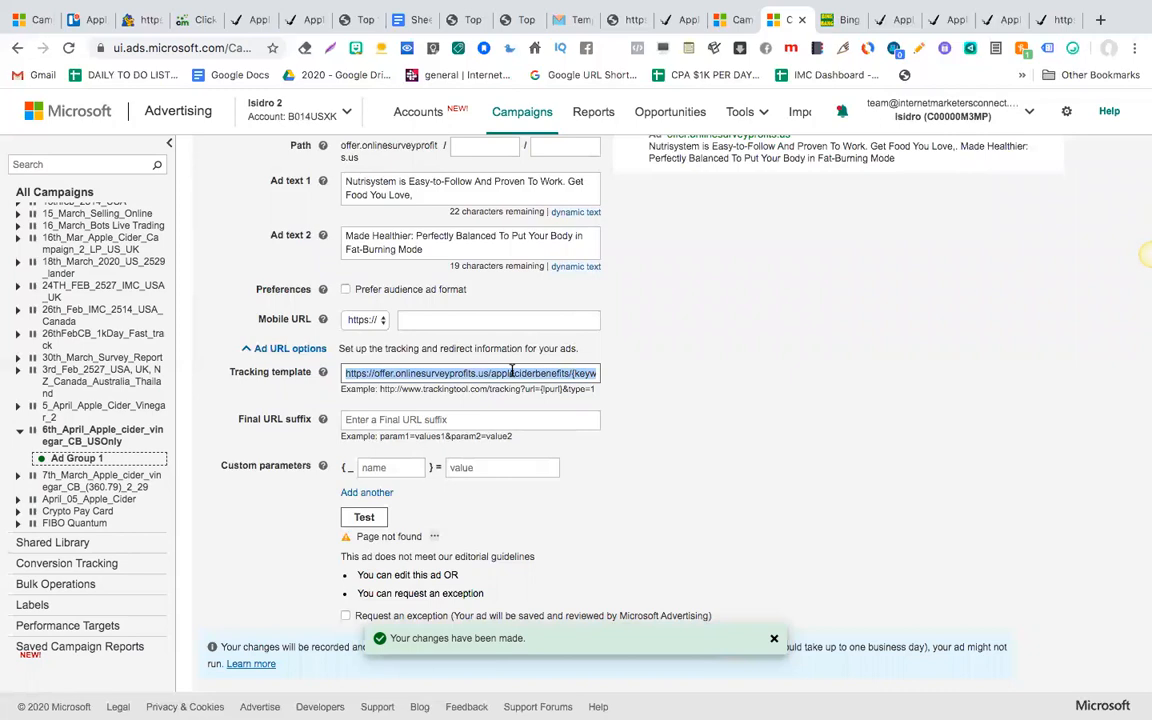
key(BackSpace)
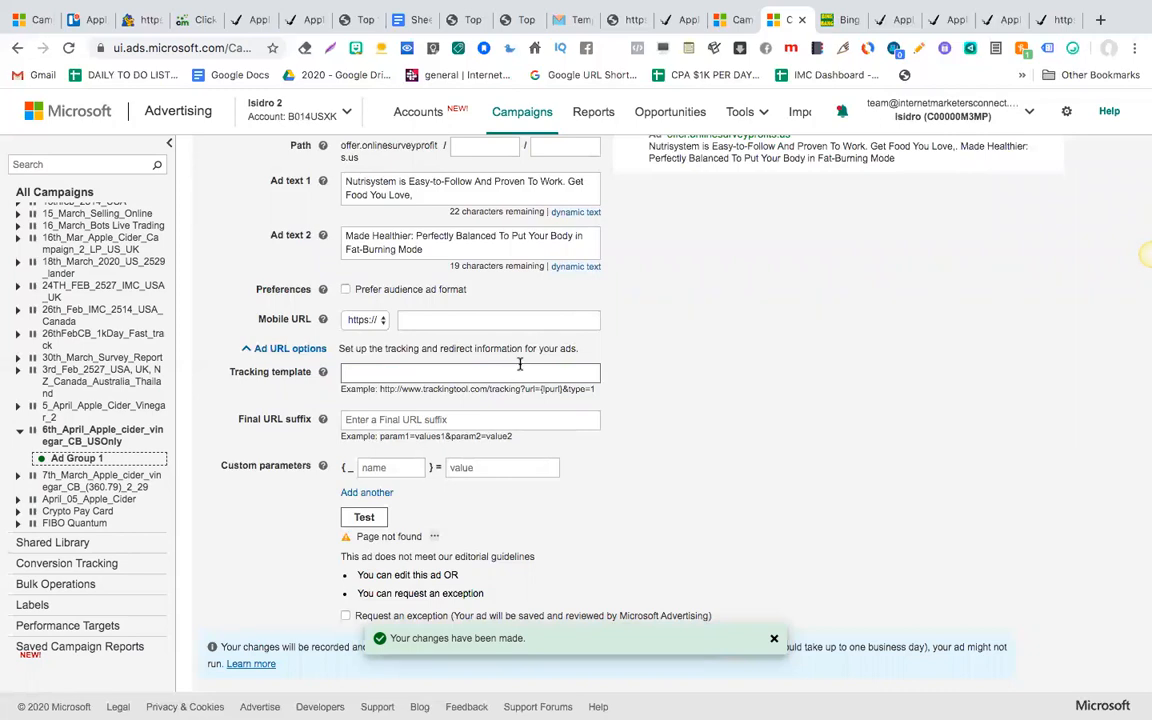
scroll(521, 362, up, 4)
click(495, 337)
key(ctrl+a)
key(ctrl+v)
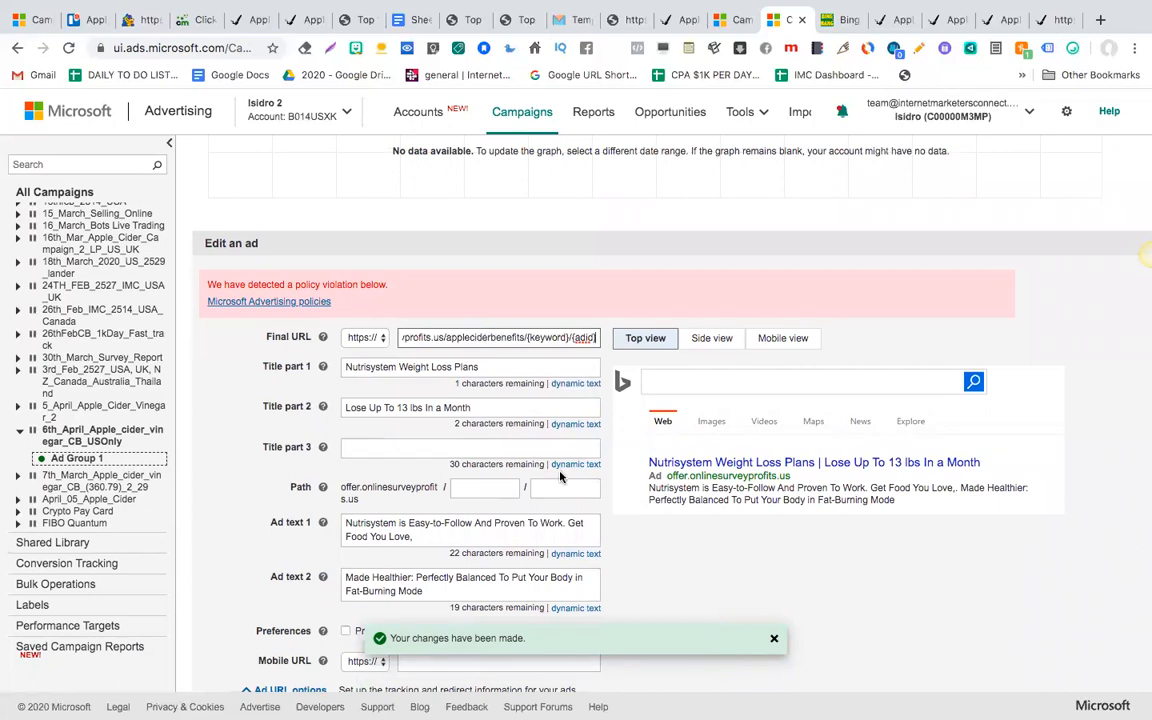
scroll(560, 476, down, 3)
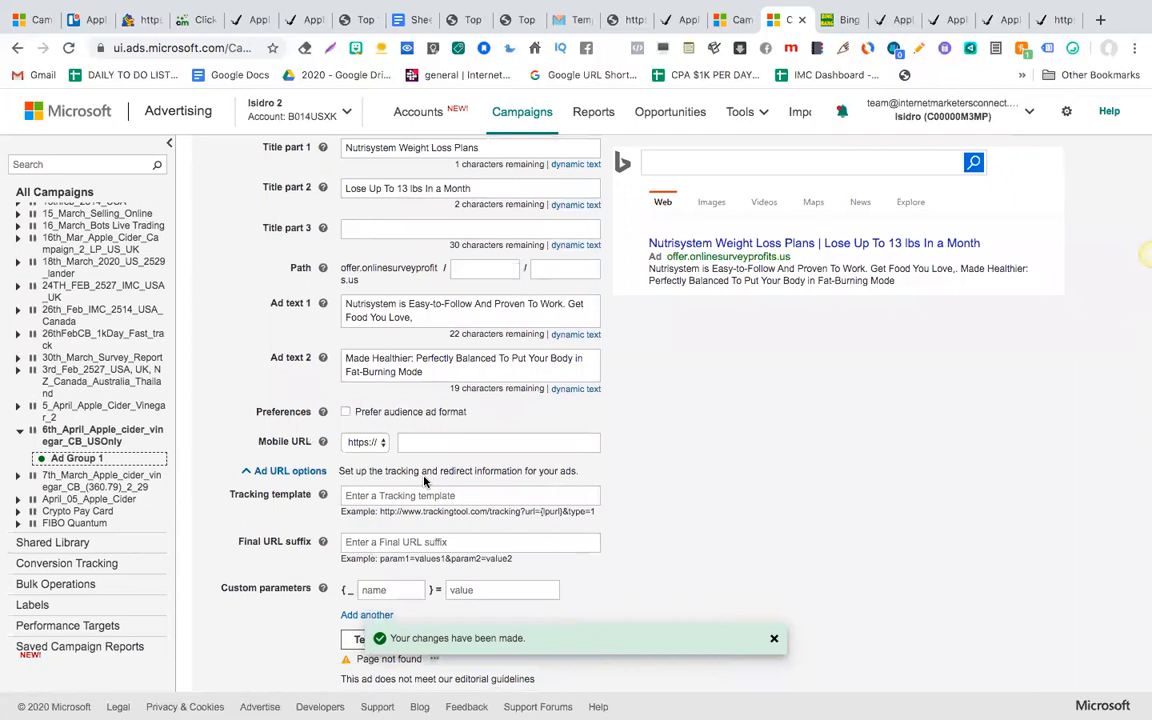
scroll(424, 481, down, 2)
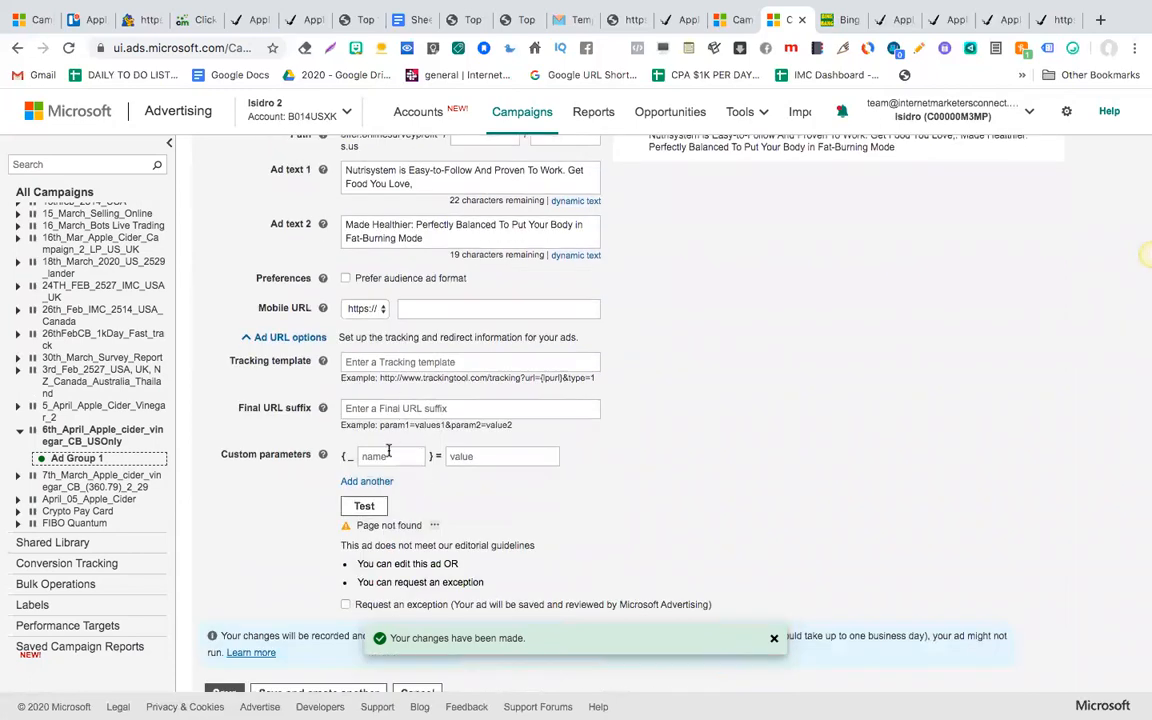
scroll(388, 460, down, 2)
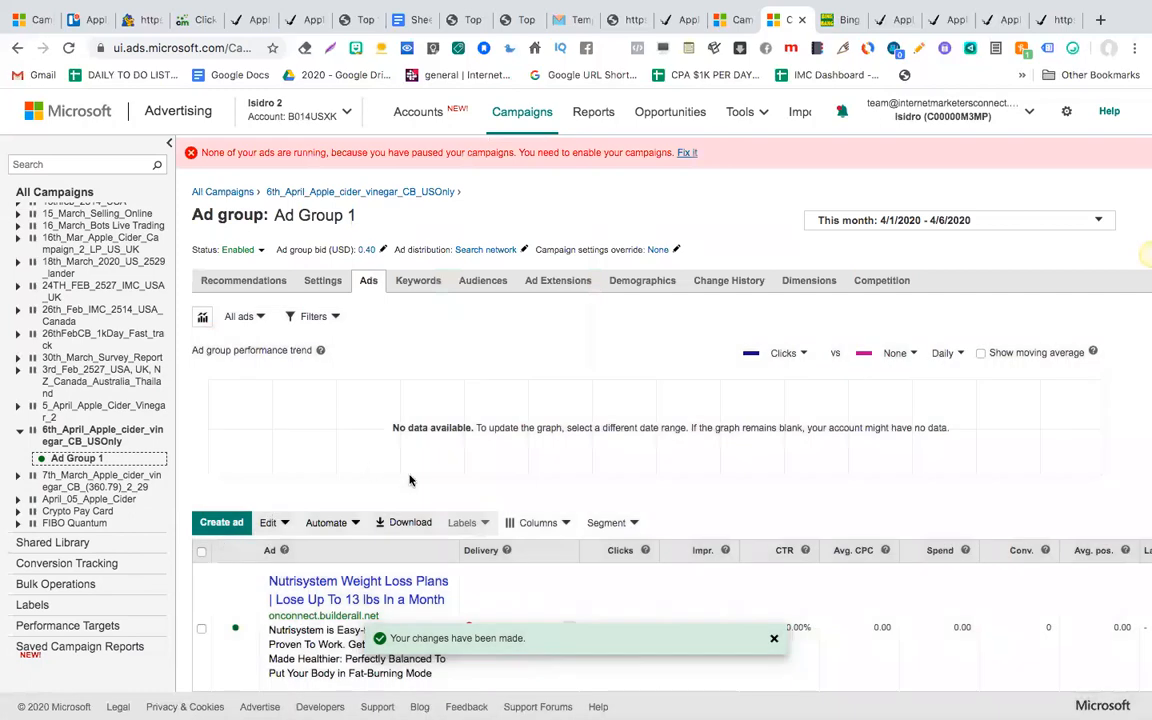
Edit the disapproved Nutrisystem ad and replace its Final URL with offer.onlinesurveyprofits.us/appleciderbenefits/{keyword}/{adid}.
scroll(409, 481, down, 3)
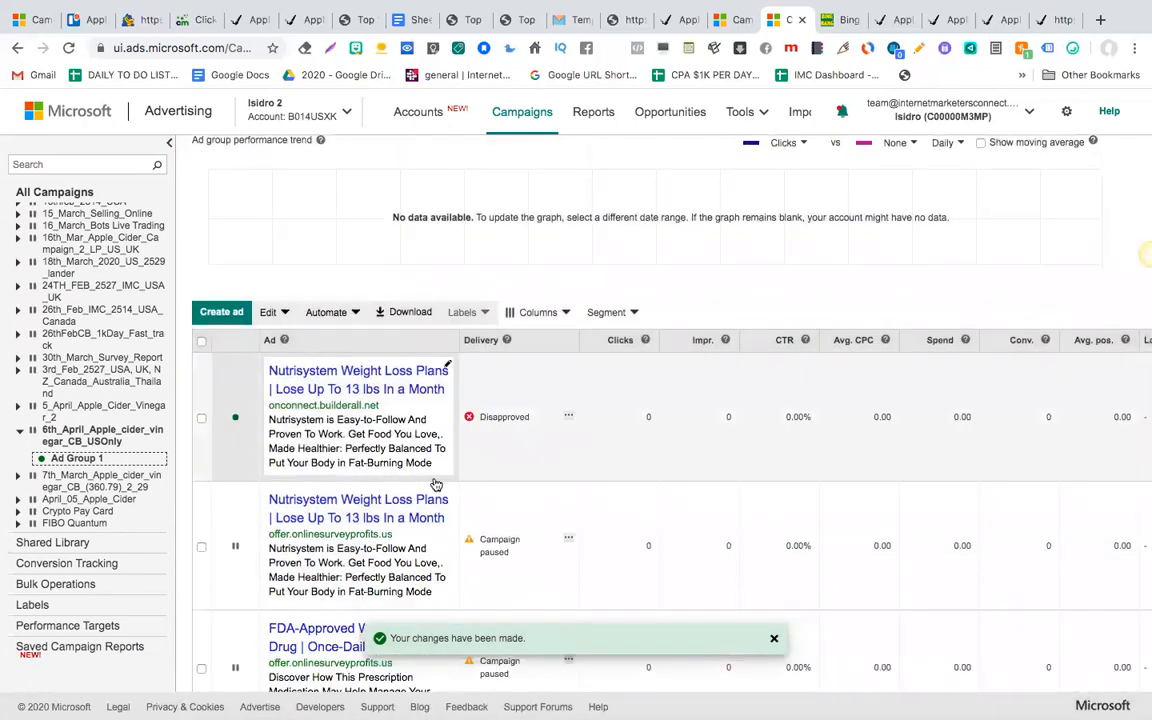
scroll(434, 480, down, 1)
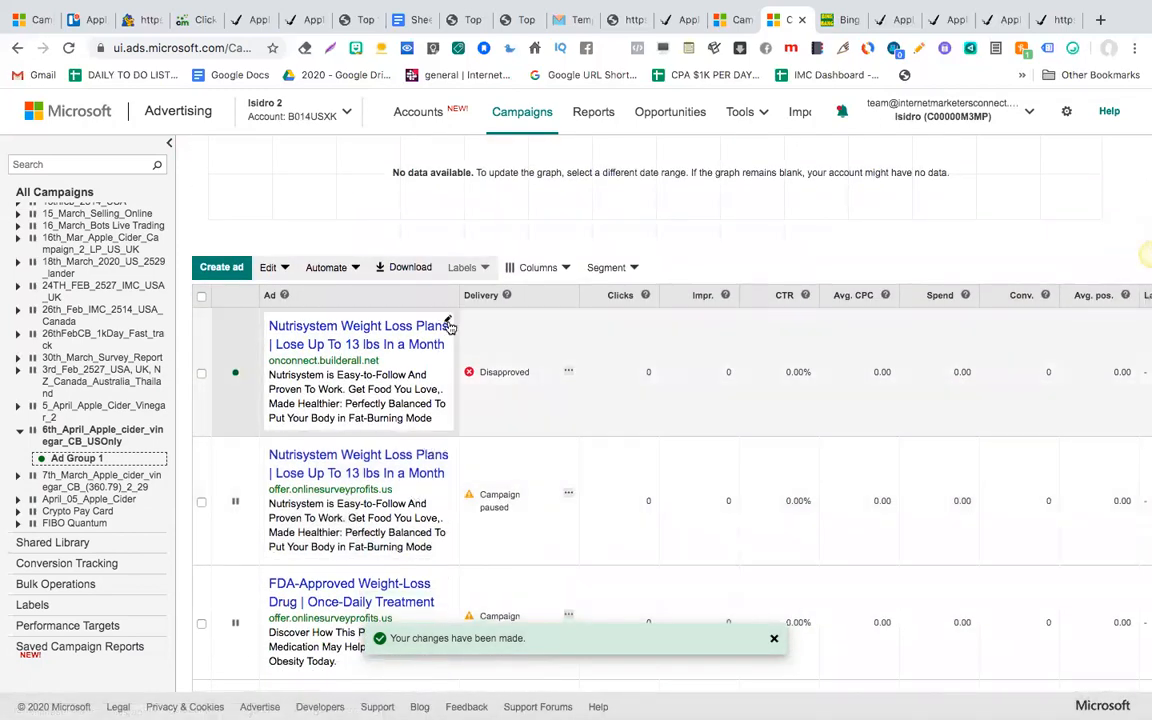
click(449, 325)
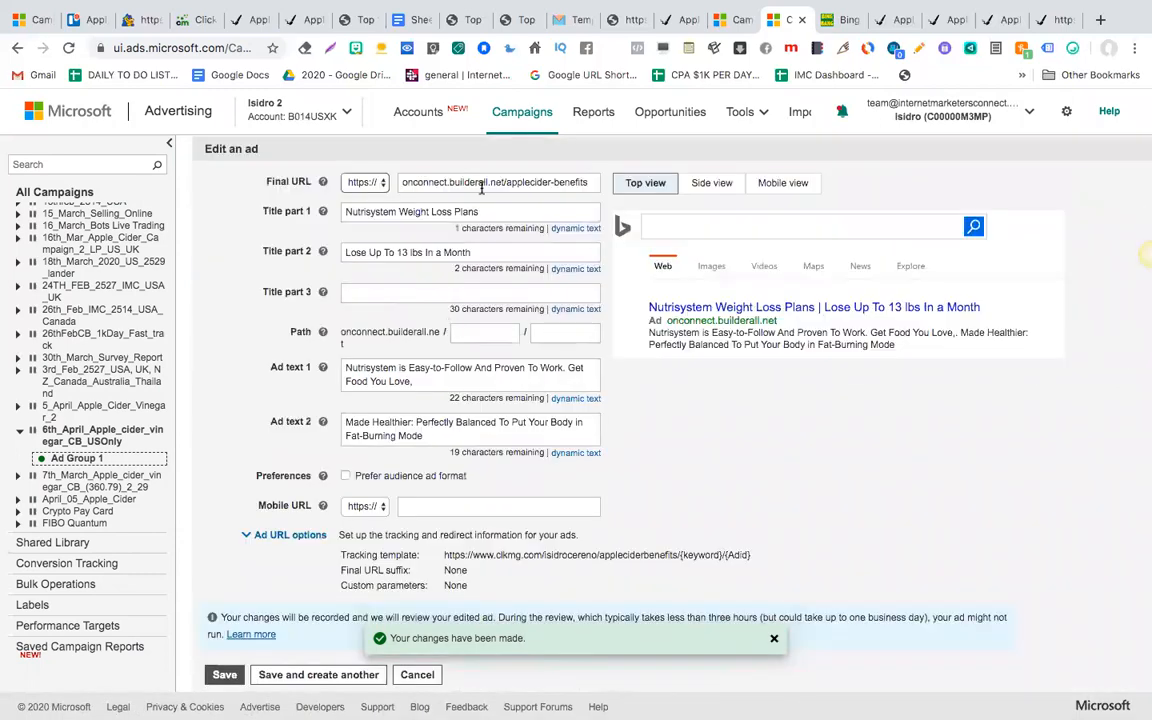
key(ctrl+a)
text(offer.onlinesurveyprofits.us/applecider-benefits/{keyword}/{adid})
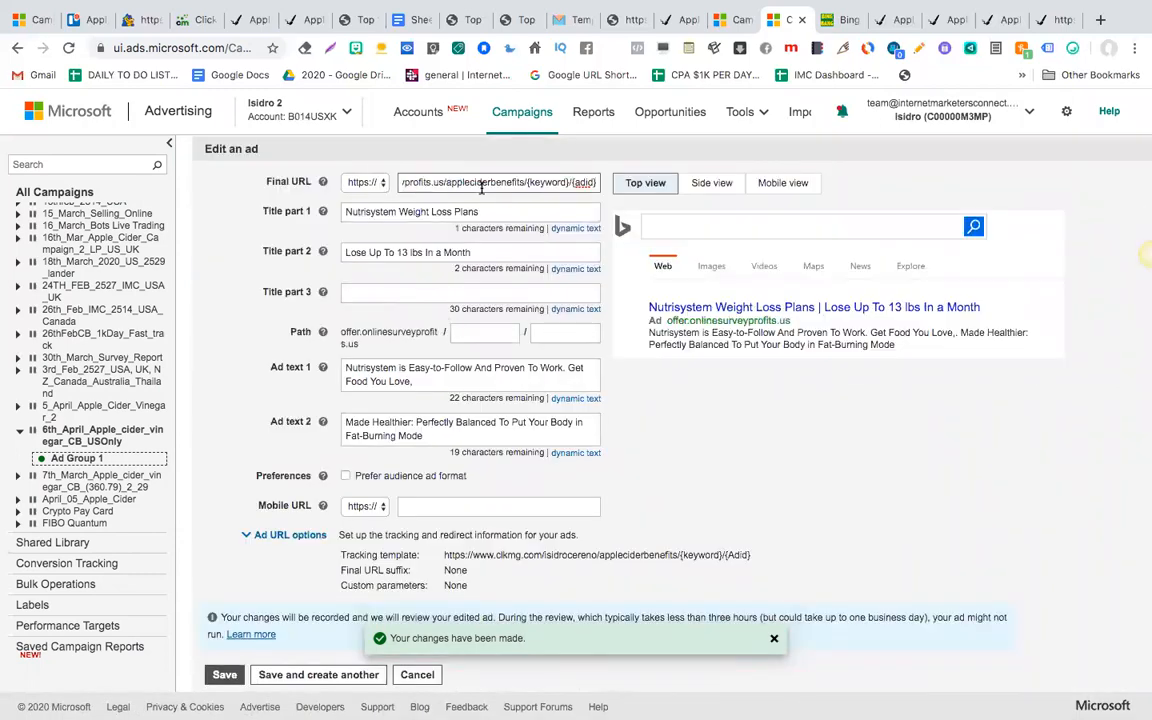
Copy the CM Tracking Template link again from the notes sheet and return to the ad to check its full Final URL.
click(409, 21)
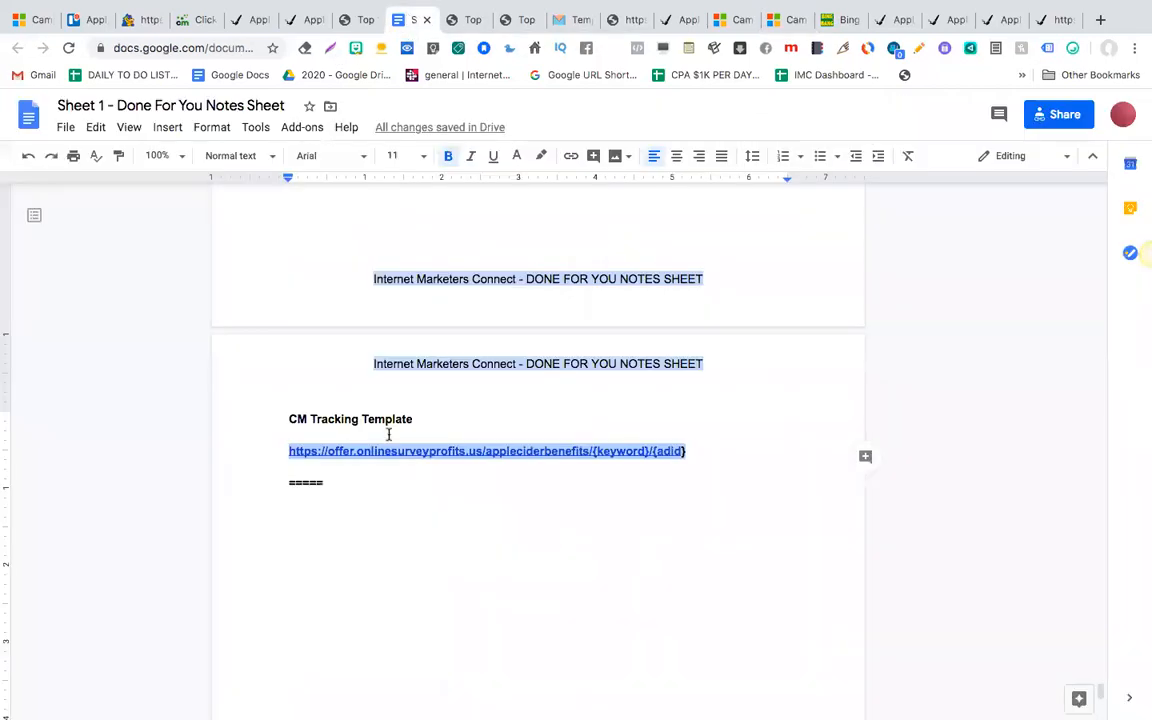
scroll(507, 393, up, 3)
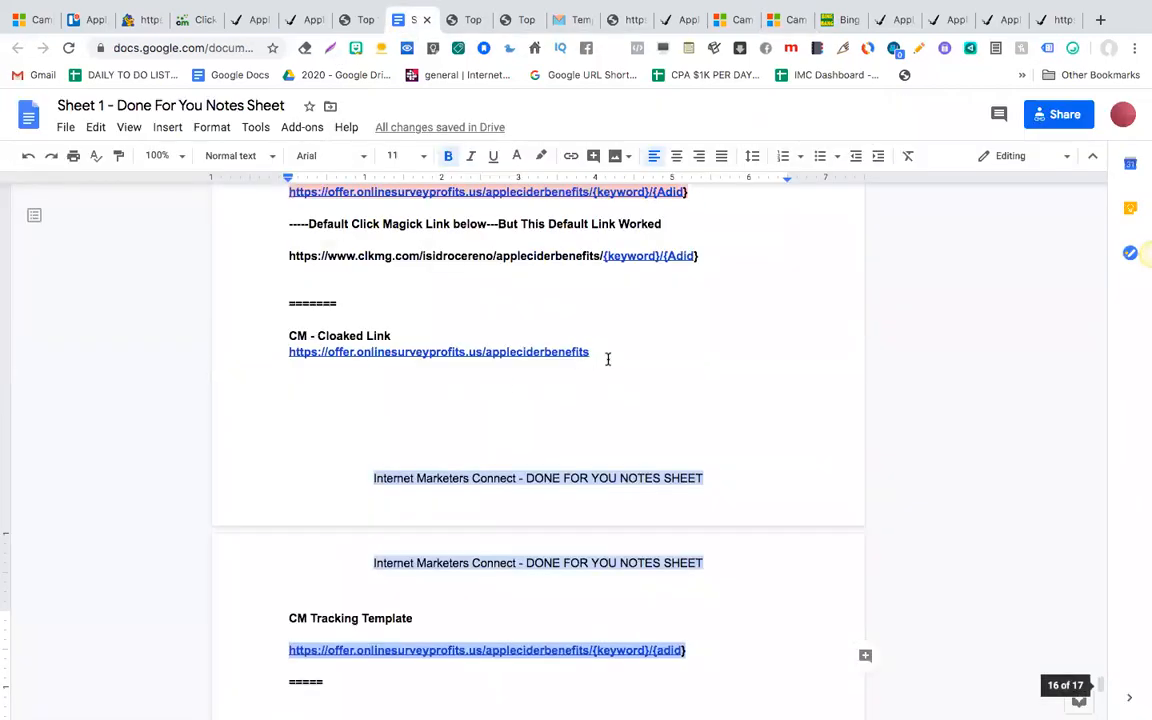
click(611, 491)
drag(686, 651, 285, 652)
key(ctrl+c)
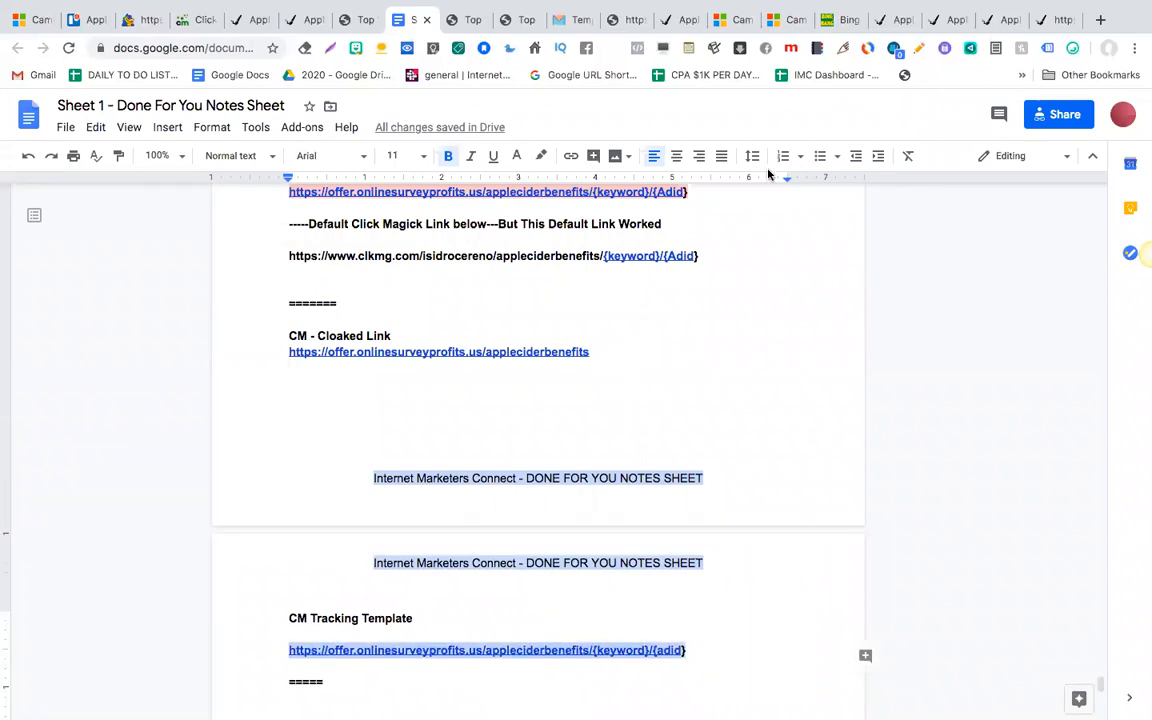
click(781, 19)
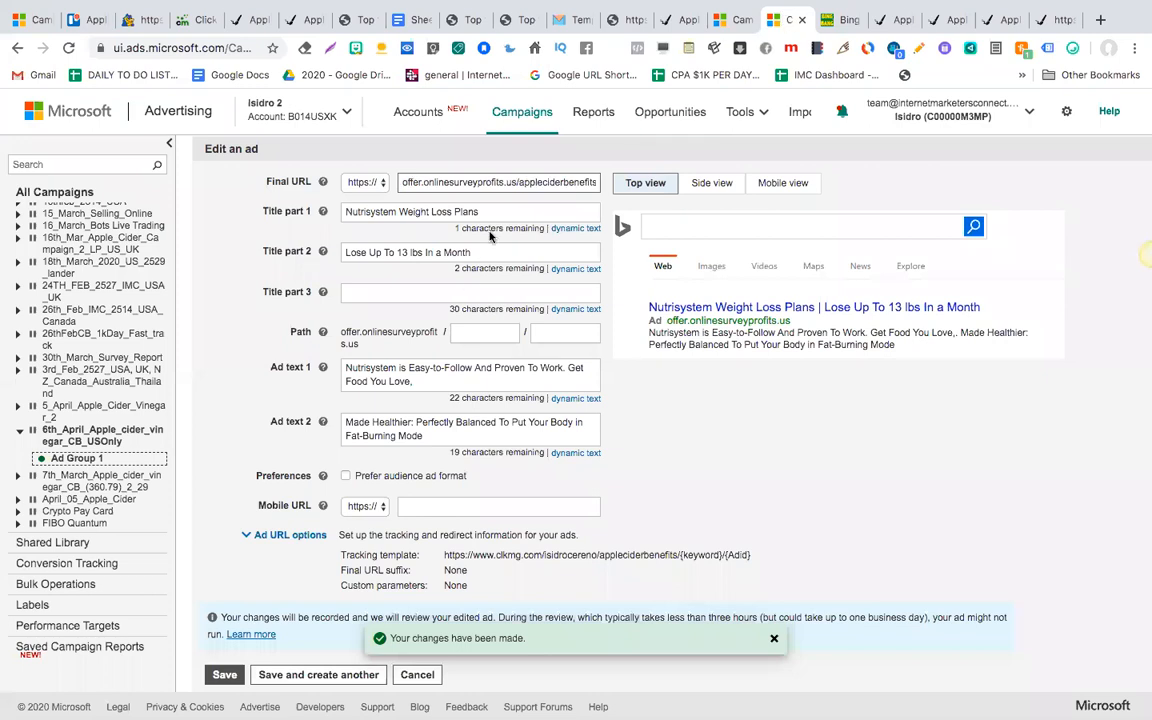
key(End)
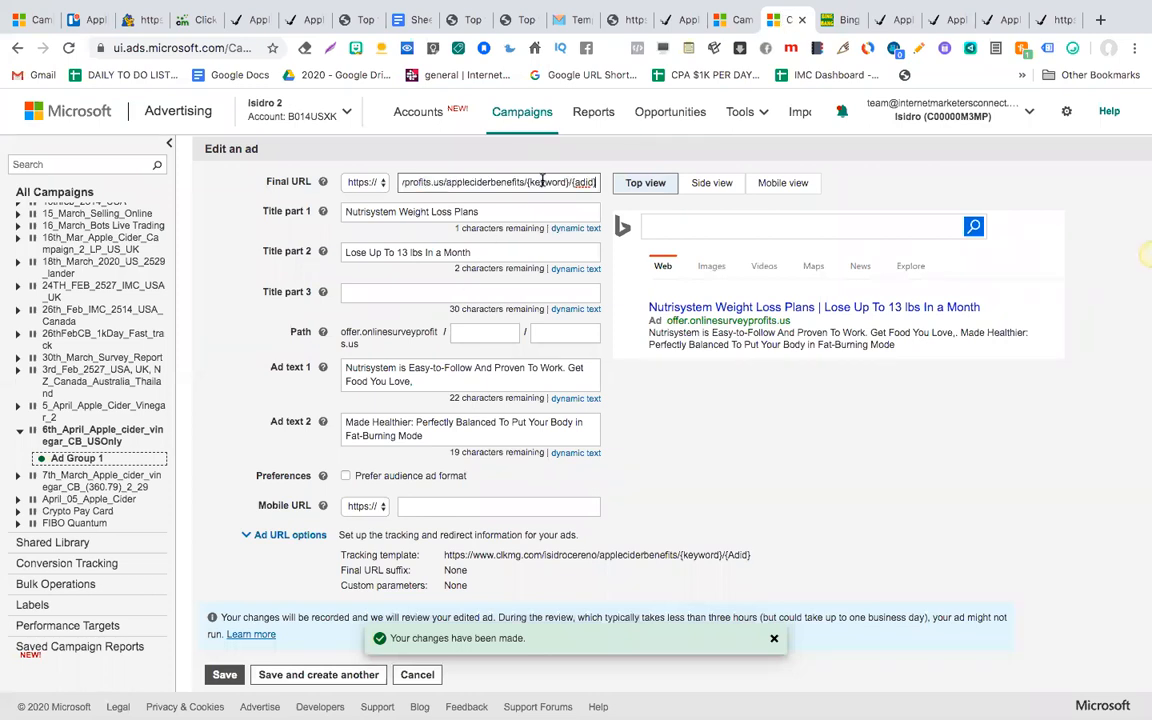
Clear the clkmg.com tracking template from the Nutrisystem ad's URL options and save the ad.
scroll(497, 396, down, 3)
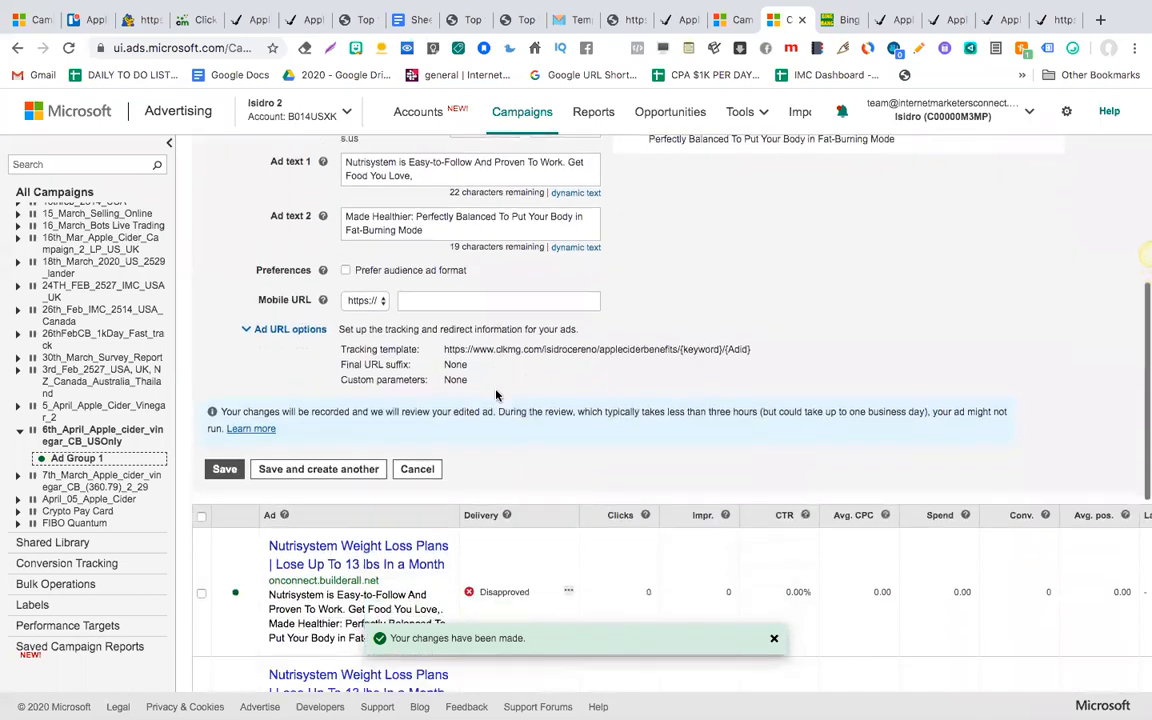
click(286, 330)
triple_click(411, 354)
key(BackSpace)
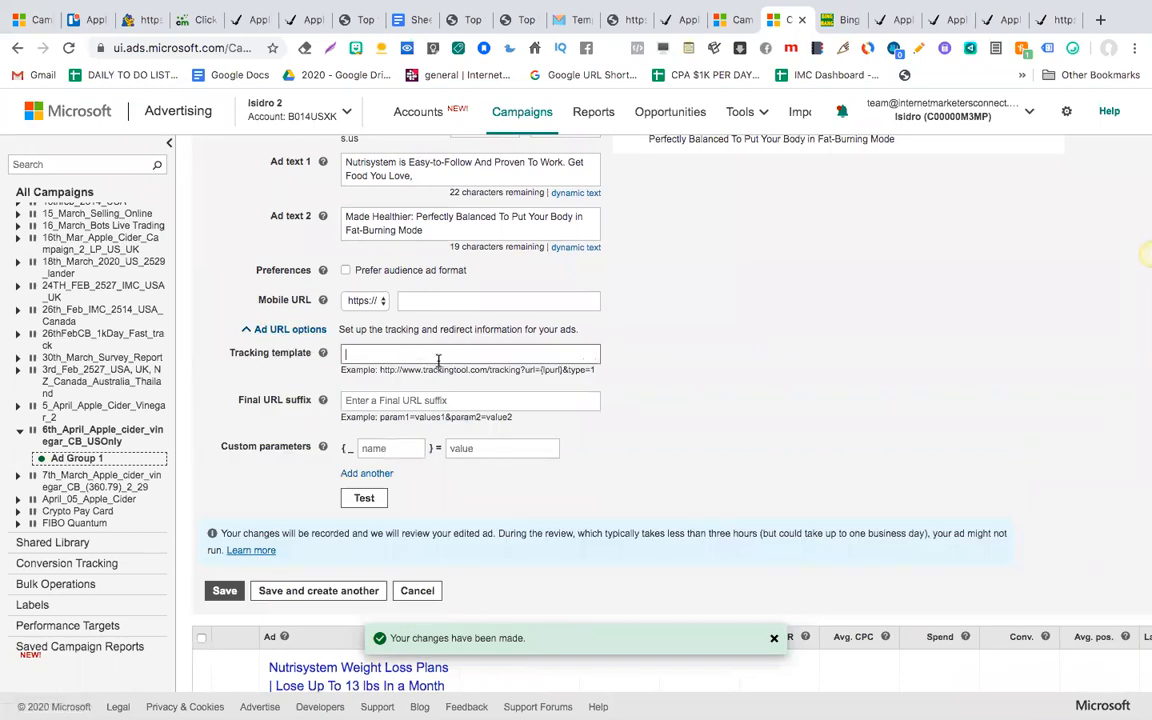
click(224, 591)
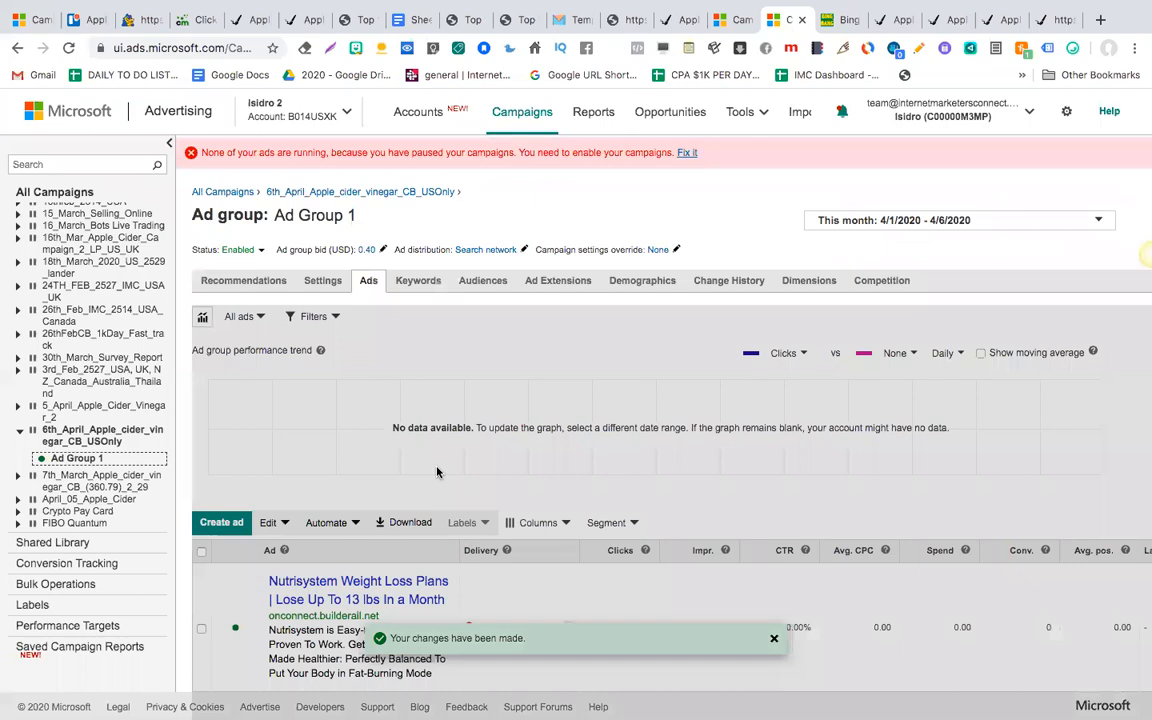
Replace the FDA-Approved Weight-Loss Drug ad's Final URL with the copied keyword-tracking link and save the ad.
scroll(436, 472, down, 5)
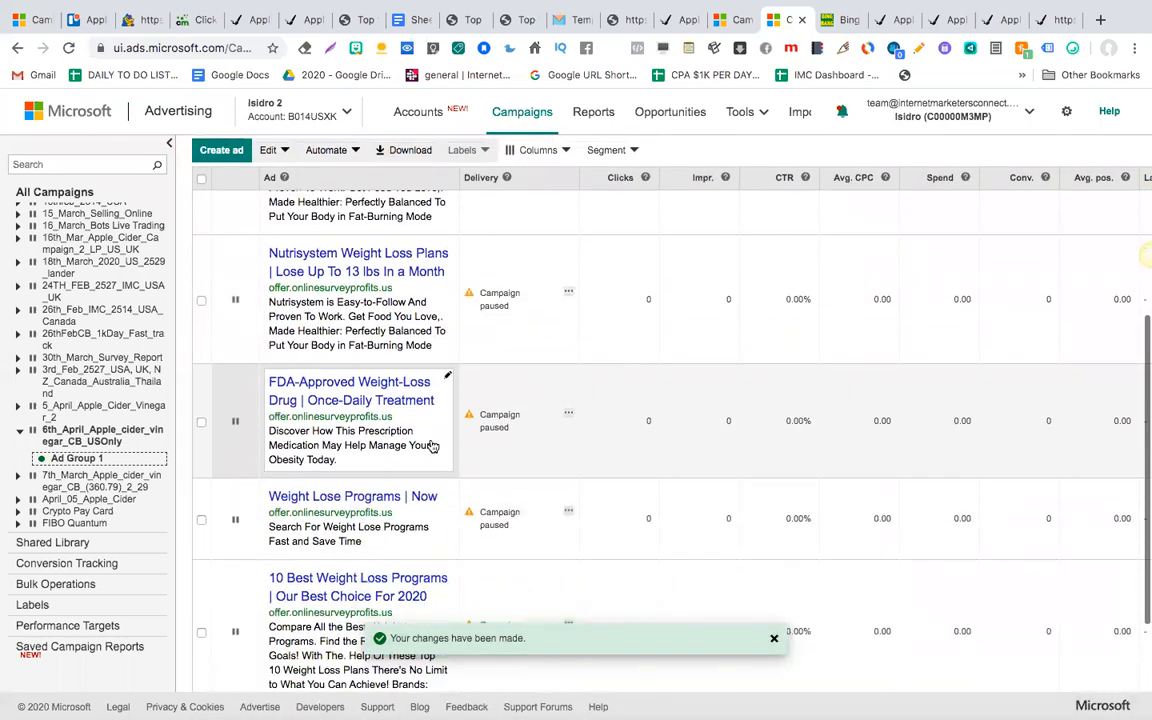
click(446, 377)
click(467, 184)
key(ctrl+a)
key(ctrl+v)
scroll(296, 473, down, 3)
click(224, 450)
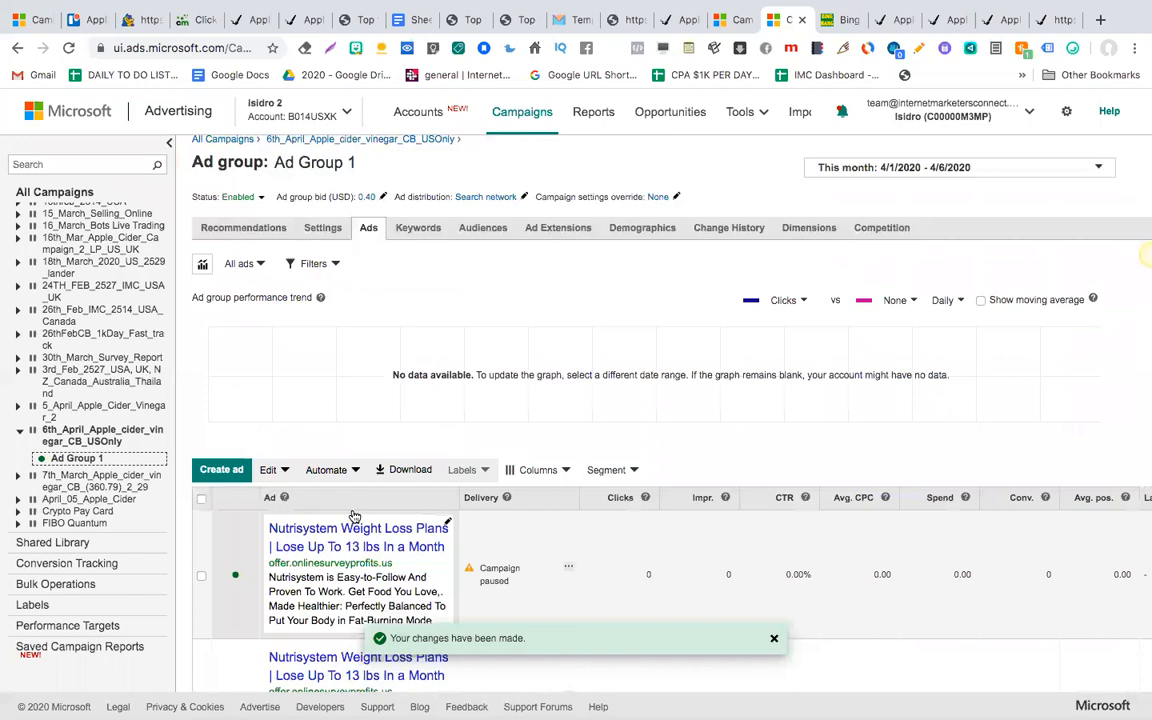
Set the Weight Lose Programs | Now ad's Final URL to offer.onlinesurveyprofits.us/appleciderbenefits/{keyword}/{adid} and save the ad.
scroll(354, 516, down, 8)
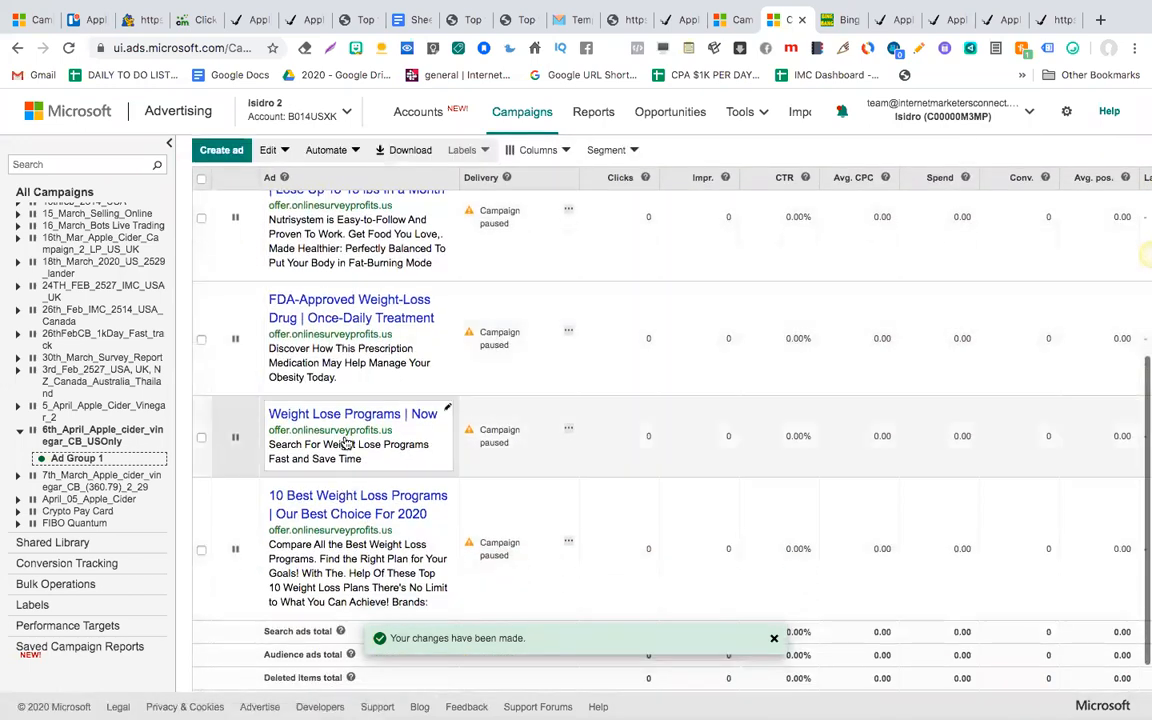
click(447, 409)
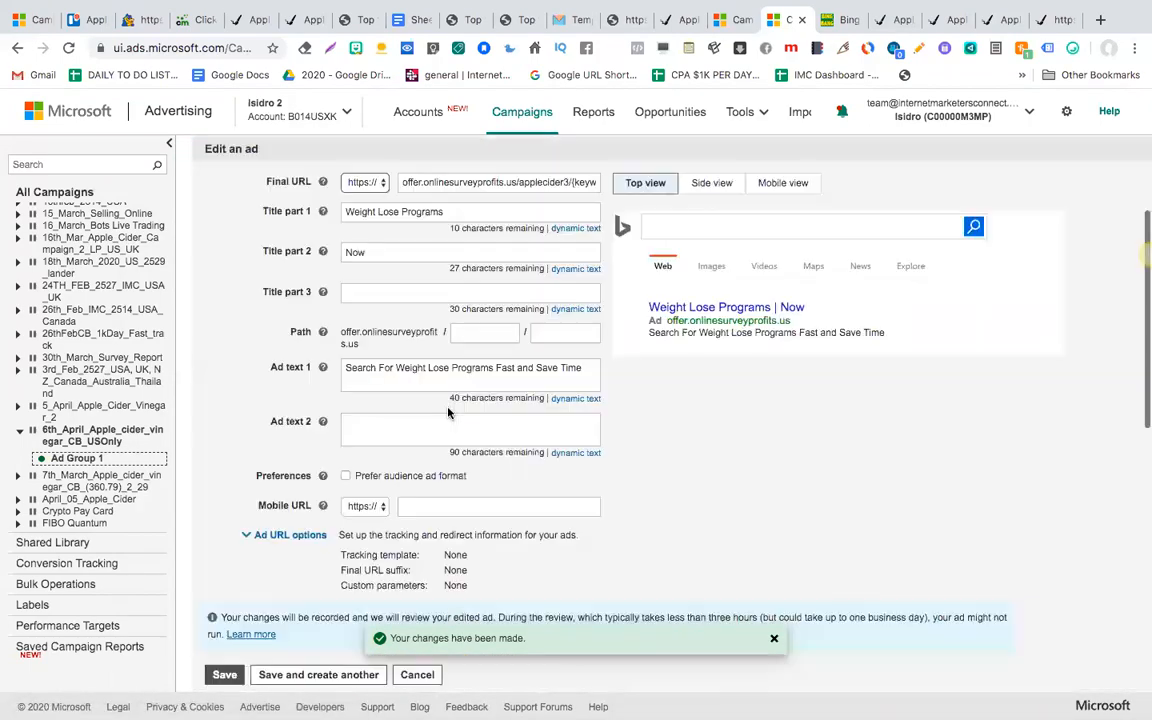
triple_click(460, 185)
key(ctrl+v)
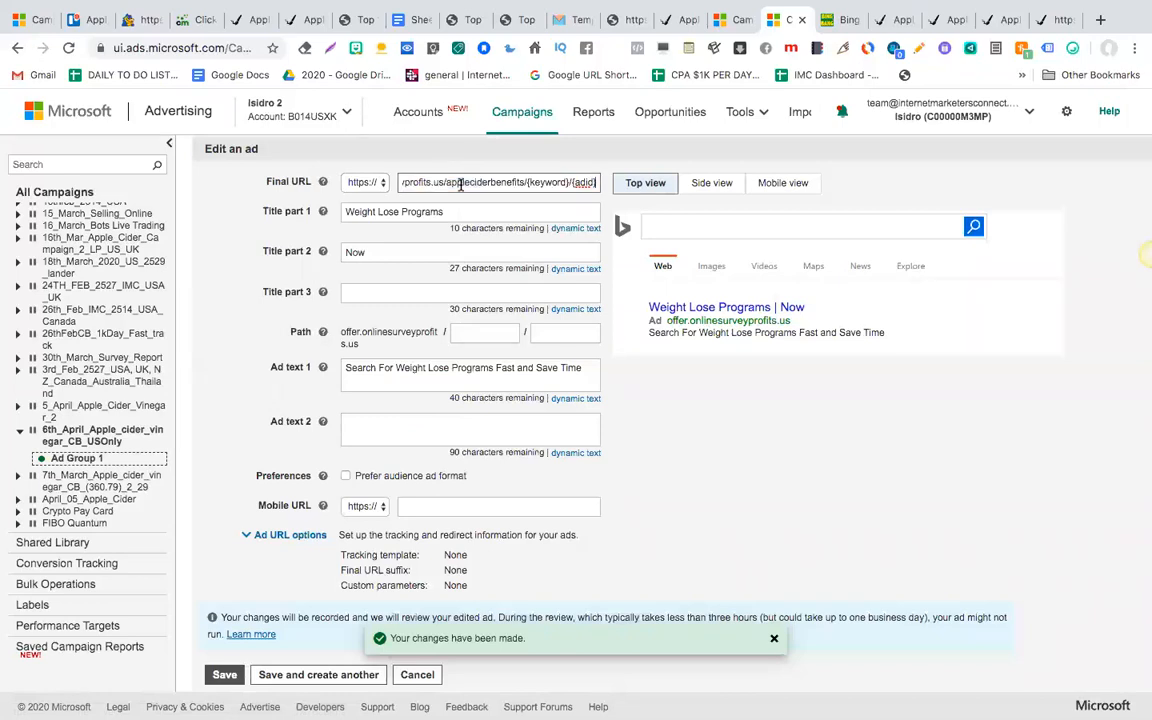
scroll(293, 604, down, 2)
click(223, 477)
Replace the 10 Best Weight Loss Programs ad's Final URL with the copied keyword-tracking link and save the ad.
scroll(390, 495, down, 6)
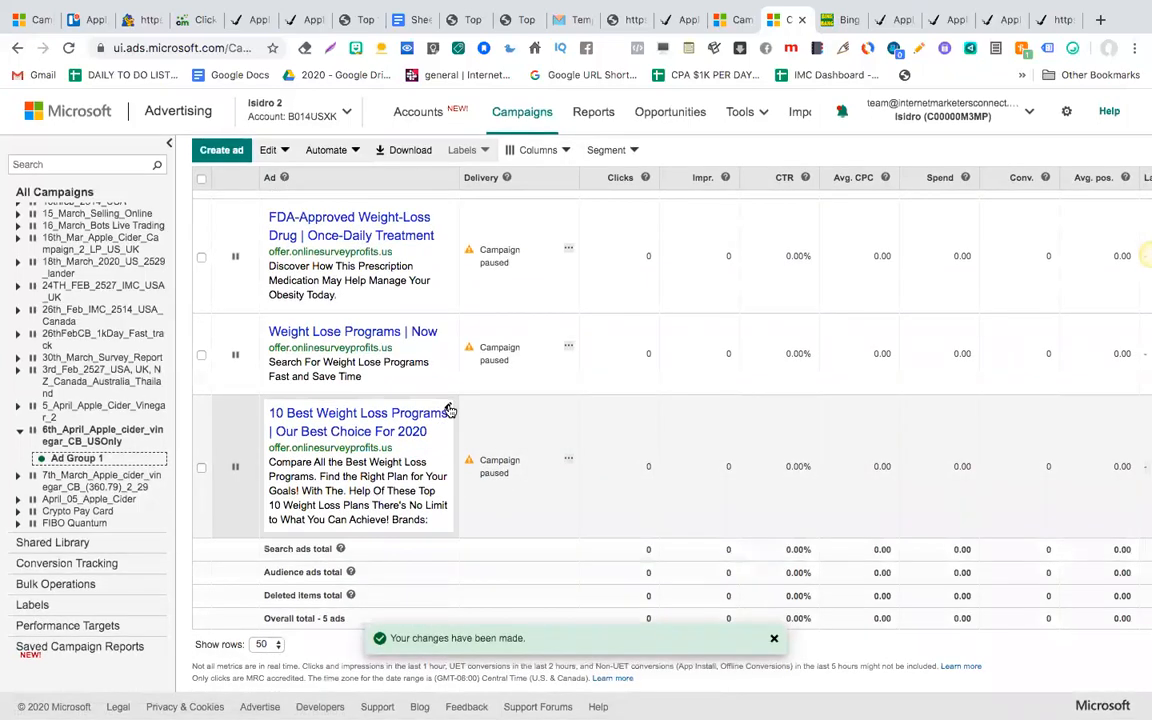
click(449, 411)
triple_click(469, 182)
key(ctrl+v)
scroll(466, 374, down, 4)
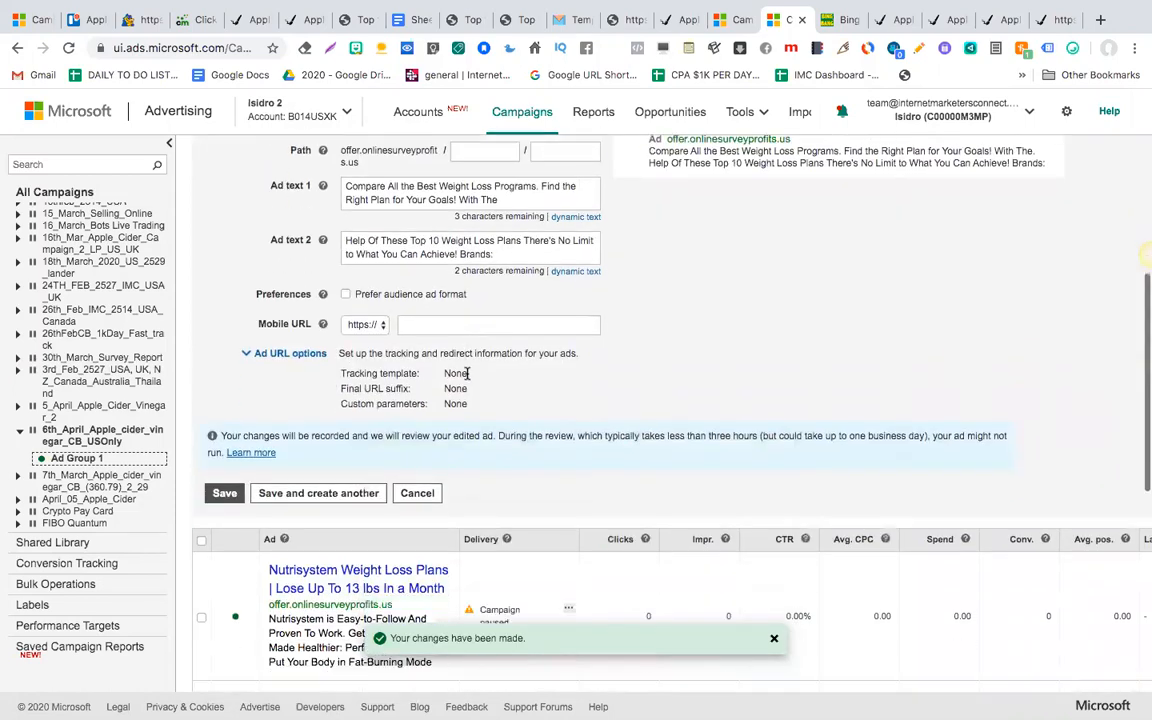
click(225, 466)
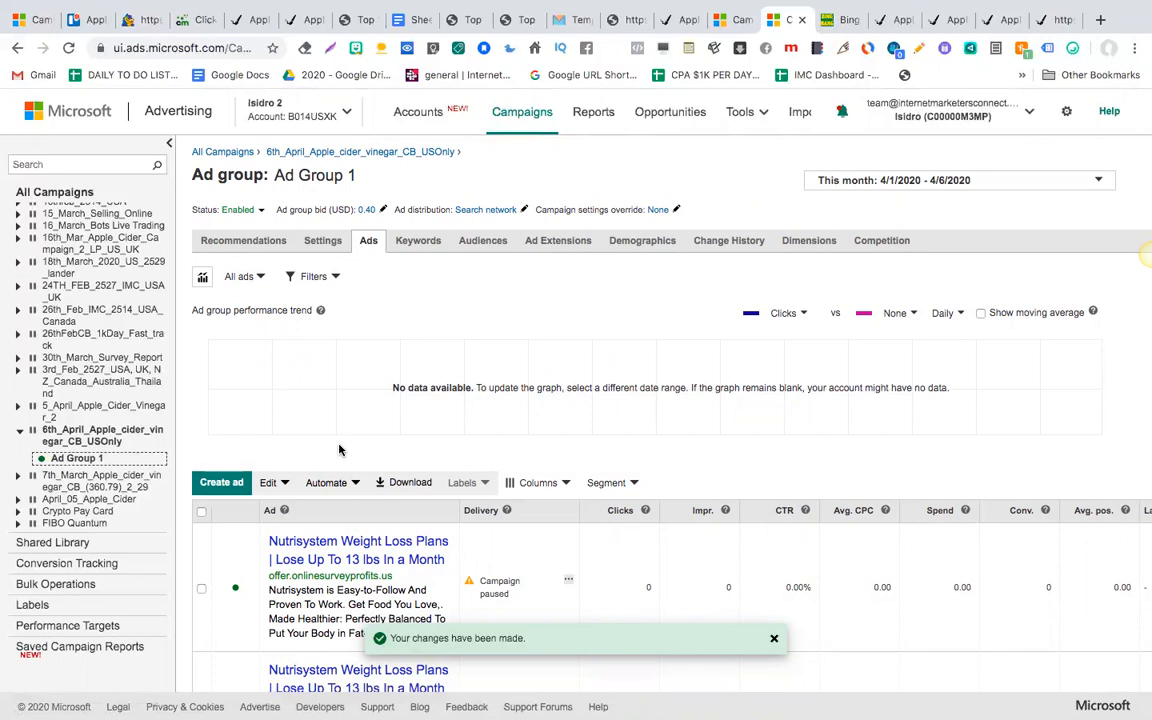
scroll(339, 450, down, 3)
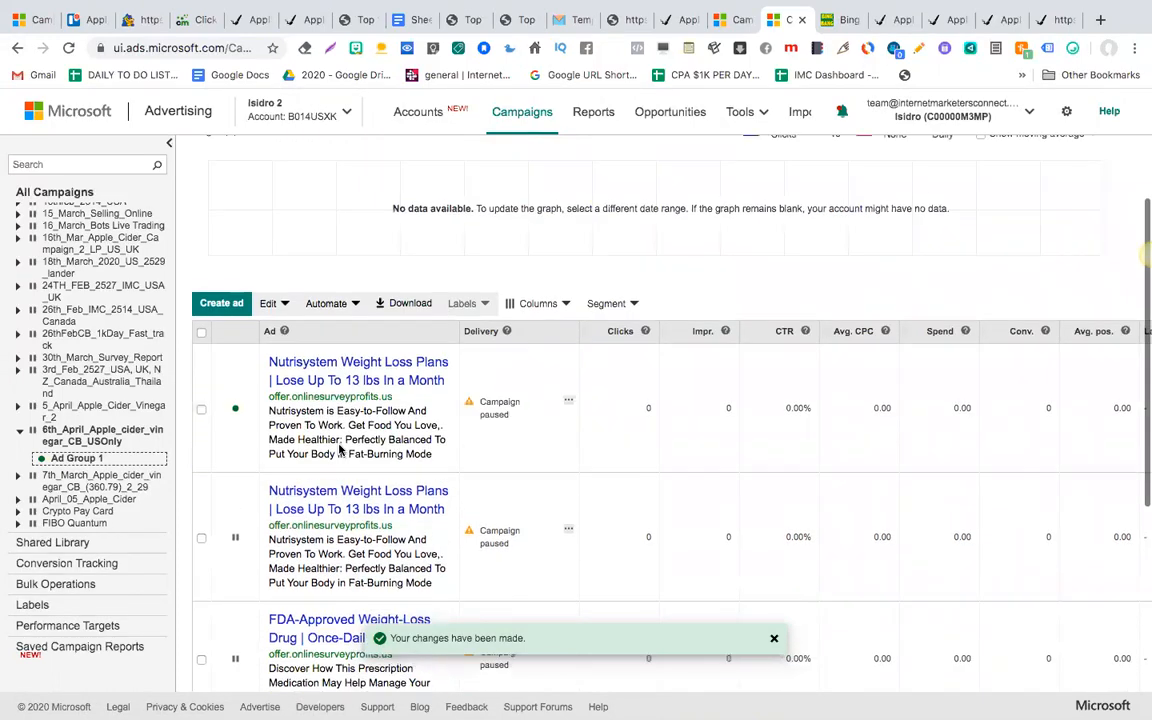
scroll(381, 438, down, 1)
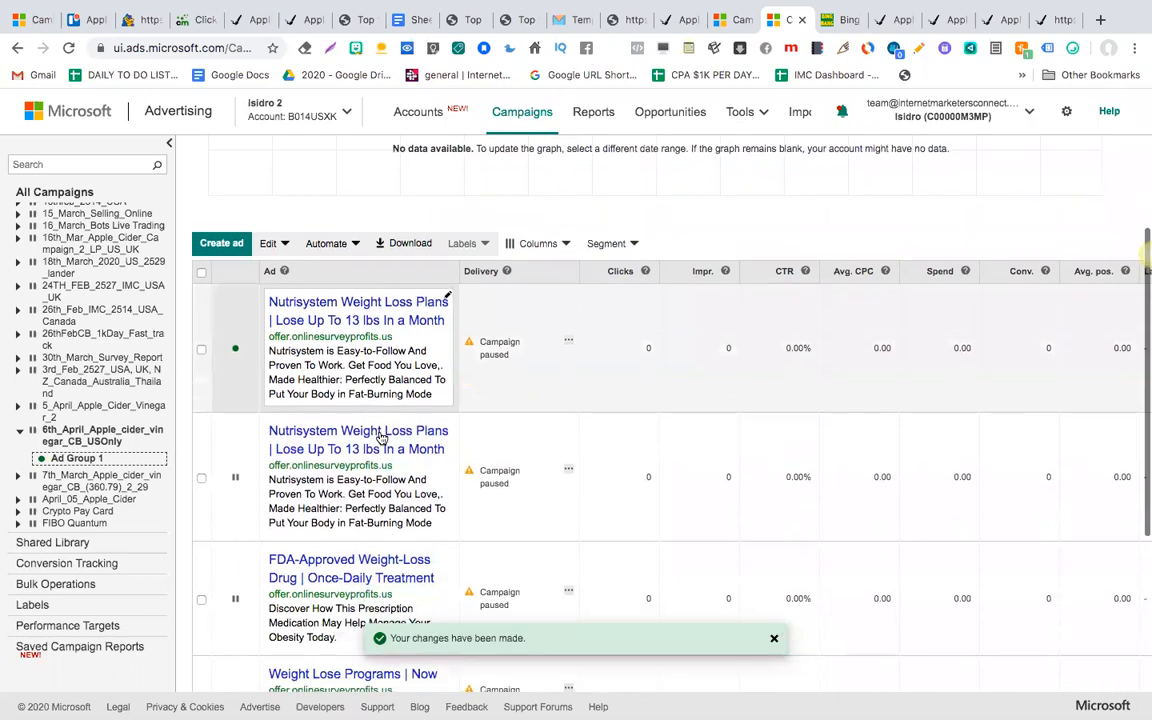
Open the keyword list of Ad Group 1 in the 6th_April_Apple_cider_vinegar_CB_USOnly campaign.
scroll(381, 437, down, 2)
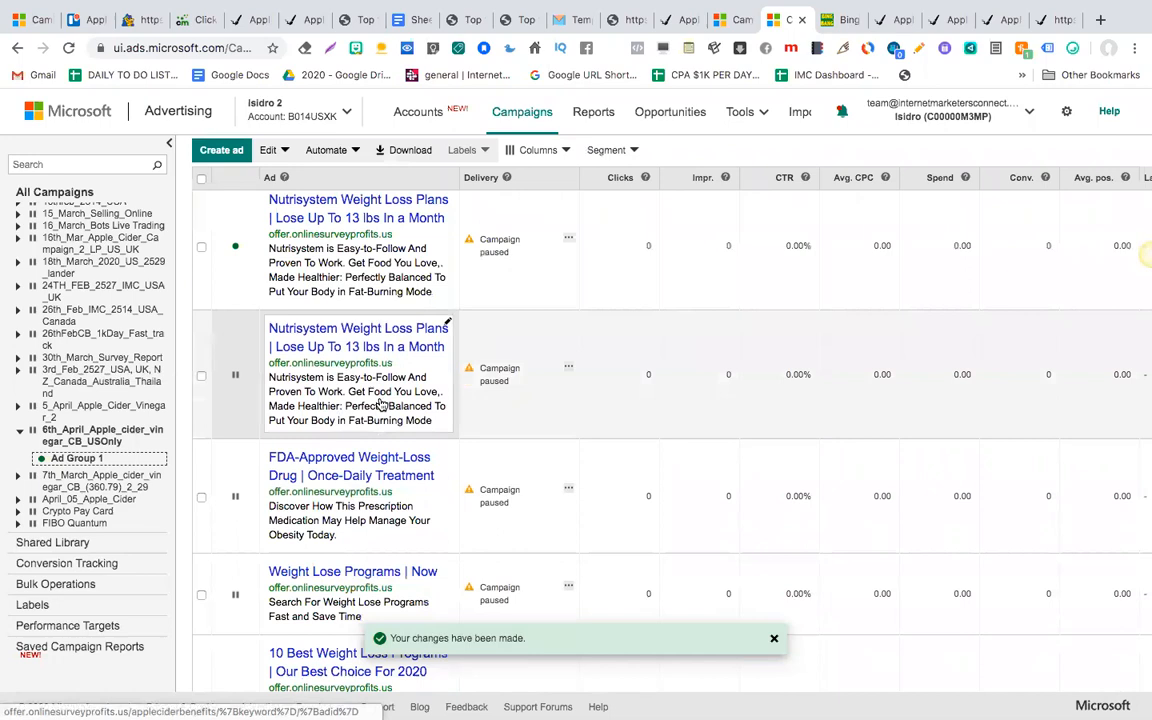
scroll(381, 404, down, 5)
scroll(381, 404, up, 5)
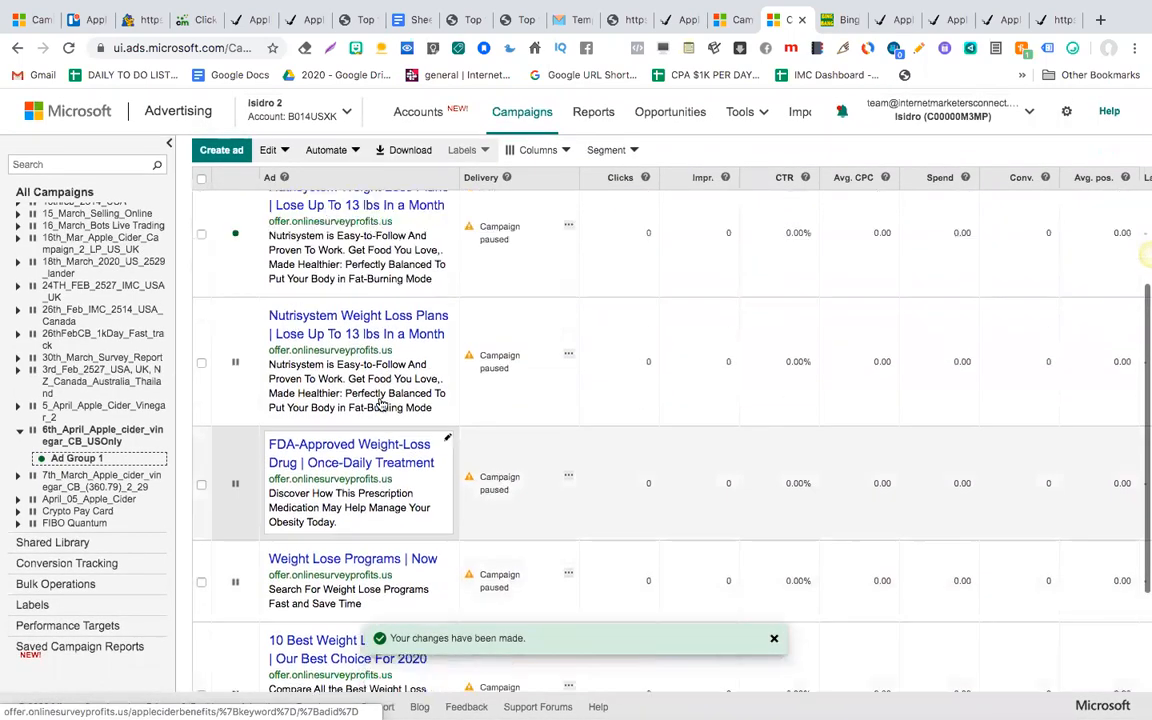
scroll(360, 420, down, 3)
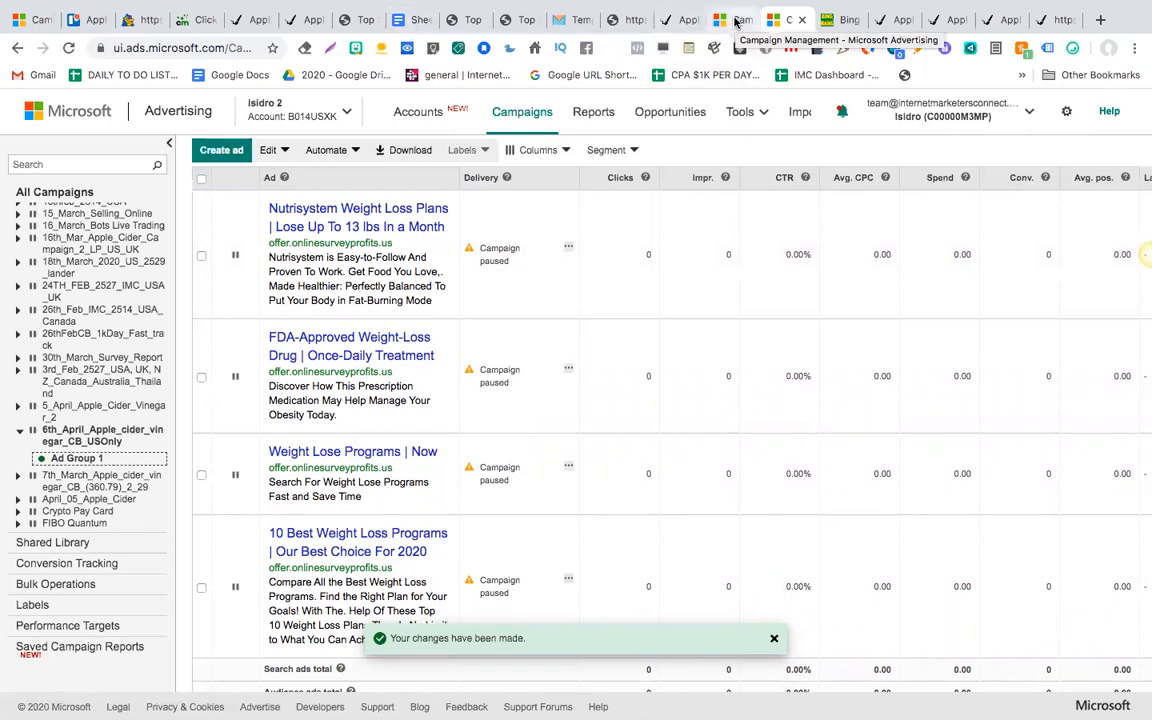
scroll(463, 352, up, 5)
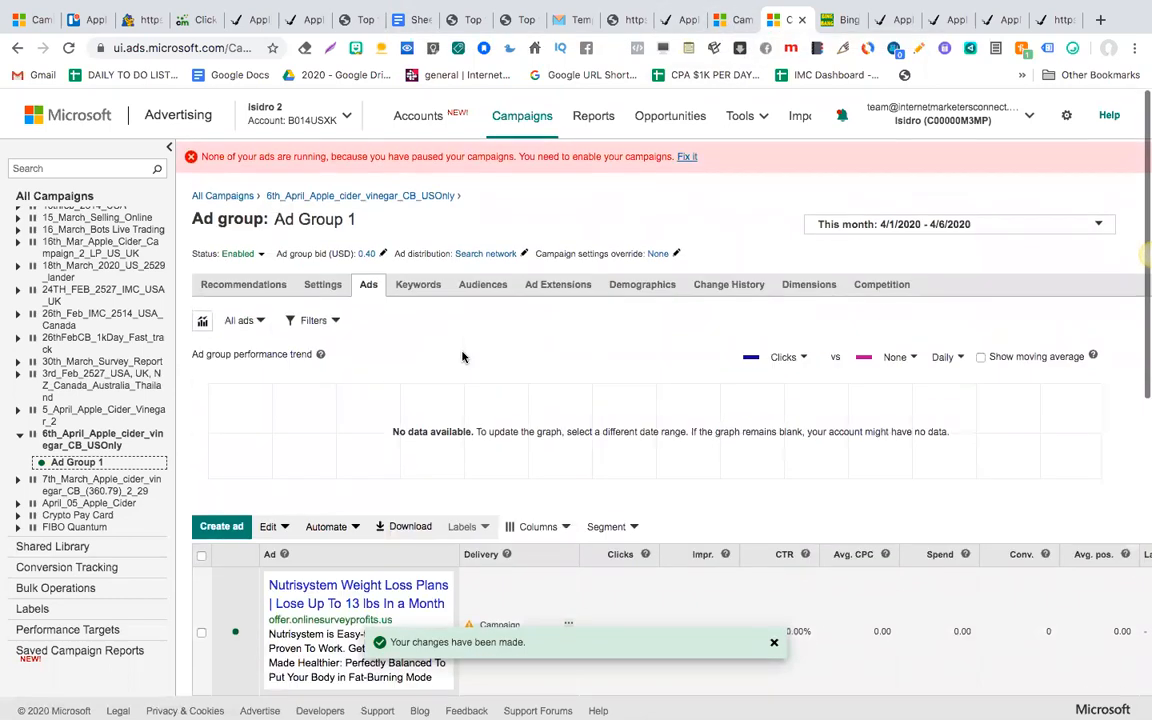
click(417, 281)
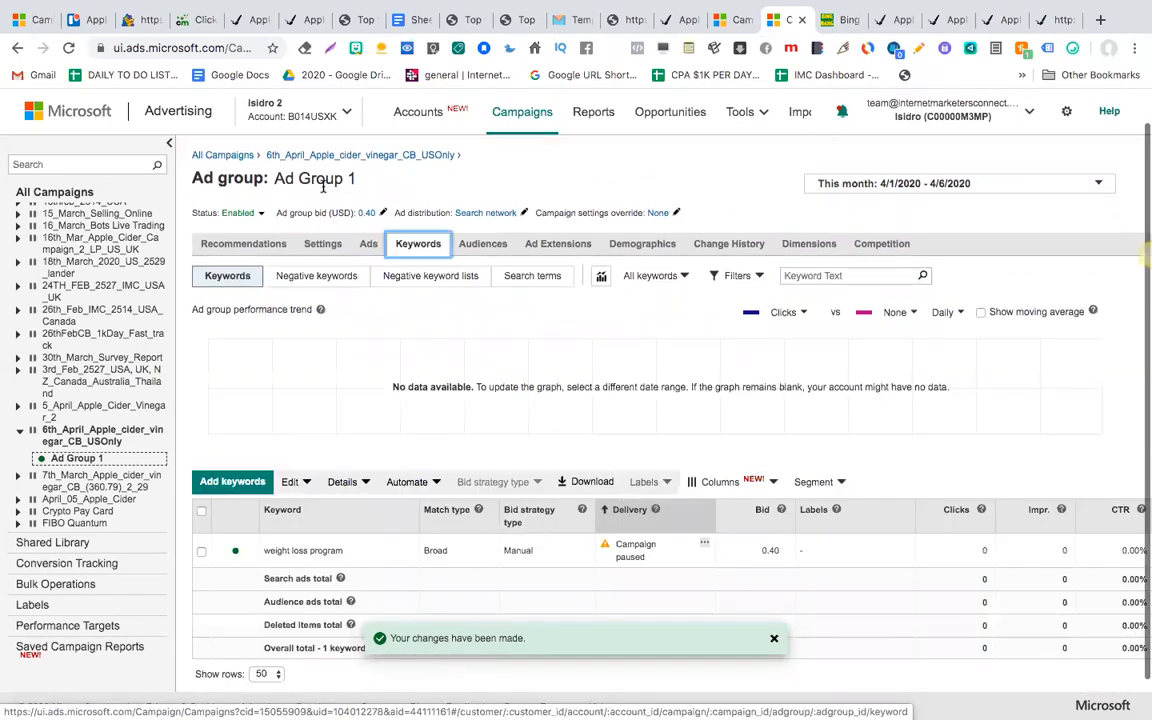
scroll(360, 370, down, 1)
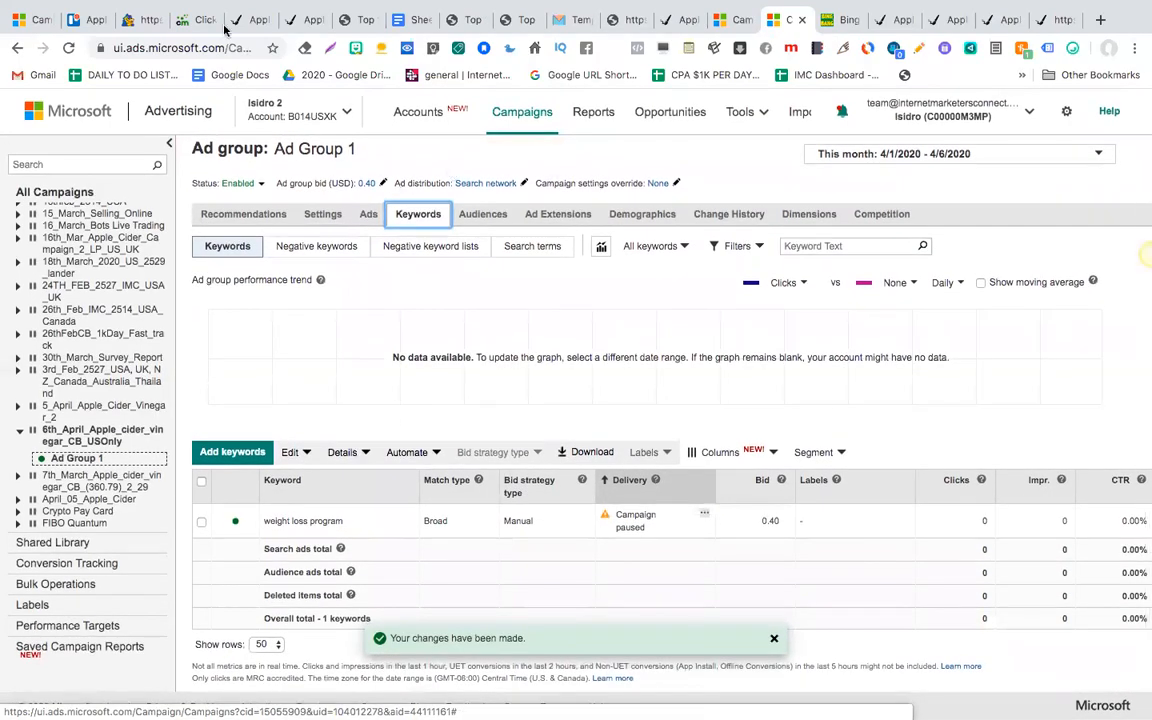
Copy all keywords across all pages of the 7th_March_Apple_cider_vinegar_CB_(360.79)_2_29 campaign.
click(100, 481)
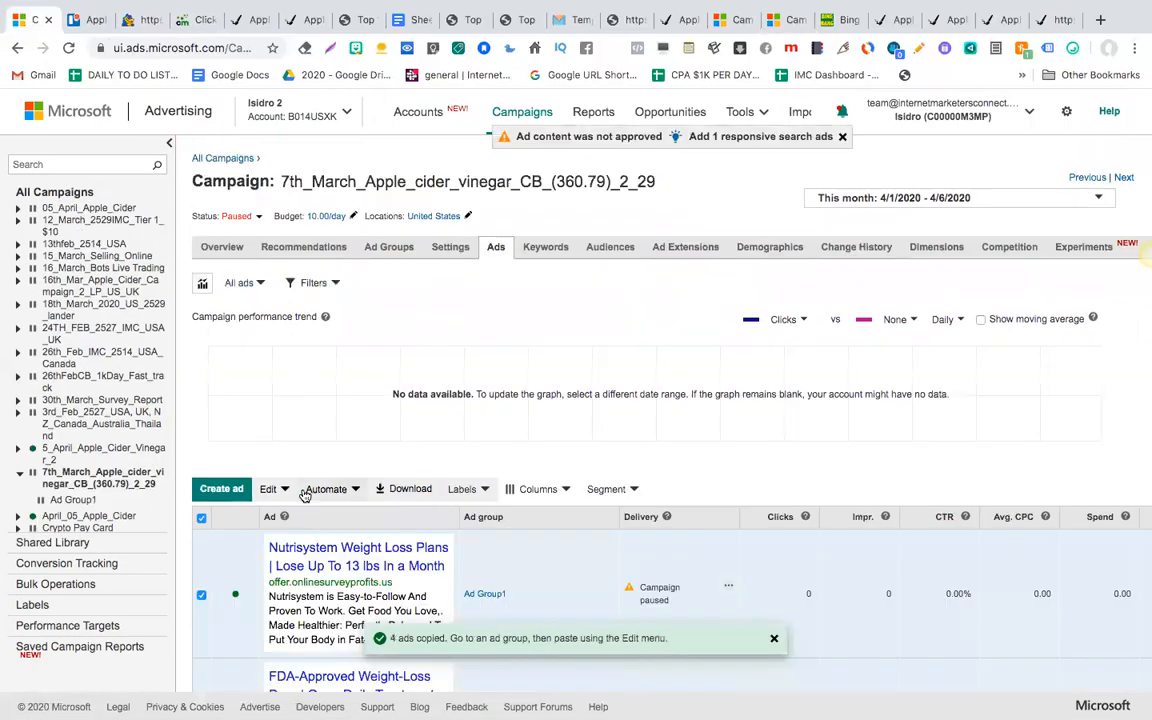
click(543, 250)
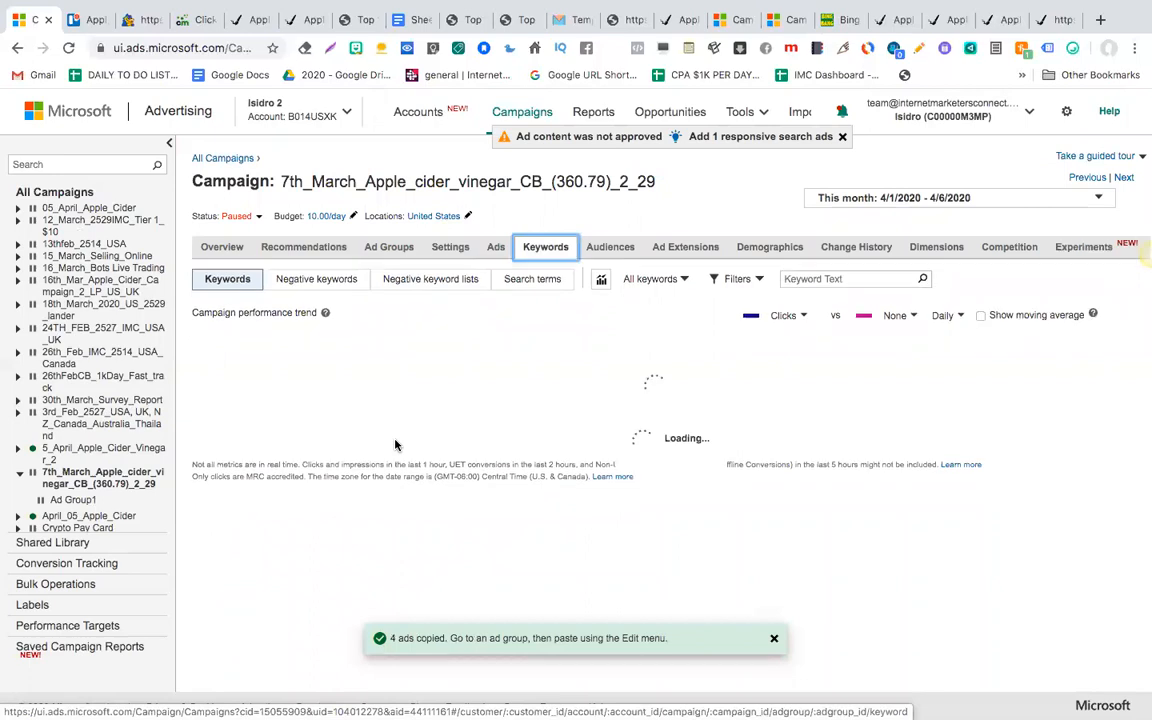
scroll(349, 546, down, 3)
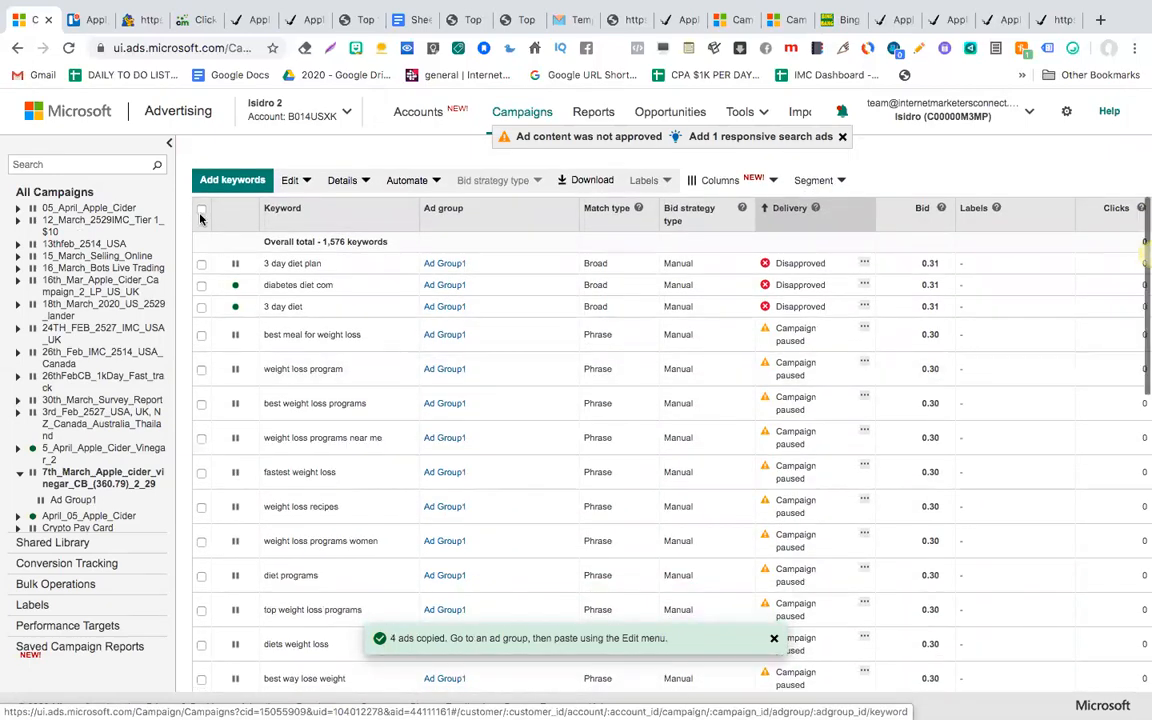
click(201, 214)
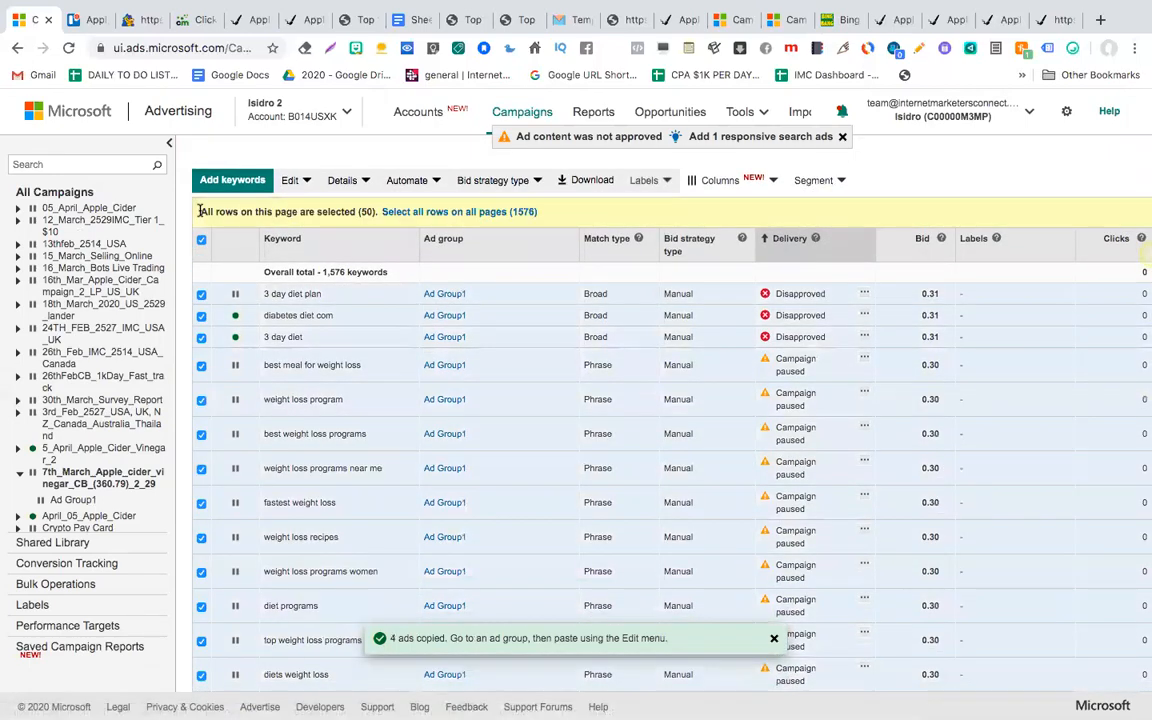
click(399, 213)
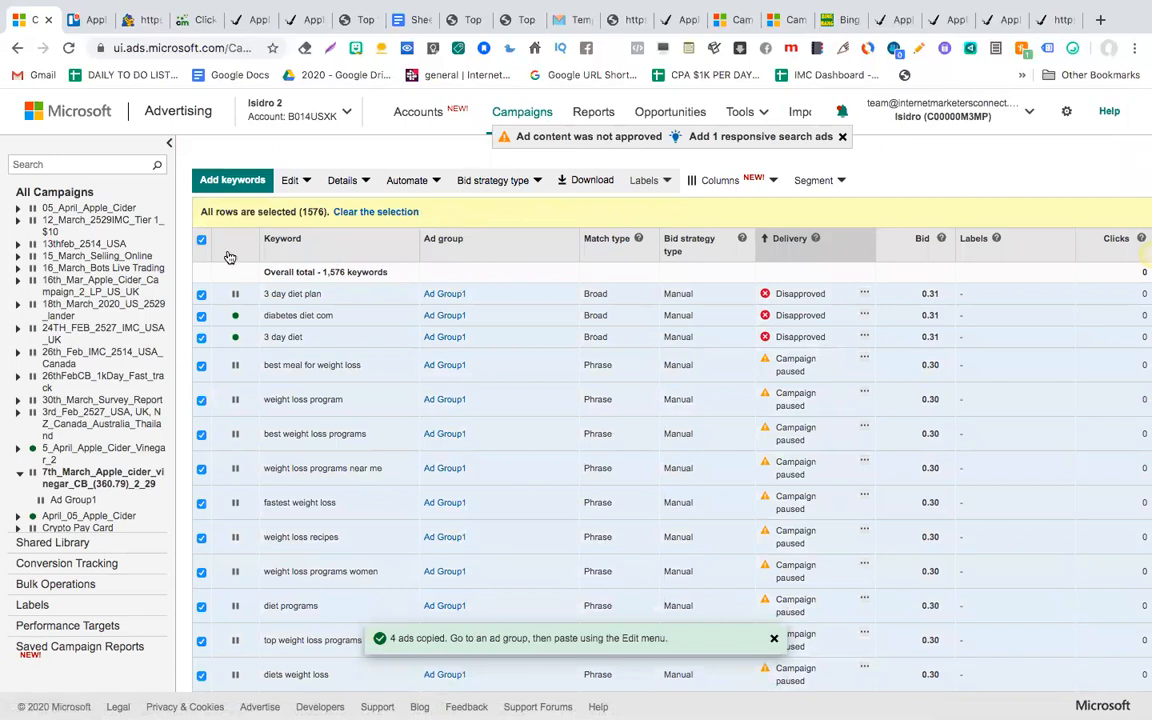
click(292, 180)
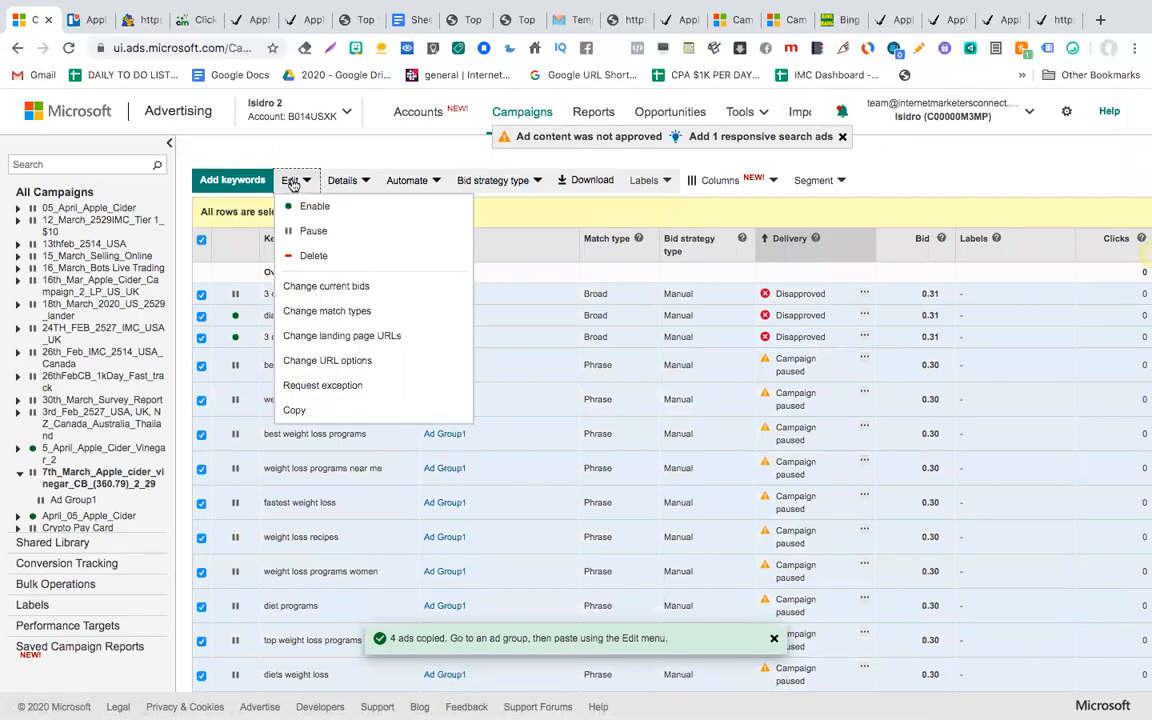
click(310, 411)
Paste the copied keywords into Ad Group 1 of the 6th_April campaign, including bids and pausing new keywords after pasting.
click(787, 20)
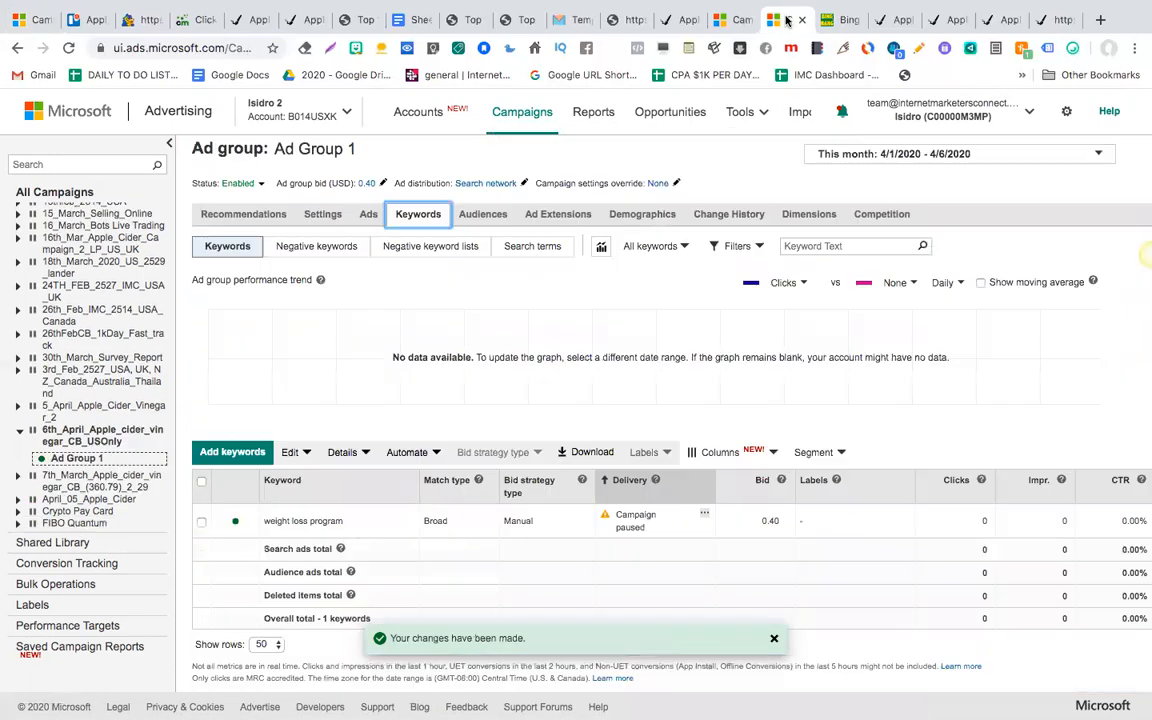
click(294, 453)
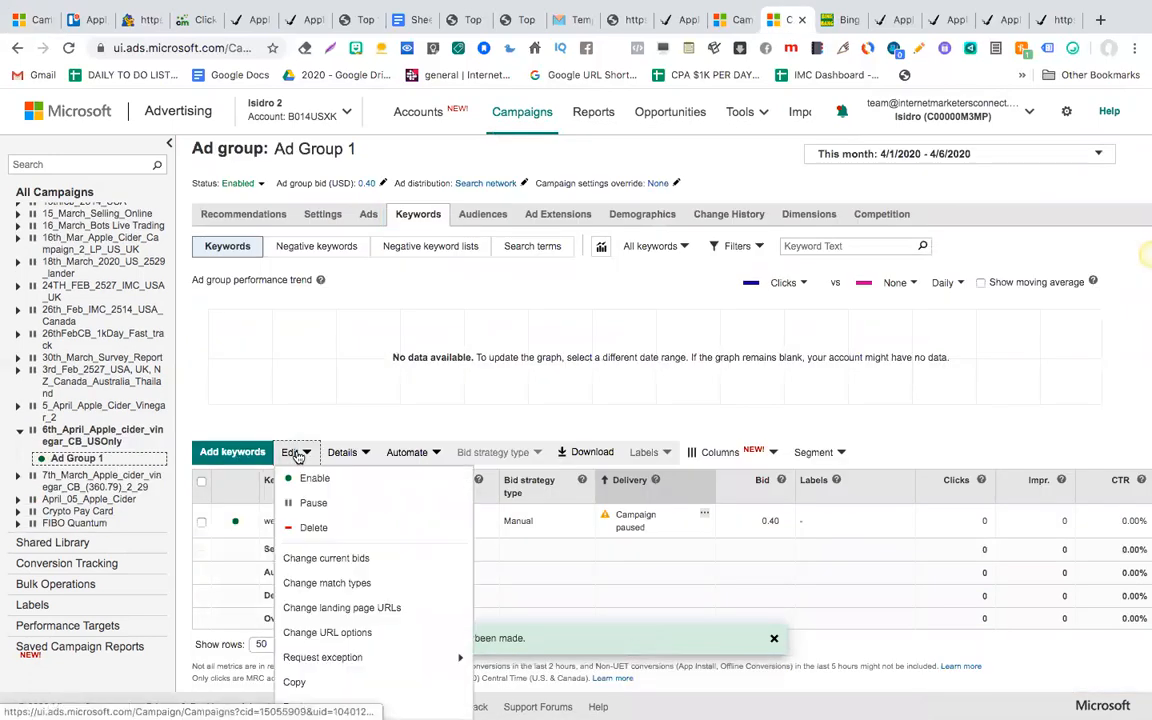
scroll(297, 457, down, 1)
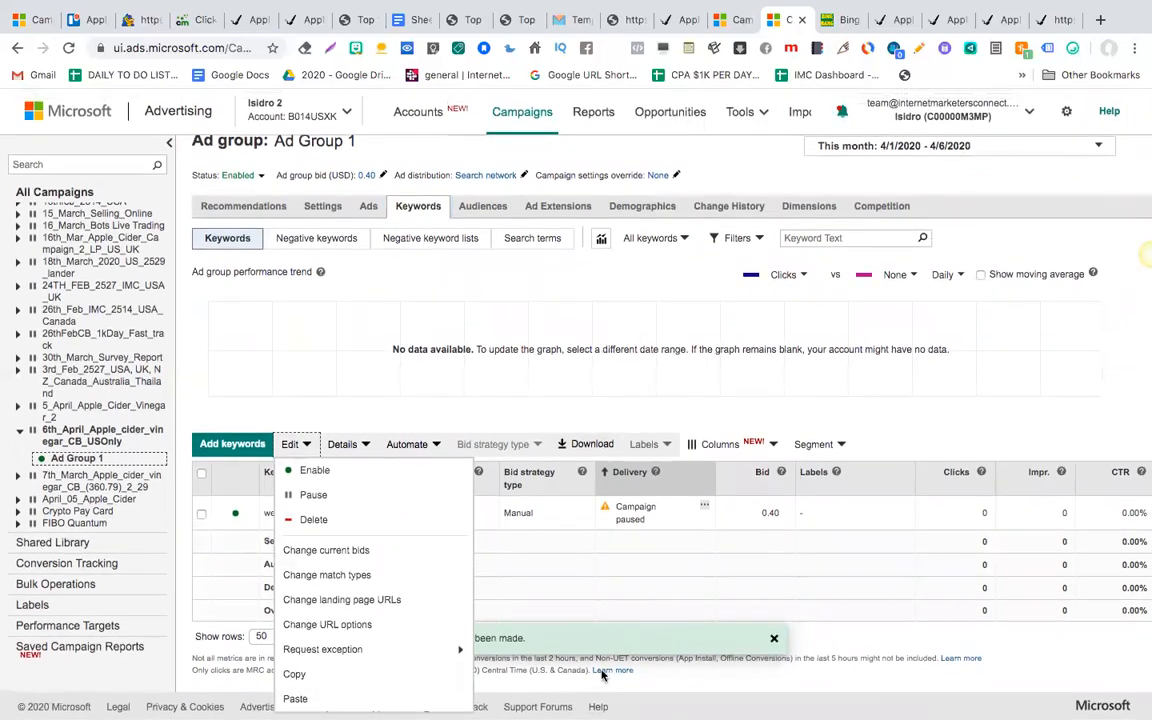
click(481, 419)
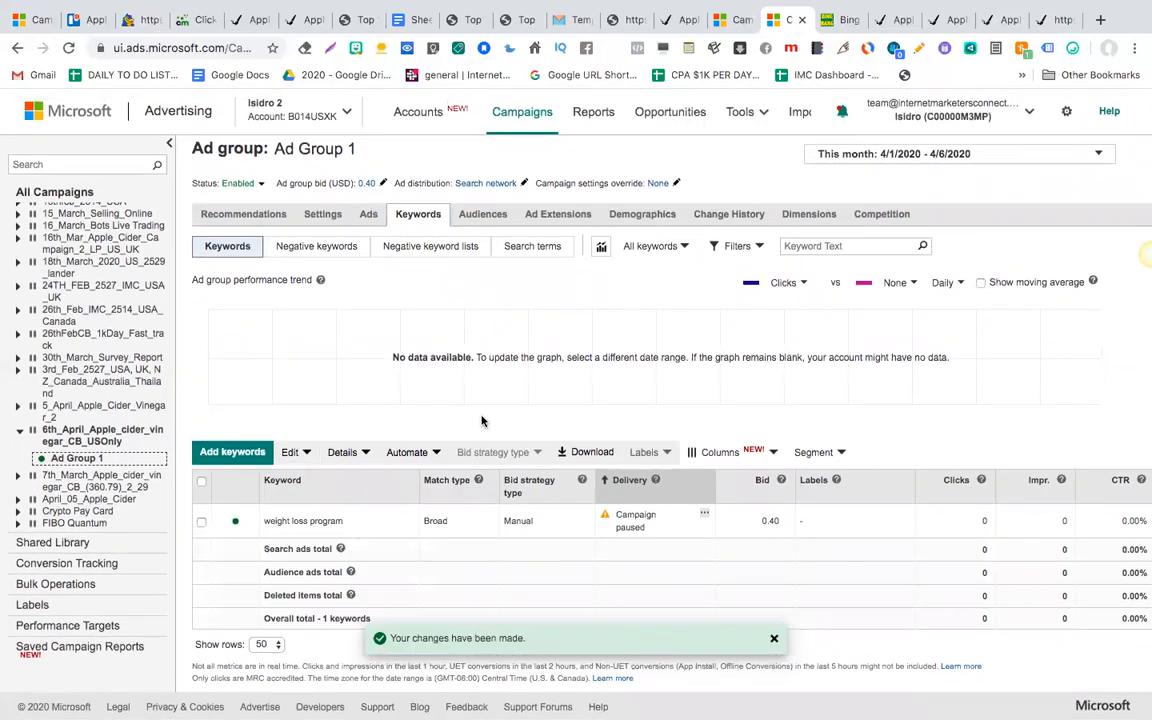
click(299, 454)
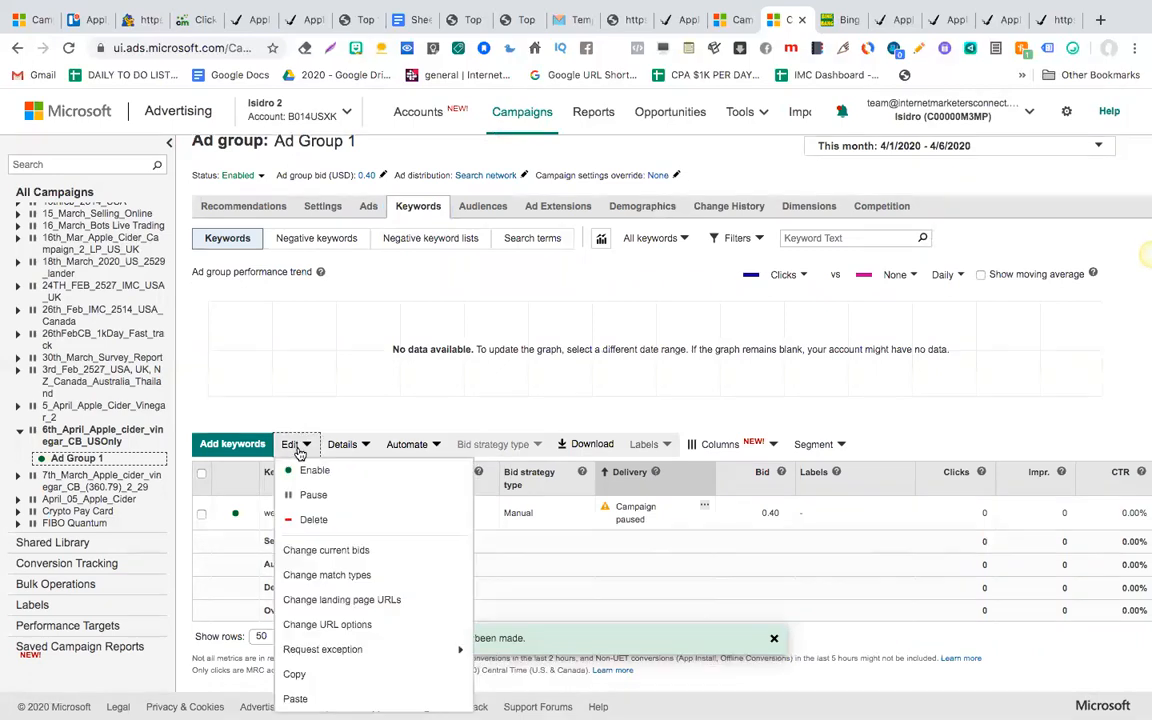
click(311, 700)
scroll(273, 385, down, 3)
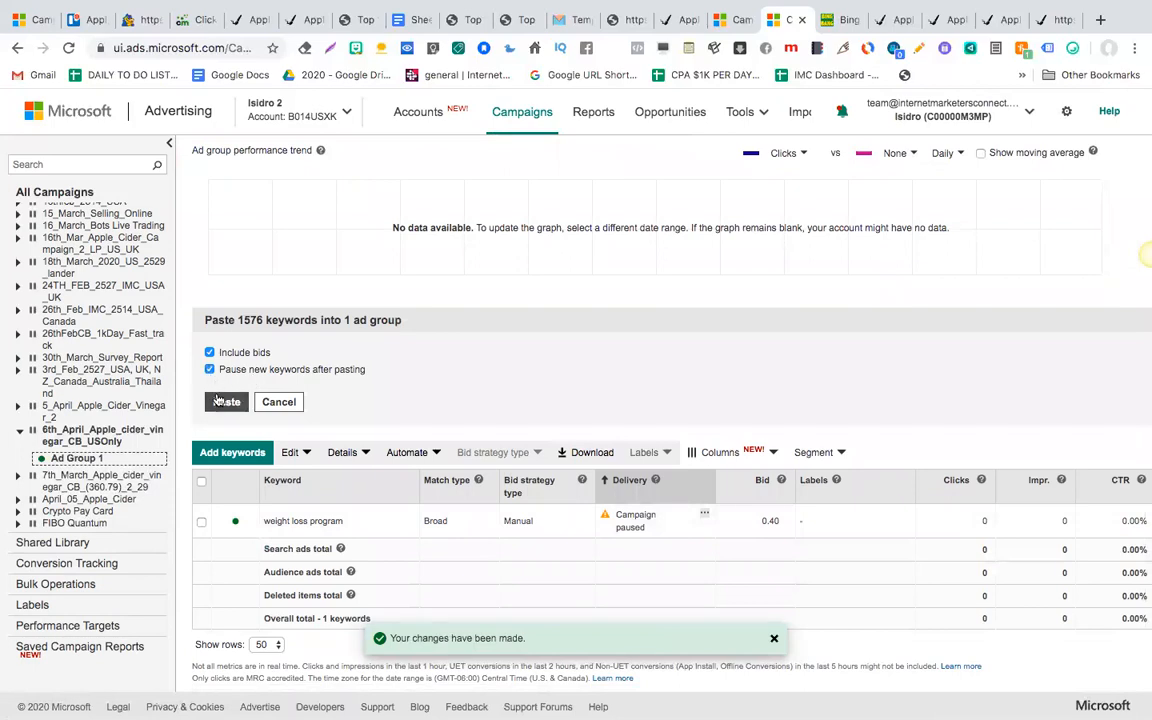
click(222, 403)
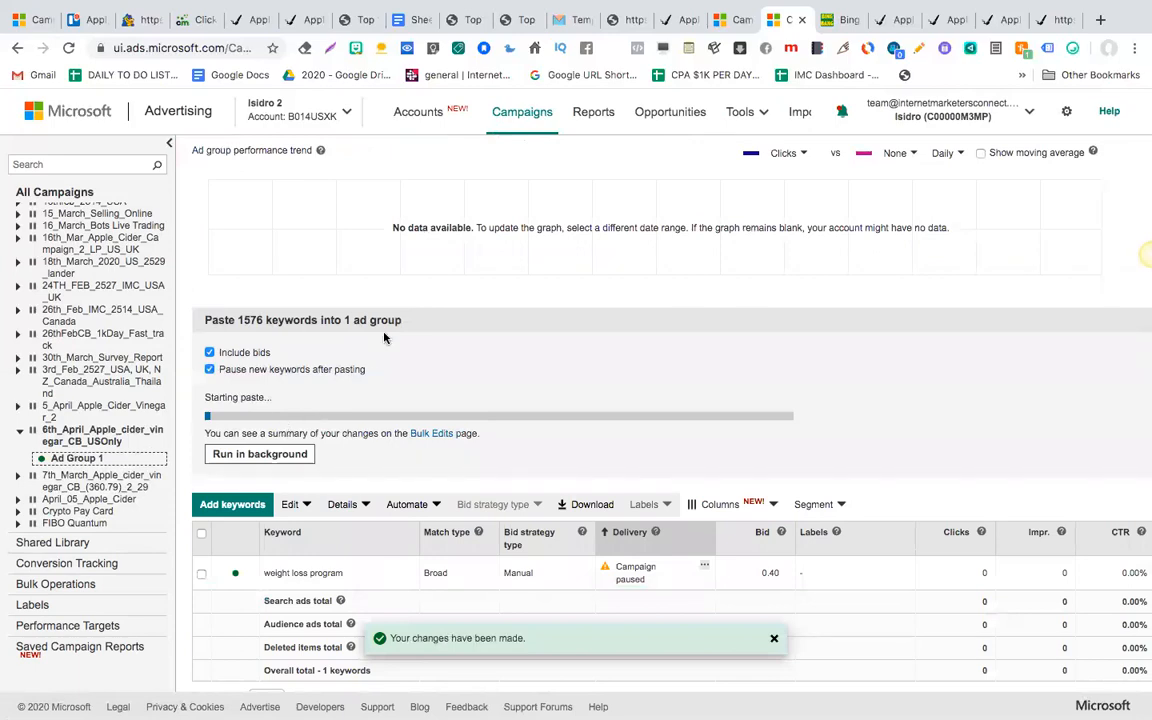
Delete the disapproved keywords 3 day diet plan, diabetes diet com and 3 day diet from Ad Group 1.
scroll(352, 403, up, 3)
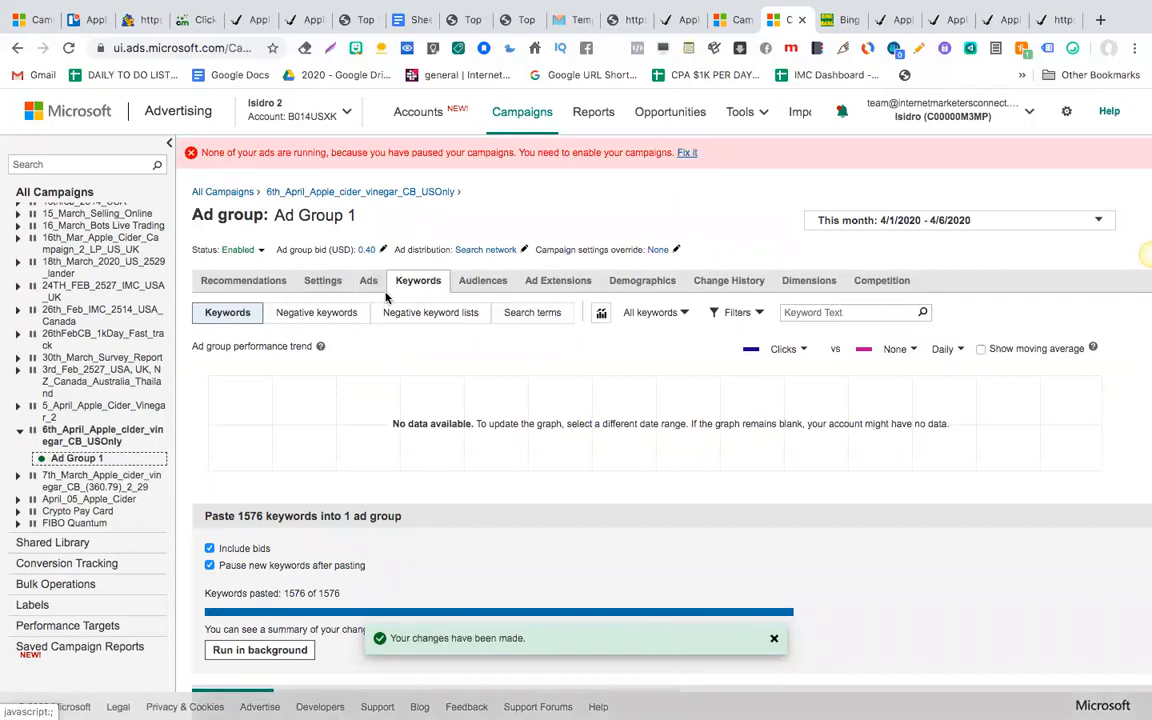
scroll(340, 440, down, 3)
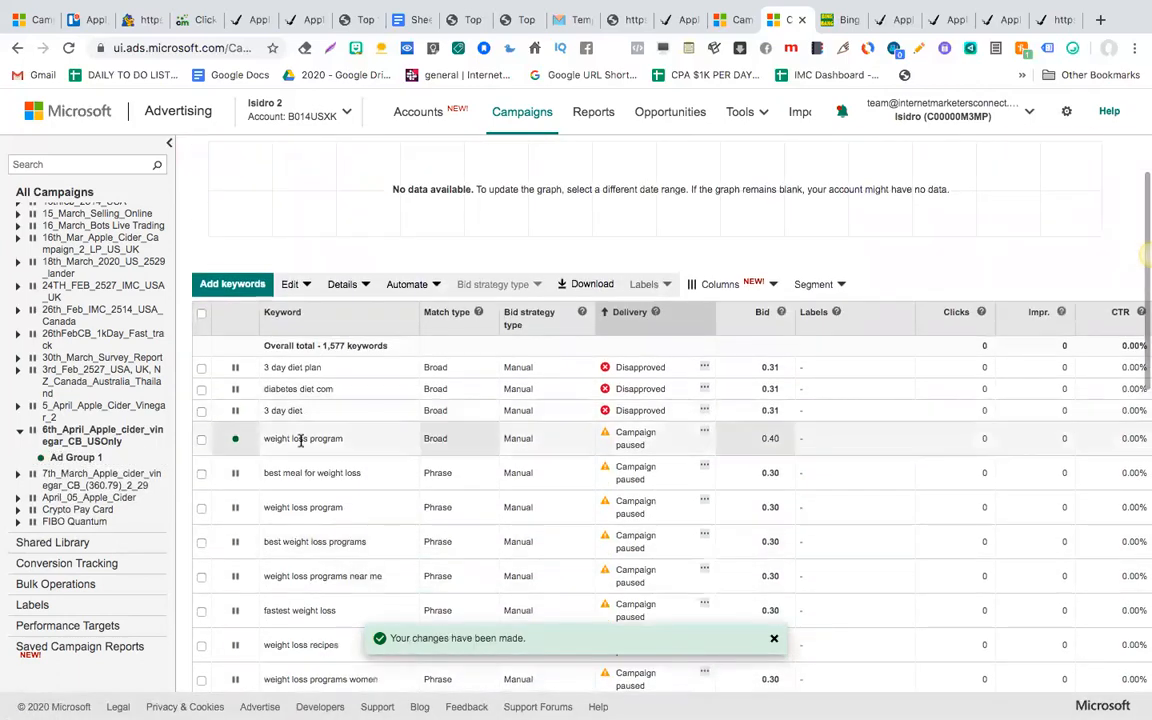
scroll(329, 486, down, 3)
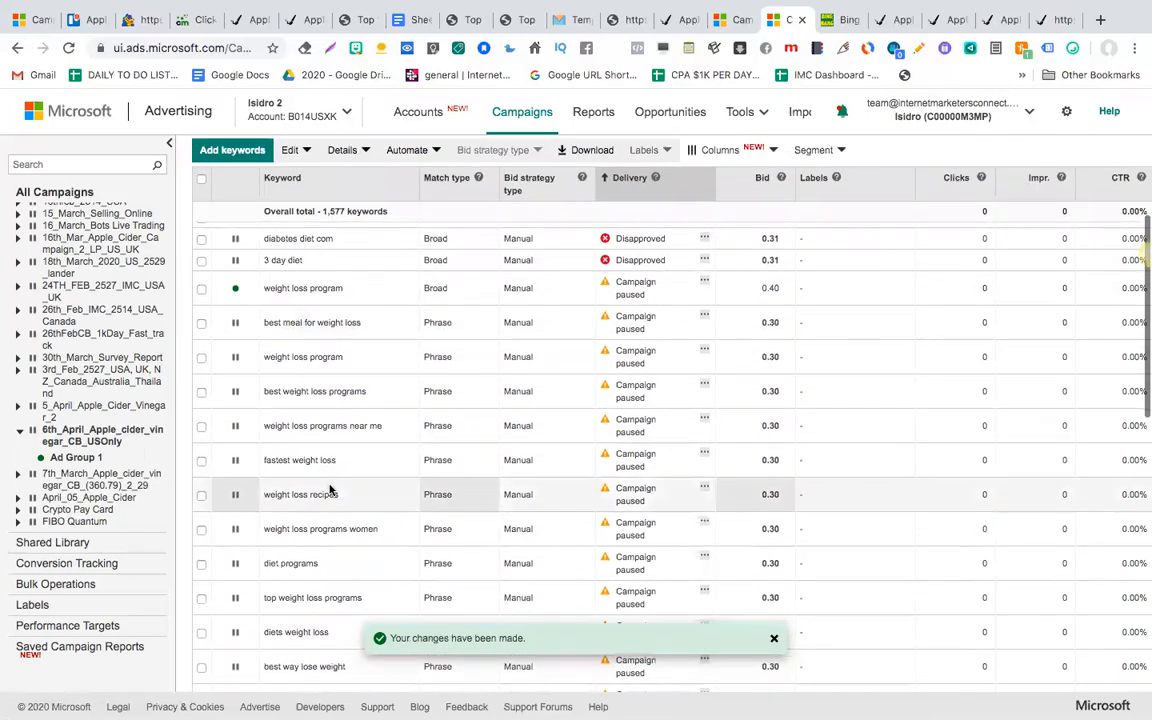
scroll(261, 444, up, 3)
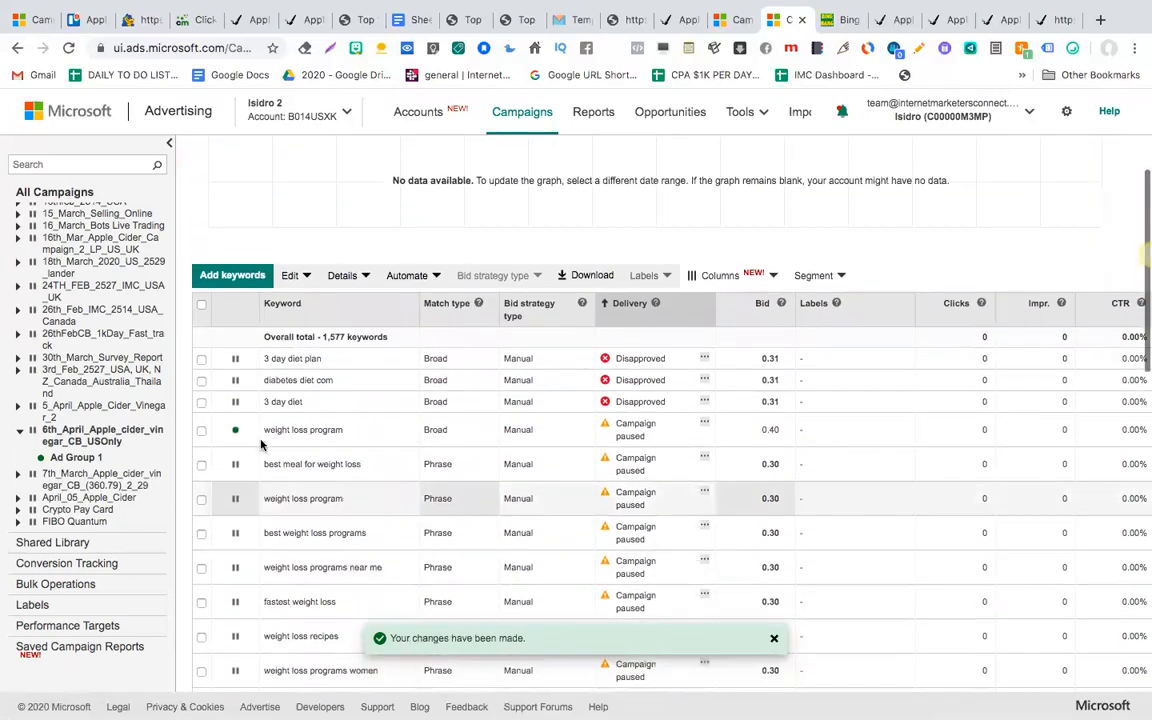
click(249, 362)
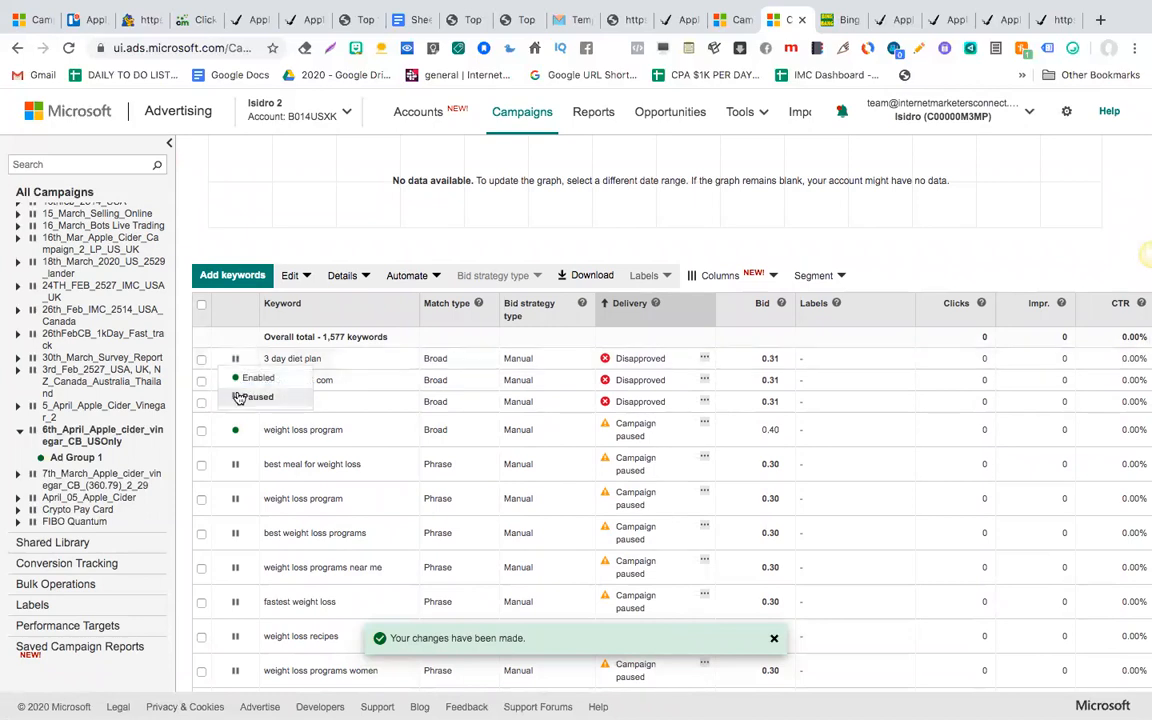
click(201, 359)
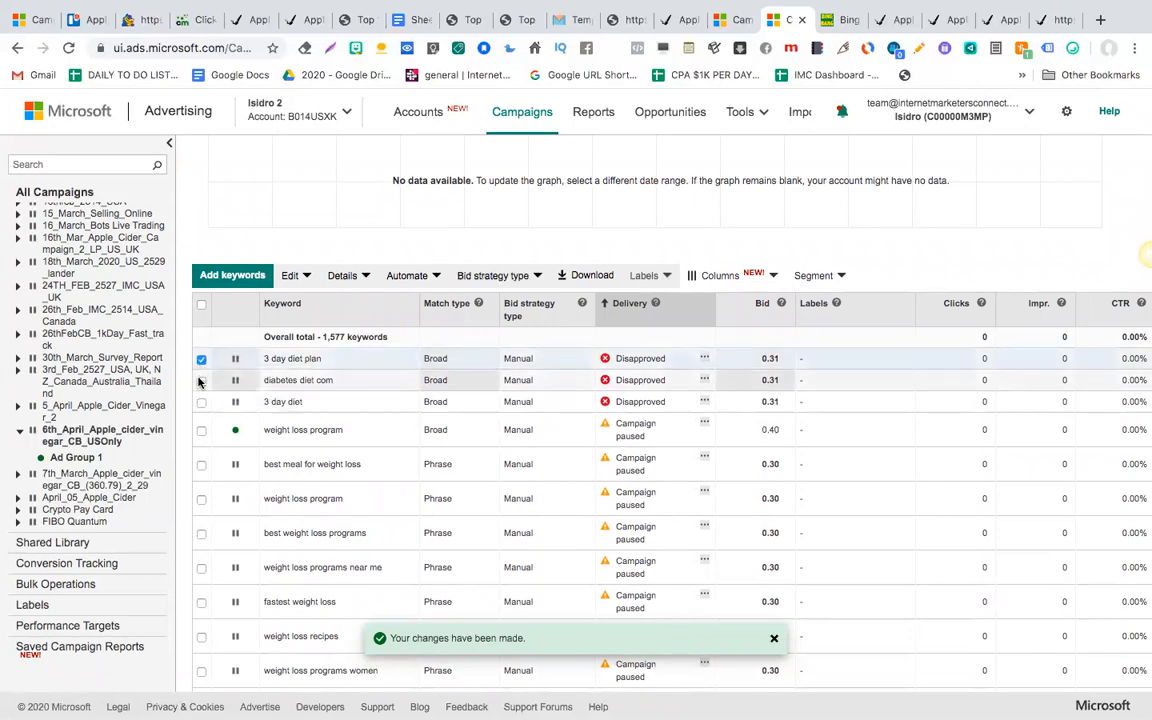
click(201, 380)
click(201, 402)
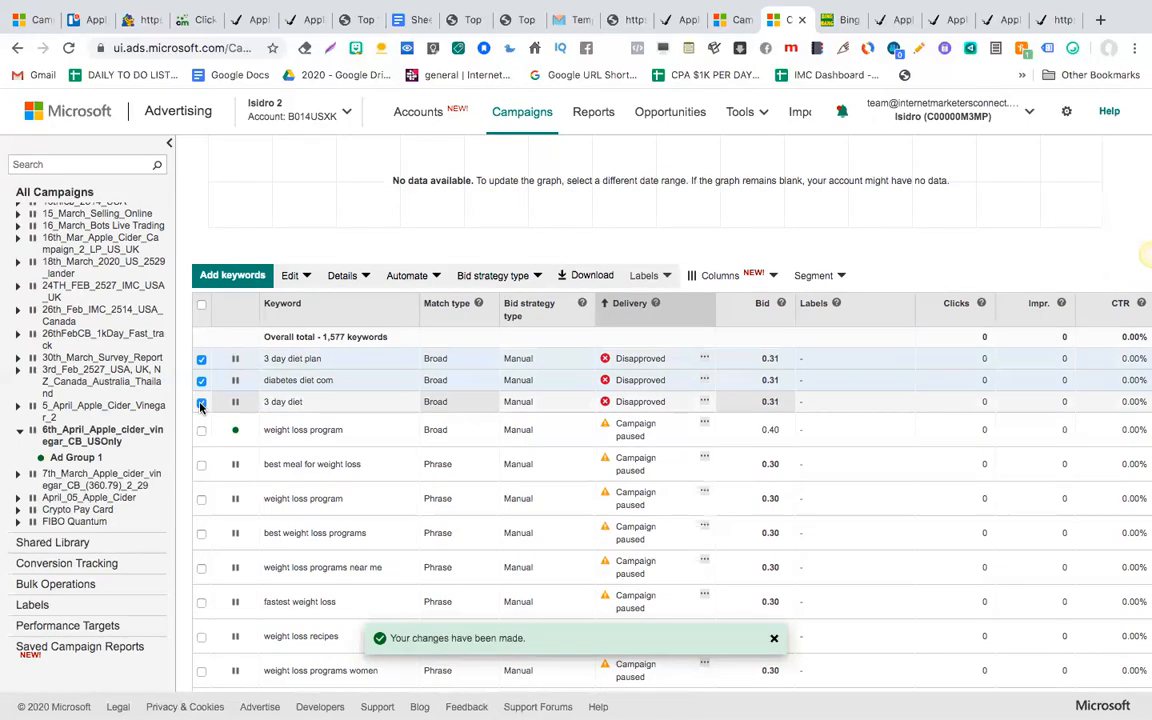
click(295, 277)
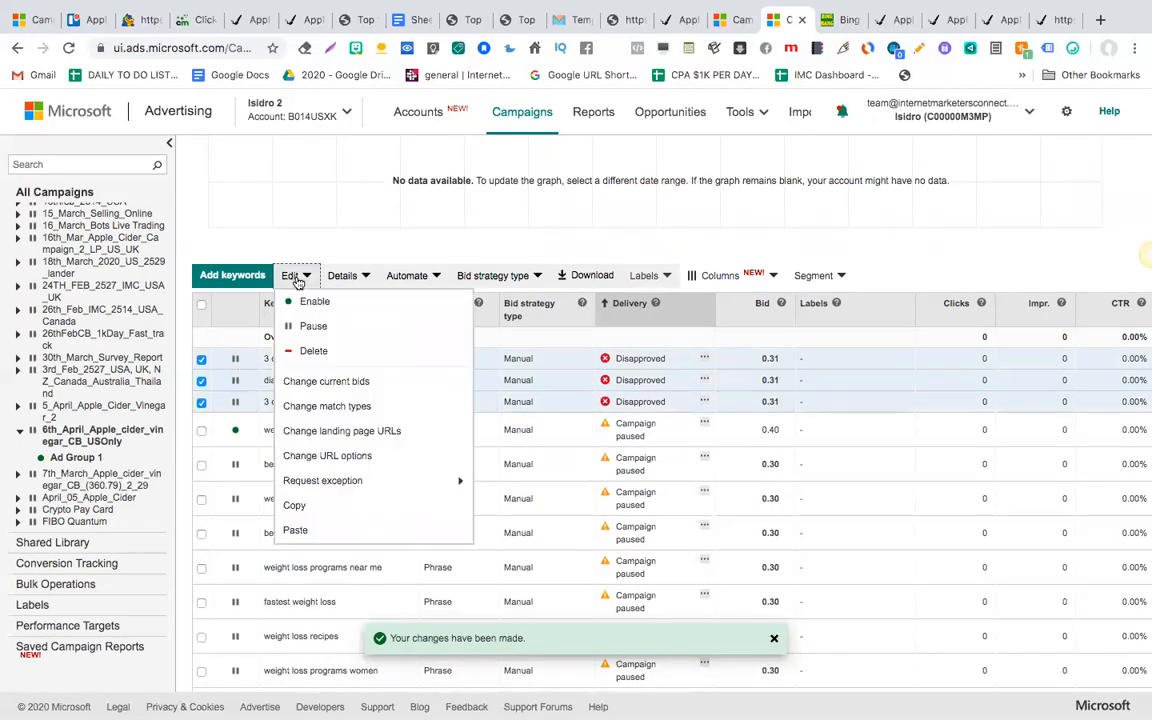
click(313, 350)
click(716, 171)
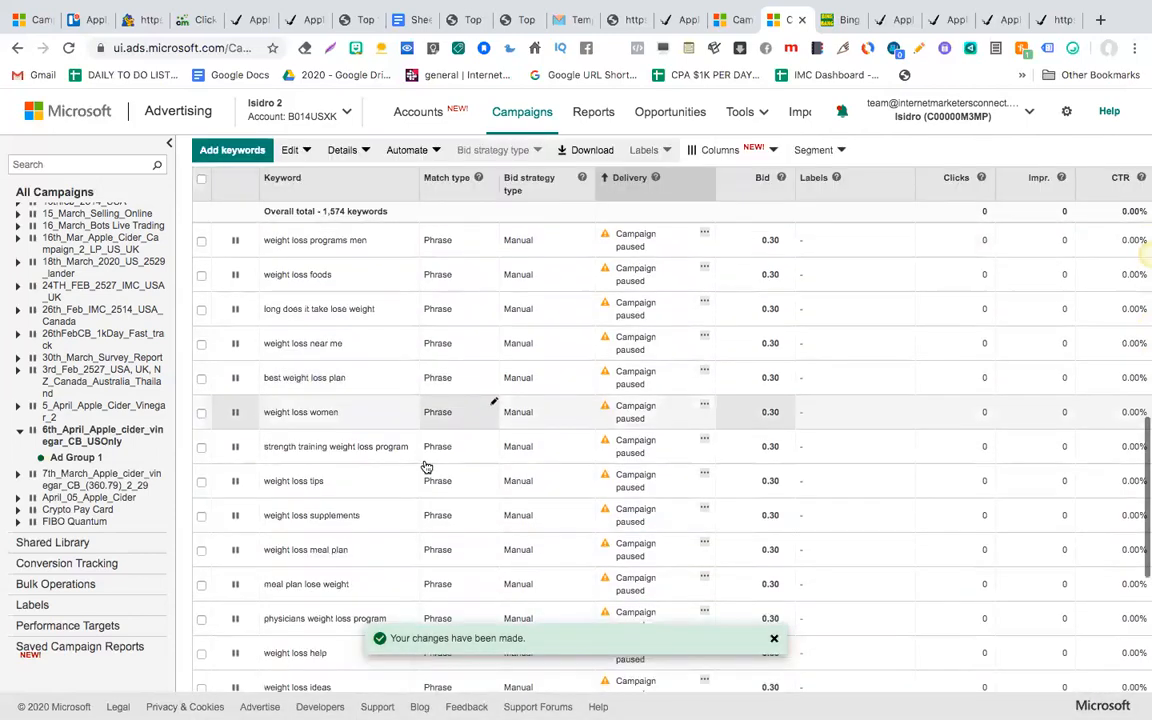
Enable the 6th_April_Apple_cider_vinegar_CB_USOnly campaign in the list of all campaigns.
scroll(425, 466, down, 1)
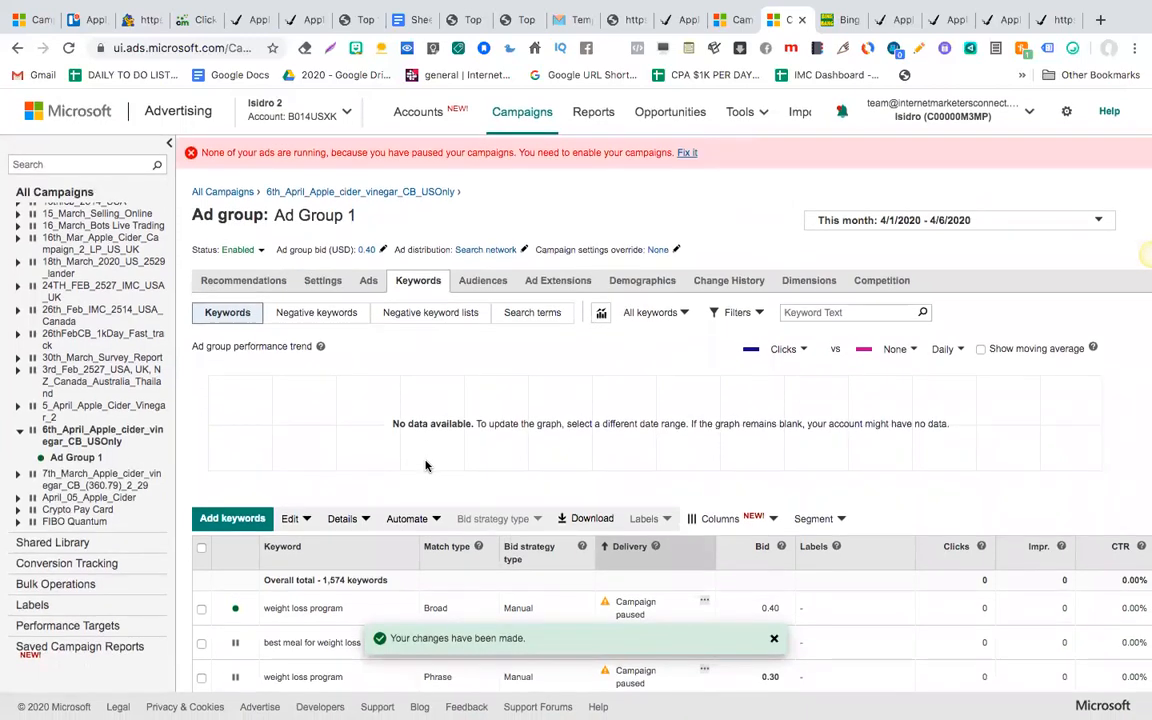
scroll(425, 466, down, 8)
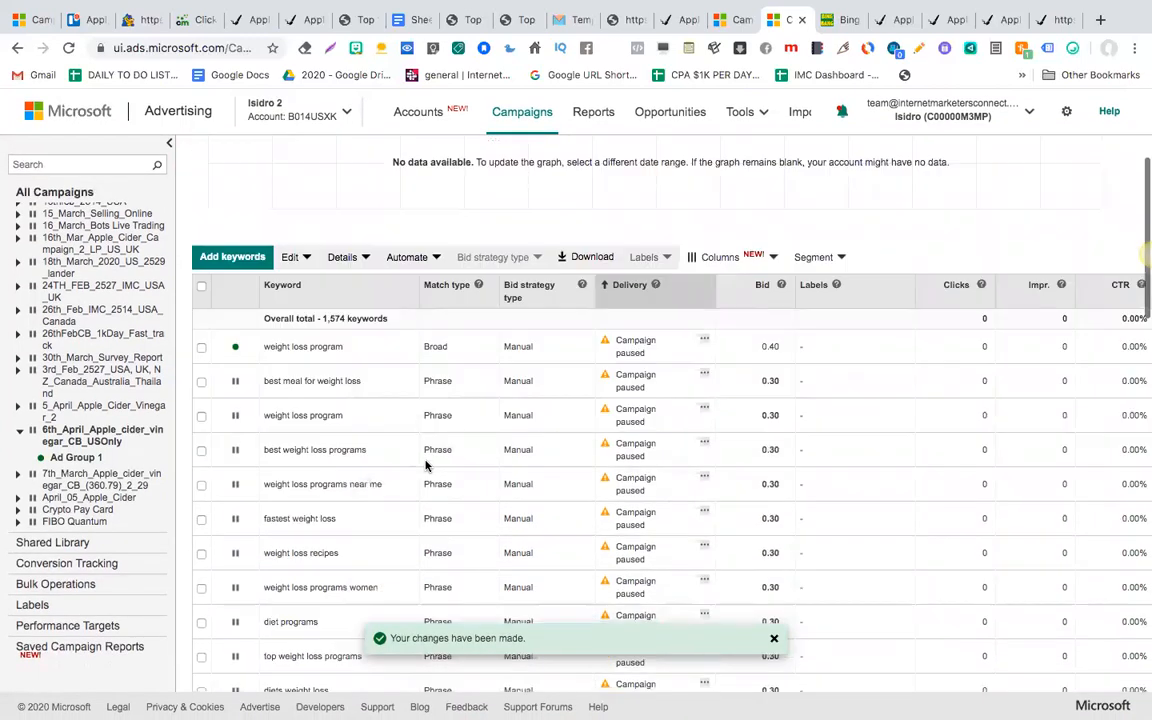
scroll(425, 466, up, 10)
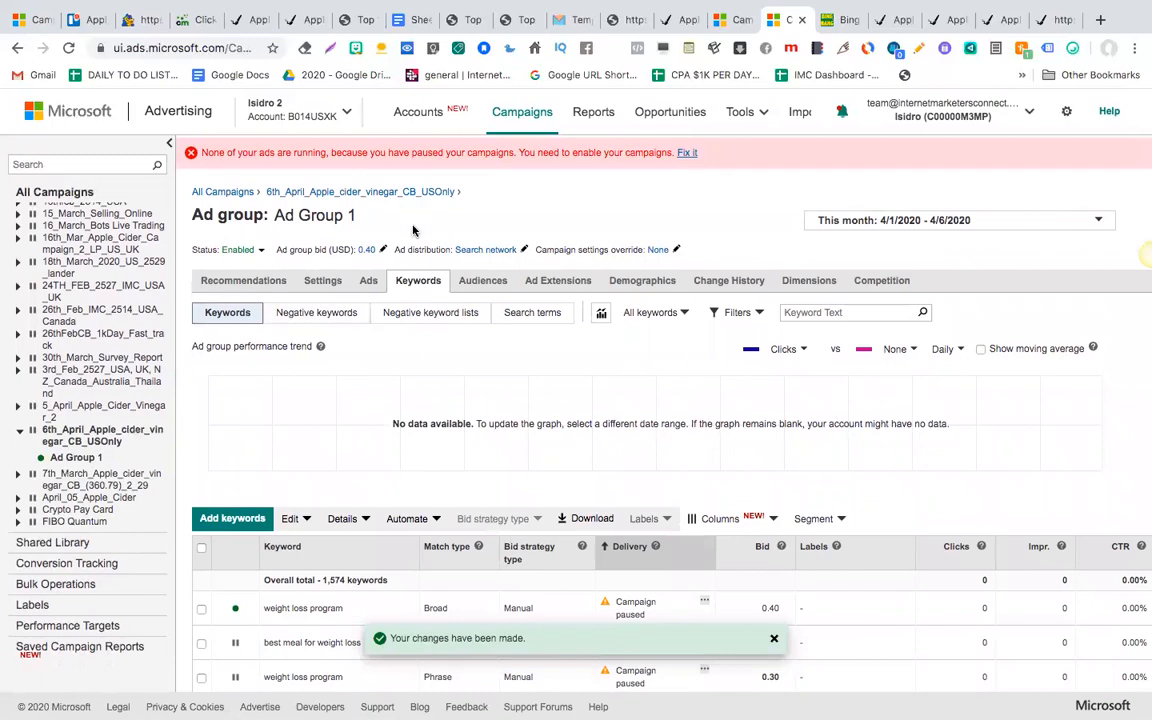
click(527, 116)
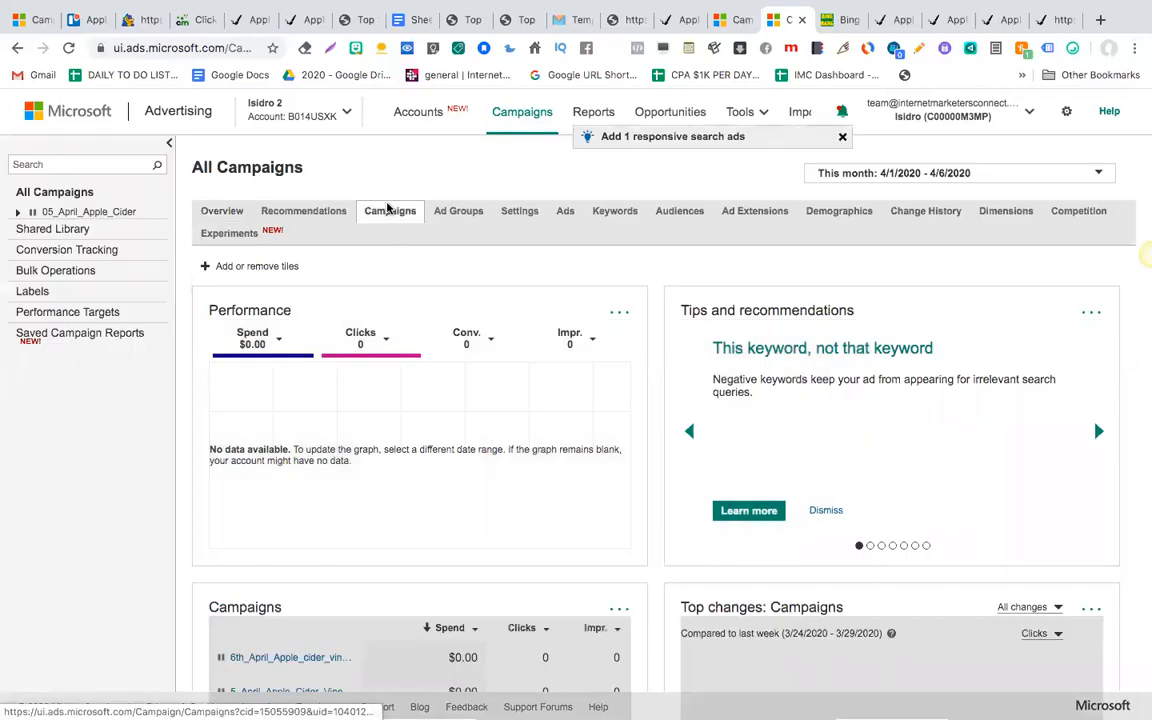
click(389, 210)
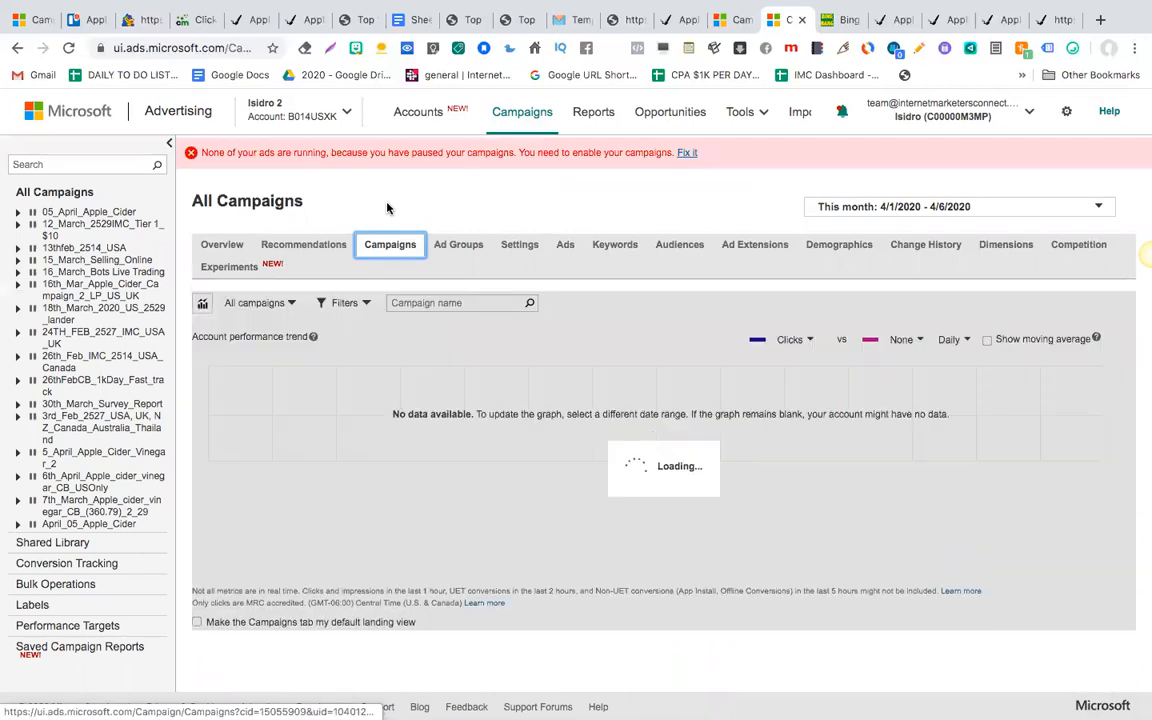
scroll(373, 522, down, 2)
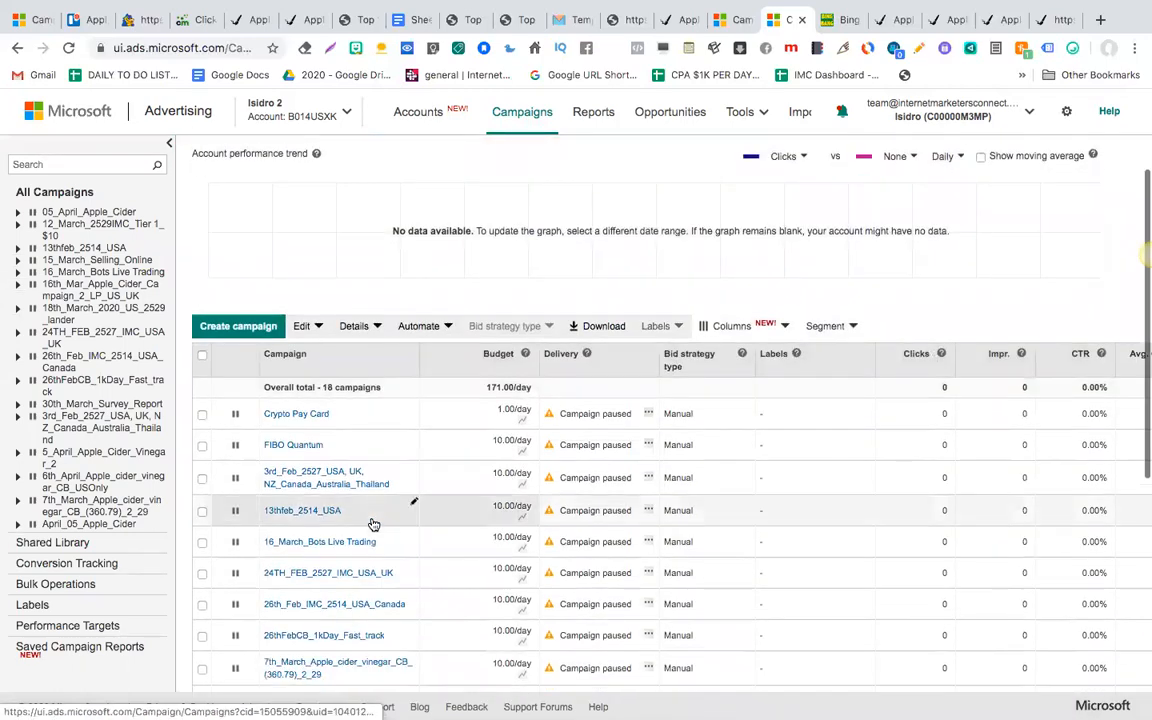
scroll(373, 522, down, 5)
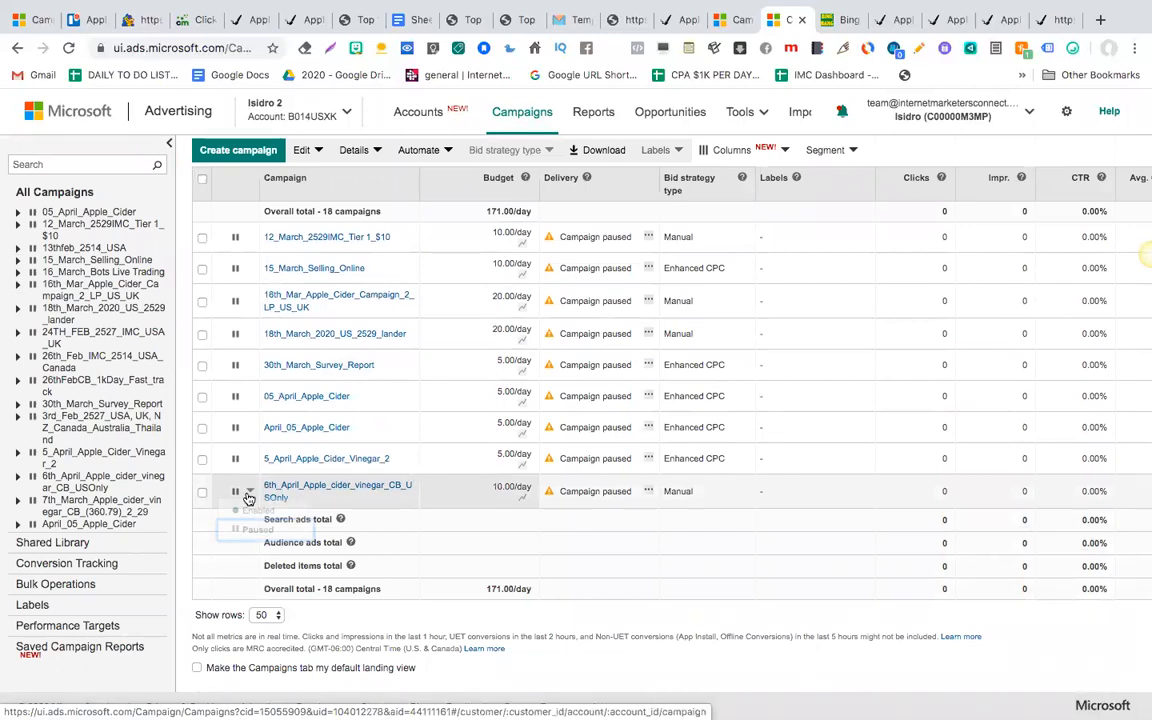
click(251, 514)
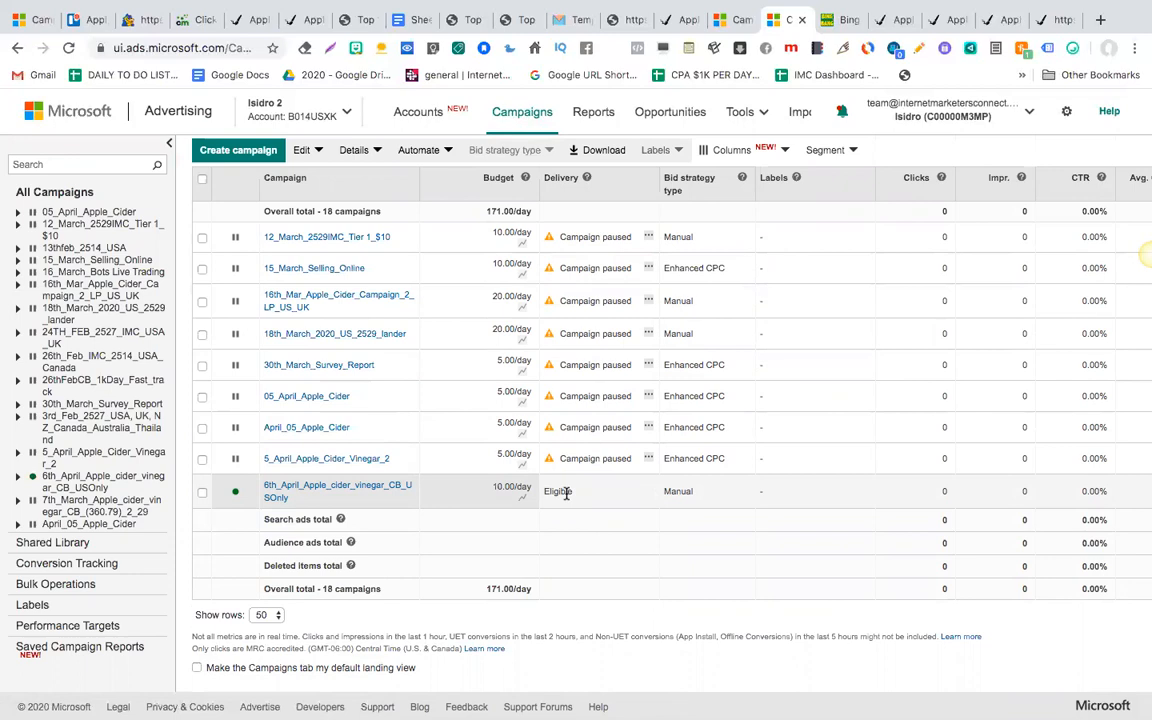
Open the 6th_April_Apple_cider_vinegar_CB_USOnly campaign and review the delivery status of all its ads.
click(352, 487)
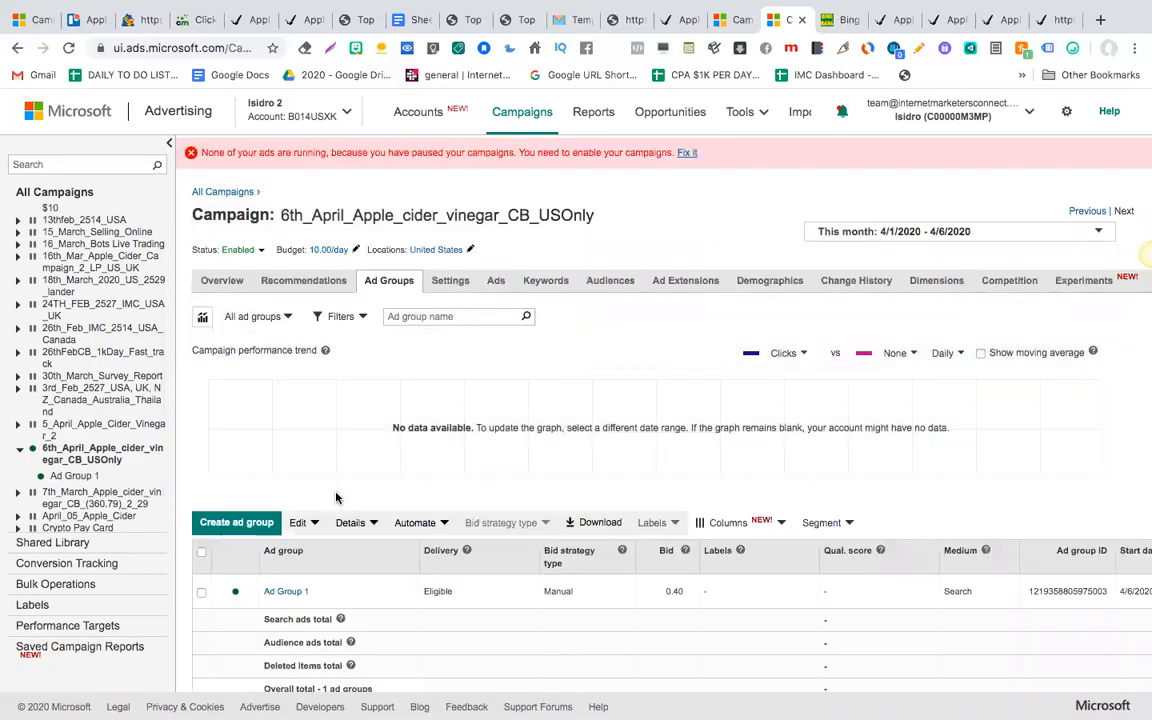
scroll(336, 497, down, 2)
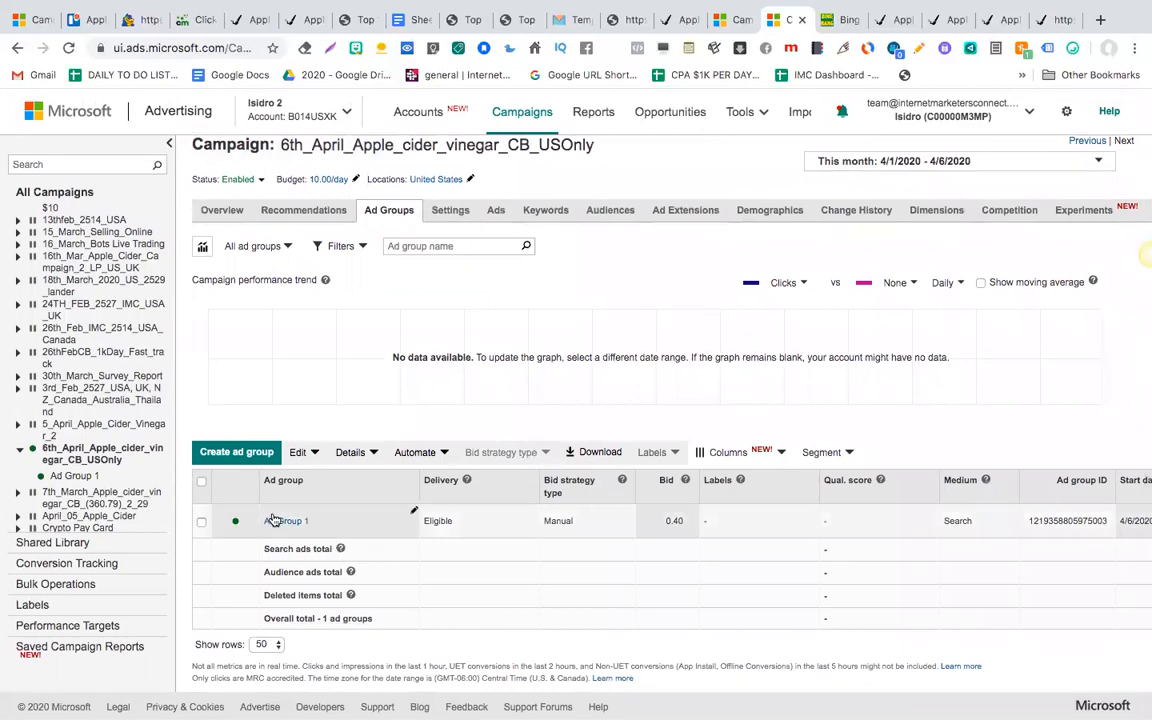
click(493, 215)
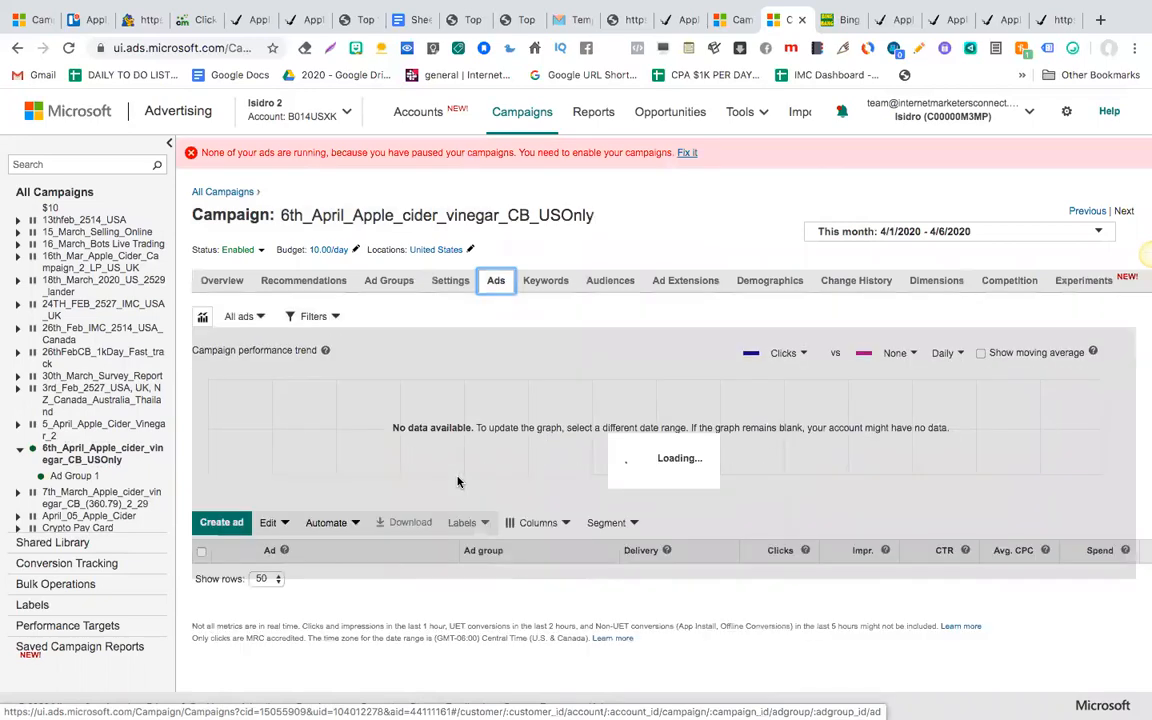
scroll(458, 482, down, 5)
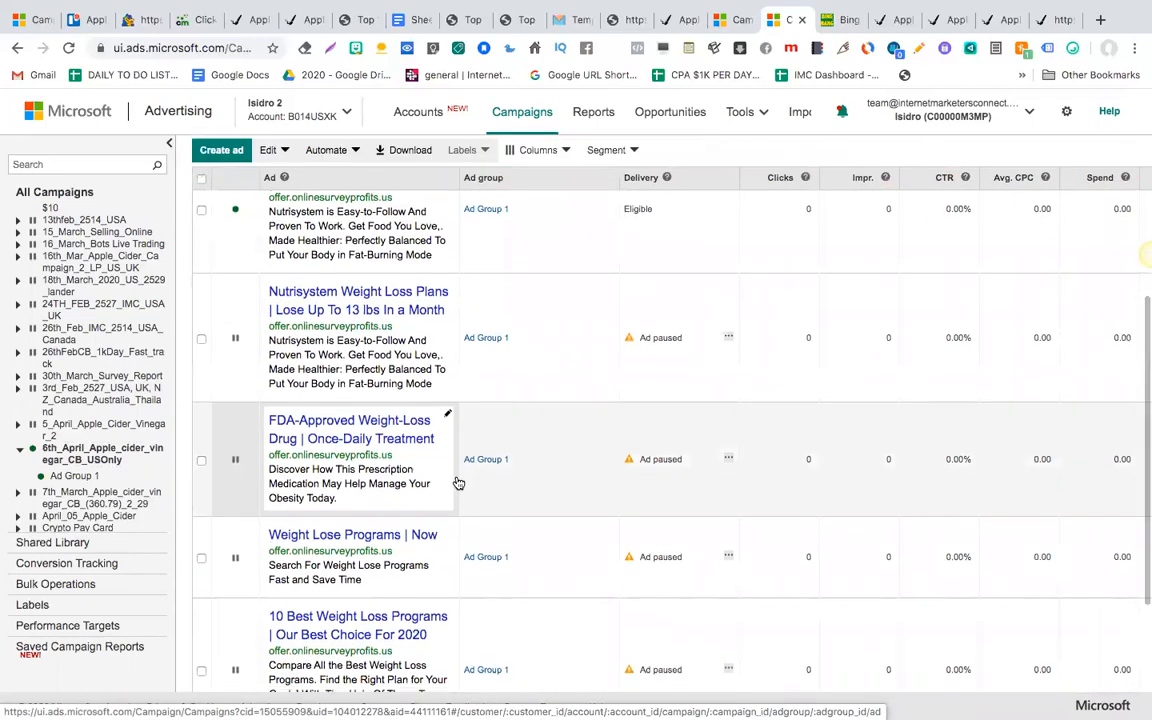
scroll(458, 483, up, 2)
scroll(458, 483, up, 4)
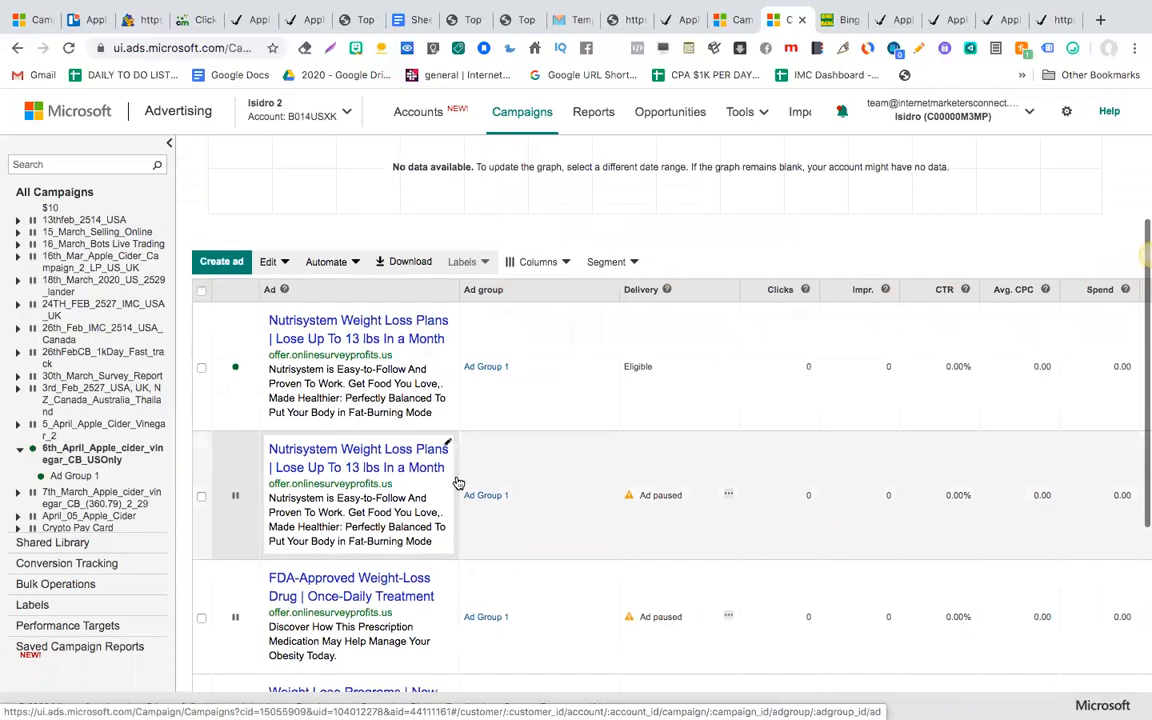
scroll(418, 555, down, 8)
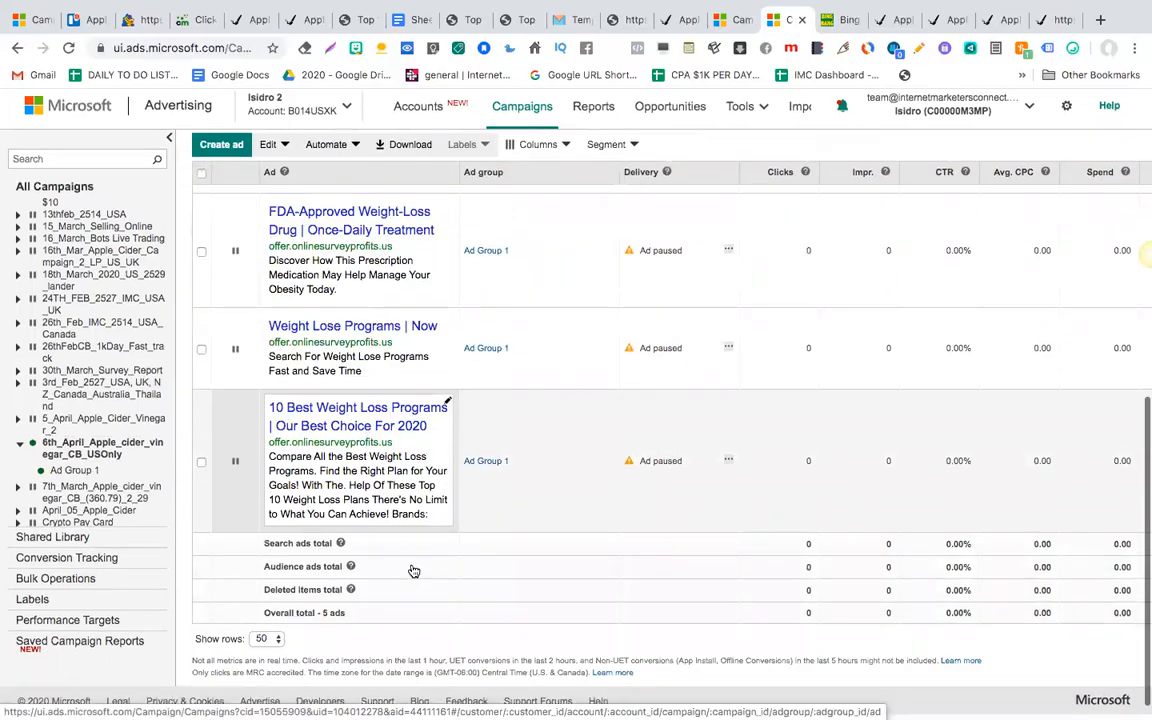
scroll(410, 570, up, 8)
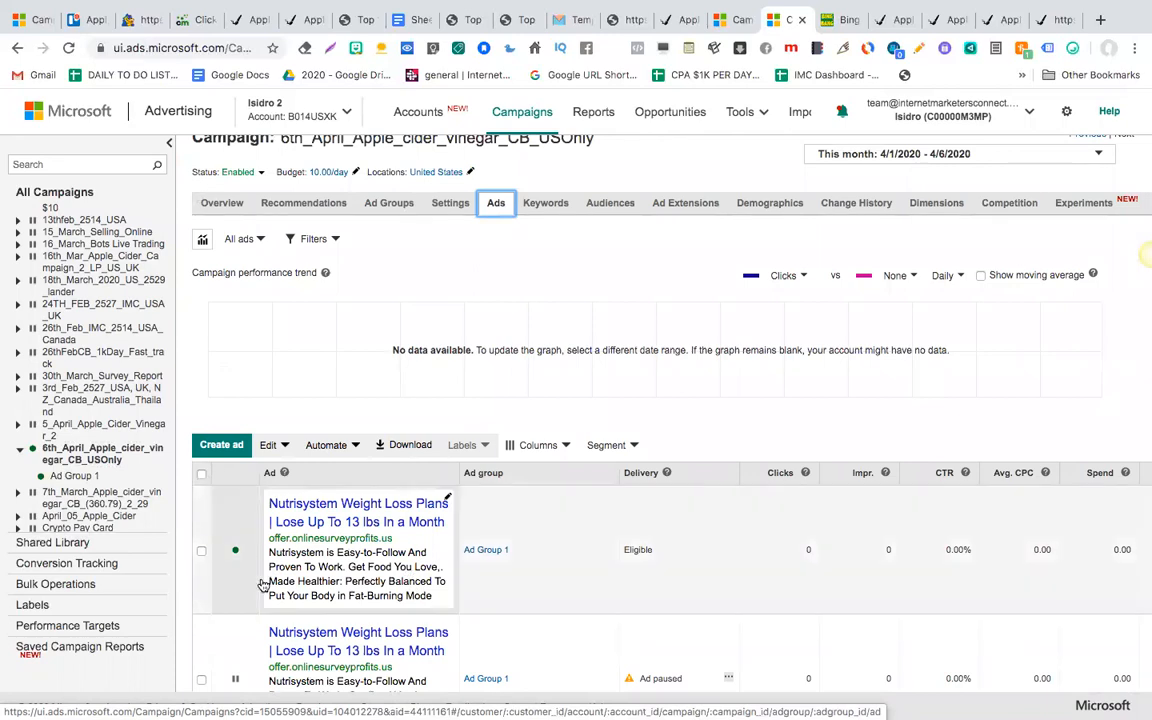
Enable the four paused ads: the second Nutrisystem ad, FDA-Approved Weight-Loss Drug, Weight Lose Programs and 10 Best Weight Loss Programs.
scroll(265, 584, down, 3)
click(247, 425)
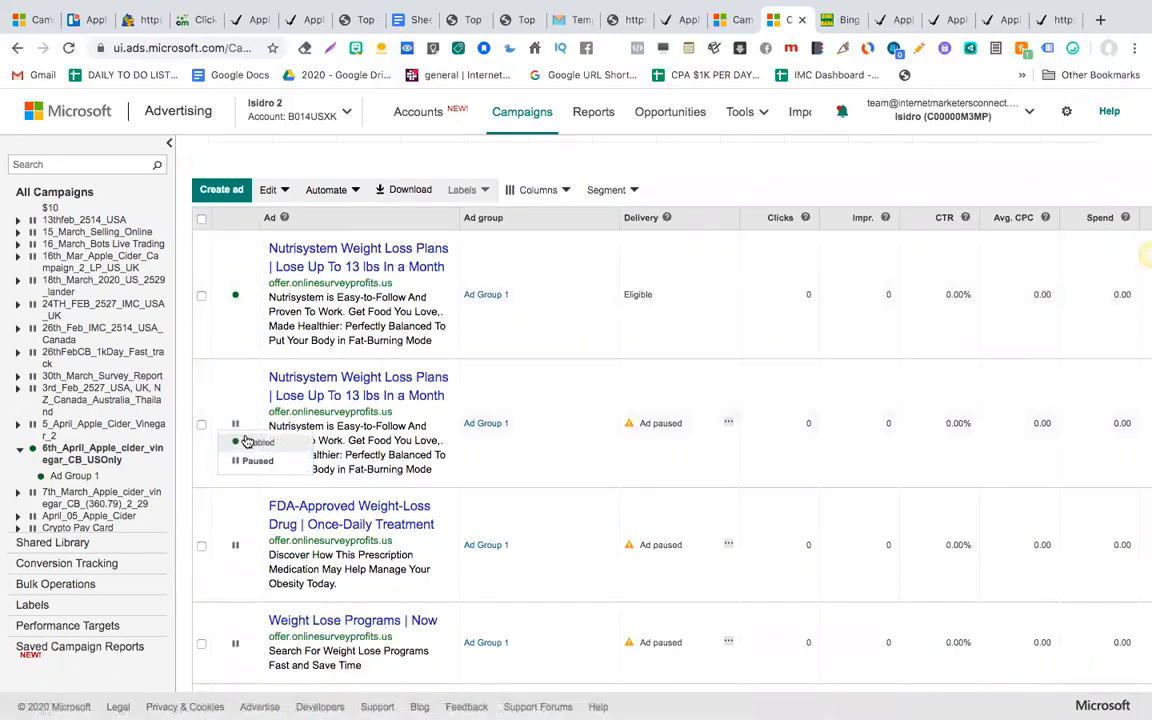
click(245, 442)
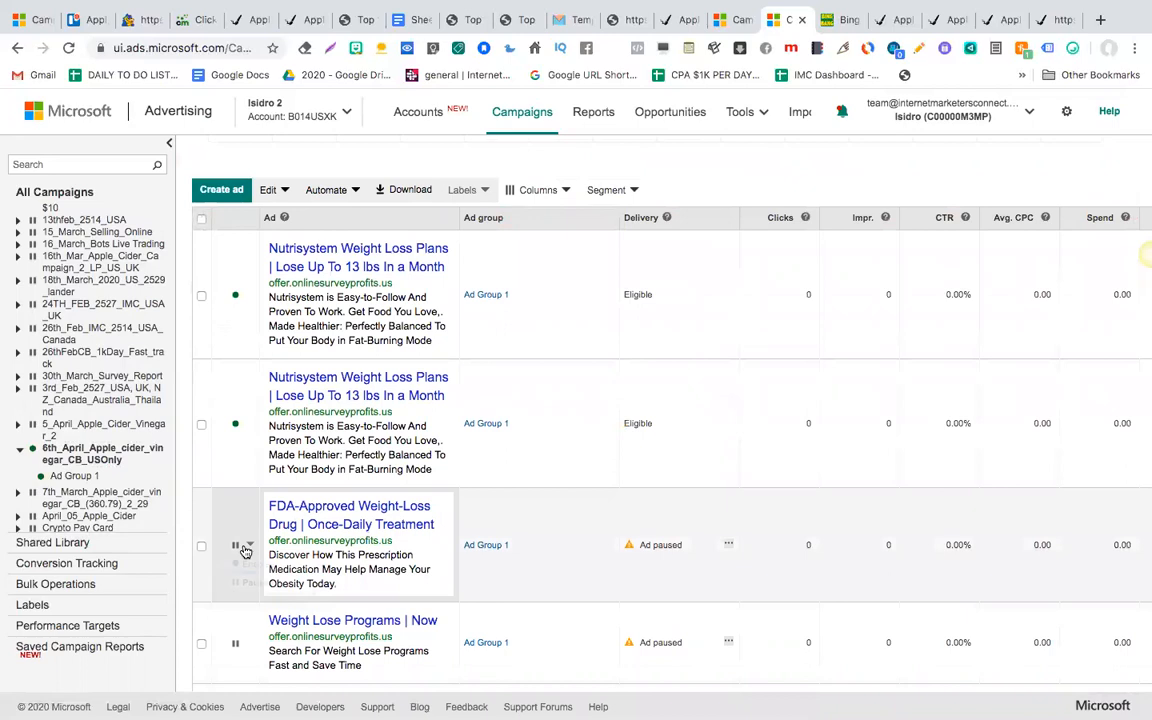
click(245, 563)
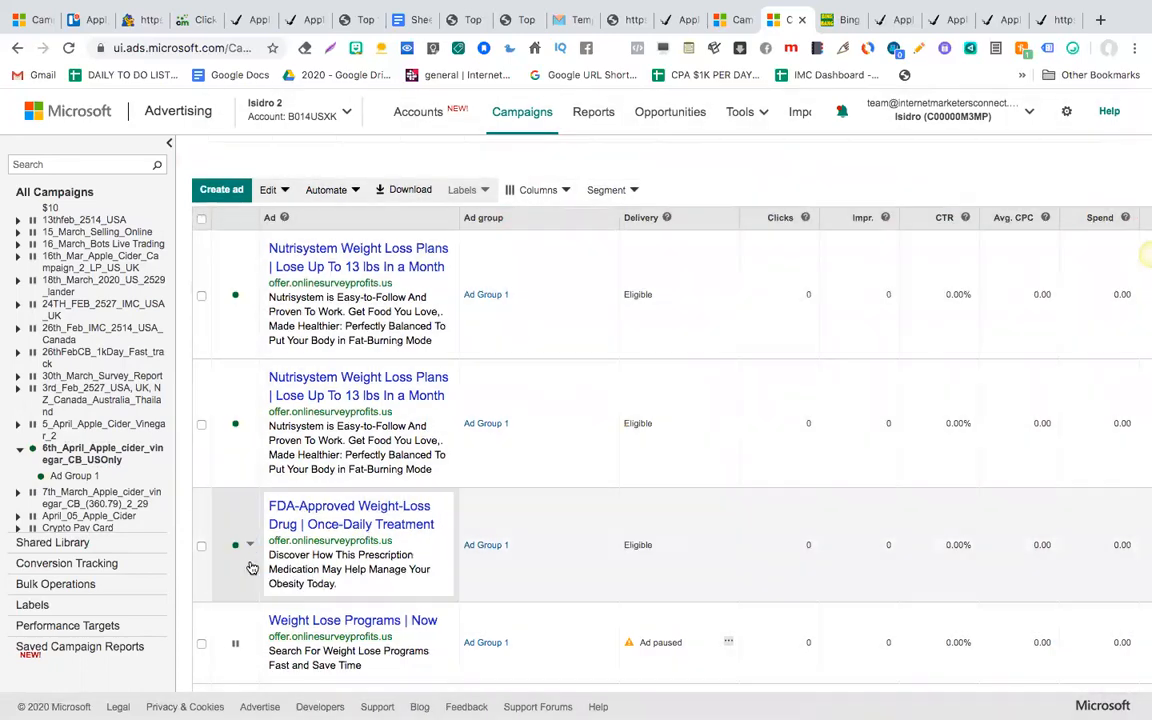
scroll(252, 568, down, 2)
click(246, 510)
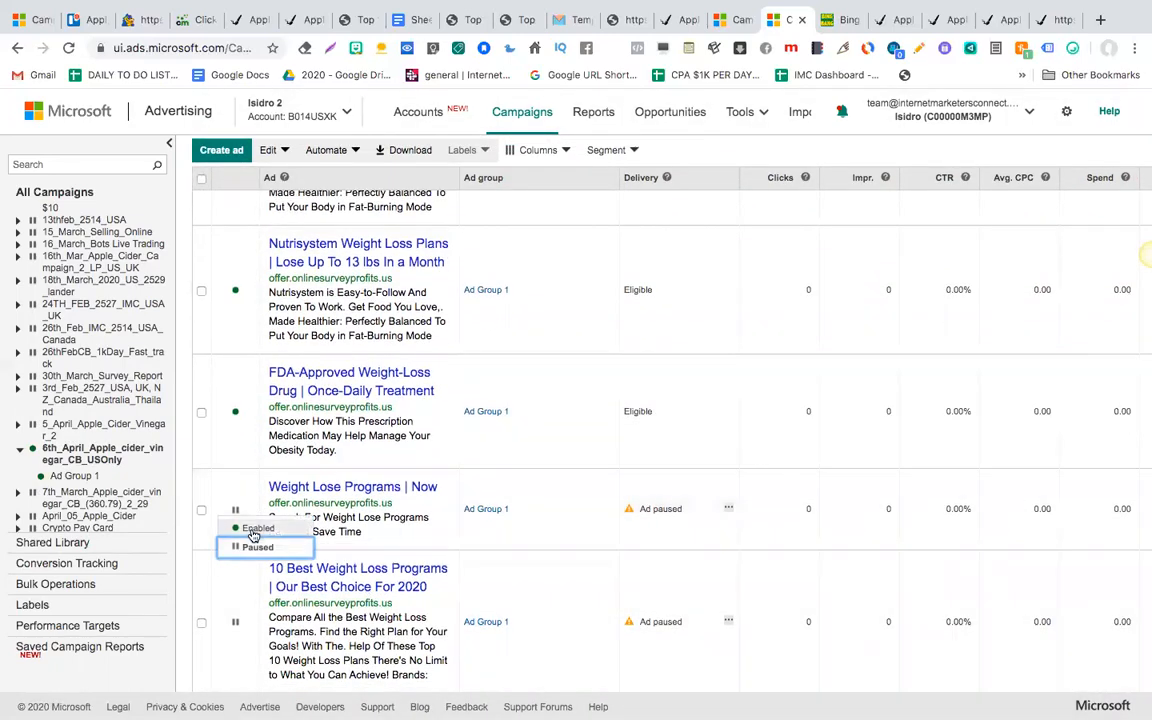
click(254, 530)
scroll(243, 560, down, 2)
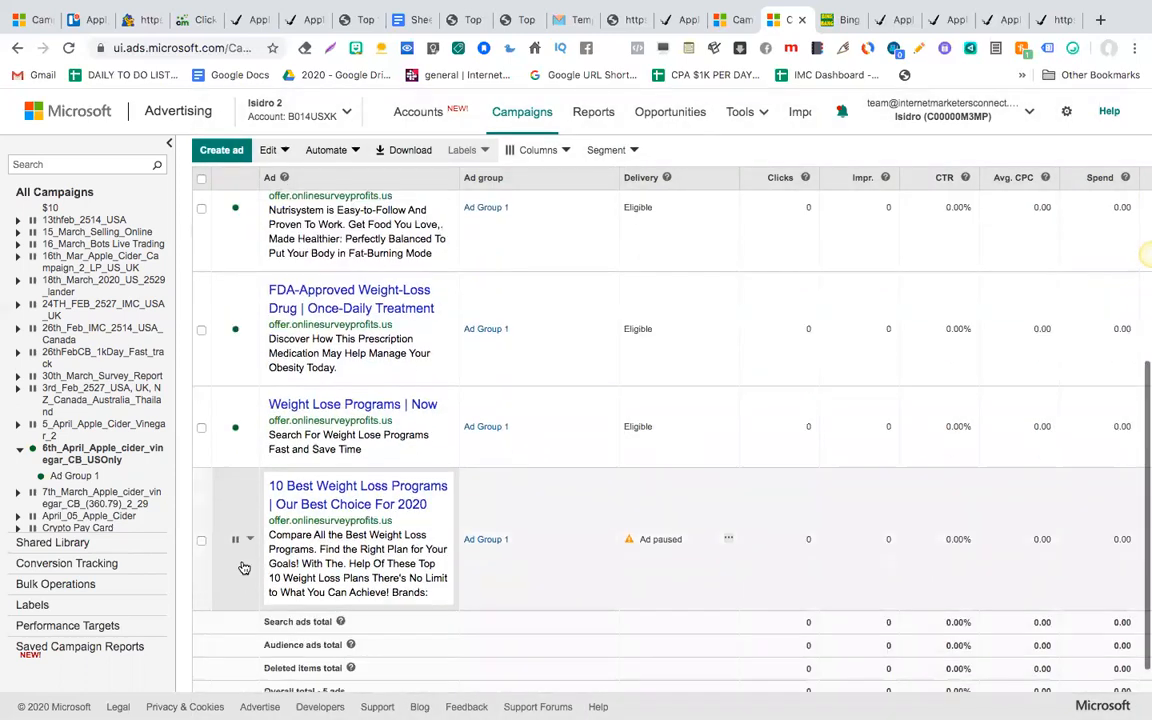
click(236, 510)
click(256, 531)
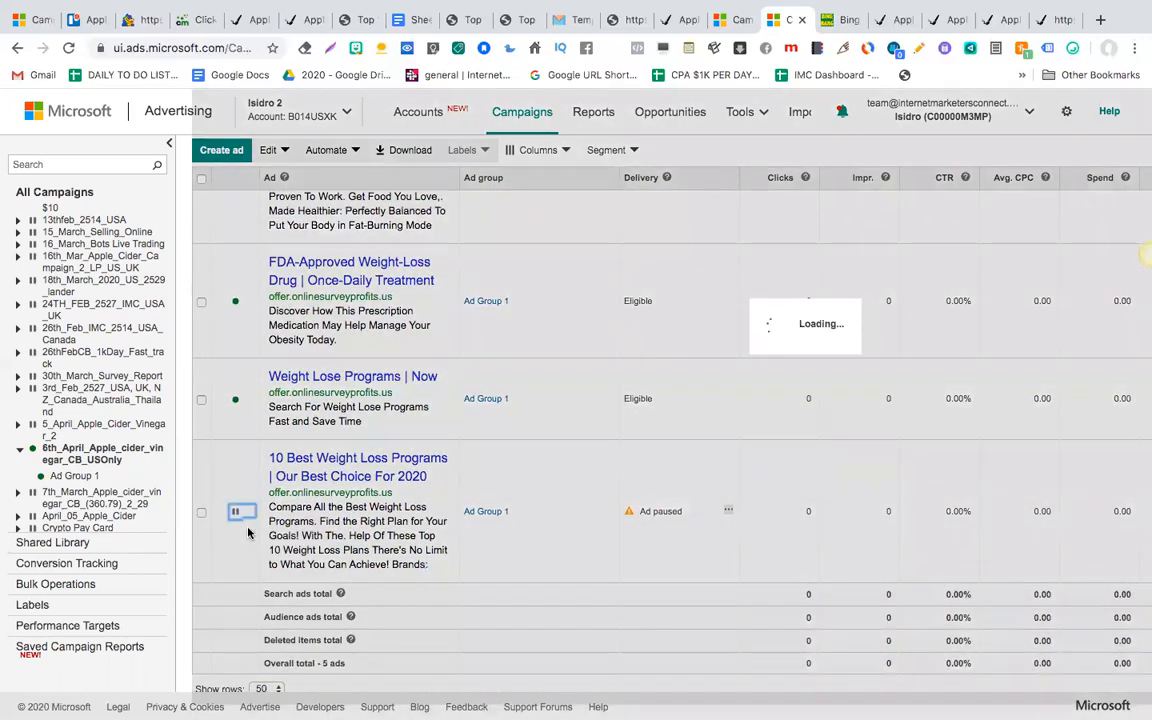
Enable all keywords across all pages of the 6th_April campaign and save the change.
scroll(349, 441, up, 10)
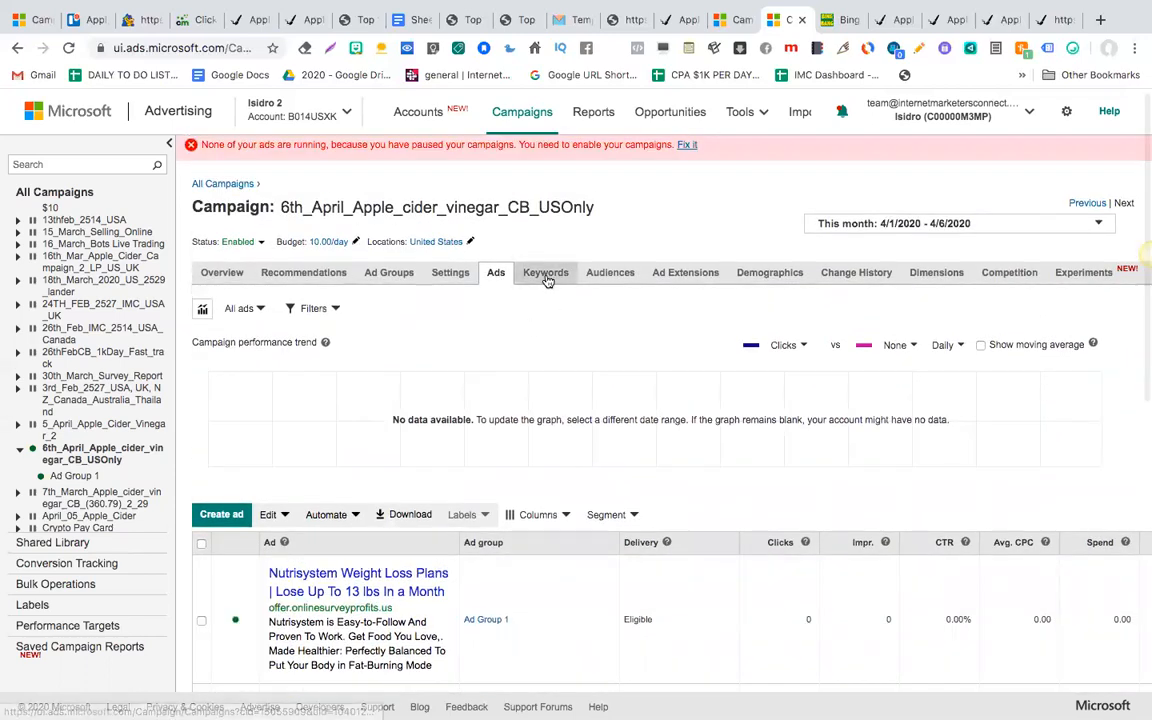
click(546, 279)
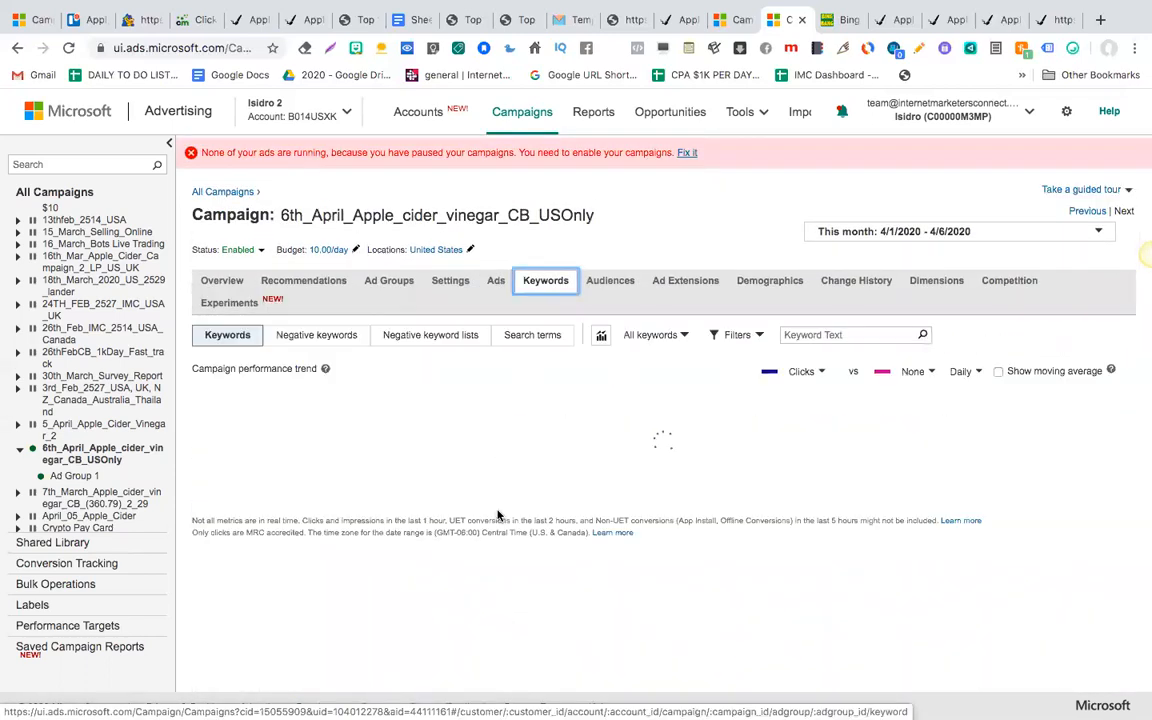
scroll(498, 514, down, 5)
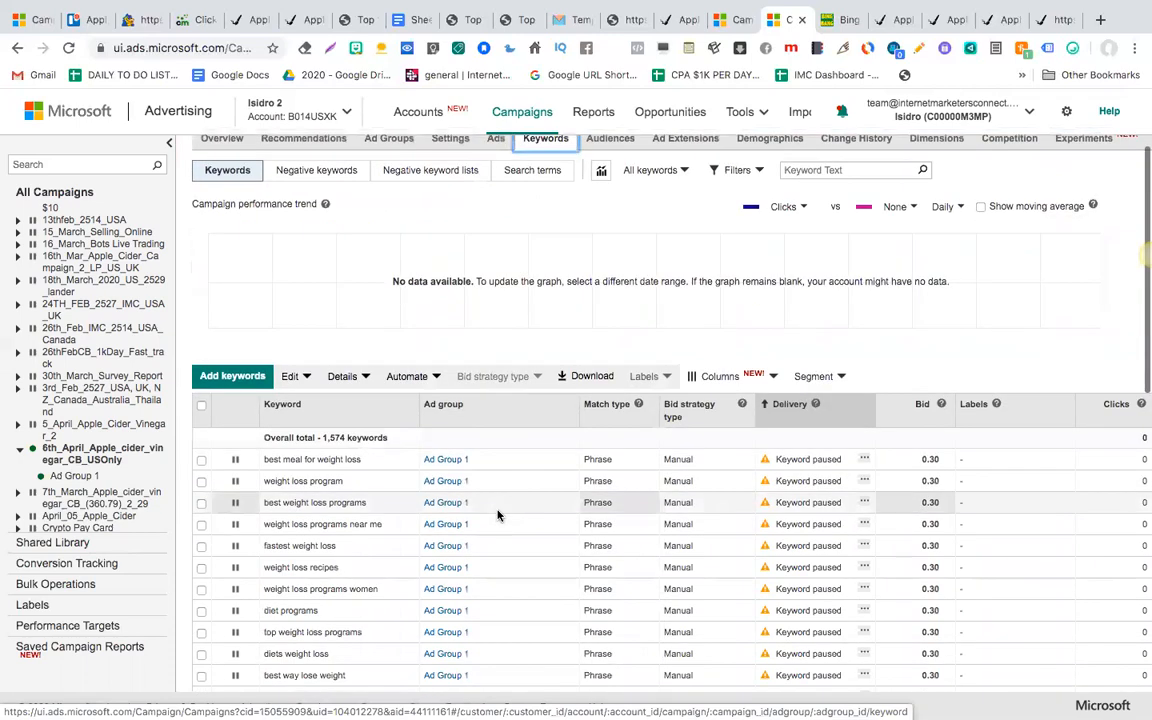
scroll(307, 376, up, 1)
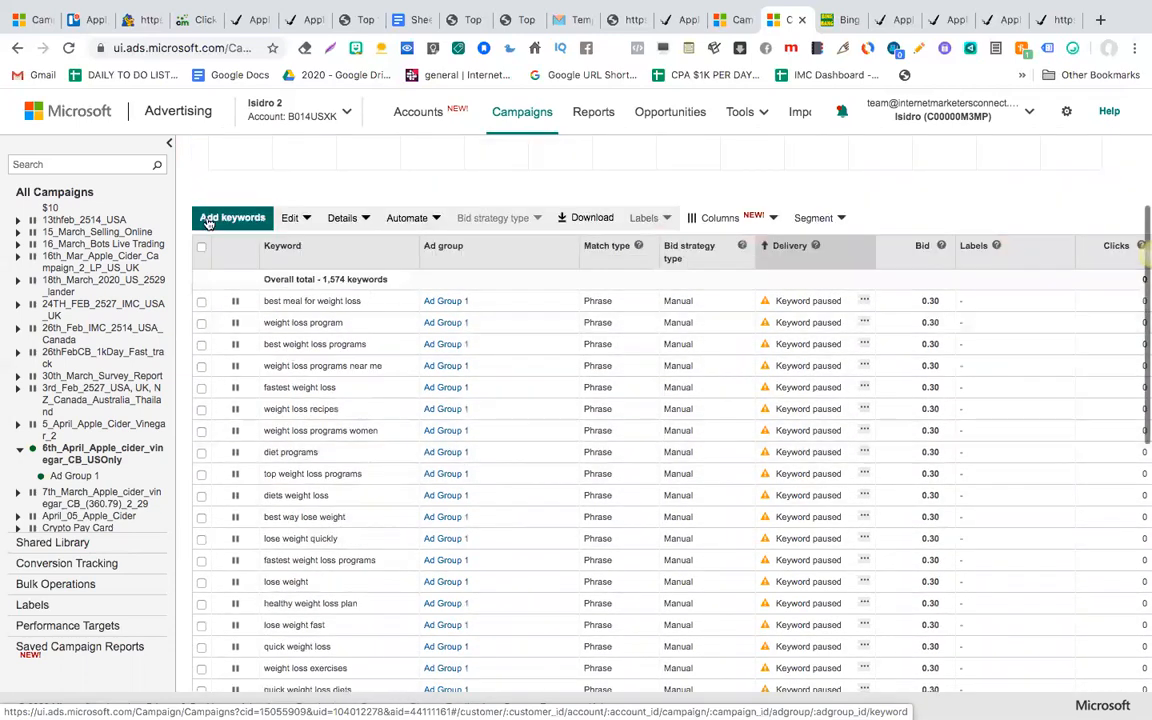
click(202, 248)
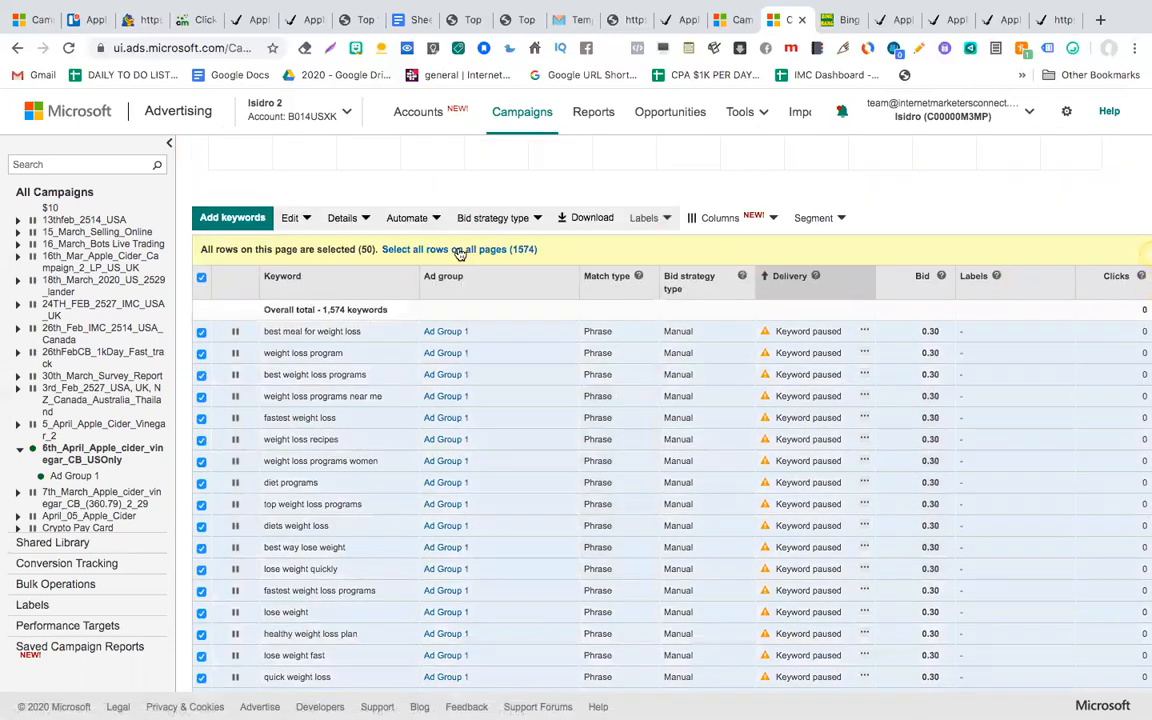
click(459, 250)
scroll(374, 311, up, 2)
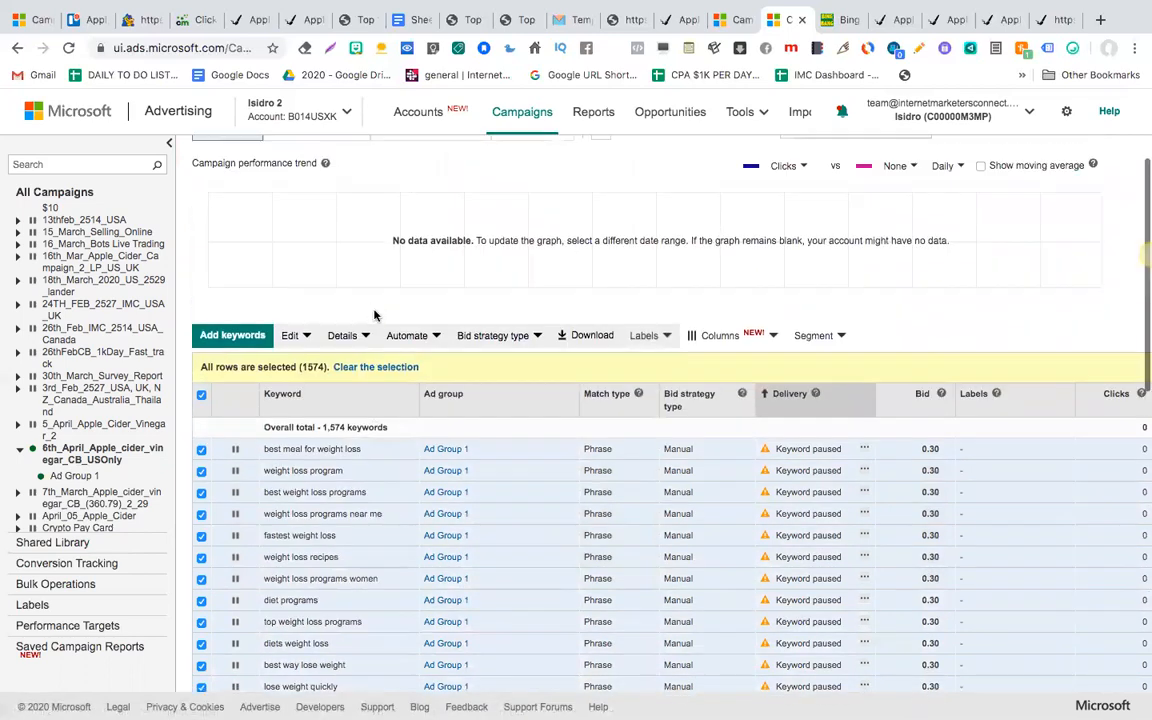
click(291, 347)
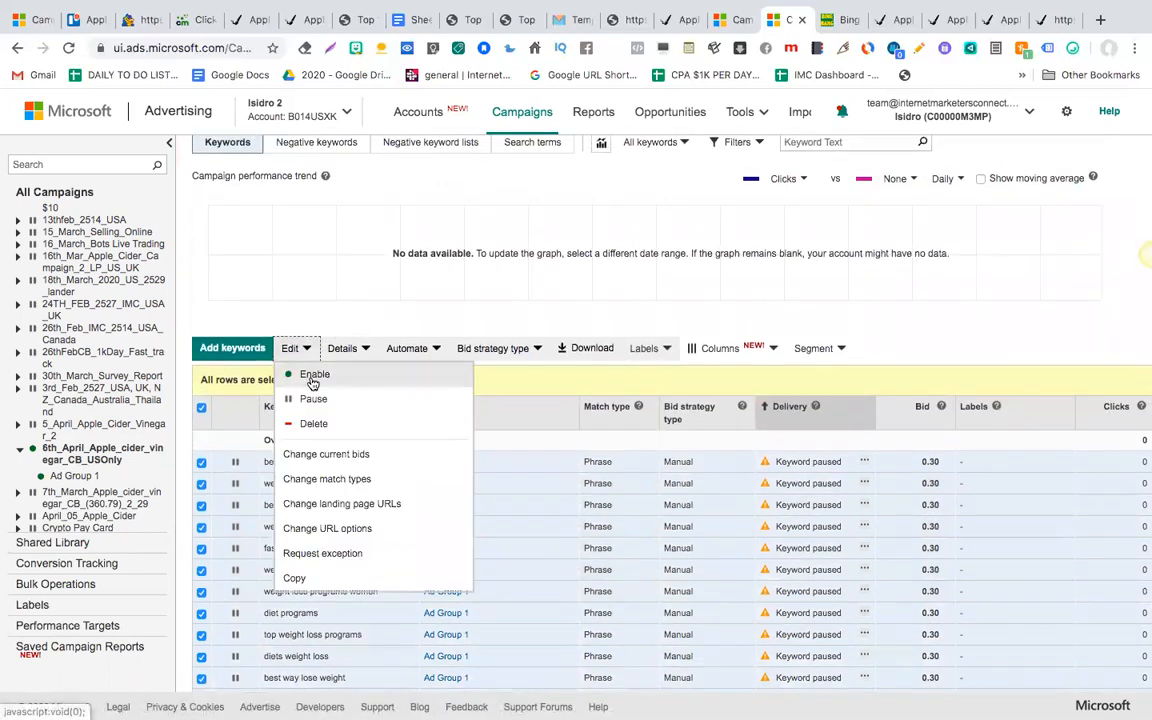
click(311, 377)
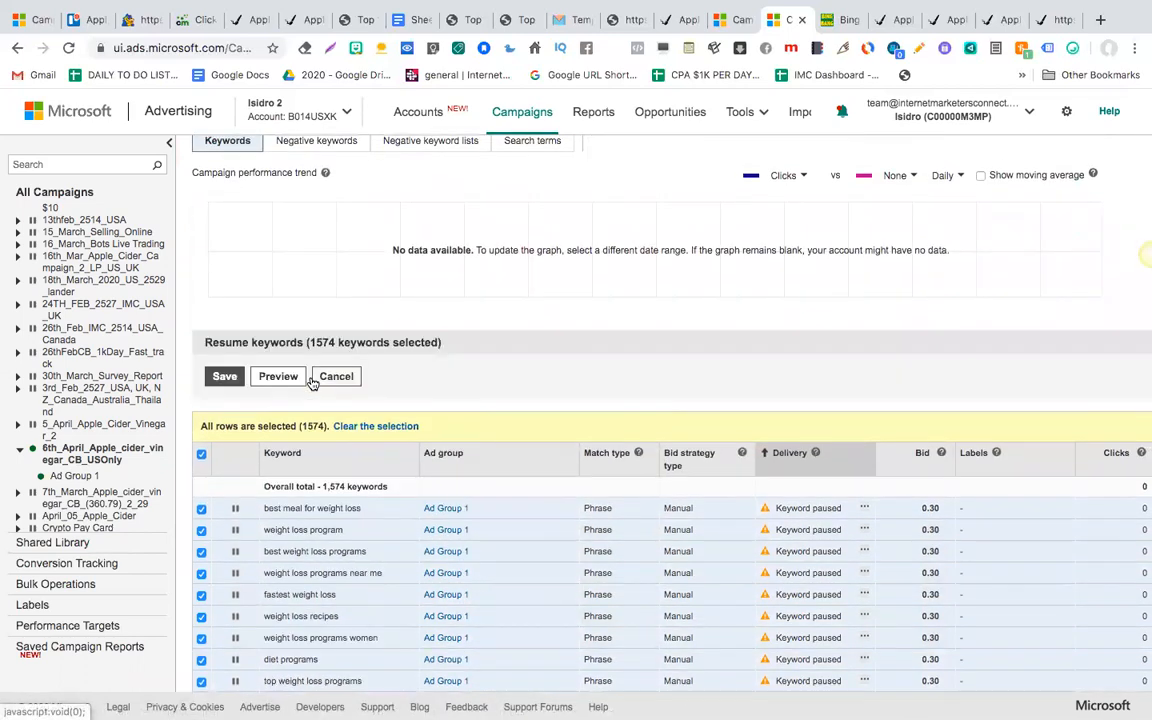
click(225, 377)
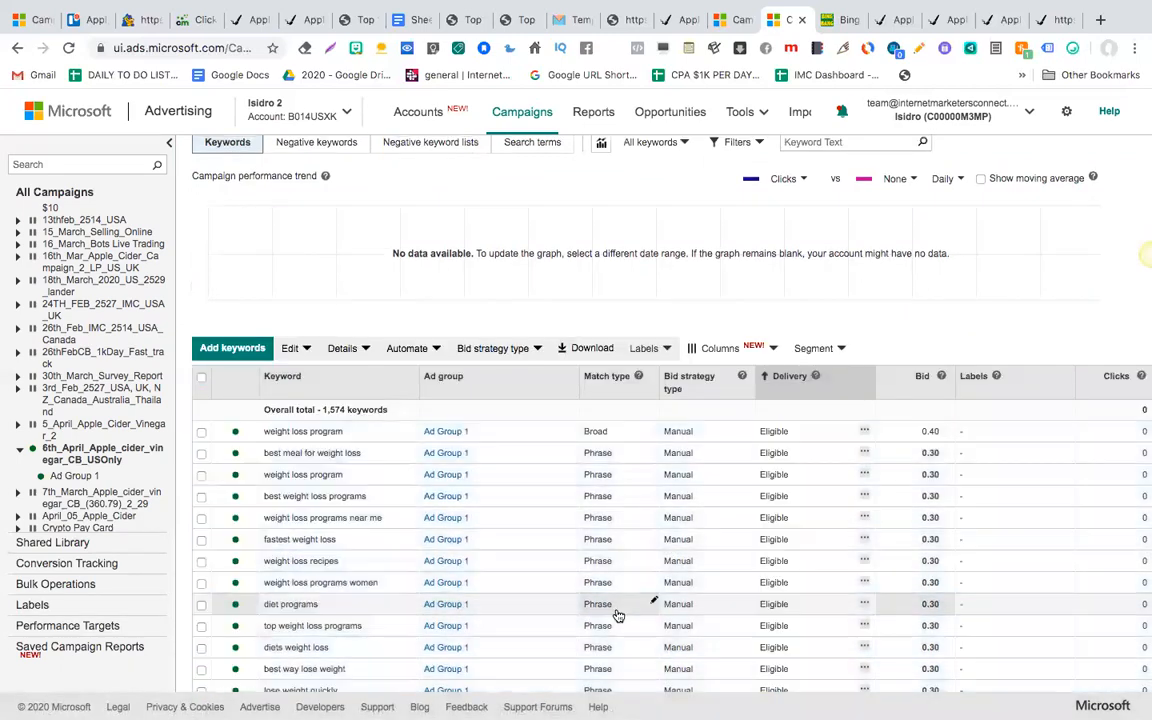
Check the delivery status of the campaign's keywords and view the overview of the 6th_April campaign.
scroll(618, 616, down, 15)
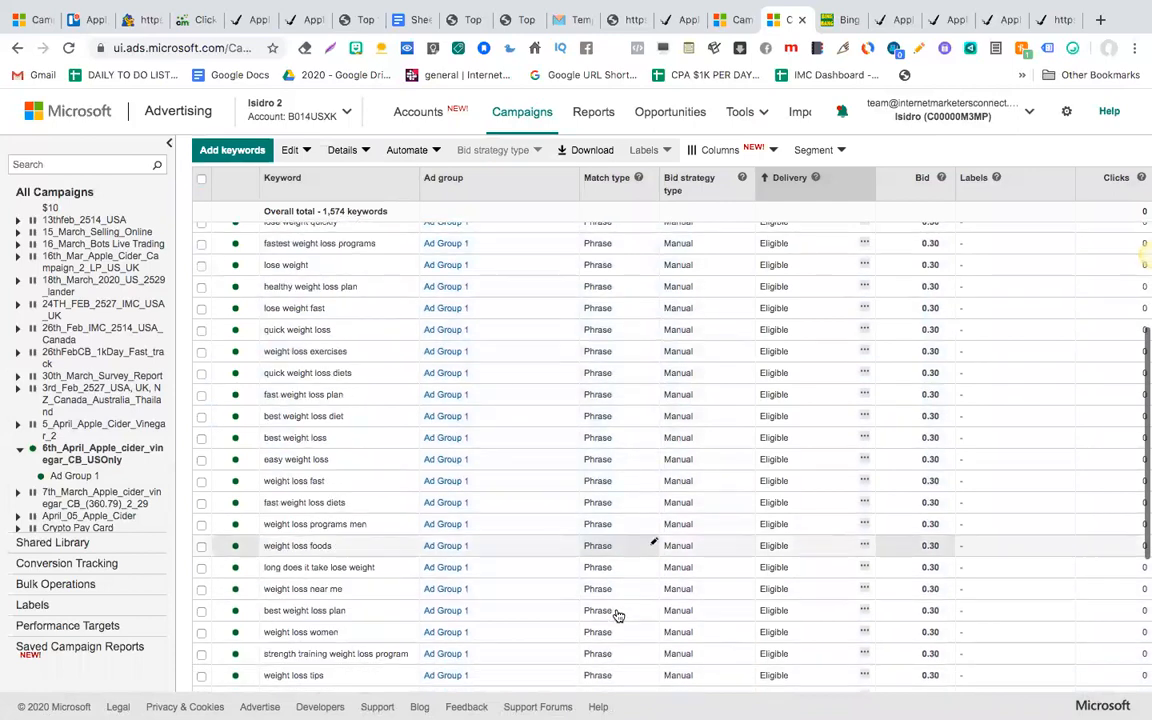
scroll(618, 616, down, 5)
scroll(617, 613, up, 15)
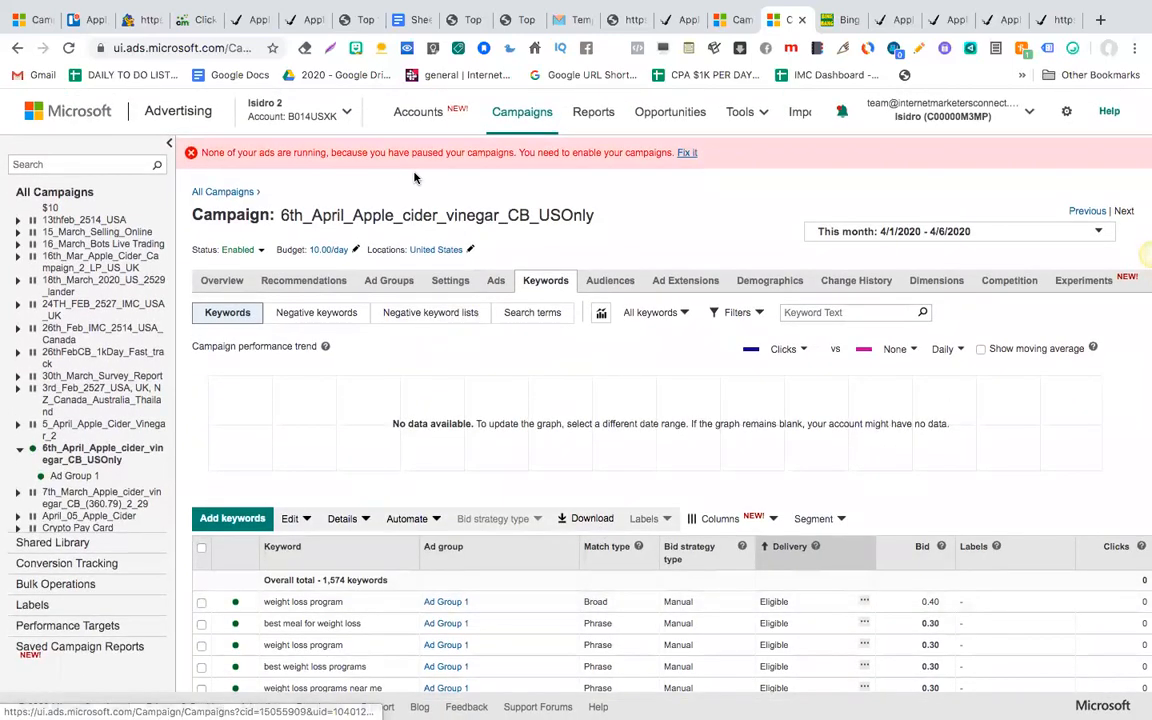
click(226, 282)
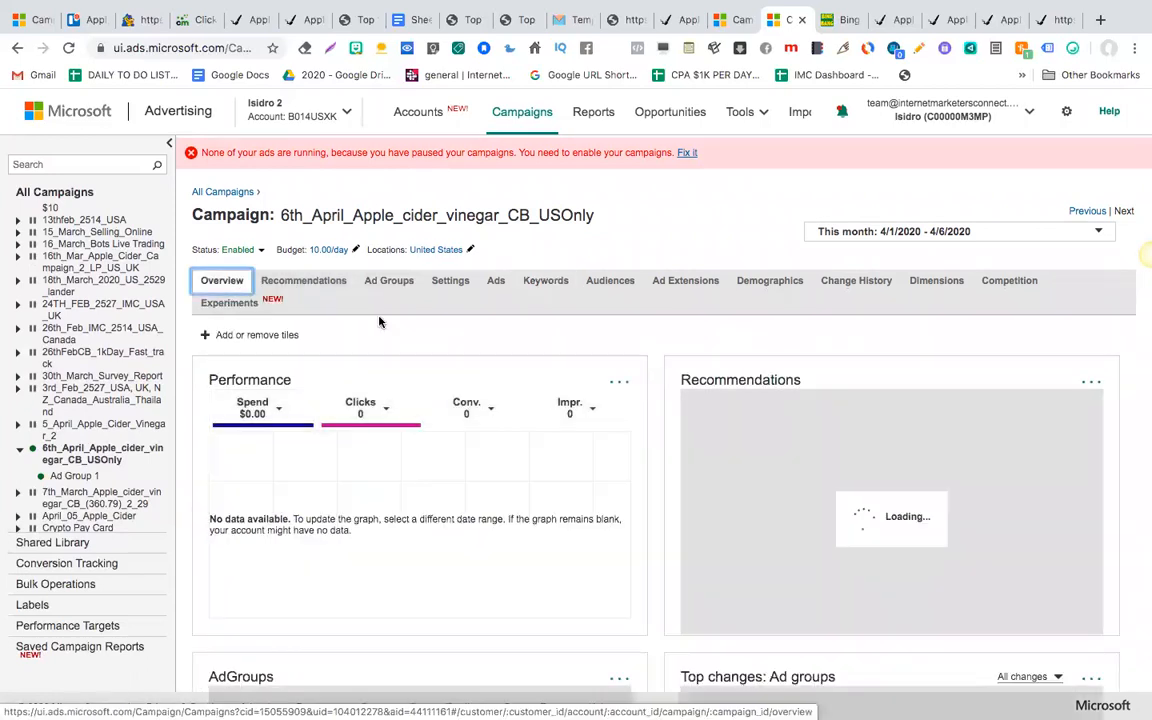
scroll(423, 425, down, 3)
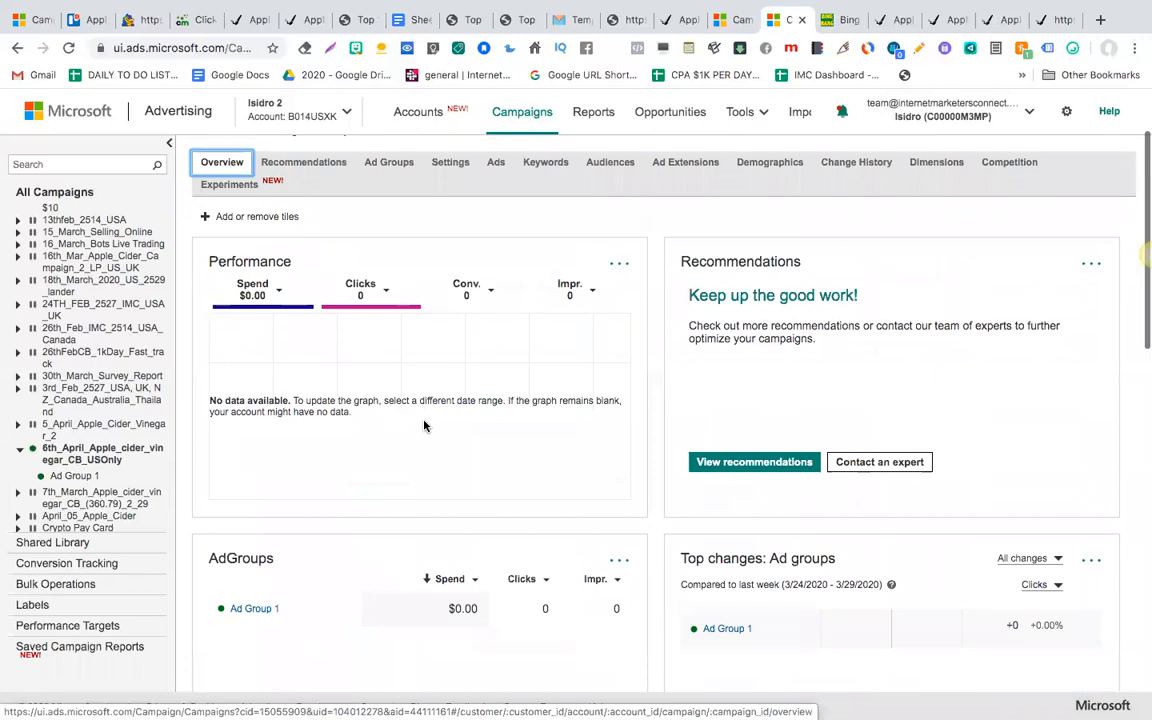
click(80, 455)
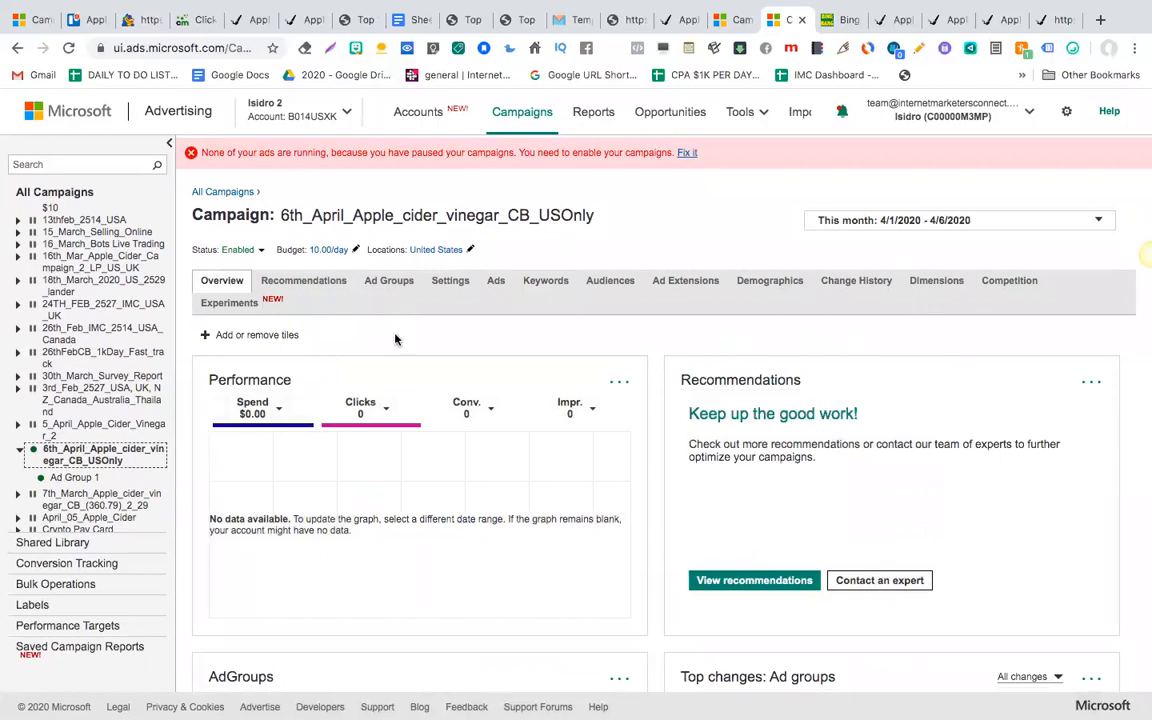
Review the delivery status of the ad group, ads and keywords in the 6th_April_Apple_cider_vinegar_CB_USOnly campaign.
scroll(398, 414, down, 5)
scroll(398, 414, up, 5)
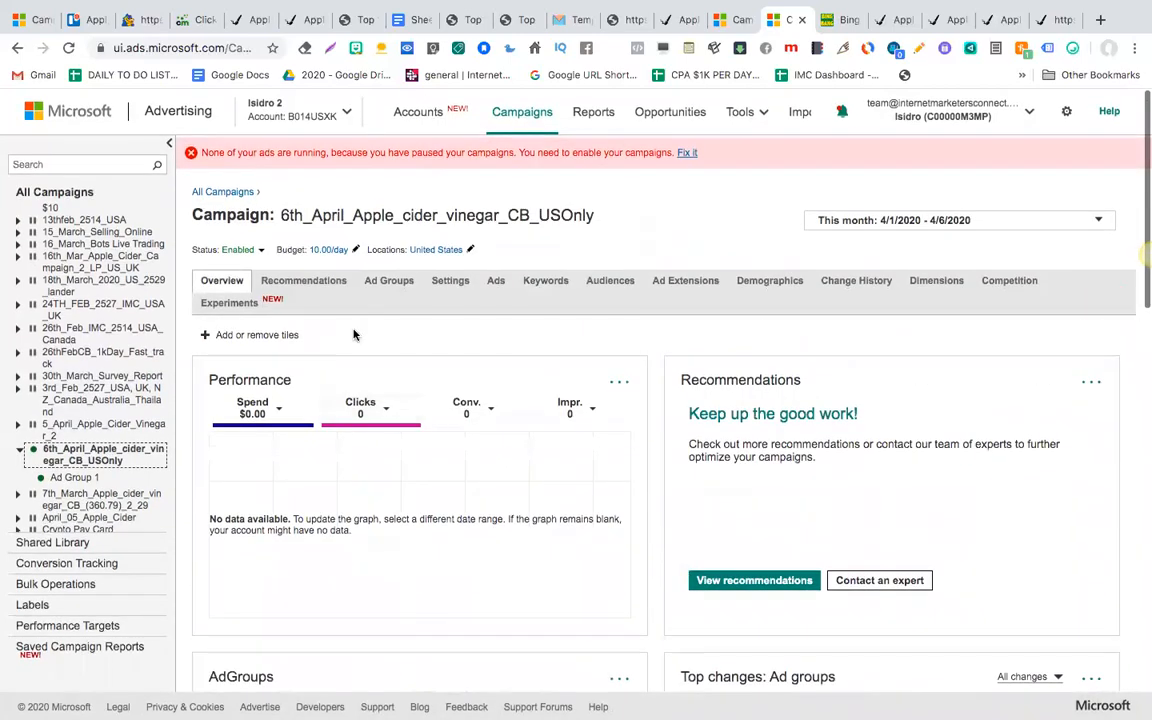
click(386, 285)
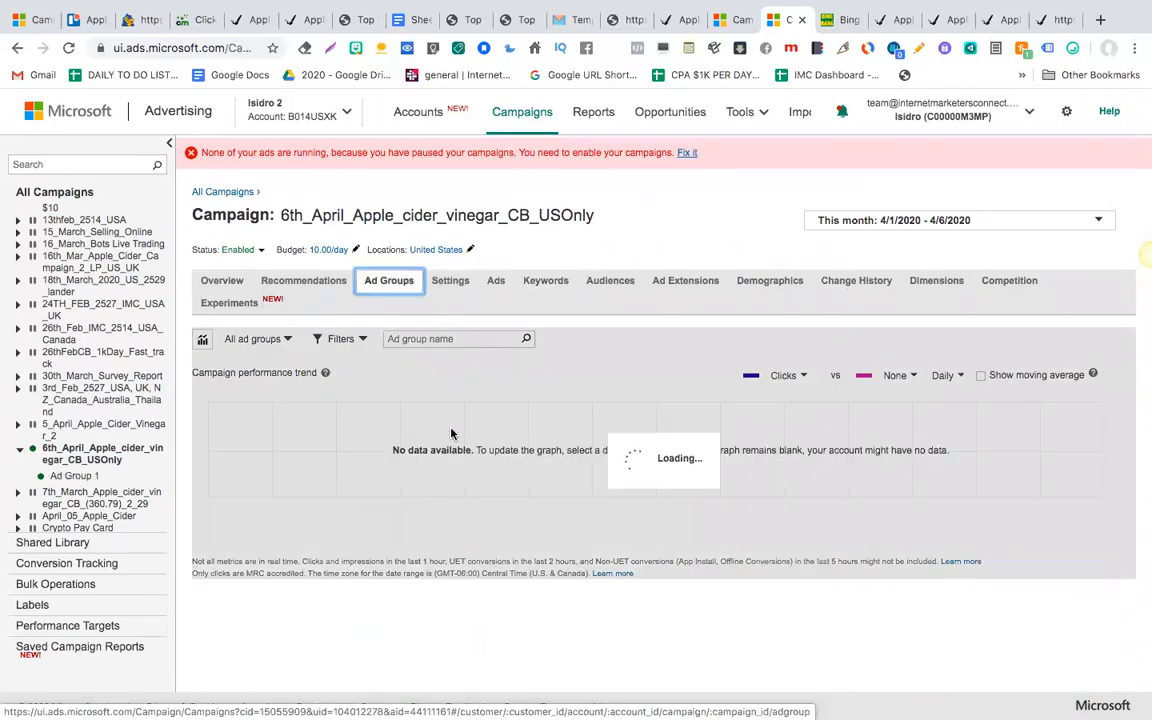
scroll(448, 535, down, 1)
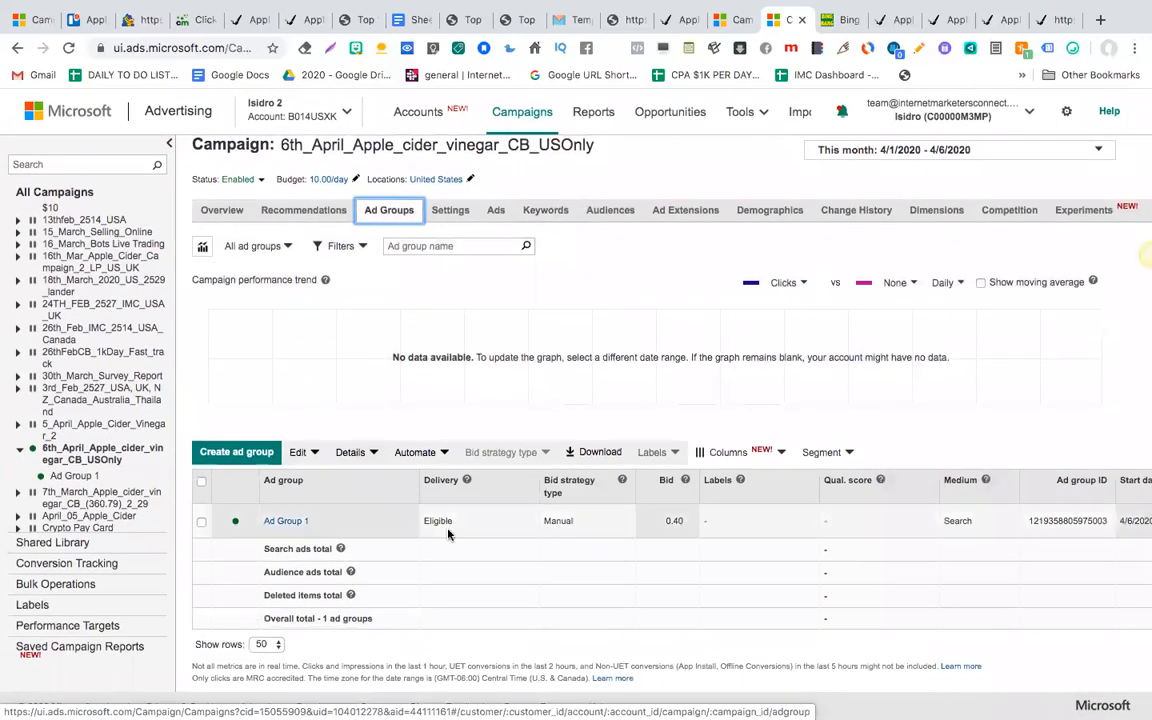
click(493, 218)
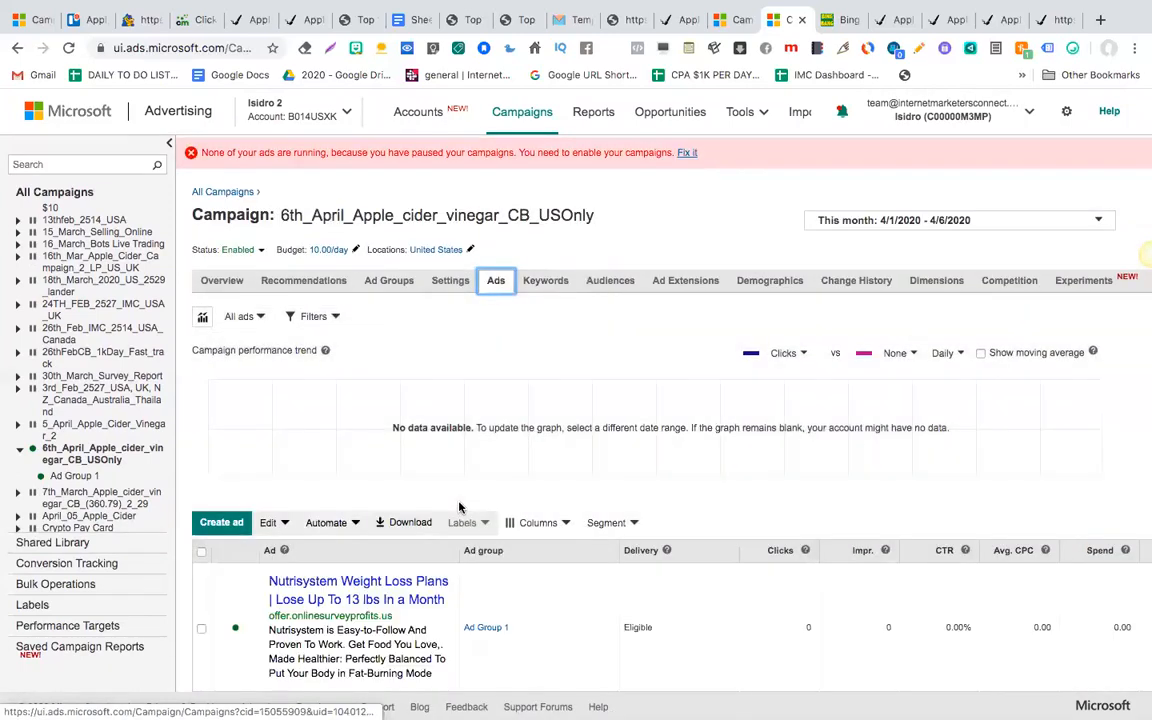
scroll(459, 508, down, 3)
scroll(591, 527, down, 5)
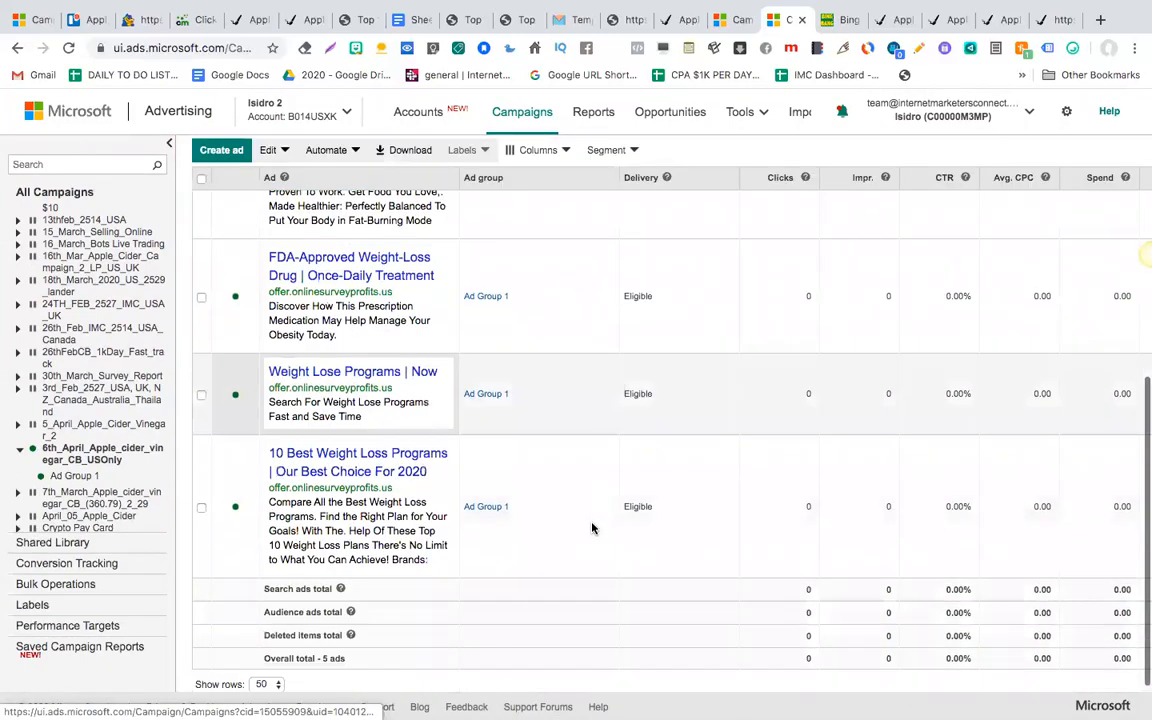
scroll(591, 527, up, 8)
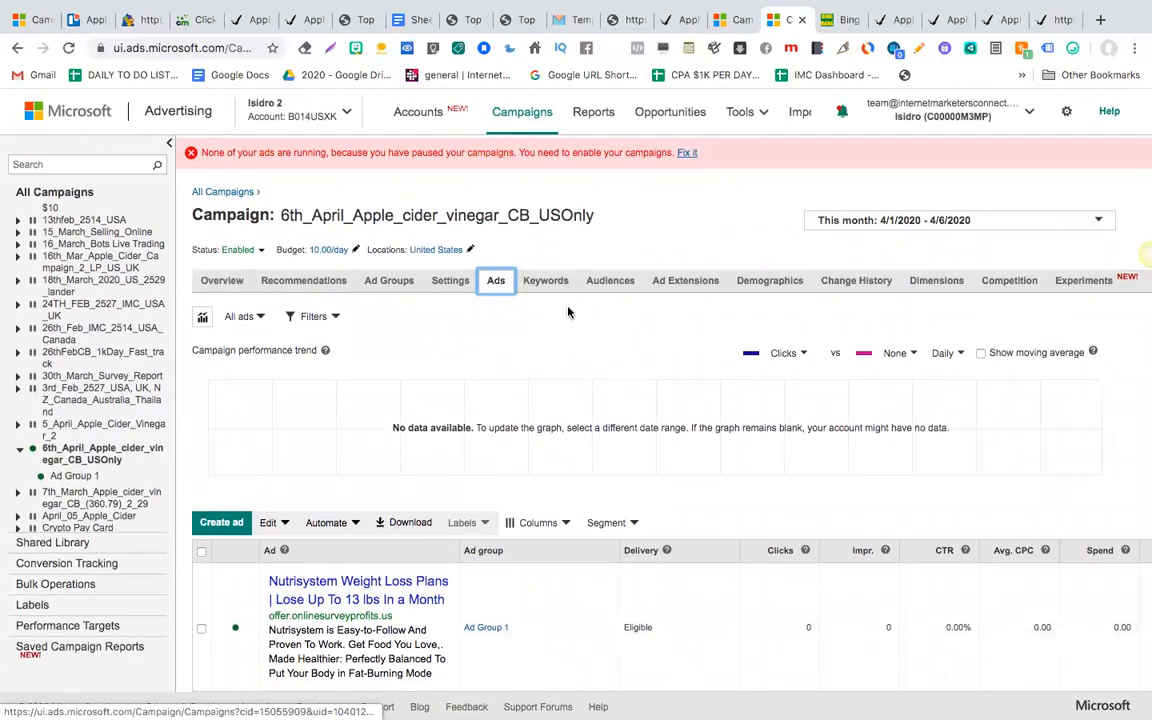
click(556, 290)
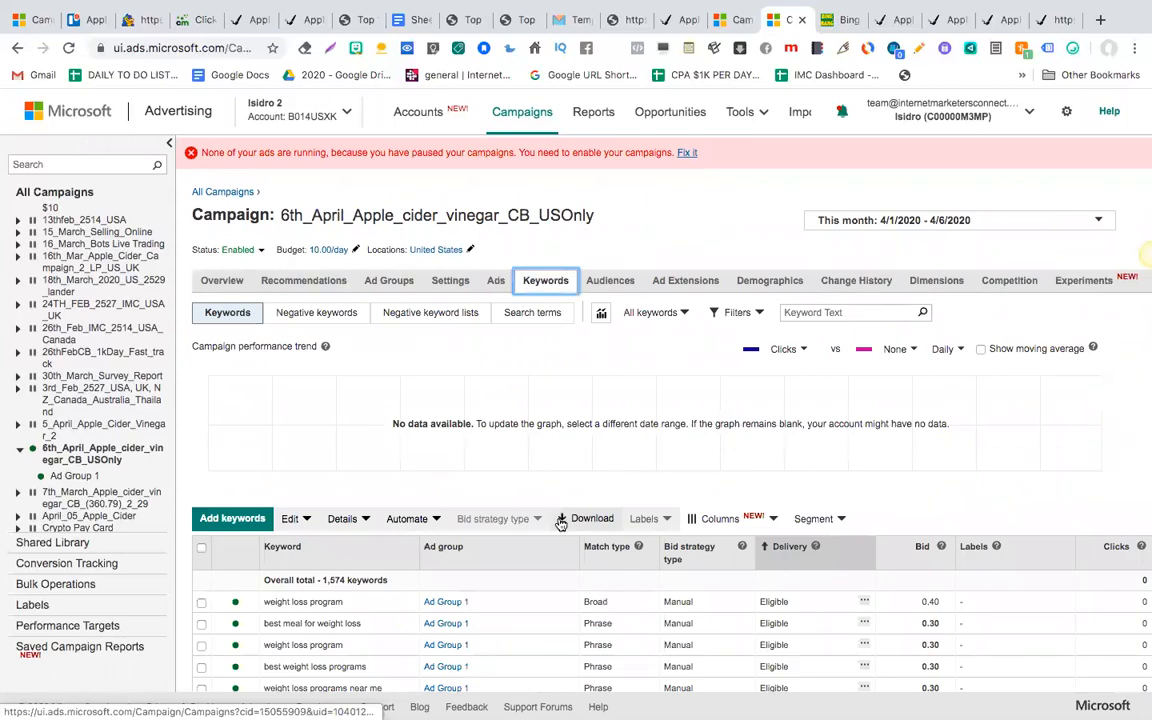
scroll(558, 522, down, 3)
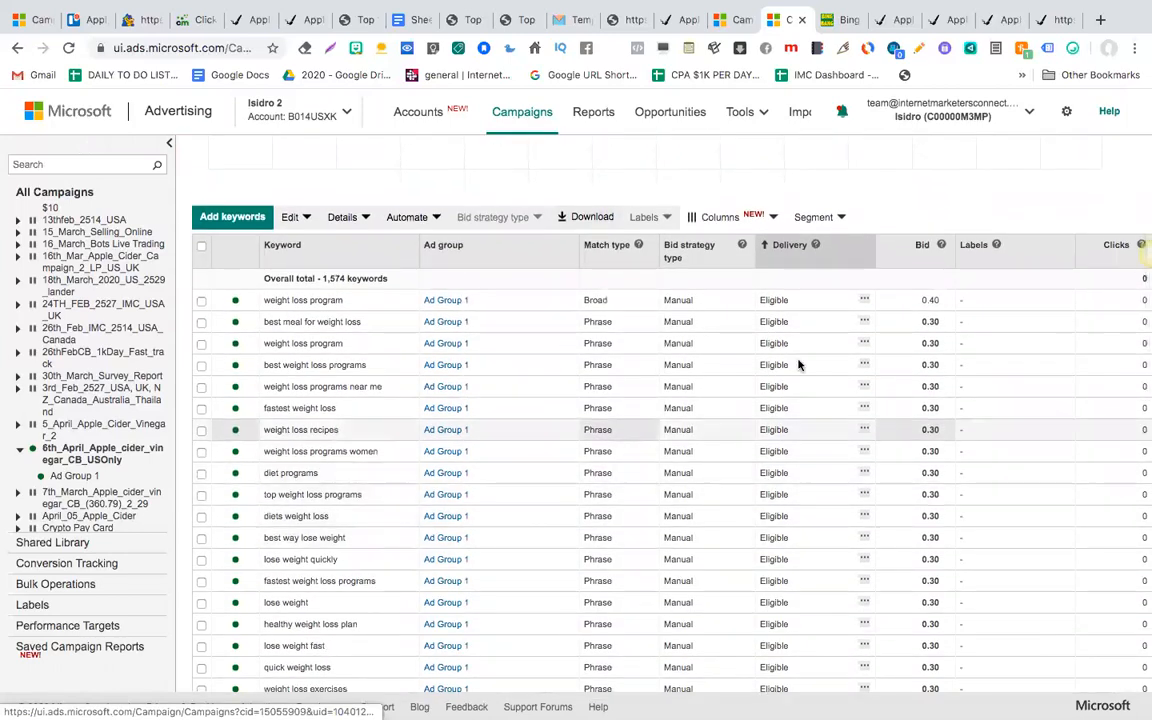
scroll(800, 514, down, 15)
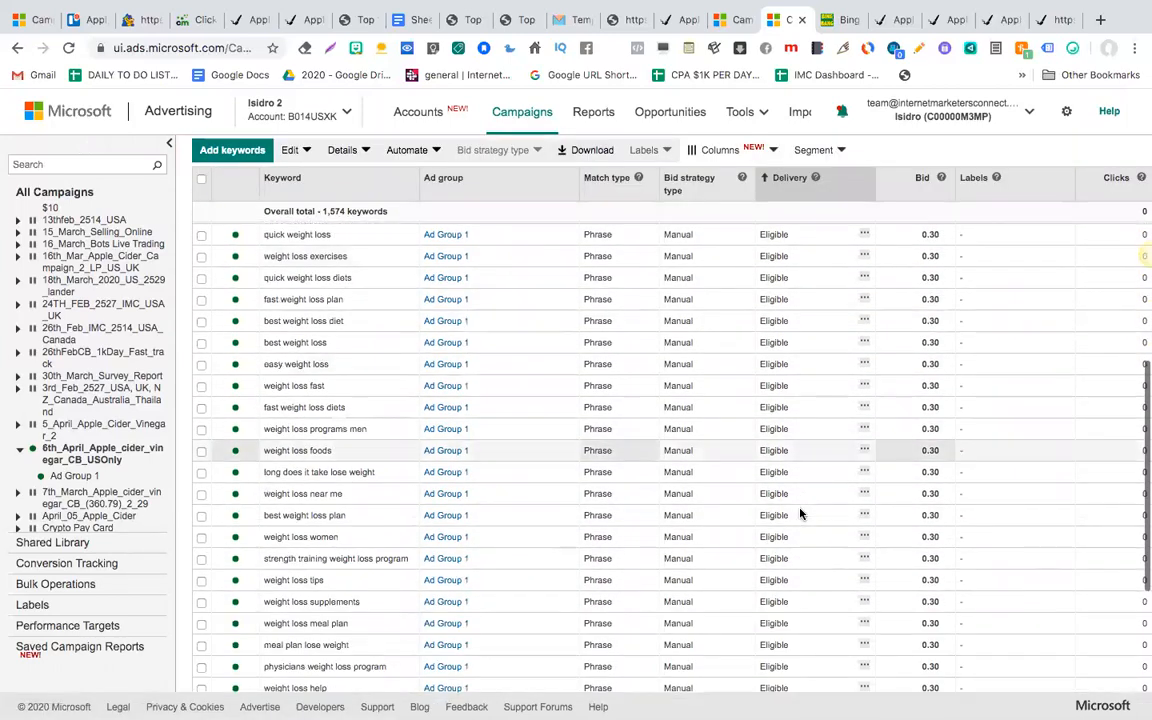
scroll(800, 514, up, 15)
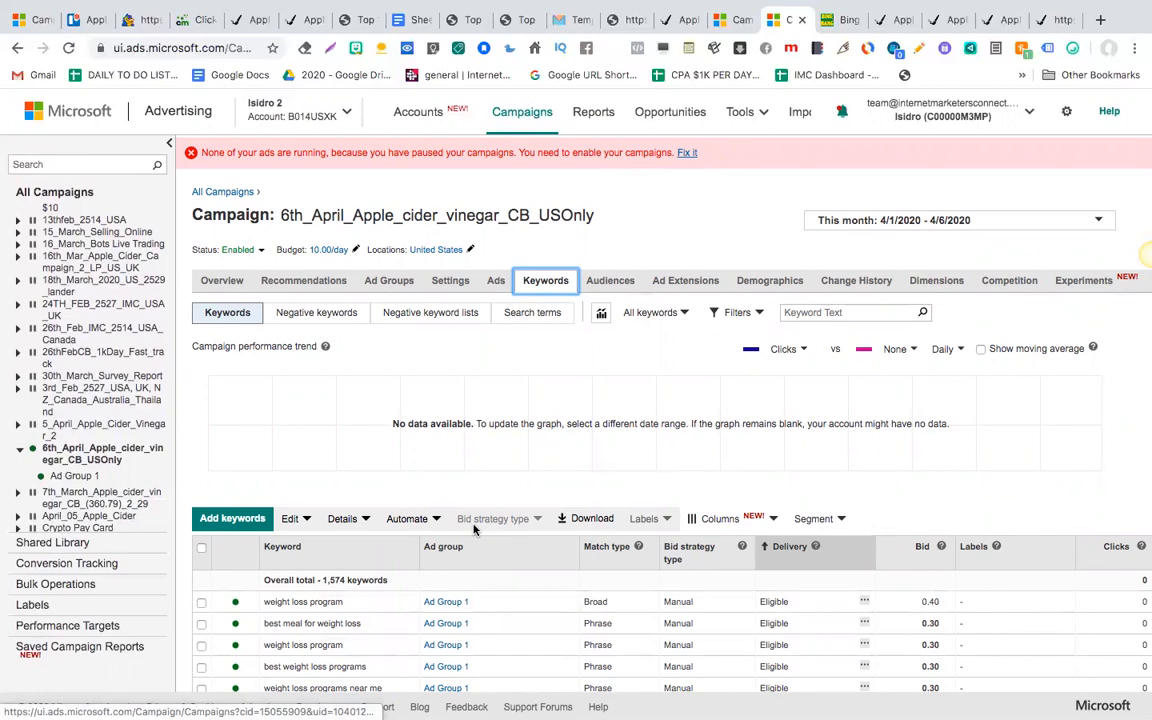
Examine the campaign's settings: budget, bid strategy, language, ad schedule, exclusions, and location and device targets.
click(449, 283)
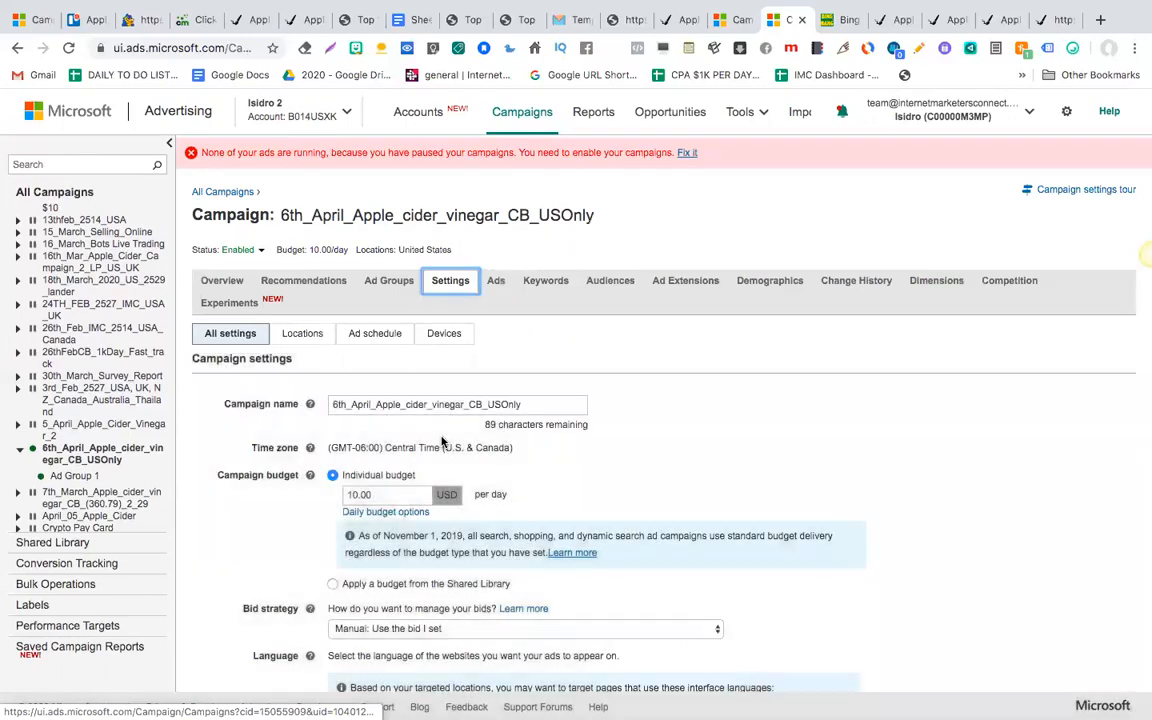
scroll(442, 441, down, 1)
click(447, 181)
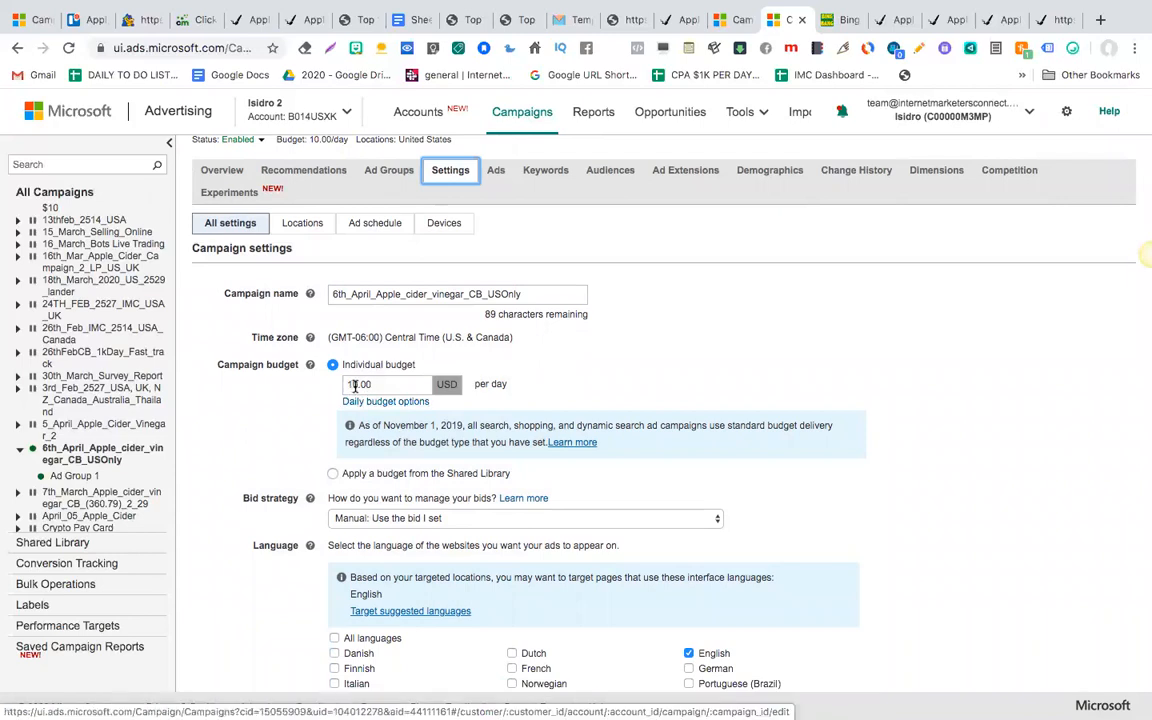
scroll(360, 474, down, 3)
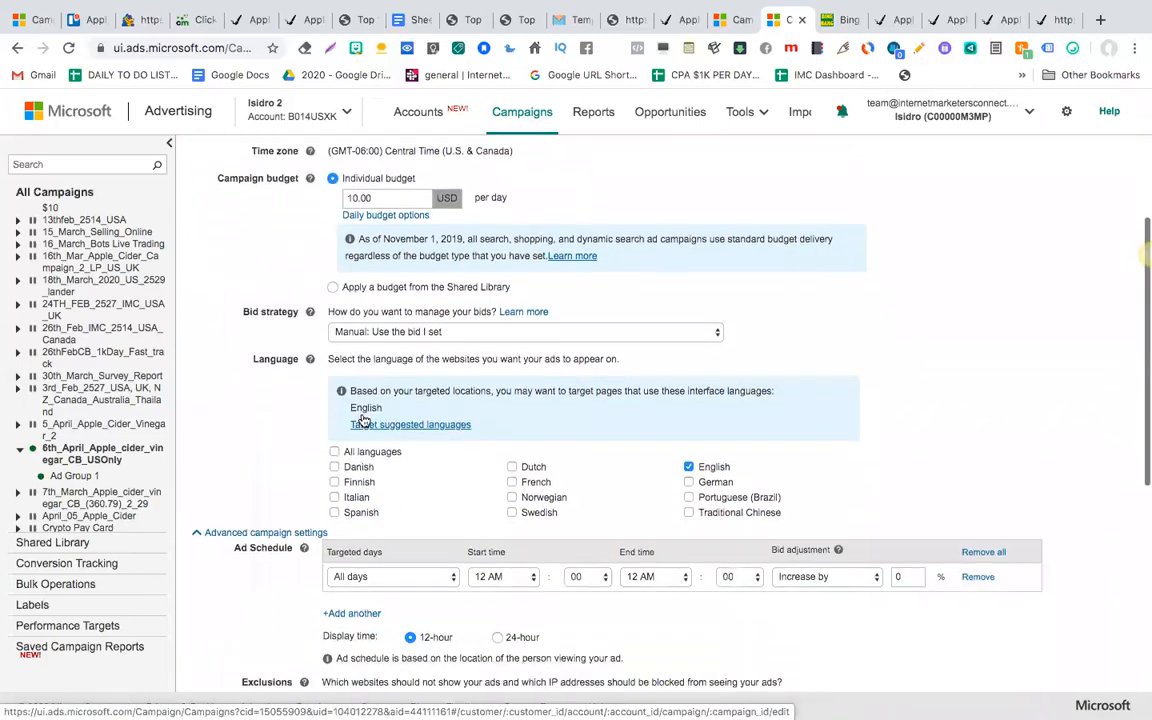
scroll(385, 300, up, 2)
scroll(385, 350, down, 3)
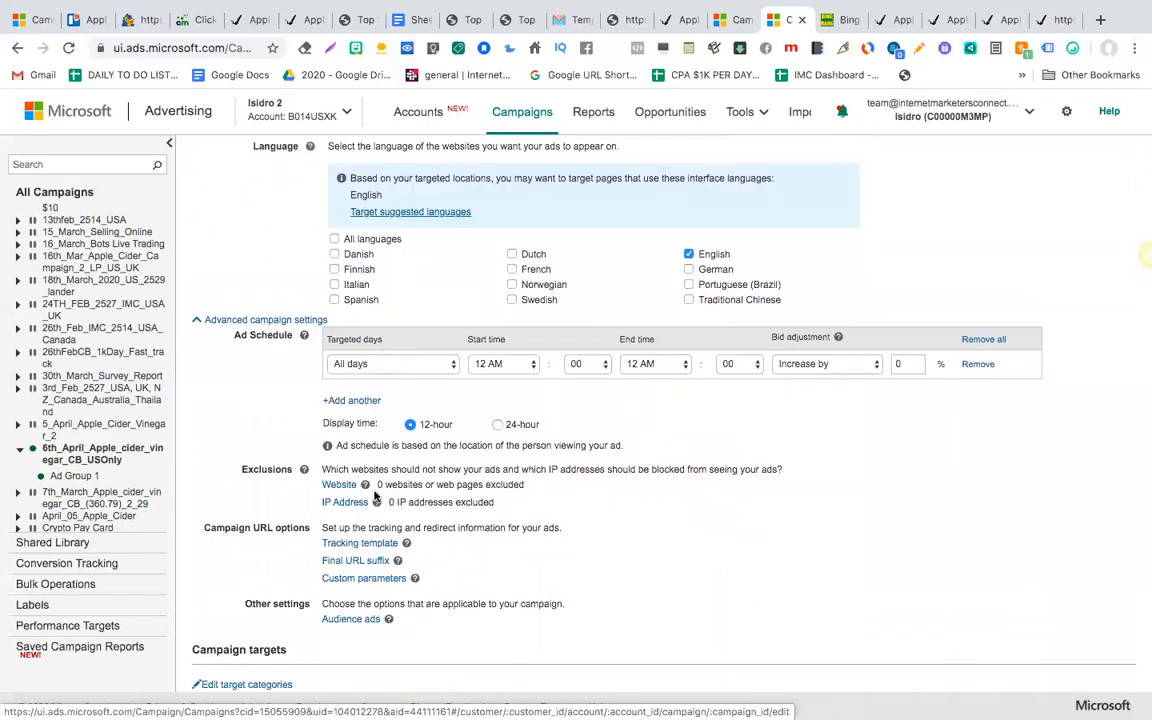
scroll(340, 445, down, 1)
scroll(370, 507, down, 2)
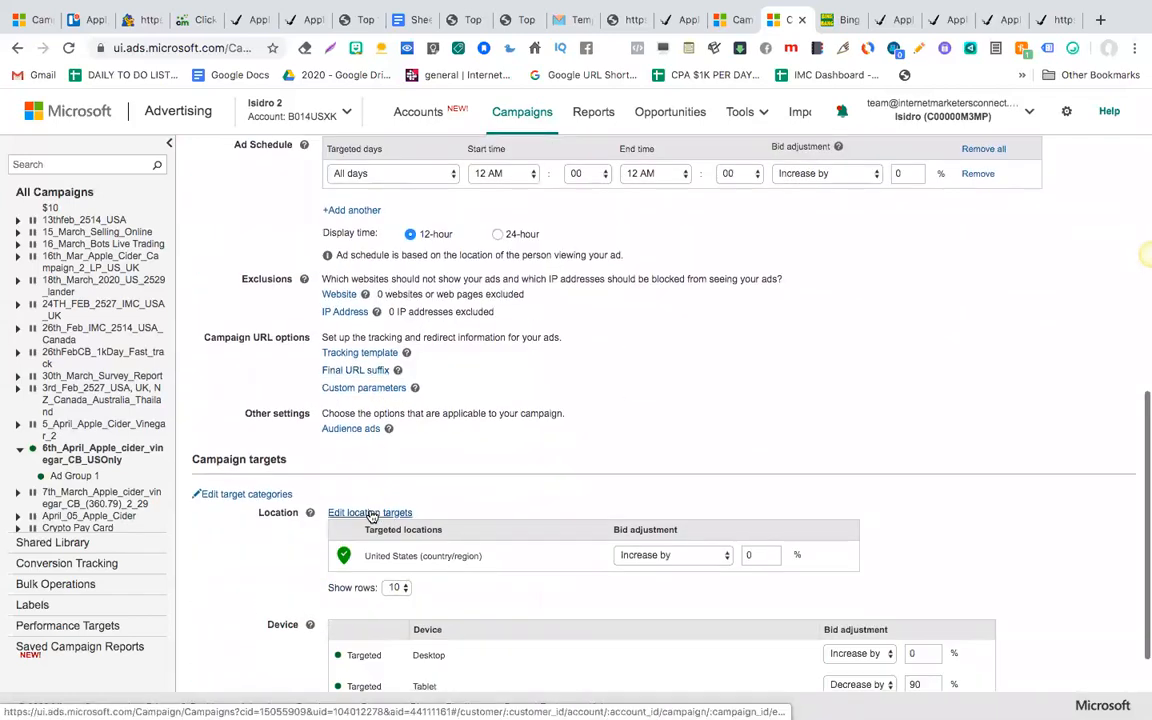
scroll(332, 518, down, 2)
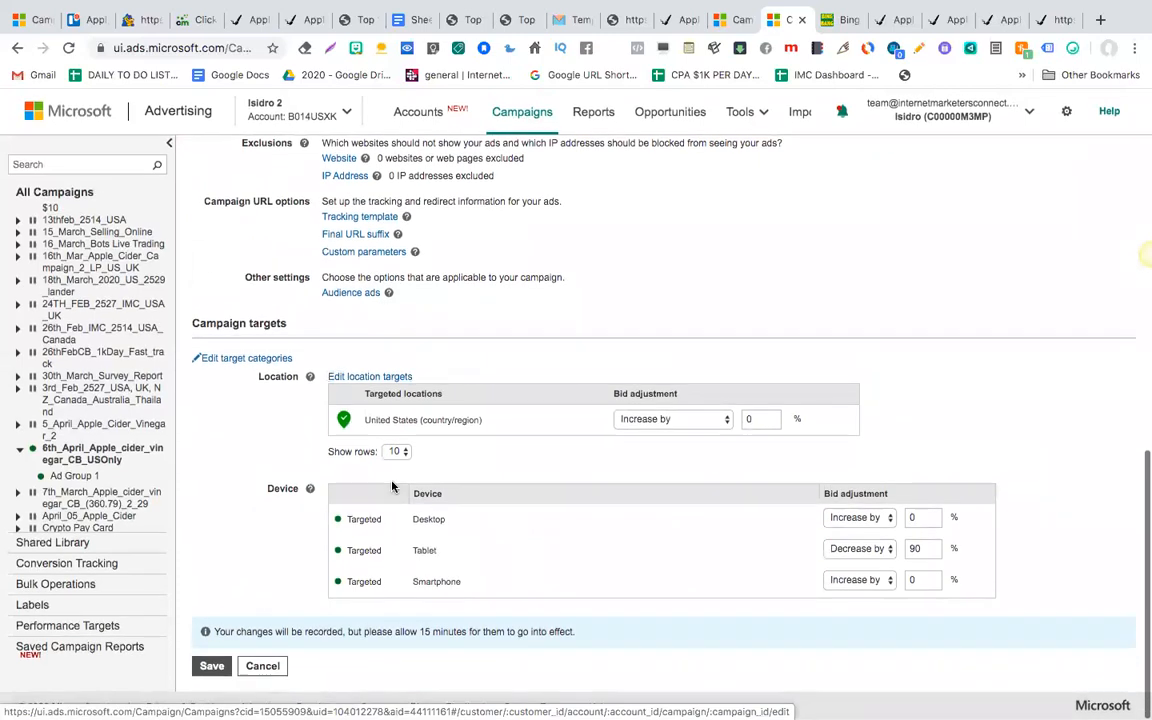
scroll(370, 470, up, 3)
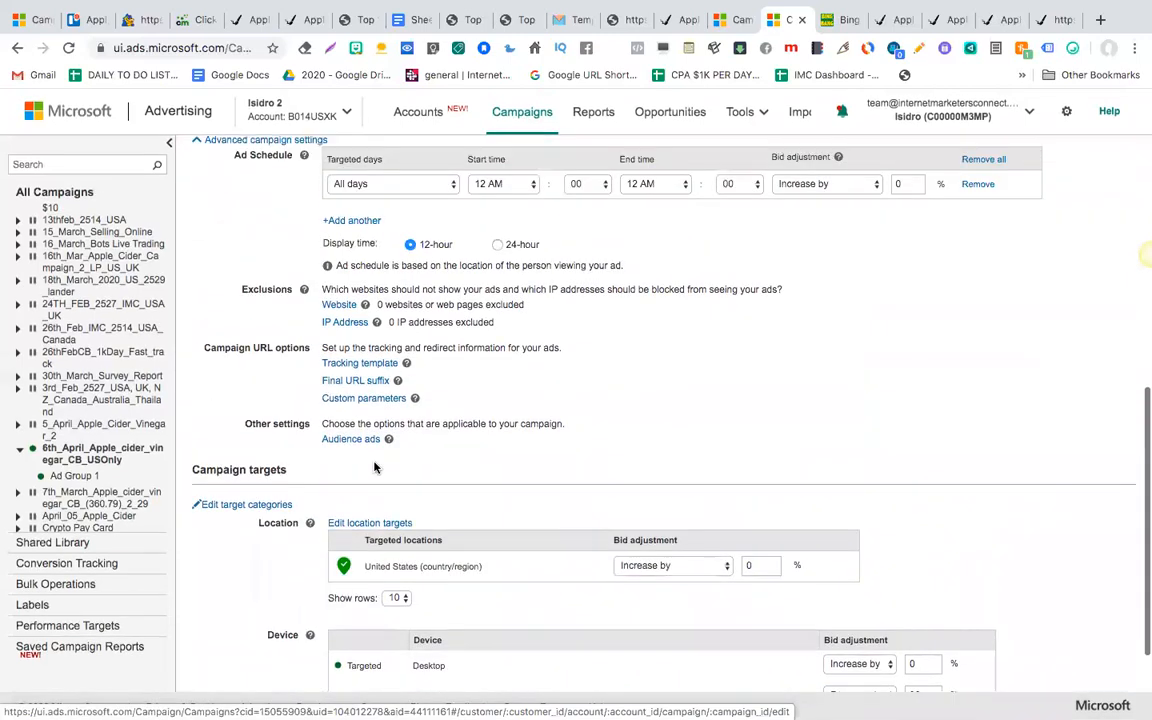
scroll(391, 388, up, 1)
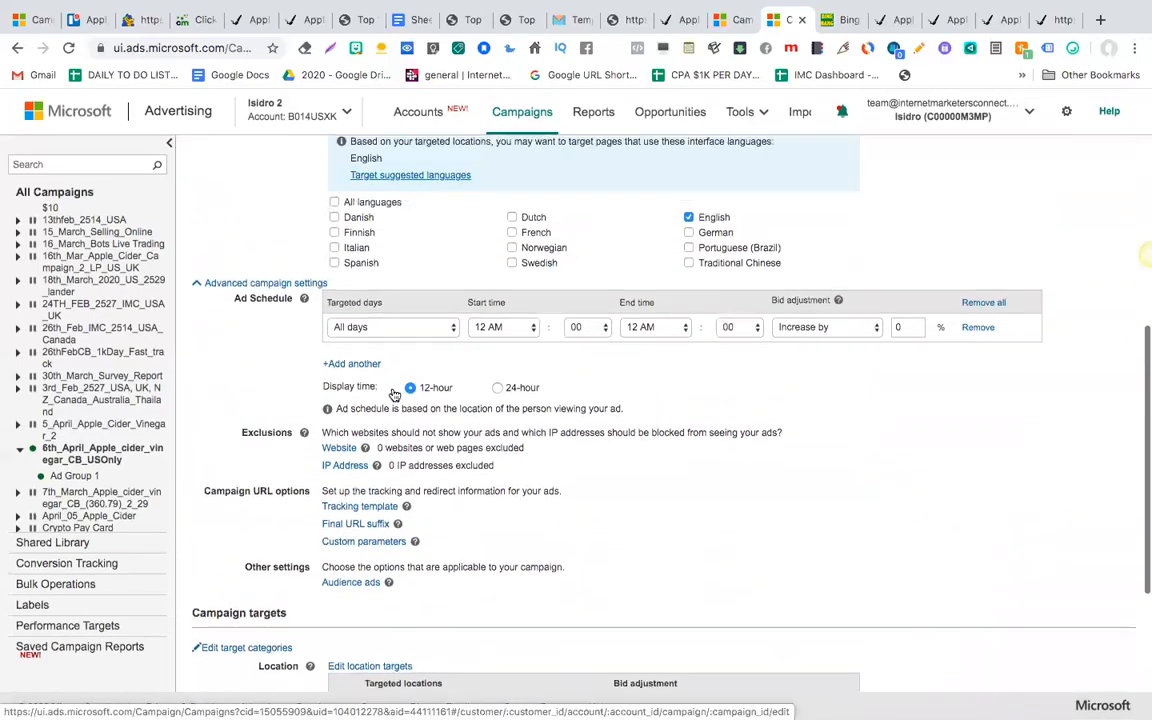
scroll(360, 485, up, 2)
scroll(360, 487, up, 5)
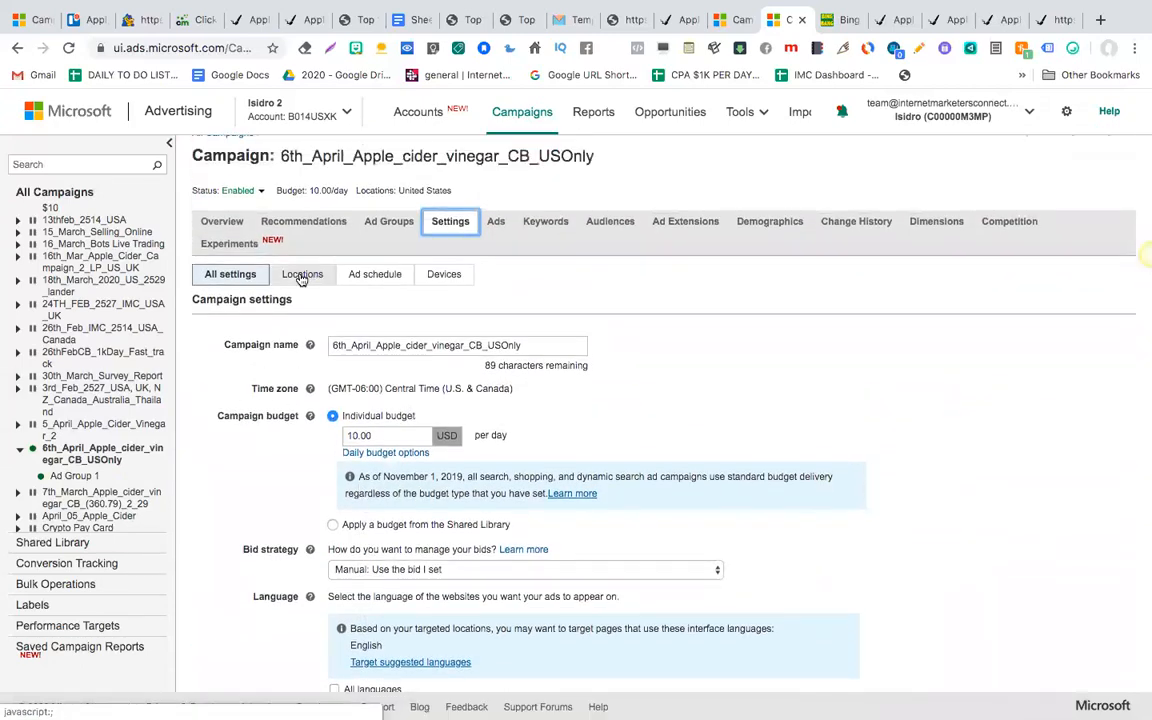
Check the detailed location, ad schedule and device targeting of the campaign, including their bid adjustments.
click(302, 279)
click(301, 280)
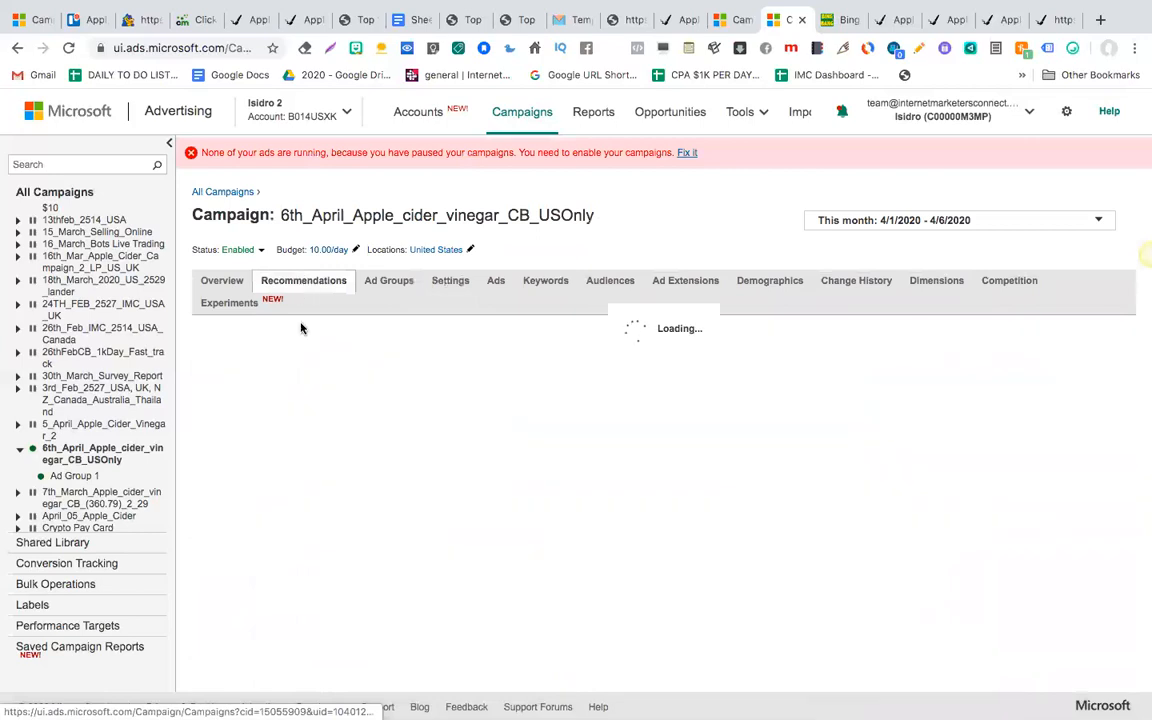
click(453, 282)
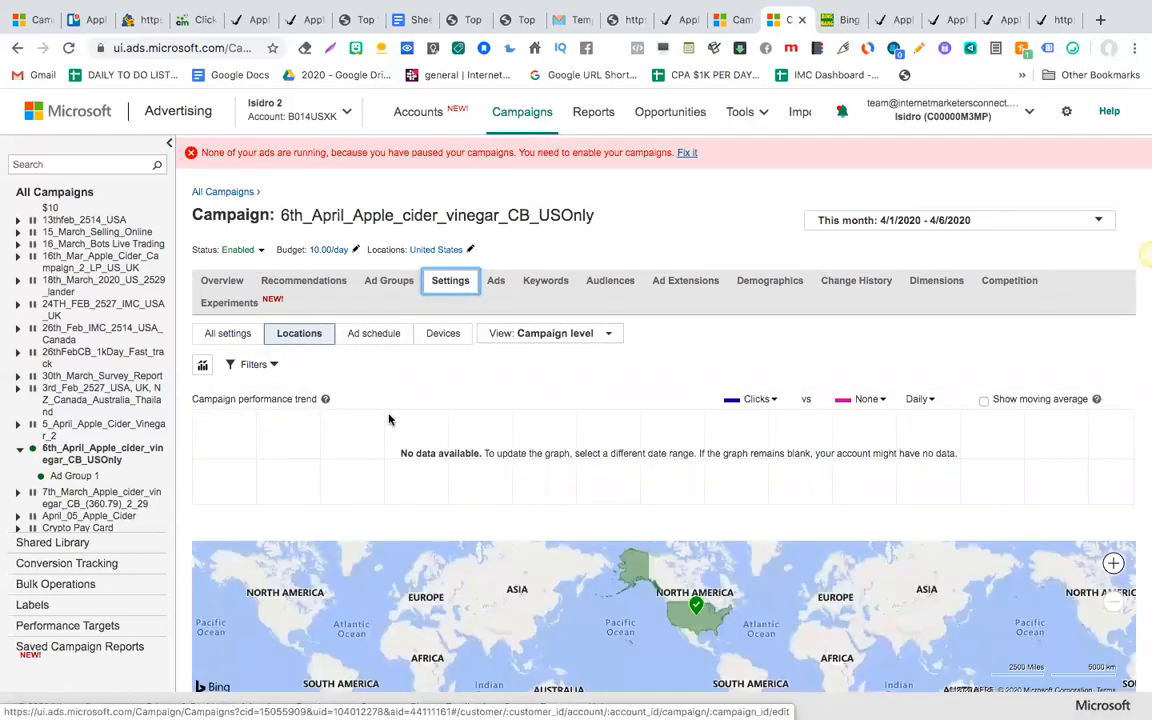
scroll(390, 418, down, 5)
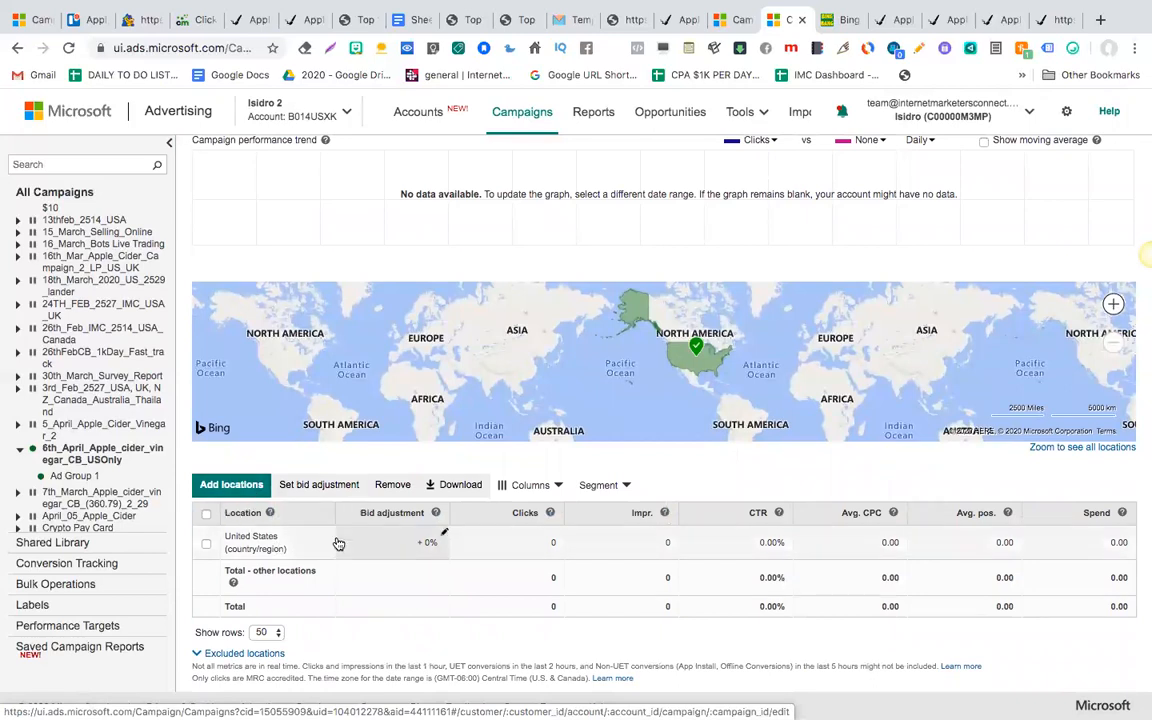
scroll(365, 450, up, 5)
click(374, 335)
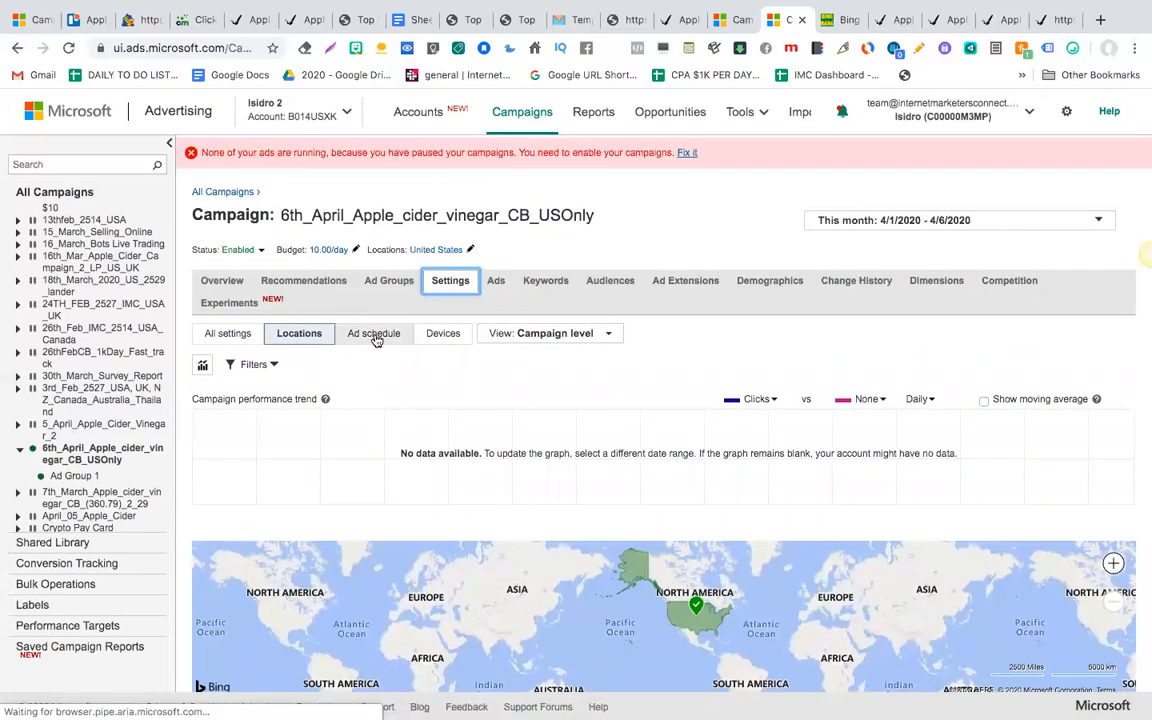
click(374, 335)
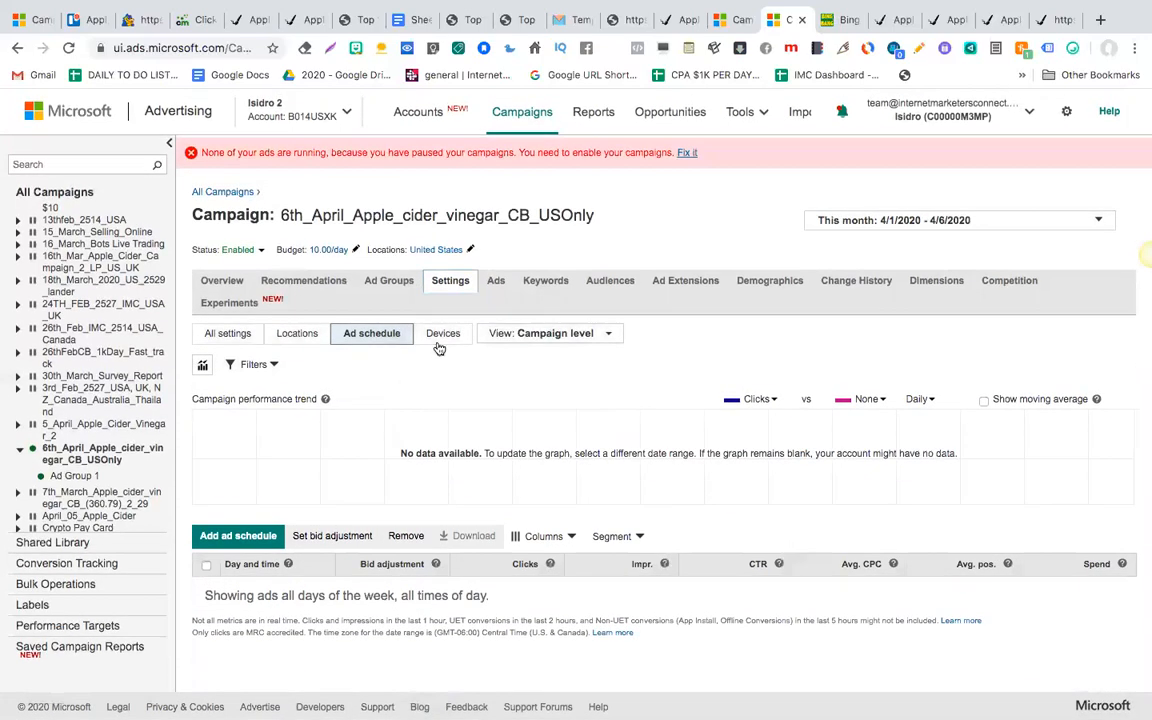
click(439, 345)
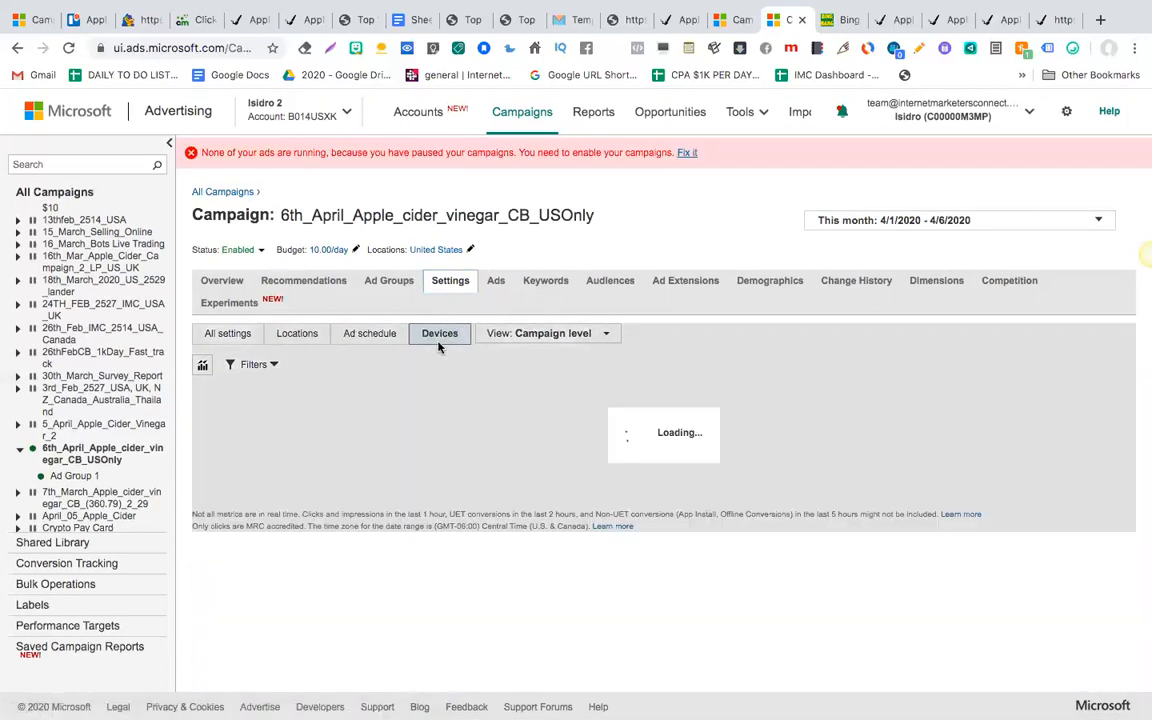
scroll(427, 537, down, 1)
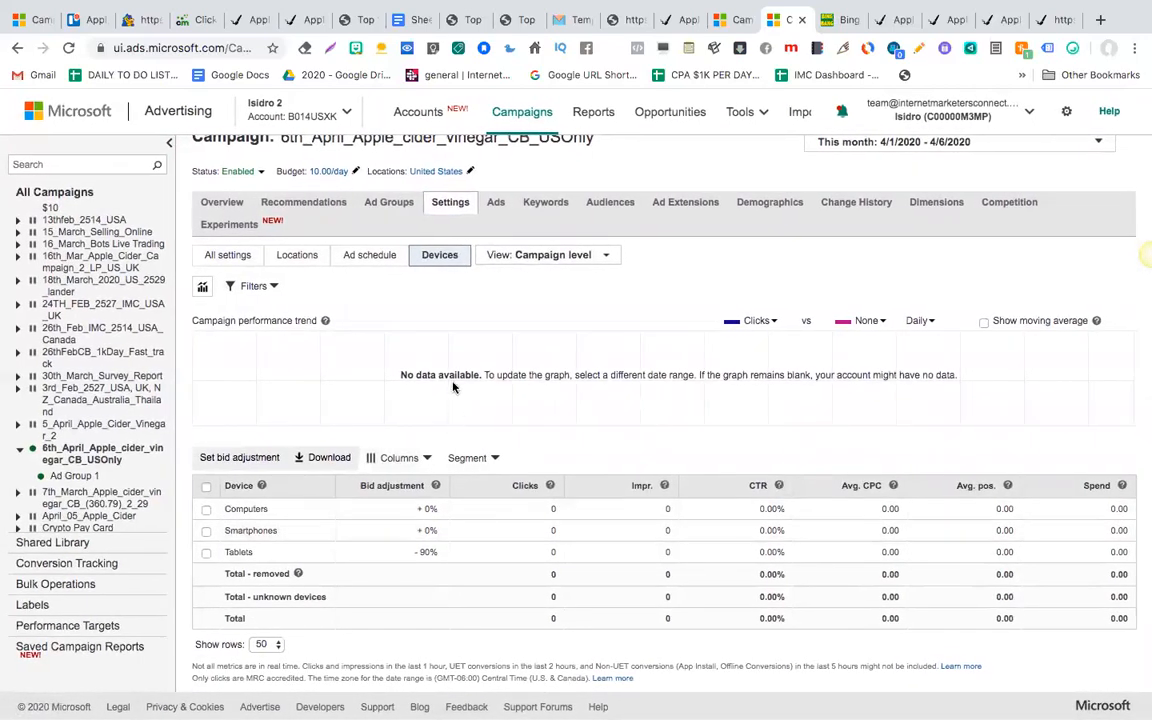
Decrease the demographic bid adjustment by 90% for the 50-64 and 65+ age groups and save the change.
click(776, 204)
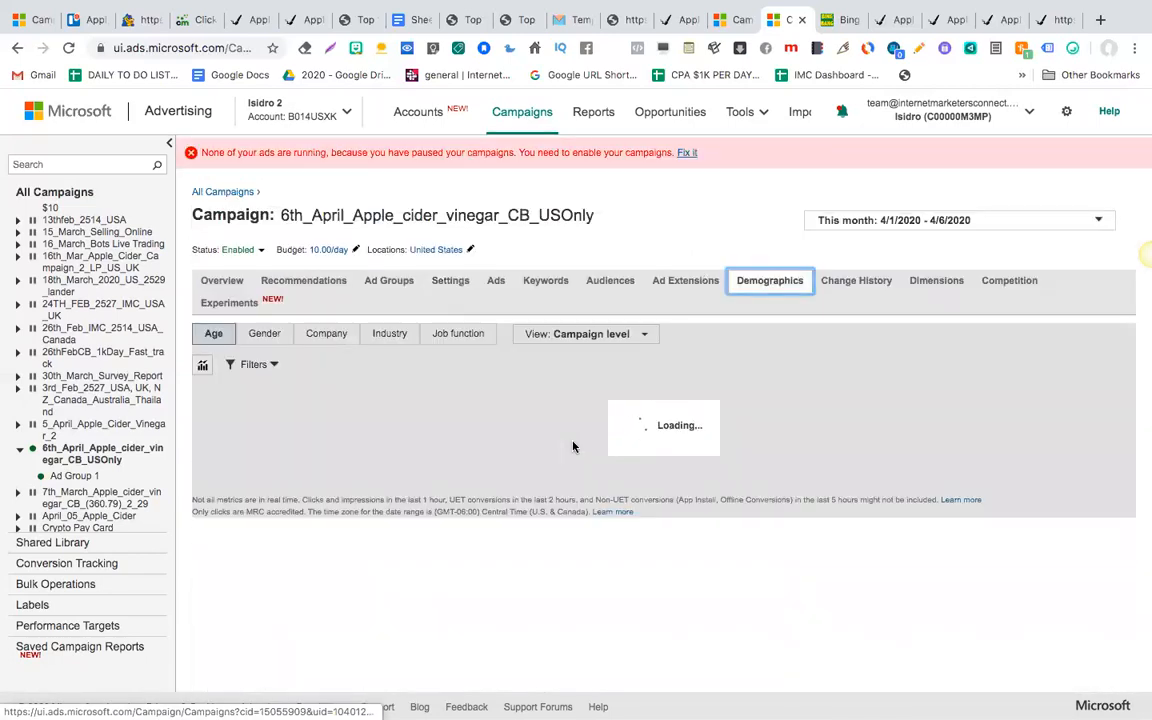
scroll(501, 604, down, 2)
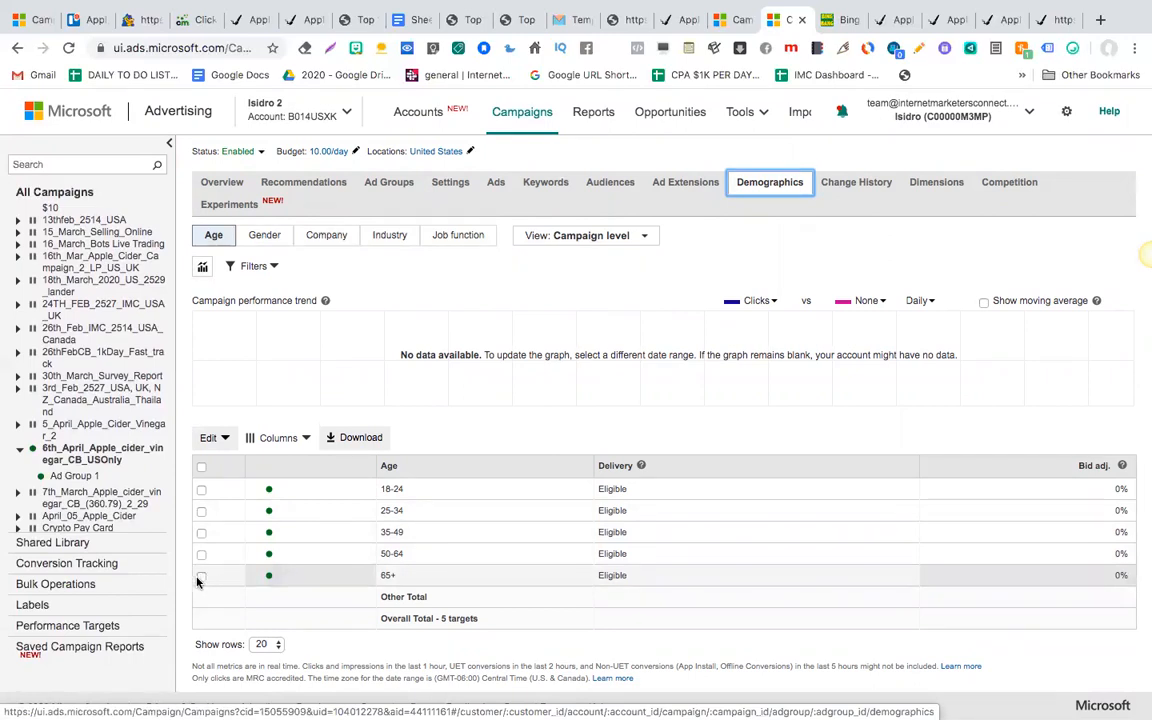
click(200, 578)
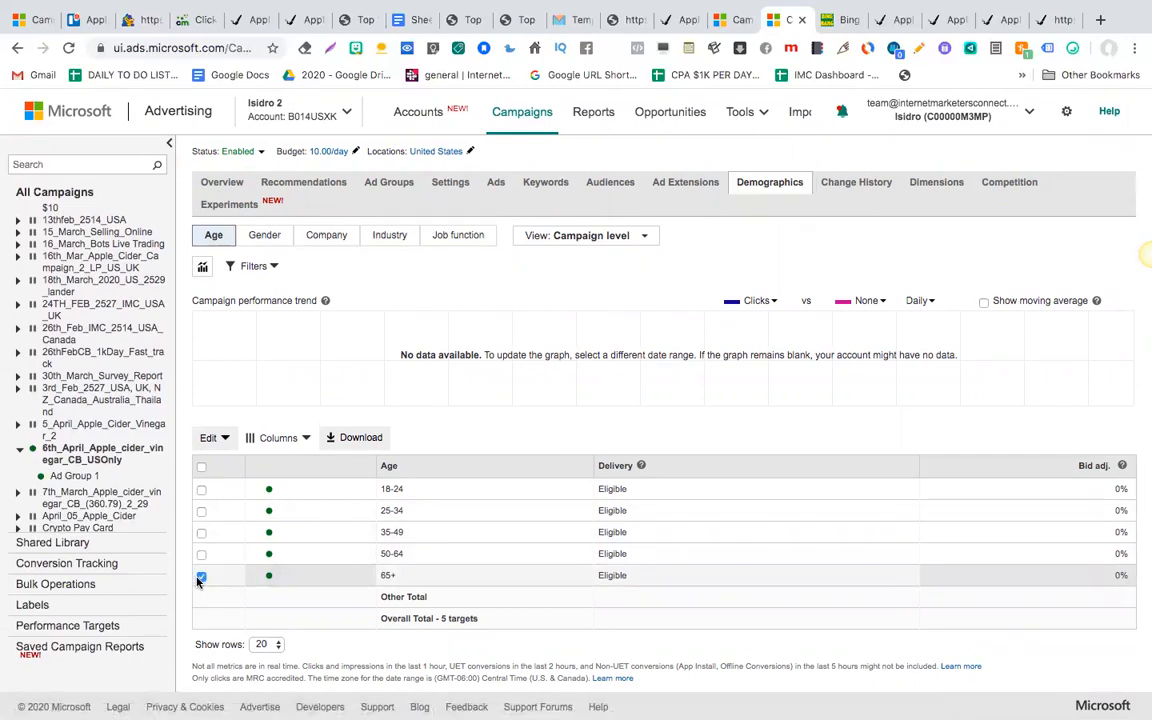
click(219, 441)
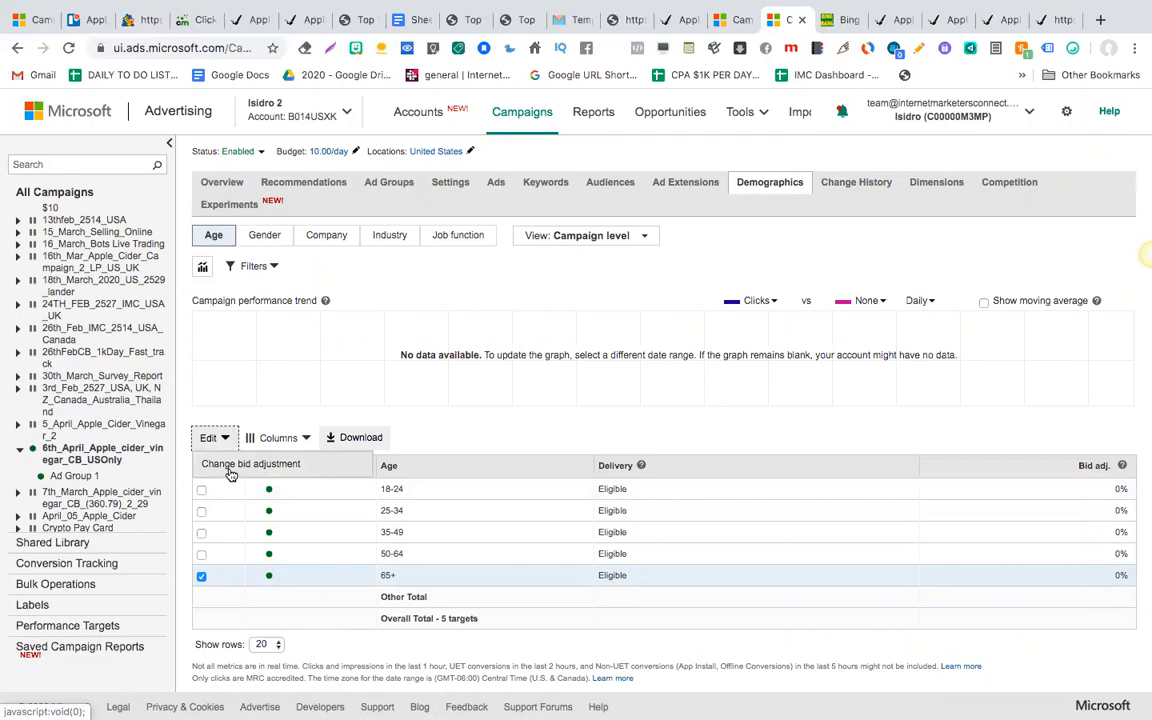
click(201, 553)
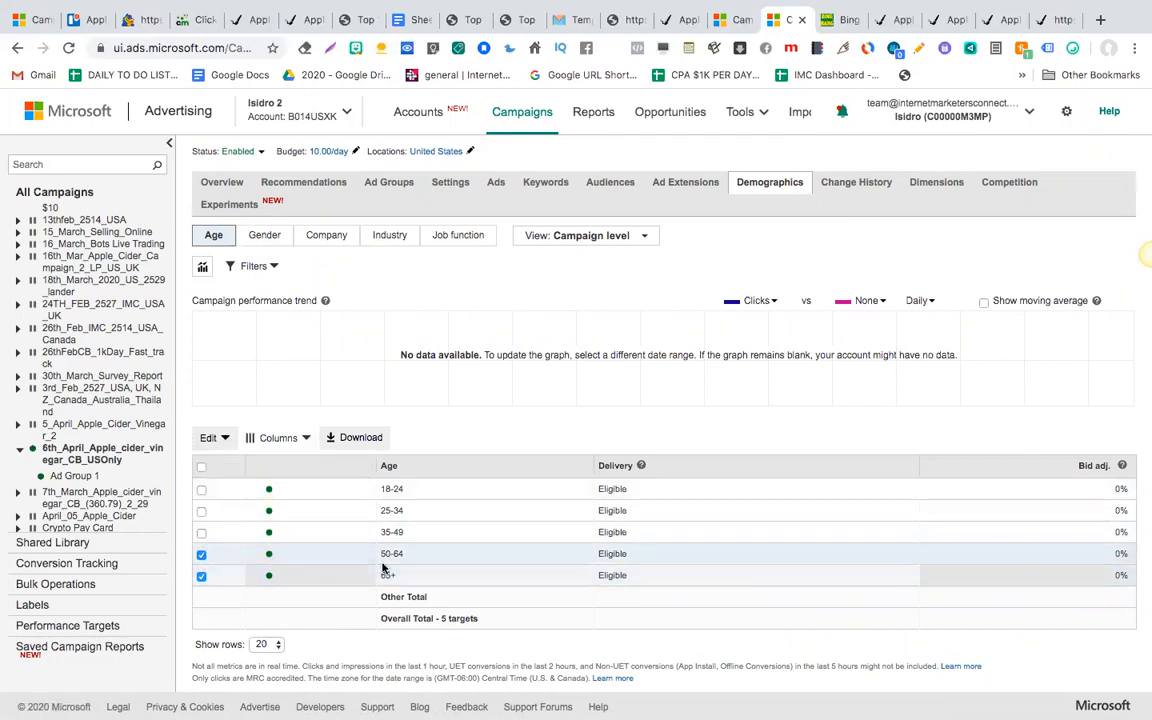
click(224, 440)
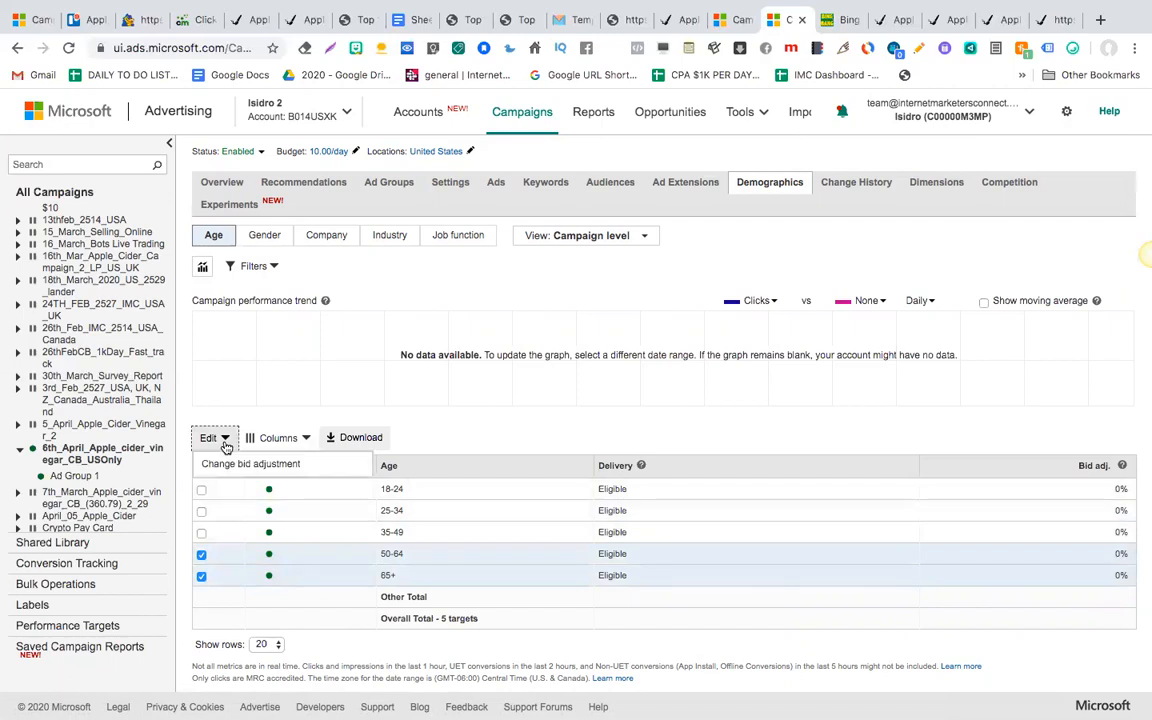
click(240, 464)
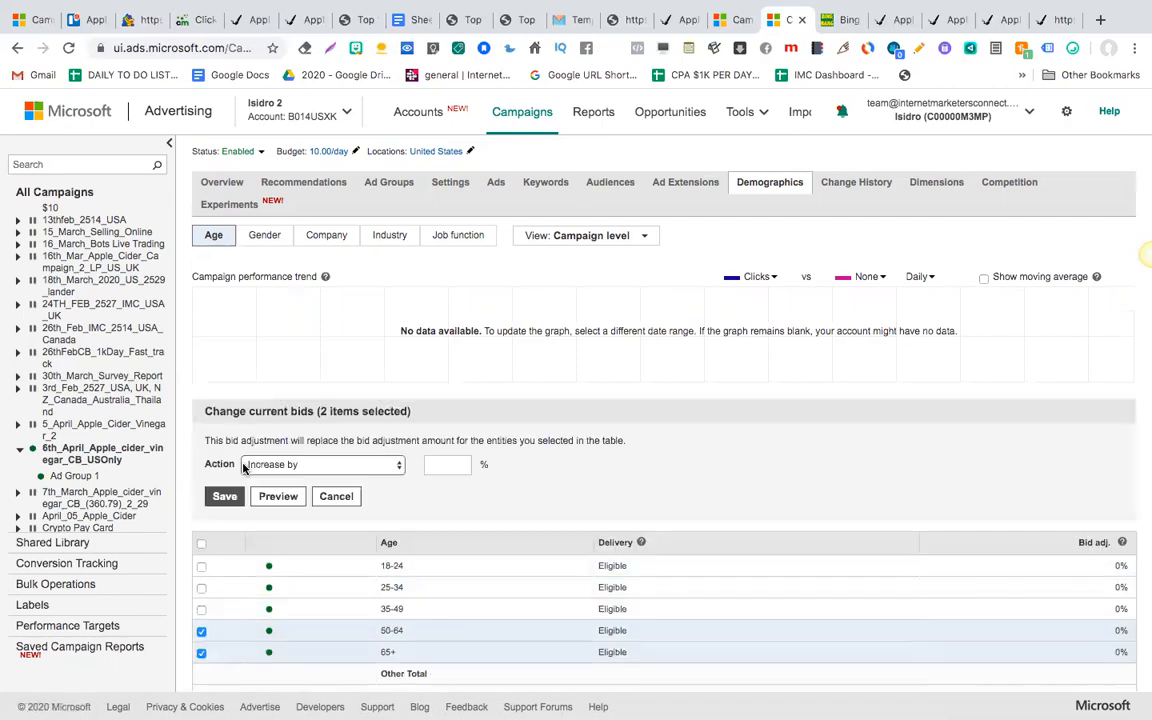
click(301, 467)
click(268, 478)
text(90)
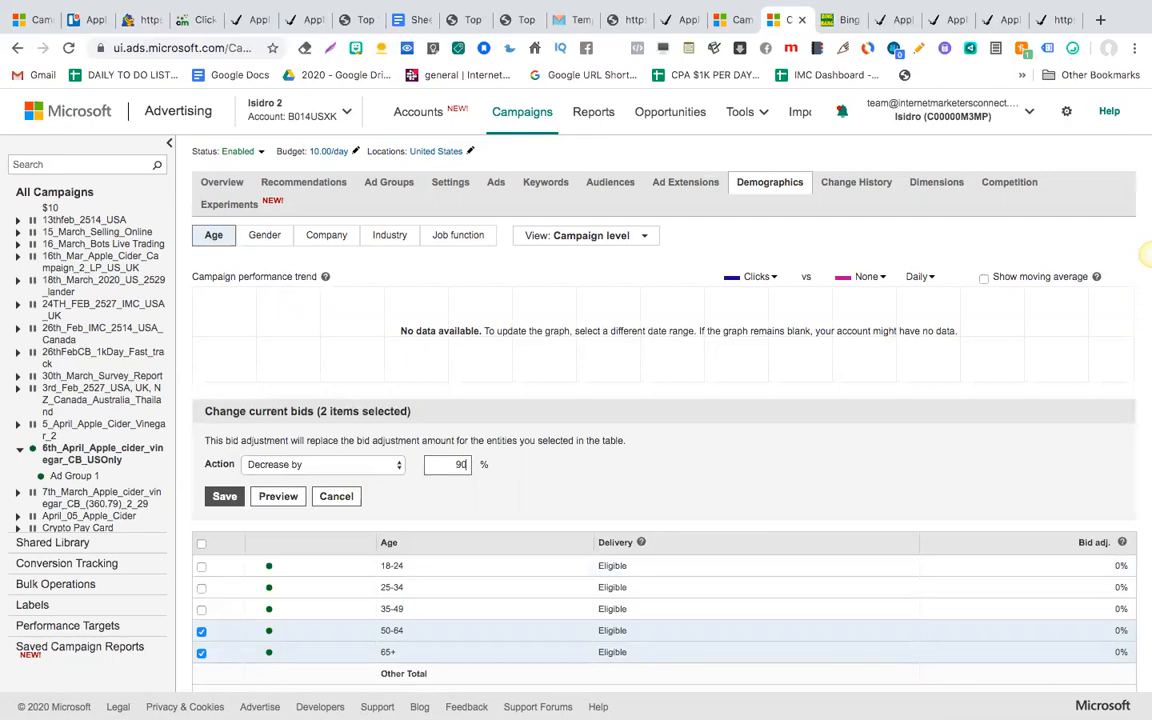
click(223, 497)
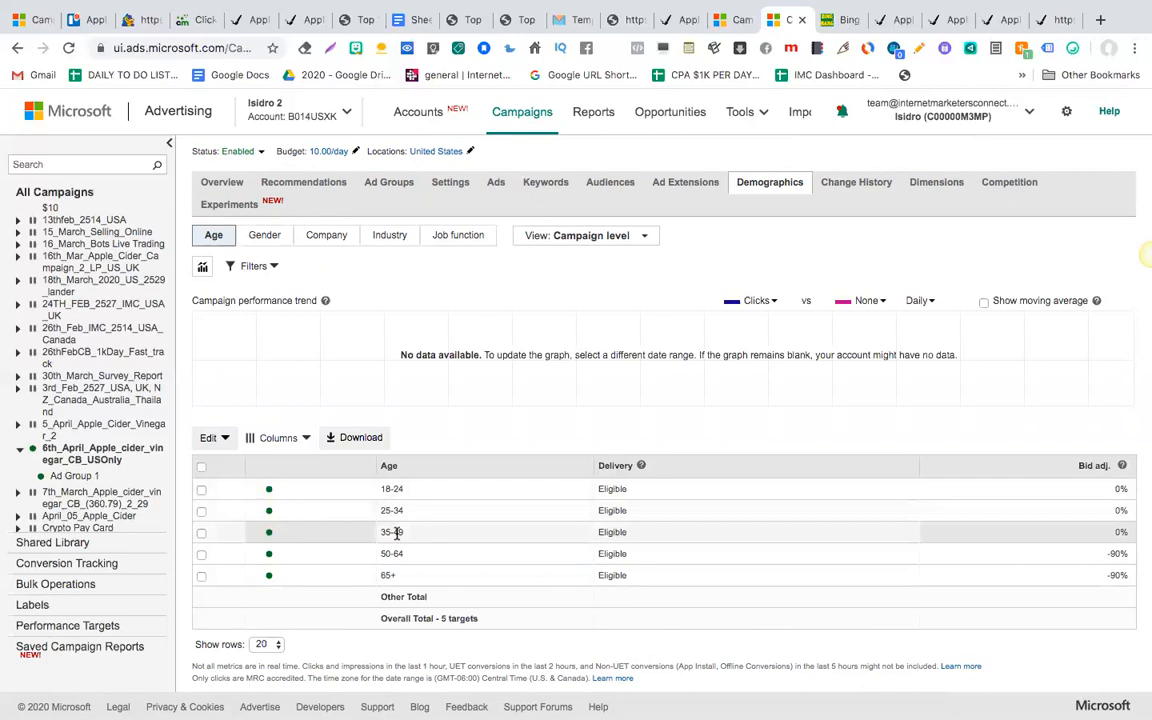
Open the bid adjustment form for the Male gender target and check its increase and decrease options.
click(262, 236)
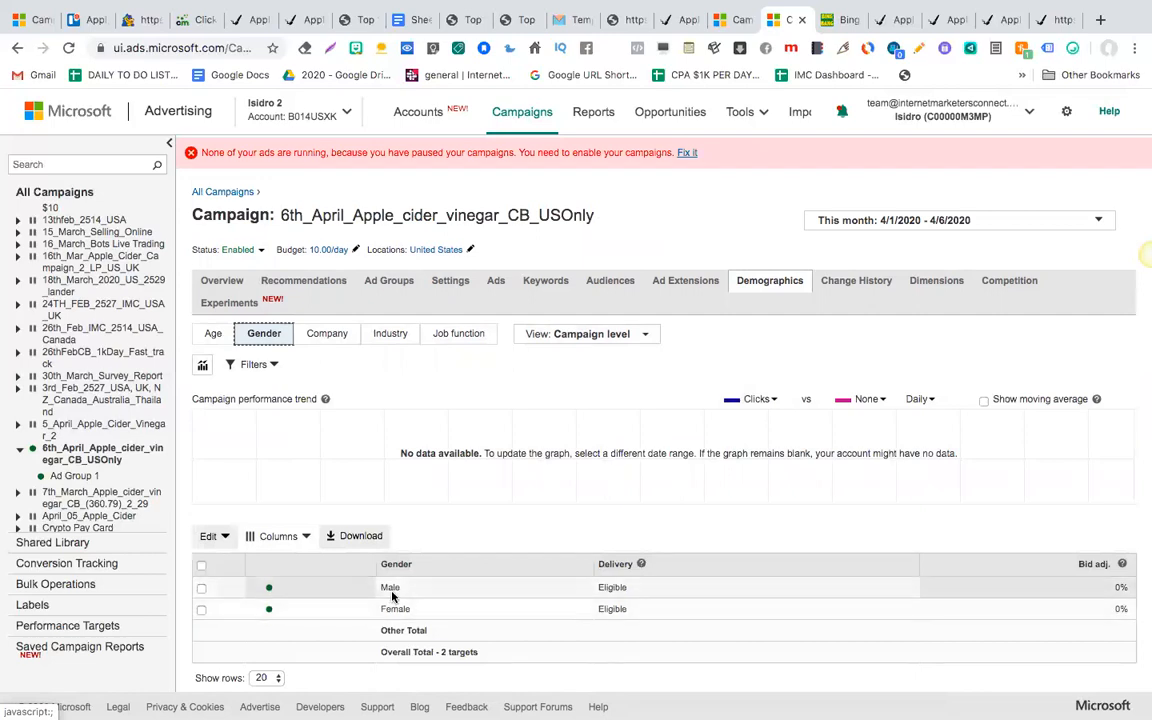
click(201, 588)
click(218, 537)
click(248, 565)
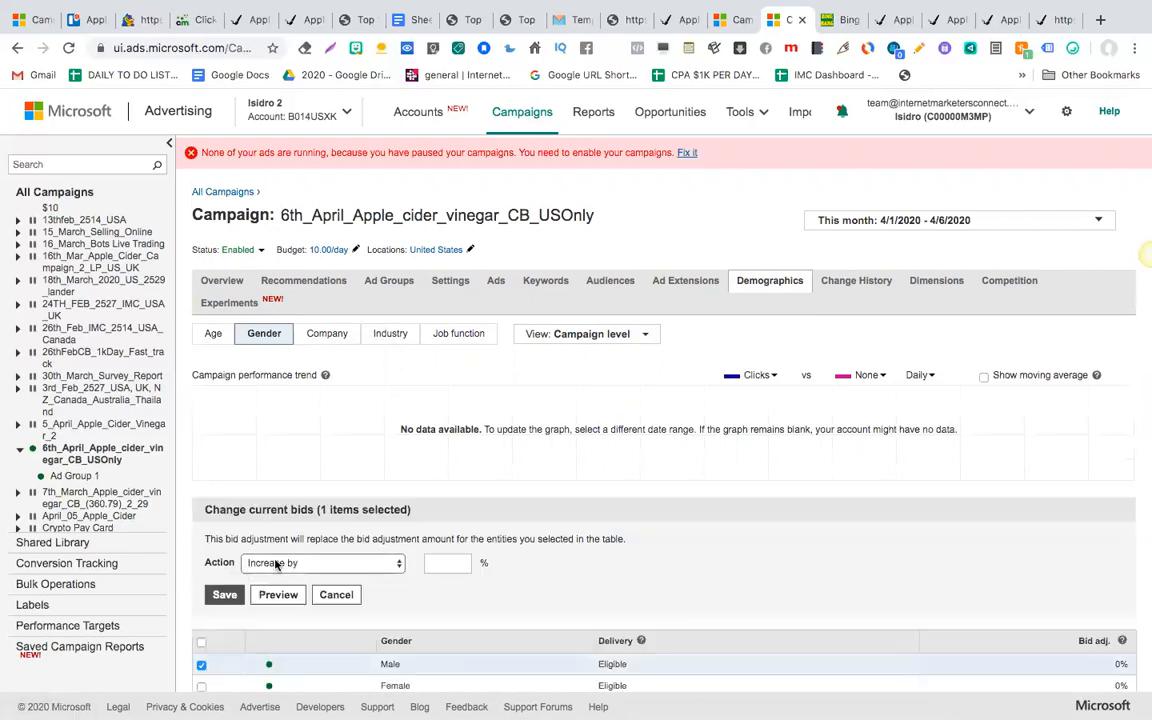
click(318, 563)
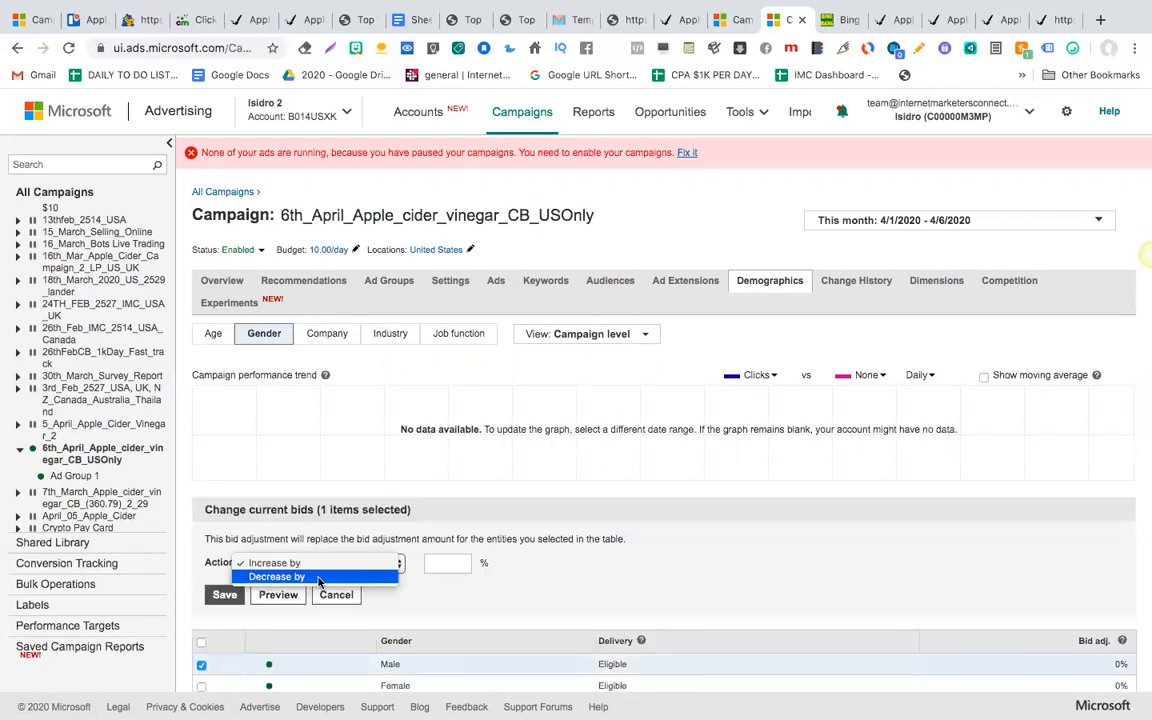
click(645, 591)
scroll(470, 590, down, 1)
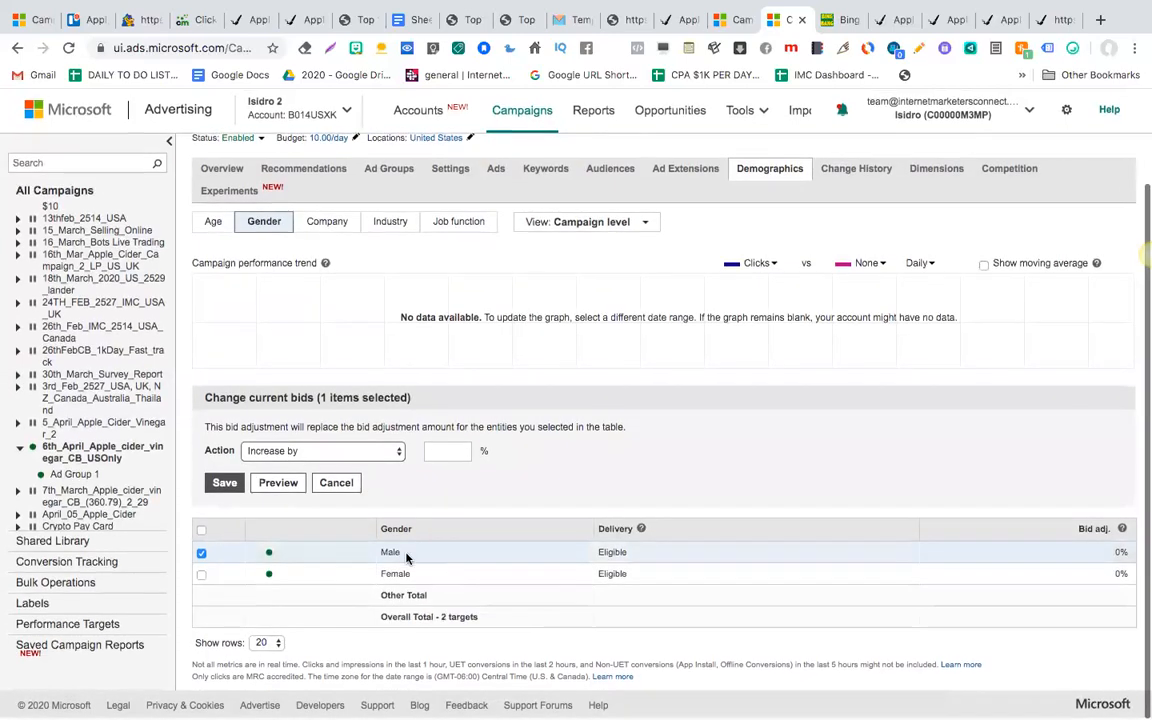
Search the company targeting options for "health" and look through the matching companies.
click(327, 222)
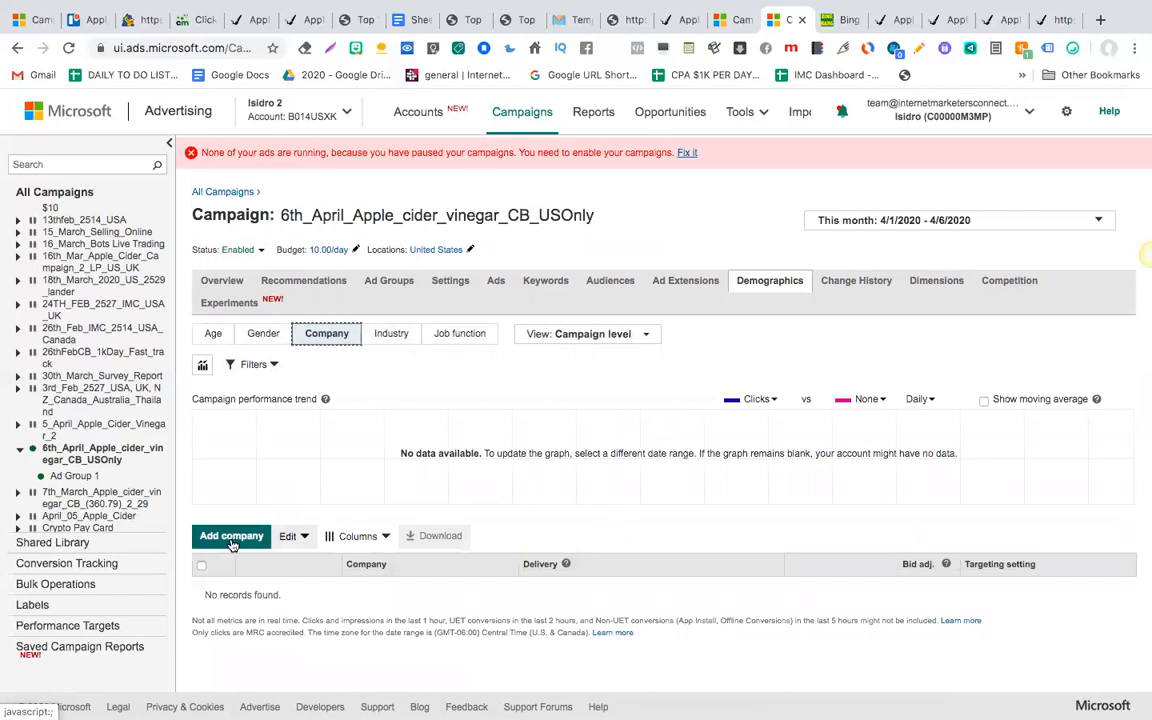
click(231, 537)
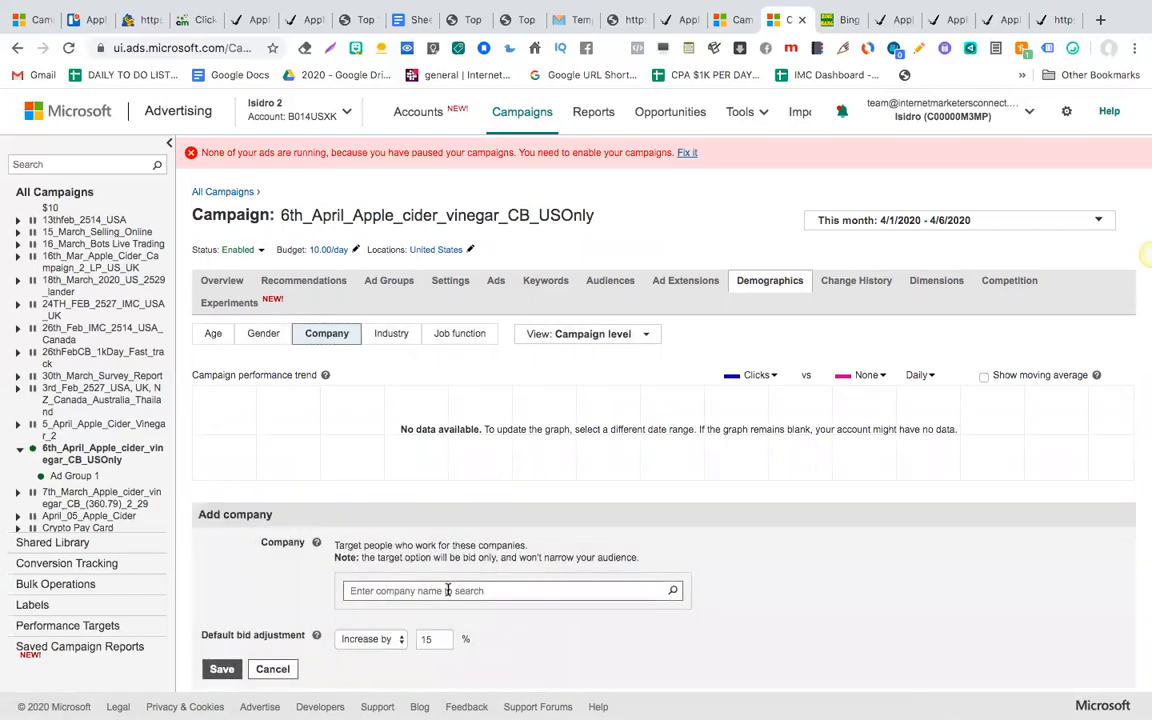
click(448, 590)
text(health)
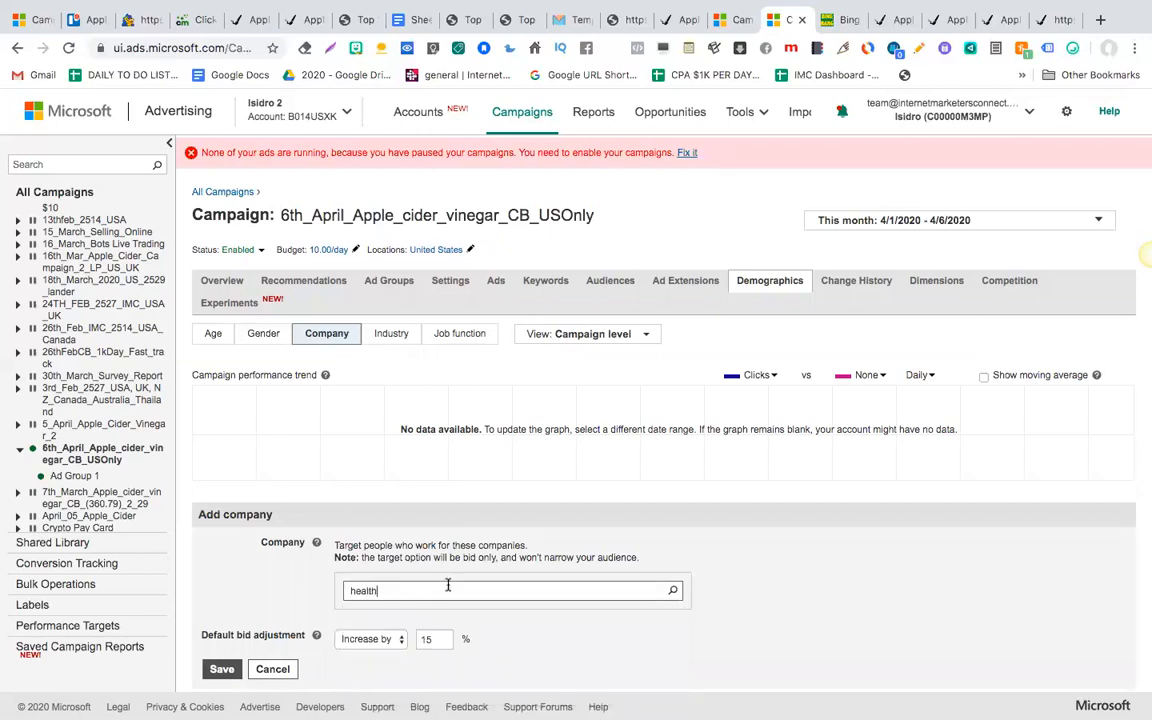
scroll(448, 587, down, 1)
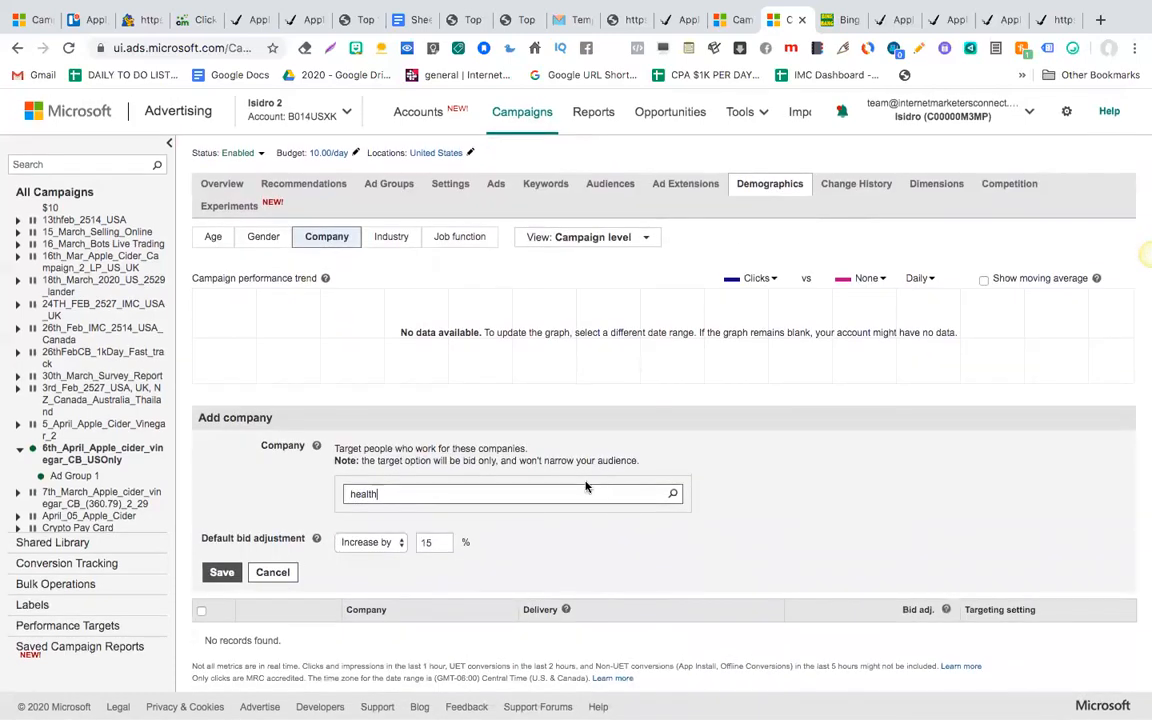
click(673, 495)
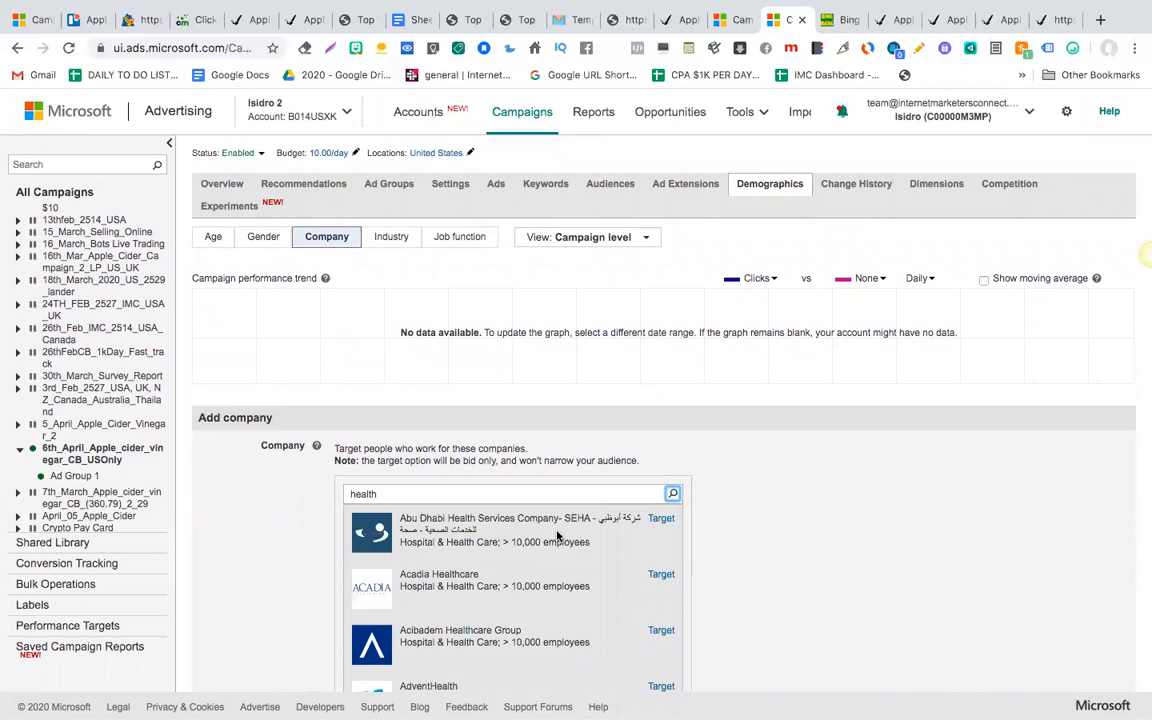
scroll(517, 582, down, 2)
scroll(517, 582, down, 6)
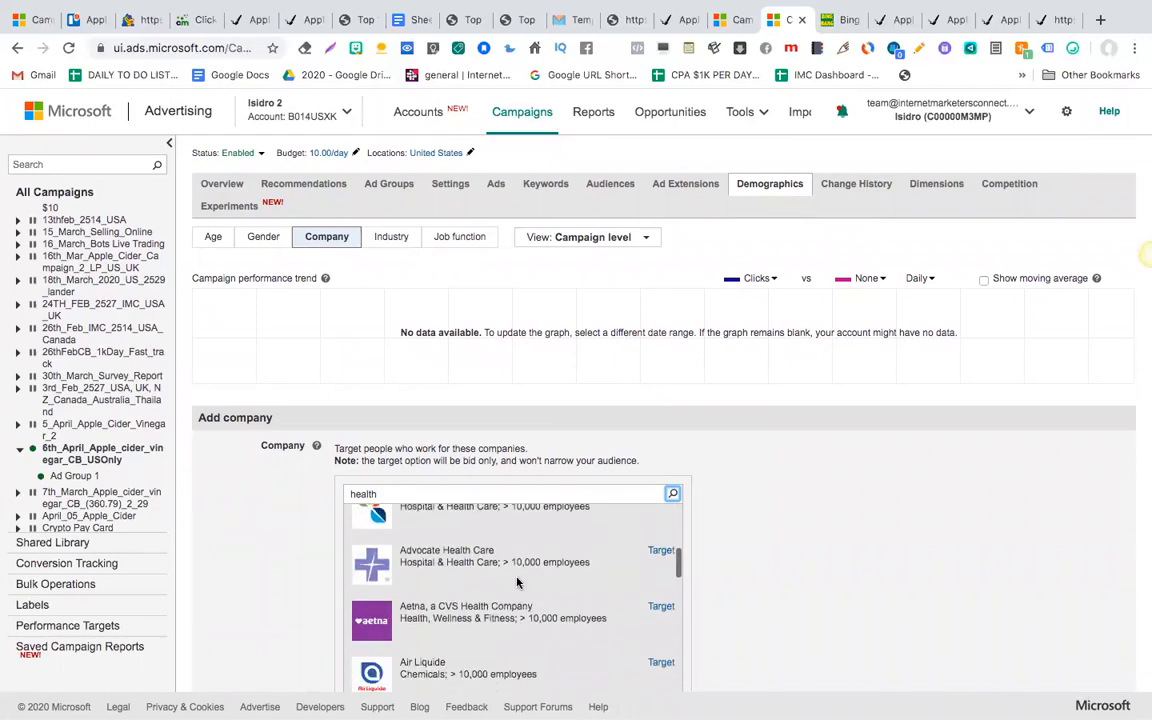
scroll(517, 582, down, 6)
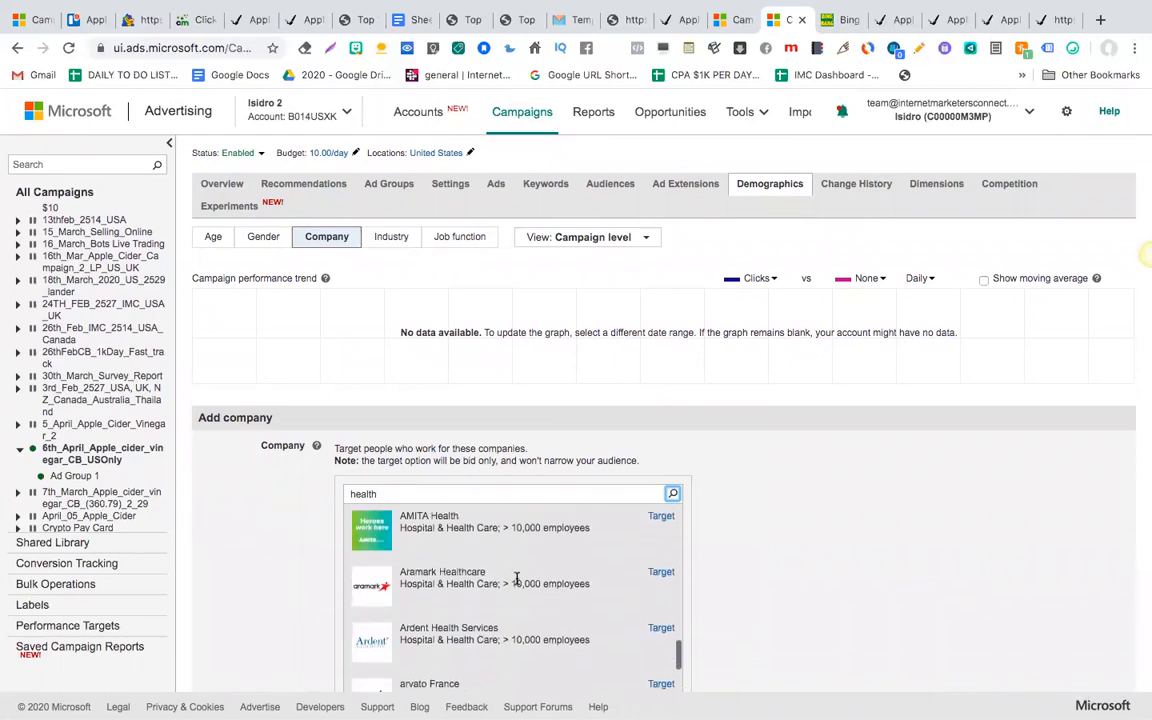
click(766, 545)
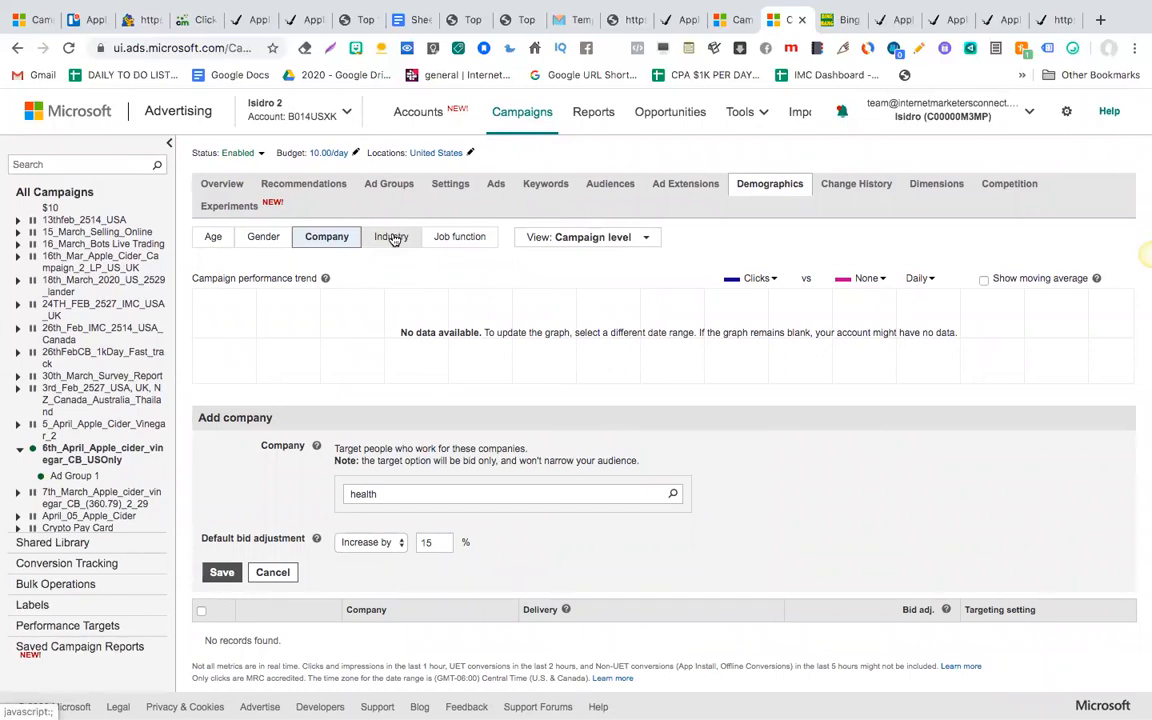
Search the industry targeting options for "weight loss".
click(391, 237)
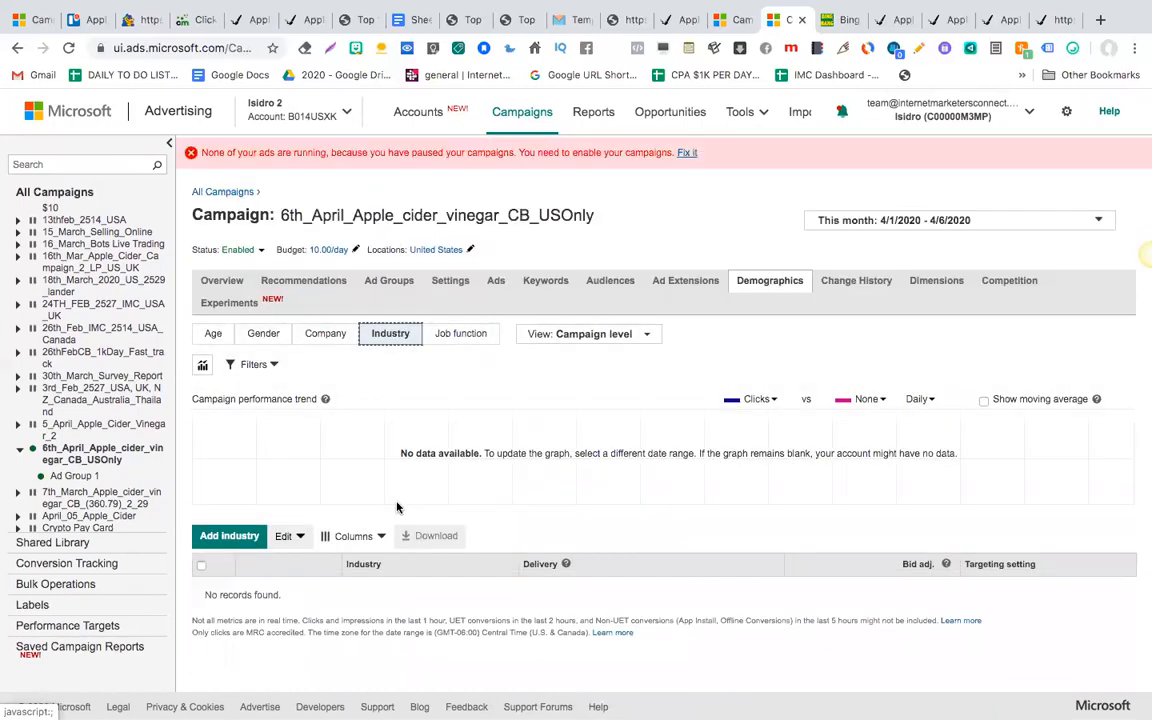
click(244, 537)
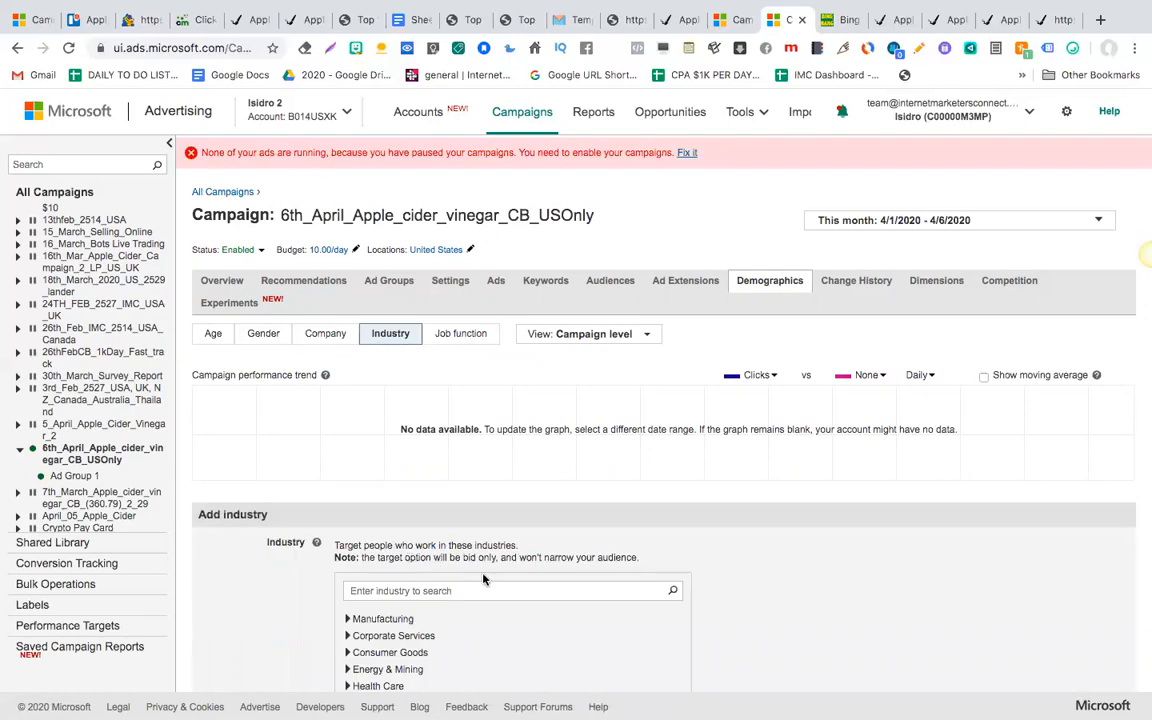
scroll(483, 578, down, 3)
click(474, 391)
text(ke)
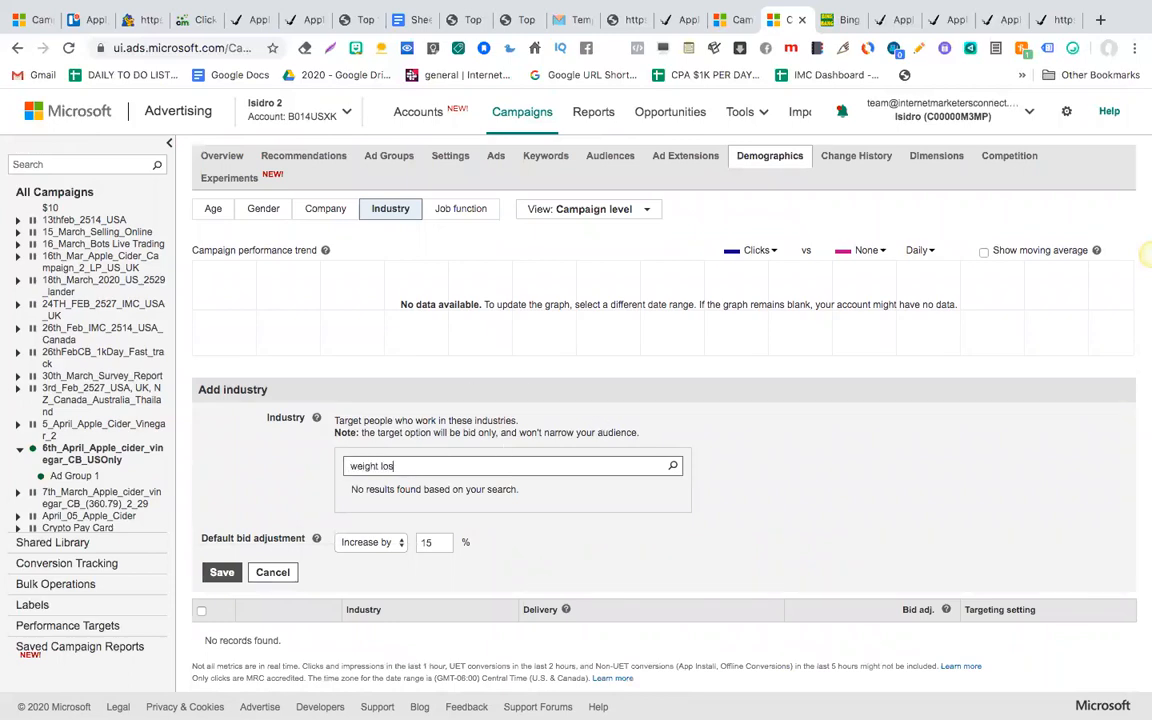
click(673, 467)
Clear the industry search and look through the full list of targetable industries, including the Health Care category.
double_click(425, 463)
key(BackSpace)
click(290, 469)
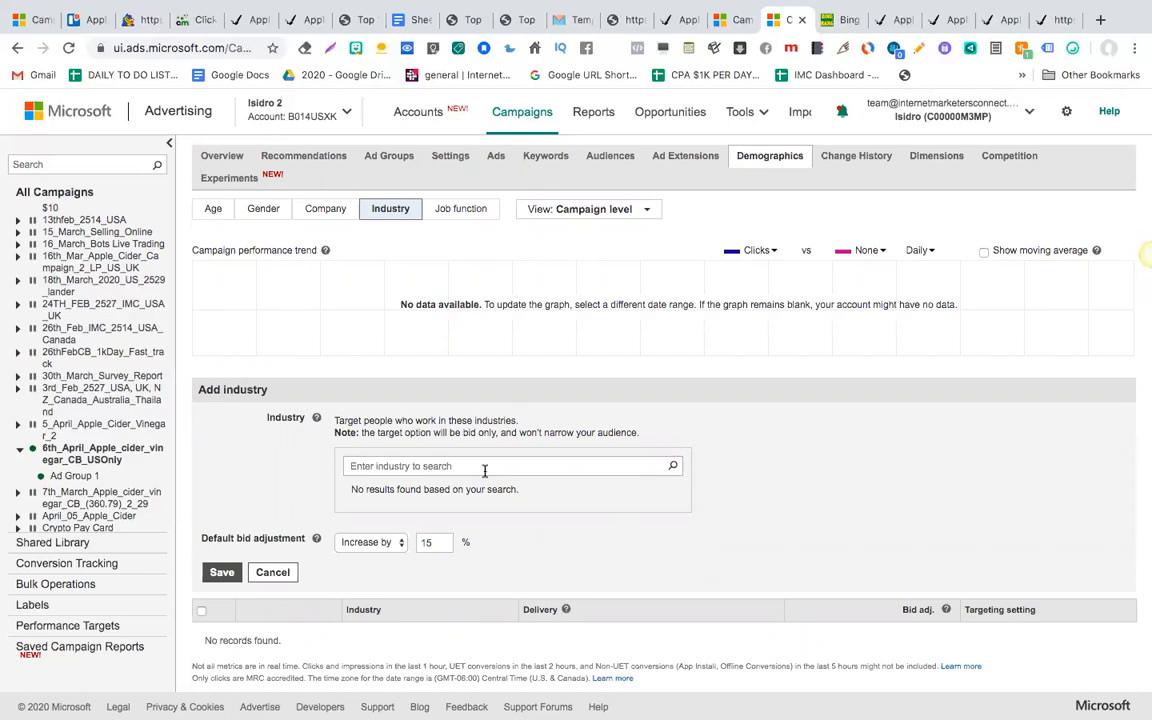
click(673, 466)
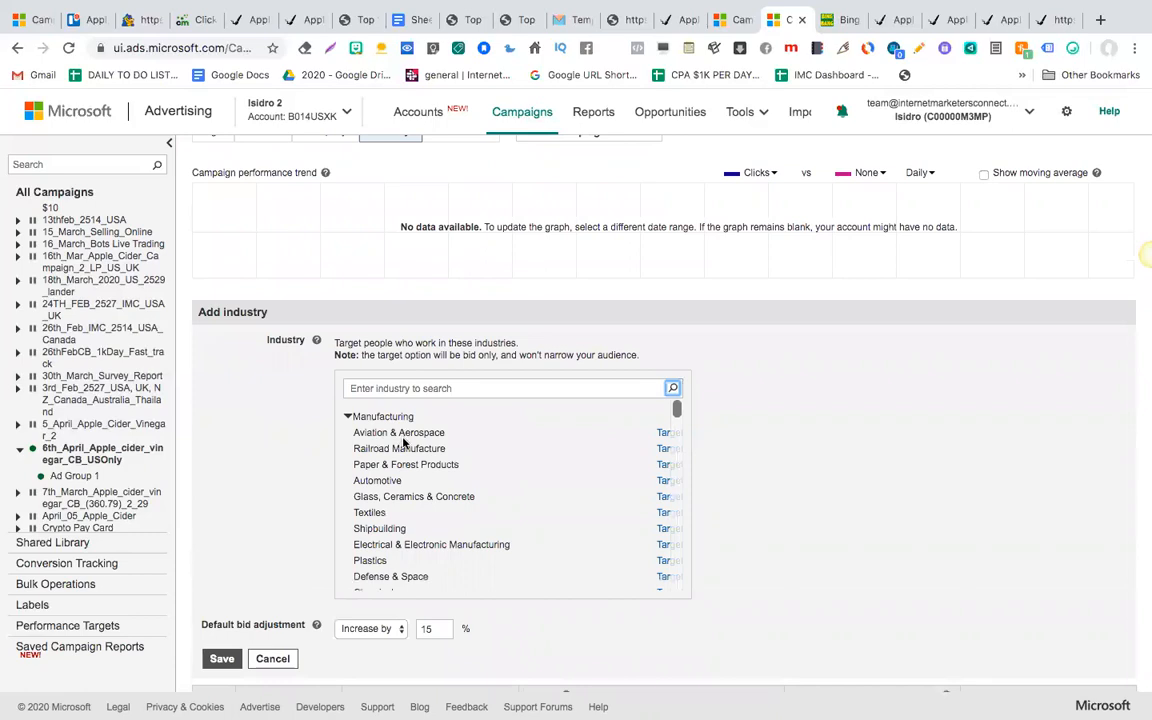
scroll(391, 494, down, 5)
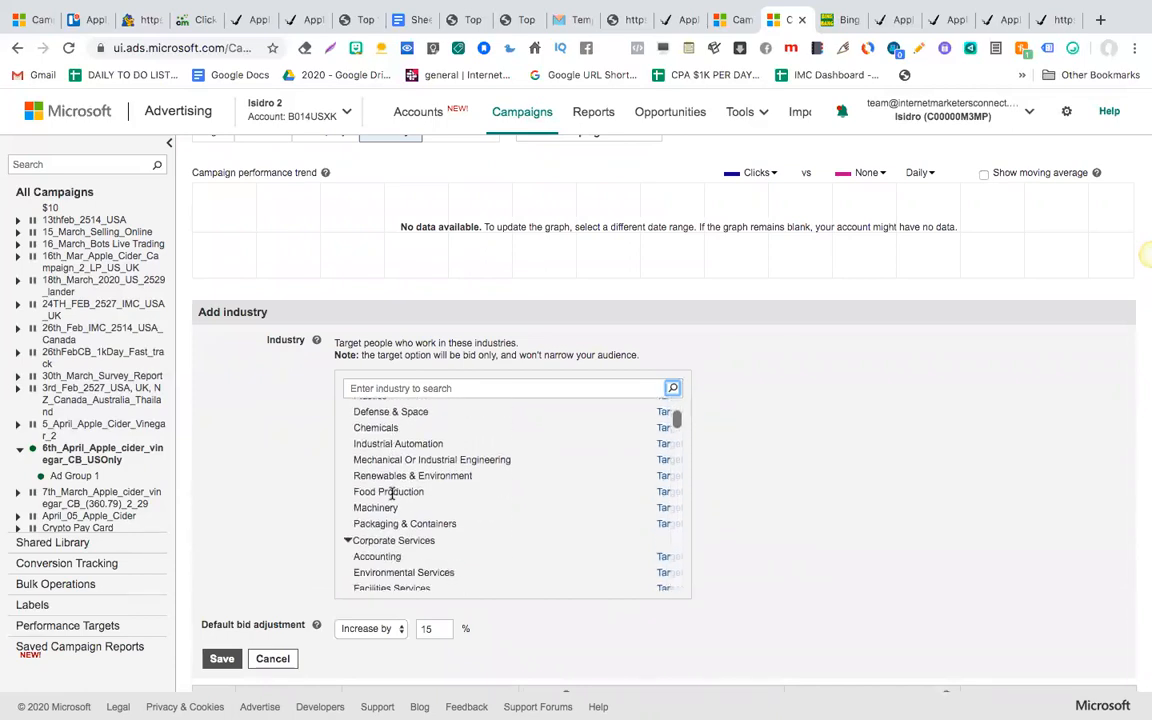
scroll(391, 494, down, 5)
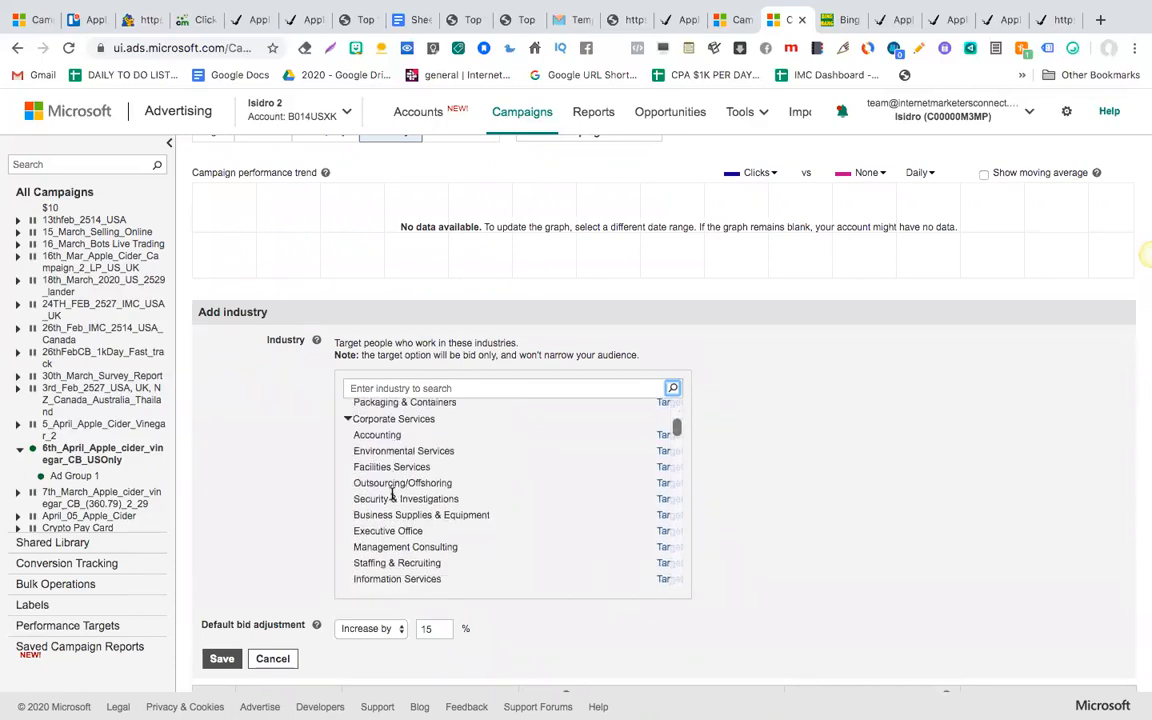
scroll(391, 494, down, 5)
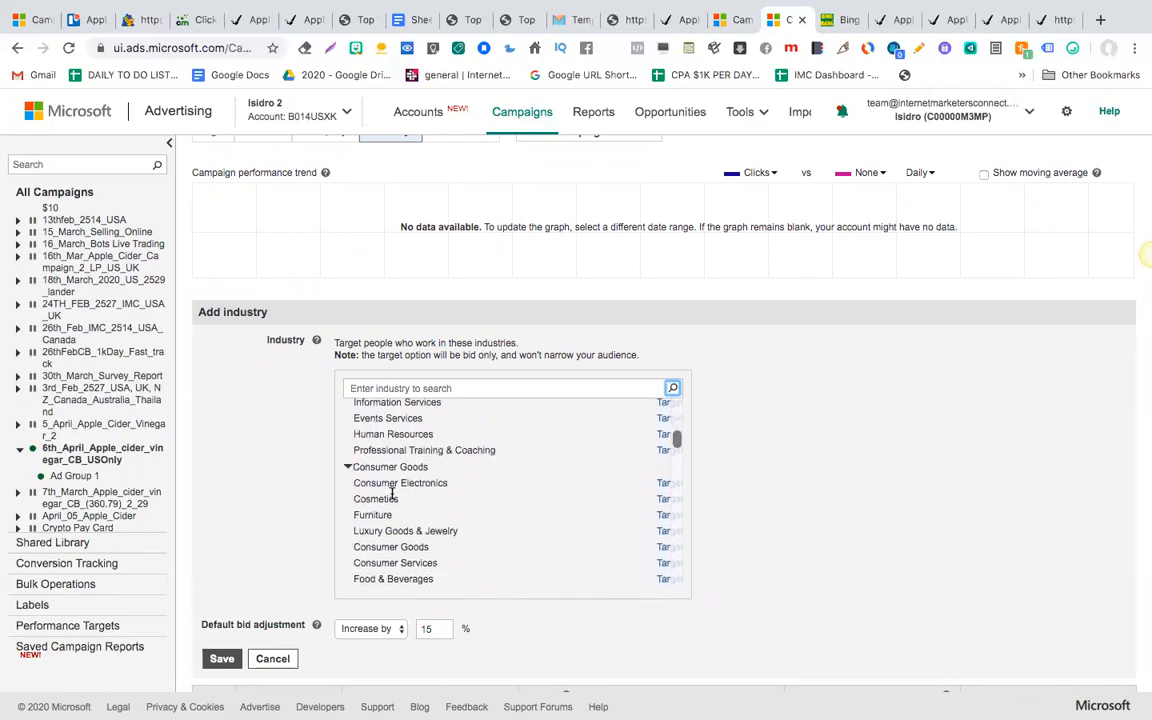
scroll(392, 494, down, 4)
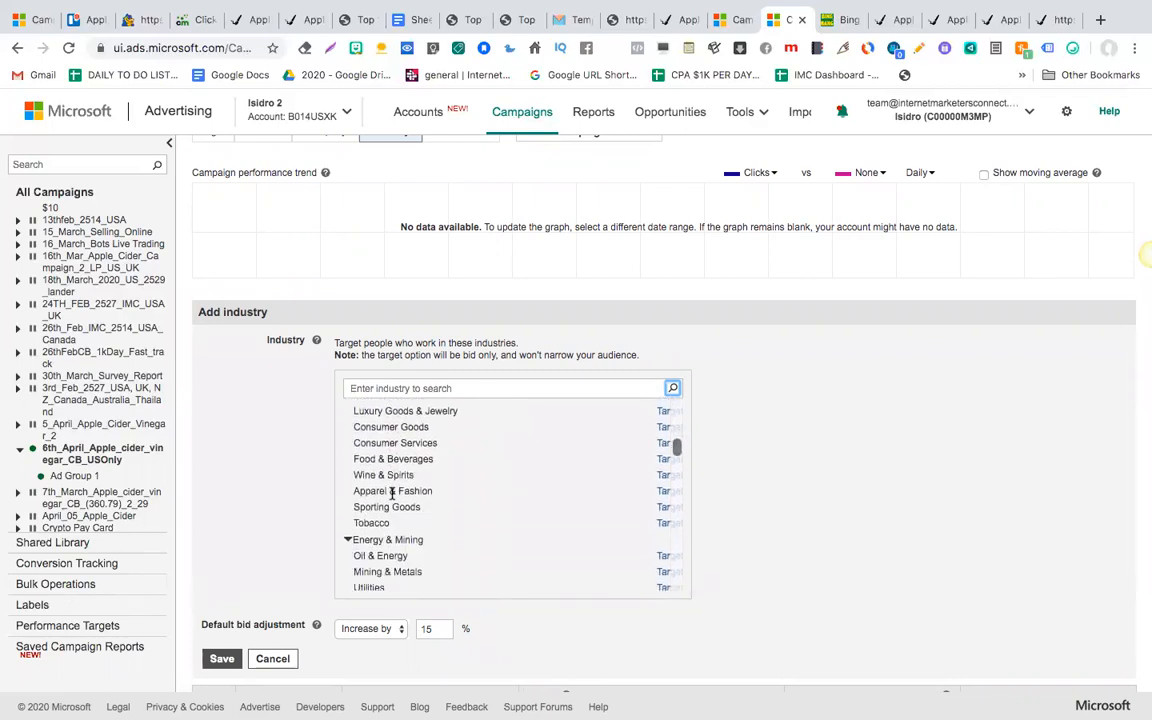
scroll(392, 494, down, 1)
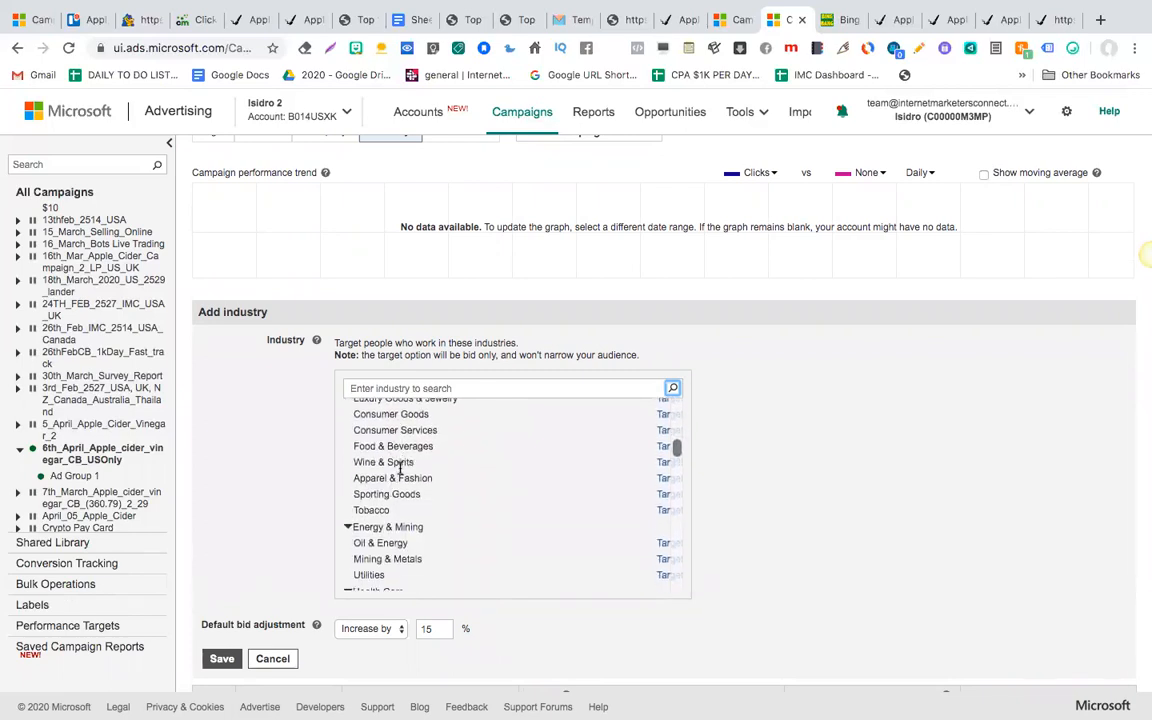
scroll(398, 513, down, 5)
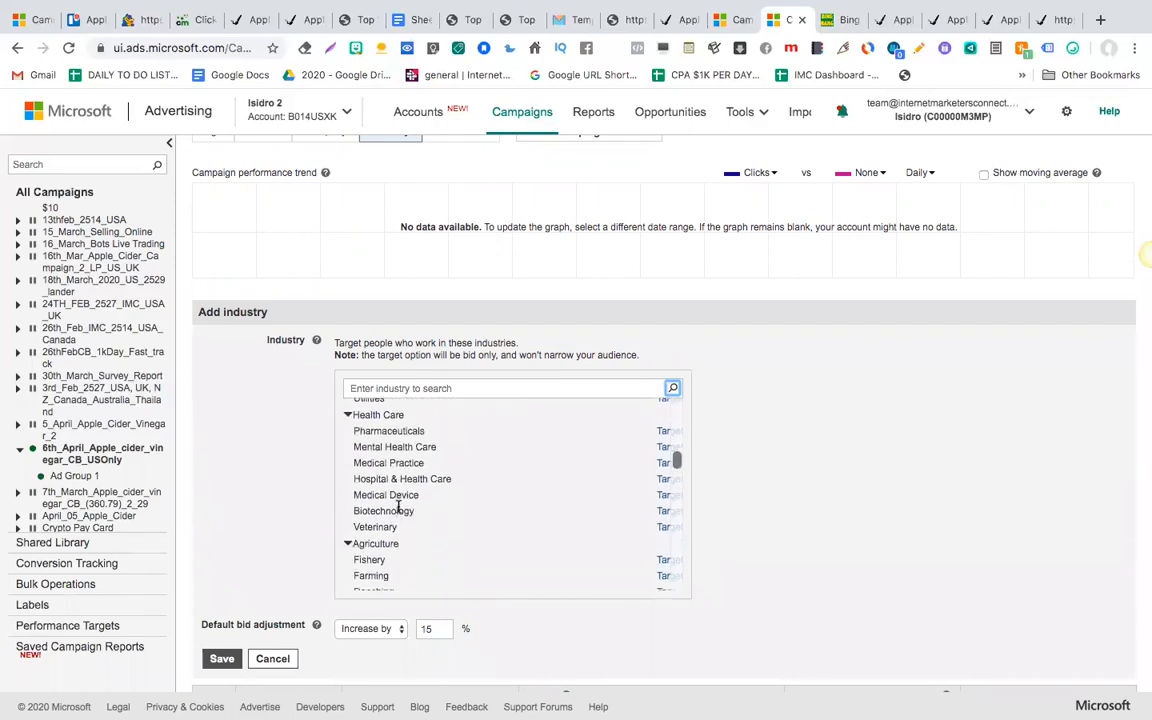
scroll(398, 513, down, 10)
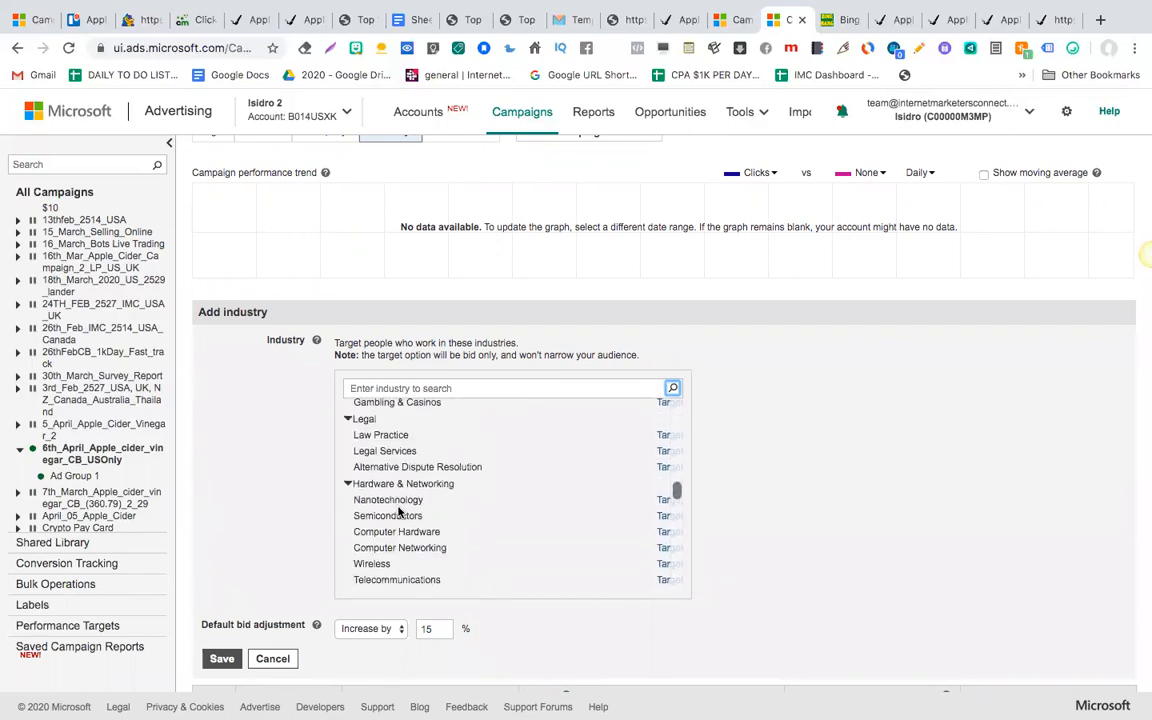
scroll(398, 507, down, 12)
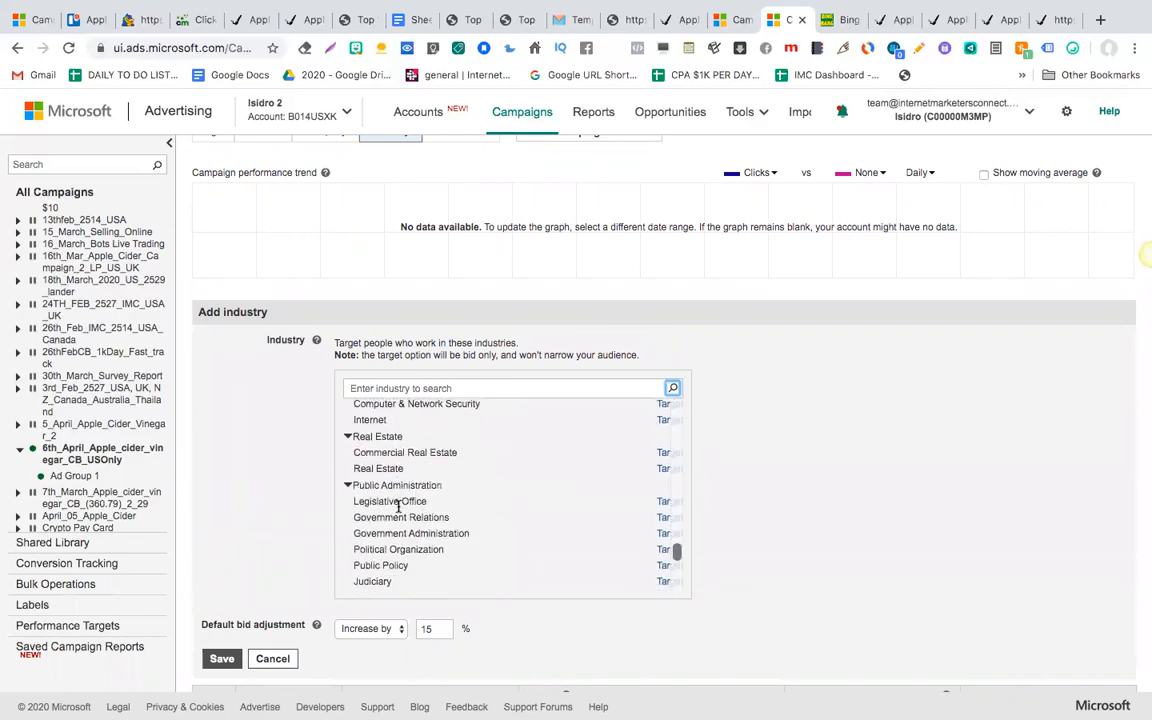
scroll(398, 507, down, 3)
scroll(430, 320, up, 4)
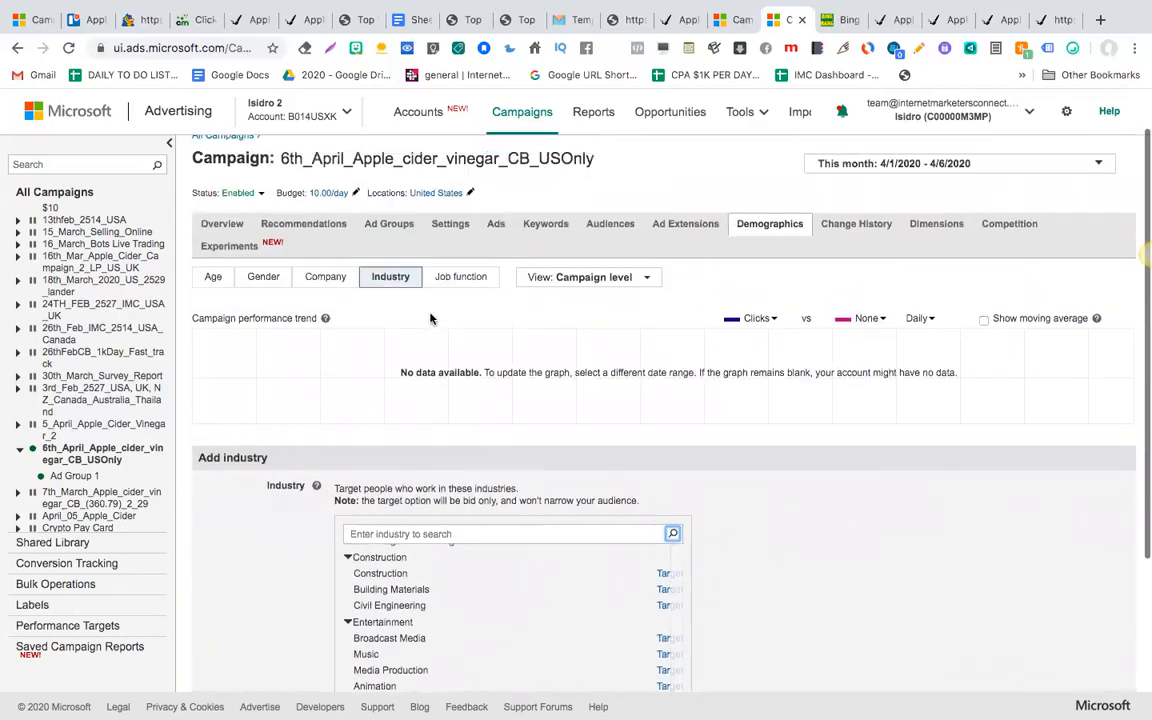
Open the form for adding job function targets and look through the available job functions.
click(455, 320)
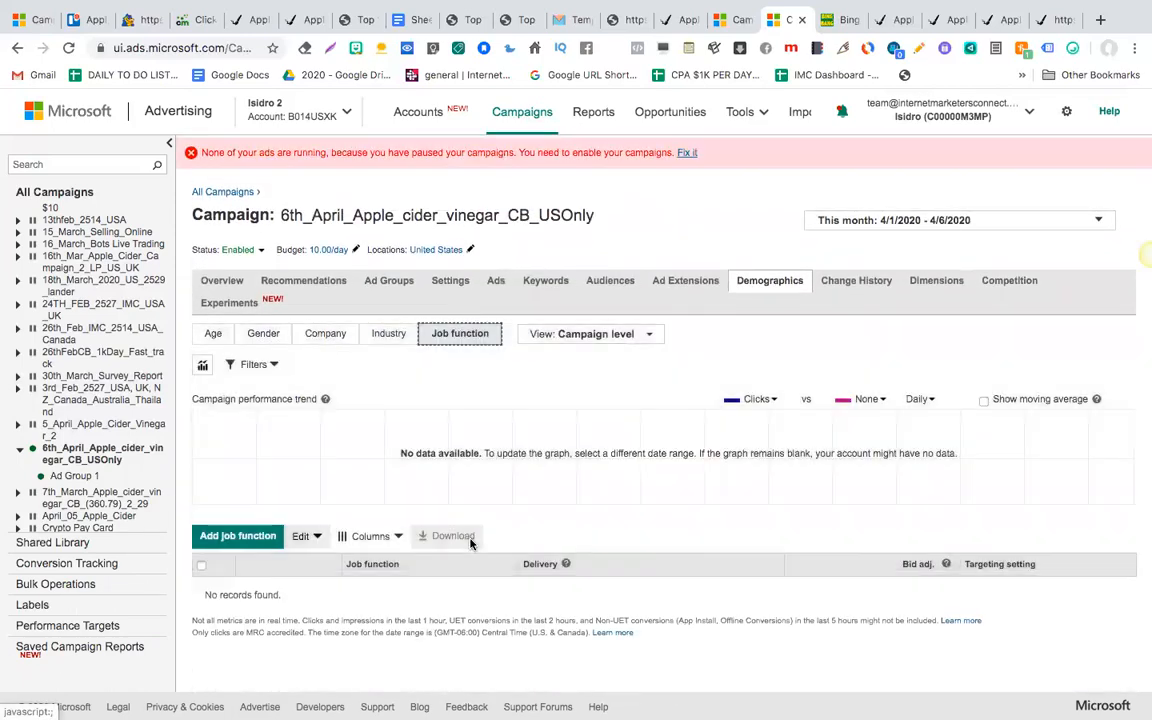
click(232, 536)
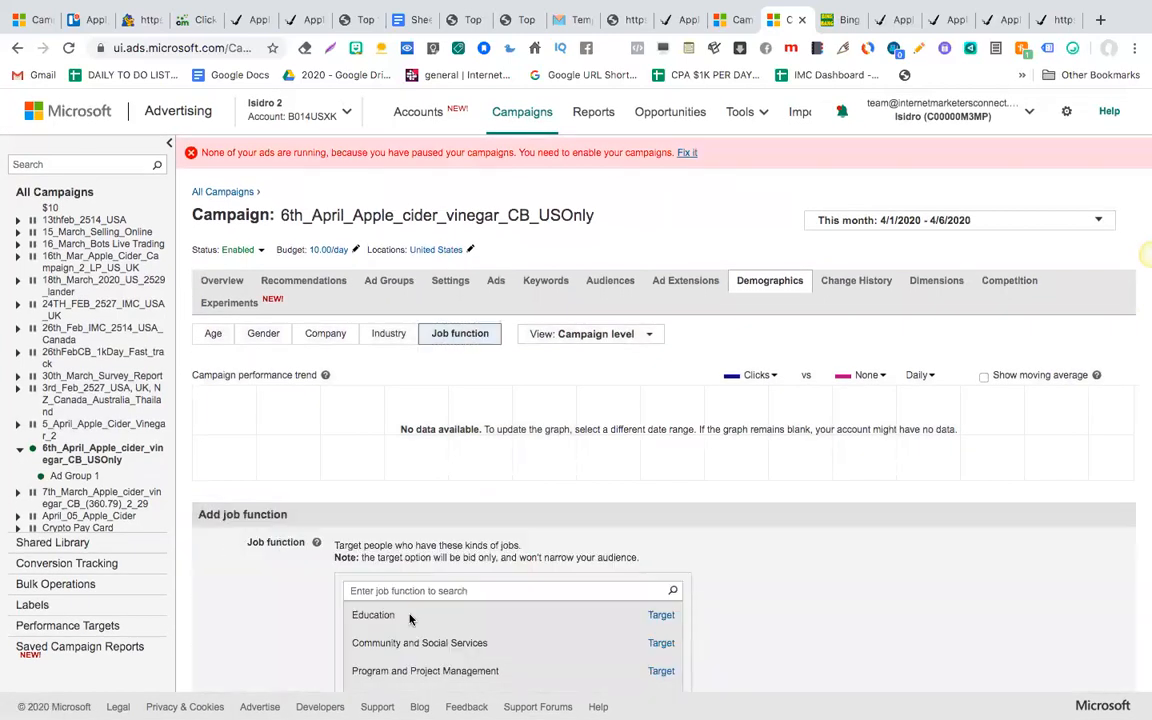
scroll(410, 612, down, 2)
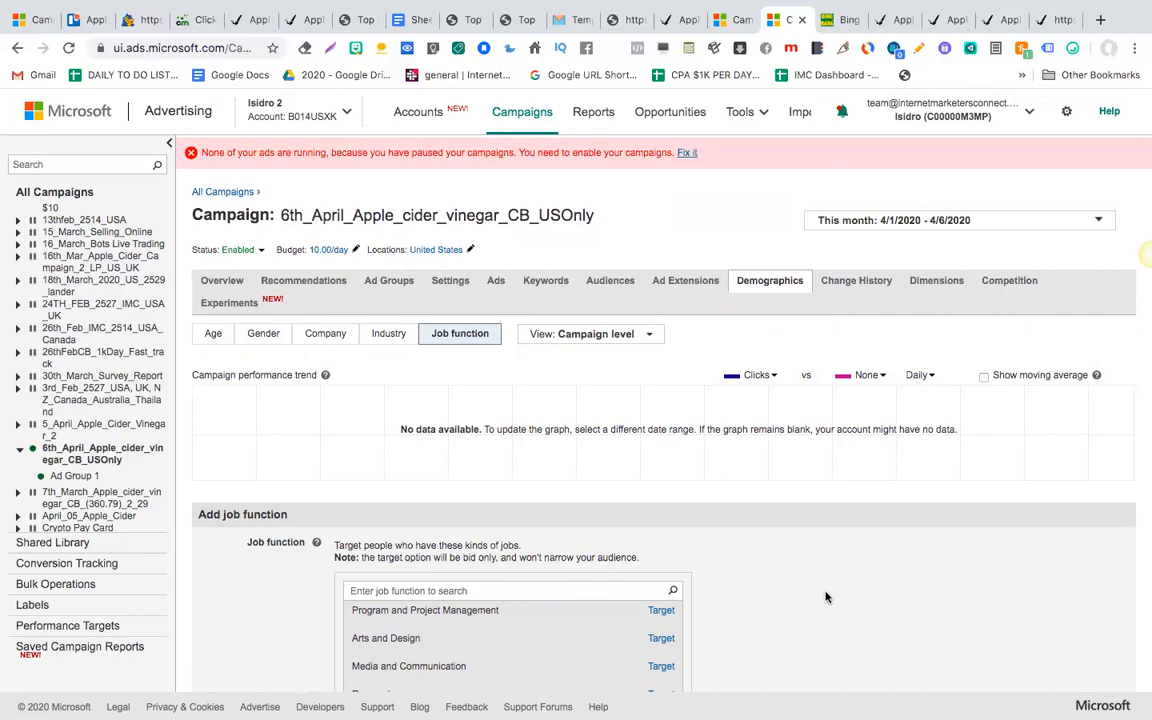
scroll(527, 620, down, 5)
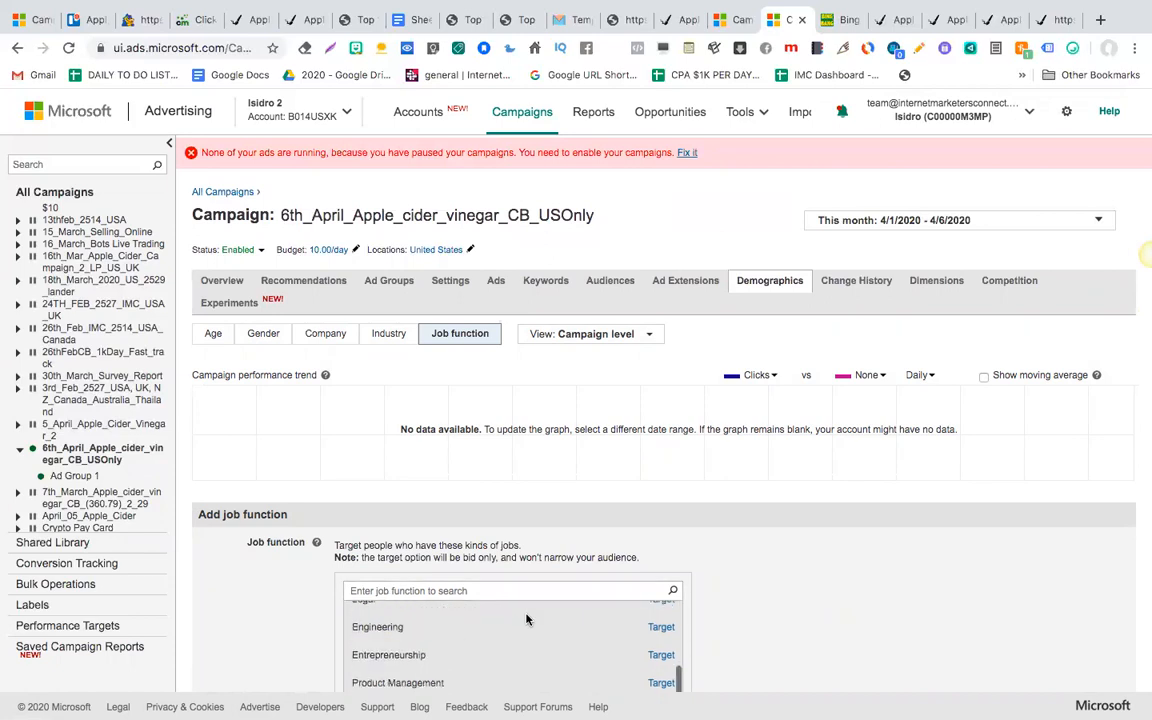
scroll(856, 535, down, 2)
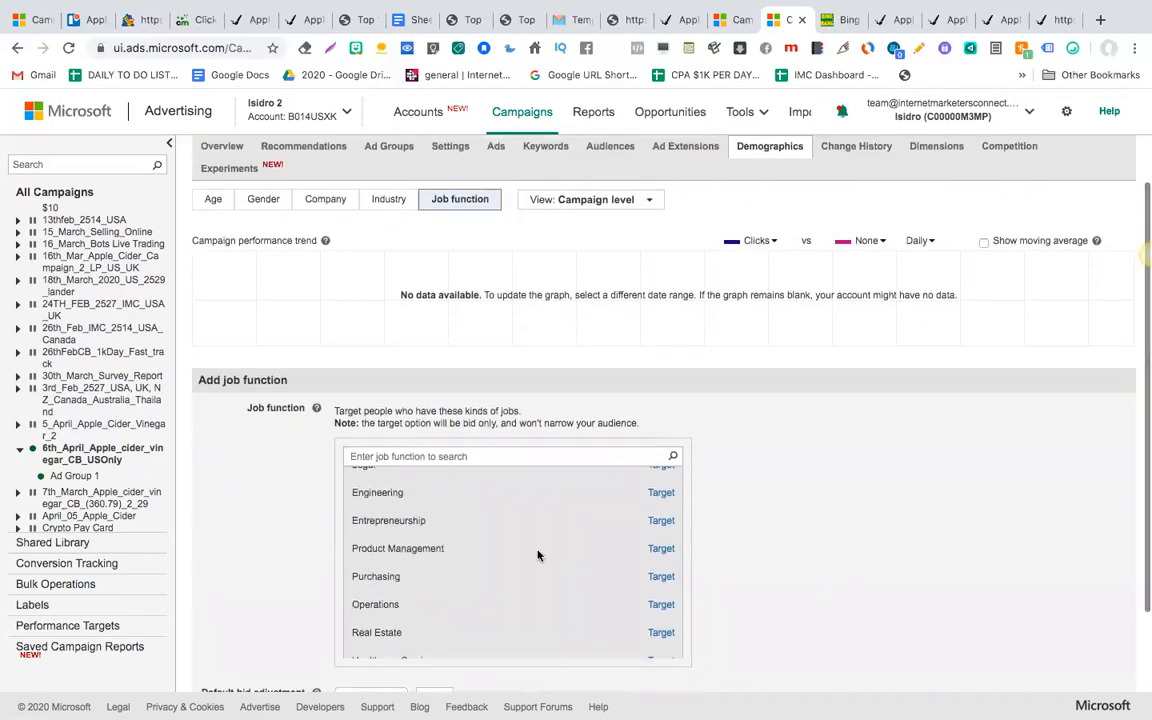
scroll(537, 556, down, 3)
scroll(537, 556, down, 1)
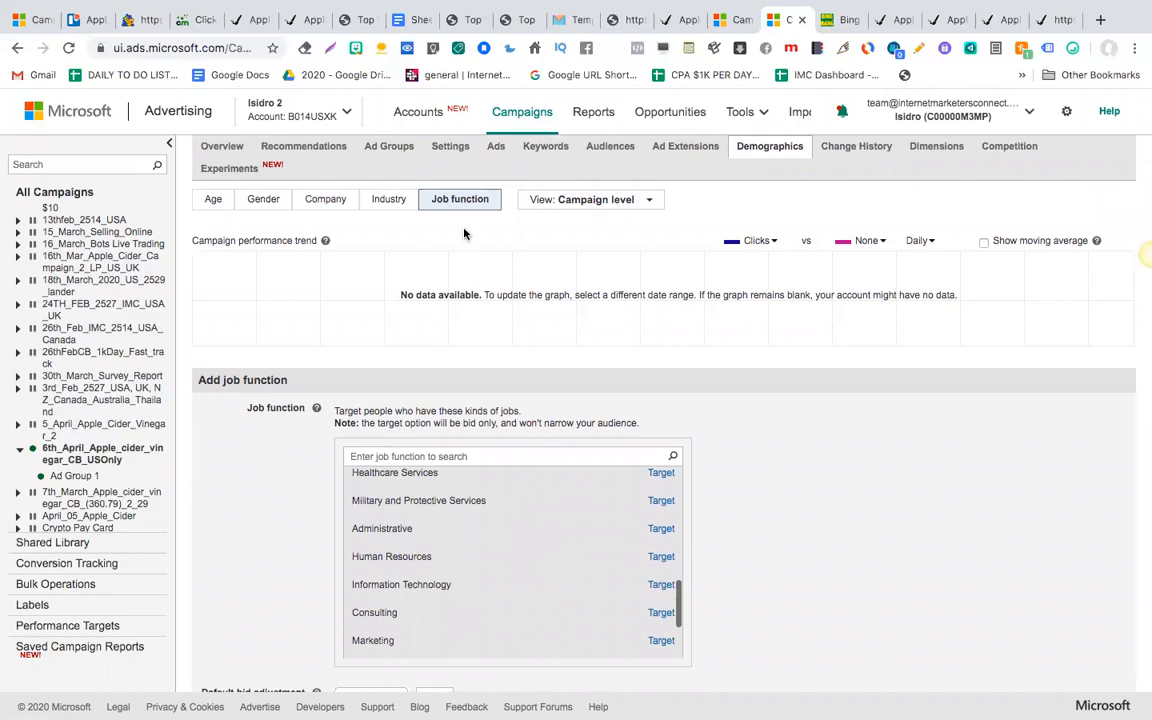
scroll(462, 547, down, 2)
scroll(425, 527, down, 1)
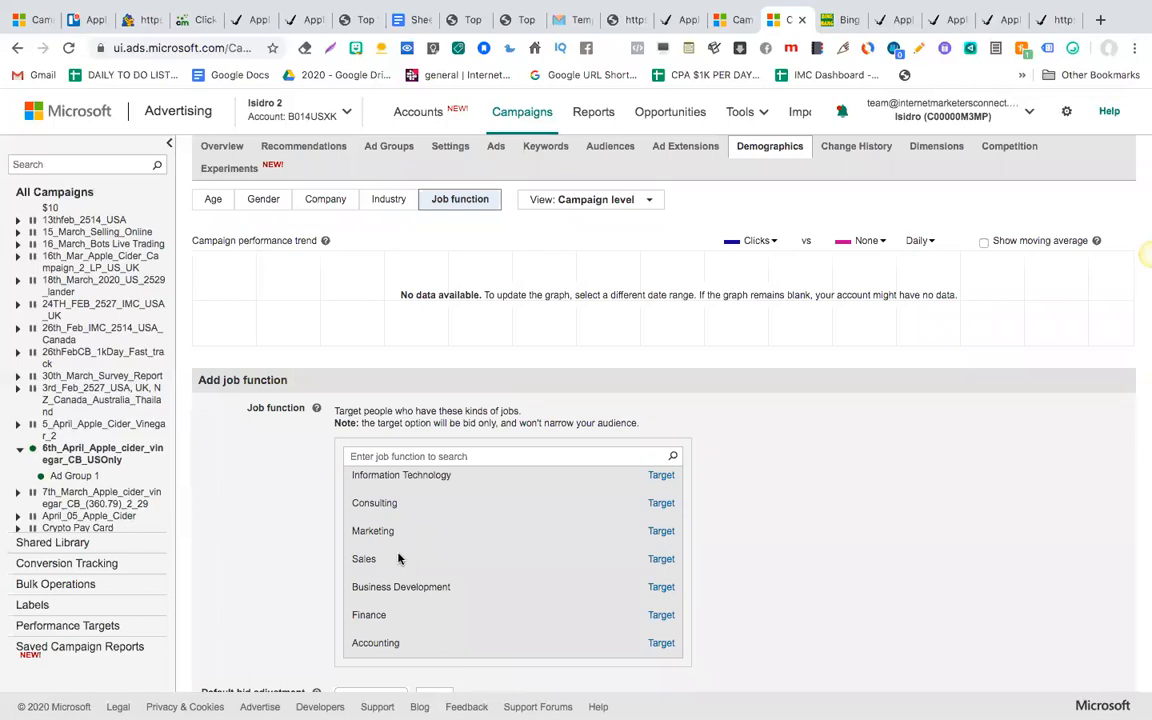
scroll(392, 572, up, 2)
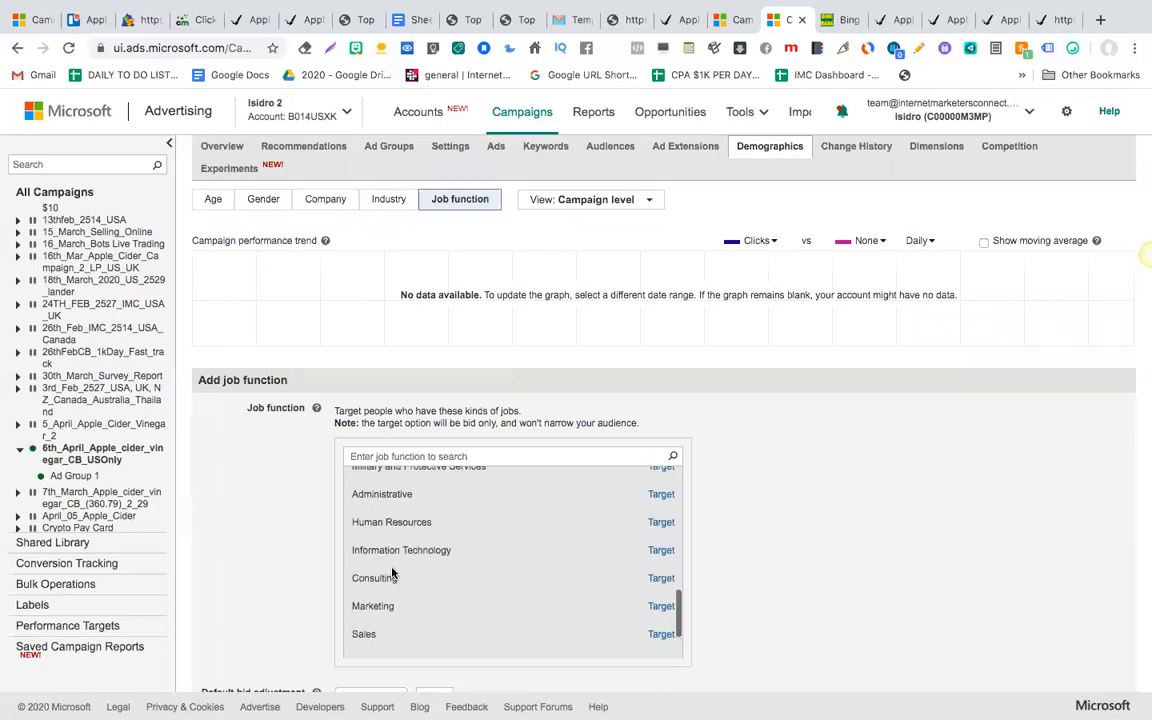
scroll(392, 572, up, 1)
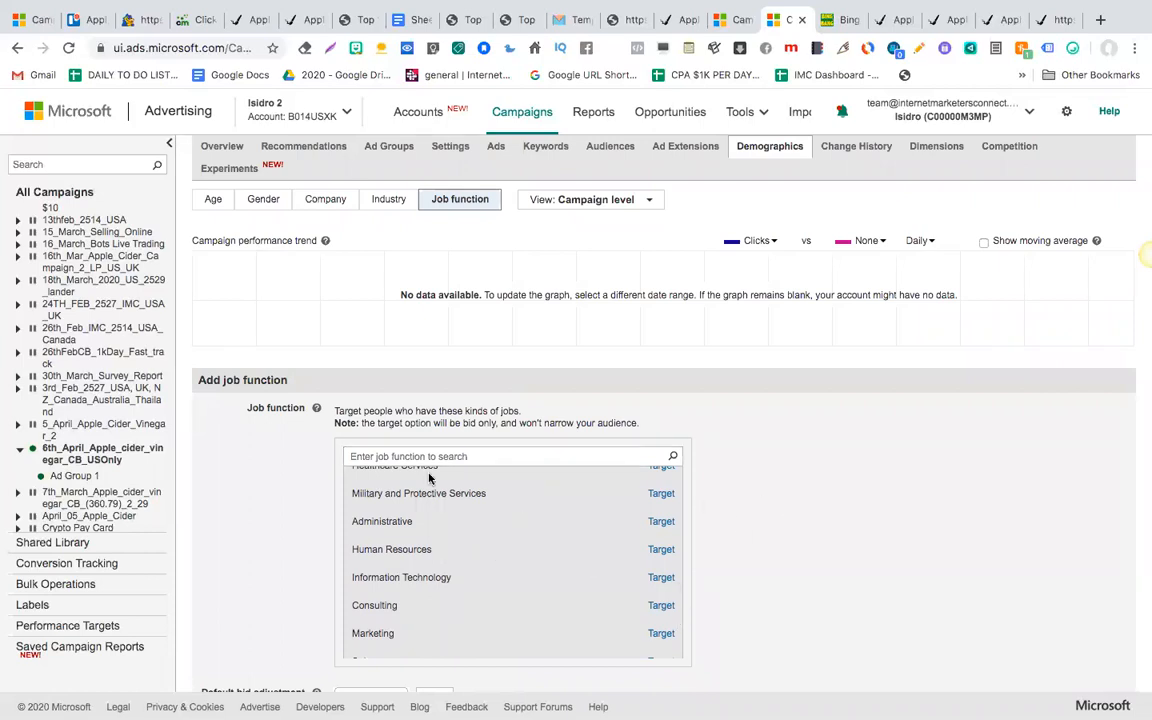
Target the Healthcare Services job function with a default bid increase of 15% and save the target.
scroll(428, 522, down, 2)
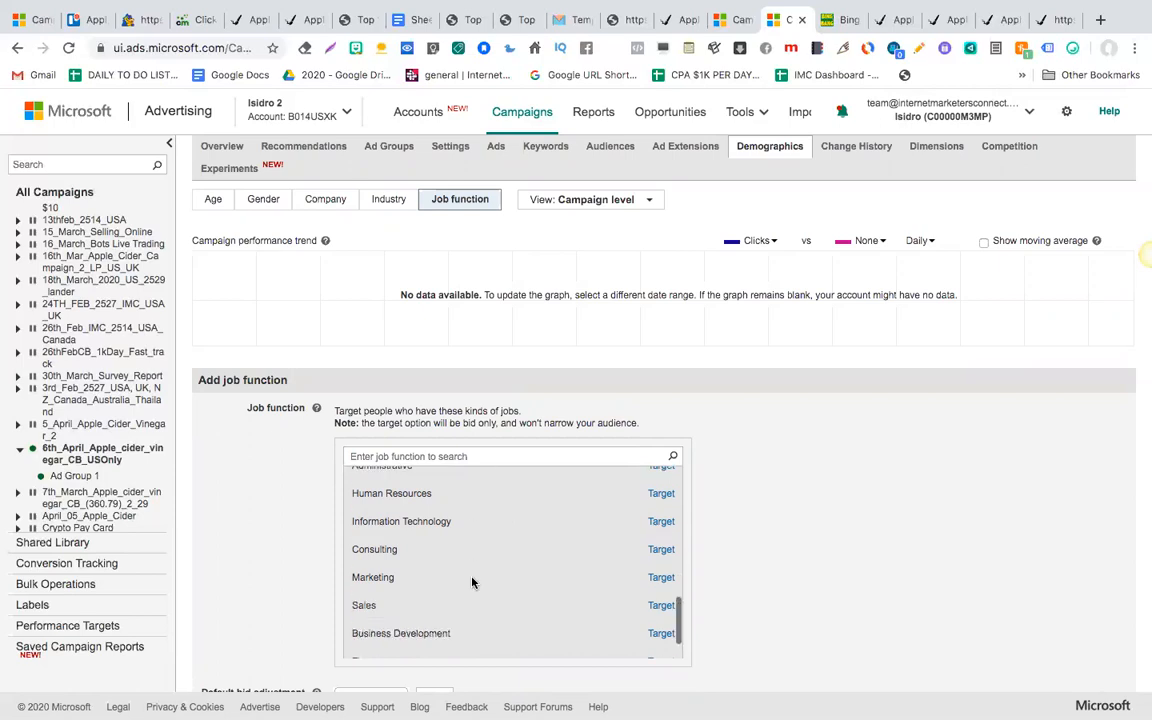
scroll(440, 530, down, 5)
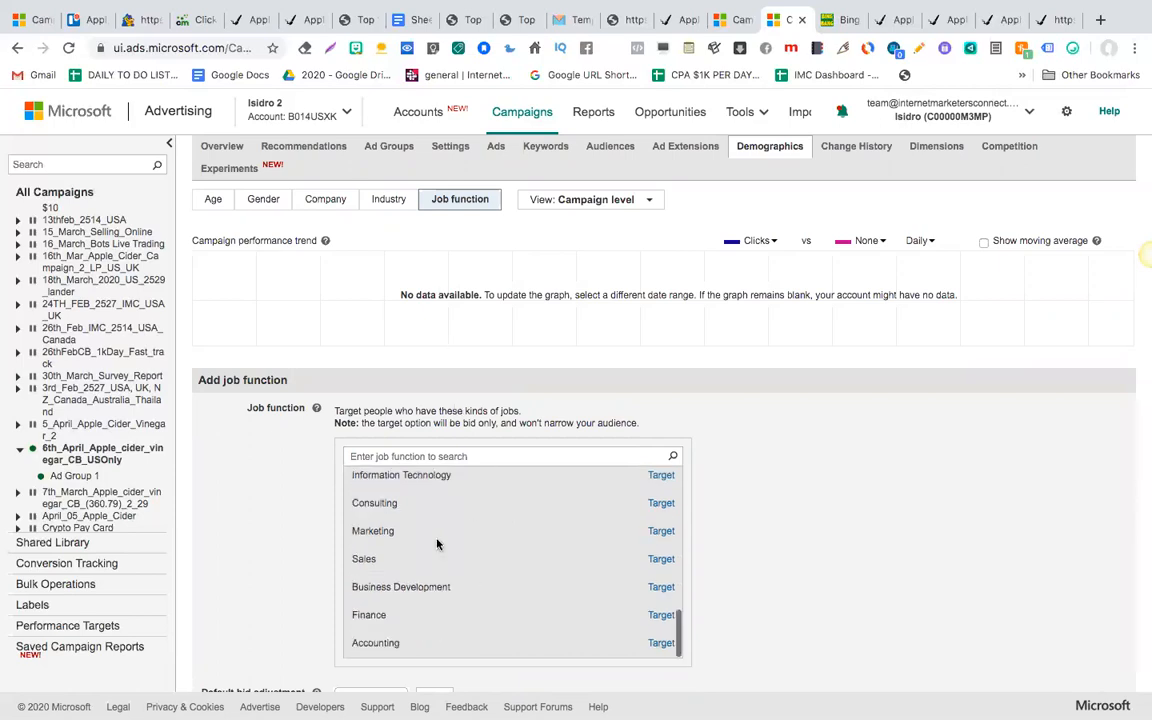
scroll(477, 441, up, 3)
scroll(477, 441, up, 3)
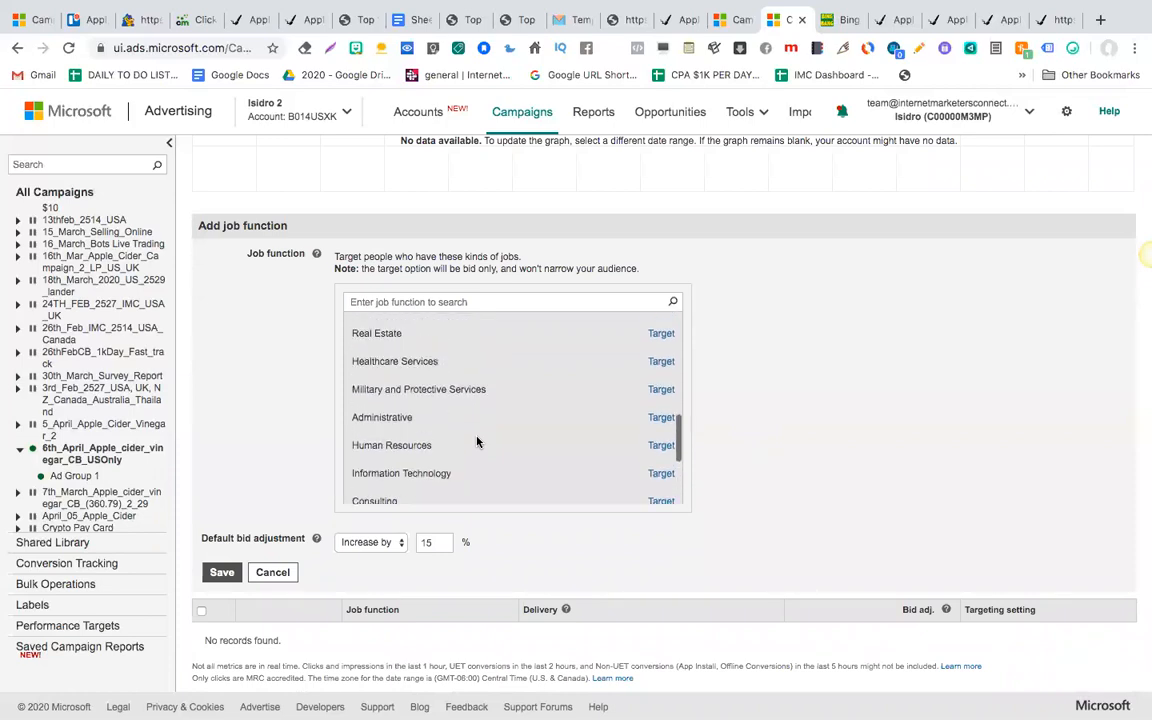
click(657, 381)
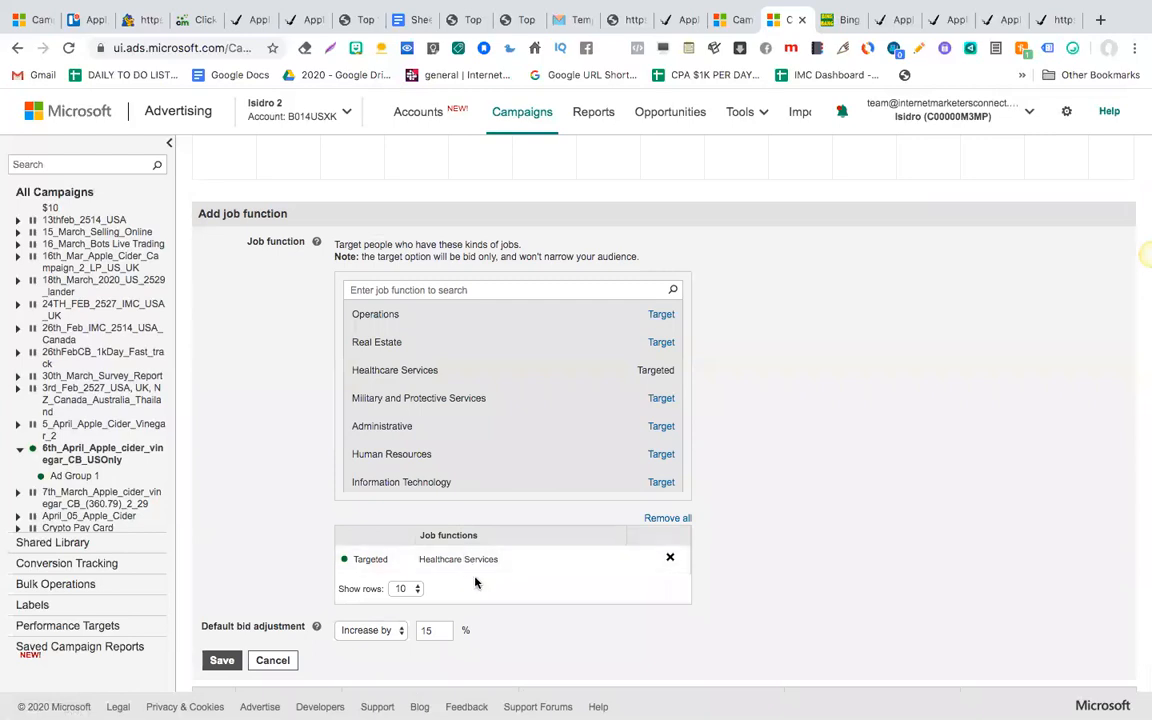
scroll(363, 578, down, 2)
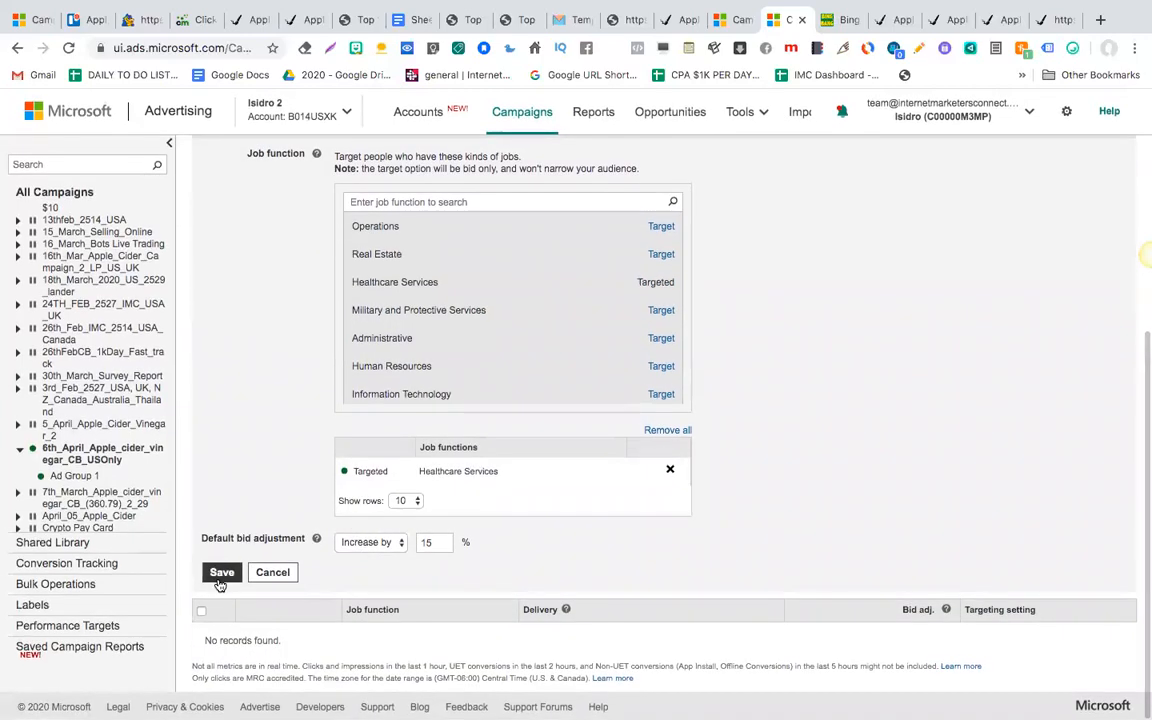
click(219, 573)
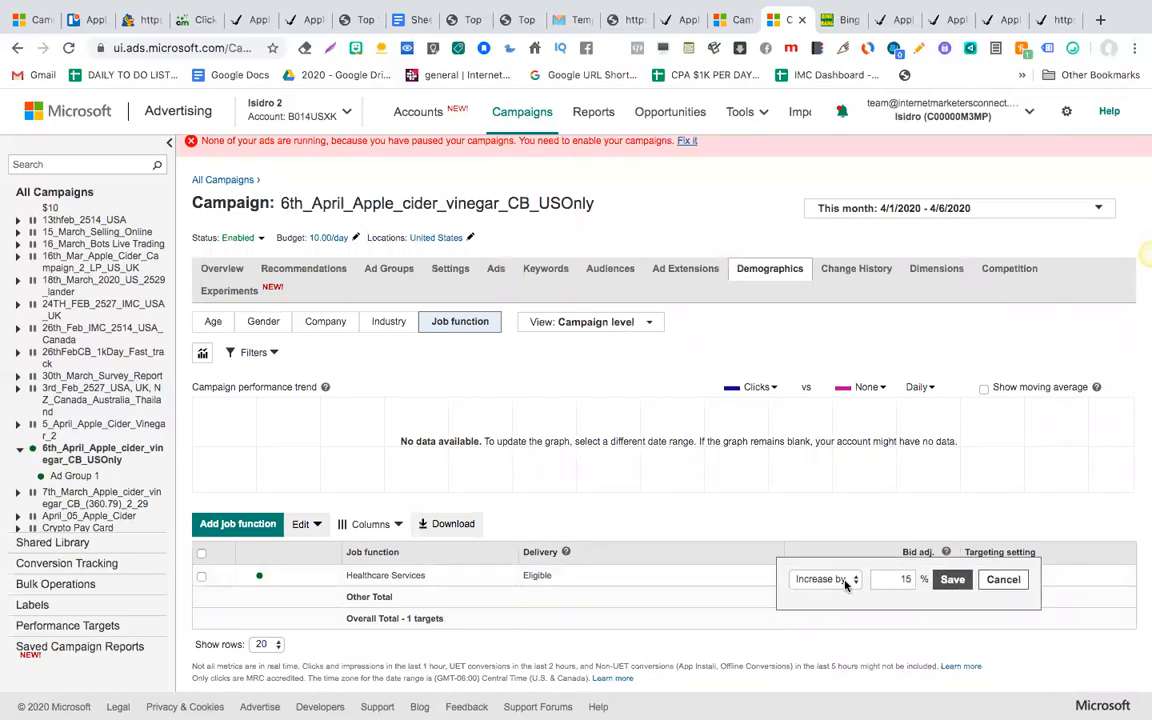
Set the Healthcare Services bid adjustment to an increase of 90% and save it.
click(824, 581)
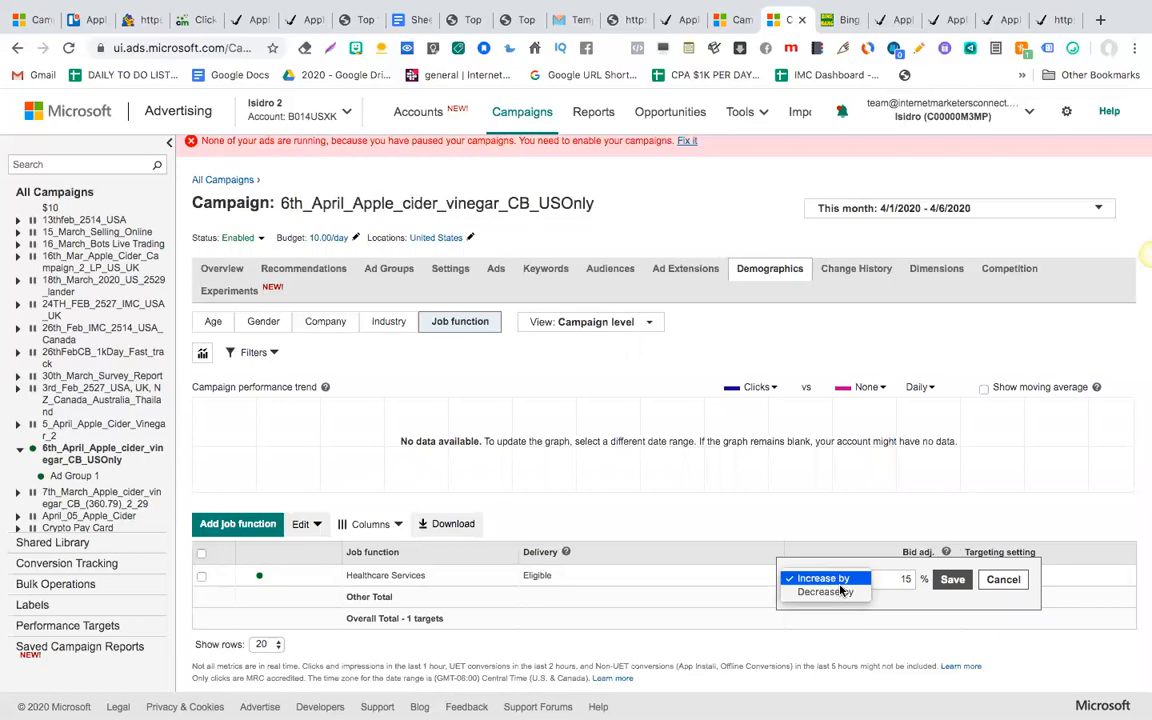
click(840, 579)
double_click(906, 579)
text(90)
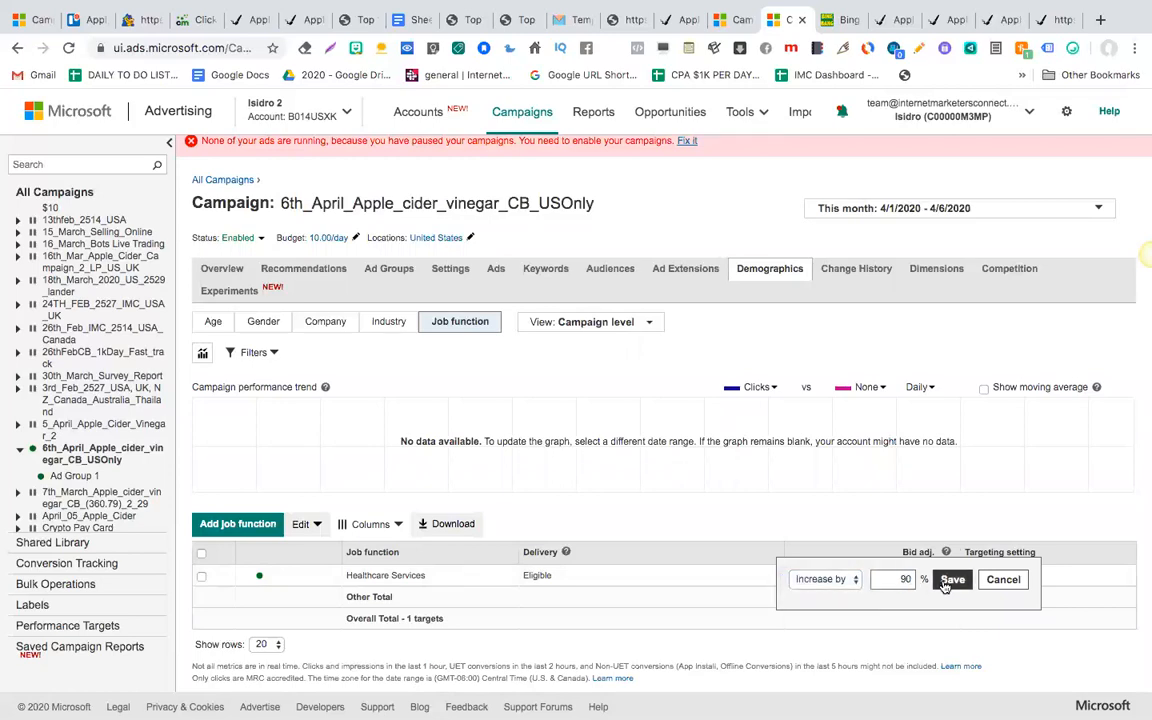
click(952, 580)
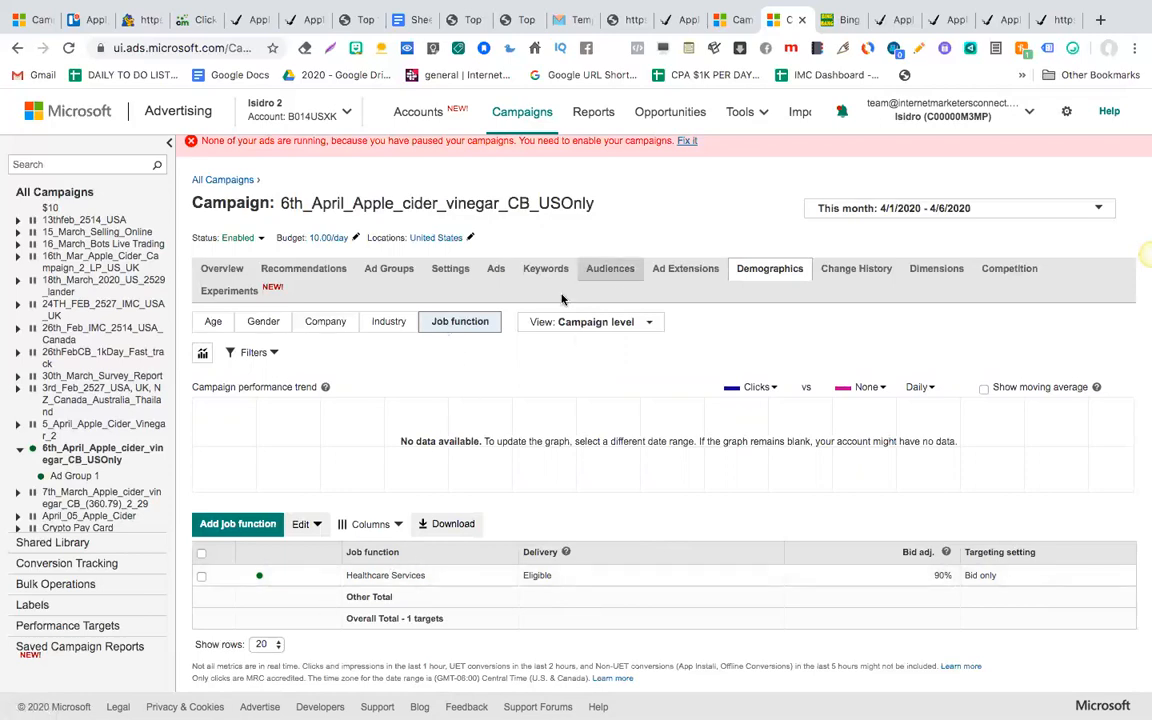
Delete the Healthcare Services job function target from the campaign and confirm the deletion.
click(201, 576)
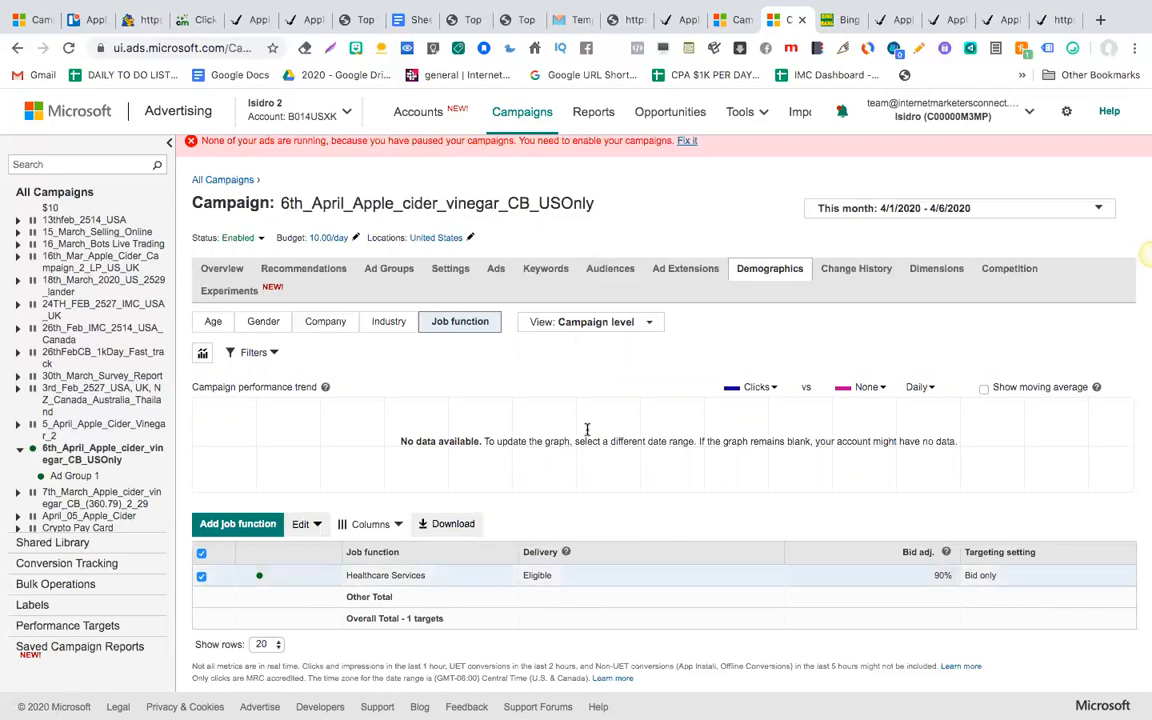
click(303, 524)
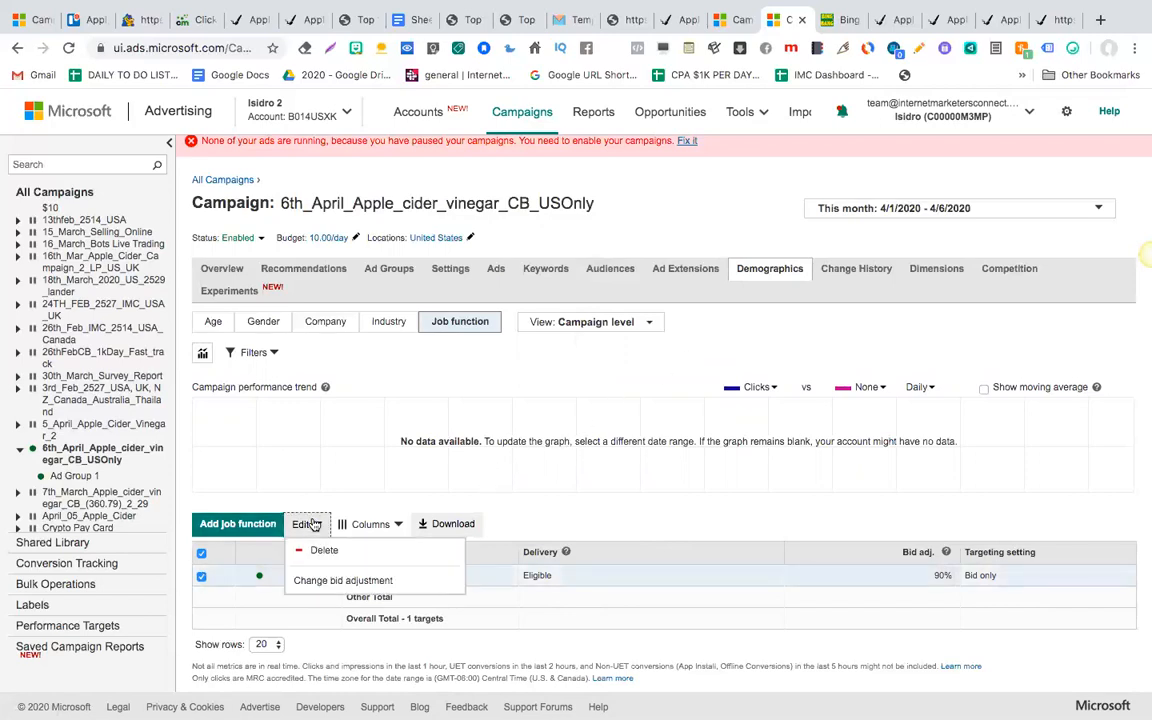
click(316, 551)
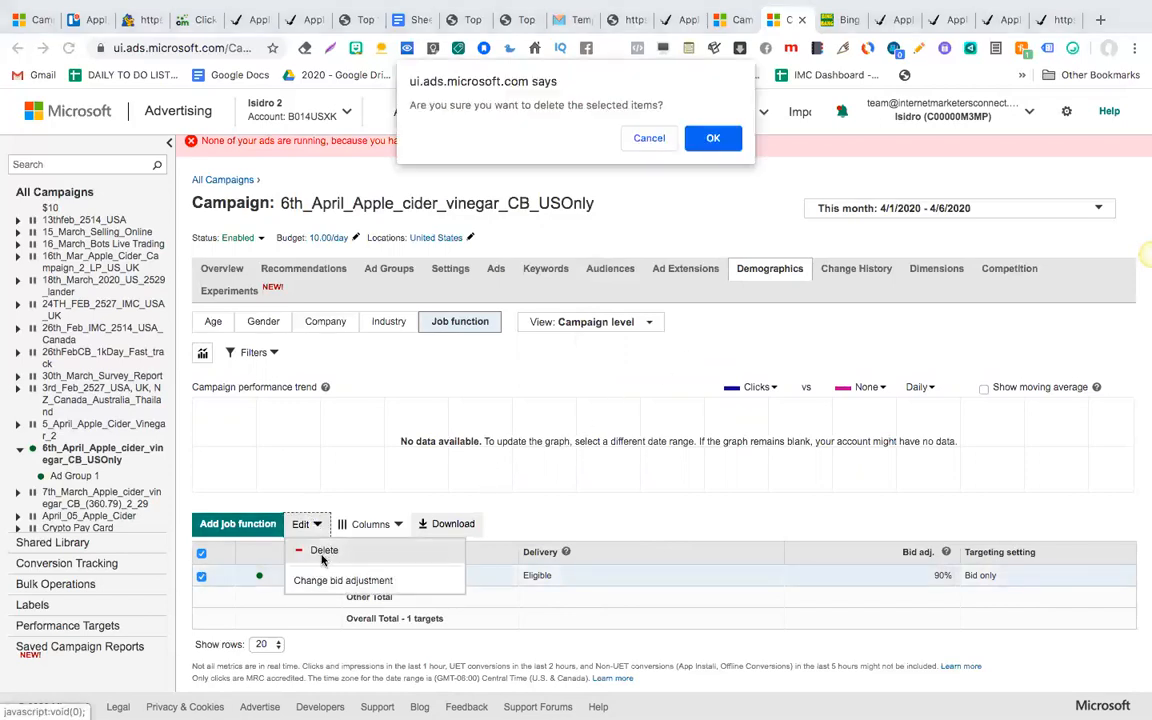
click(710, 140)
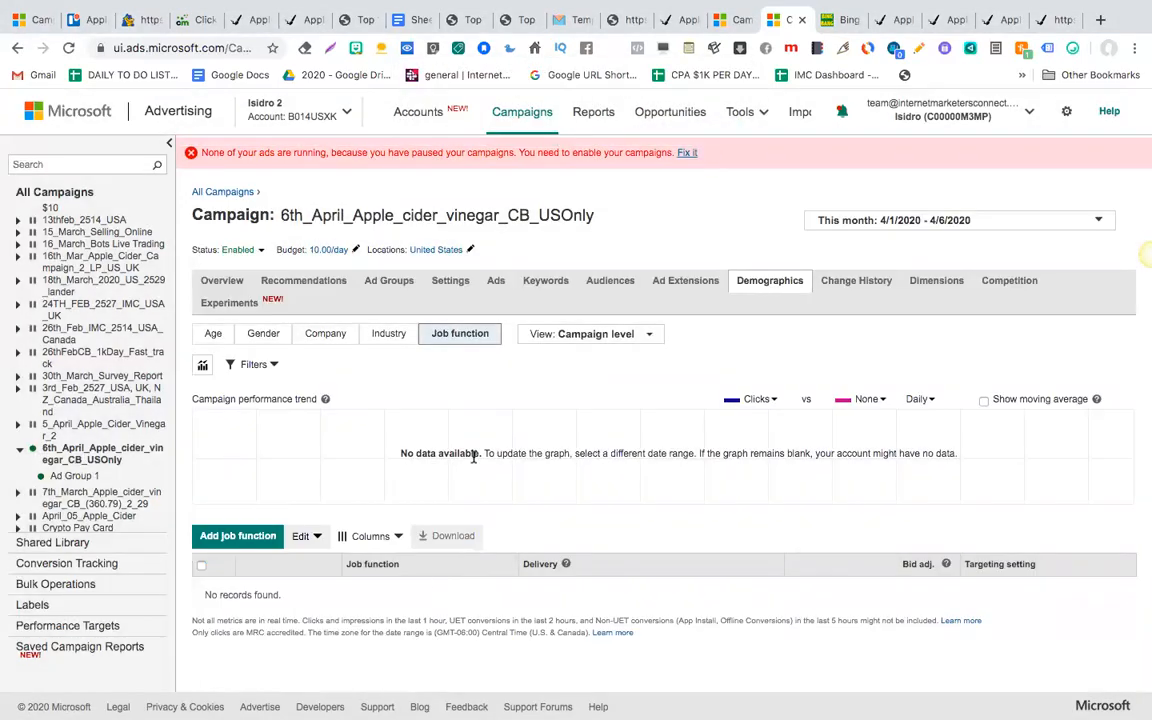
Review the campaign's audiences page and its list of ad groups.
click(612, 281)
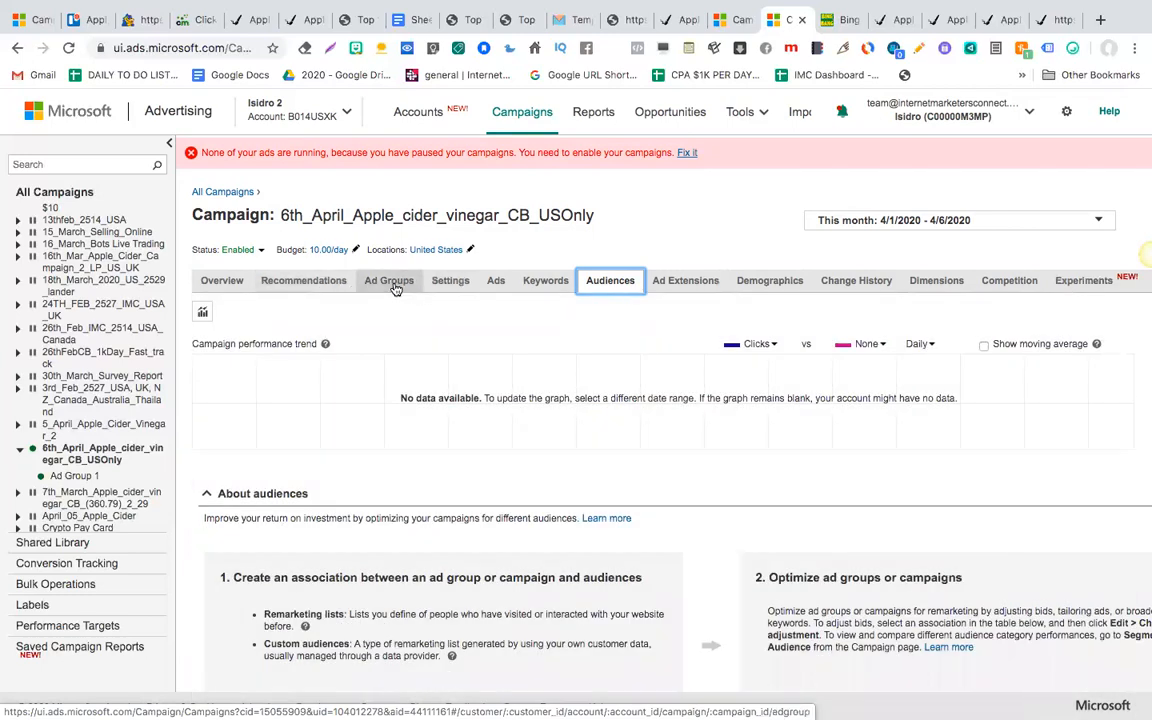
click(396, 284)
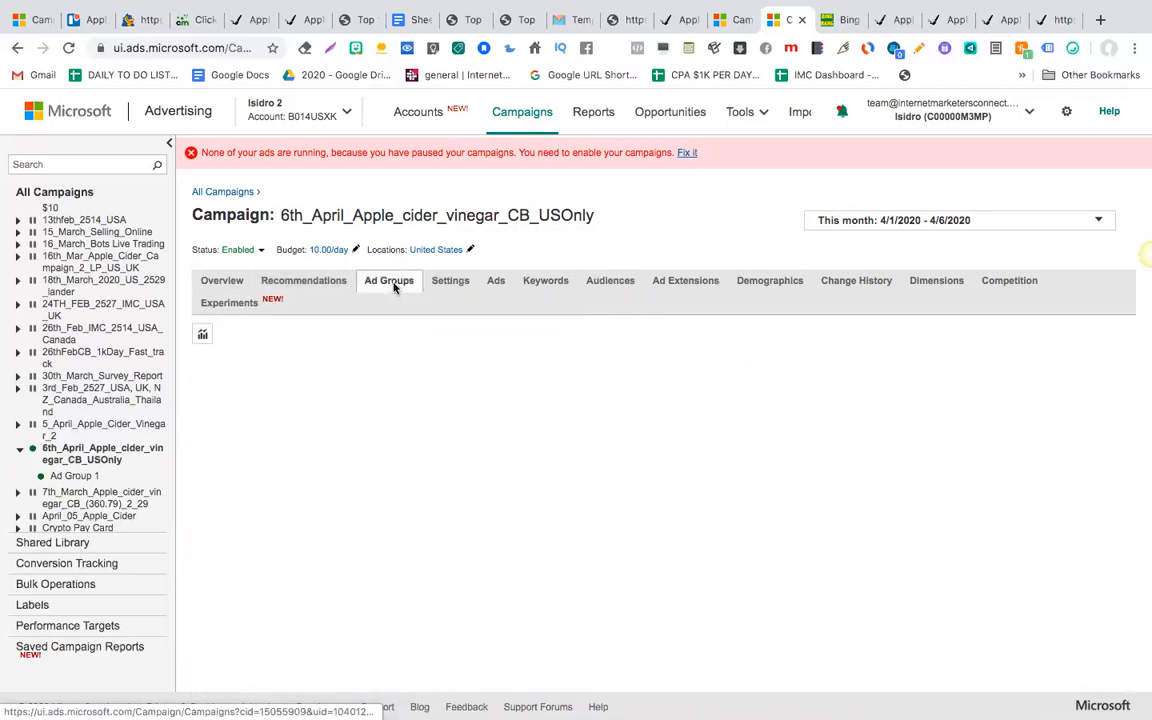
scroll(398, 470, down, 1)
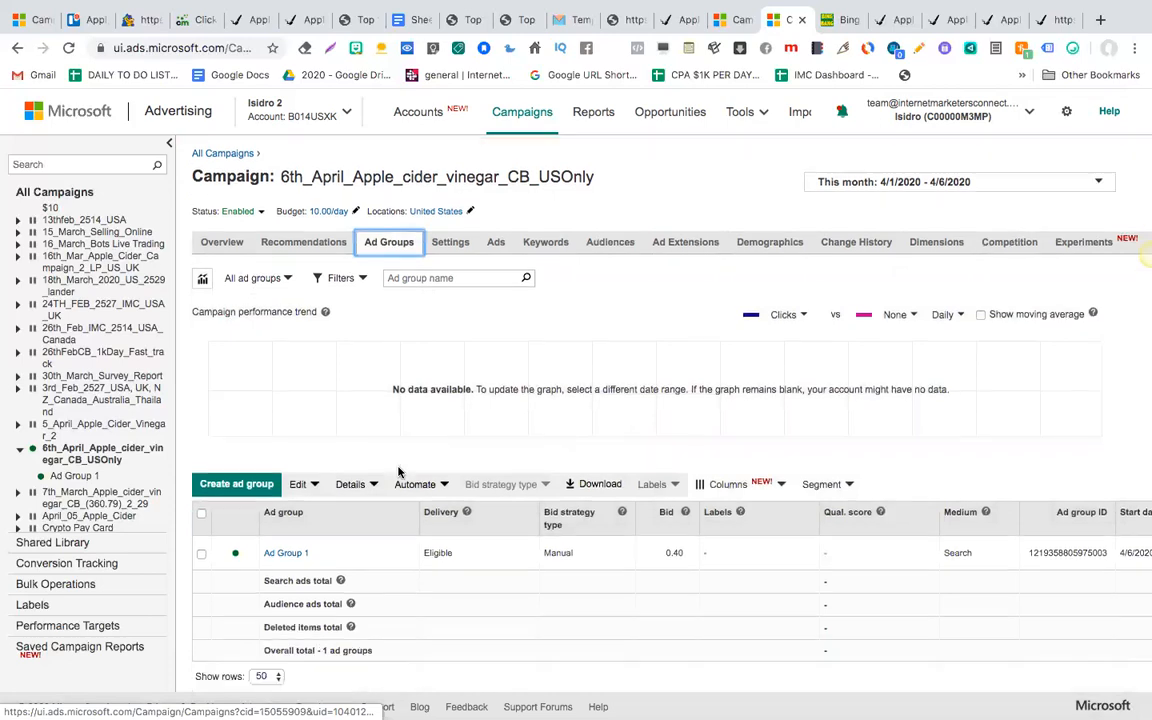
scroll(398, 470, down, 1)
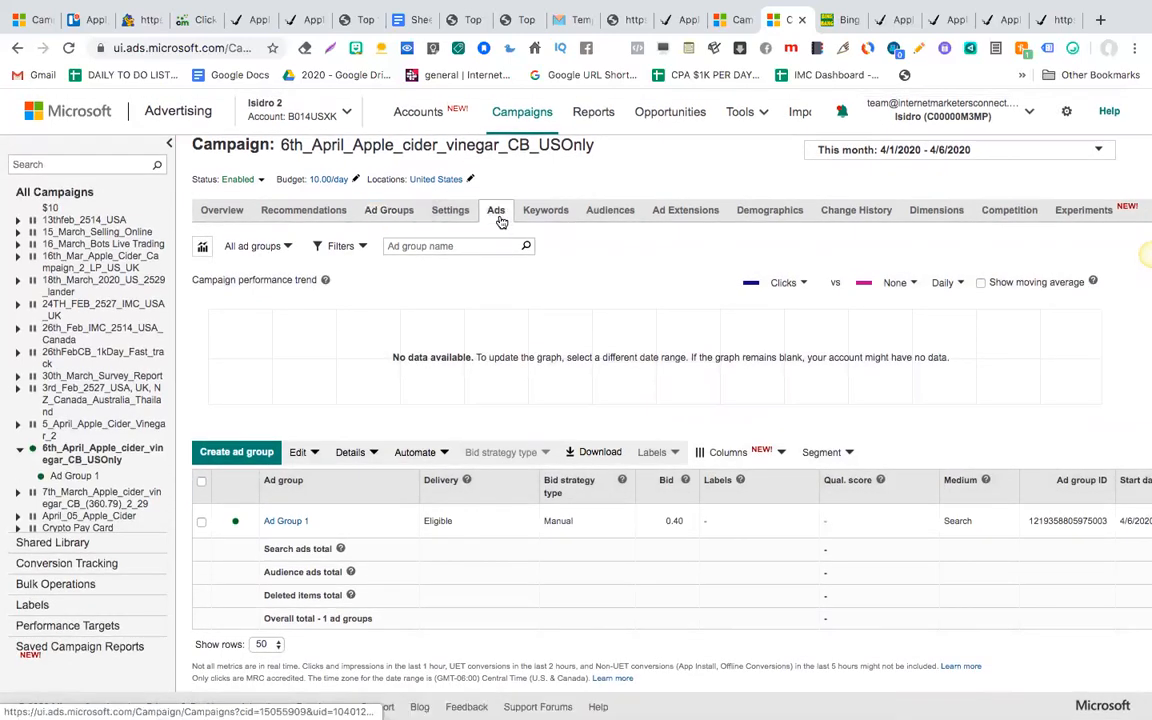
Look through the campaign's ads and keywords, including their delivery status.
click(497, 212)
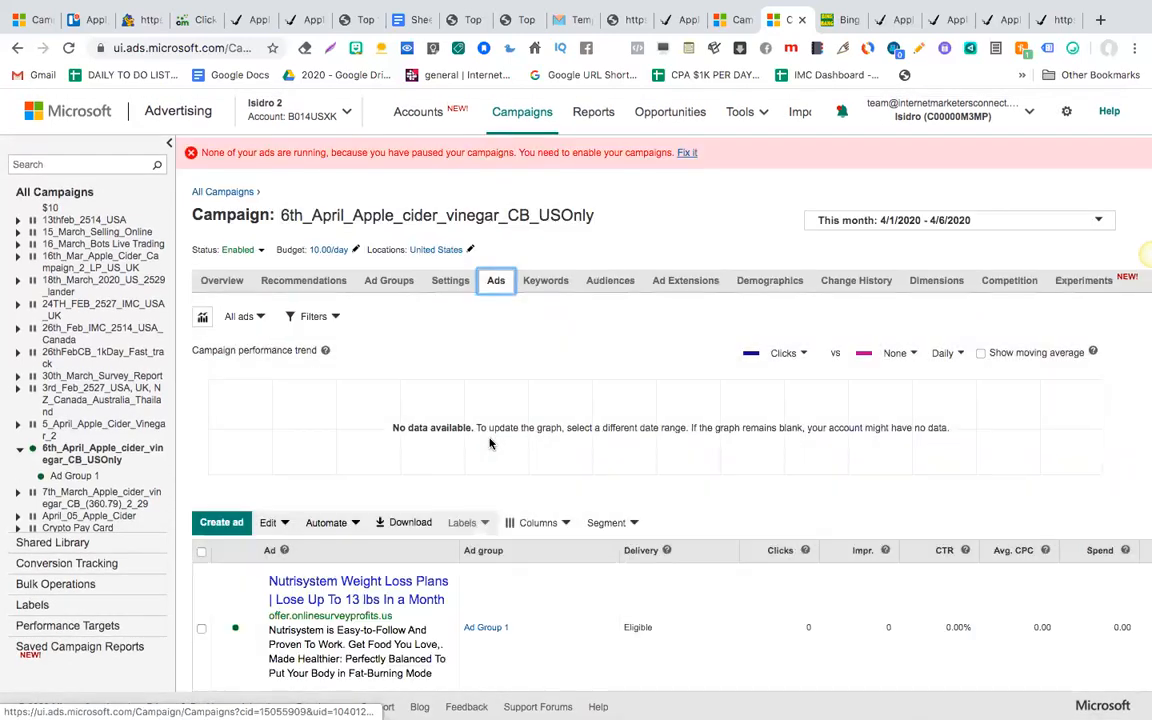
scroll(489, 443, down, 5)
scroll(540, 285, up, 3)
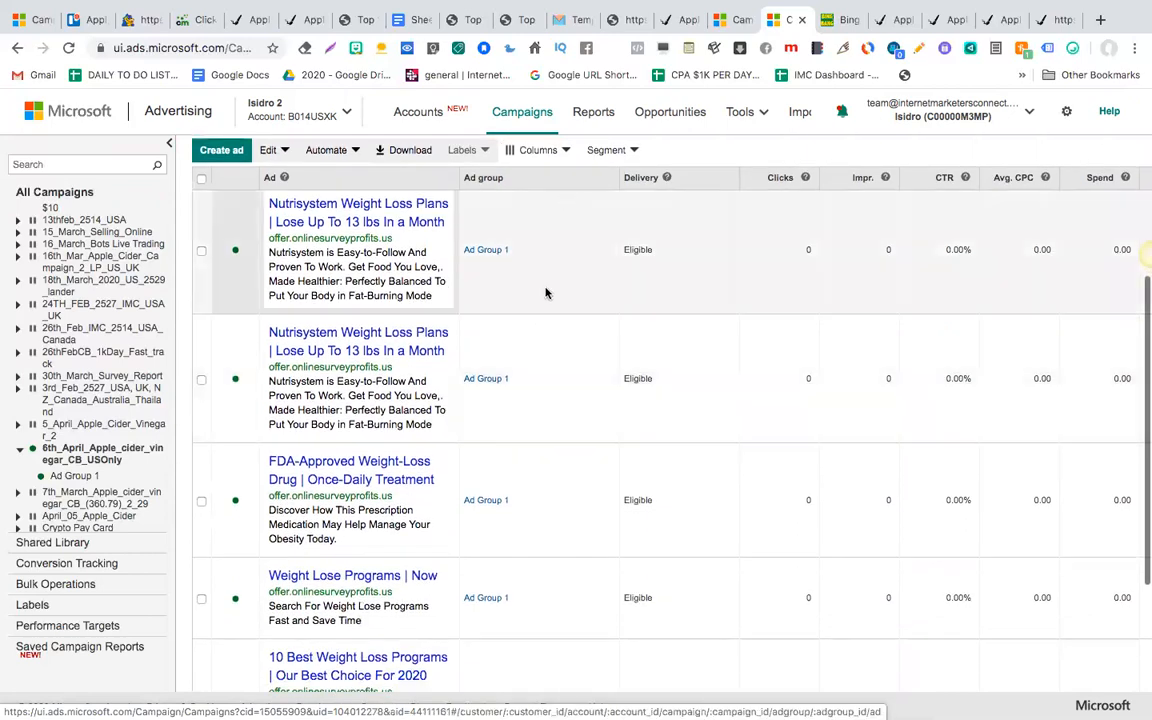
click(545, 194)
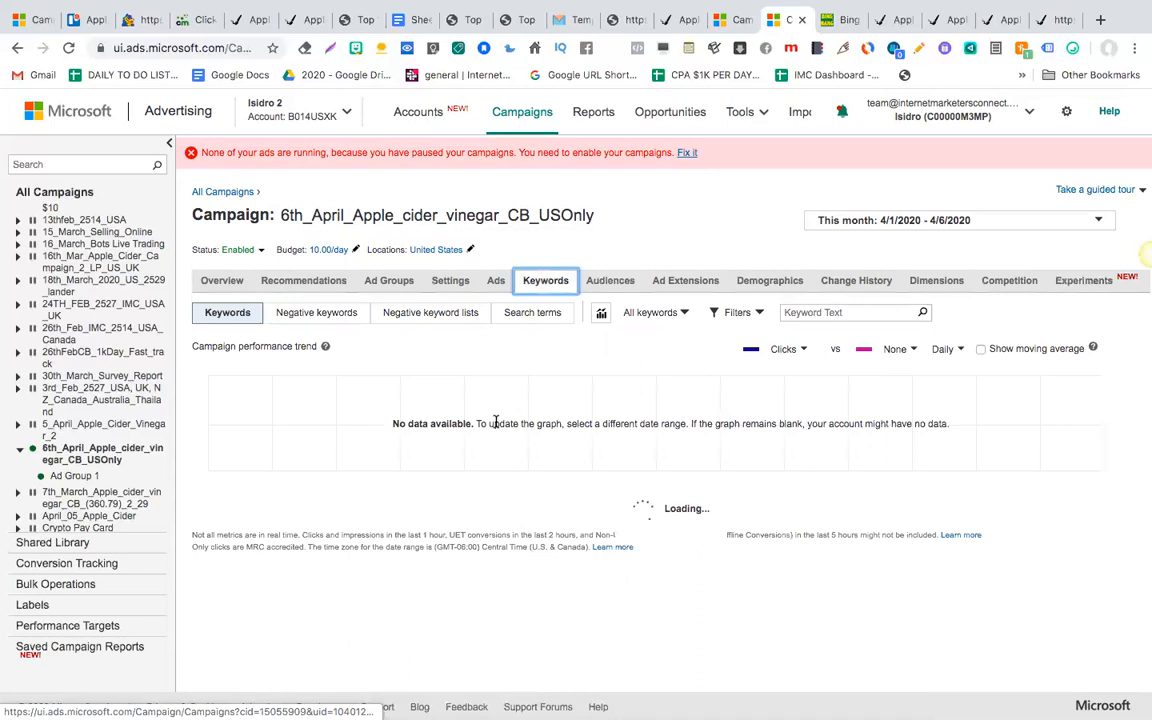
scroll(495, 424, down, 3)
scroll(495, 424, down, 3)
scroll(497, 424, up, 5)
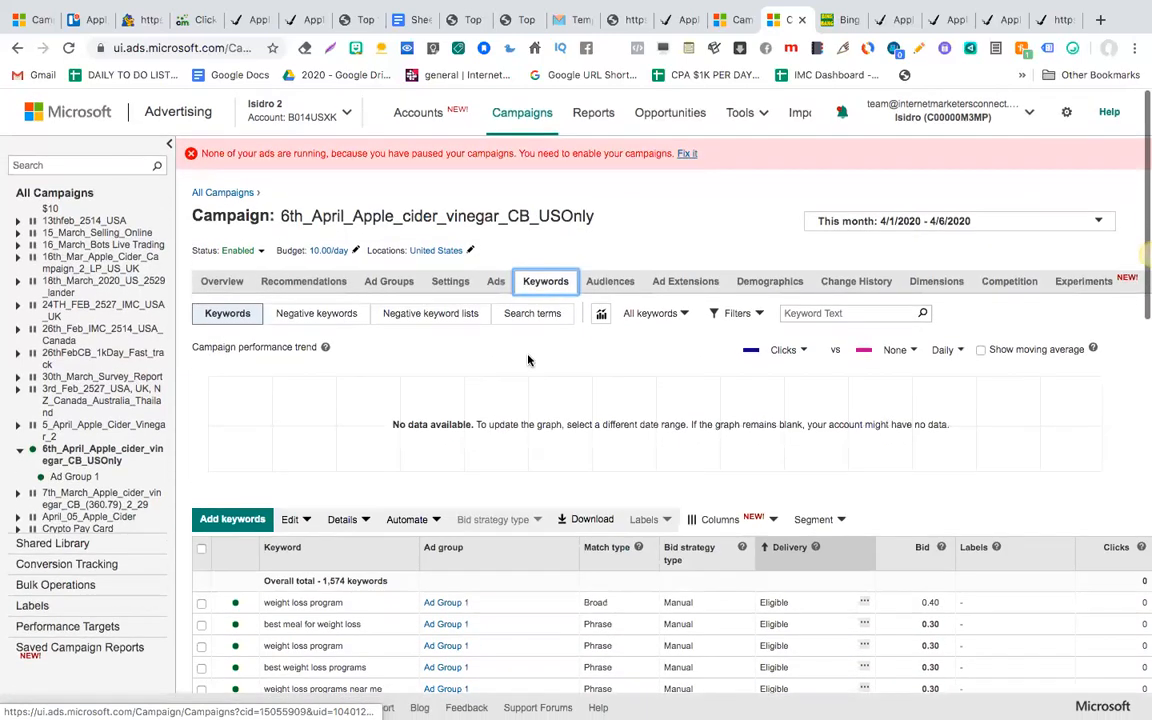